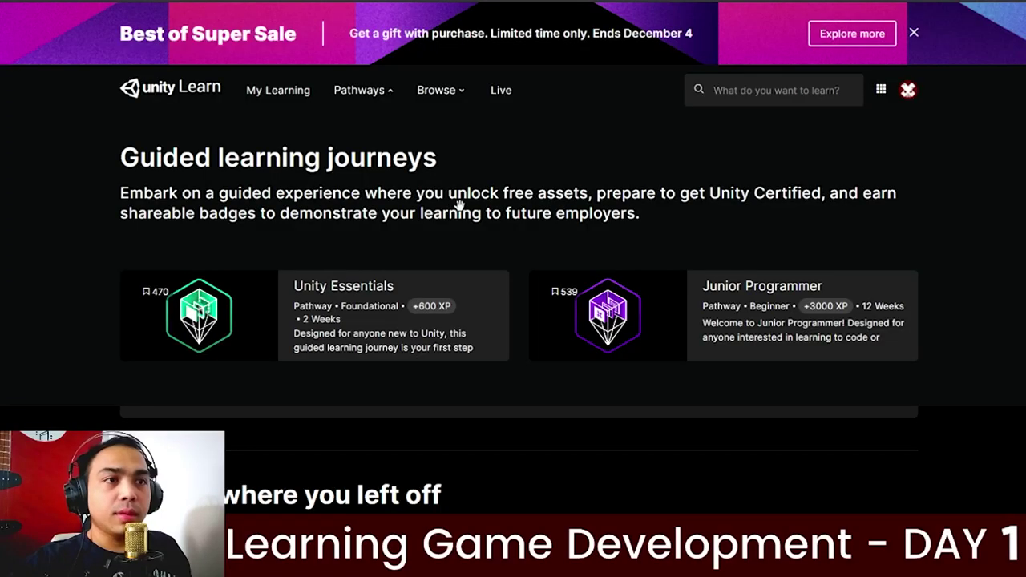
# Step: On the Dailies board in Trello, move the "Unity Basics and Essentials" card from To Do to Things to do Today
pyautogui.scroll(-2, 457, 195)
pyautogui.scroll(2, 460, 197)
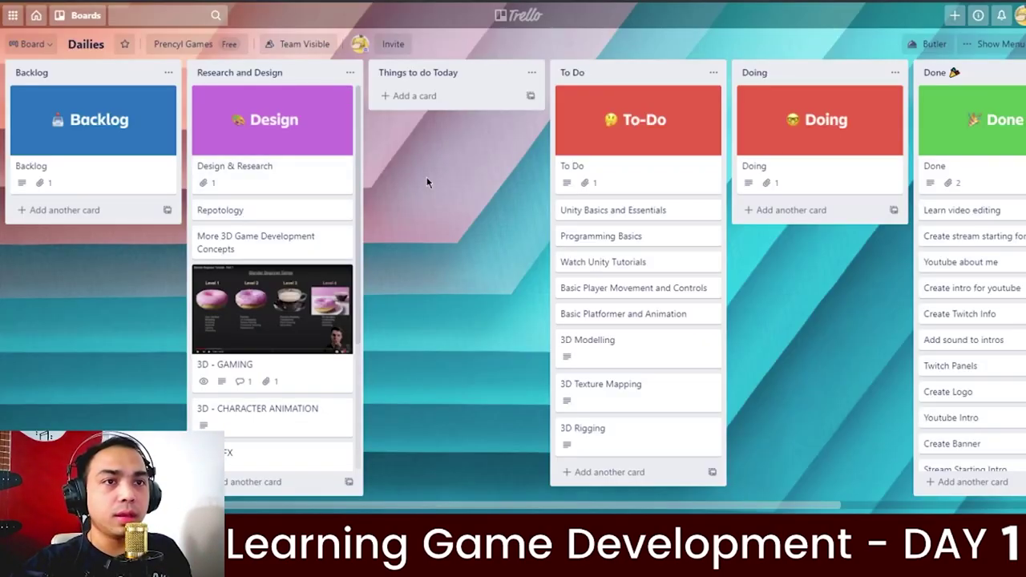
pyautogui.moveTo(613, 210); pyautogui.dragTo(437, 108)
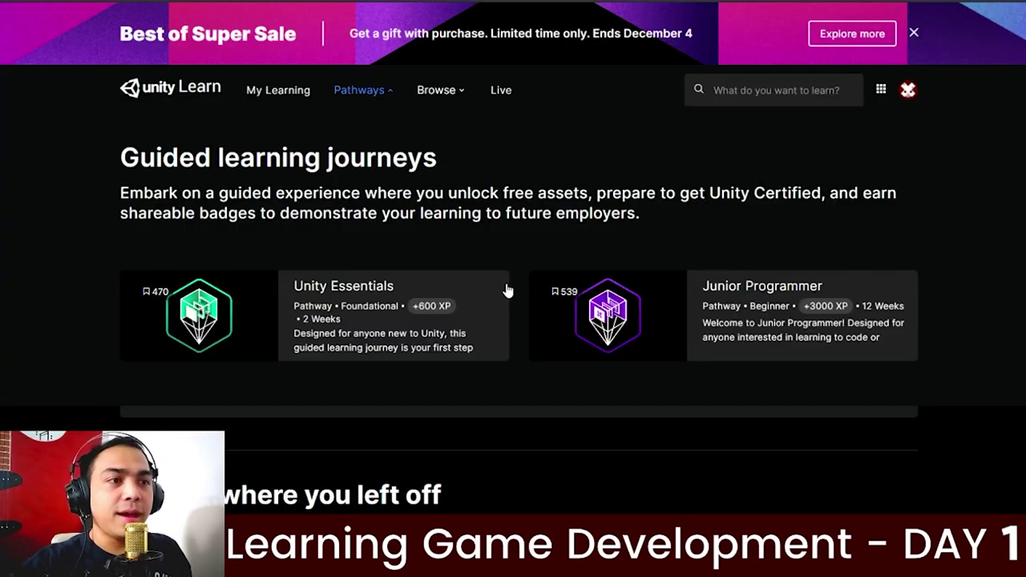
# Step: Switch to Unity Learn, look over the guided learning journeys and open the Unity Essentials pathway
pyautogui.scroll(-3, 497, 272)
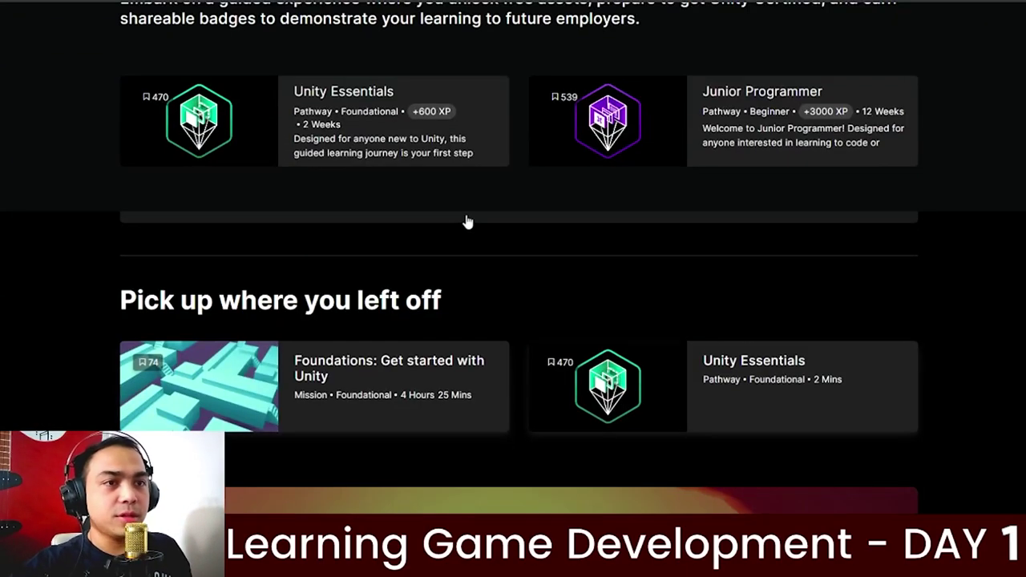
pyautogui.scroll(3, 467, 221)
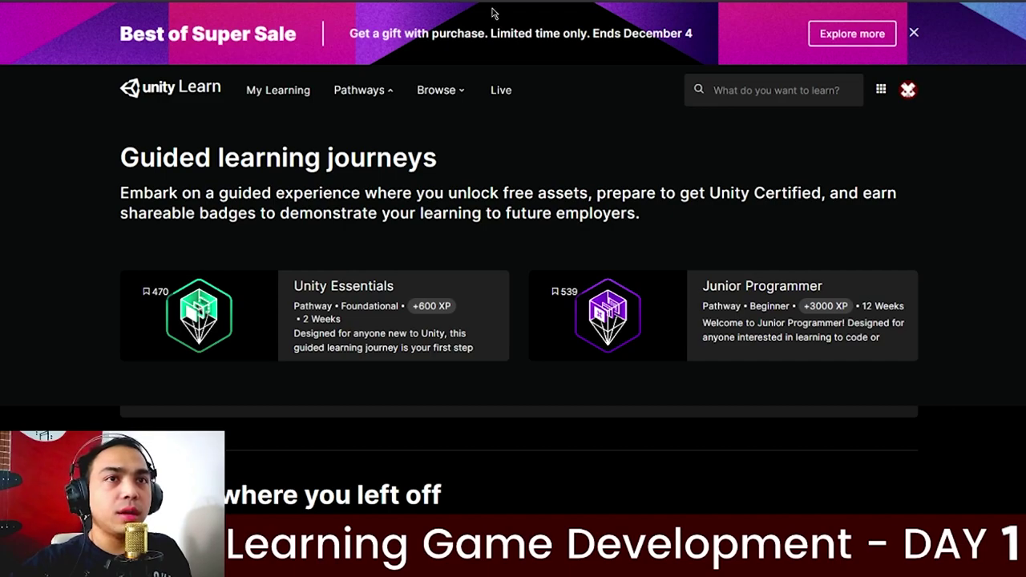
pyautogui.click(100, 219)
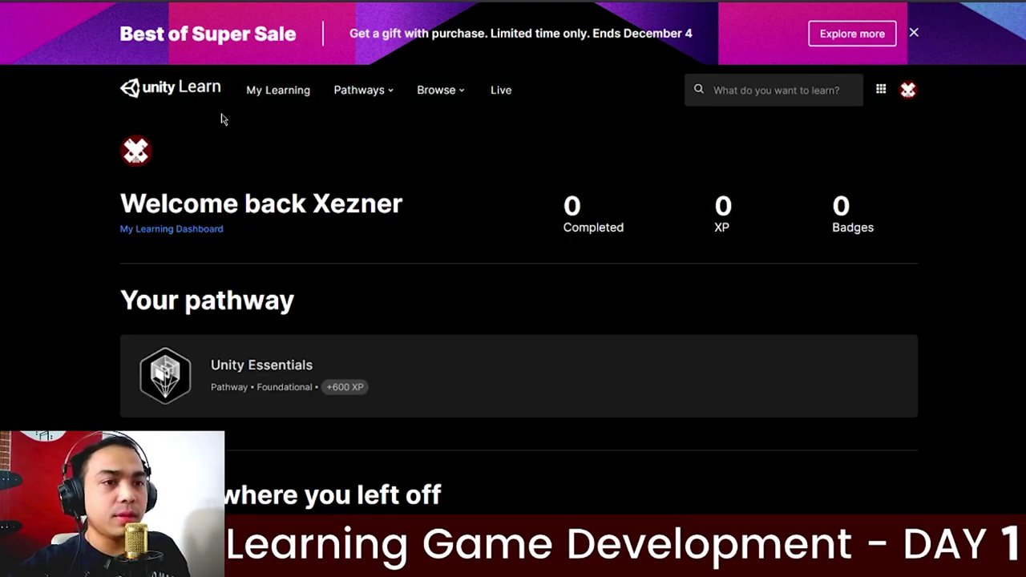
pyautogui.moveTo(353, 90)
pyautogui.scroll(-3, 522, 161)
pyautogui.scroll(3, 403, 332)
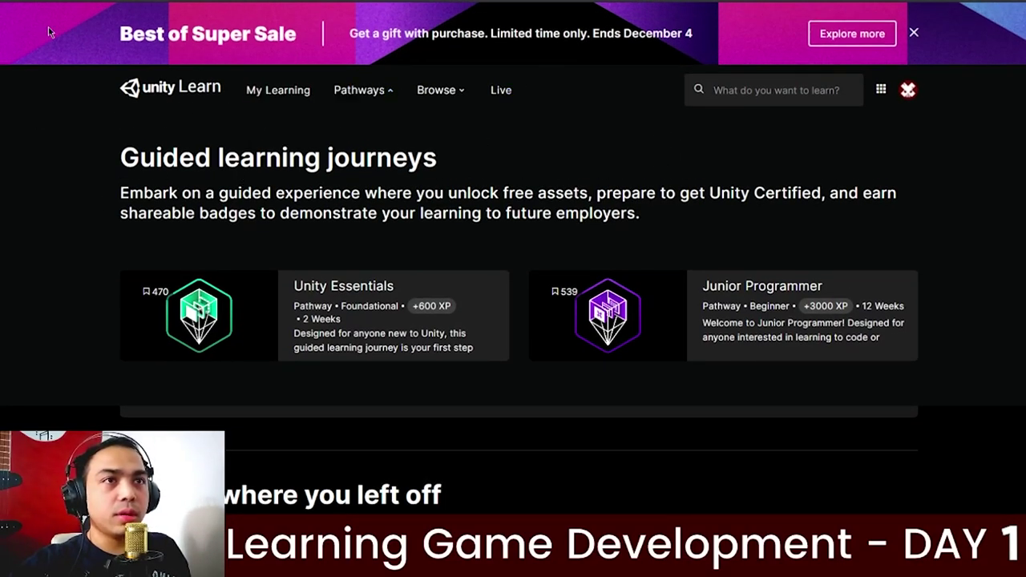
pyautogui.click(342, 293)
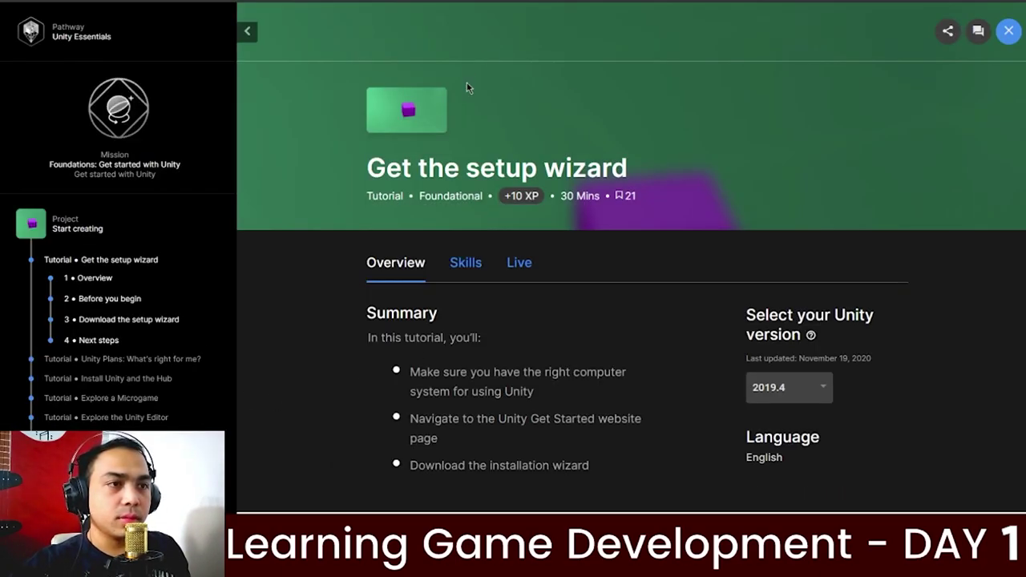
# Step: Read the summary and Overview of the Get the setup wizard tutorial and mark the Overview step as completed
pyautogui.scroll(-3, 656, 301)
pyautogui.scroll(-1, 655, 301)
pyautogui.scroll(2, 547, 240)
pyautogui.scroll(-2, 561, 174)
pyautogui.scroll(-4, 561, 174)
pyautogui.moveTo(440, 112); pyautogui.dragTo(519, 112)
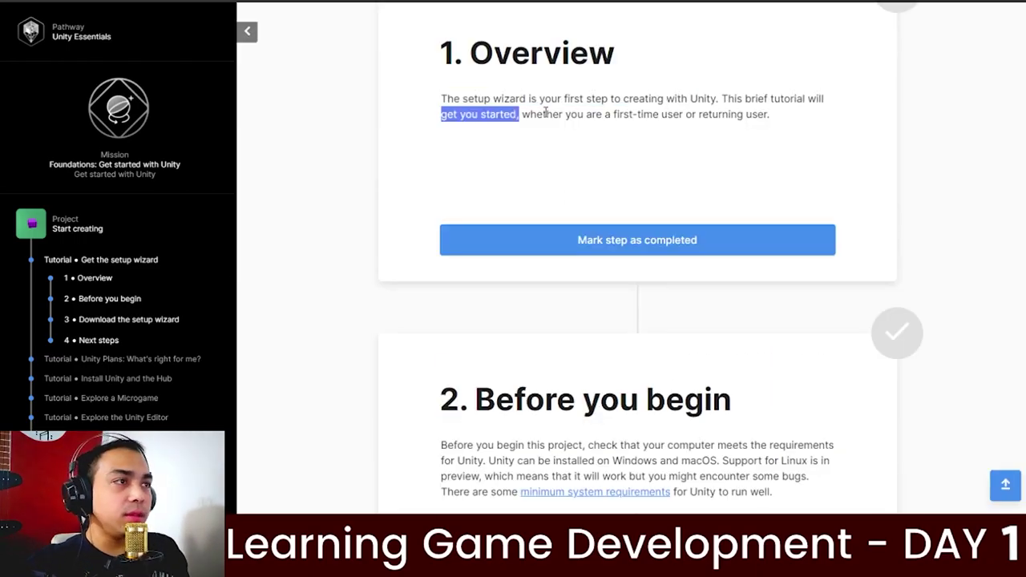
pyautogui.click(637, 239)
# Step: Review the minimum system requirements for Unity 2019.4 in the Unity Manual and complete the Before you begin step
pyautogui.scroll(-2, 637, 240)
pyautogui.moveTo(447, 250); pyautogui.dragTo(603, 247)
pyautogui.click(595, 297)
pyautogui.scroll(-3, 522, 217)
pyautogui.scroll(-1, 521, 217)
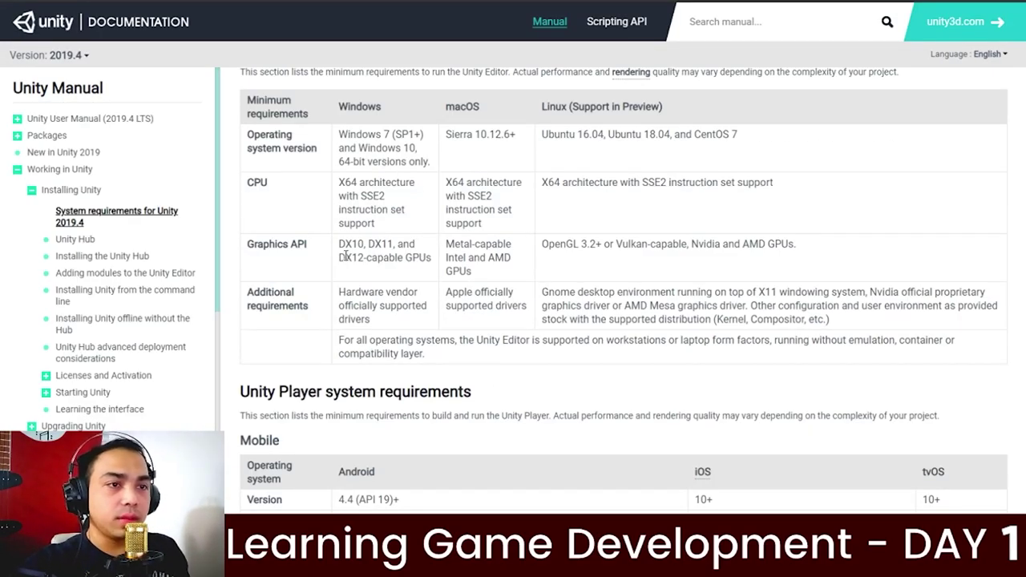
pyautogui.scroll(-4, 708, 323)
pyautogui.hotkey('alt', 'Left')
pyautogui.scroll(-5, 629, 240)
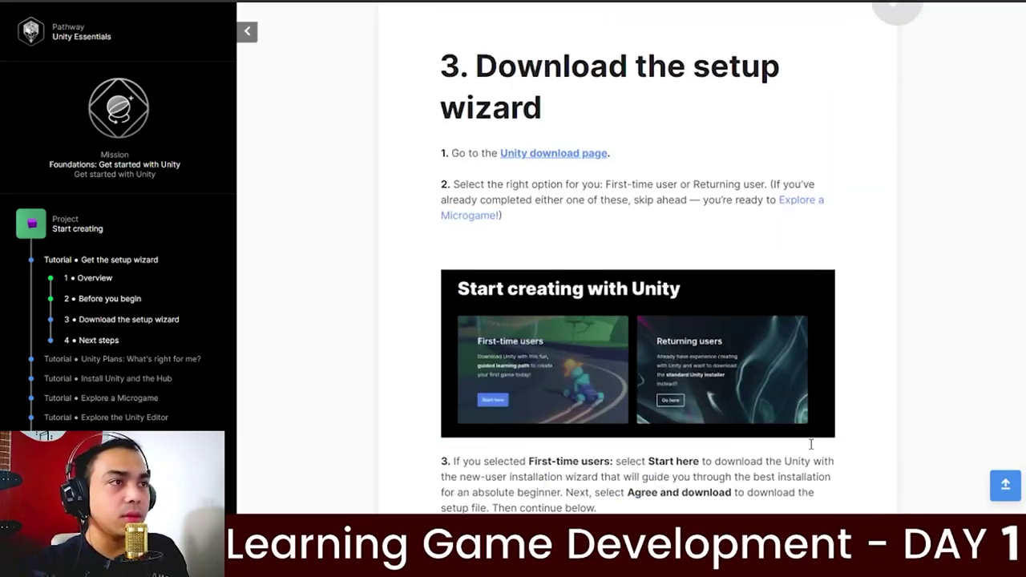
# Step: Read through the Download the setup wizard step and mark it as completed
pyautogui.scroll(-2, 811, 444)
pyautogui.moveTo(474, 332); pyautogui.dragTo(604, 332)
pyautogui.click(602, 332)
pyautogui.scroll(-5, 574, 241)
pyautogui.click(559, 113)
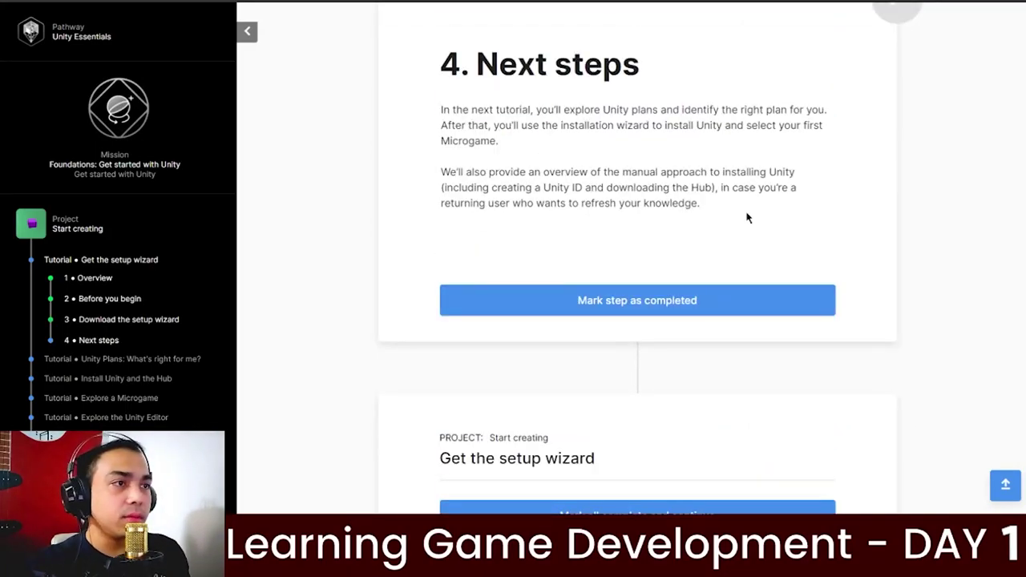
# Step: Complete the Next steps section of Get the setup wizard and continue to the Unity Plans tutorial
pyautogui.click(695, 300)
pyautogui.click(621, 327)
pyautogui.click(521, 389)
# Step: Skim the What are Unity Plans? video and mark the Overview and video steps as completed
pyautogui.scroll(-5, 668, 311)
pyautogui.click(667, 371)
pyautogui.scroll(1, 665, 270)
pyautogui.click(650, 272)
pyautogui.click(515, 371)
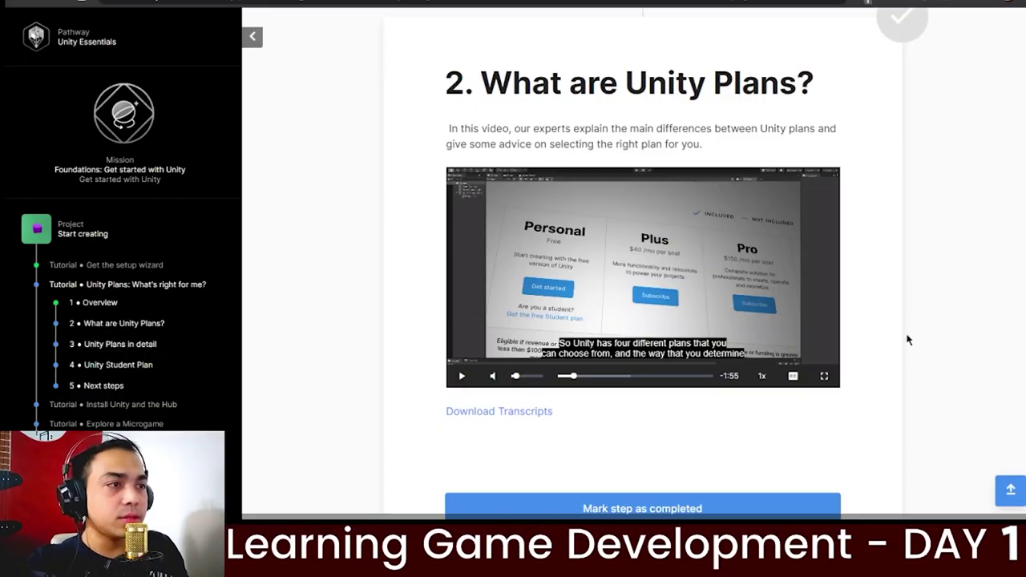
pyautogui.click(594, 371)
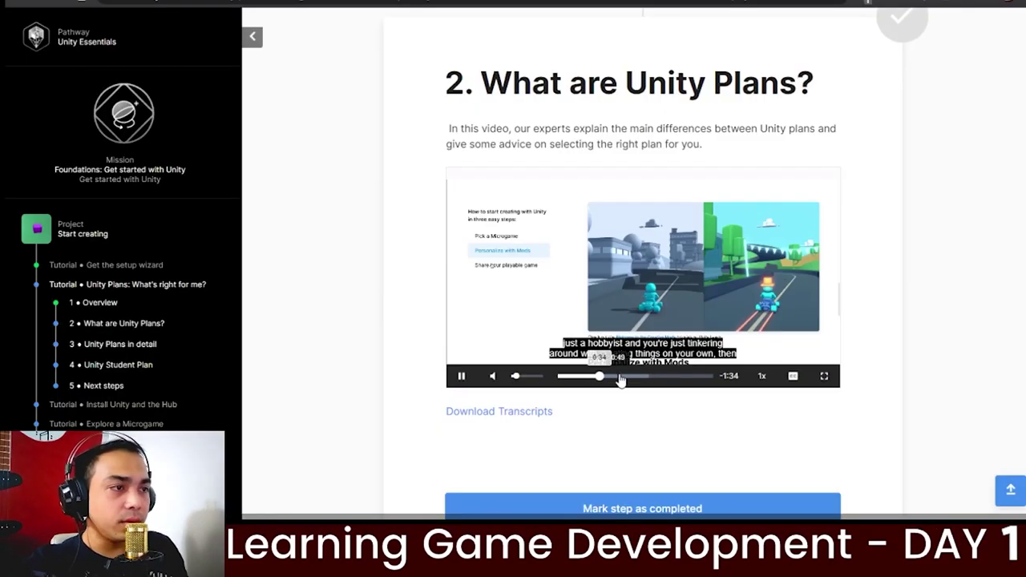
pyautogui.scroll(-3, 663, 246)
# Step: Read the Personal, Student, Plus and Pro plan descriptions and mark Unity Plans in detail as completed
pyautogui.scroll(-6, 718, 121)
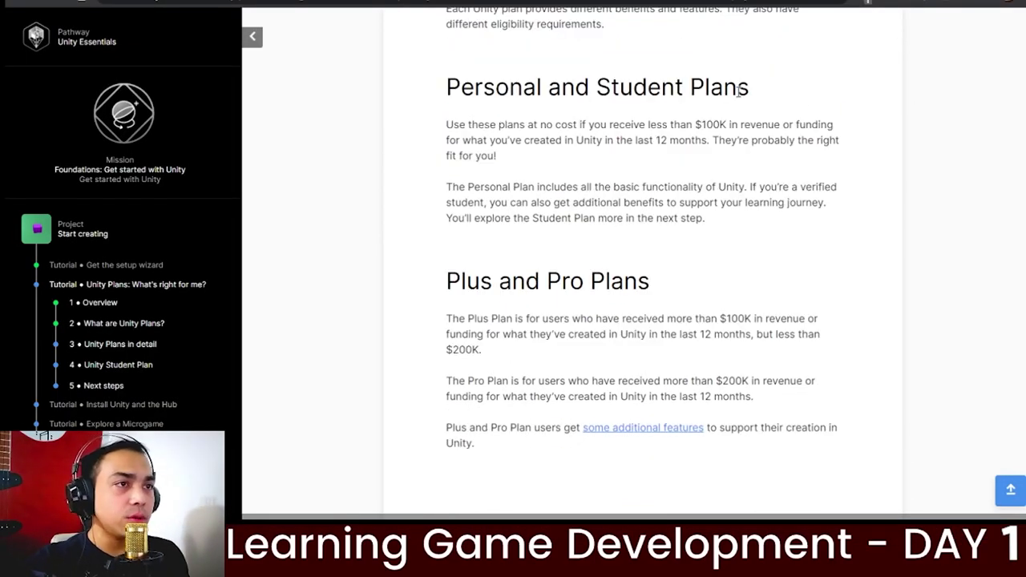
pyautogui.moveTo(460, 90); pyautogui.dragTo(689, 90)
pyautogui.doubleClick(497, 88)
pyautogui.doubleClick(641, 89)
pyautogui.scroll(-6, 685, 170)
pyautogui.click(649, 320)
# Step: Read the eligibility and benefits of the Unity Student Plan and complete the remaining steps of the Unity Plans tutorial
pyautogui.scroll(-5, 649, 304)
pyautogui.moveTo(465, 253); pyautogui.dragTo(637, 246)
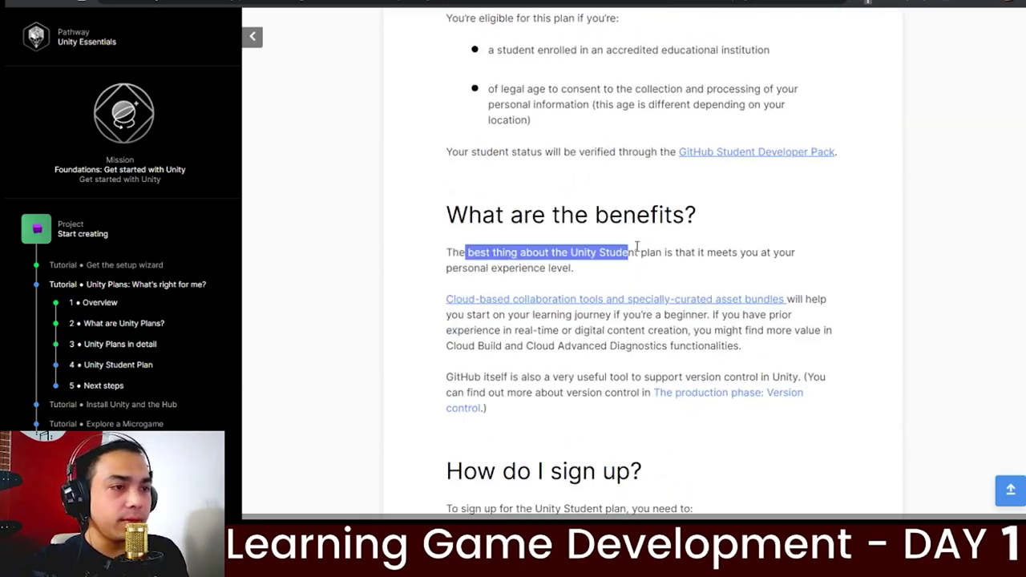
pyautogui.scroll(-10, 637, 247)
pyautogui.click(659, 277)
pyautogui.scroll(-2, 659, 277)
pyautogui.click(665, 371)
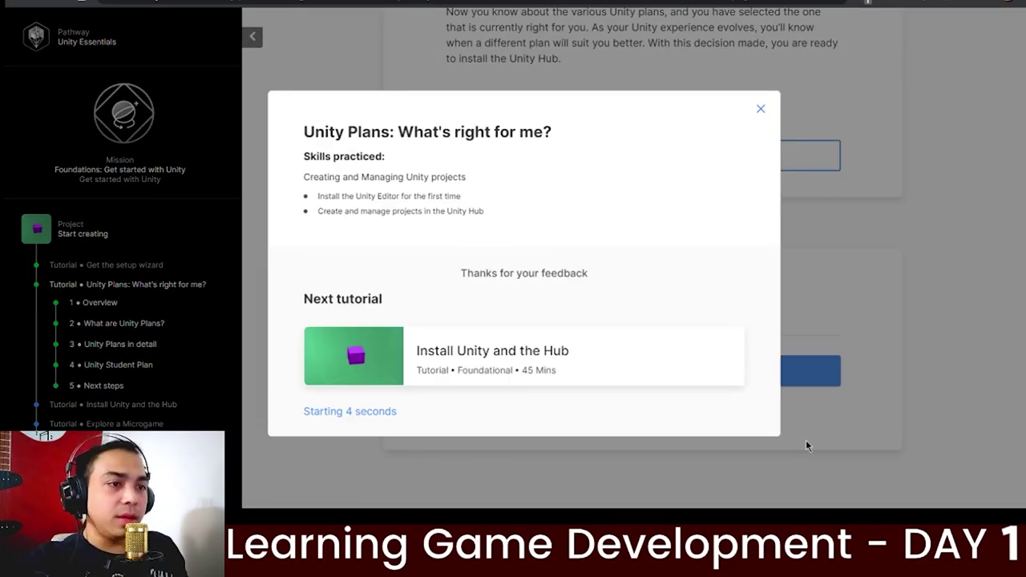
# Step: In the Install Unity and the Hub tutorial, mark the Overview and Install Unity 2019.4 LTS steps as completed
pyautogui.scroll(-4, 656, 197)
pyautogui.scroll(-4, 560, 242)
pyautogui.click(610, 343)
pyautogui.scroll(-15, 610, 360)
pyautogui.click(609, 390)
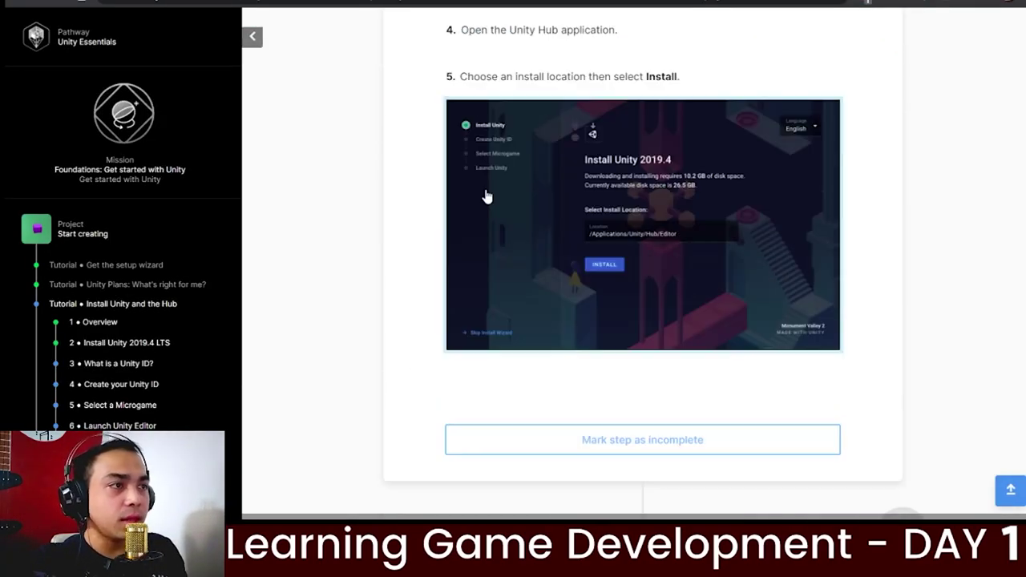
# Step: Skim the What is a Unity ID? and Create your Unity ID steps and mark both as completed
pyautogui.scroll(-3, 681, 272)
pyautogui.scroll(-8, 702, 281)
pyautogui.click(773, 330)
pyautogui.scroll(-3, 778, 332)
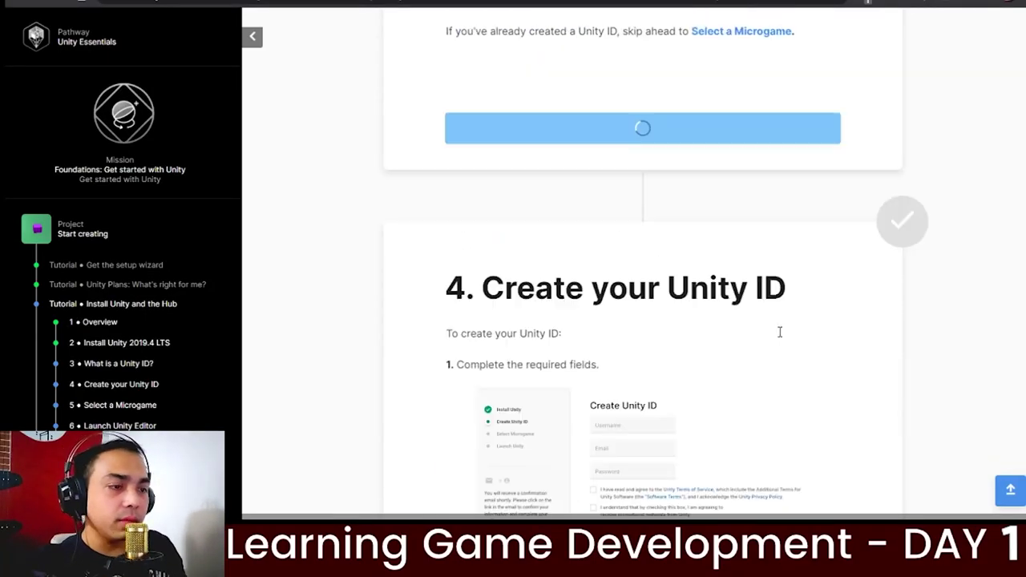
pyautogui.scroll(-6, 778, 332)
pyautogui.click(755, 351)
# Step: Go through the tutorial from Select a Microgame onward and mark its Next steps section as completed
pyautogui.scroll(-8, 755, 385)
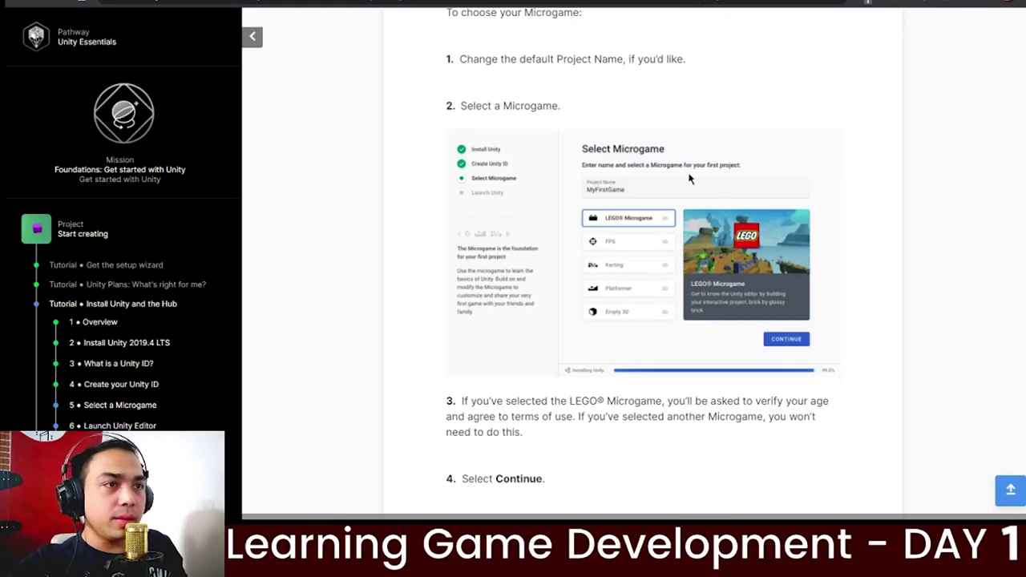
pyautogui.scroll(-15, 545, 383)
pyautogui.scroll(-10, 580, 240)
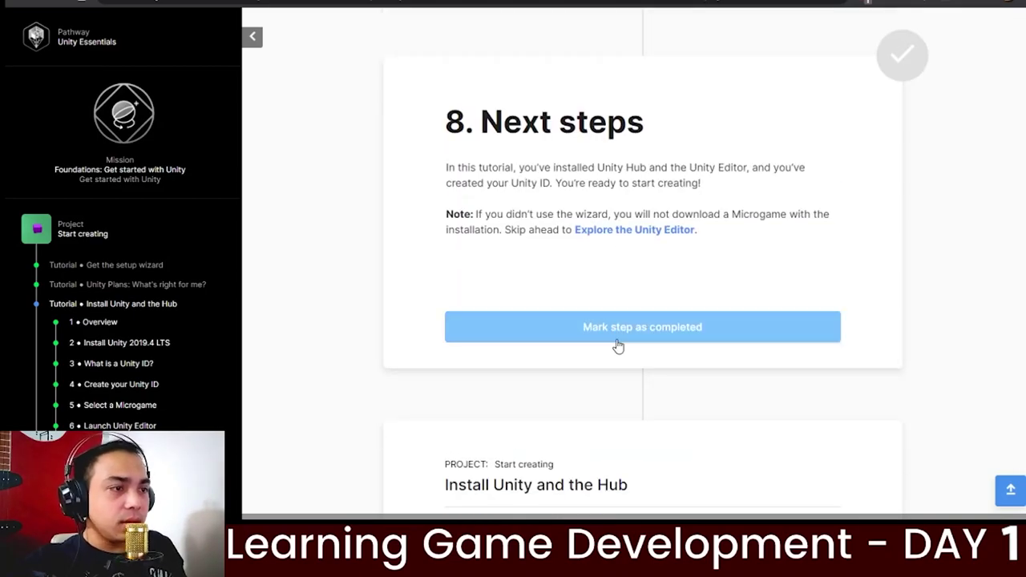
pyautogui.click(577, 327)
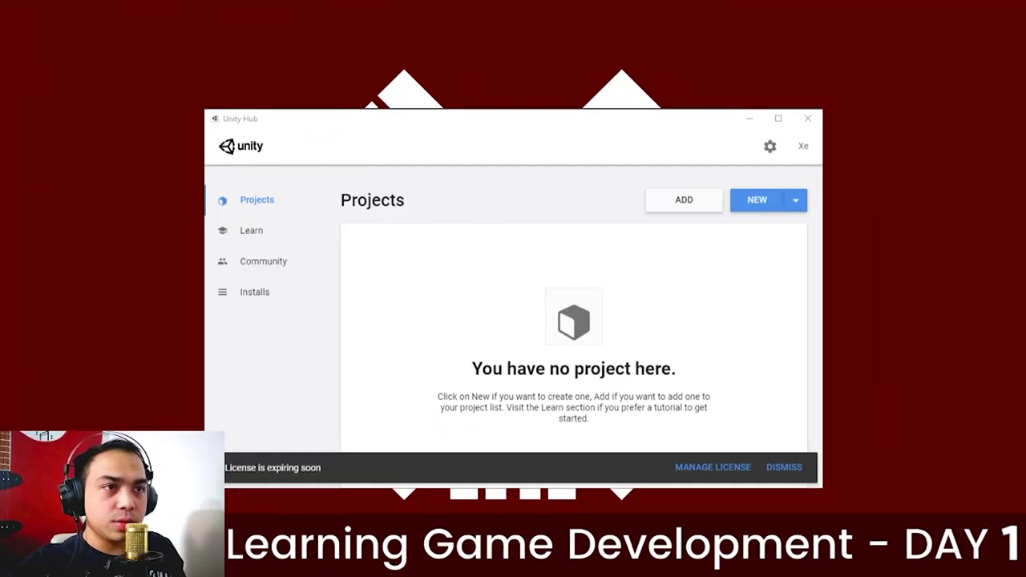
# Step: Switch to Unity Hub and open the details of the Karting Microgame among the Learn projects
pyautogui.click(278, 234)
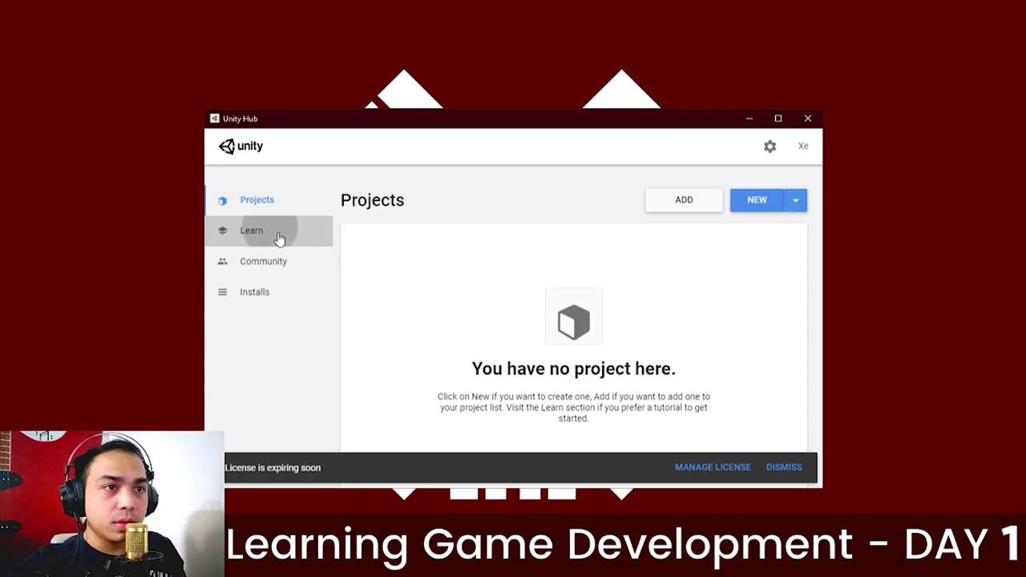
pyautogui.scroll(-1, 469, 311)
pyautogui.scroll(1, 481, 321)
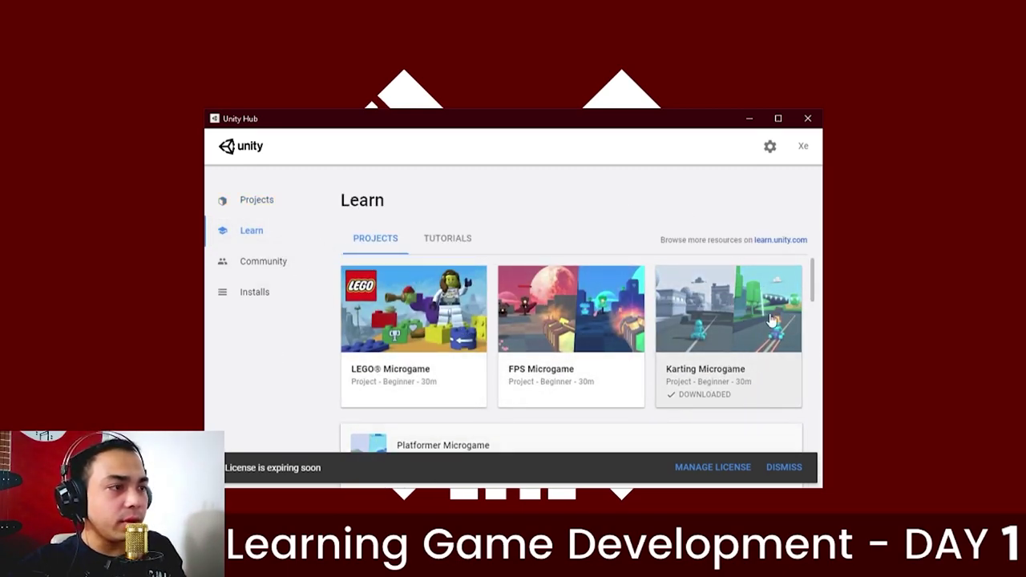
pyautogui.click(746, 344)
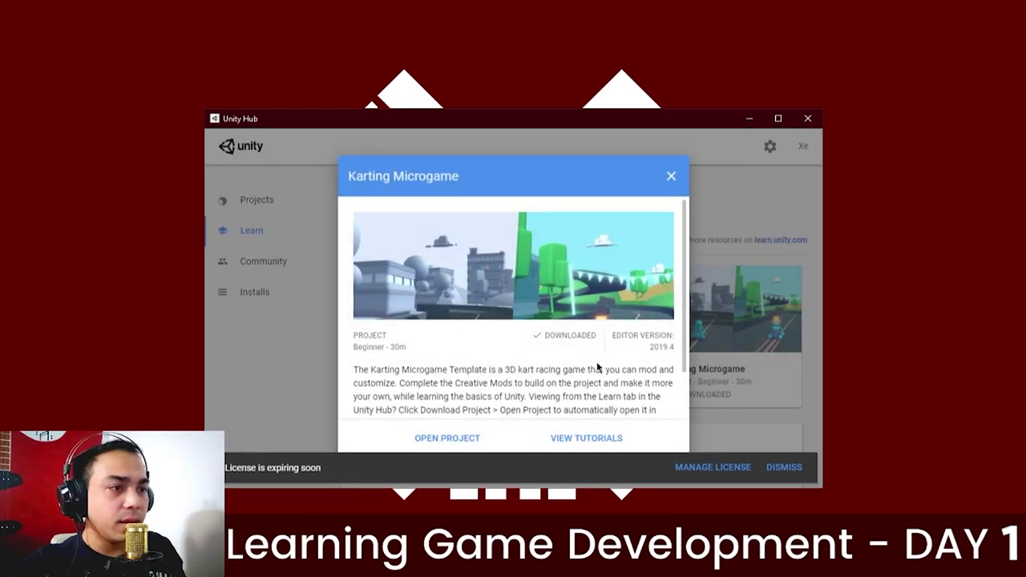
pyautogui.scroll(-2, 596, 361)
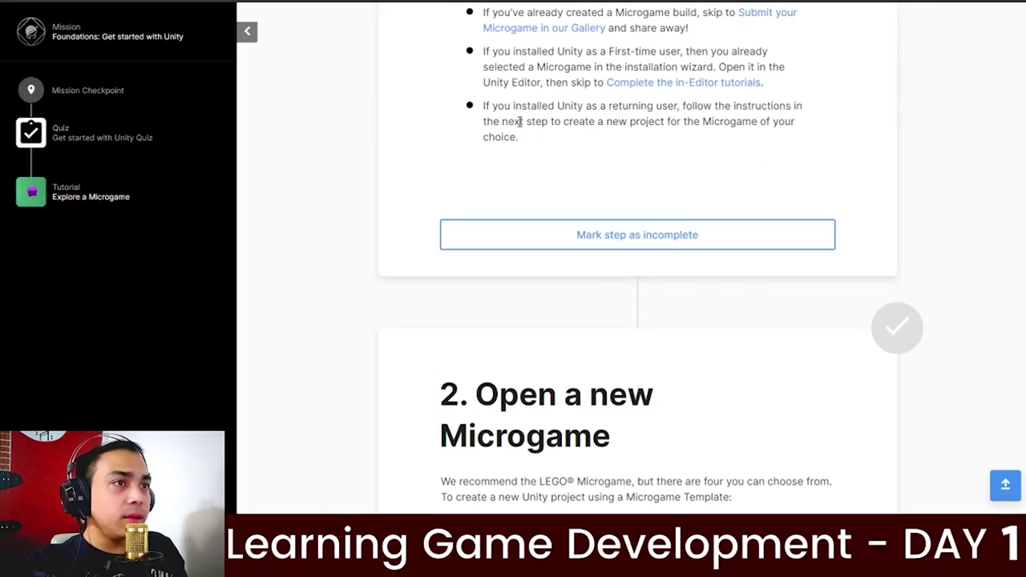
# Step: In Unity Learn's Explore a Microgame tutorial, read the Open a new Microgame step and mark it as completed
pyautogui.scroll(-7, 519, 121)
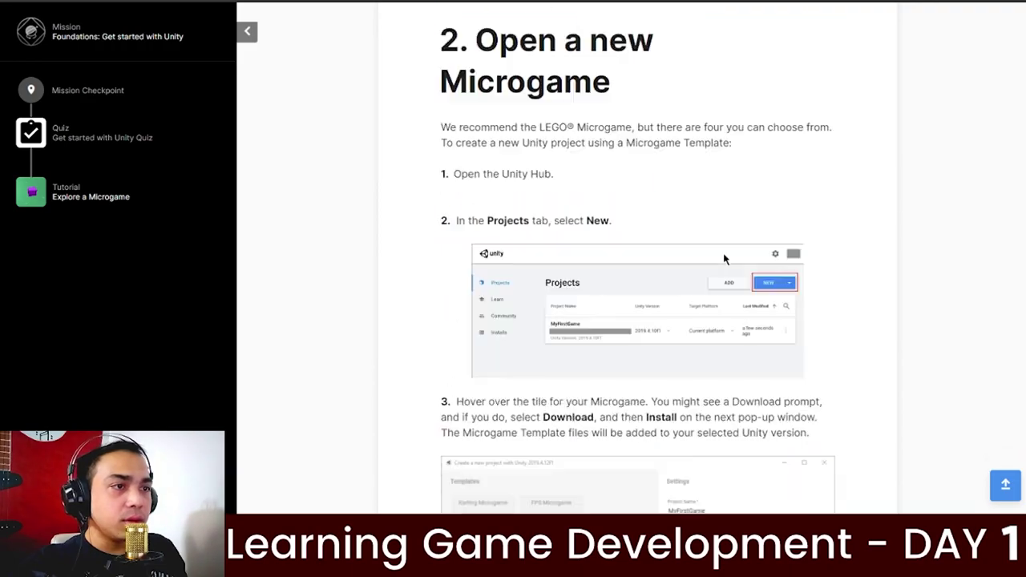
pyautogui.scroll(-5, 757, 195)
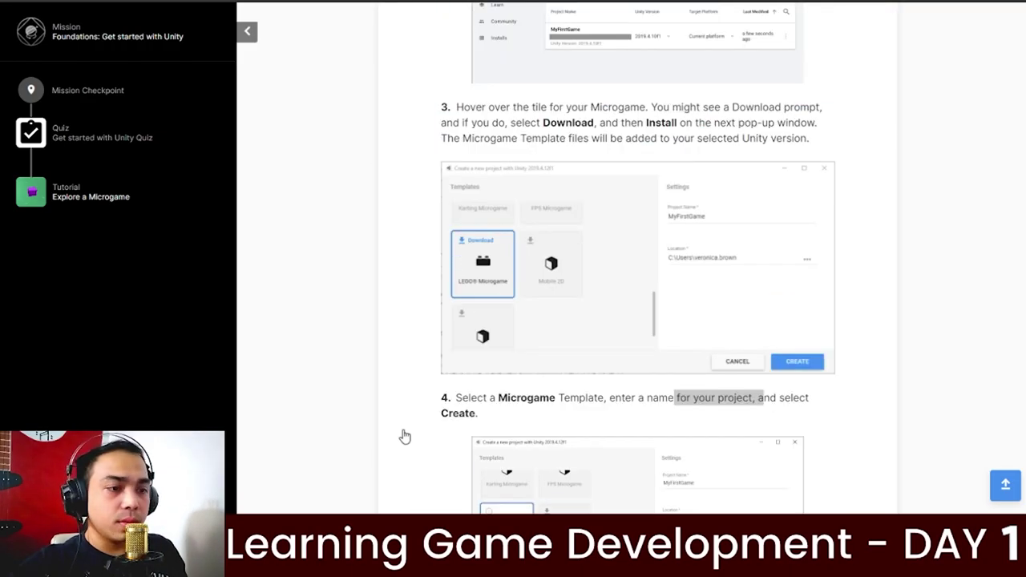
pyautogui.scroll(-3, 437, 293)
pyautogui.click(815, 155)
pyautogui.scroll(1, 829, 206)
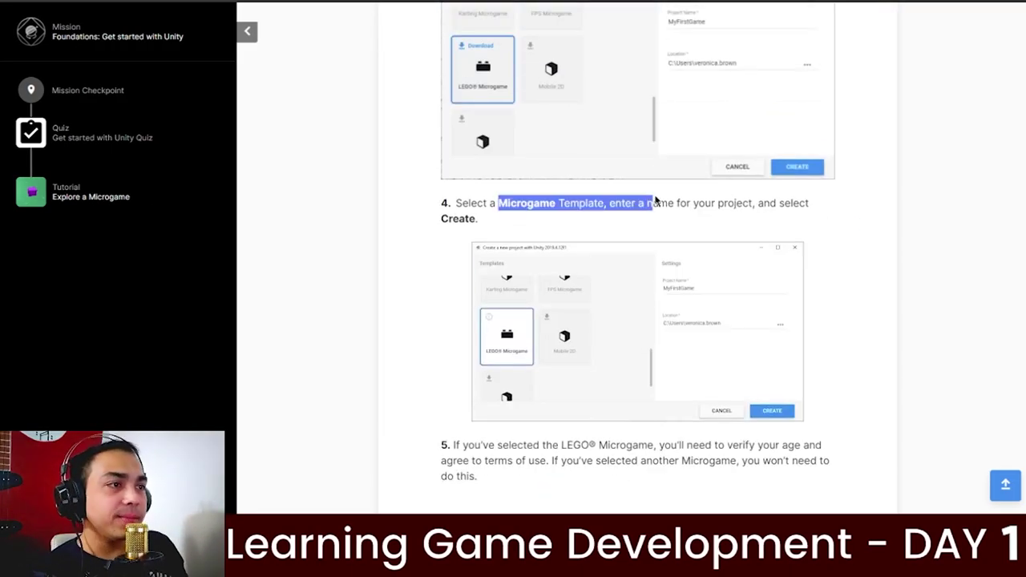
pyautogui.scroll(-4, 490, 160)
pyautogui.scroll(-7, 436, 251)
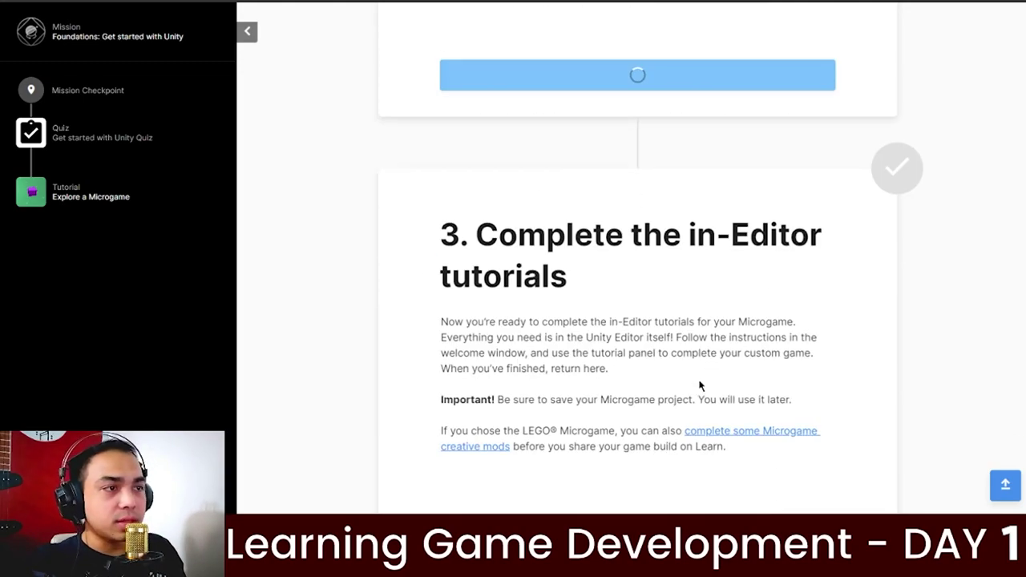
# Step: Mark the Complete the in-Editor tutorials step as completed and read how to submit the Microgame to the Gallery
pyautogui.scroll(1, 595, 110)
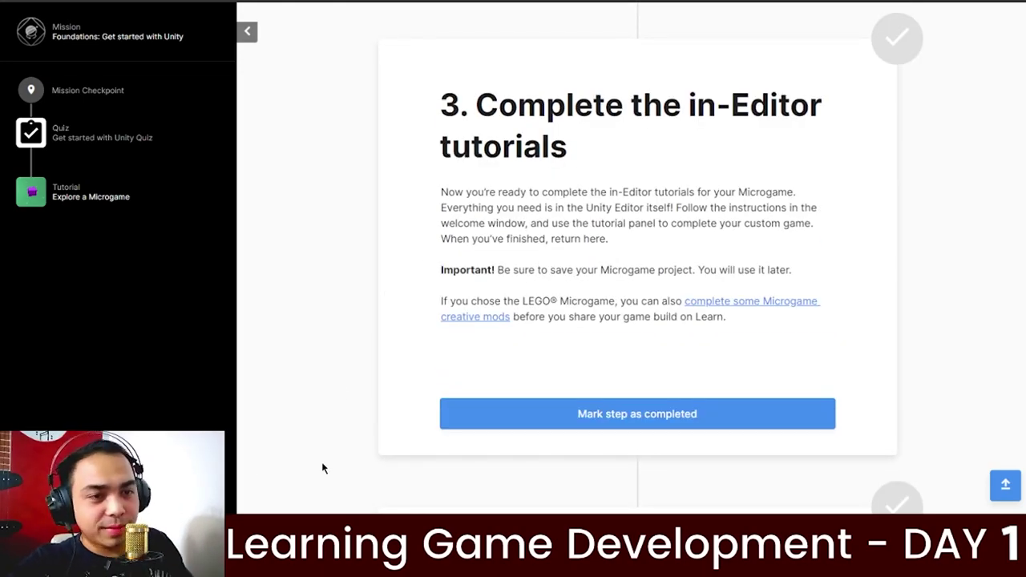
pyautogui.click(691, 423)
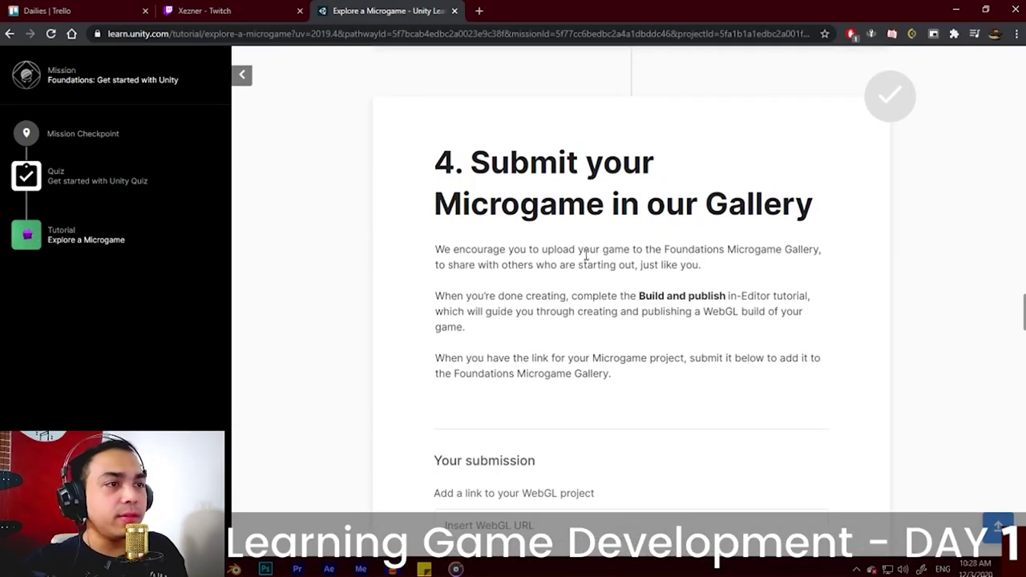
pyautogui.scroll(1, 586, 255)
pyautogui.scroll(-5, 790, 248)
pyautogui.scroll(1, 498, 390)
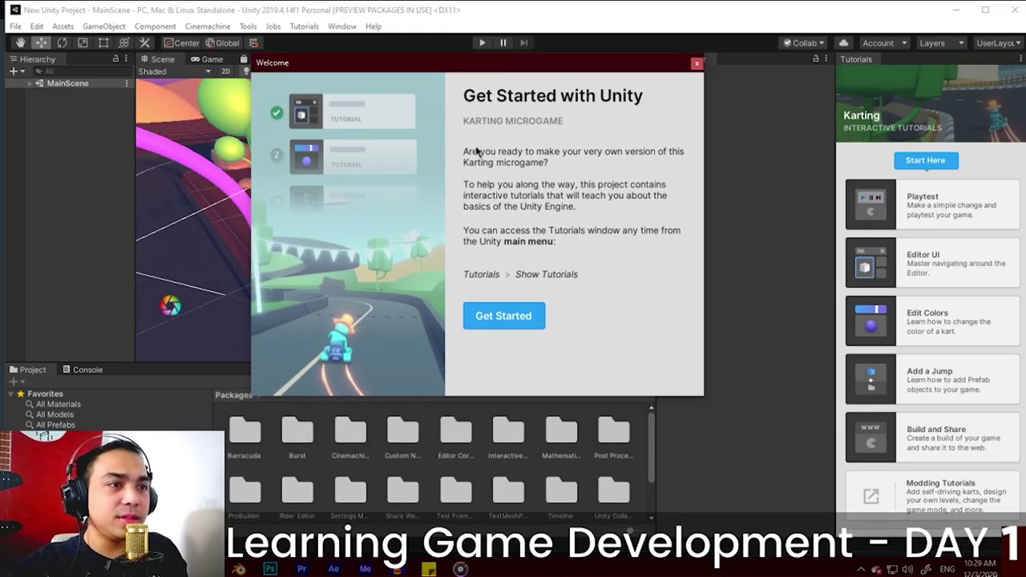
# Step: In the Unity Editor, dismiss the Karting Microgame welcome window and start the Playtest tutorial
pyautogui.click(503, 317)
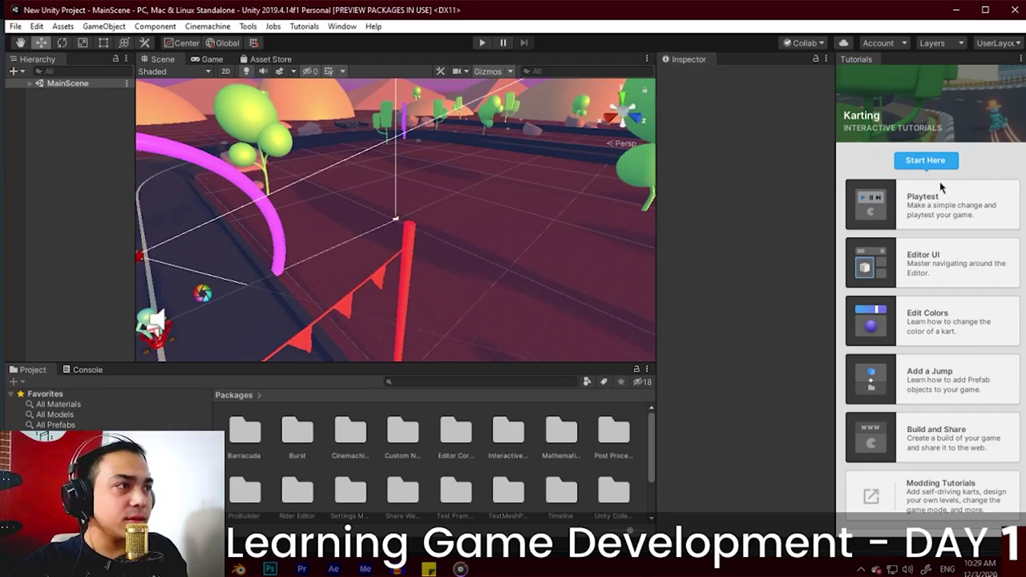
pyautogui.click(924, 210)
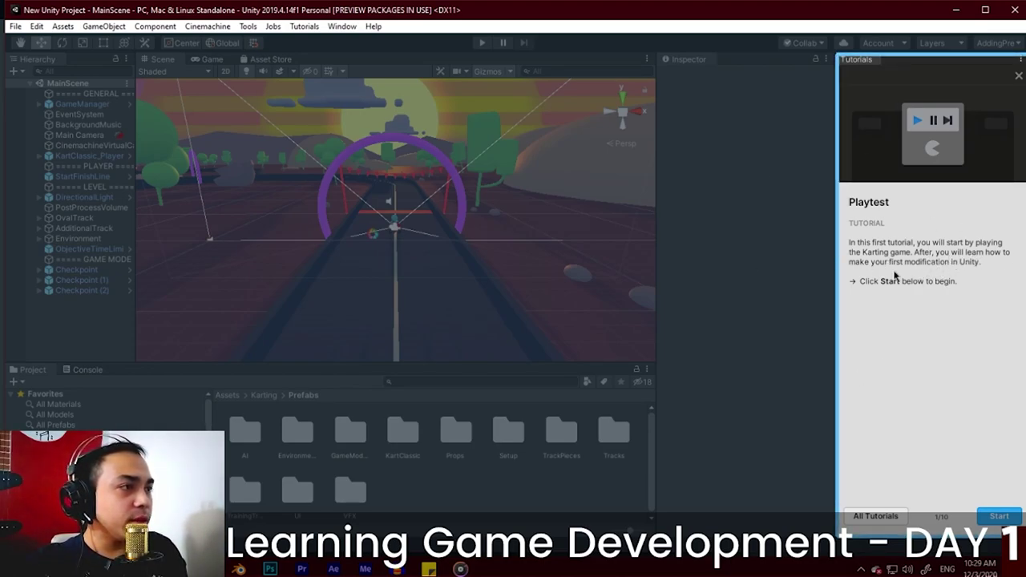
pyautogui.click(999, 516)
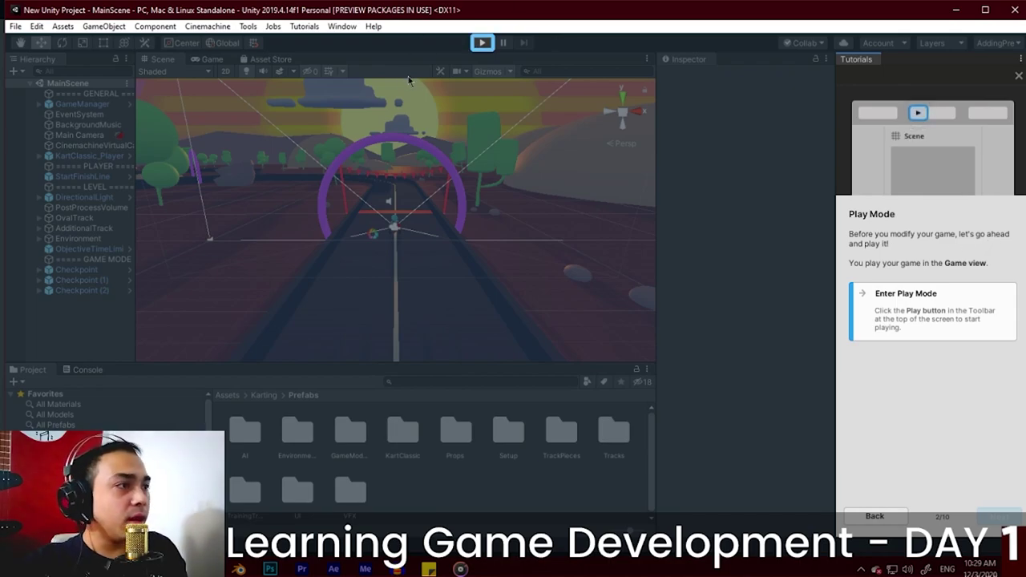
# Step: Enter Play Mode for the Karting game and lower the Unity project's volume to about 18 in the Windows Volume Mixer
pyautogui.click(481, 42)
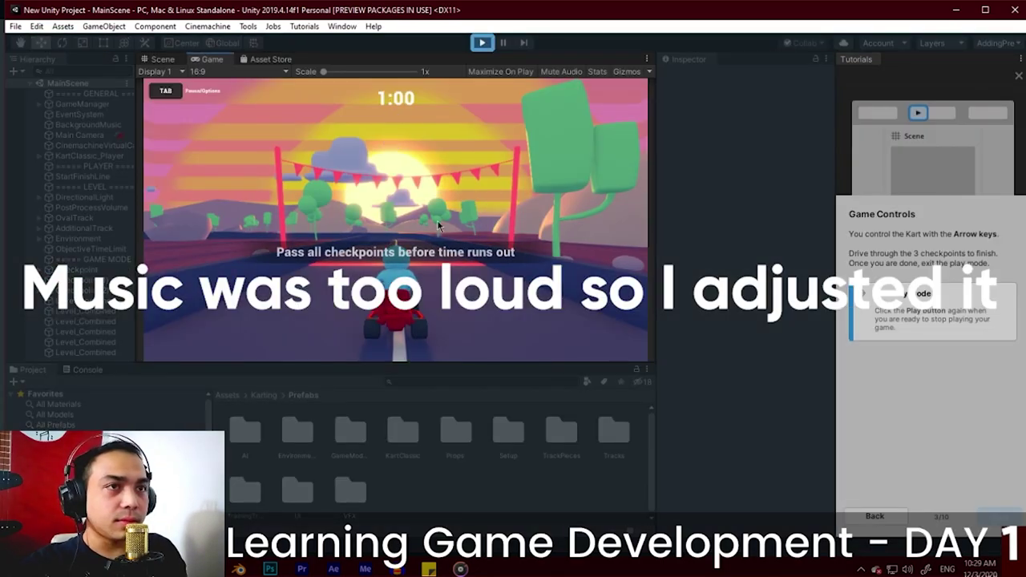
pyautogui.rightClick(907, 569)
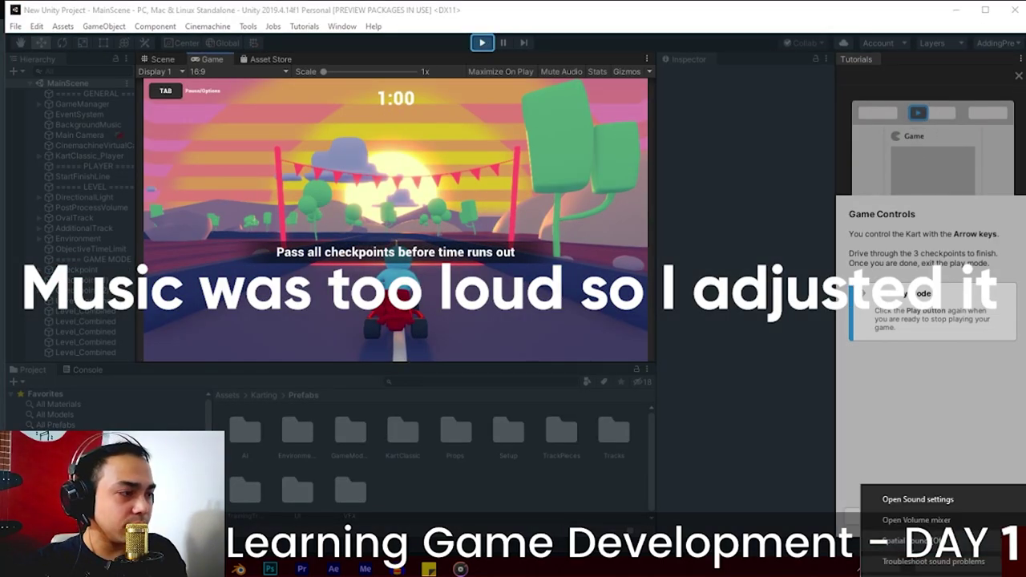
pyautogui.click(914, 528)
pyautogui.moveTo(908, 426); pyautogui.dragTo(911, 492)
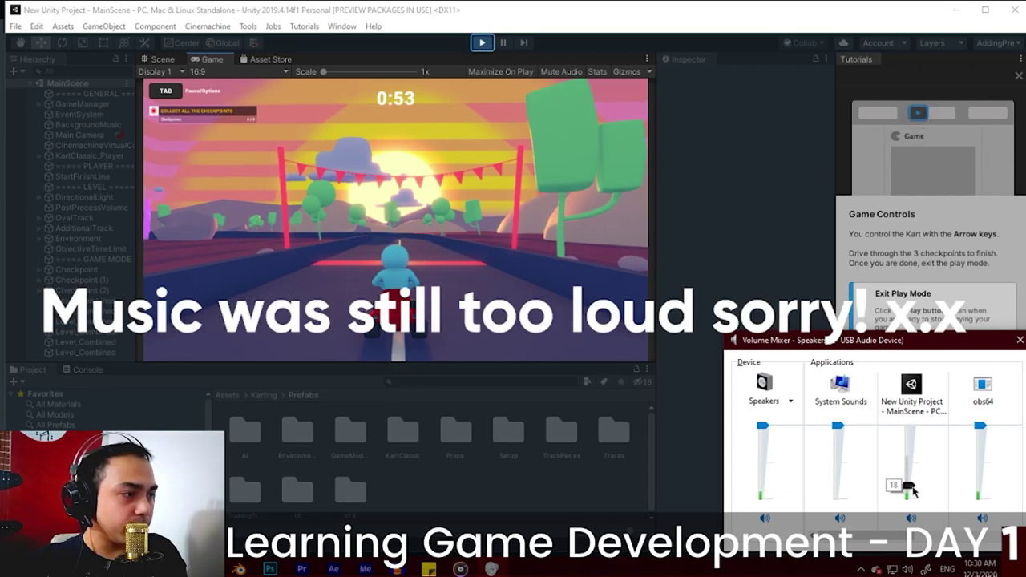
# Step: Drive the kart along the track through the first checkpoint toward the next one, and exit Play Mode
pyautogui.click(475, 297)
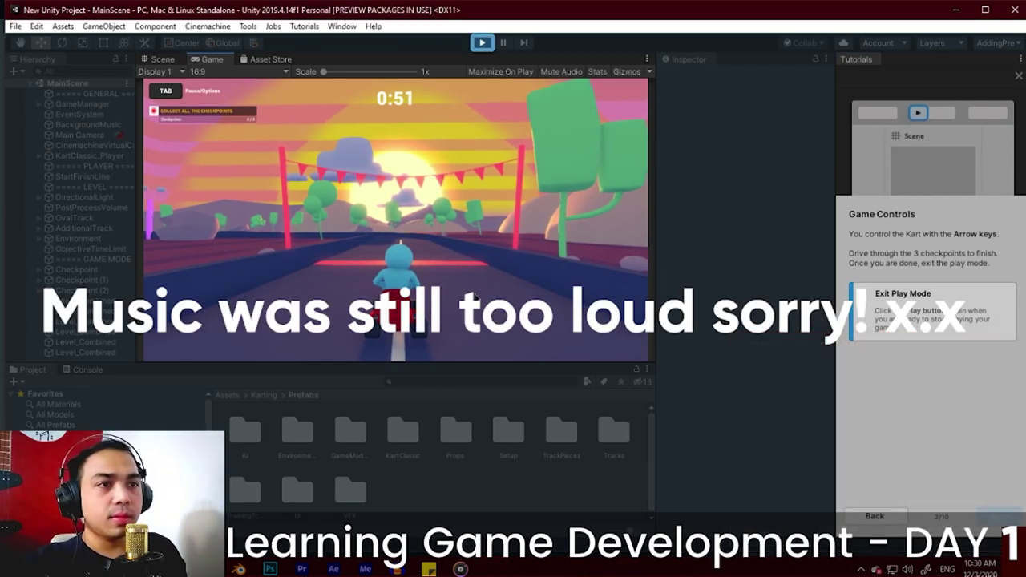
pyautogui.press('Up')
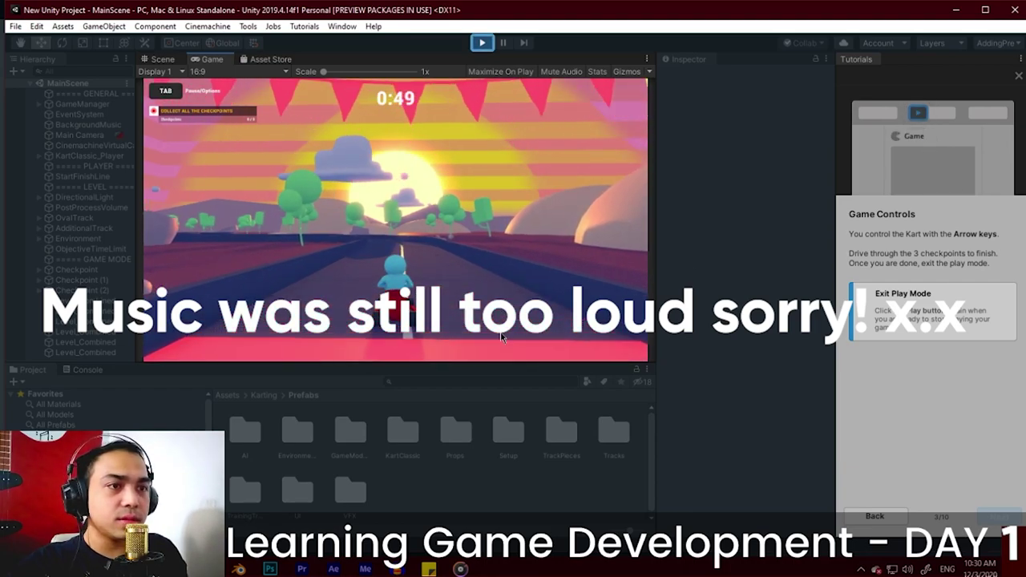
pyautogui.press('Up')
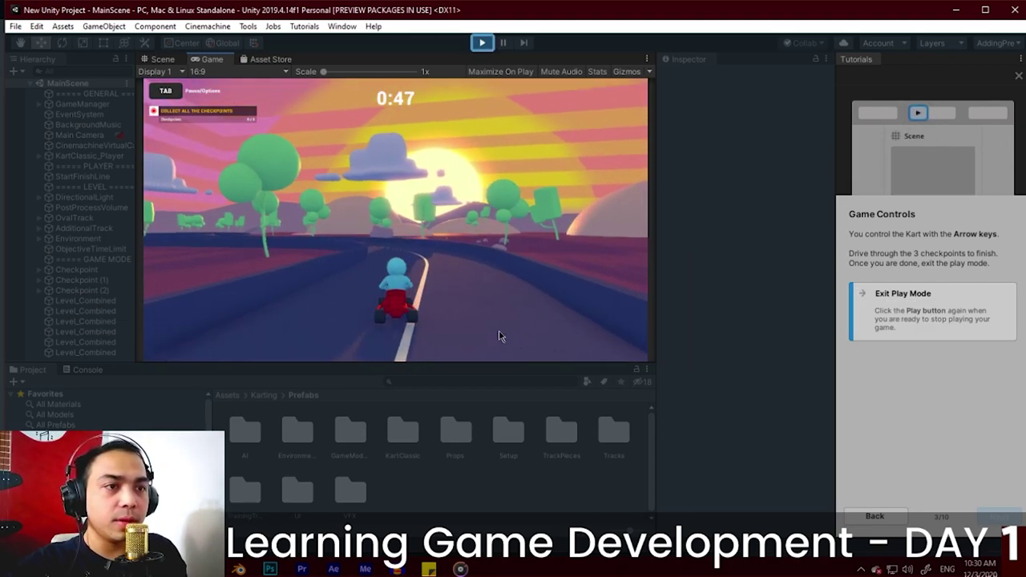
pyautogui.press('Up')
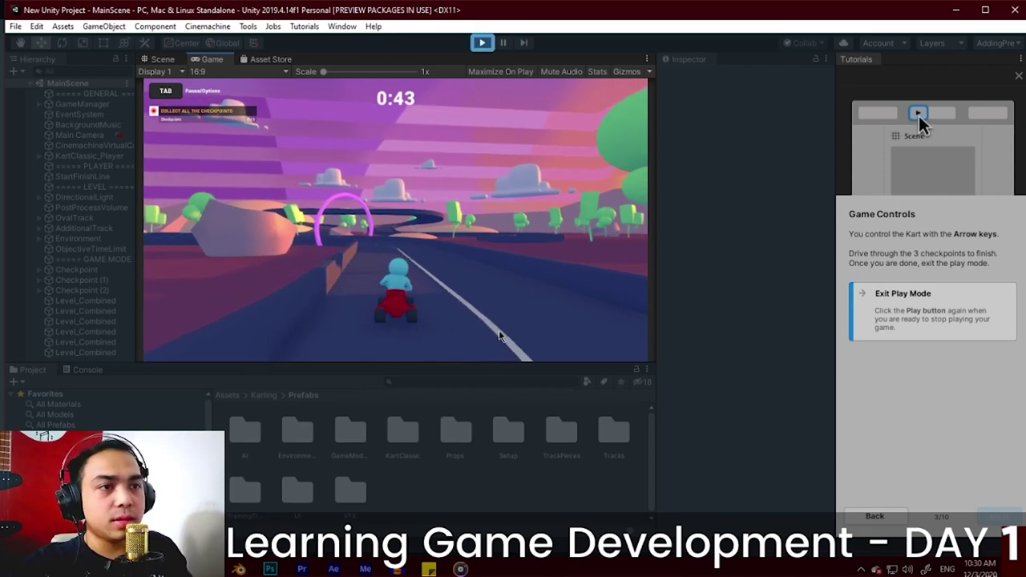
pyautogui.press('Up')
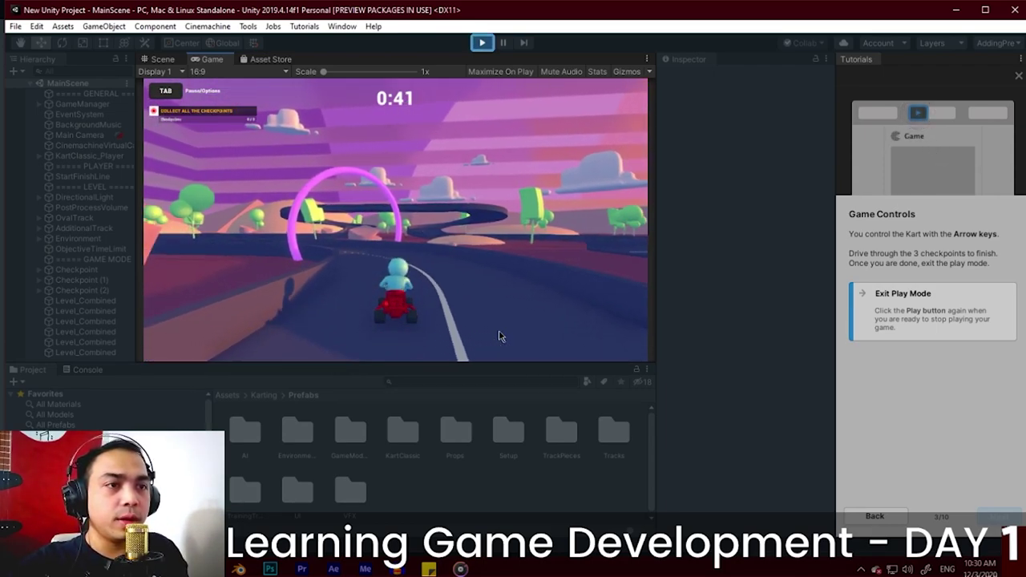
pyautogui.press('Up')
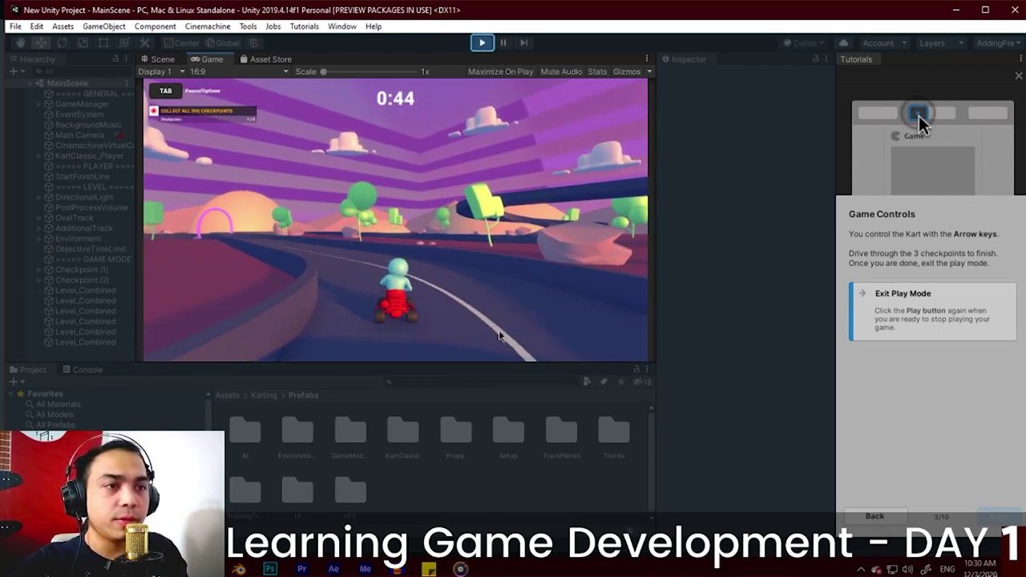
pyautogui.press('Up')
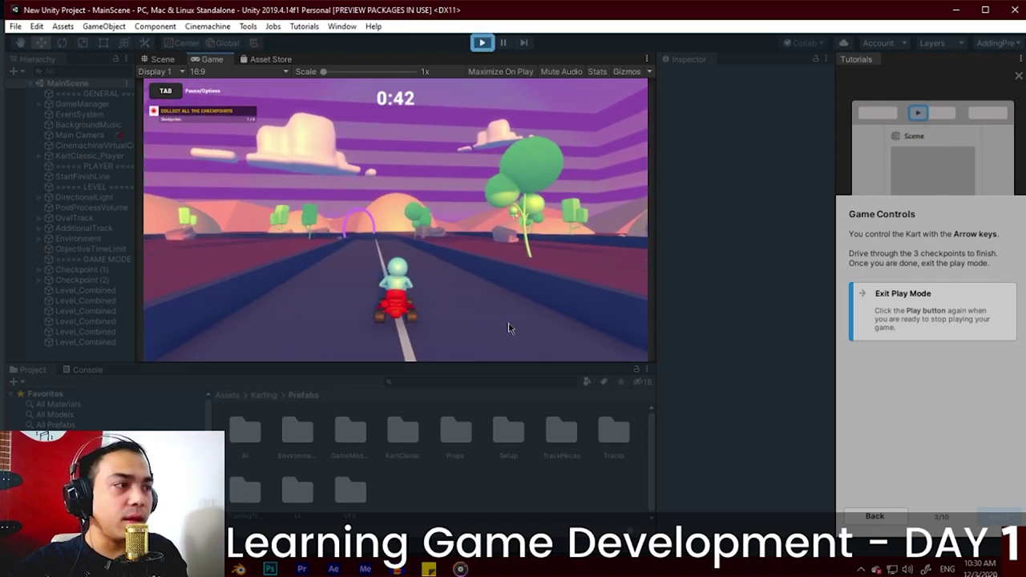
pyautogui.press('Up')
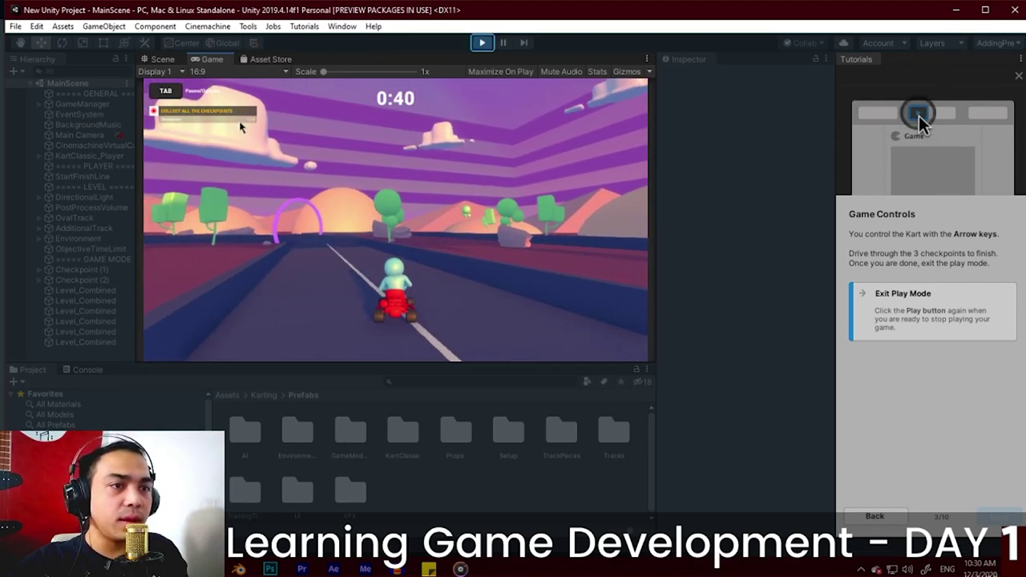
pyautogui.press('Up')
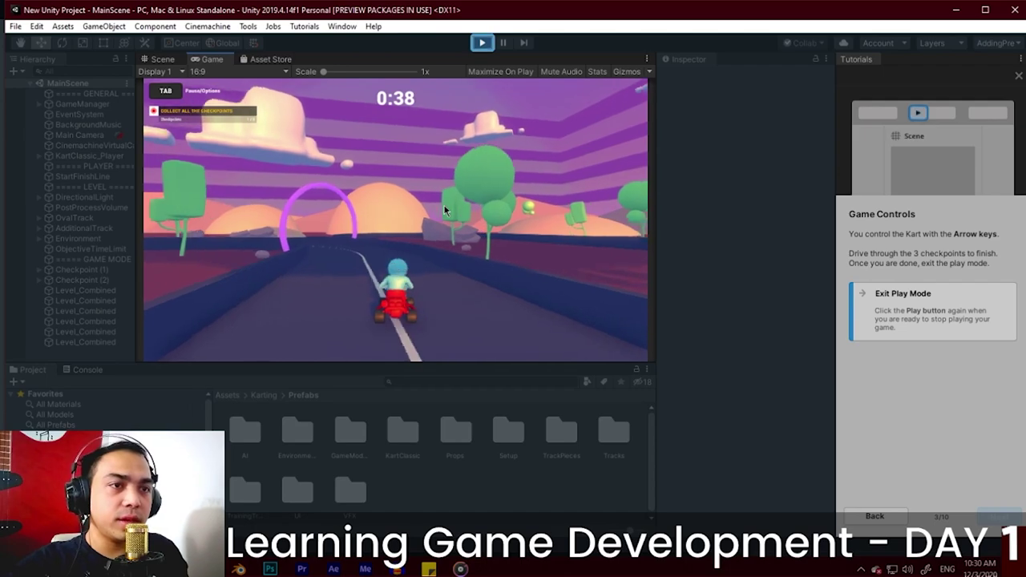
pyautogui.press('Up')
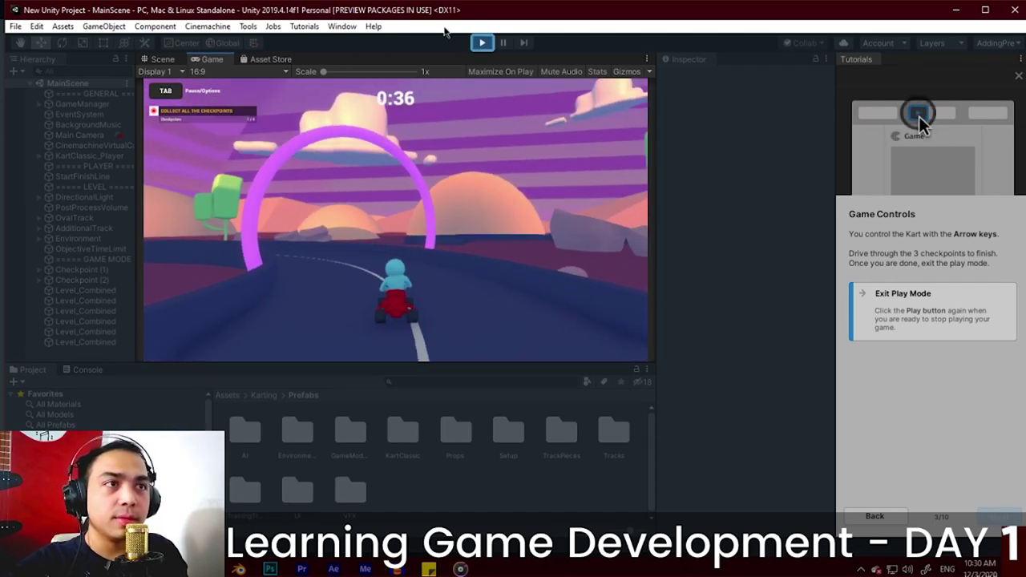
pyautogui.click(482, 43)
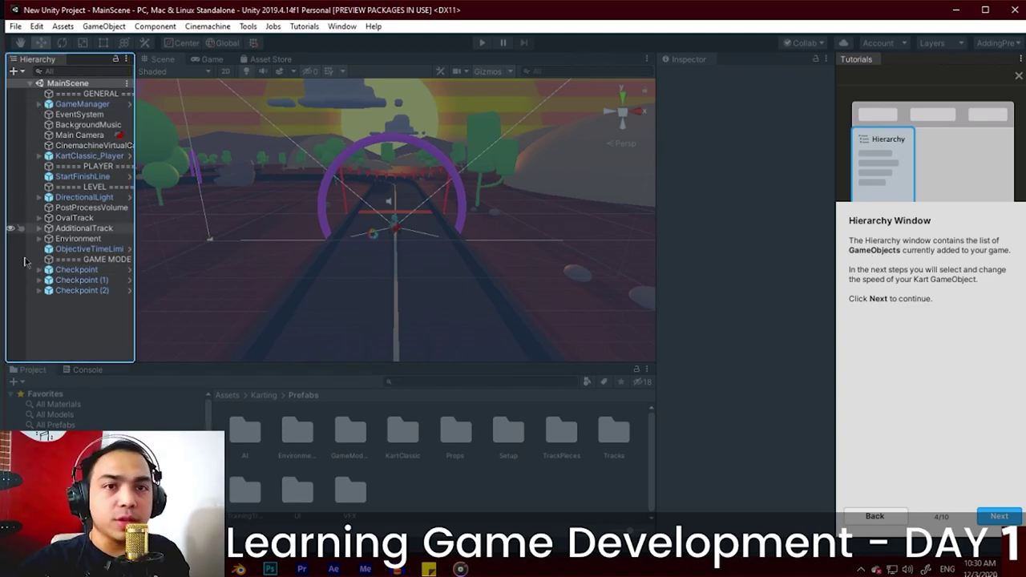
# Step: Advance past the Hierarchy Window step, select the KartClassic_Player GameObject, and continue to the Inspector Window step
pyautogui.click(998, 516)
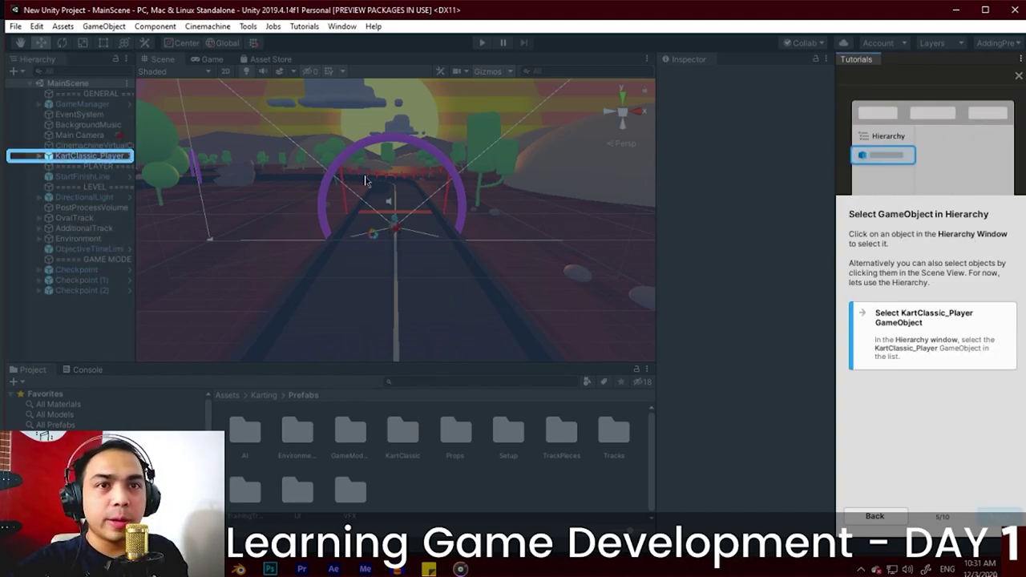
pyautogui.click(90, 157)
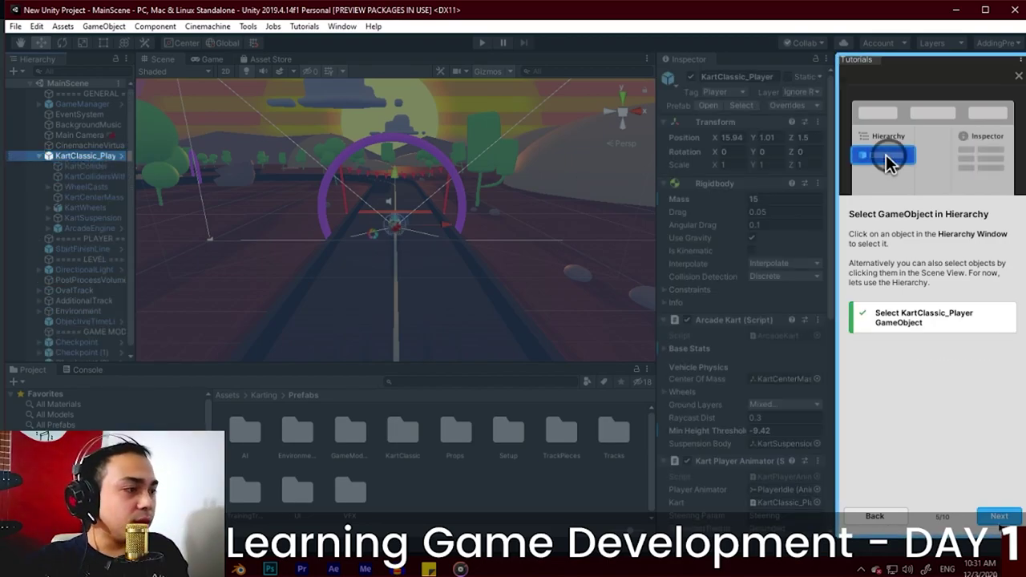
pyautogui.click(999, 516)
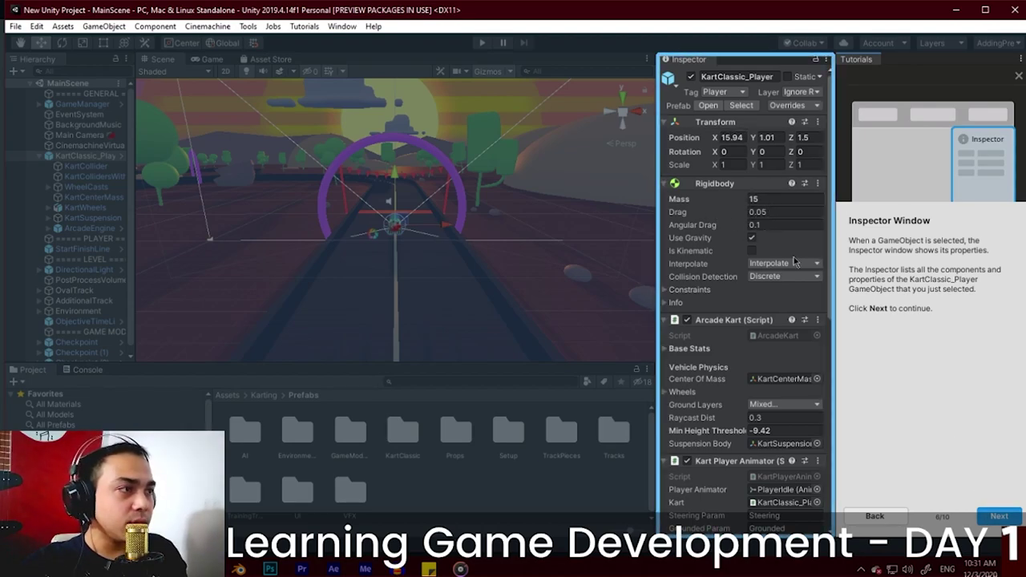
# Step: Continue to the Change Top Speed Property step, set the kart's Top Speed in Base Stats to 100, and proceed
pyautogui.click(997, 515)
pyautogui.click(664, 351)
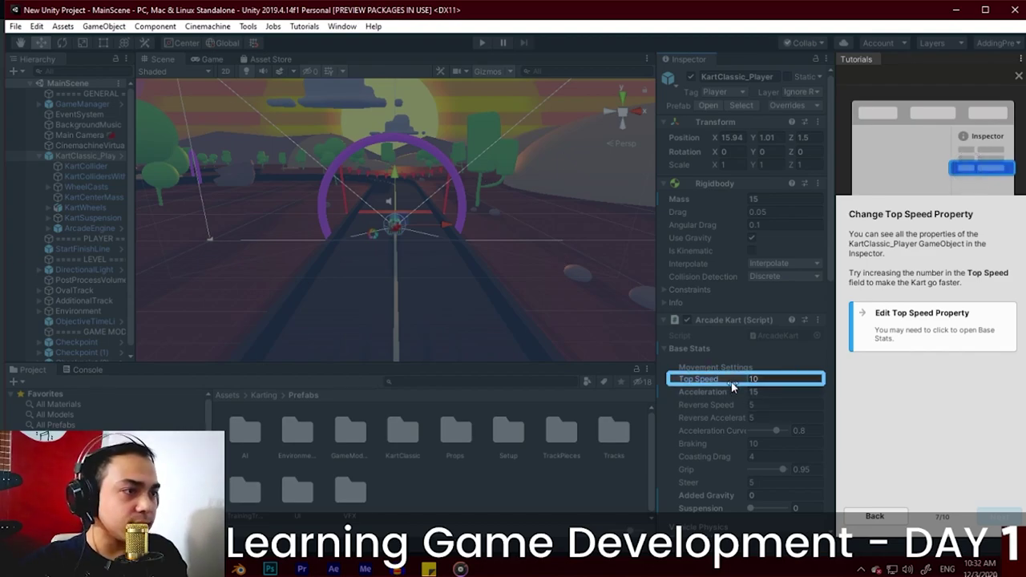
pyautogui.click(770, 378)
pyautogui.write('100')
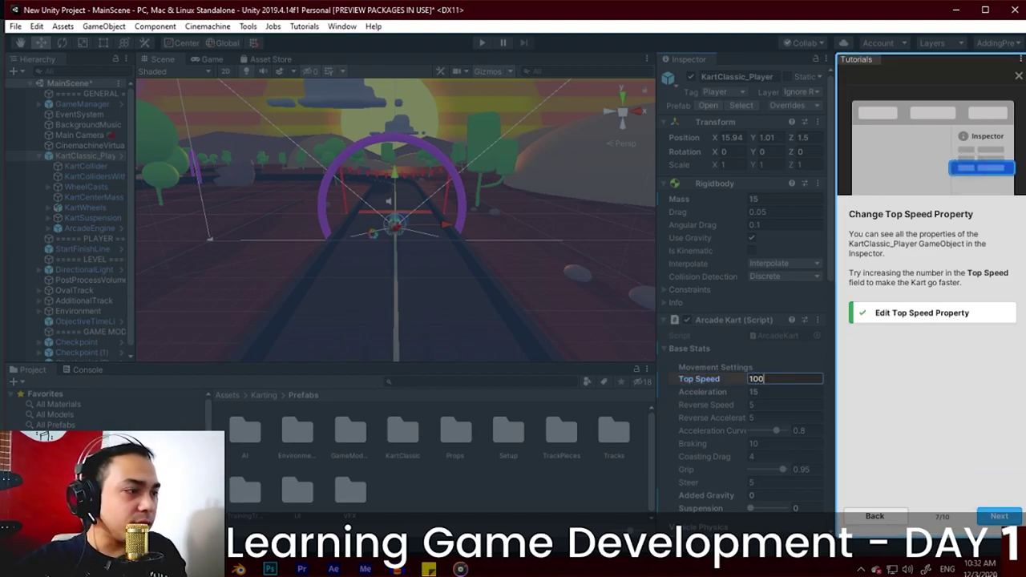
pyautogui.click(1002, 517)
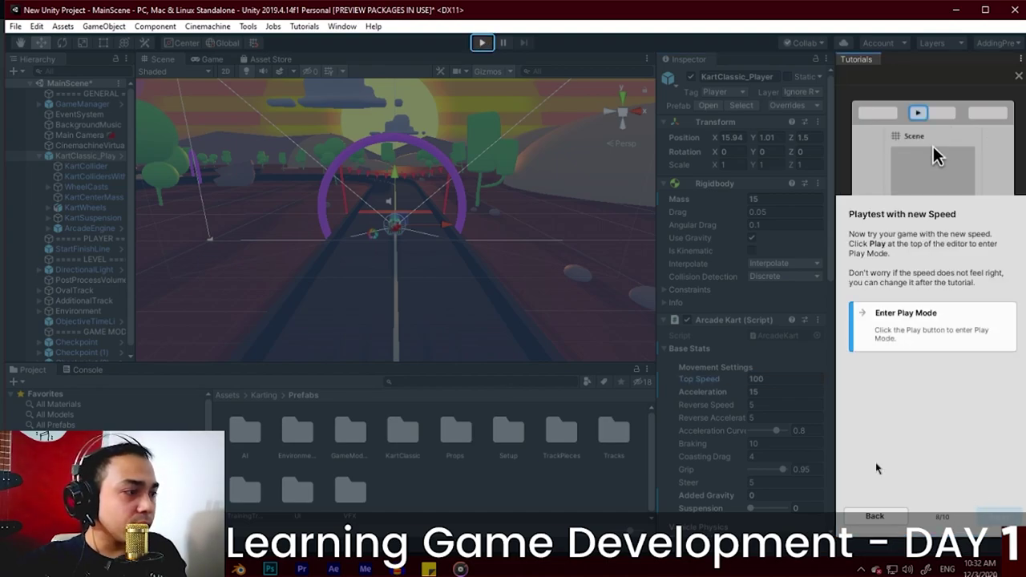
# Step: Complete the Playtest with new Speed step and run the game again, driving the kart toward the first checkpoint
pyautogui.click(483, 44)
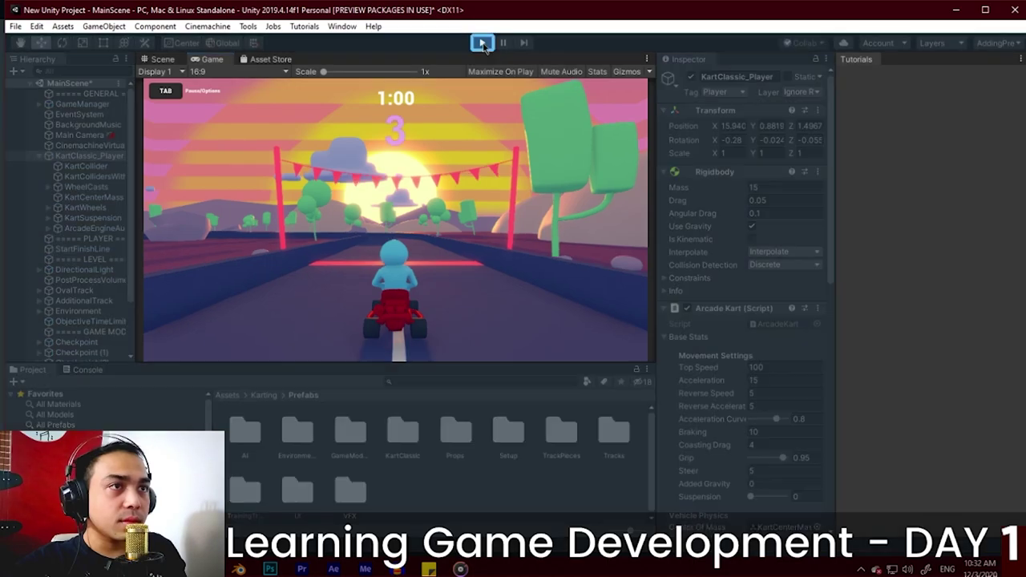
pyautogui.click(483, 48)
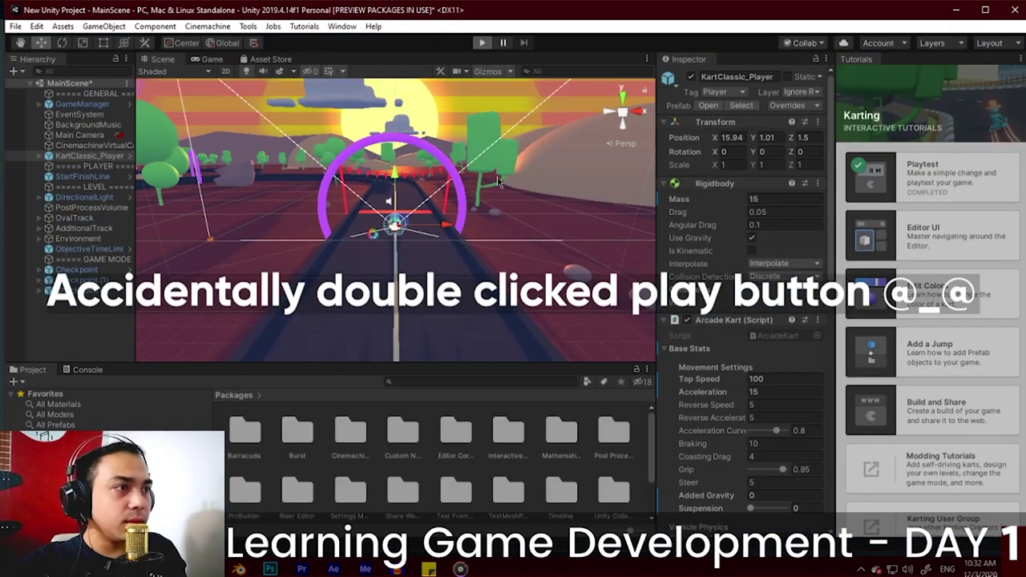
pyautogui.hotkey('ctrl', 'p')
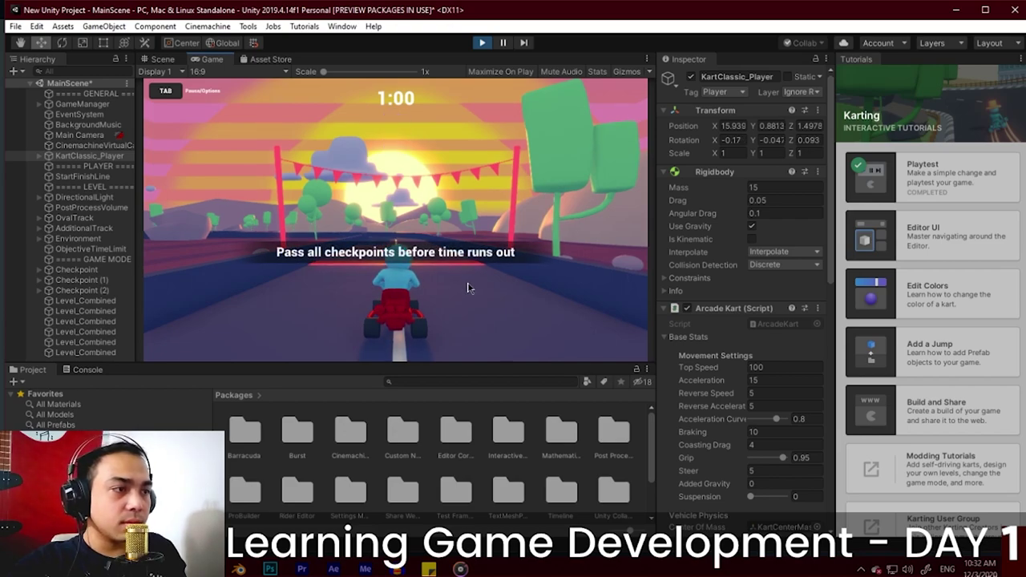
pyautogui.press('Up')
pyautogui.press('Left')
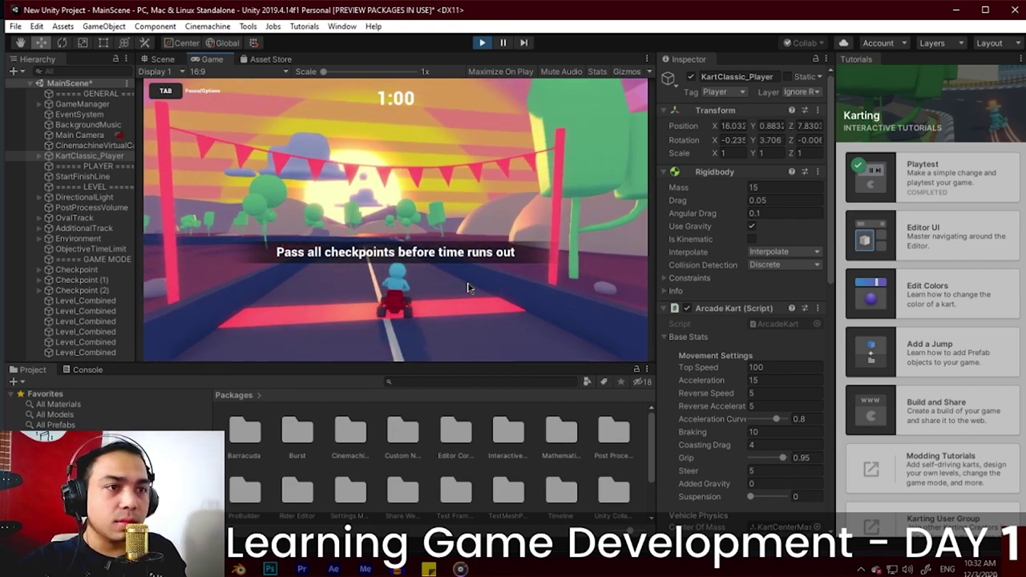
pyautogui.press('Right')
pyautogui.press('Left')
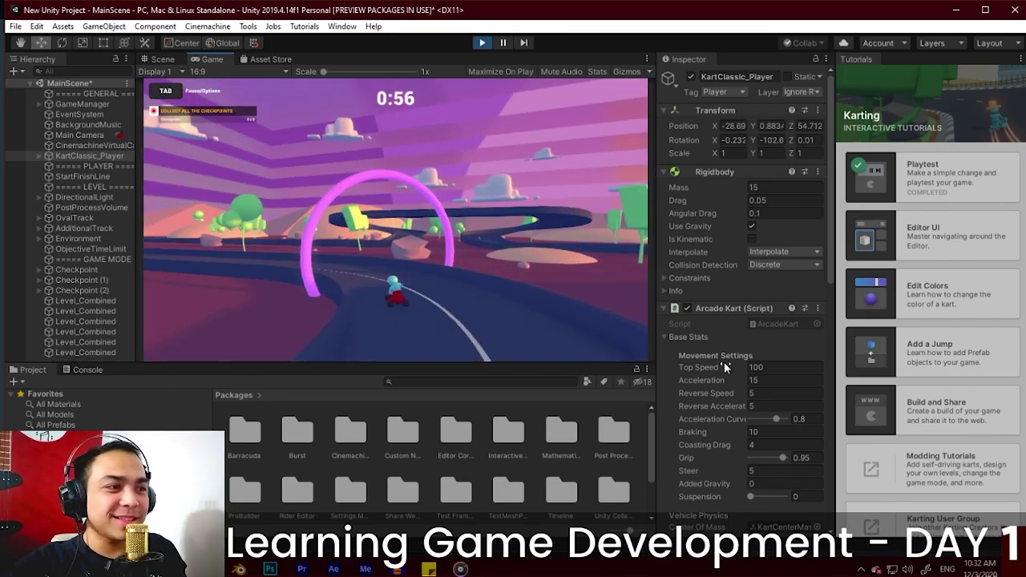
# Step: While the game is running, set the kart's Top Speed to 20 and then to 500
pyautogui.click(753, 367)
pyautogui.write('20')
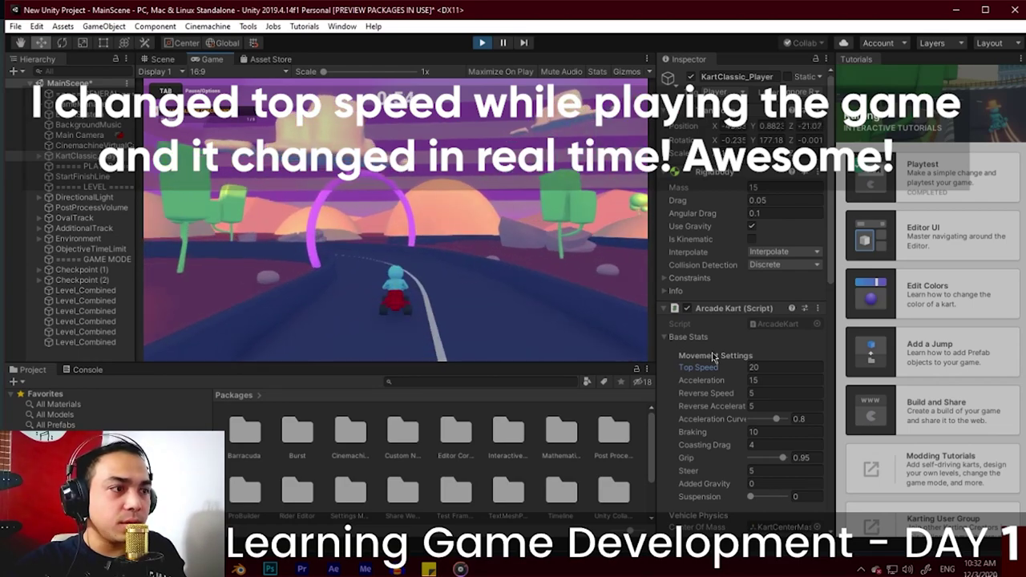
pyautogui.click(774, 368)
pyautogui.doubleClick(775, 371)
pyautogui.write('500')
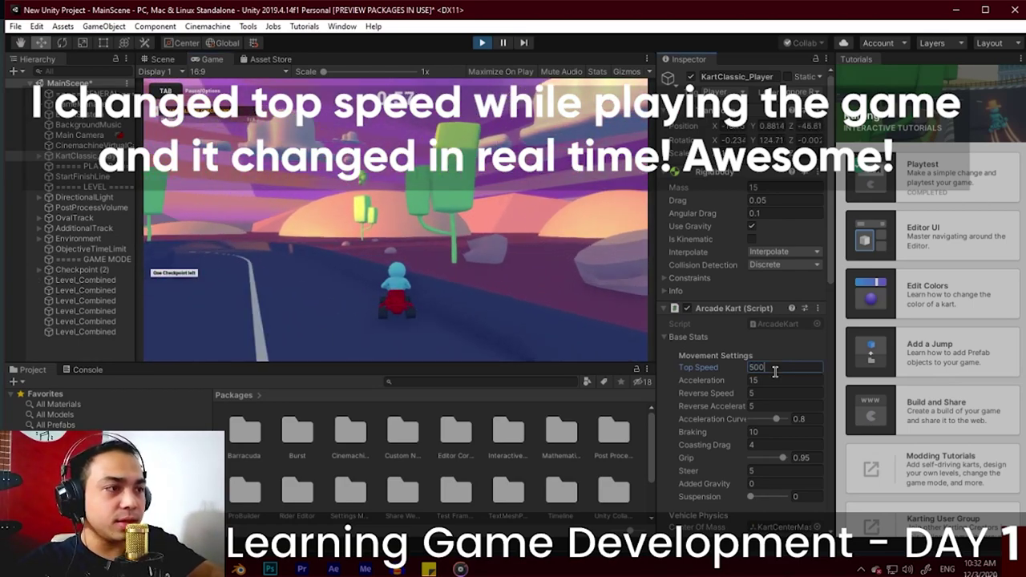
# Step: Test the kart at the new Top Speed by driving through the last checkpoint and on past the finish line
pyautogui.click(387, 180)
pyautogui.press('Left')
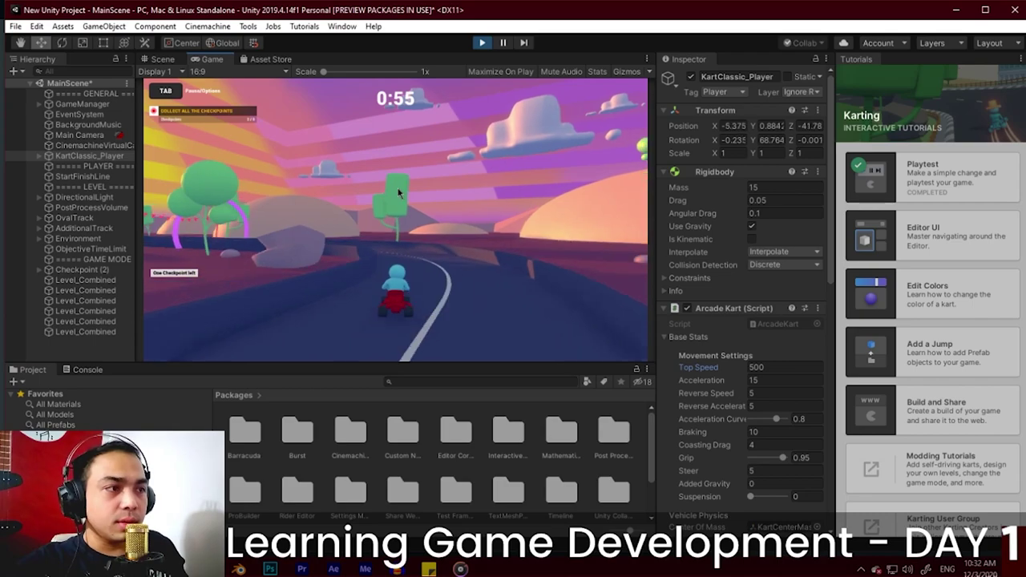
pyautogui.press('Left')
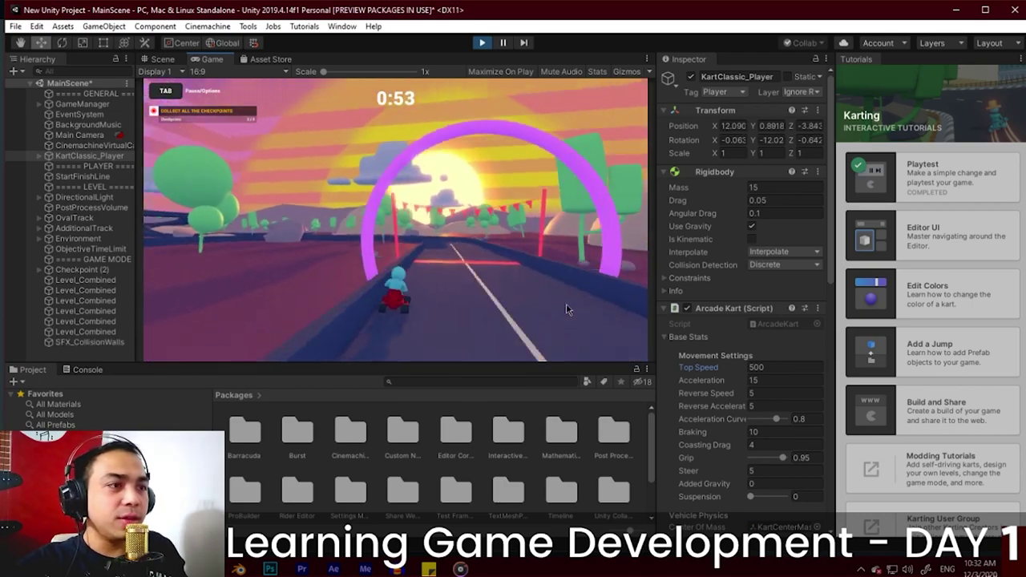
pyautogui.press('Right')
pyautogui.press('Left')
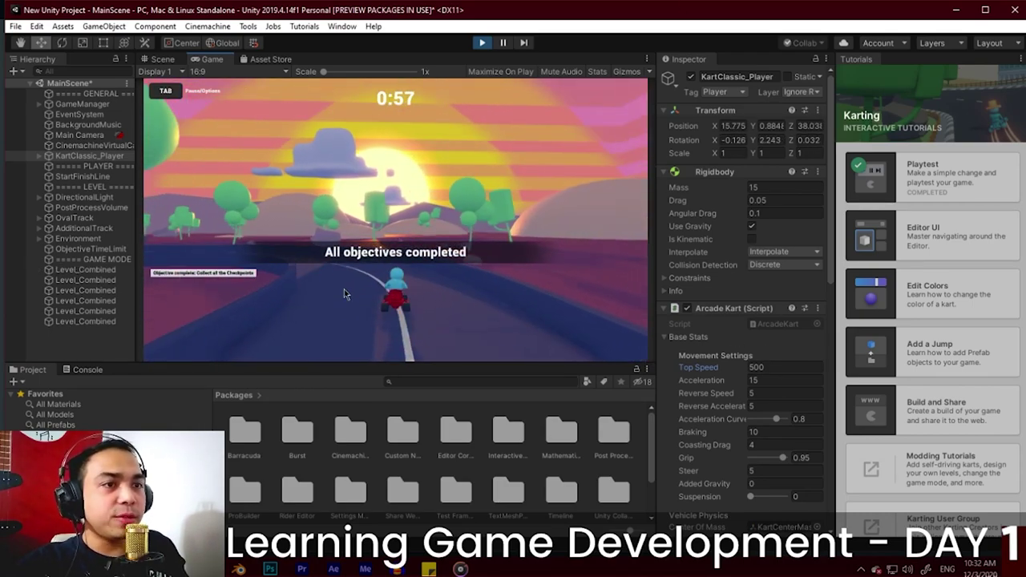
pyautogui.press('Left')
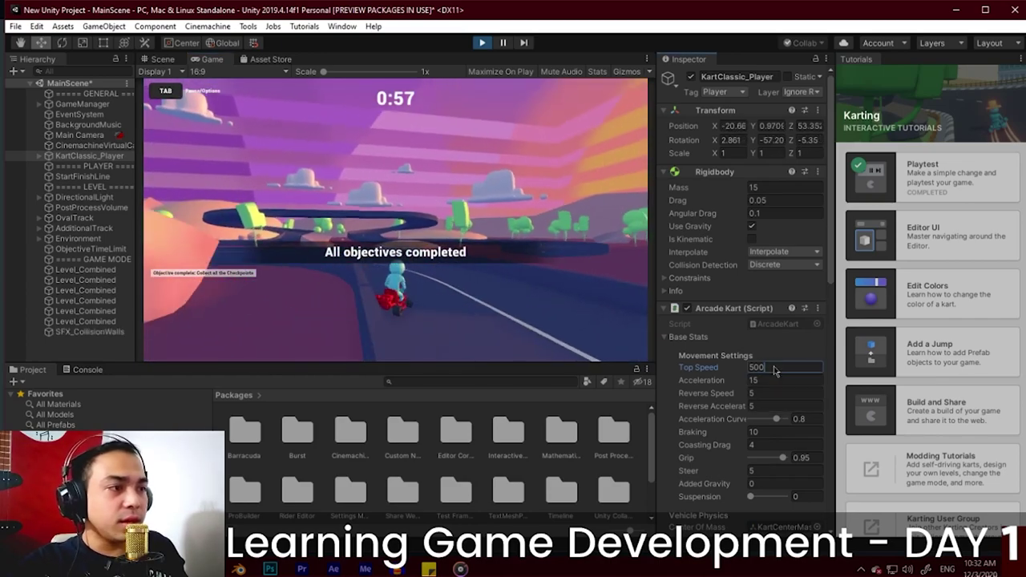
# Step: Set the kart's Top Speed to 20 during play and keep steering until the race ends
pyautogui.moveTo(774, 369); pyautogui.dragTo(670, 356)
pyautogui.write('20')
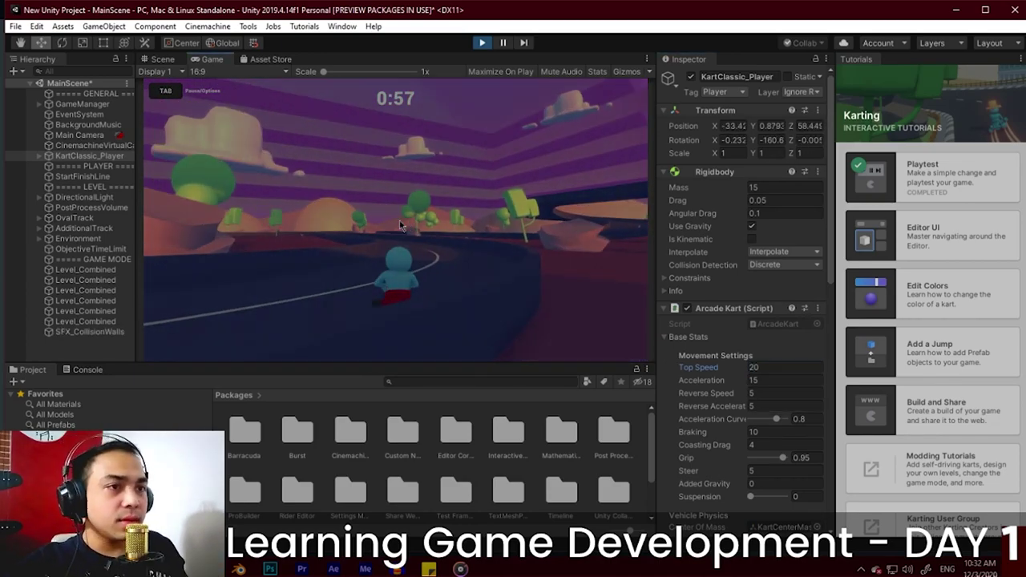
pyautogui.click(414, 233)
pyautogui.press('Left')
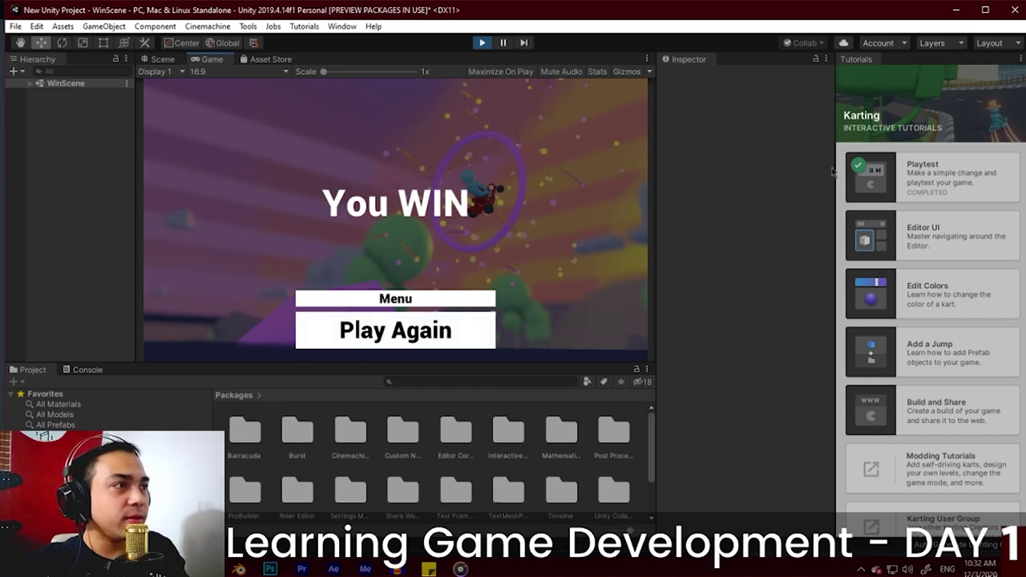
# Step: Open the Editor UI interactive tutorial, discarding the unsaved changes to MainScene
pyautogui.click(939, 236)
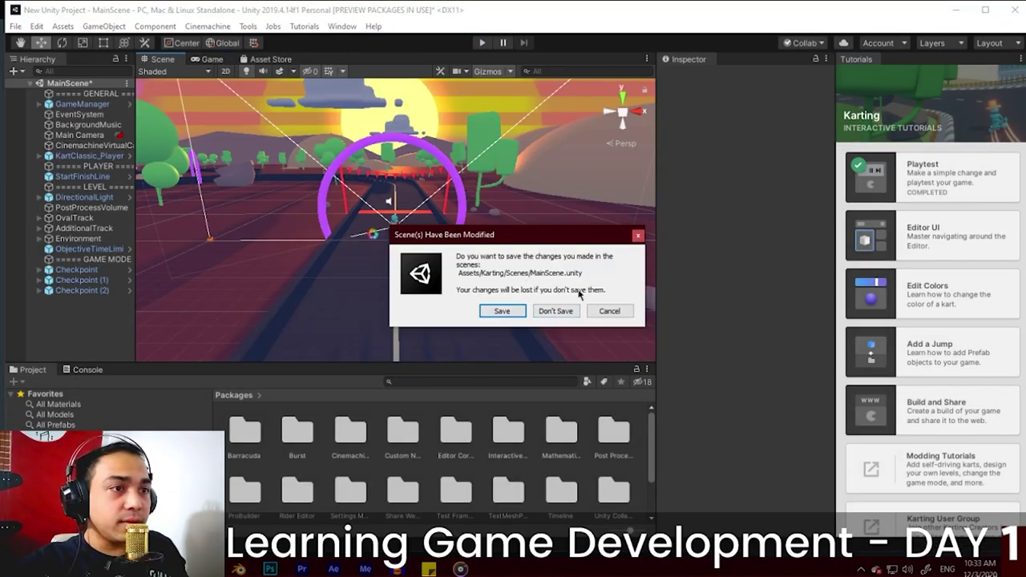
pyautogui.click(555, 312)
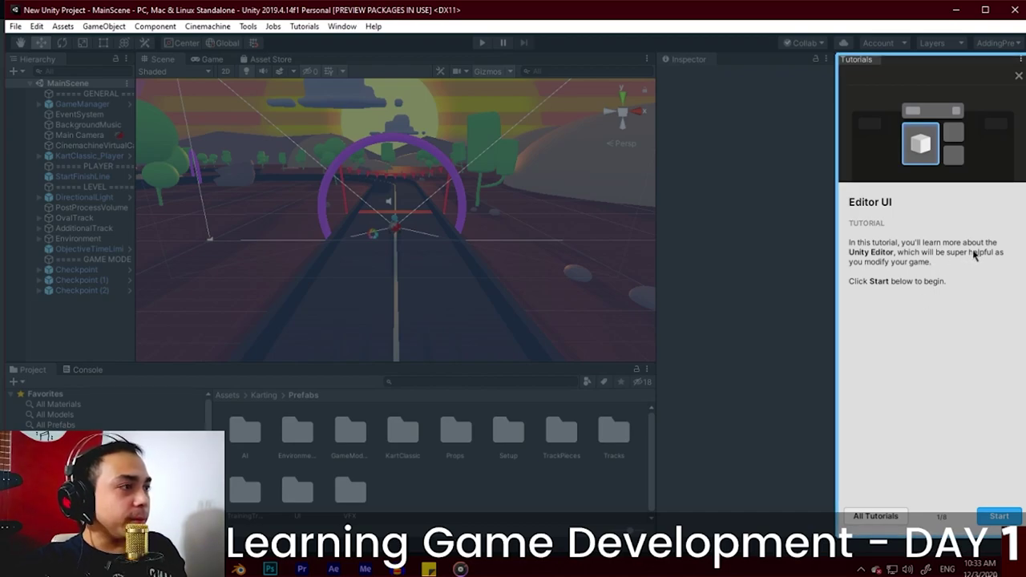
# Step: Start the Editor UI tutorial, advance to its Hand Tool exercise and pan the Scene view with the Hand Tool
pyautogui.click(1000, 516)
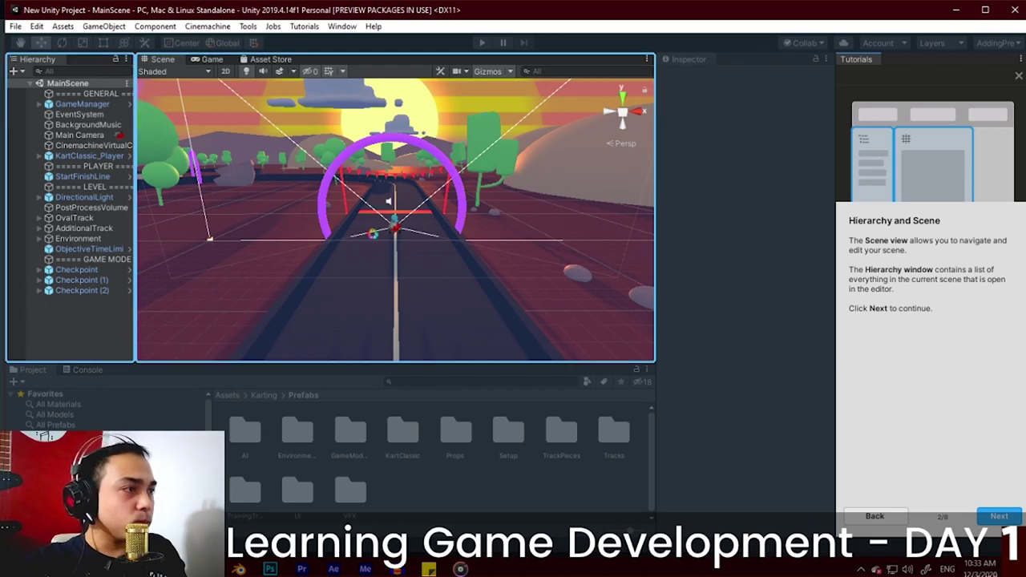
pyautogui.click(1001, 518)
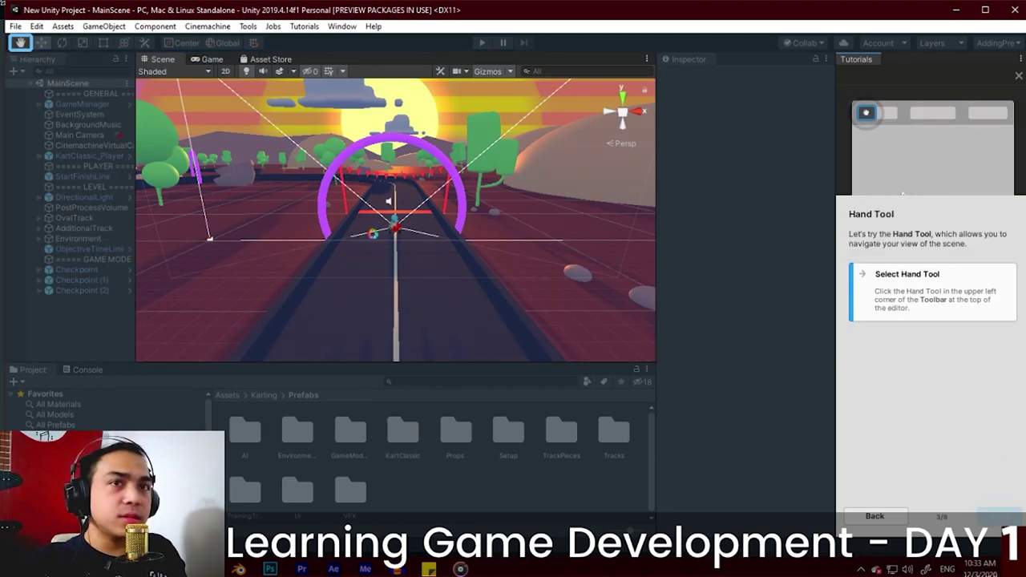
pyautogui.click(20, 44)
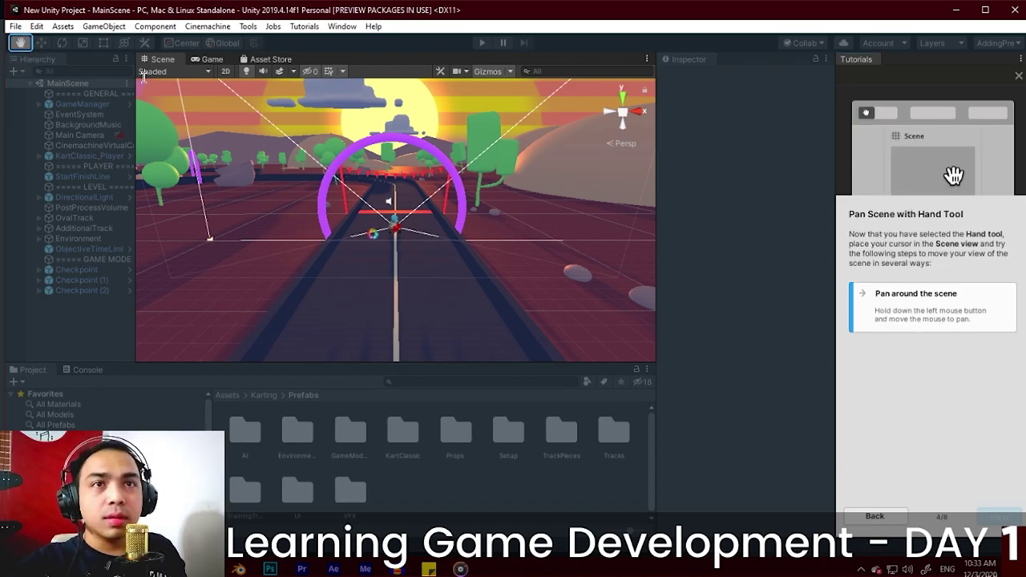
pyautogui.moveTo(449, 237); pyautogui.dragTo(389, 272)
pyautogui.click(999, 517)
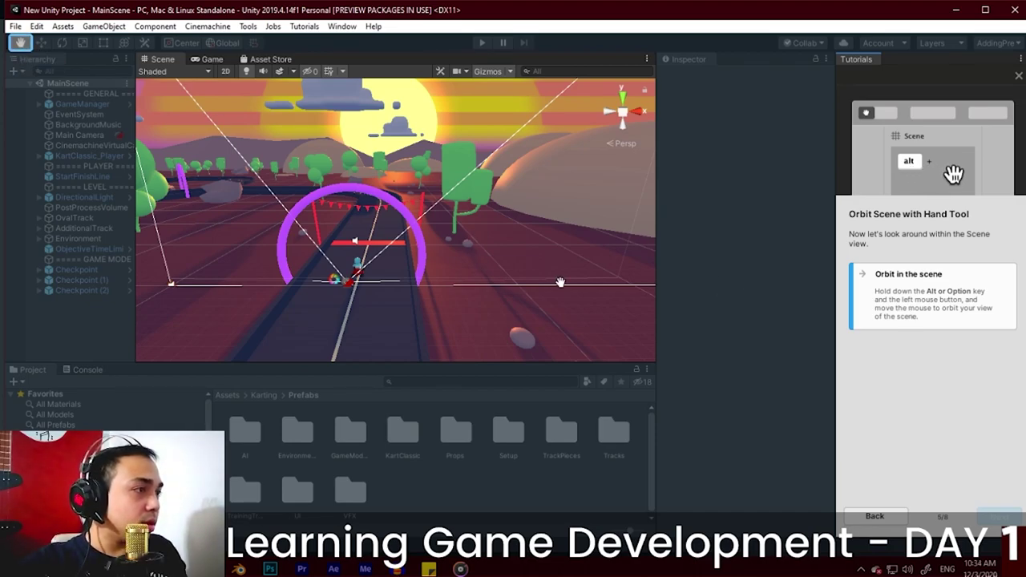
# Step: Complete the tutorial's orbit and zoom exercises by orbiting around the kart and zooming out and in within the Scene view
pyautogui.keyDown('alt'); pyautogui.moveTo(434, 247); pyautogui.dragTo(640, 199); pyautogui.keyUp('alt')
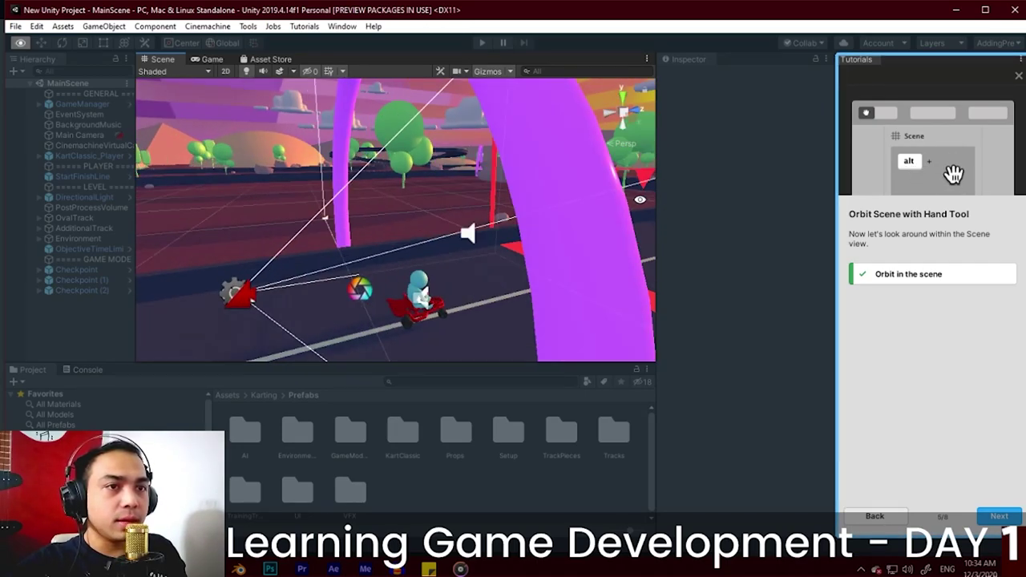
pyautogui.click(999, 516)
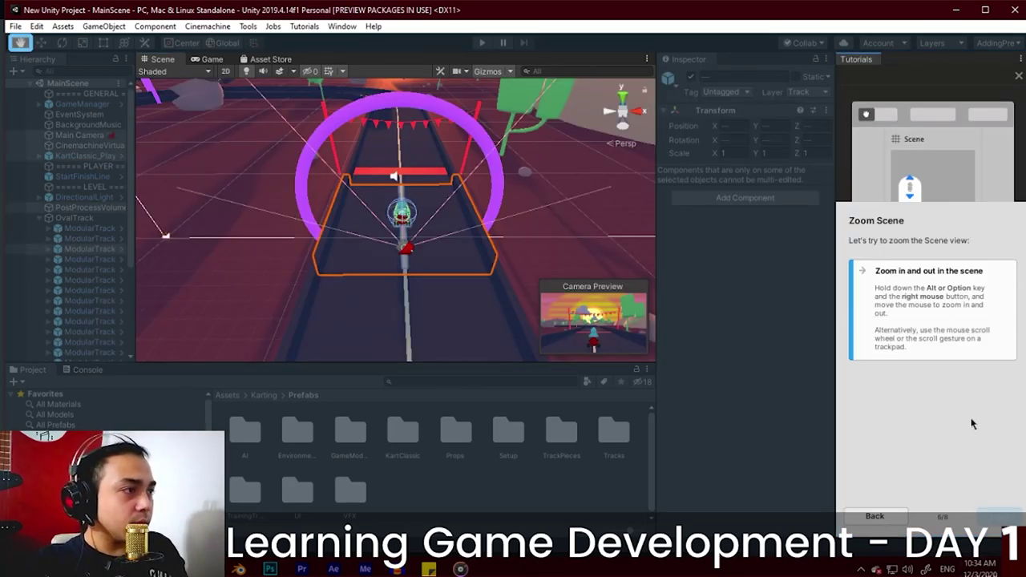
pyautogui.scroll(-2, 367, 190)
pyautogui.scroll(2, 417, 189)
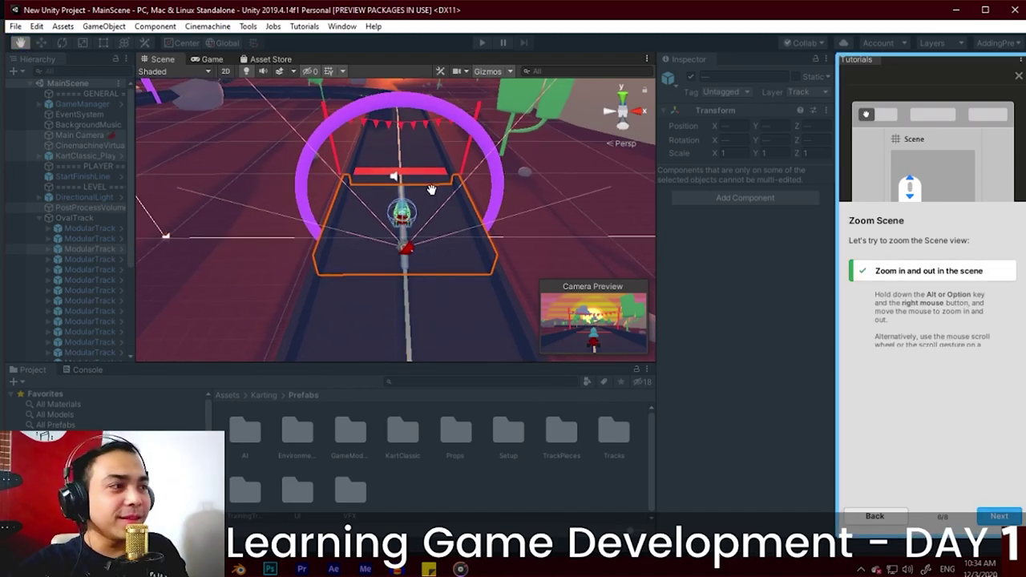
pyautogui.scroll(1, 456, 192)
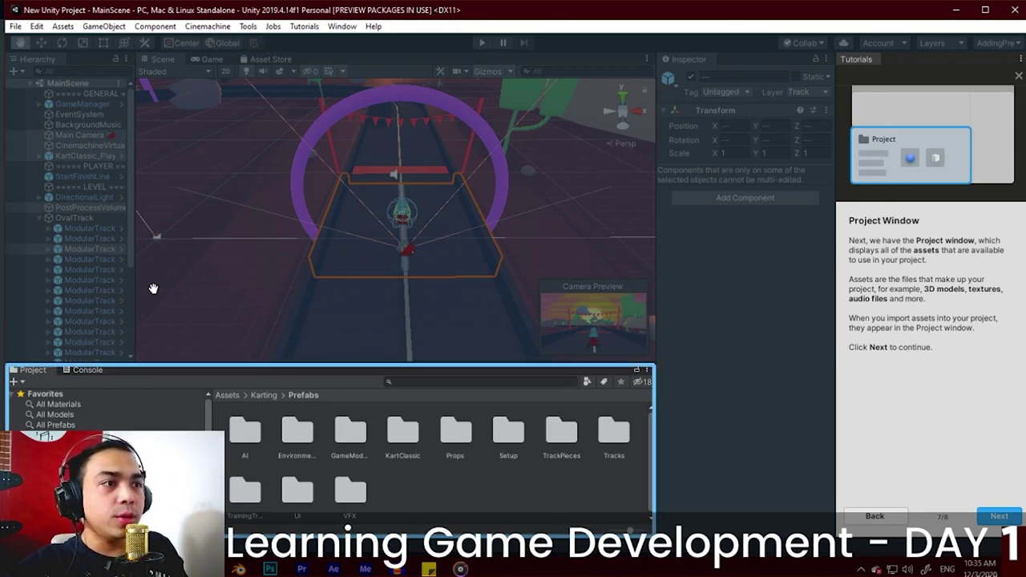
# Step: Continue from the Editor UI tutorial to Edit Colors, then select KartClassic_Player and frame it in the Scene view
pyautogui.click(997, 517)
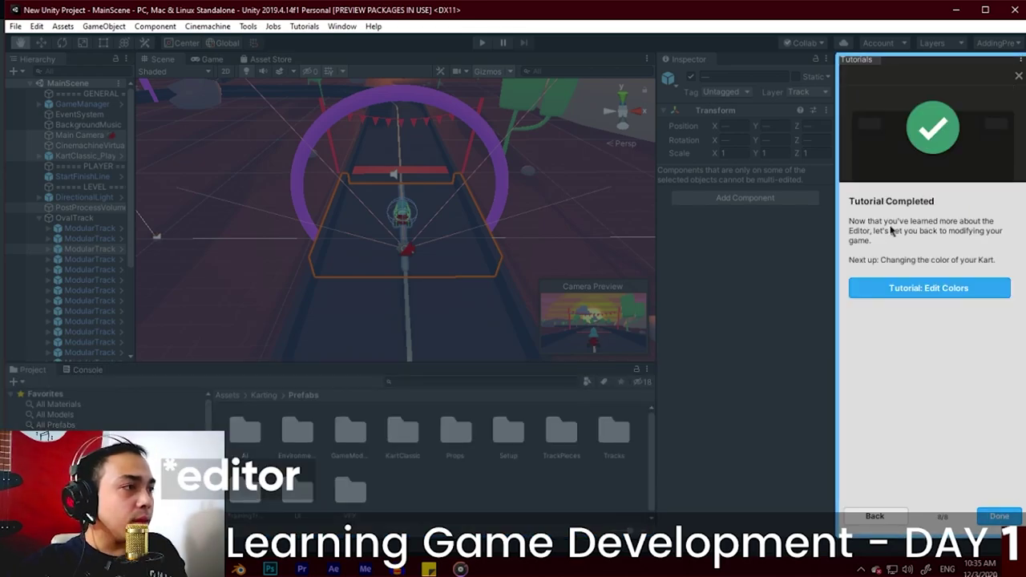
pyautogui.click(926, 290)
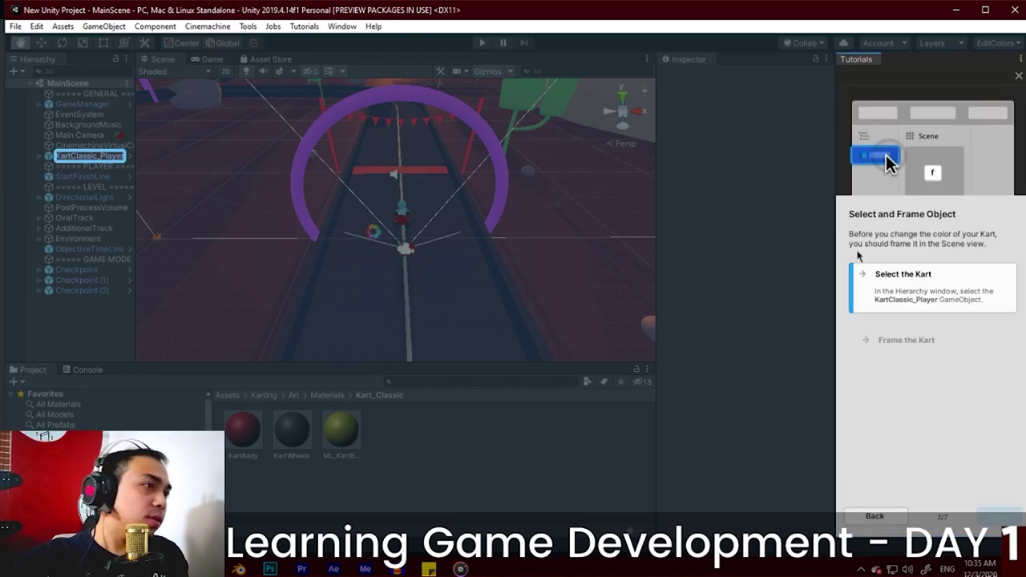
pyautogui.click(83, 159)
pyautogui.scroll(5, 476, 227)
pyautogui.moveTo(476, 226); pyautogui.dragTo(555, 181, button='right')
pyautogui.press('f')
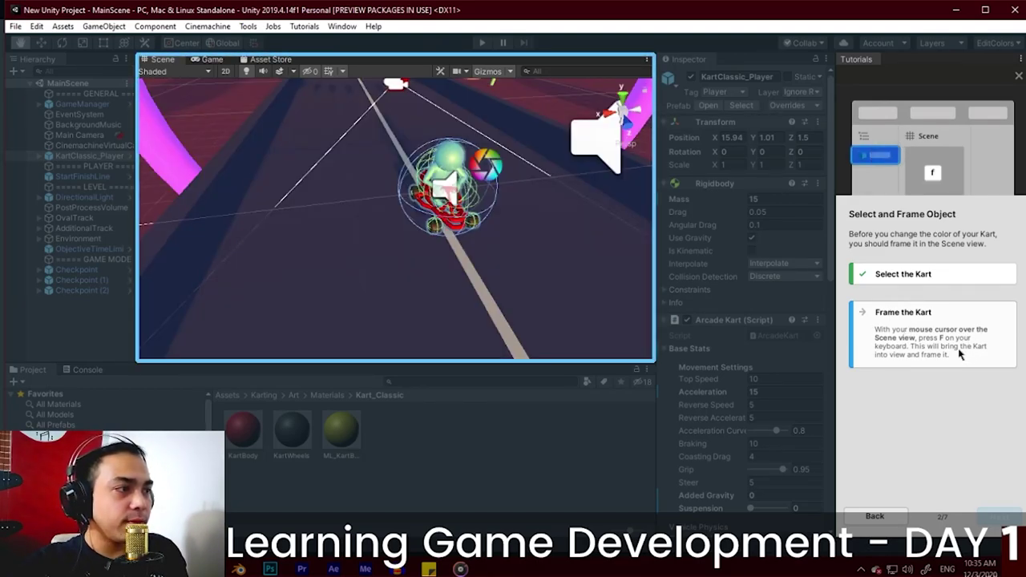
pyautogui.press('f')
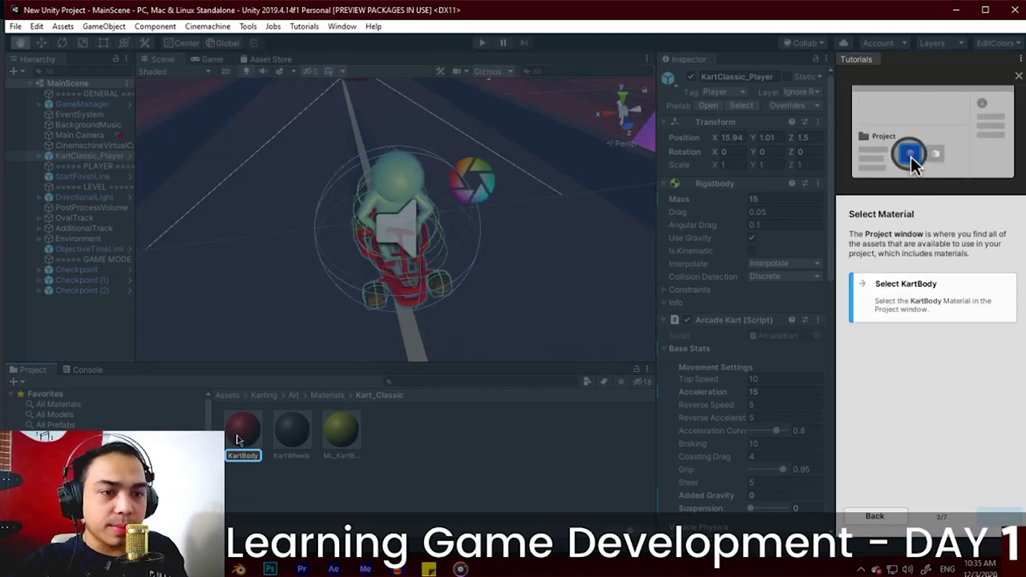
# Step: Change the KartBody material's Albedo color to dark green, hexadecimal 012200
pyautogui.click(243, 455)
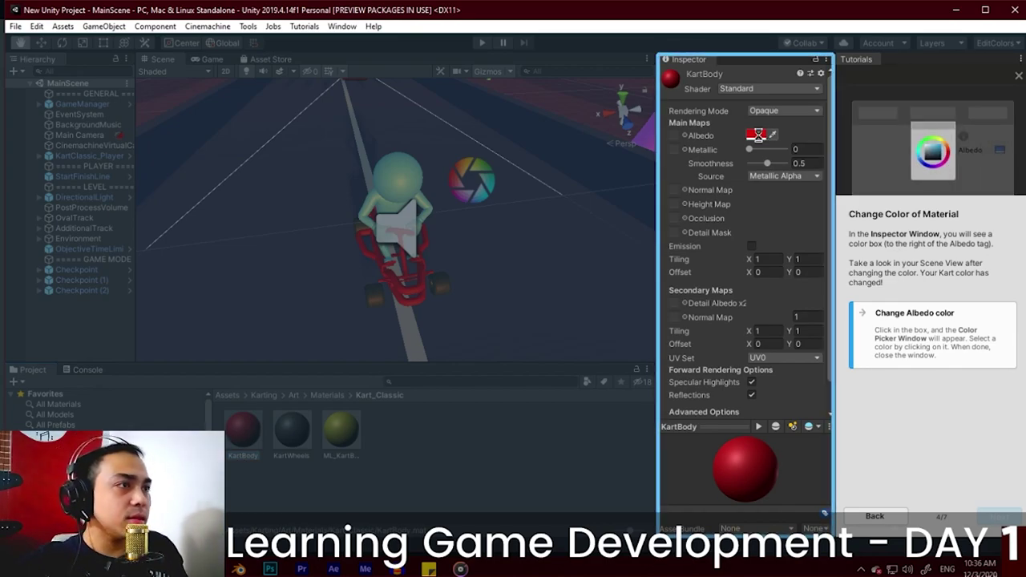
pyautogui.click(758, 136)
pyautogui.moveTo(80, 9); pyautogui.dragTo(391, 75)
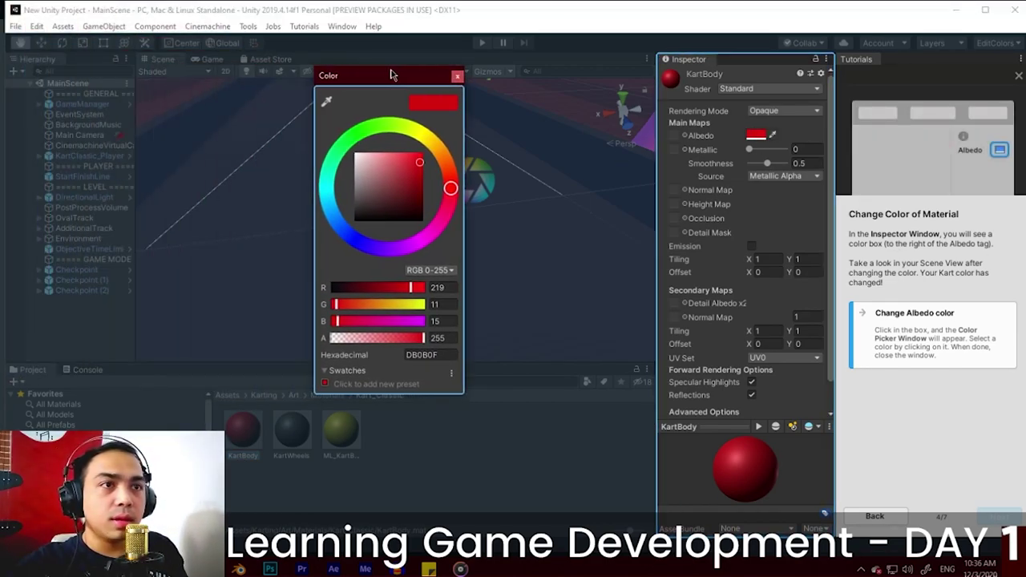
pyautogui.click(414, 134)
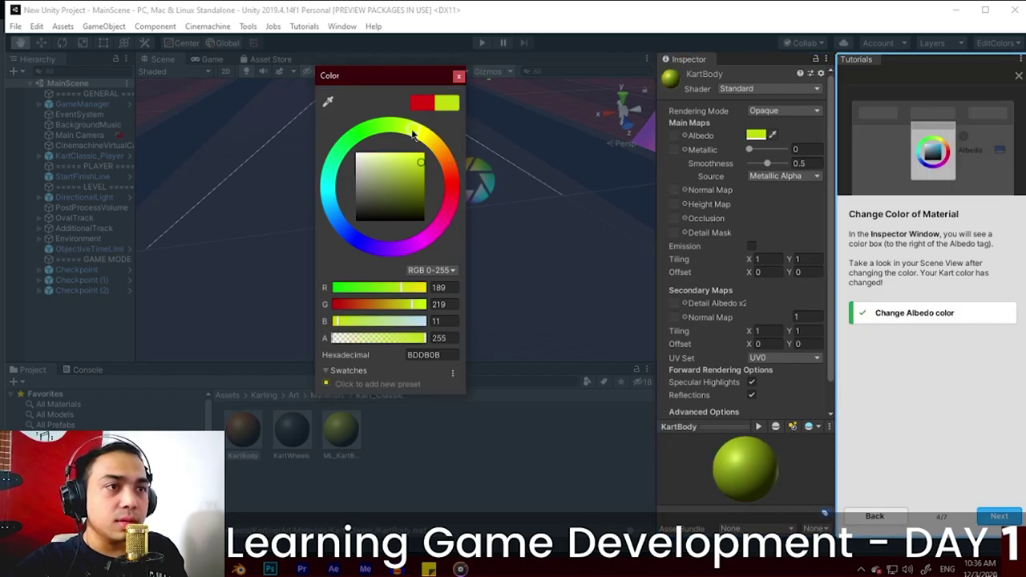
pyautogui.moveTo(390, 82); pyautogui.dragTo(758, 80)
pyautogui.click(719, 138)
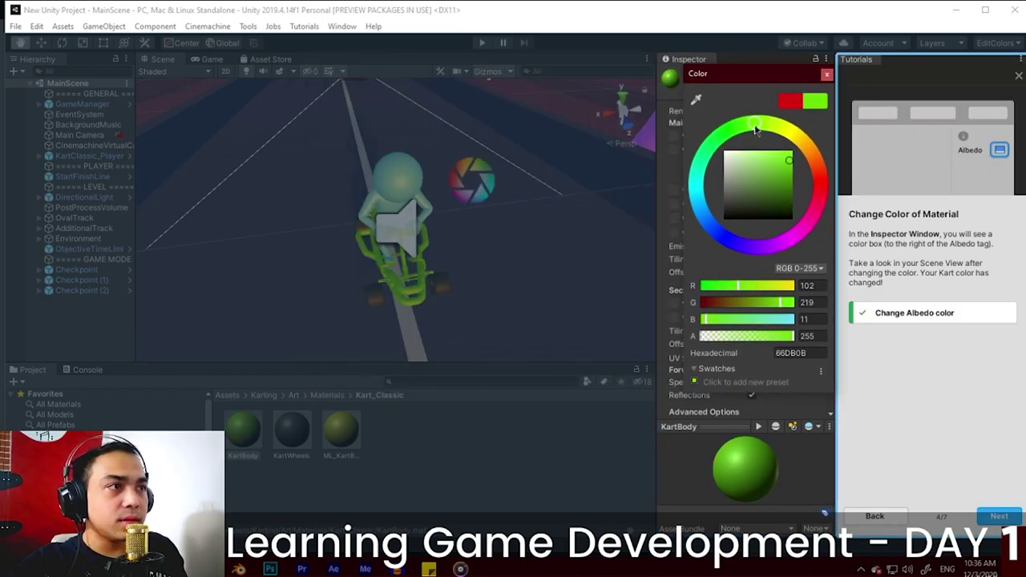
pyautogui.moveTo(716, 148)
pyautogui.mouseDown()
pyautogui.moveTo(710, 224)
pyautogui.moveTo(819, 186)
pyautogui.moveTo(710, 225)
pyautogui.moveTo(694, 178)
pyautogui.moveTo(726, 130)
pyautogui.mouseUp()
pyautogui.click(788, 213)
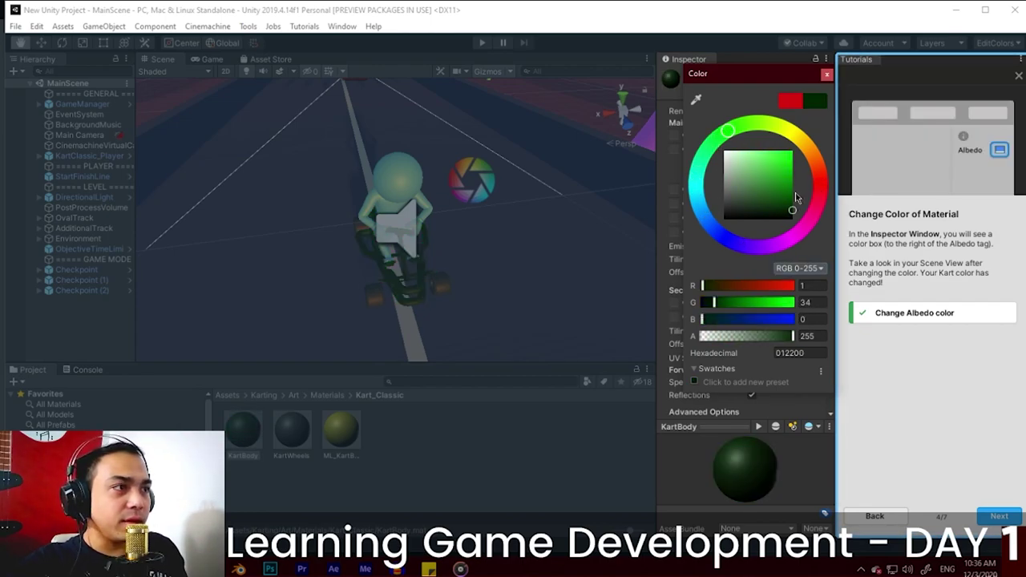
pyautogui.click(826, 74)
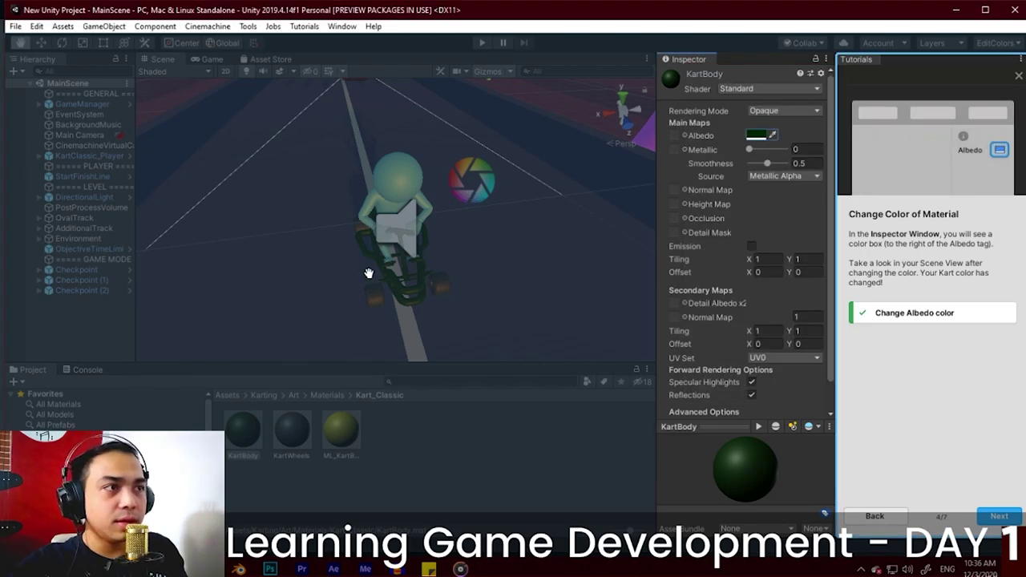
# Step: Playtest the recolored kart with a short drive, exit Play Mode and continue to the Add a Jump tutorial
pyautogui.click(999, 516)
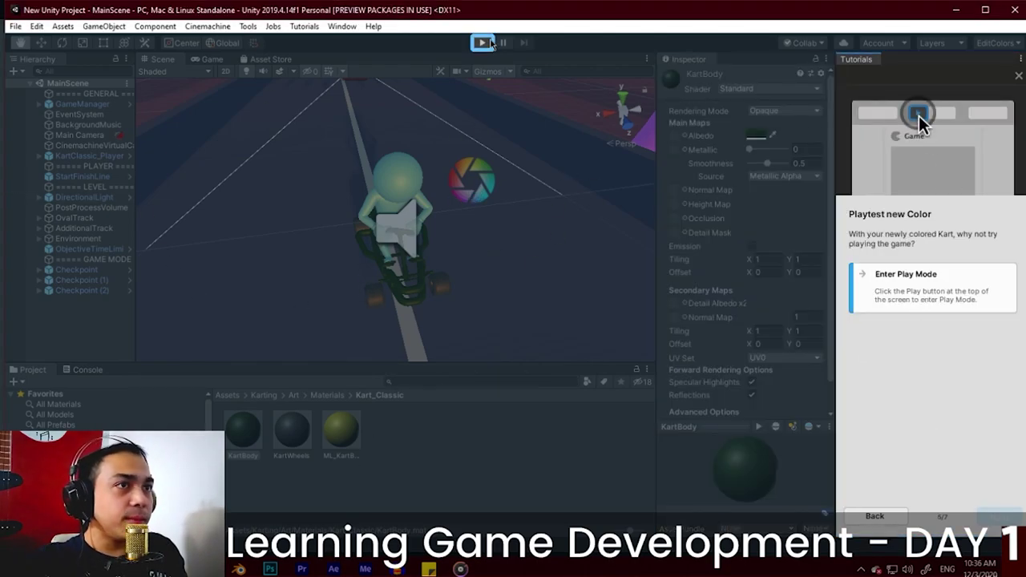
pyautogui.click(483, 43)
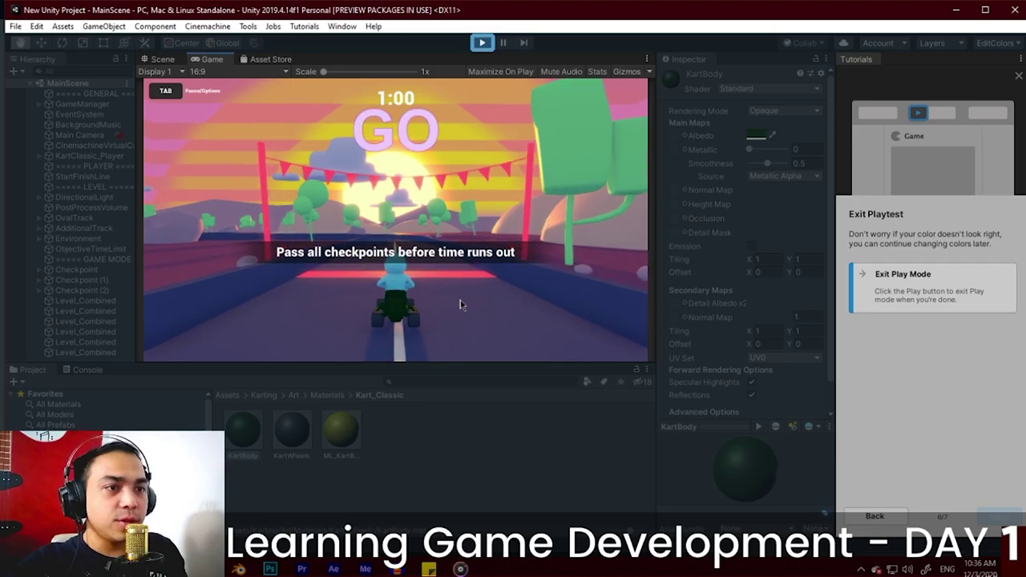
pyautogui.press('w')
pyautogui.press('a')
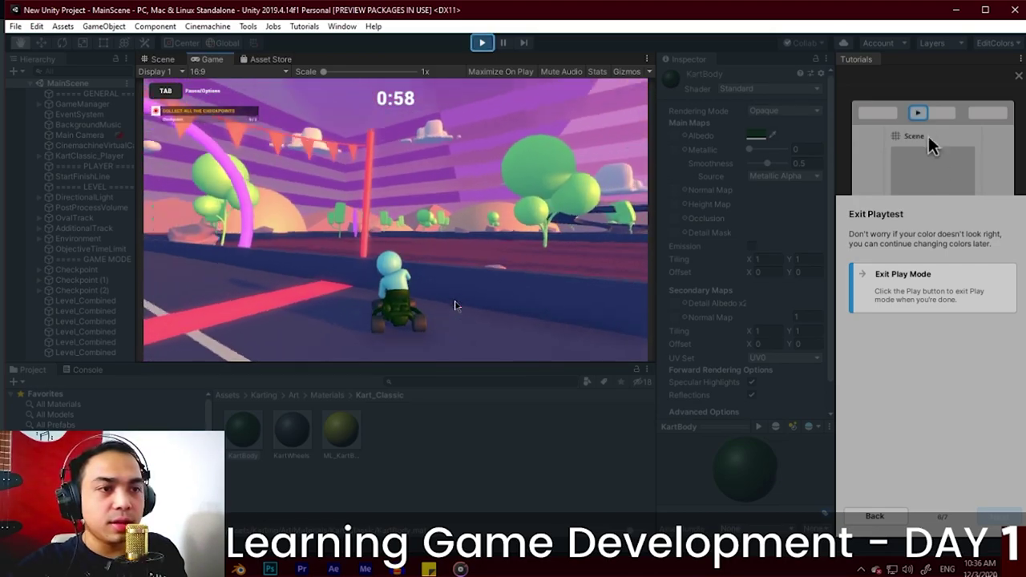
pyautogui.hotkey('ctrl', 'p')
pyautogui.click(930, 288)
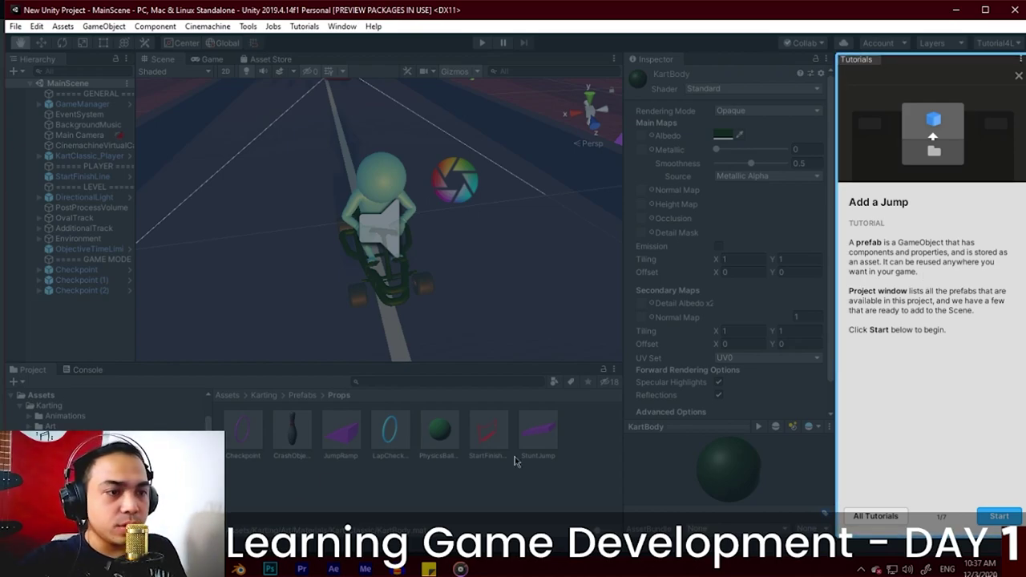
# Step: Add the JumpRamp prefab to the scene and move it along the track to about X 16.97, Y 0.65, Z -4.82
pyautogui.click(344, 455)
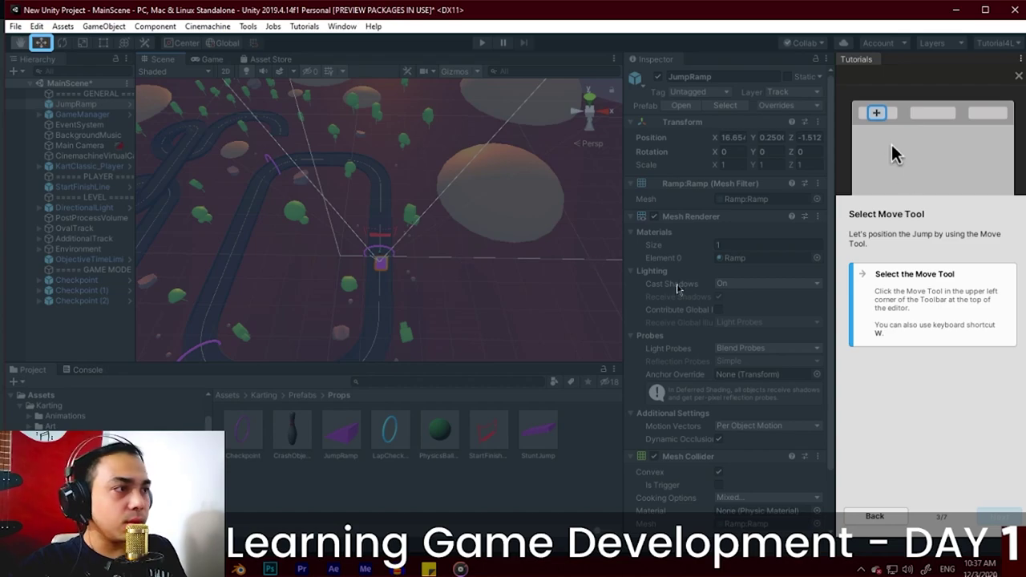
pyautogui.click(40, 42)
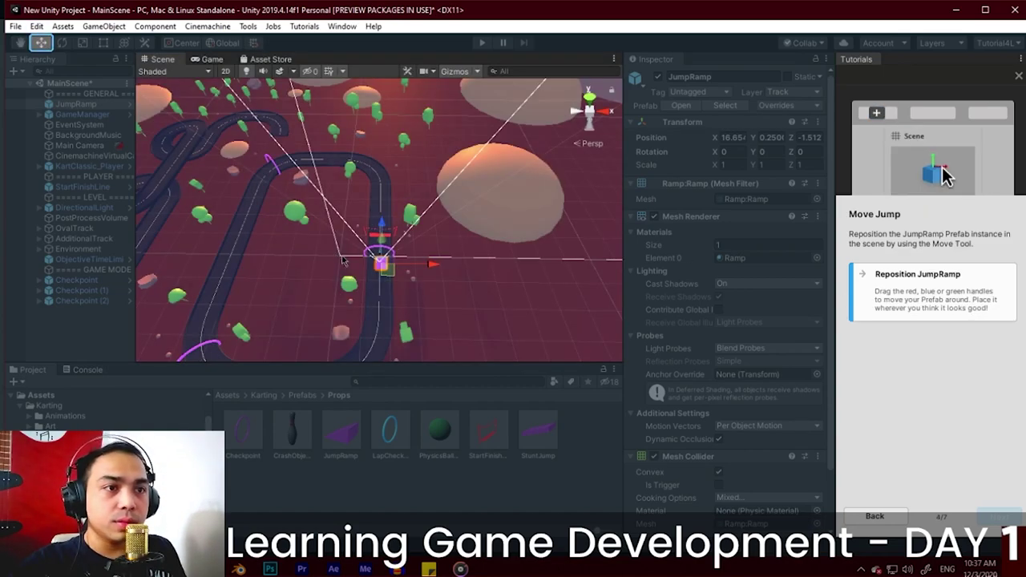
pyautogui.scroll(10, 409, 273)
pyautogui.moveTo(408, 272); pyautogui.dragTo(388, 105, button='middle')
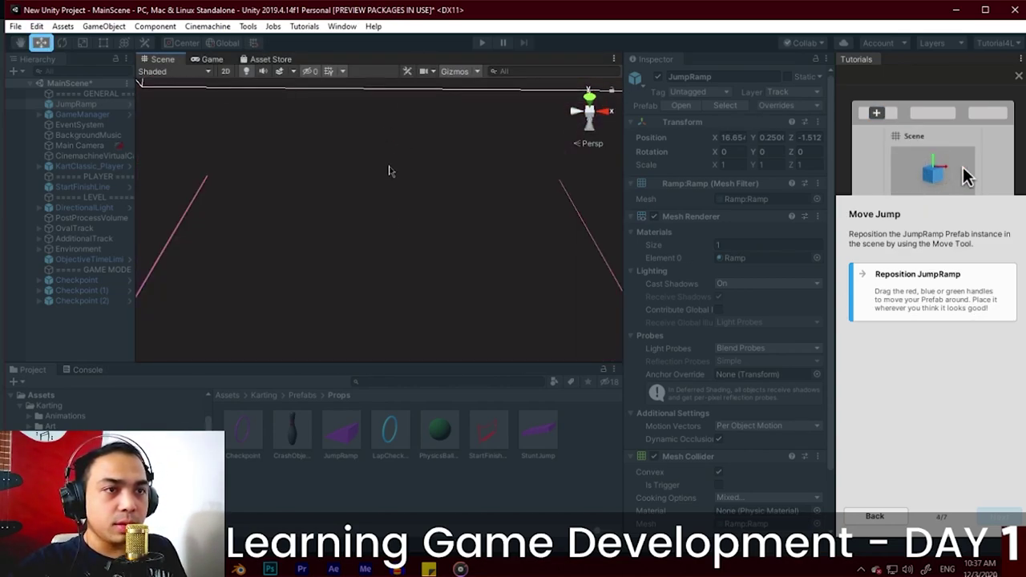
pyautogui.scroll(-10, 392, 204)
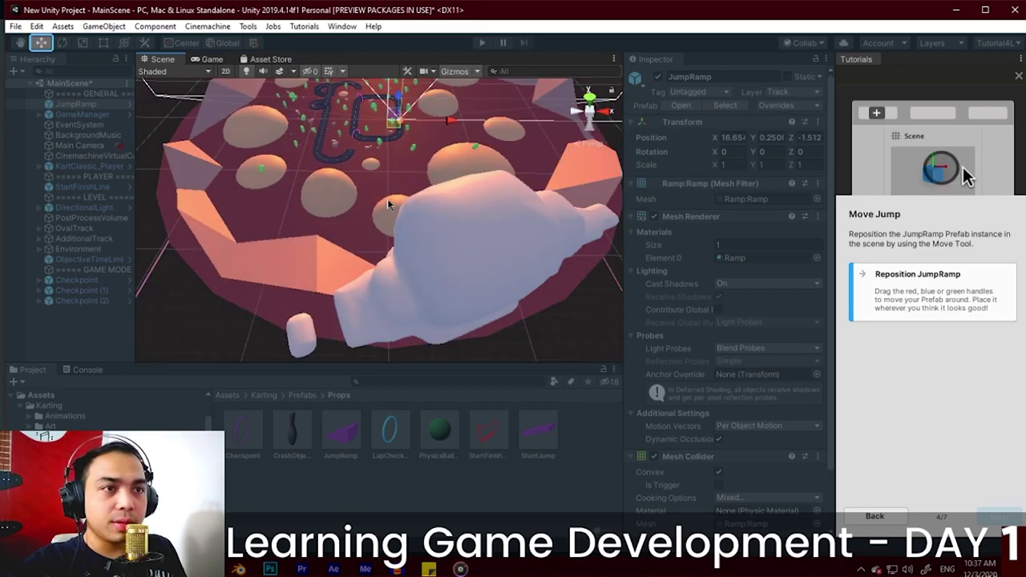
pyautogui.press('f')
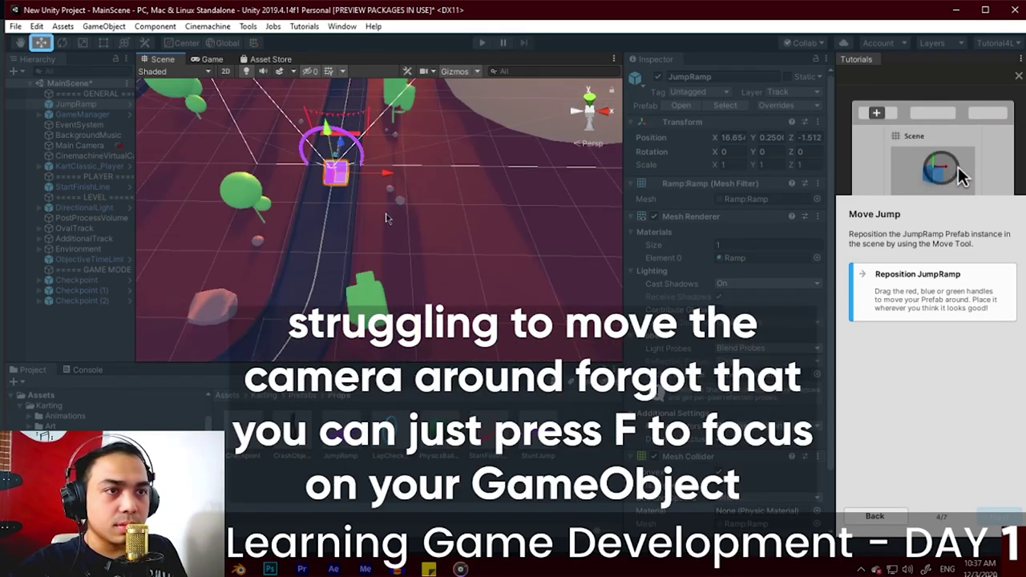
pyautogui.scroll(5, 386, 218)
pyautogui.moveTo(513, 250); pyautogui.dragTo(478, 208, button='middle')
pyautogui.moveTo(479, 209); pyautogui.dragTo(320, 201, button='right')
pyautogui.moveTo(321, 200); pyautogui.dragTo(395, 203, button='middle')
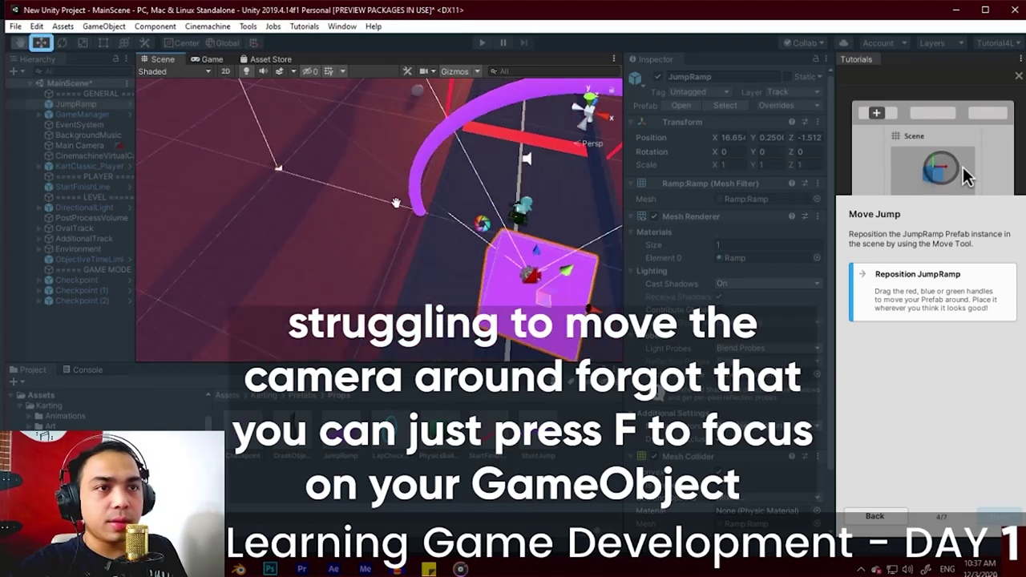
pyautogui.moveTo(396, 202); pyautogui.dragTo(345, 187, button='right')
pyautogui.moveTo(345, 188); pyautogui.dragTo(240, 234, button='middle')
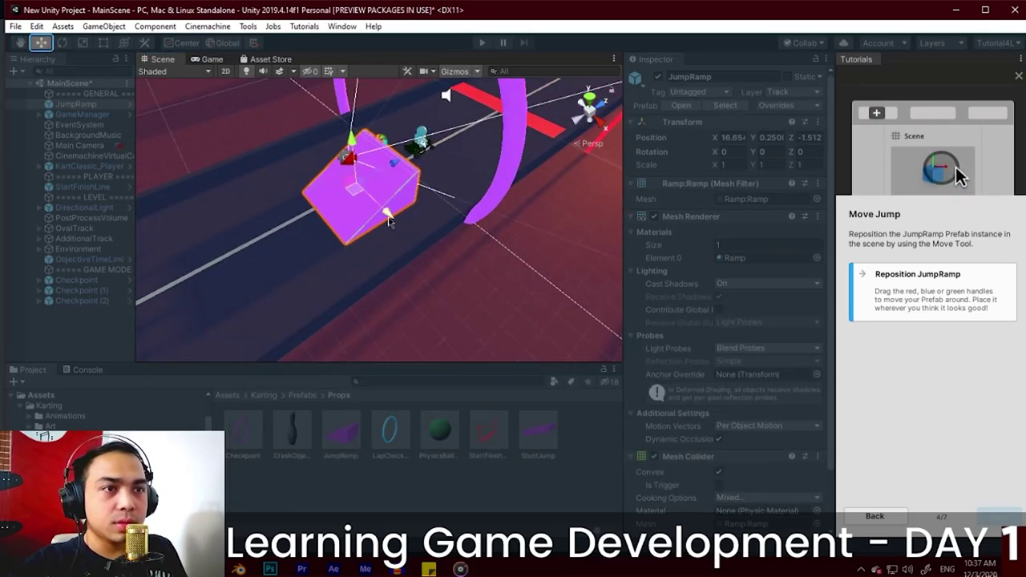
pyautogui.moveTo(388, 221); pyautogui.dragTo(292, 253)
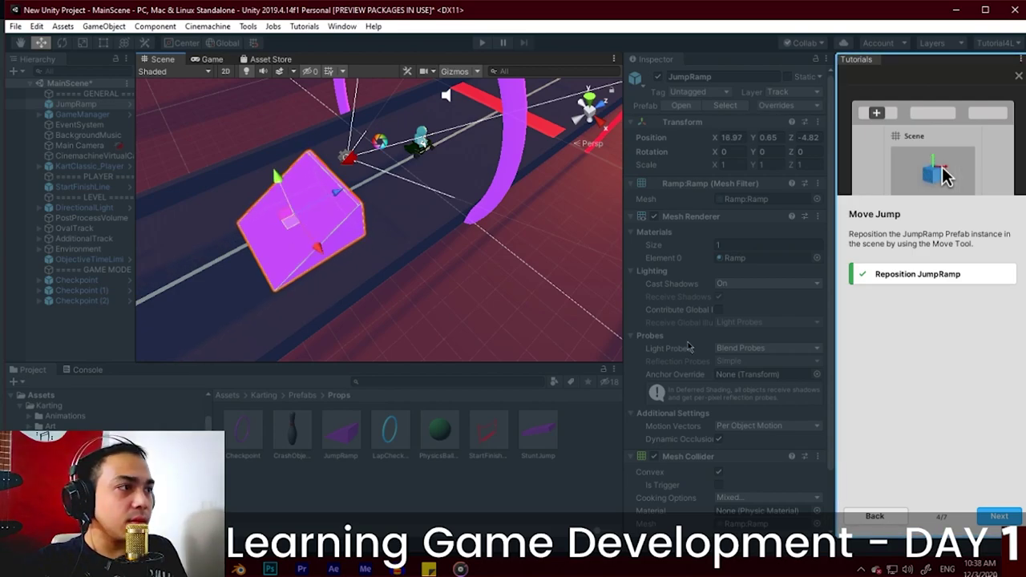
# Step: Rotate the JumpRamp to about X 9.8, Y -184.7, Z 6.4 and reposition it to about X 17.01, Y 0.32, Z -8.74
pyautogui.click(997, 516)
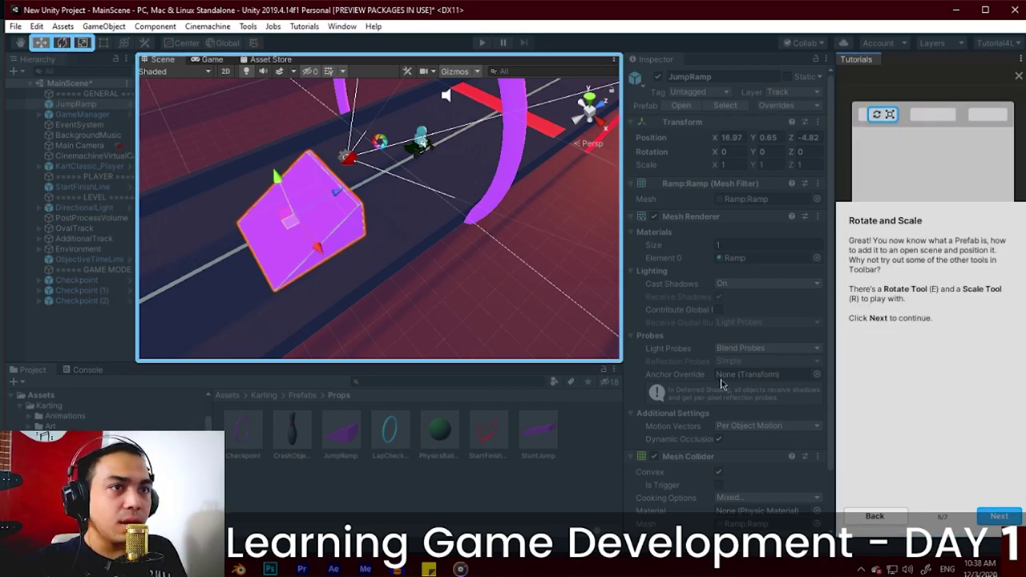
pyautogui.click(63, 47)
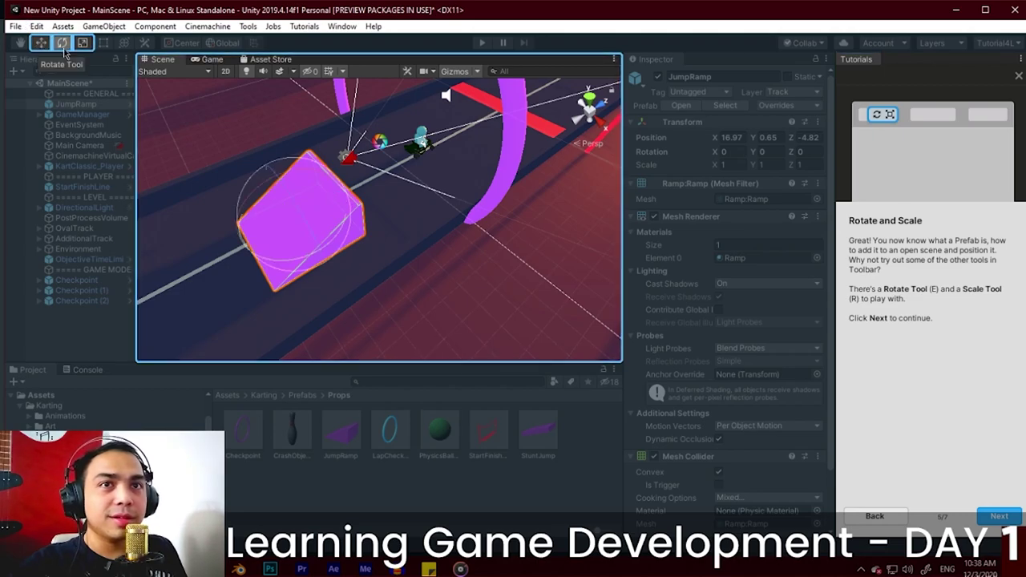
pyautogui.moveTo(335, 189); pyautogui.dragTo(197, 162)
pyautogui.moveTo(353, 200)
pyautogui.mouseDown(button='right')
pyautogui.moveTo(505, 234)
pyautogui.moveTo(358, 136)
pyautogui.moveTo(387, 202)
pyautogui.moveTo(427, 179)
pyautogui.moveTo(361, 201)
pyautogui.mouseUp(button='right')
pyautogui.moveTo(351, 210); pyautogui.dragTo(340, 281)
pyautogui.scroll(4, 343, 301)
pyautogui.moveTo(347, 320)
pyautogui.mouseDown(button='middle')
pyautogui.moveTo(361, 258)
pyautogui.moveTo(359, 330)
pyautogui.mouseUp(button='middle')
pyautogui.moveTo(337, 210); pyautogui.dragTo(417, 226)
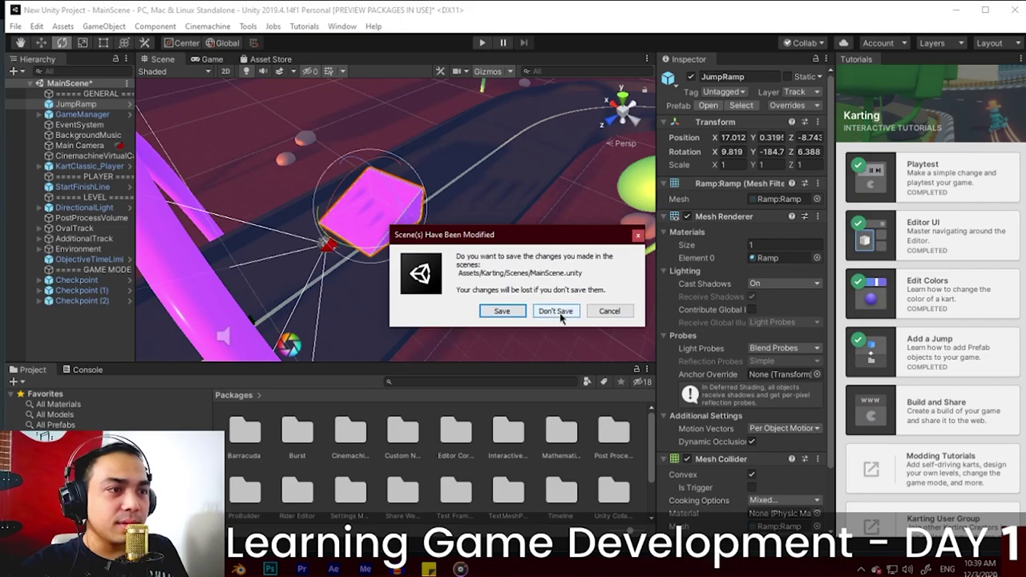
# Step: Save the MainScene changes and switch the build platform to WebGL as part of the Build and Share tutorial
pyautogui.click(504, 313)
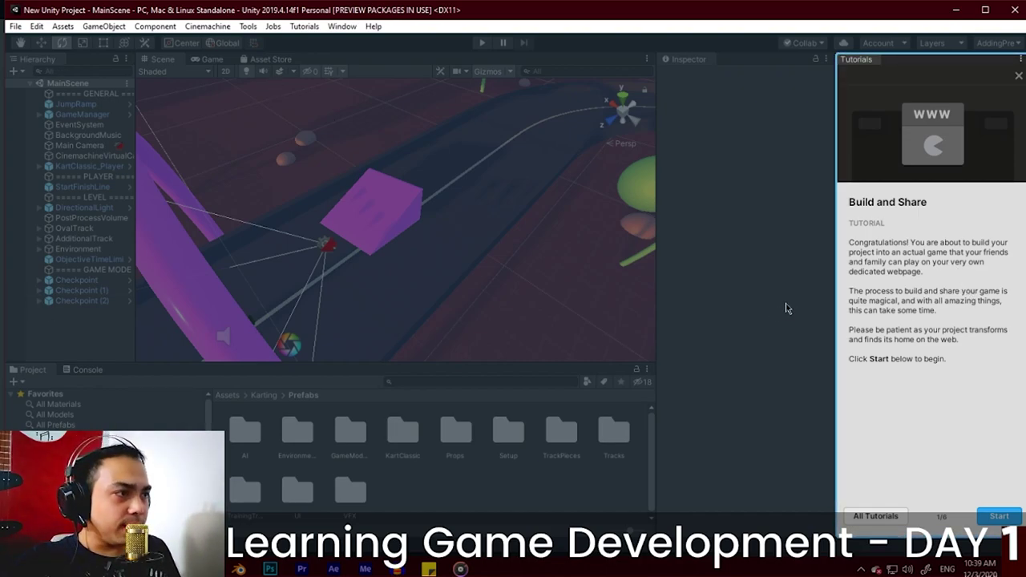
pyautogui.click(999, 515)
pyautogui.click(15, 26)
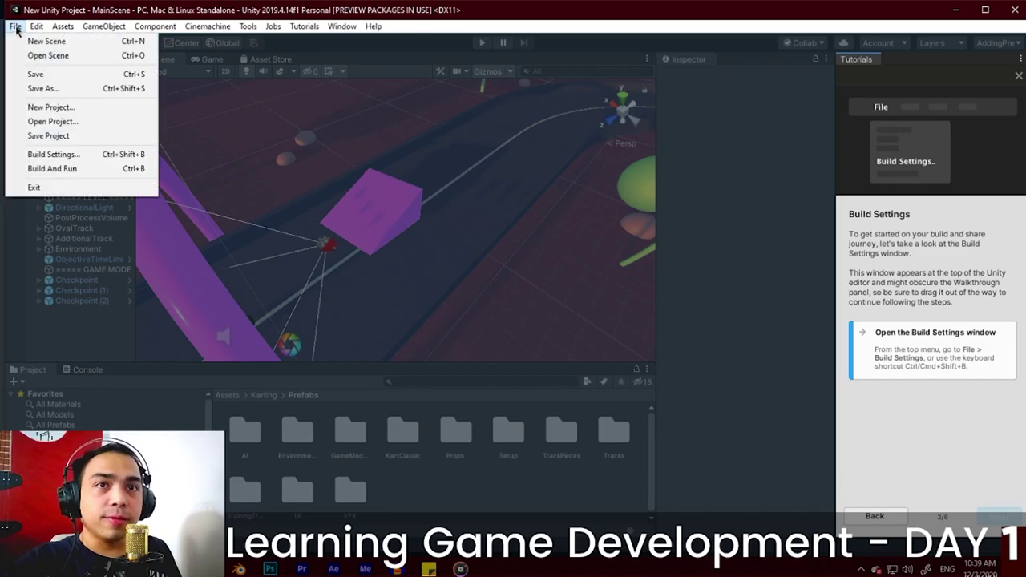
pyautogui.click(43, 156)
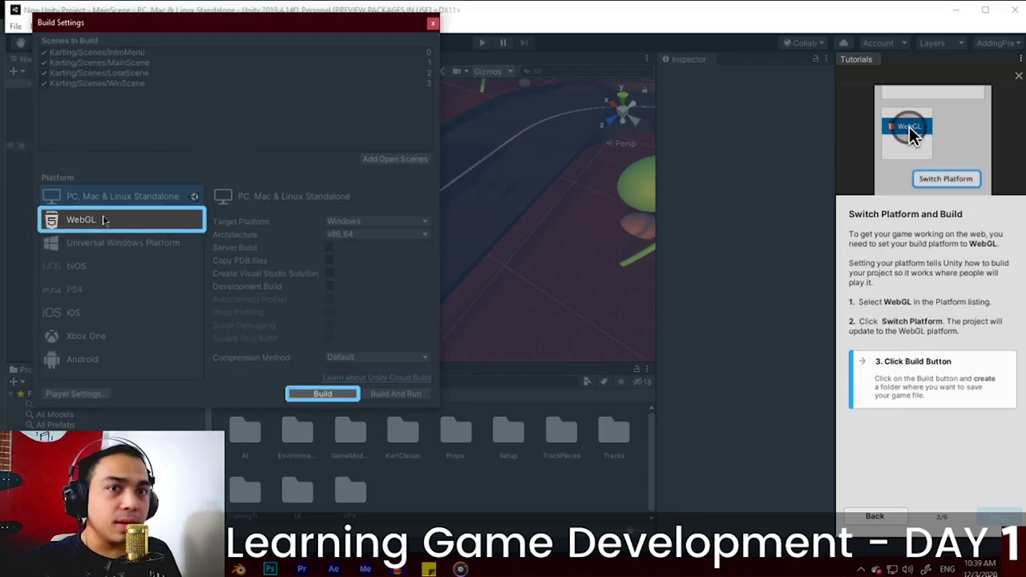
pyautogui.click(78, 220)
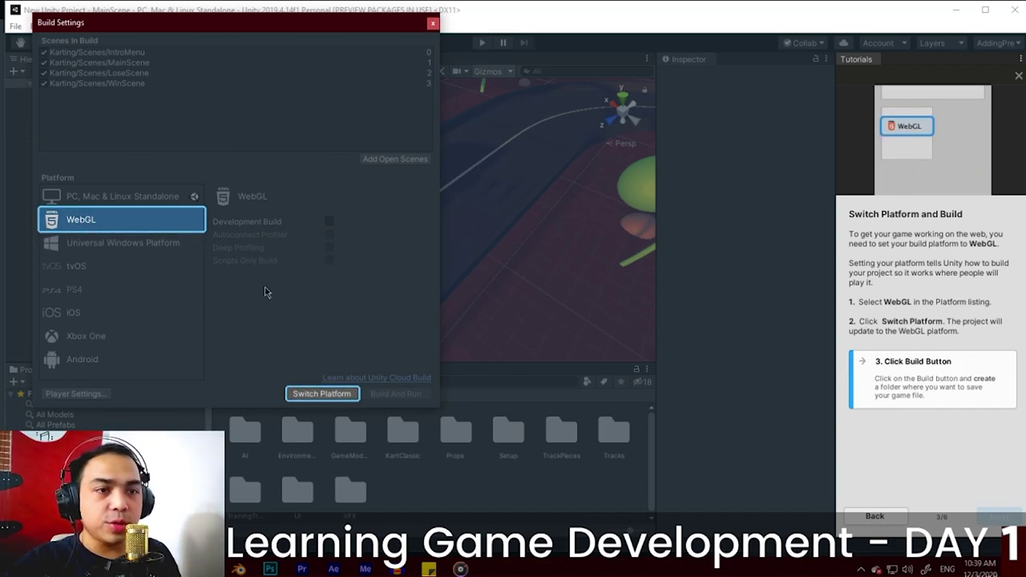
pyautogui.click(304, 394)
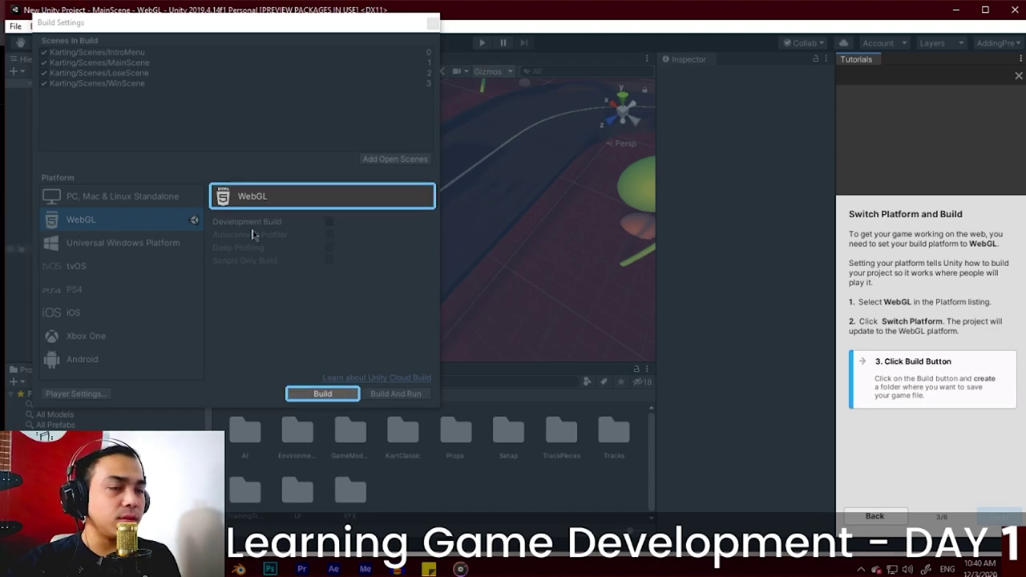
# Step: Build the WebGL game into a new folder named Kart Game inside the project folder
pyautogui.click(321, 396)
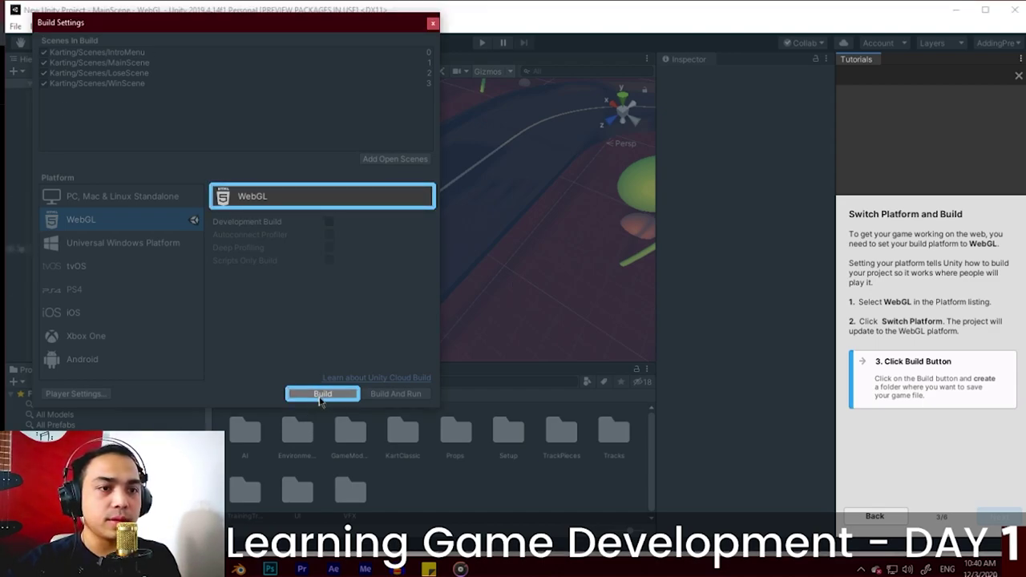
pyautogui.click(393, 324)
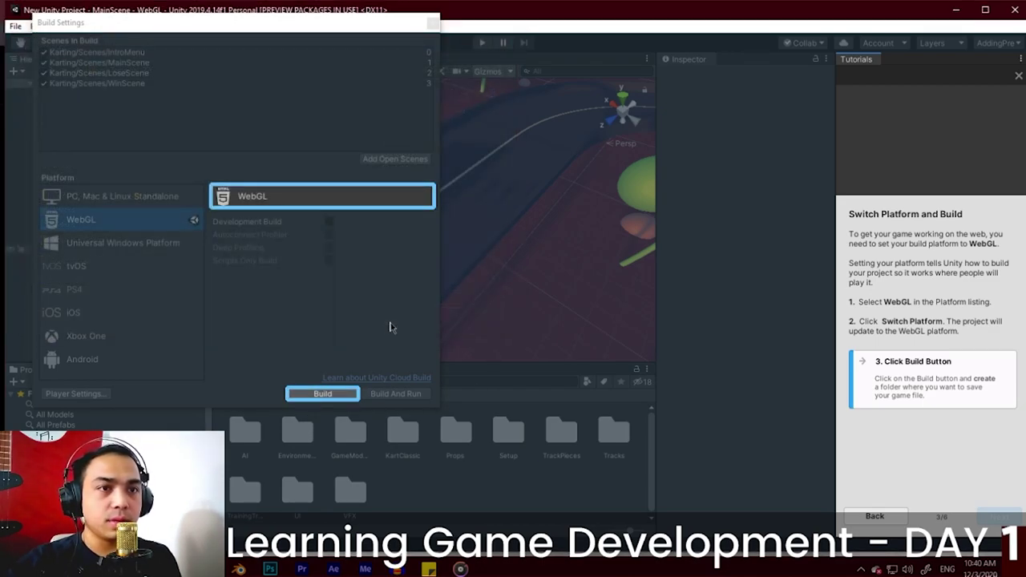
pyautogui.click(320, 393)
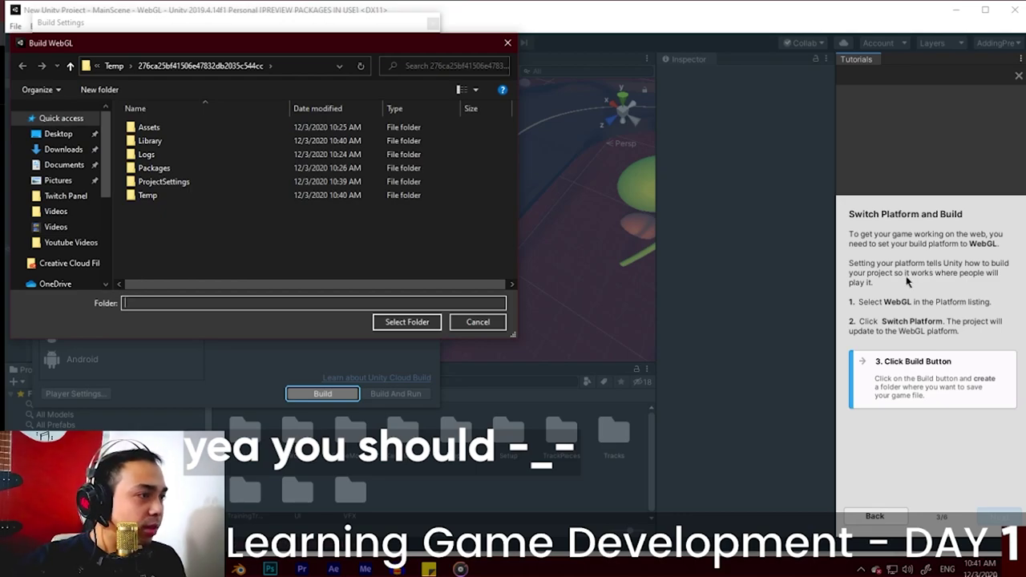
pyautogui.rightClick(146, 235)
pyautogui.moveTo(195, 382)
pyautogui.click(364, 378)
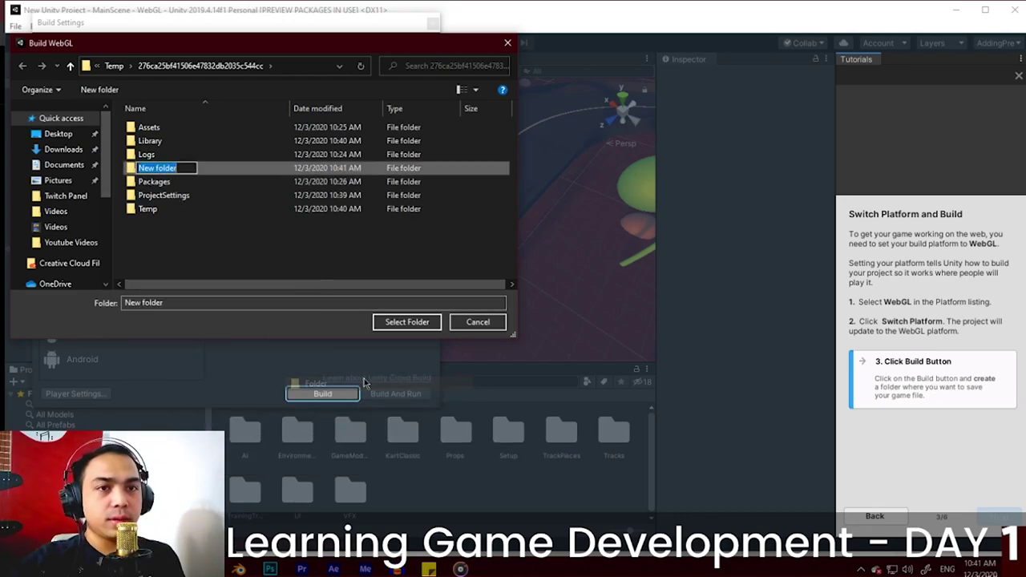
pyautogui.write('Kart G')
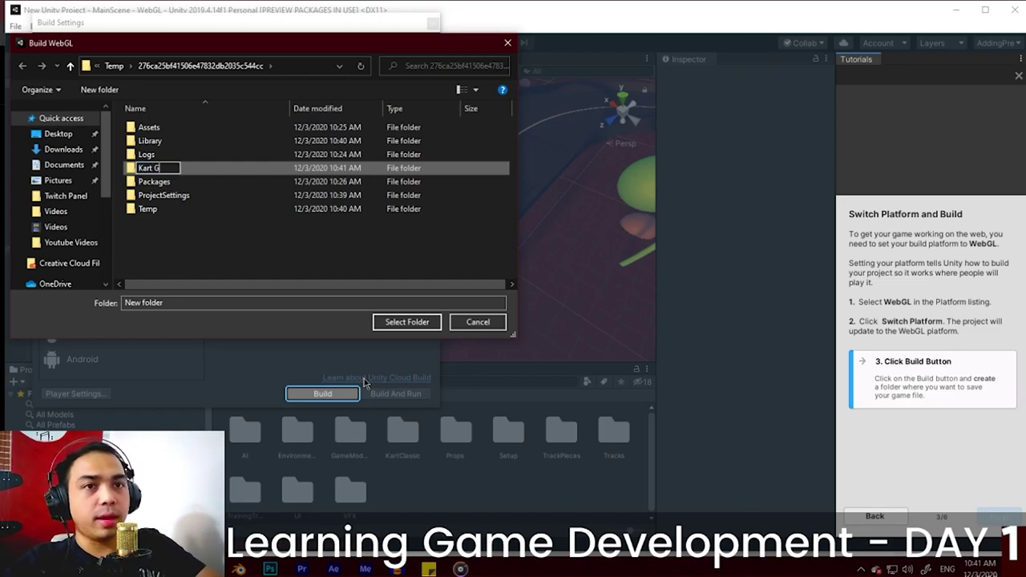
pyautogui.write('ame')
pyautogui.press('Return')
pyautogui.press('Return')
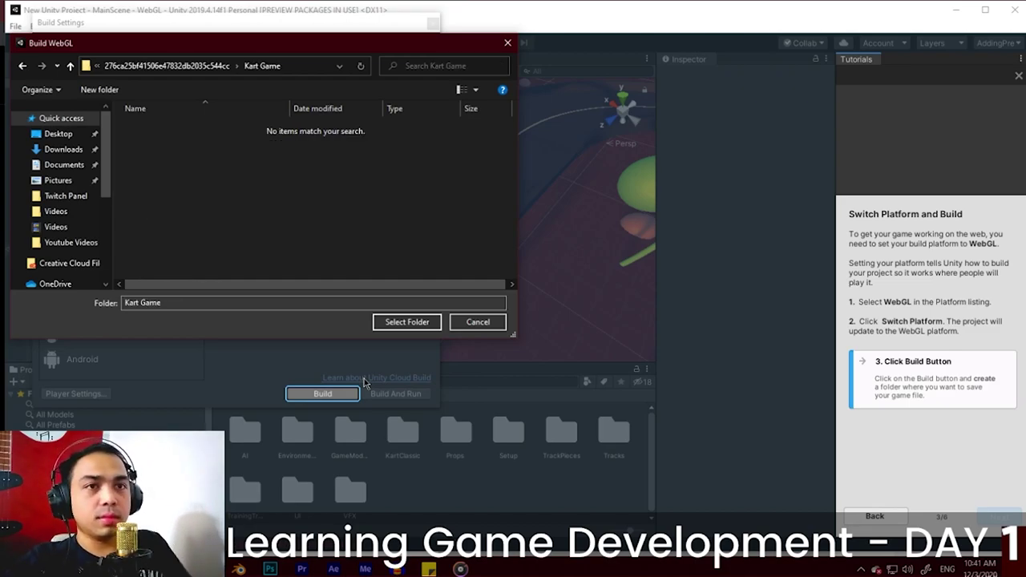
pyautogui.click(406, 321)
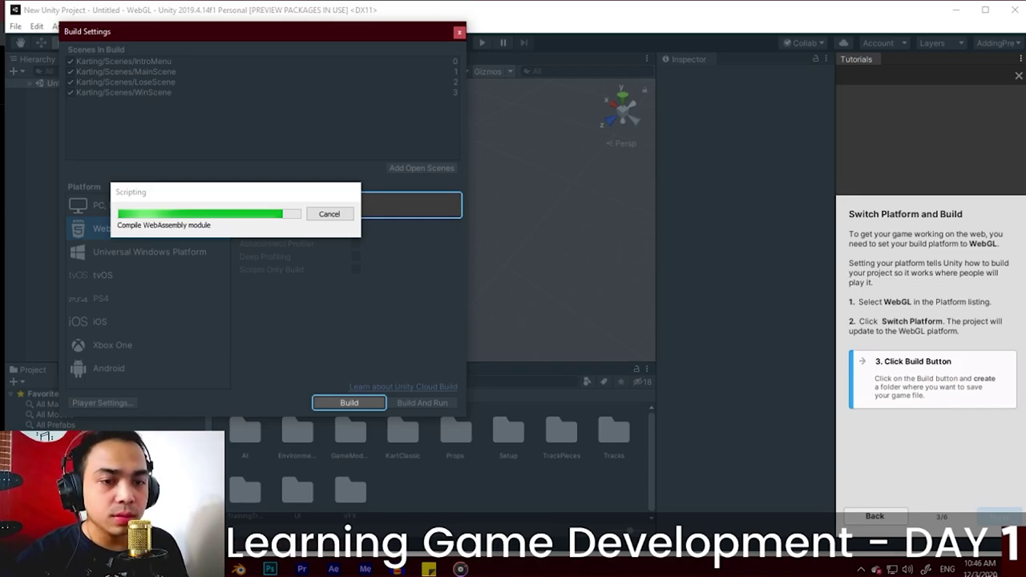
# Step: Switch to the Explore a Microgame tutorial page, save the submission exercise for later and mark step 5, Explore the submissions, as completed
pyautogui.hotkey('alt', 'Tab')
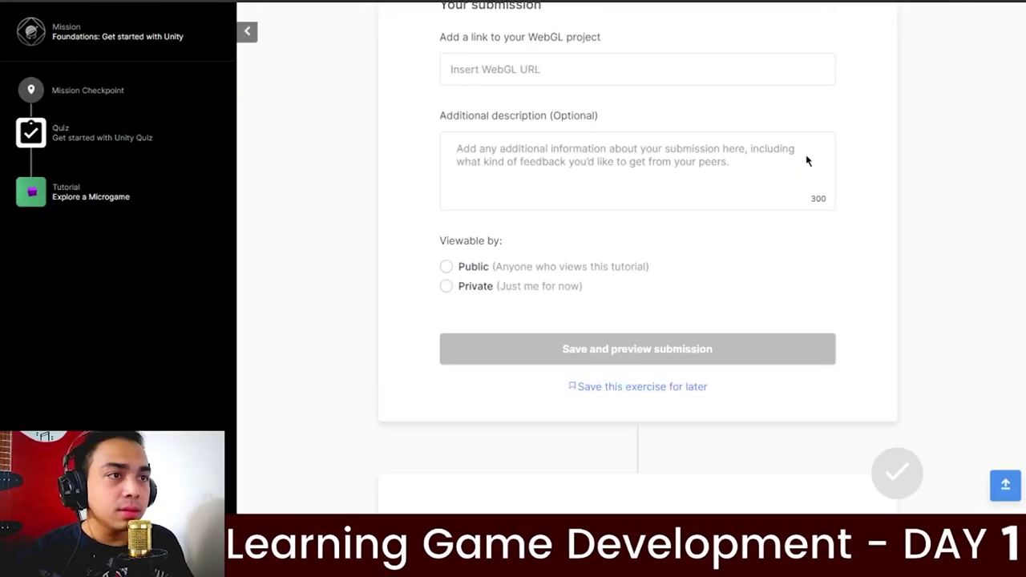
pyautogui.scroll(5, 806, 160)
pyautogui.scroll(-6, 618, 128)
pyautogui.scroll(1, 633, 152)
pyautogui.scroll(-1, 665, 265)
pyautogui.click(688, 346)
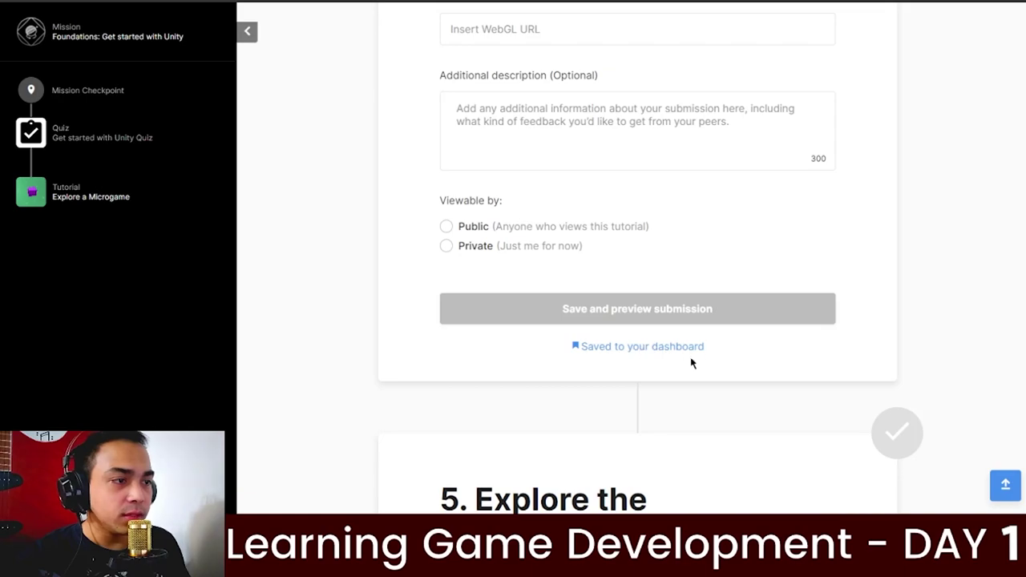
pyautogui.scroll(-3, 707, 337)
pyautogui.scroll(-3, 694, 316)
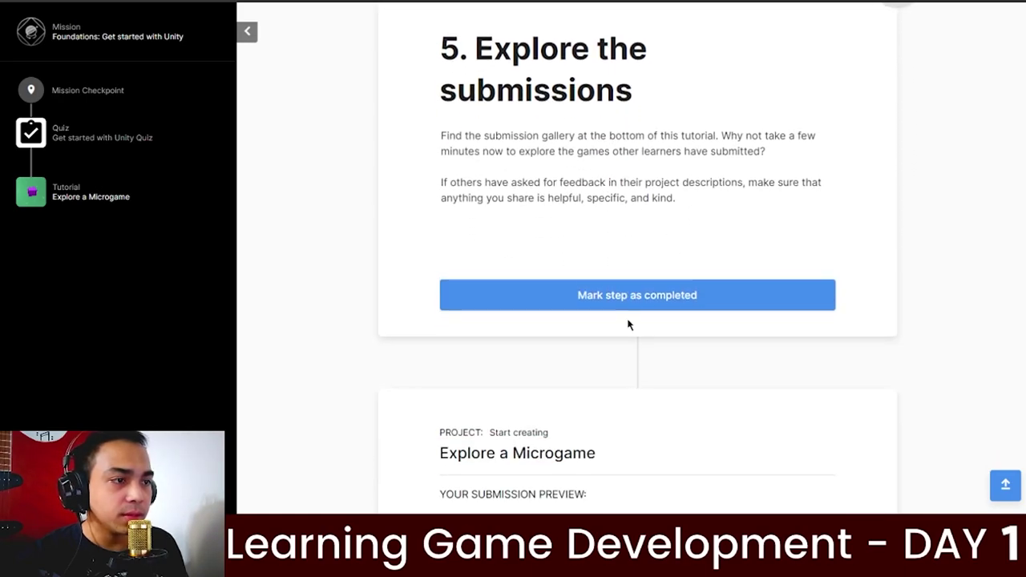
pyautogui.click(622, 298)
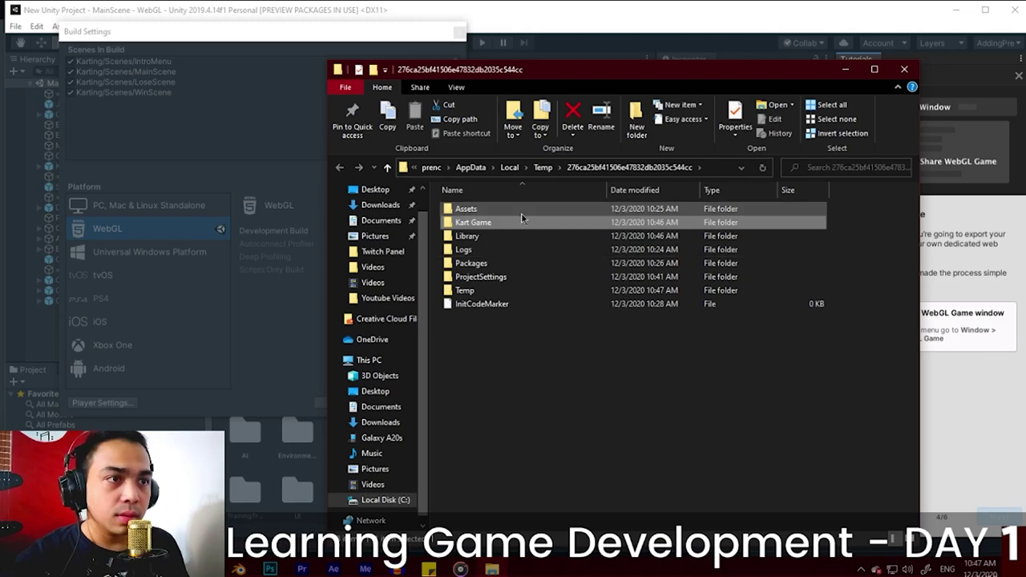
# Step: Open the Kart Game build folder, return to Unity and share the WebGL game to Unity Connect
pyautogui.doubleClick(510, 222)
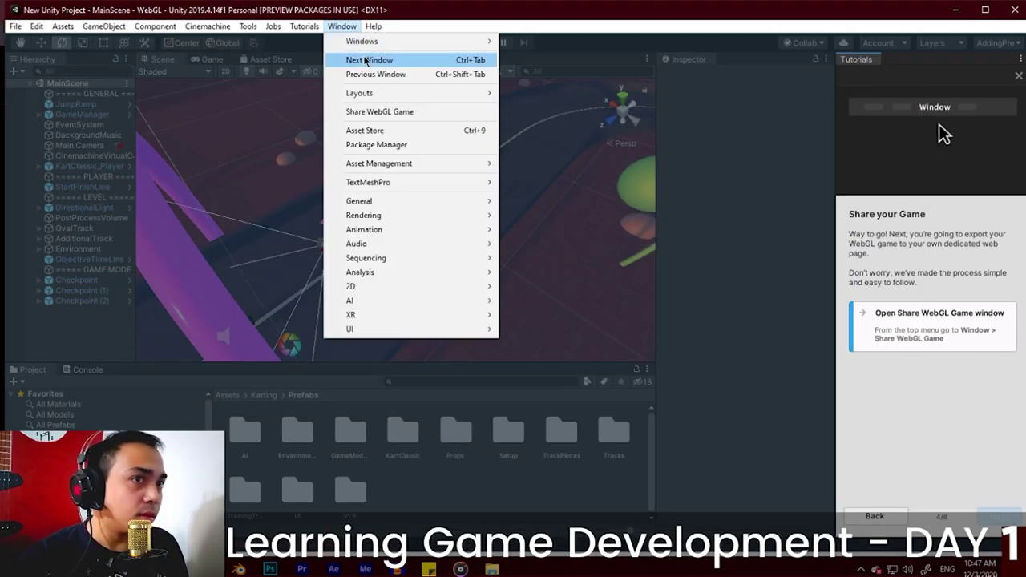
pyautogui.moveTo(410, 257)
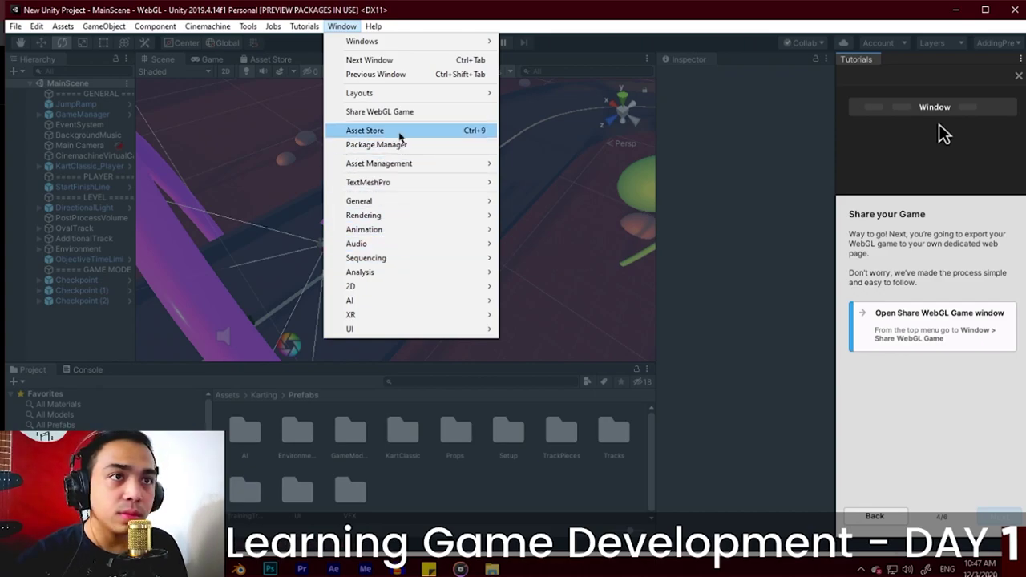
pyautogui.click(384, 112)
pyautogui.doubleClick(114, 105)
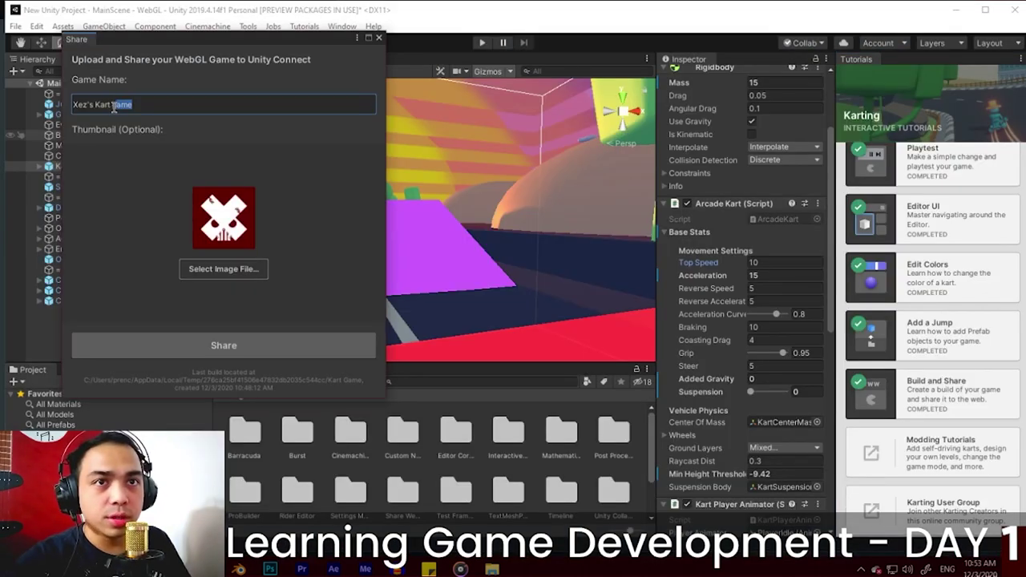
pyautogui.click(291, 343)
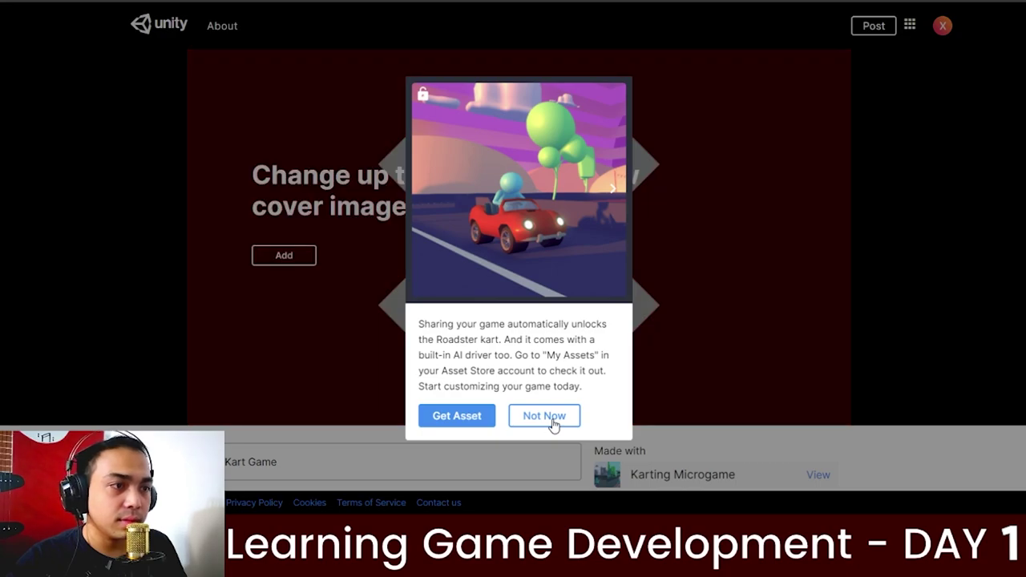
# Step: Decline the Roadster kart asset offer and play the shared game in the browser
pyautogui.click(553, 417)
pyautogui.click(512, 394)
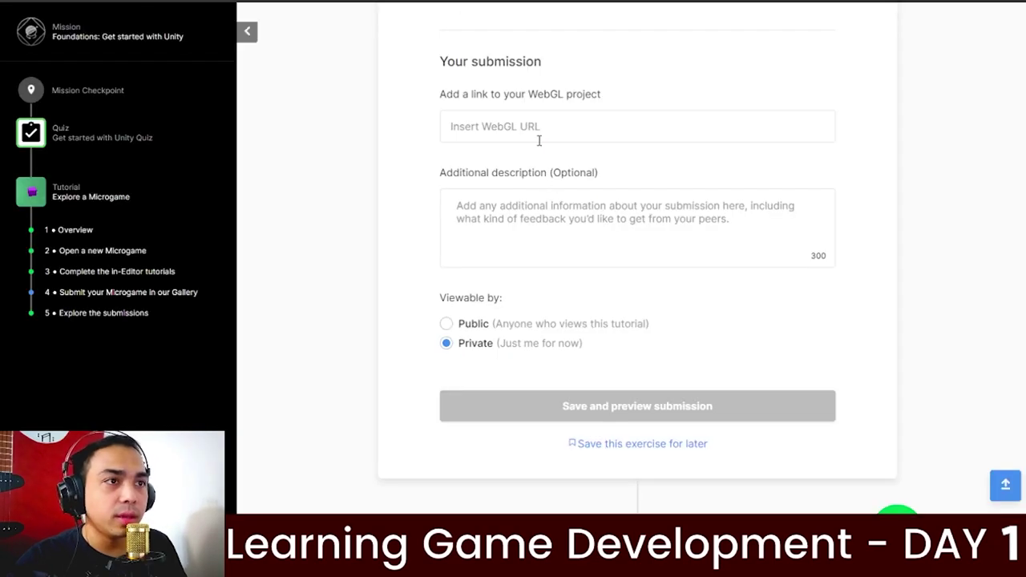
# Step: Try to add the shared game's play.unity.com edit-page address, ending in /edit, as the WebGL project link of the submission
pyautogui.click(520, 125)
pyautogui.write('https://play.unity.com/p/xez-s-kart-game/edit')
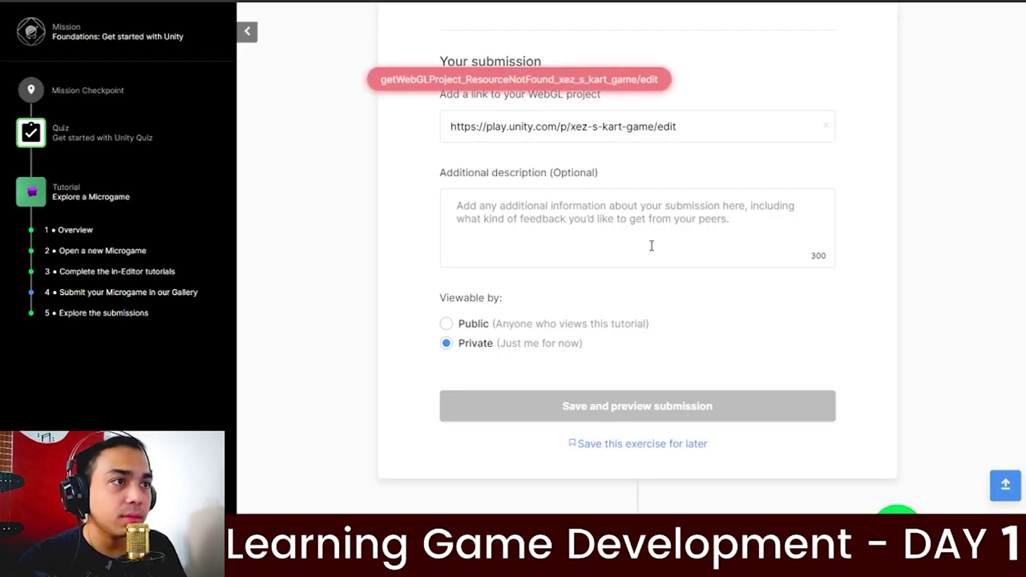
pyautogui.hotkey('ctrl', 'a')
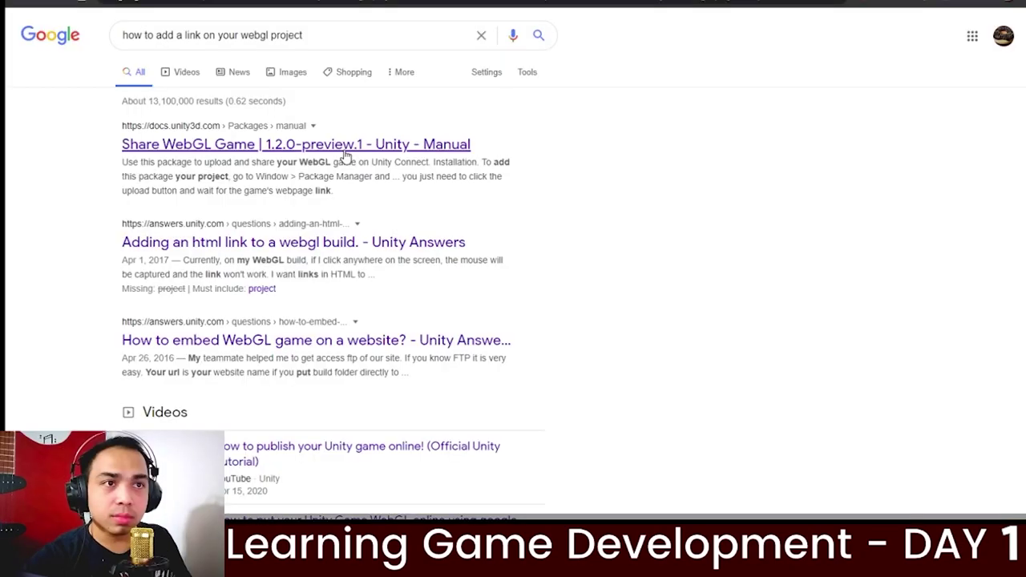
# Step: Open the Share WebGL Game manual from the search results and examine how the uploaded game's webpage link is obtained
pyautogui.click(338, 145)
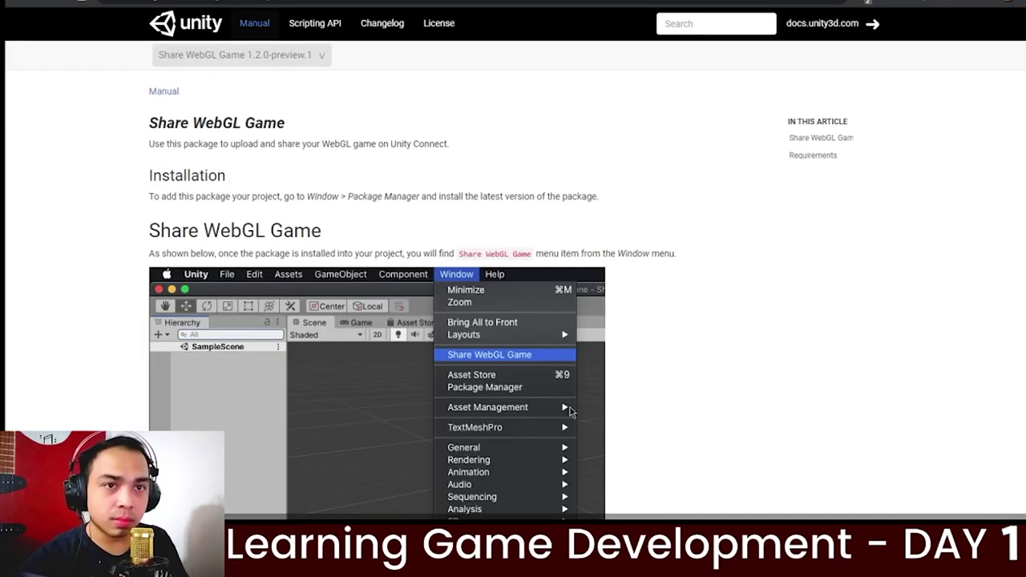
pyautogui.scroll(-3, 593, 393)
pyautogui.scroll(2, 597, 392)
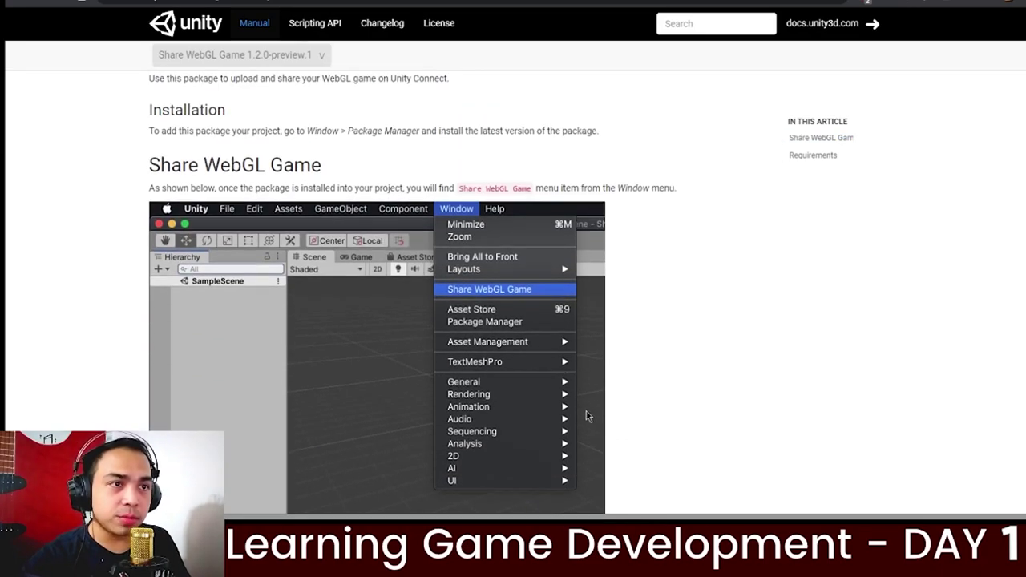
pyautogui.scroll(-2, 588, 417)
pyautogui.scroll(-7, 510, 492)
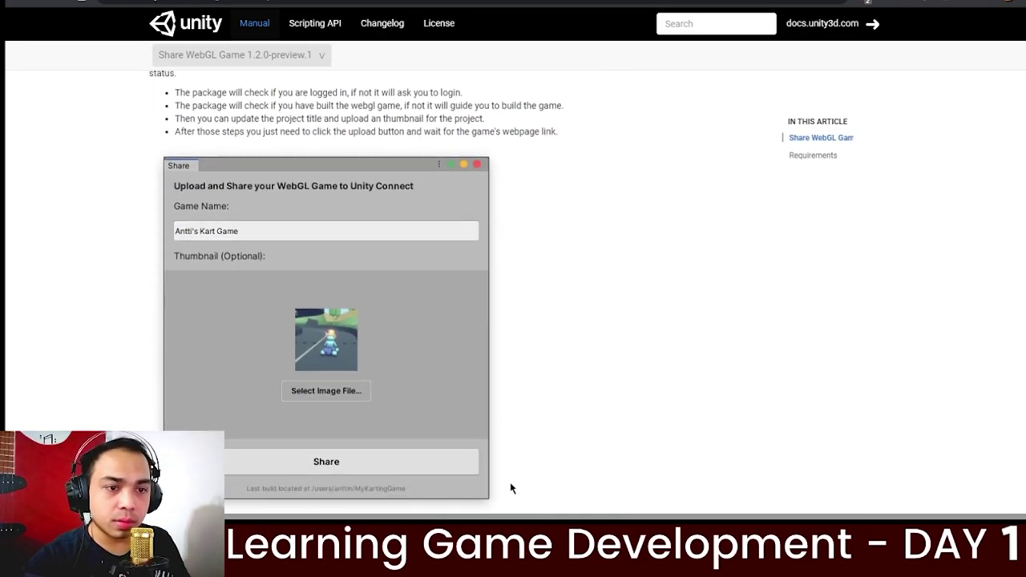
pyautogui.scroll(-8, 510, 488)
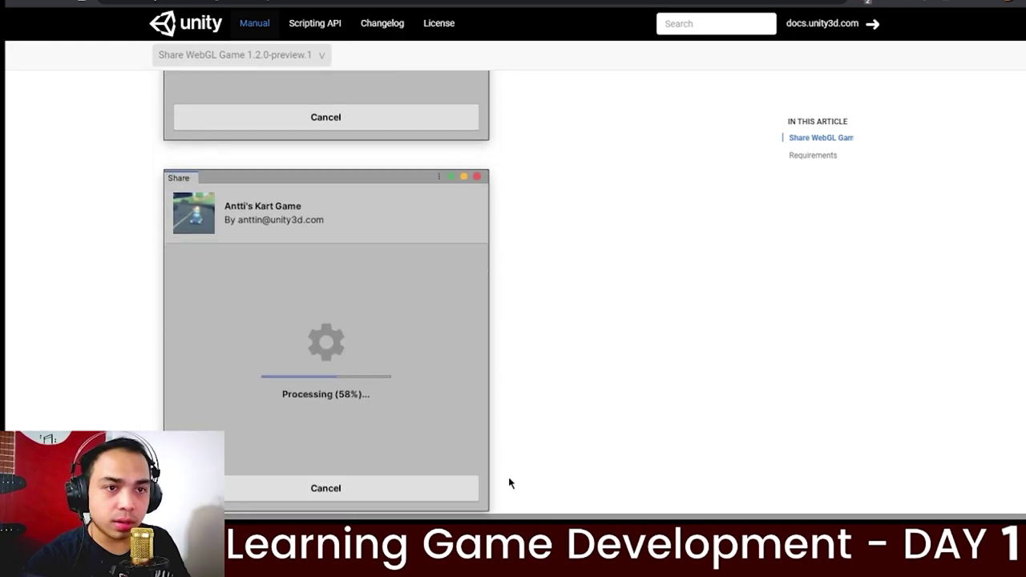
pyautogui.scroll(-3, 510, 482)
pyautogui.scroll(-8, 508, 482)
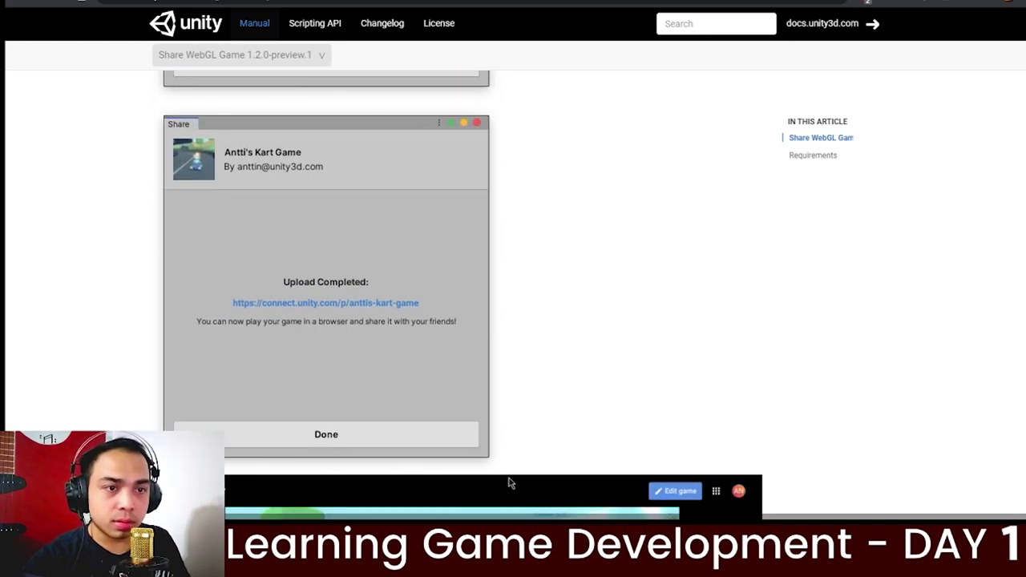
pyautogui.scroll(-2, 508, 483)
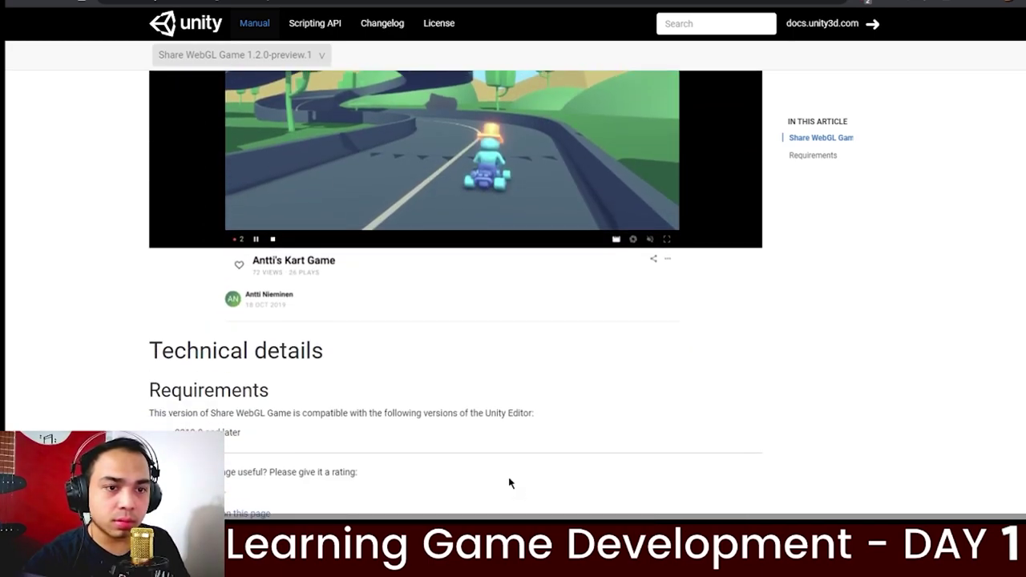
# Step: Open the kart game's play.unity.com edit page in a new browser tab and reload it with /edit removed from the address
pyautogui.hotkey('ctrl', 't')
pyautogui.write('play')
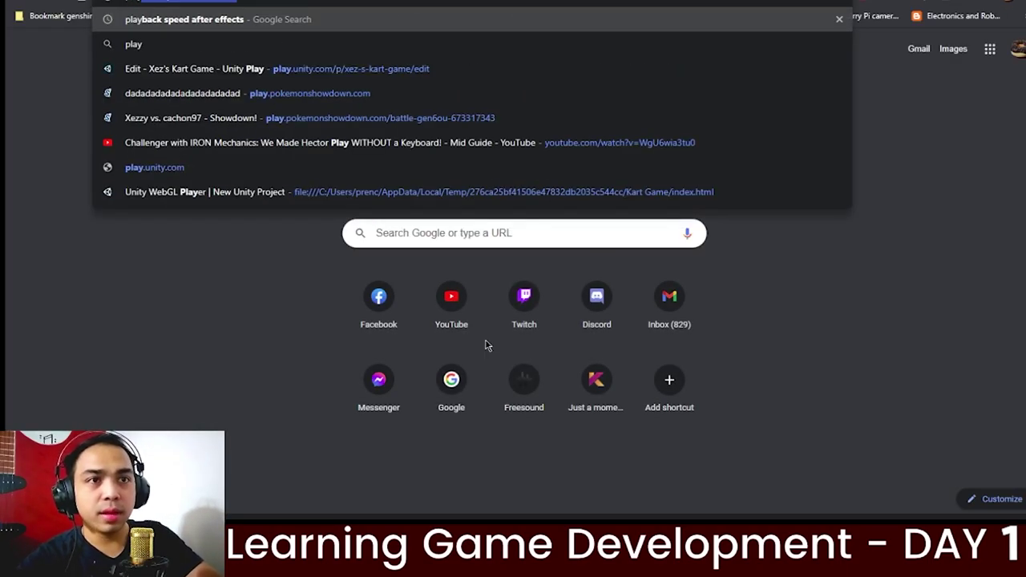
pyautogui.write('.')
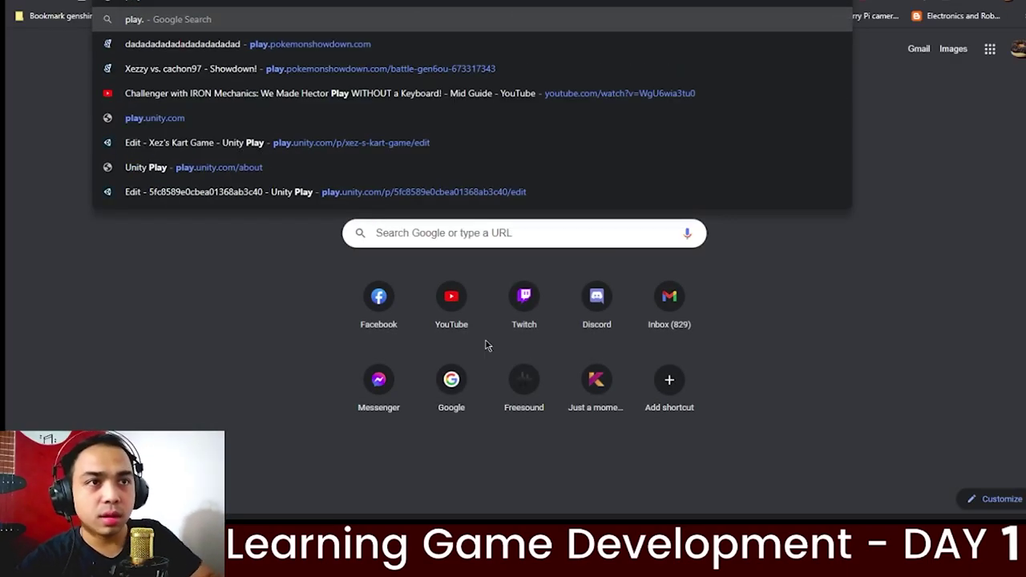
pyautogui.click(388, 139)
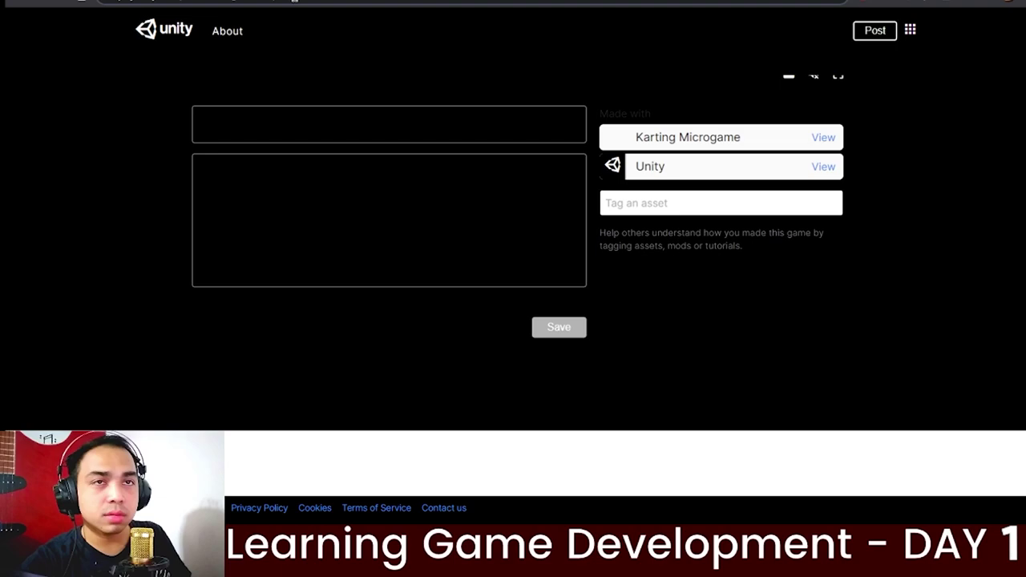
pyautogui.click(294, 2)
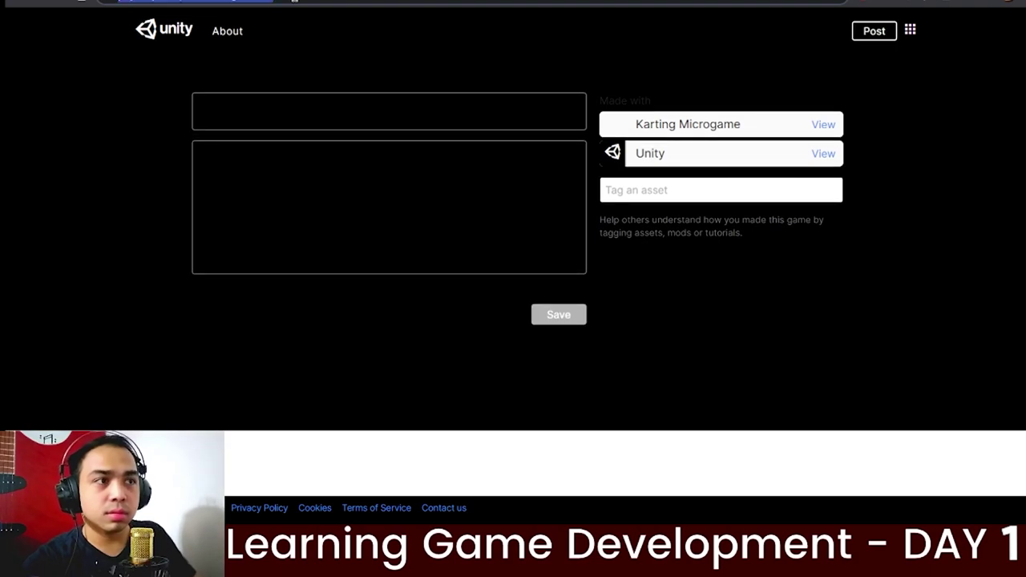
pyautogui.click(294, 2)
pyautogui.press('BackSpace')
pyautogui.press('BackSpace')
pyautogui.press('BackSpace')
pyautogui.press('BackSpace')
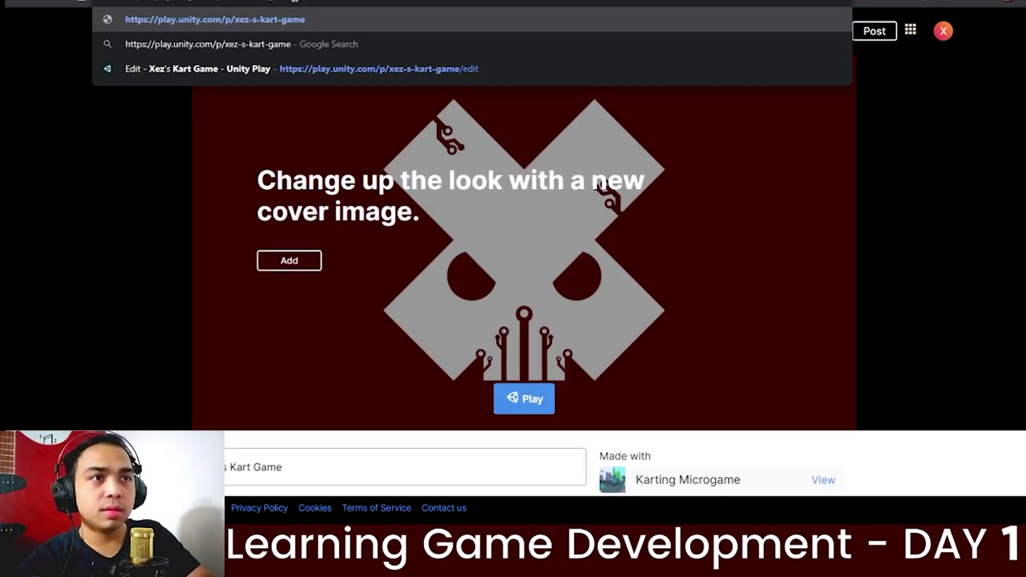
pyautogui.press('Return')
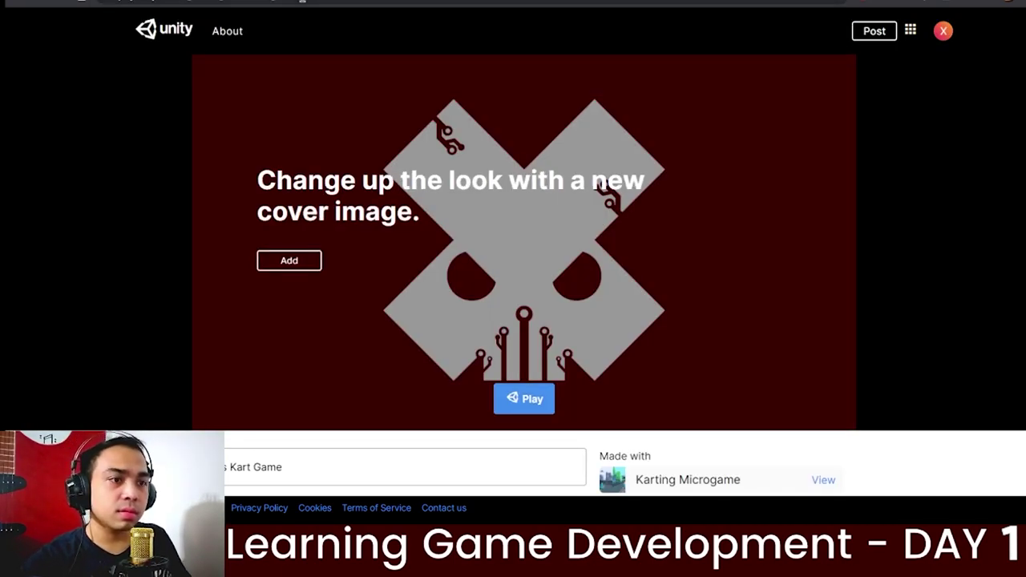
# Step: Add the shared kart game as the WebGL project of the Explore a Microgame submission and save the submission
pyautogui.click(303, 1)
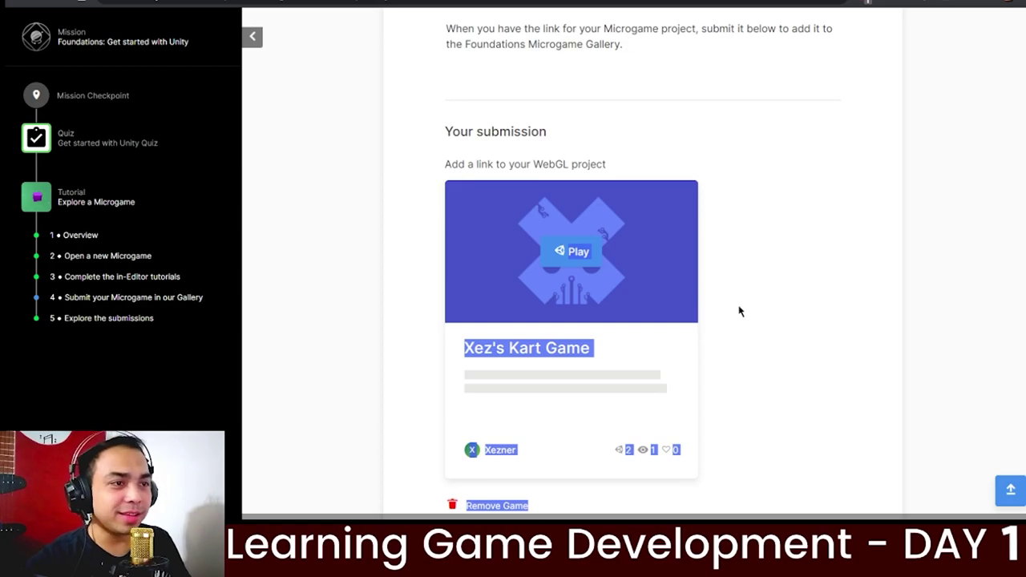
pyautogui.scroll(-5, 694, 179)
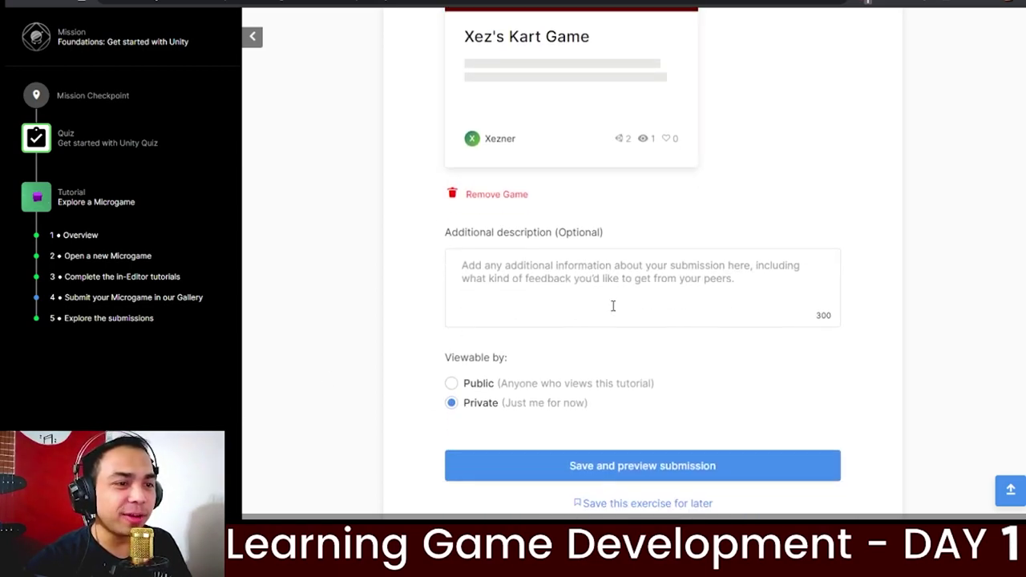
pyautogui.click(585, 393)
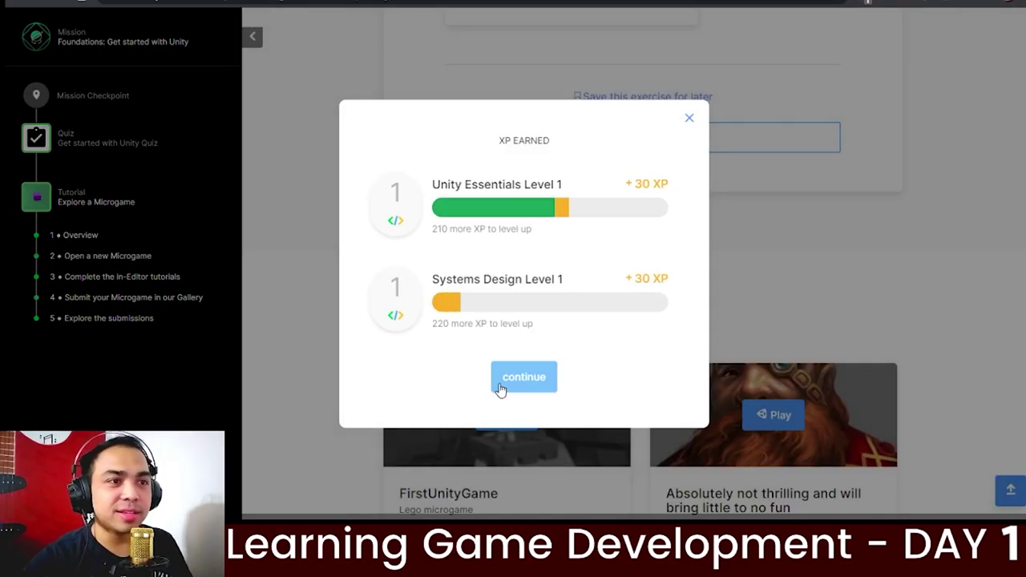
# Step: Dismiss the earned XP and mission summary, and open the next mission, Foundations: Explore Unity
pyautogui.click(503, 387)
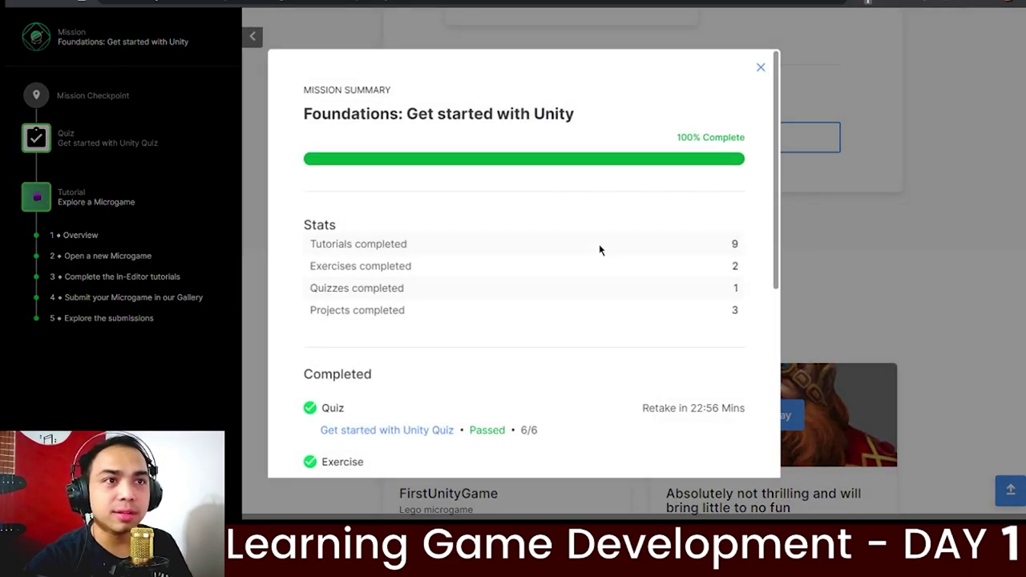
pyautogui.scroll(-5, 599, 250)
pyautogui.click(490, 441)
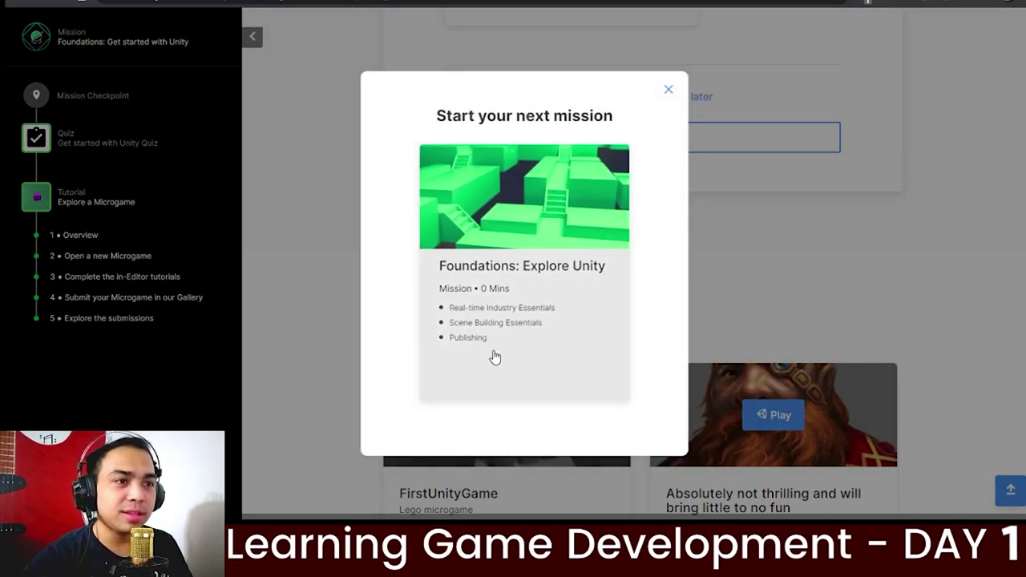
pyautogui.click(505, 154)
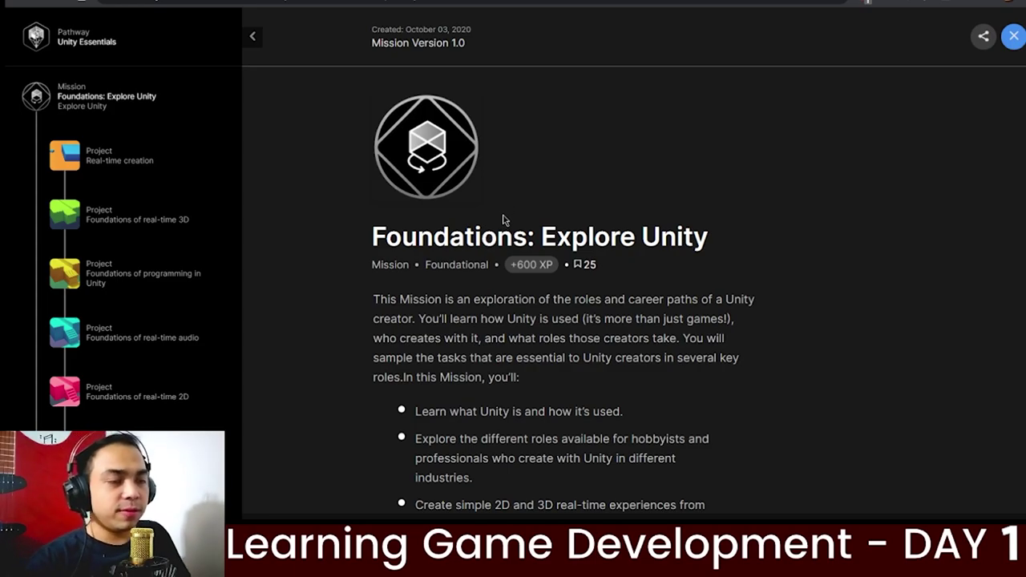
# Step: Read the Foundations: Explore Unity mission description and start the mission
pyautogui.scroll(-4, 700, 195)
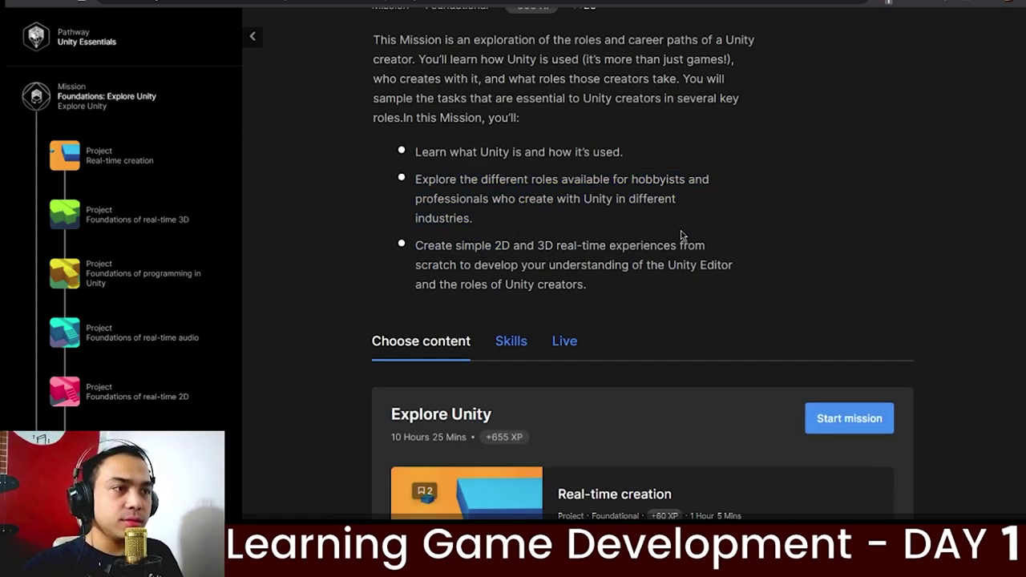
pyautogui.moveTo(698, 220); pyautogui.dragTo(620, 245)
pyautogui.click(417, 150)
pyautogui.scroll(-2, 416, 150)
pyautogui.scroll(-2, 698, 210)
pyautogui.click(848, 93)
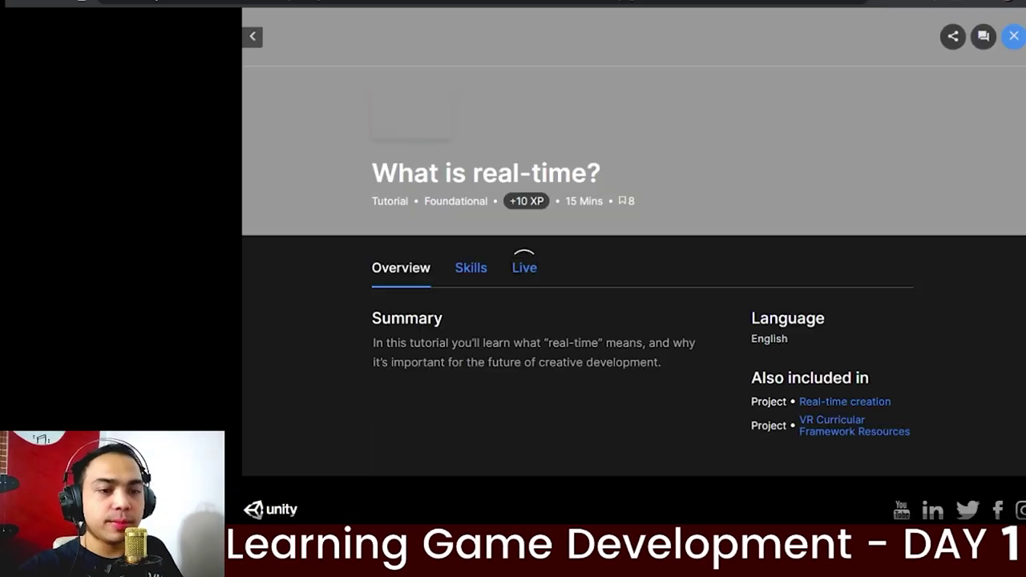
# Step: Read through the What is real-time? and What is Unity? tutorials, including the game engine sections and The Unity Story
pyautogui.scroll(-6, 494, 113)
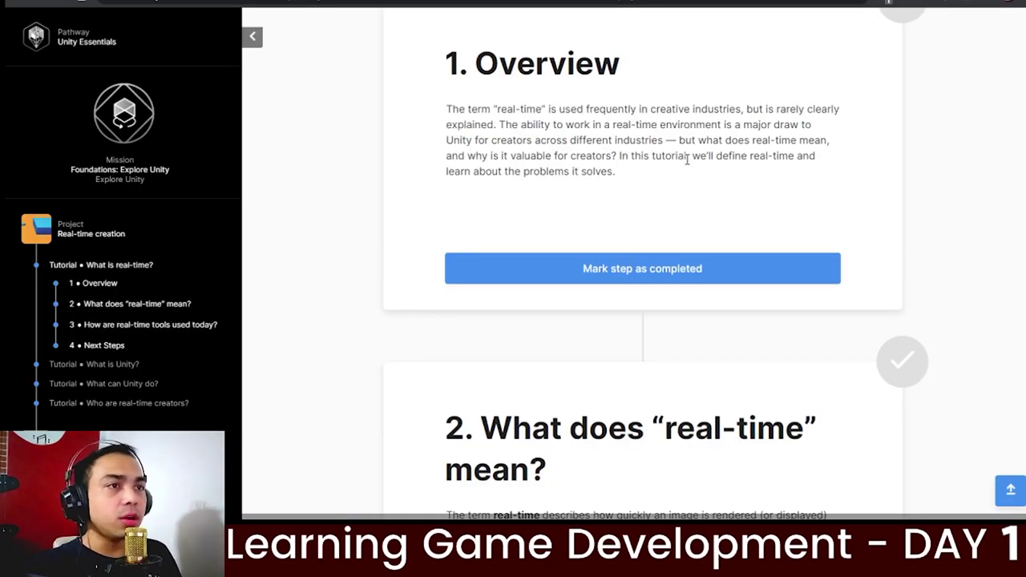
pyautogui.moveTo(750, 155); pyautogui.dragTo(816, 157)
pyautogui.scroll(-4, 636, 256)
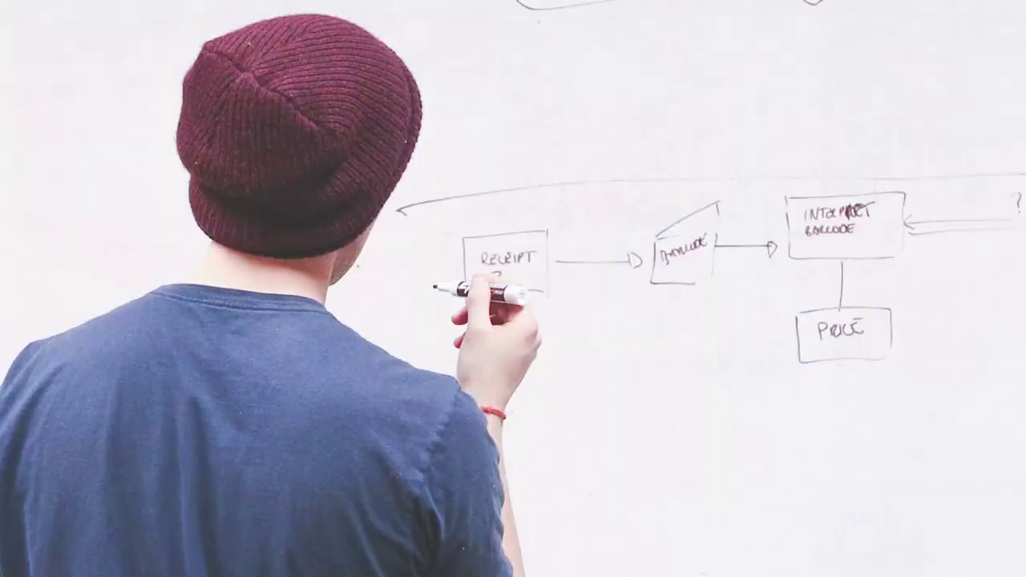
pyautogui.moveTo(452, 188); pyautogui.dragTo(461, 184)
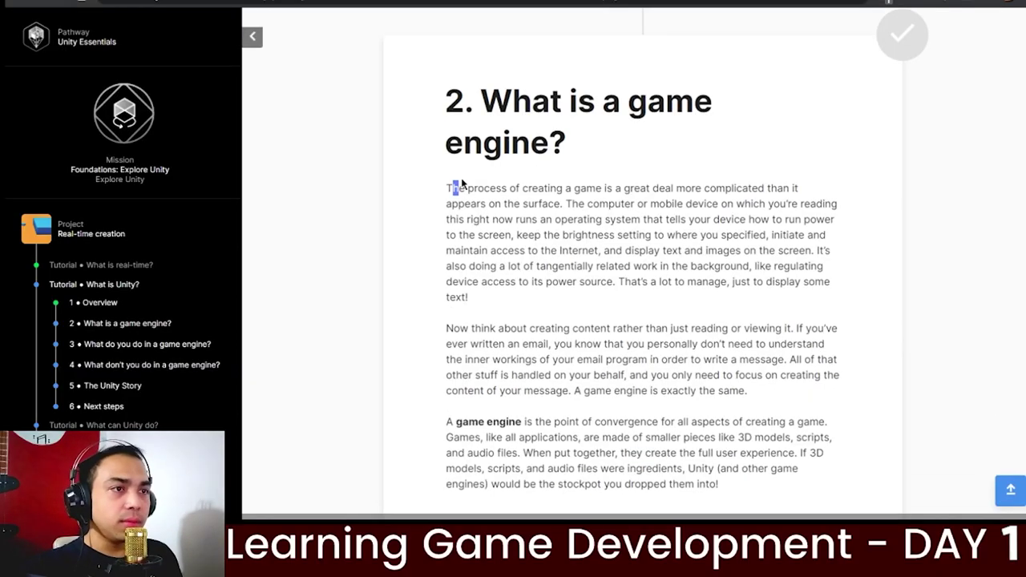
pyautogui.scroll(-7, 491, 221)
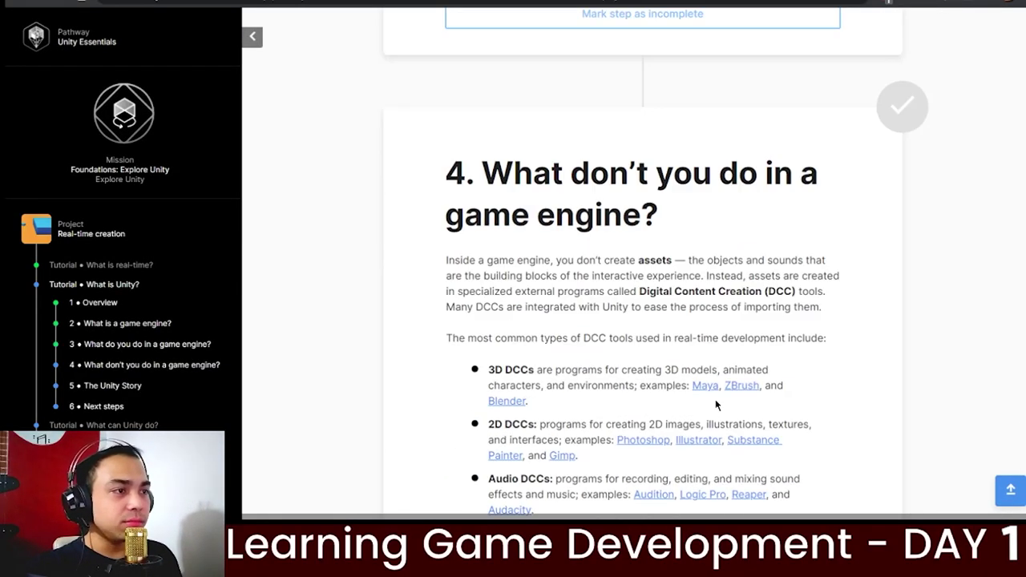
pyautogui.scroll(-2, 495, 208)
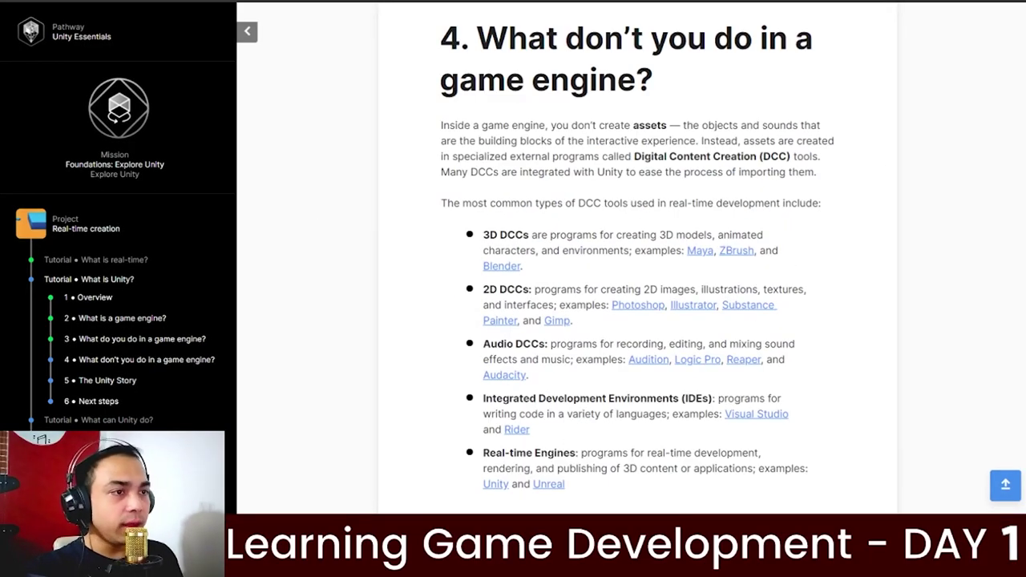
pyautogui.scroll(-2, 522, 274)
pyautogui.scroll(-5, 816, 276)
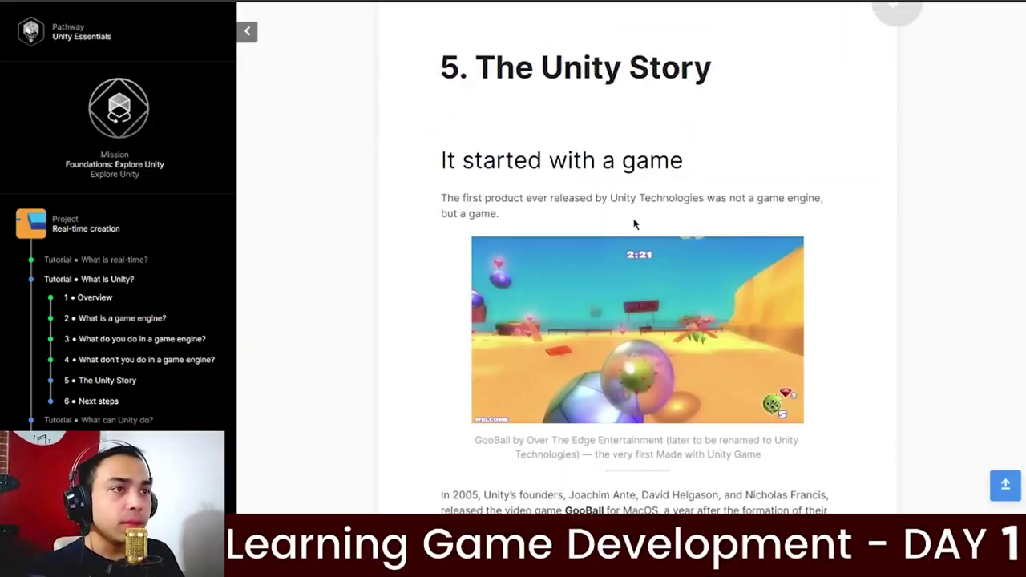
pyautogui.scroll(-5, 469, 237)
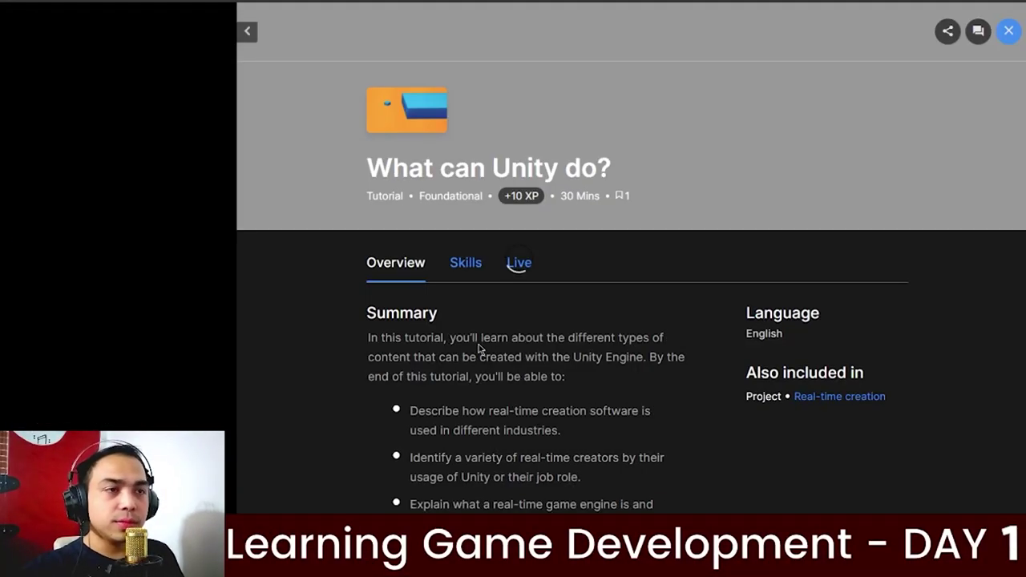
# Step: Read the What can Unity do? tutorial's overview and its section on the industries that use Unity
pyautogui.scroll(-6, 339, 337)
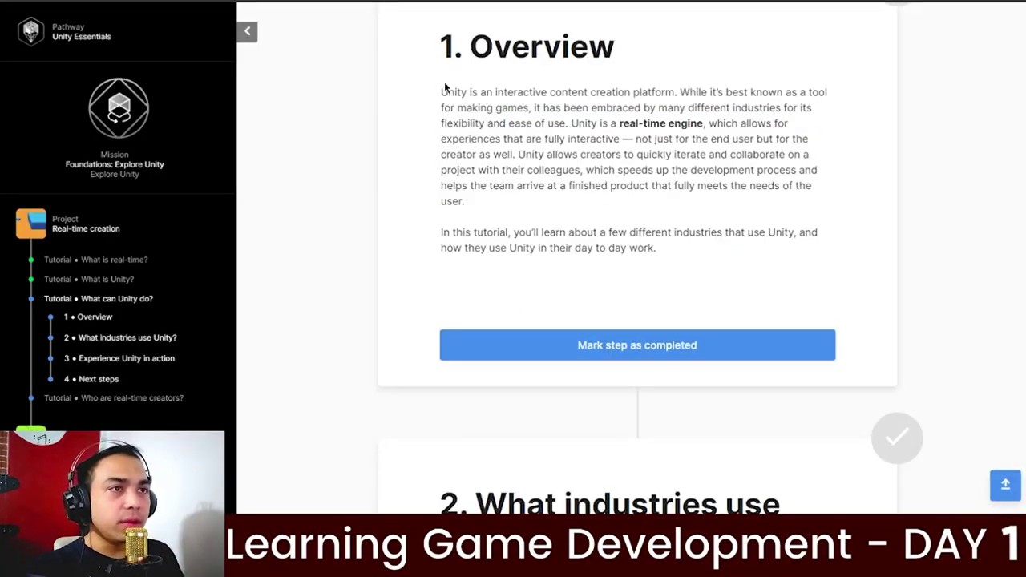
pyautogui.scroll(-5, 401, 371)
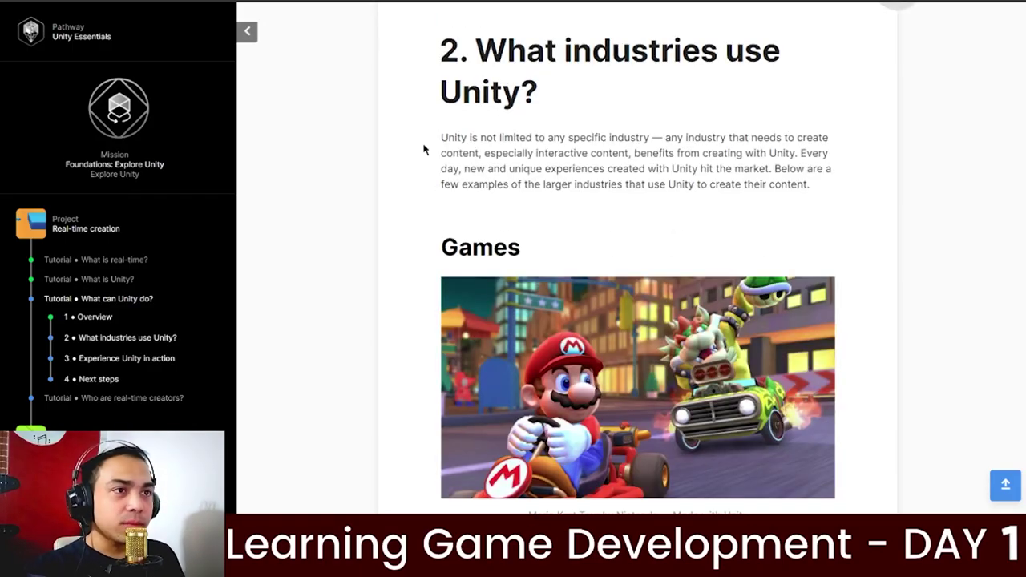
pyautogui.moveTo(665, 133); pyautogui.dragTo(813, 199)
pyautogui.scroll(-5, 545, 195)
pyautogui.scroll(-15, 545, 194)
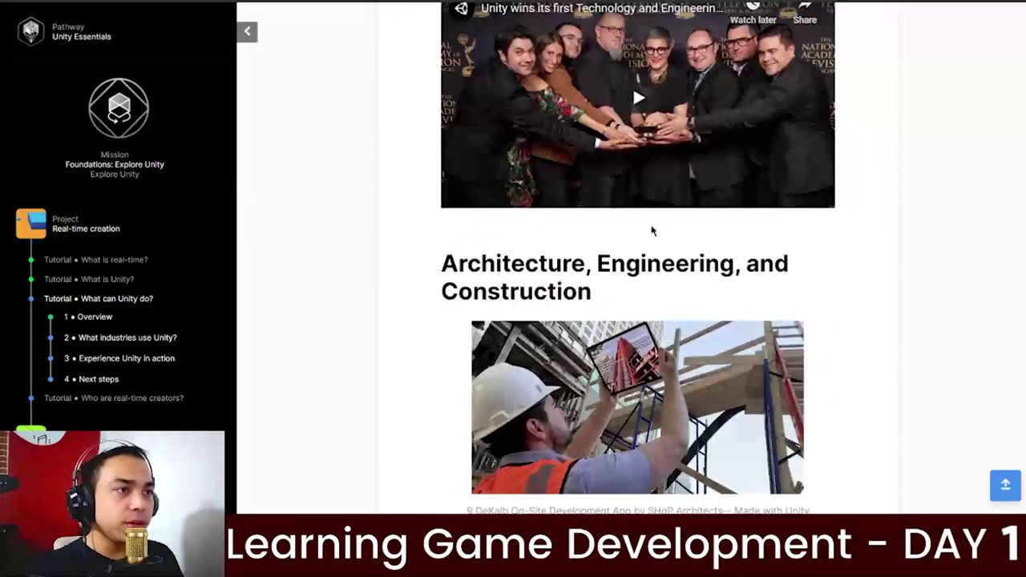
pyautogui.scroll(7, 664, 445)
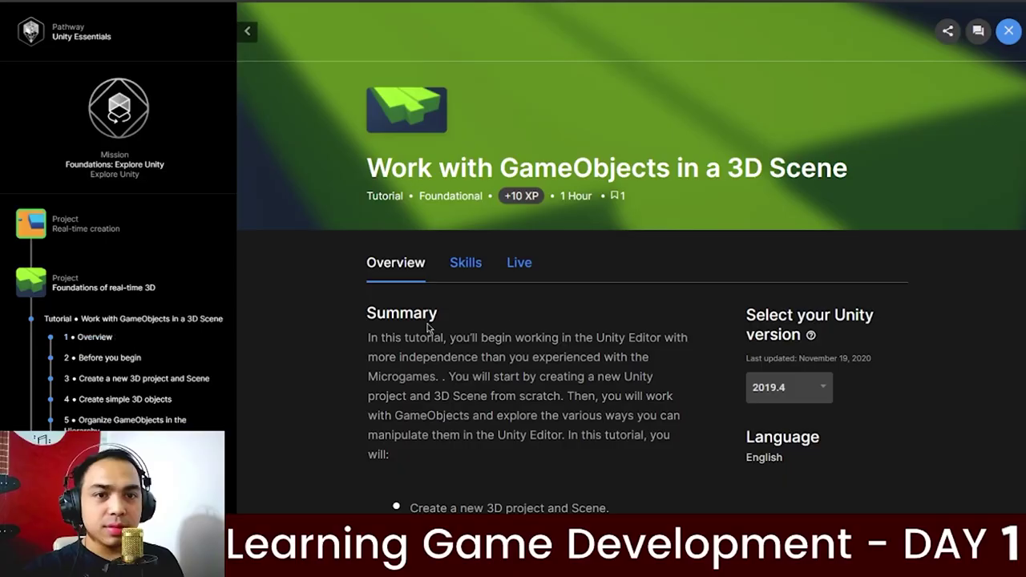
# Step: Look over the start of the Work with GameObjects in a 3D Scene tutorial and mark its Overview step as completed
pyautogui.scroll(-10, 630, 321)
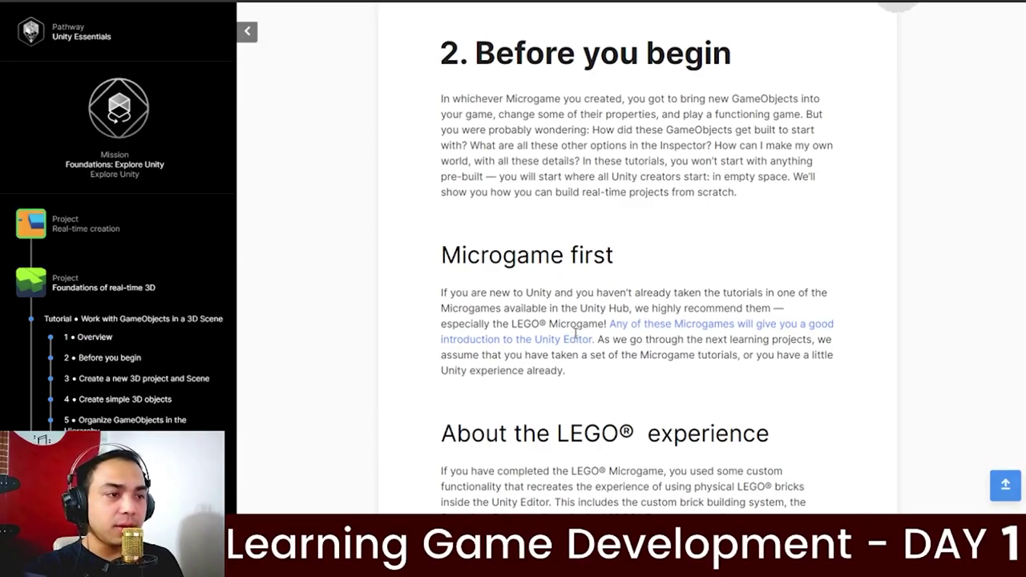
pyautogui.scroll(8, 419, 355)
pyautogui.scroll(-4, 584, 293)
pyautogui.click(584, 293)
# Step: Read the Before you begin step, including the Microgame and LEGO notes, and mark it as completed
pyautogui.scroll(-4, 497, 261)
pyautogui.moveTo(639, 225); pyautogui.dragTo(618, 394)
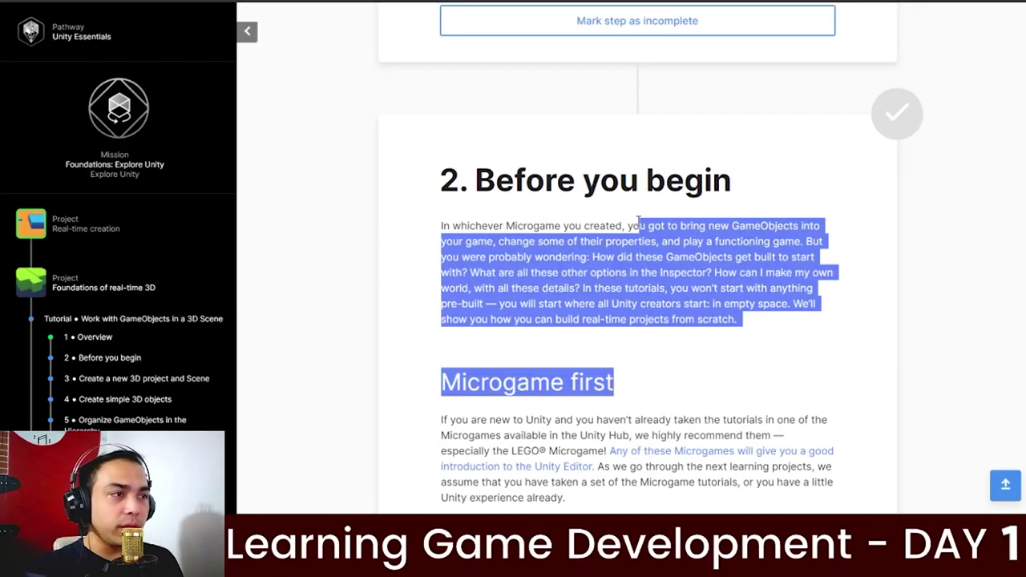
pyautogui.click(587, 246)
pyautogui.scroll(-3, 561, 237)
pyautogui.scroll(-1, 810, 233)
pyautogui.moveTo(440, 120); pyautogui.dragTo(550, 161)
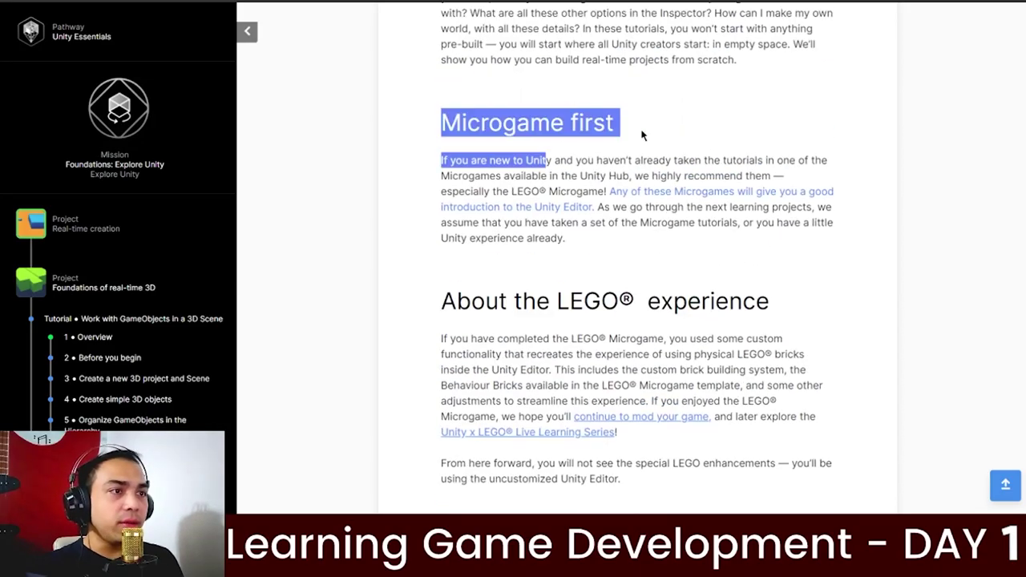
pyautogui.scroll(-3, 659, 259)
pyautogui.click(633, 316)
# Step: Read the Create a new 3D project and Scene step, mark it as completed and continue to Create simple 3D objects
pyautogui.scroll(-6, 602, 296)
pyautogui.scroll(-8, 449, 271)
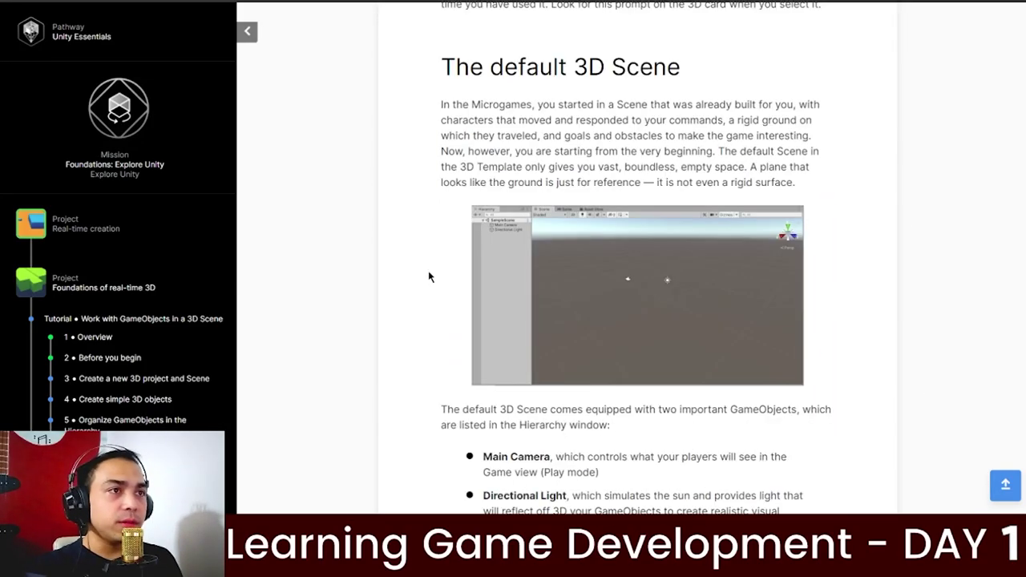
pyautogui.scroll(-5, 448, 288)
pyautogui.click(699, 363)
pyautogui.scroll(-4, 641, 329)
pyautogui.scroll(5, 529, 252)
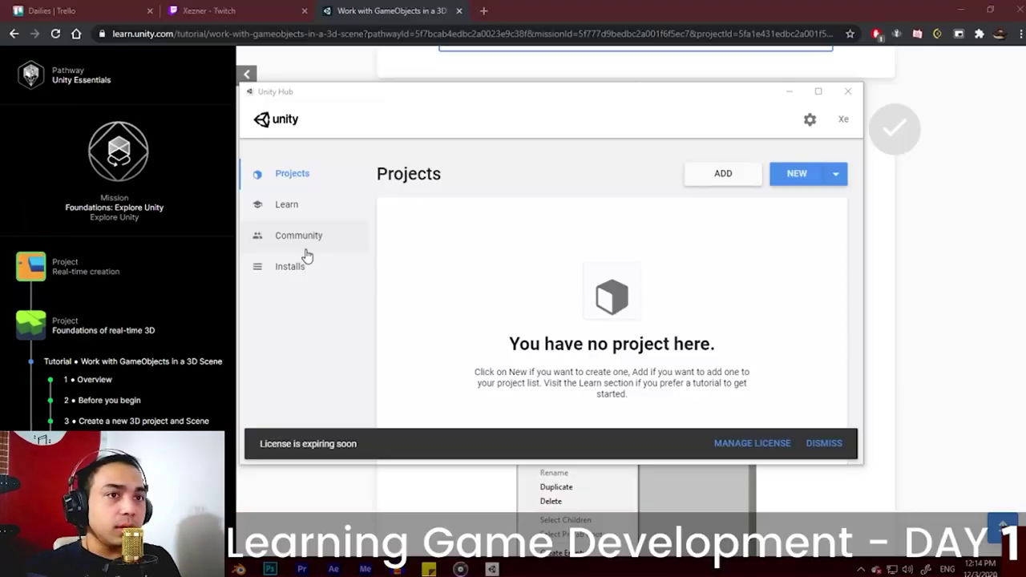
# Step: In Unity Hub, create a new project from the 3D template with the name 3D Object
pyautogui.click(796, 175)
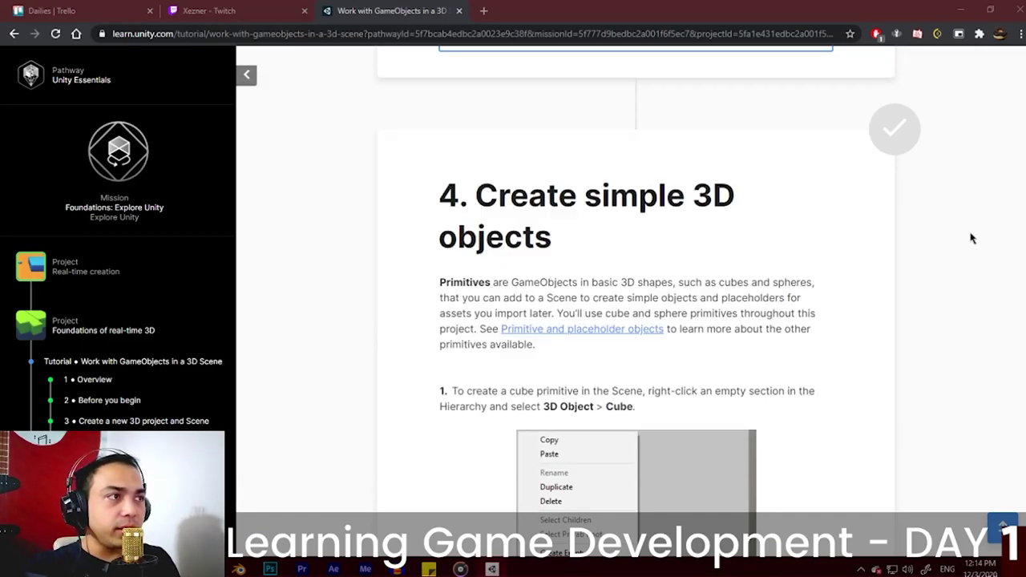
pyautogui.hotkey('alt', 'Tab')
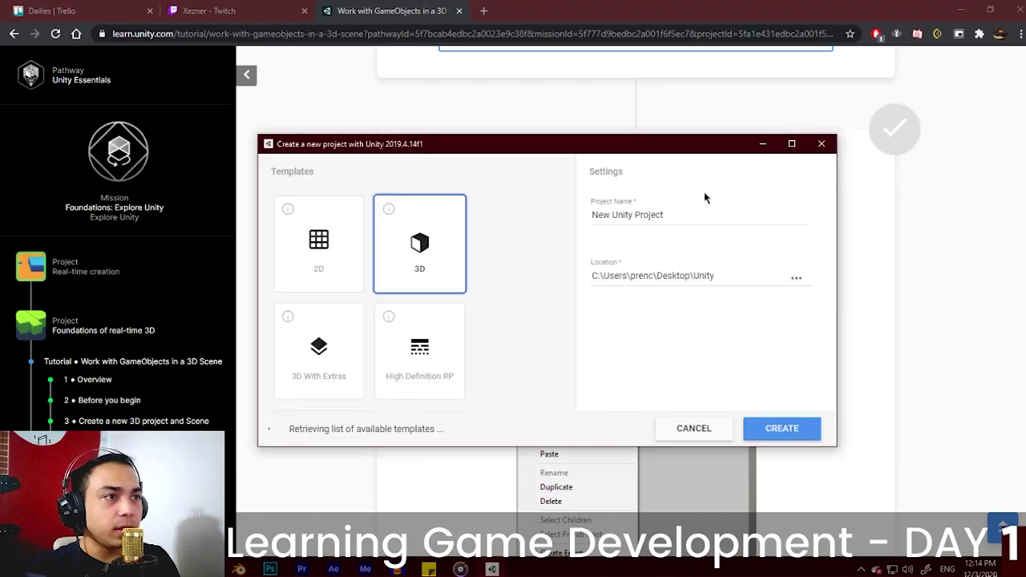
pyautogui.click(689, 211)
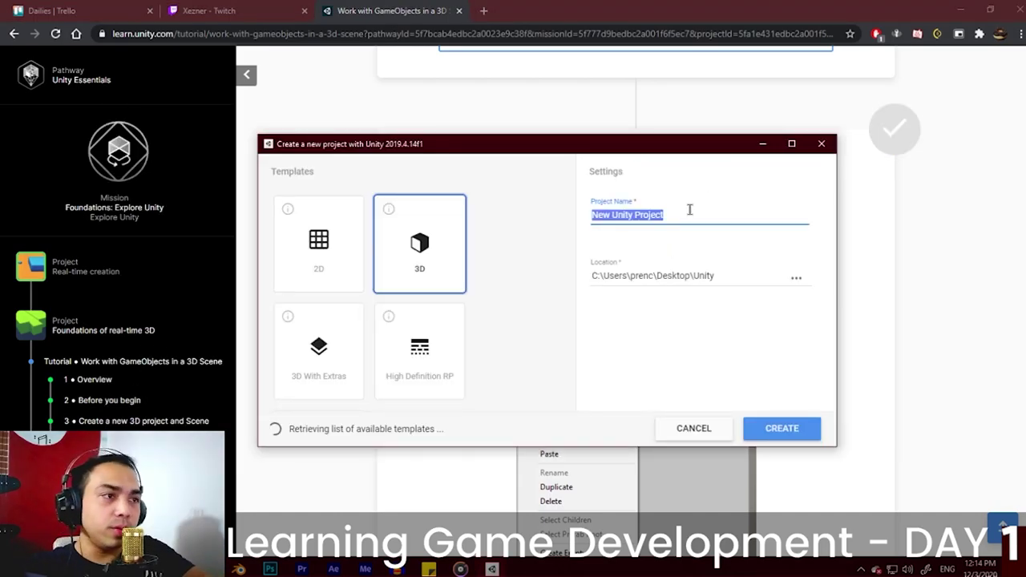
pyautogui.press('BackSpace')
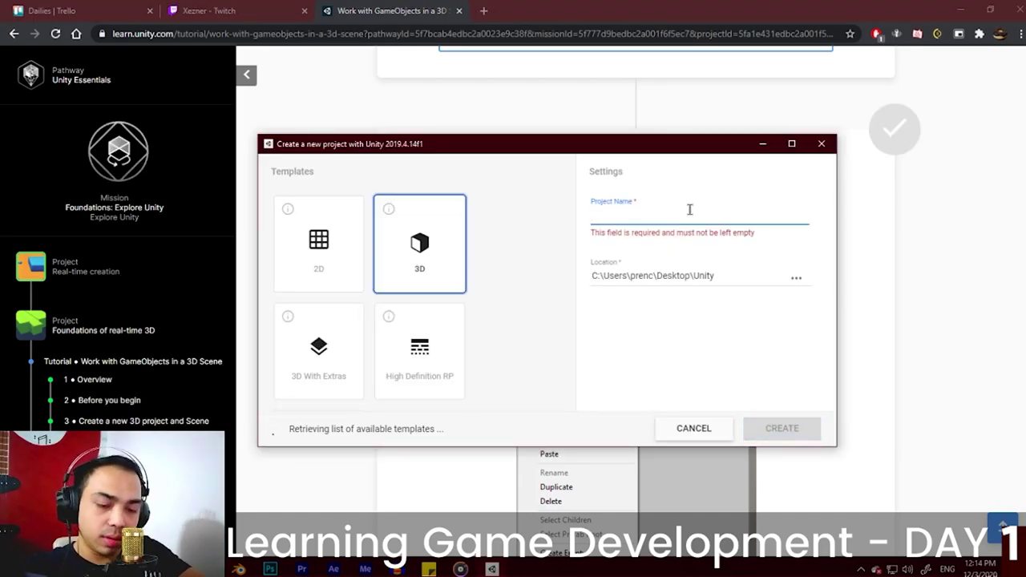
pyautogui.write('3D')
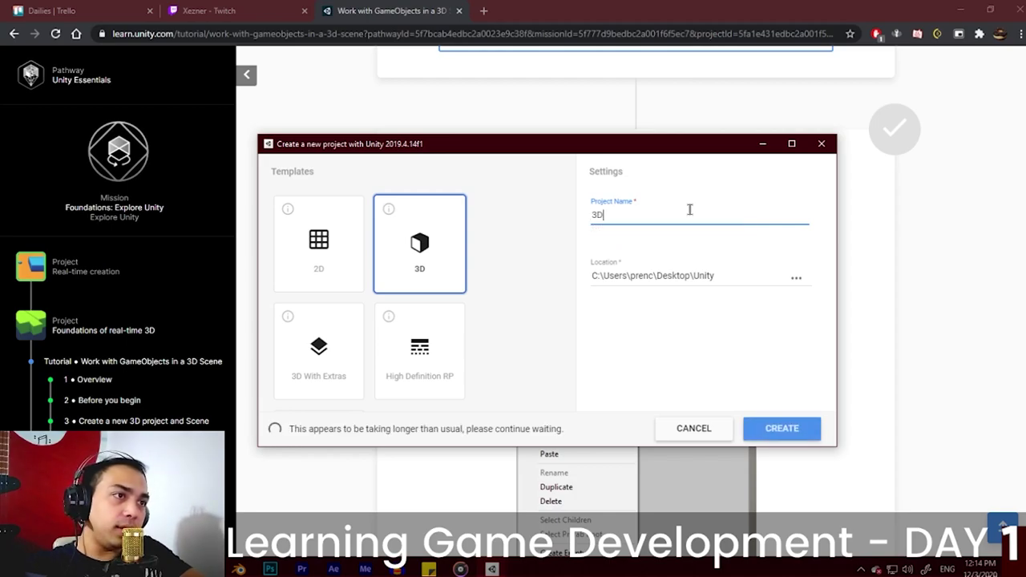
pyautogui.write(' O')
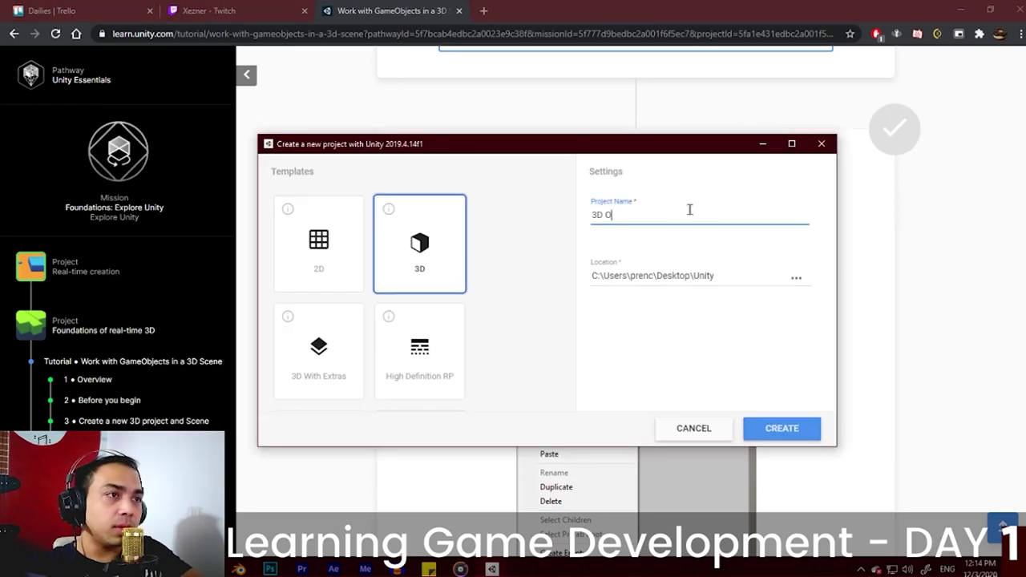
pyautogui.write('bject')
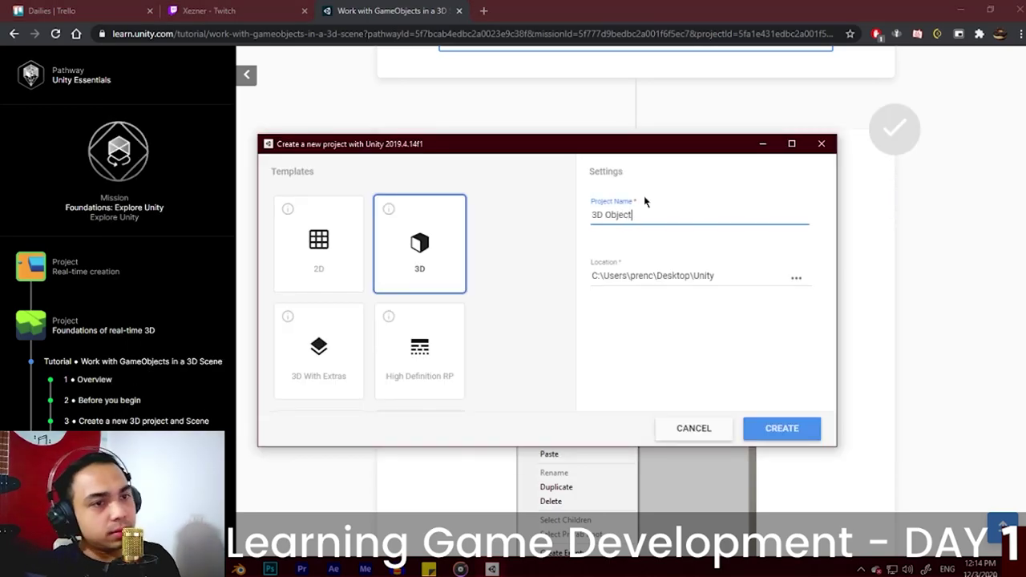
pyautogui.click(790, 427)
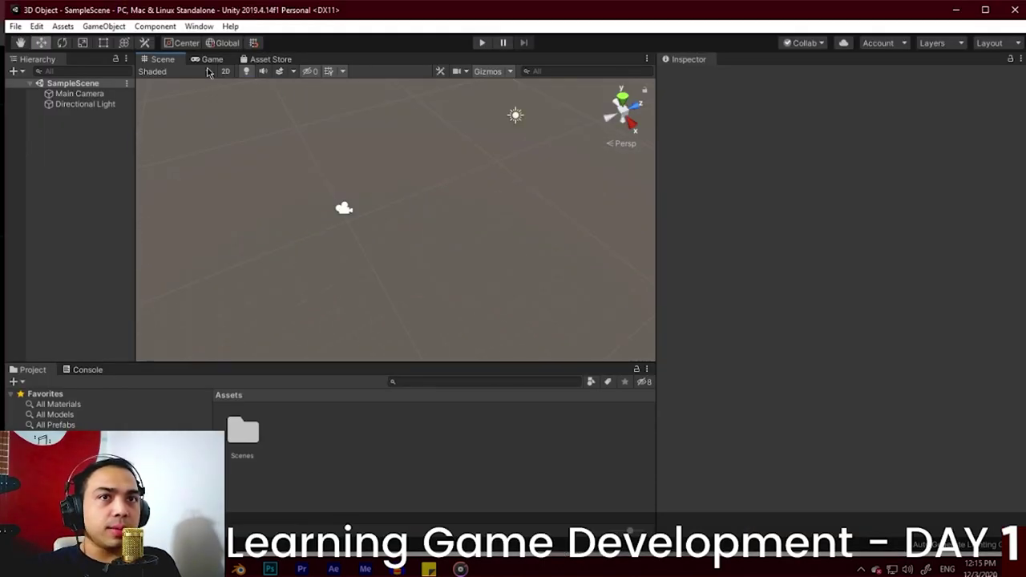
# Step: Add a Cube primitive to the SampleScene and bring it fully into view
pyautogui.click(104, 26)
pyautogui.moveTo(118, 69)
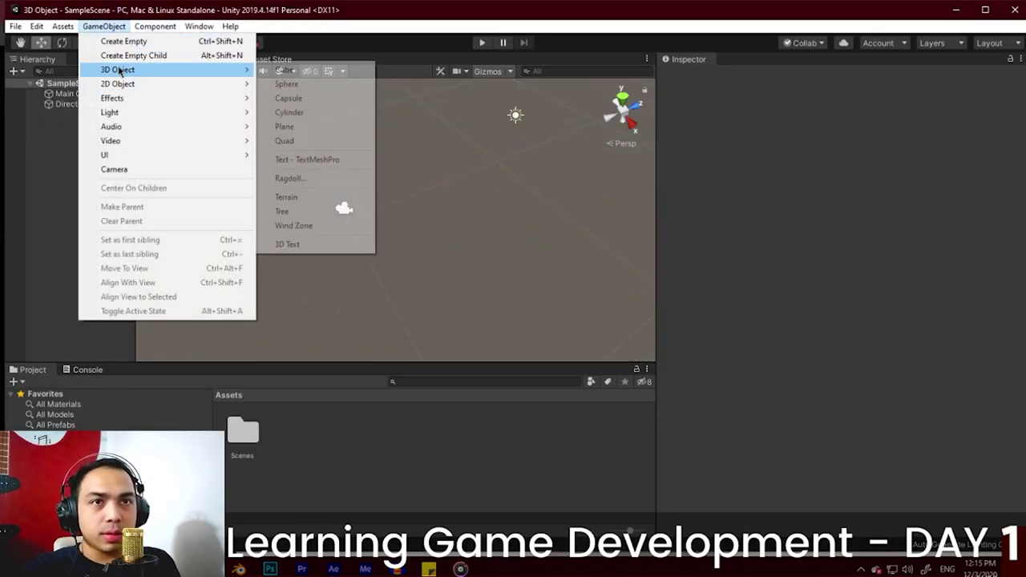
pyautogui.click(303, 67)
pyautogui.scroll(8, 429, 193)
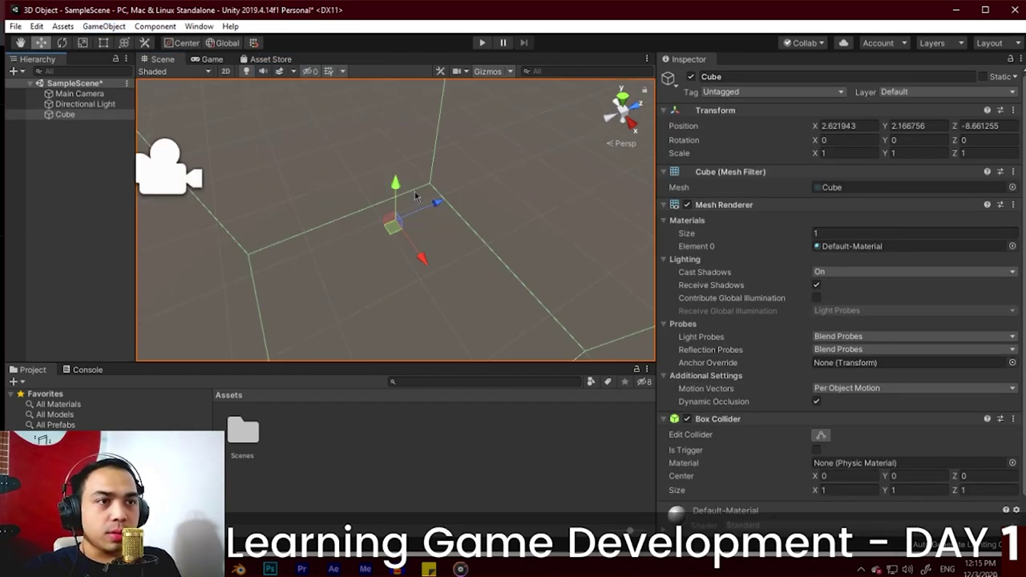
pyautogui.scroll(-4, 425, 192)
pyautogui.moveTo(425, 192); pyautogui.dragTo(490, 210, button='middle')
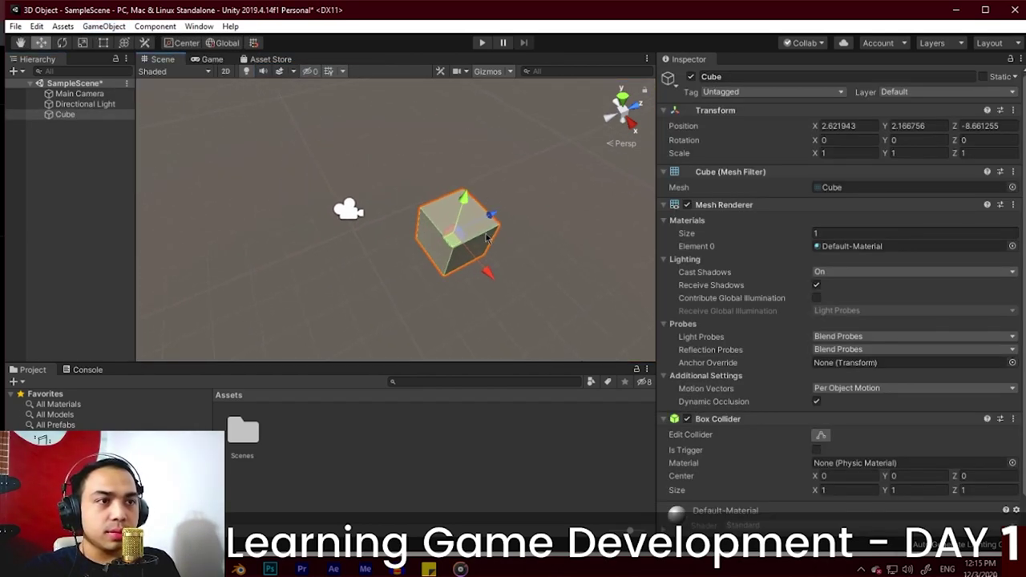
# Step: Stretch the Cube vertically by setting its Y scale to 3
pyautogui.press('f')
pyautogui.keyDown('alt'); pyautogui.moveTo(512, 235); pyautogui.dragTo(241, 152); pyautogui.keyUp('alt')
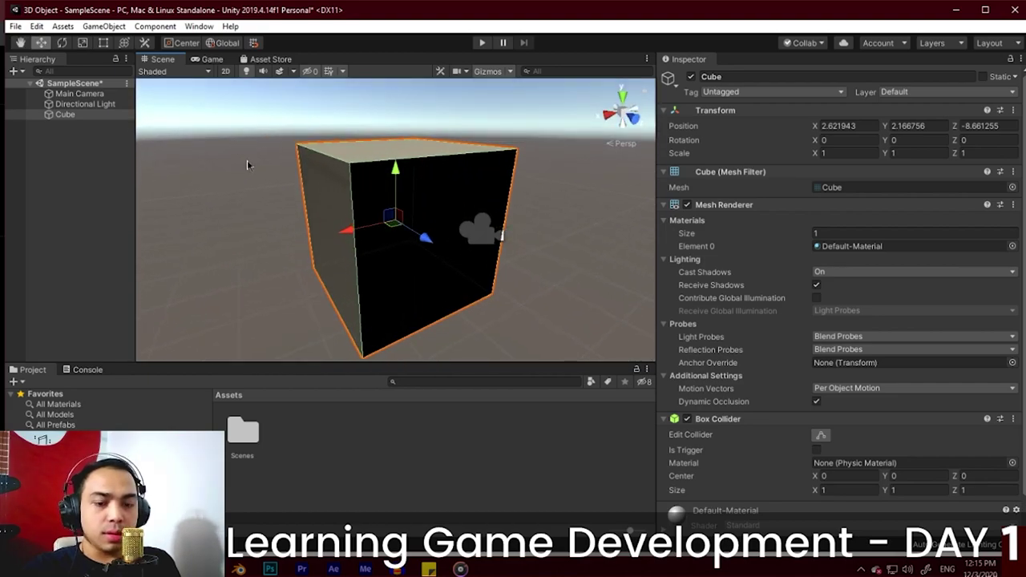
pyautogui.scroll(-5, 480, 228)
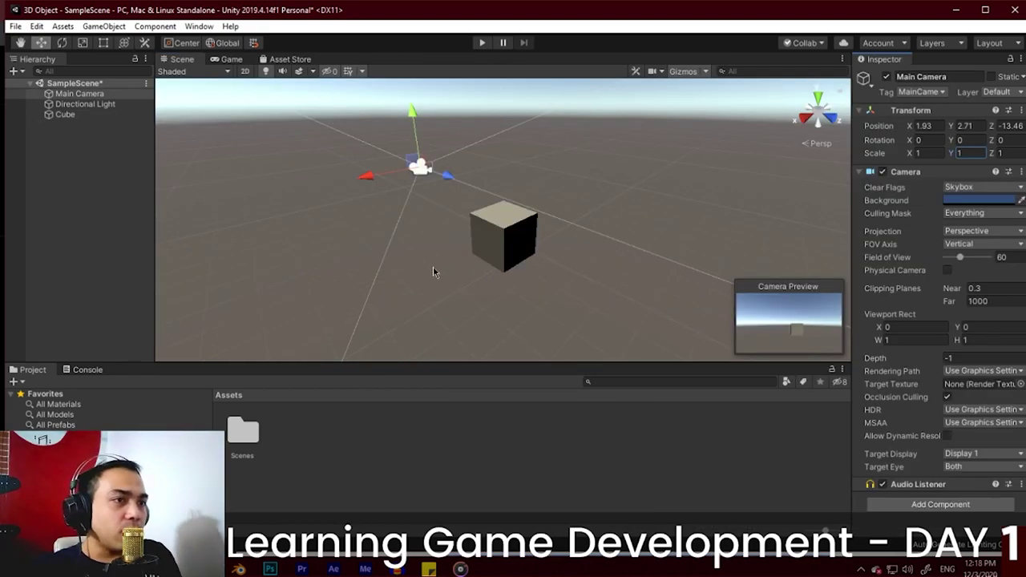
pyautogui.click(487, 259)
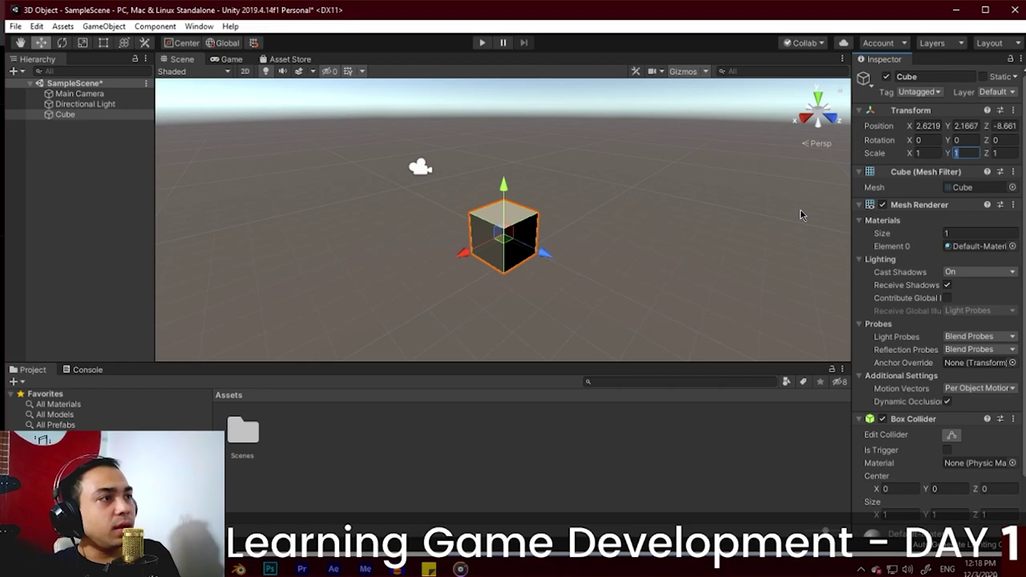
pyautogui.write('2')
pyautogui.press('BackSpace')
pyautogui.write('3')
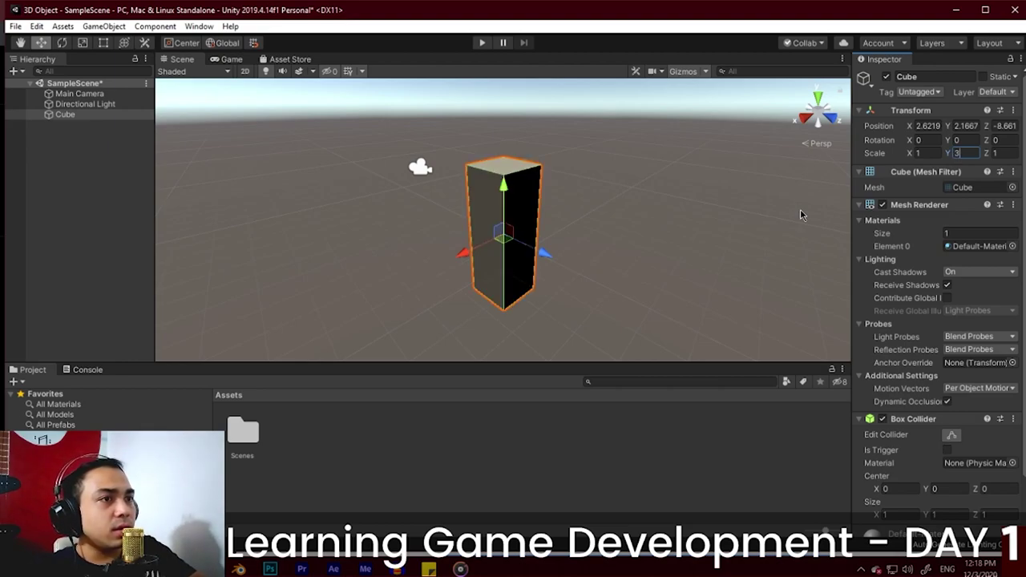
pyautogui.press('BackSpace')
pyautogui.write('4')
pyautogui.press('BackSpace')
pyautogui.write('5')
pyautogui.press('BackSpace')
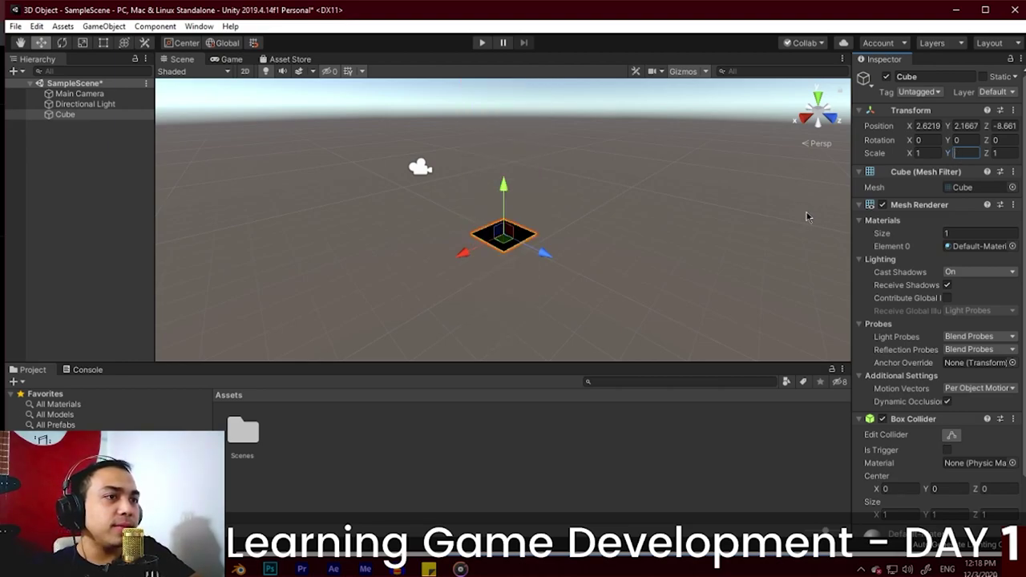
pyautogui.write('3')
pyautogui.click(693, 209)
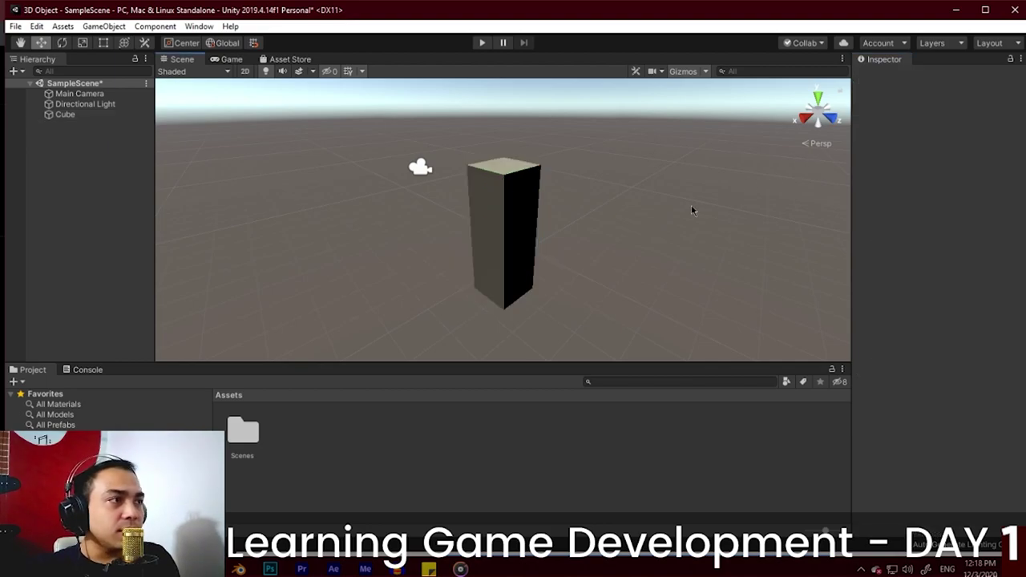
# Step: Add a Sphere primitive as a child of the Cube
pyautogui.click(511, 226)
pyautogui.scroll(3, 511, 226)
pyautogui.moveTo(461, 193); pyautogui.dragTo(535, 185, button='middle')
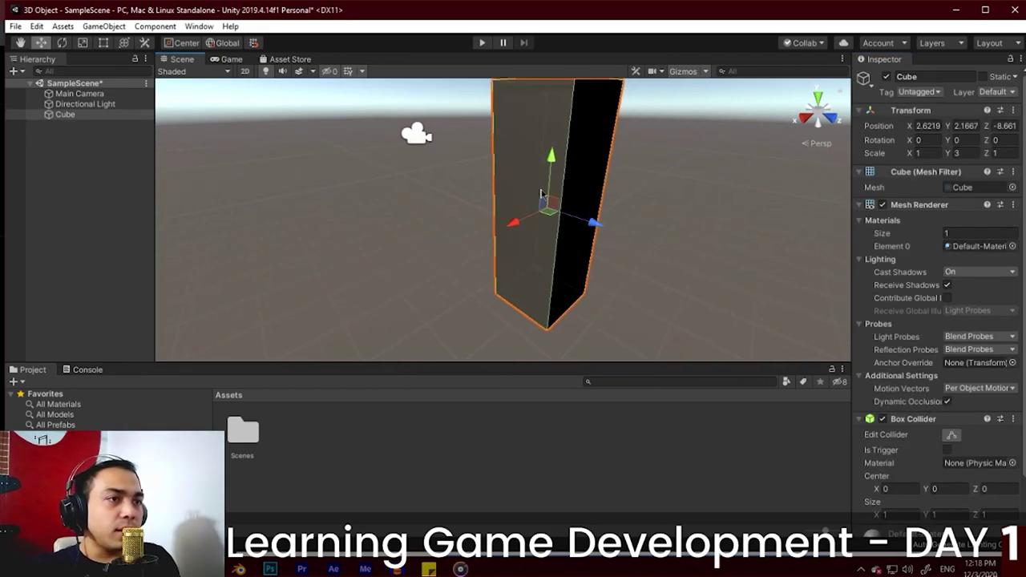
pyautogui.press('f')
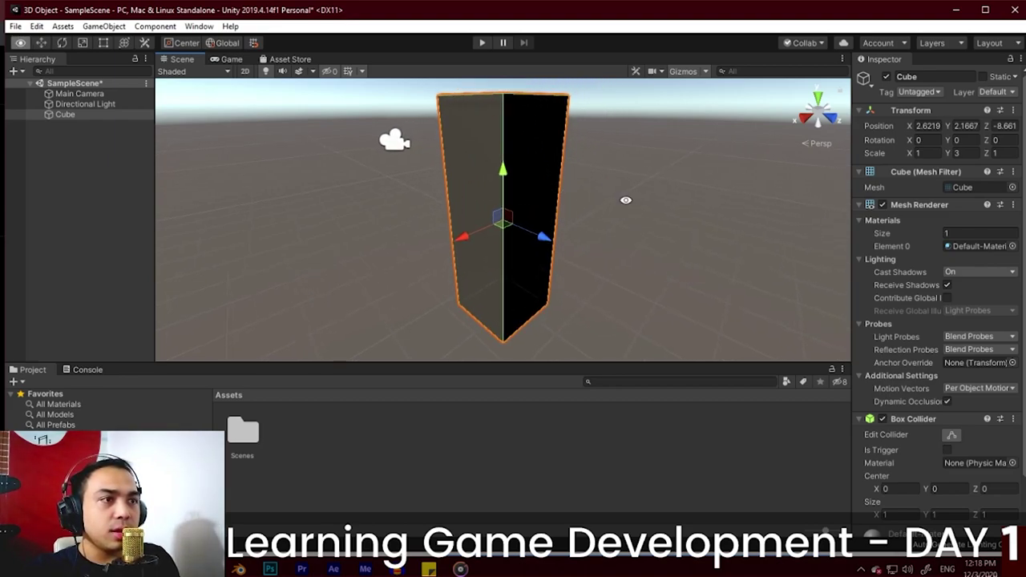
pyautogui.keyDown('alt'); pyautogui.moveTo(626, 199); pyautogui.dragTo(719, 187); pyautogui.keyUp('alt')
pyautogui.hotkey('alt', 'Tab')
pyautogui.hotkey('alt', 'Tab')
pyautogui.rightClick(70, 117)
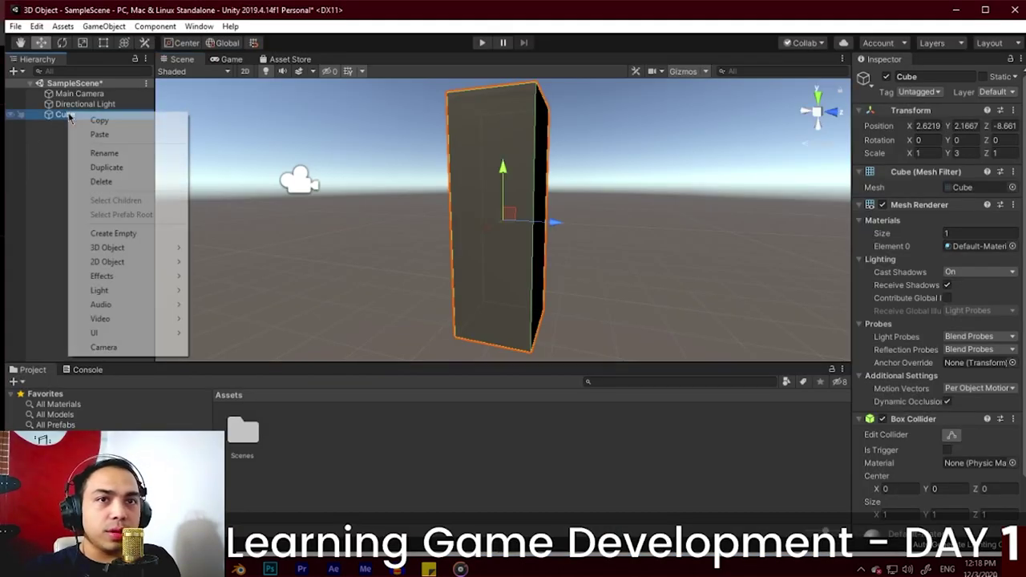
pyautogui.moveTo(133, 250)
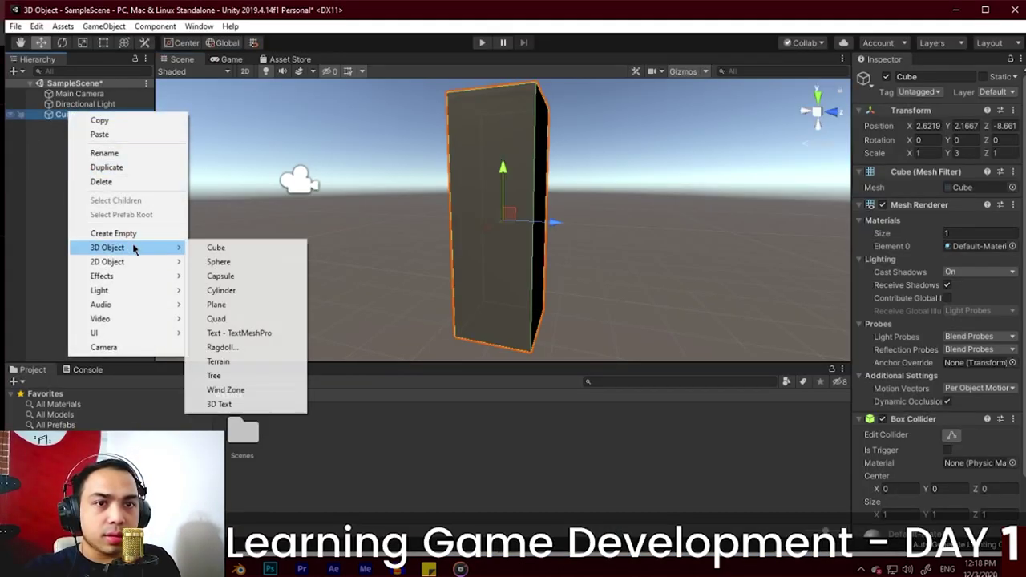
pyautogui.click(218, 262)
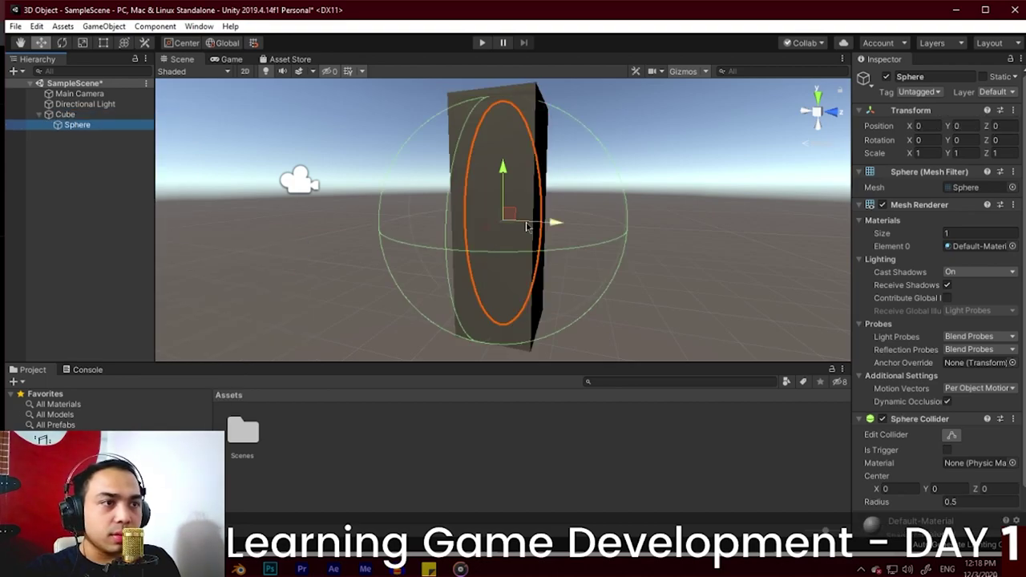
# Step: Move the child Sphere along the Z axis out of the Cube to a Z position of about 1.72
pyautogui.moveTo(547, 227); pyautogui.dragTo(636, 227)
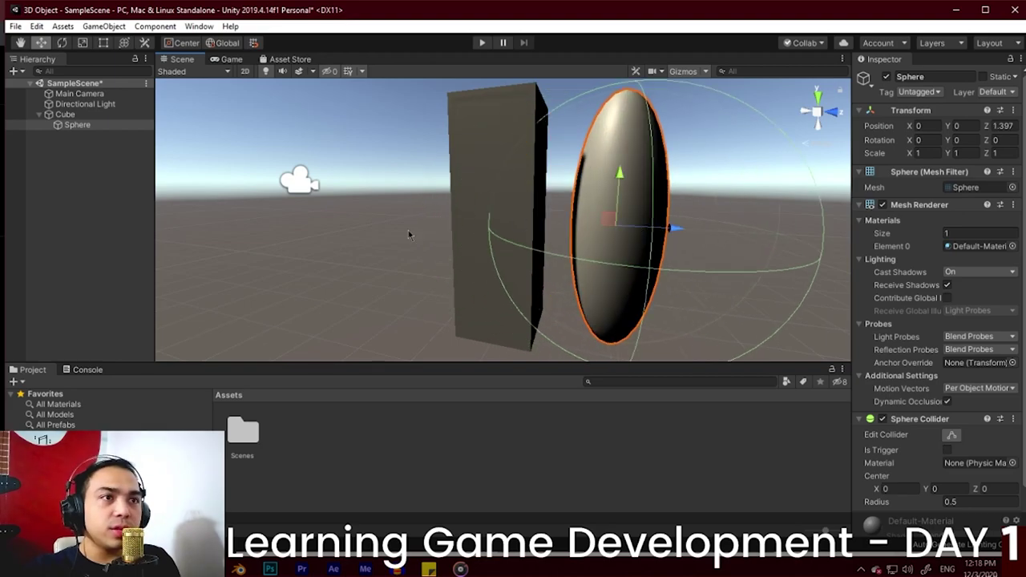
pyautogui.keyDown('alt'); pyautogui.moveTo(409, 234); pyautogui.dragTo(386, 199); pyautogui.keyUp('alt')
pyautogui.moveTo(450, 216); pyautogui.dragTo(373, 259)
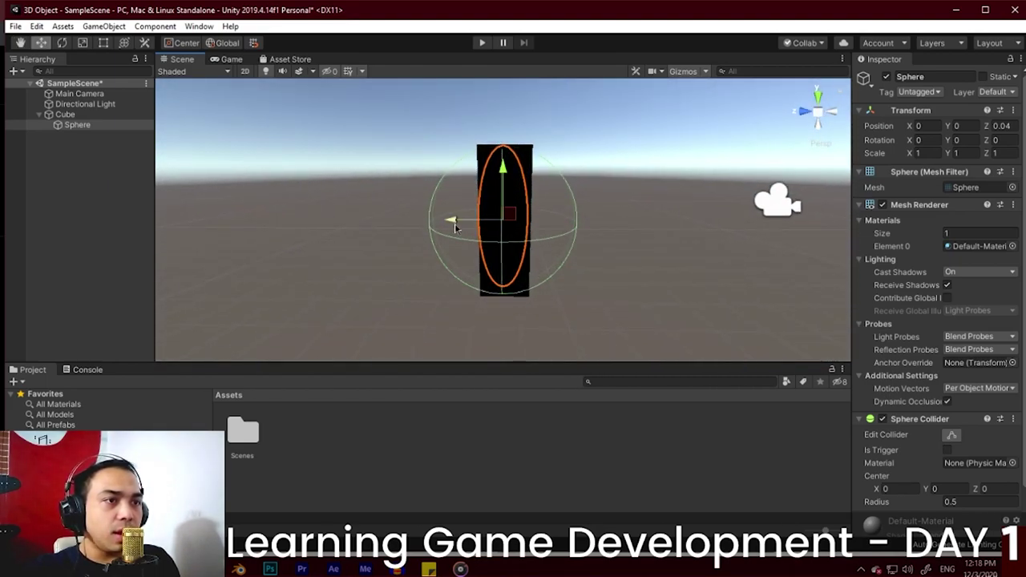
pyautogui.moveTo(454, 228); pyautogui.dragTo(383, 221)
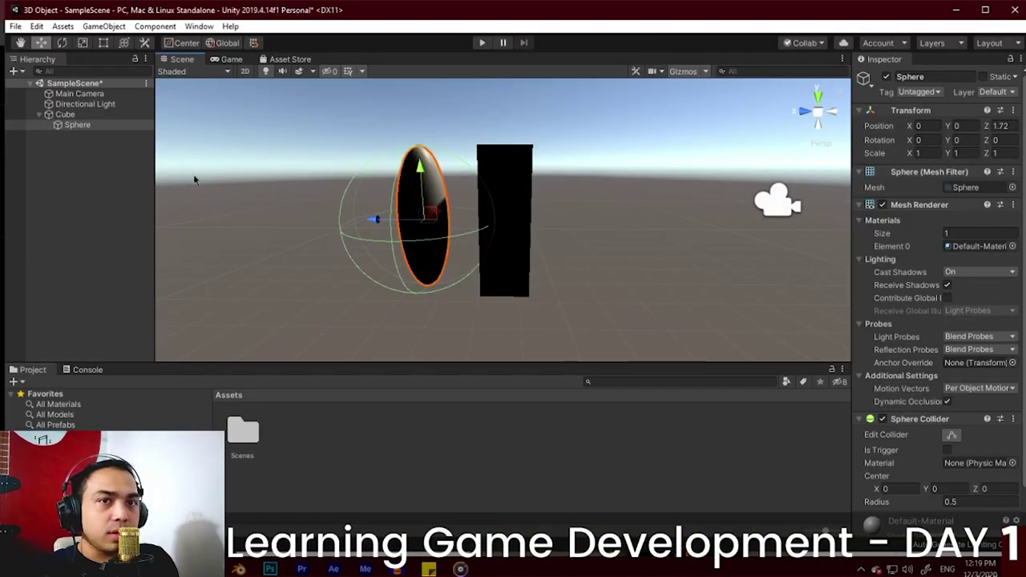
# Step: Move the parent Cube along Z to about -9.62 and nudge the child Sphere slightly closer to it
pyautogui.click(65, 115)
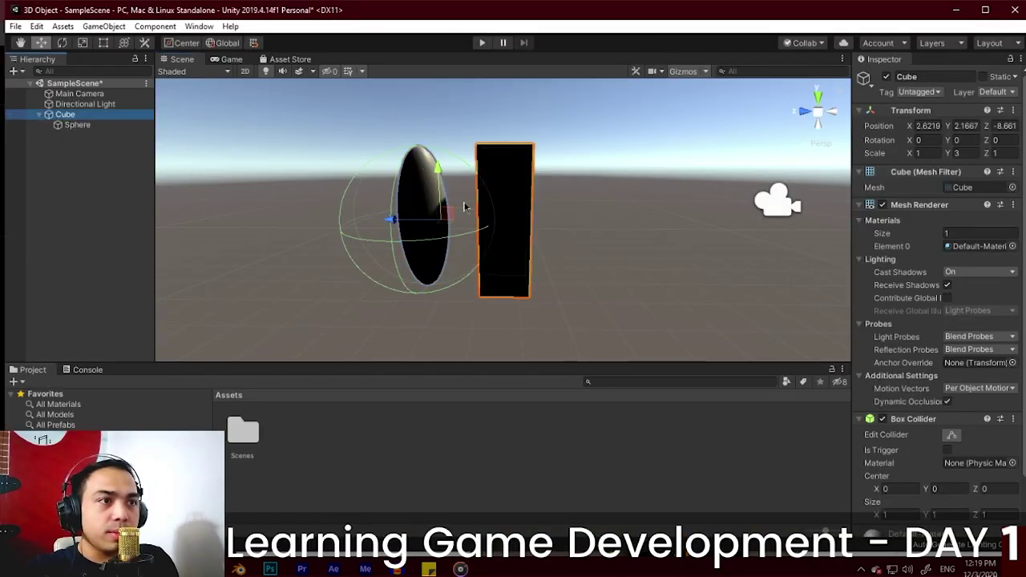
pyautogui.moveTo(391, 222); pyautogui.dragTo(435, 217)
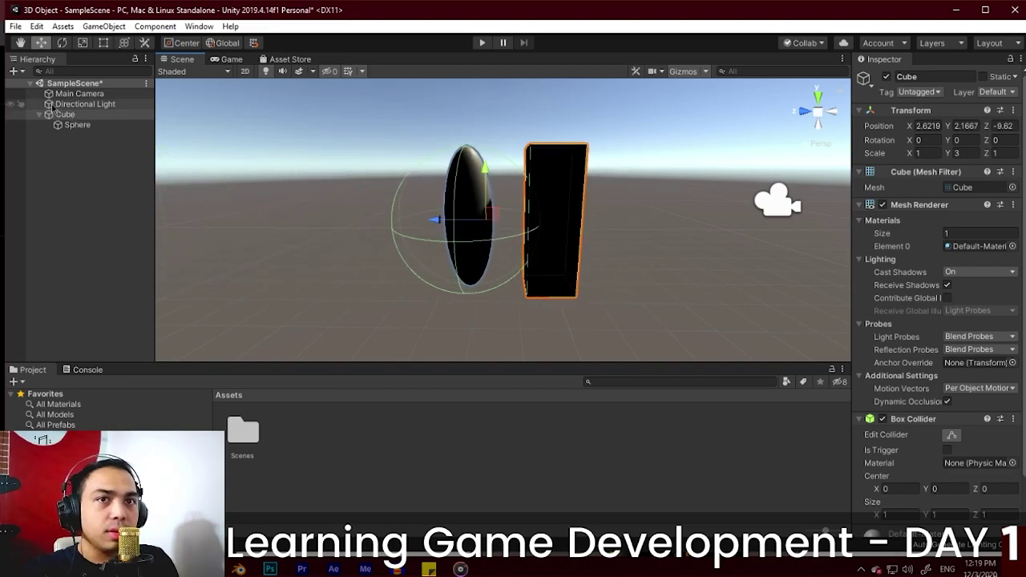
pyautogui.click(75, 126)
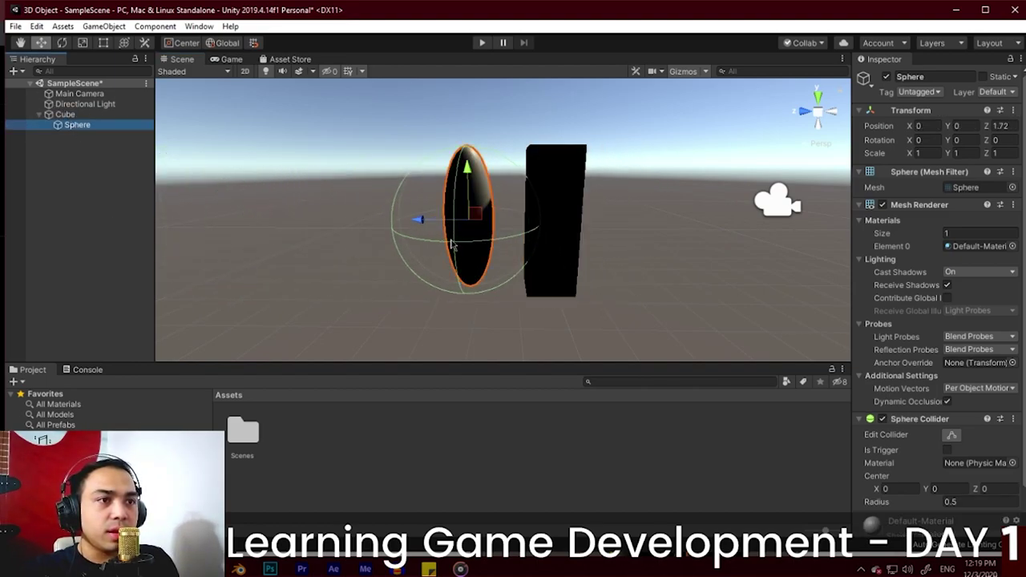
pyautogui.moveTo(424, 227)
pyautogui.mouseDown()
pyautogui.moveTo(137, 222)
pyautogui.moveTo(348, 237)
pyautogui.moveTo(384, 222)
pyautogui.moveTo(432, 225)
pyautogui.mouseUp()
pyautogui.click(65, 114)
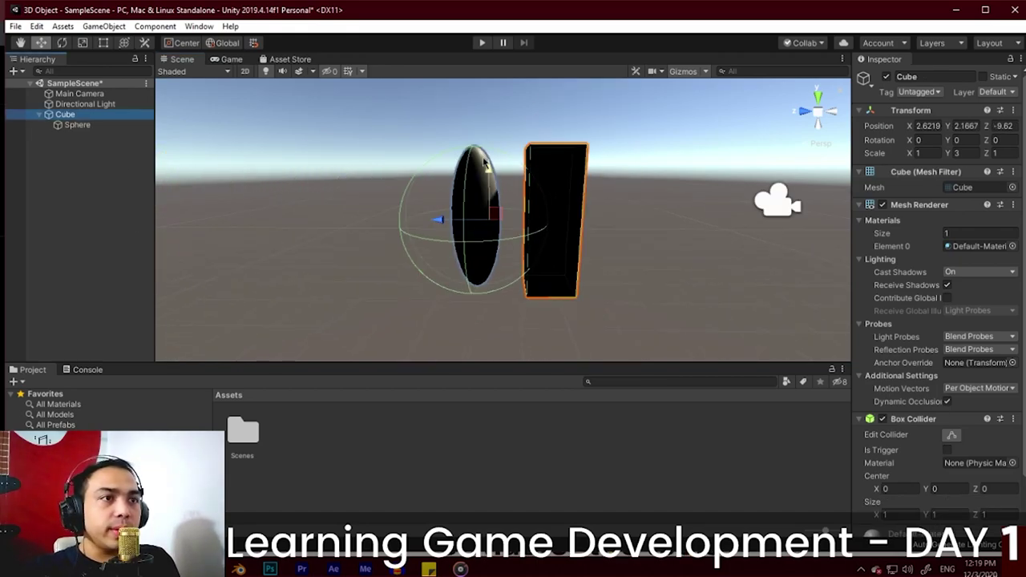
pyautogui.moveTo(488, 142); pyautogui.dragTo(490, 150, button='middle')
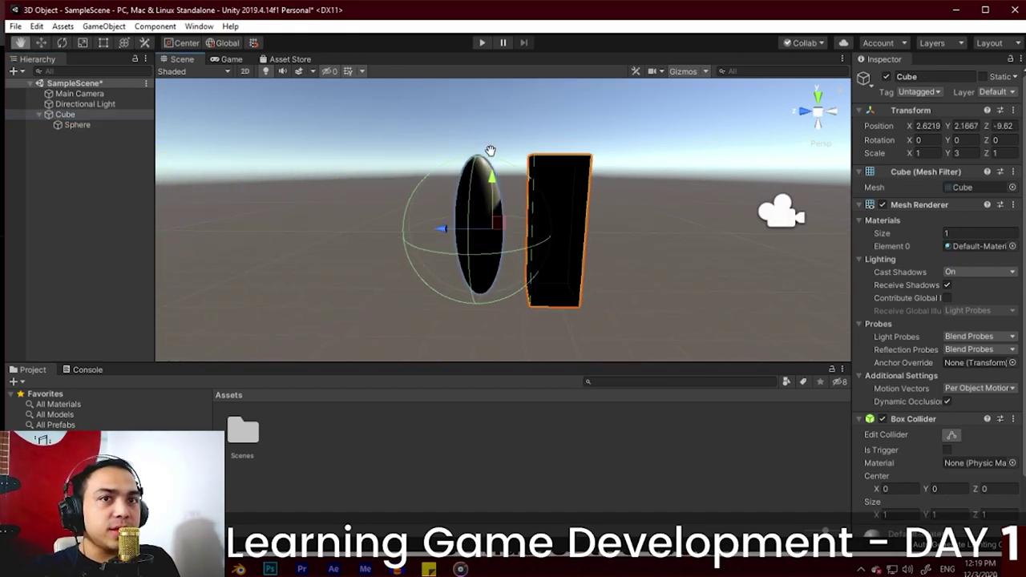
# Step: Unparent the Sphere from the Cube and move the Cube alone along Z to about -9.24
pyautogui.click(80, 126)
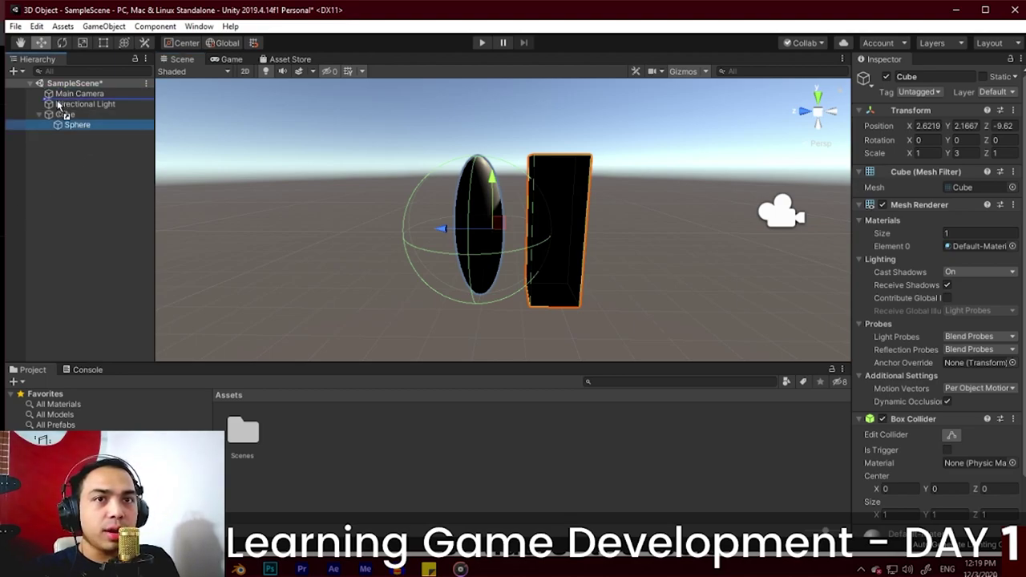
pyautogui.moveTo(68, 115); pyautogui.dragTo(69, 116)
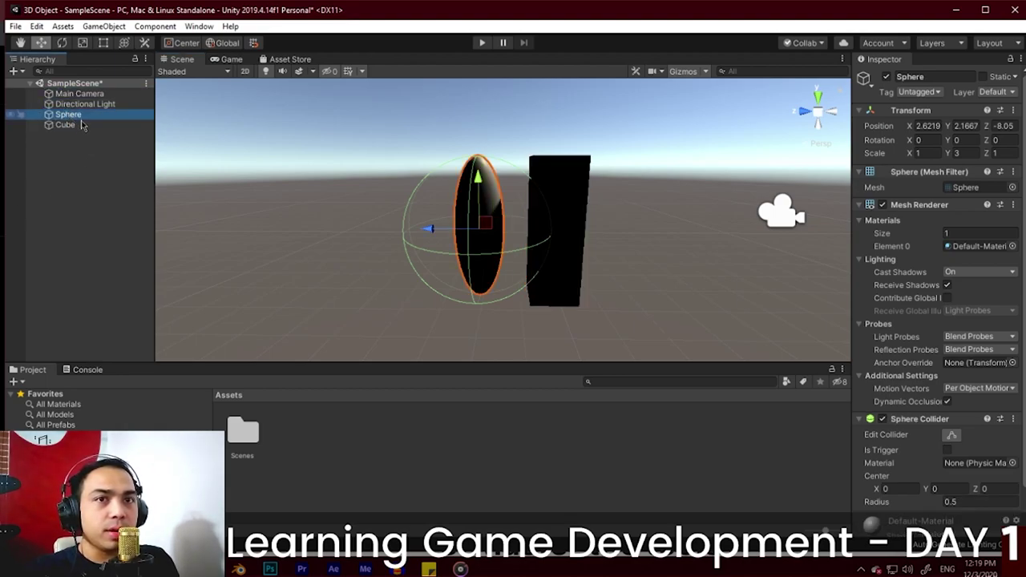
pyautogui.click(80, 125)
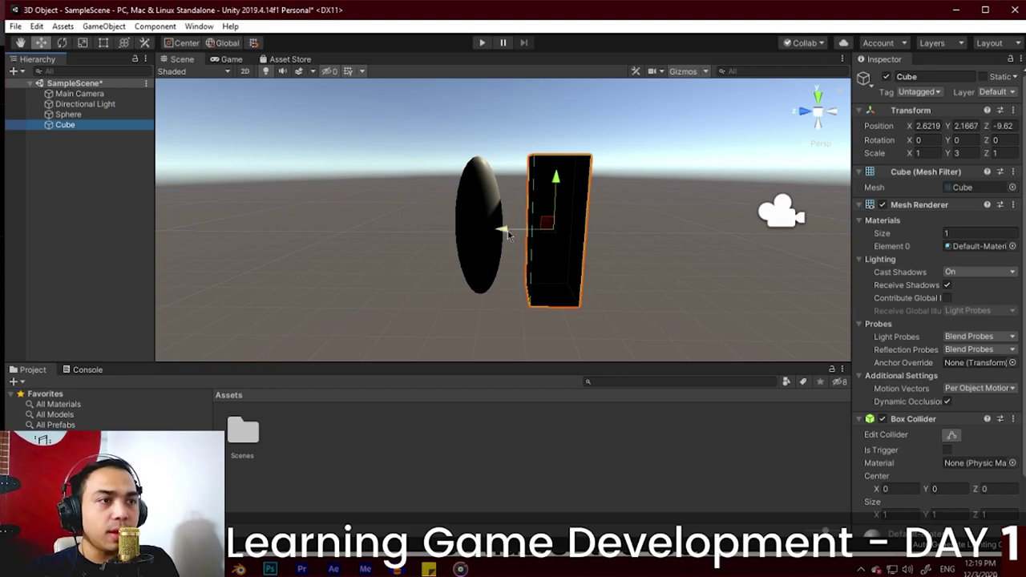
pyautogui.moveTo(506, 233)
pyautogui.mouseDown()
pyautogui.moveTo(517, 233)
pyautogui.moveTo(433, 234)
pyautogui.moveTo(491, 233)
pyautogui.mouseUp()
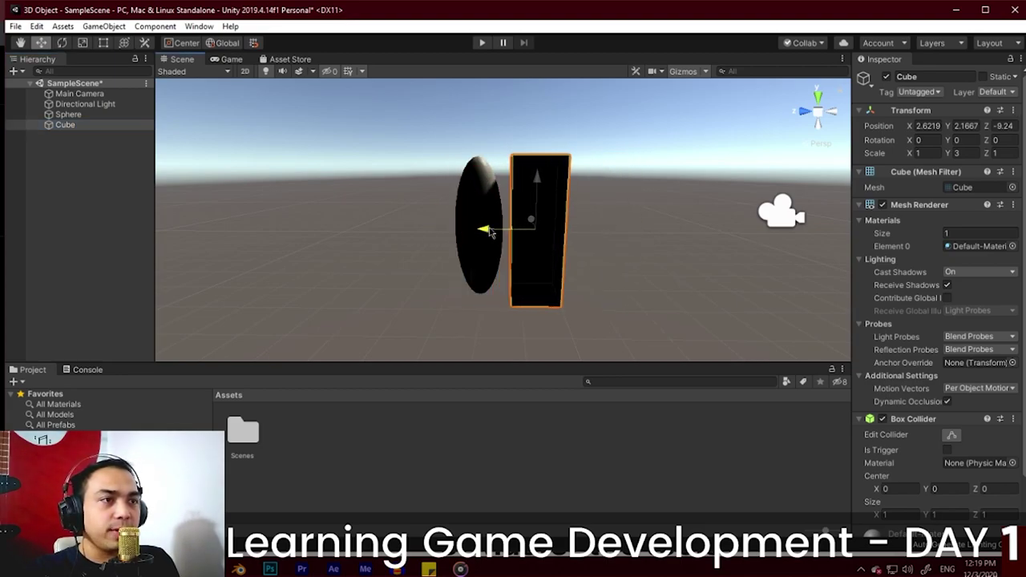
# Step: Select the separate Sphere and Cube together and shift both slightly along the Z axis
pyautogui.click(69, 114)
pyautogui.keyDown('ctrl'); pyautogui.click(69, 126); pyautogui.keyUp('ctrl')
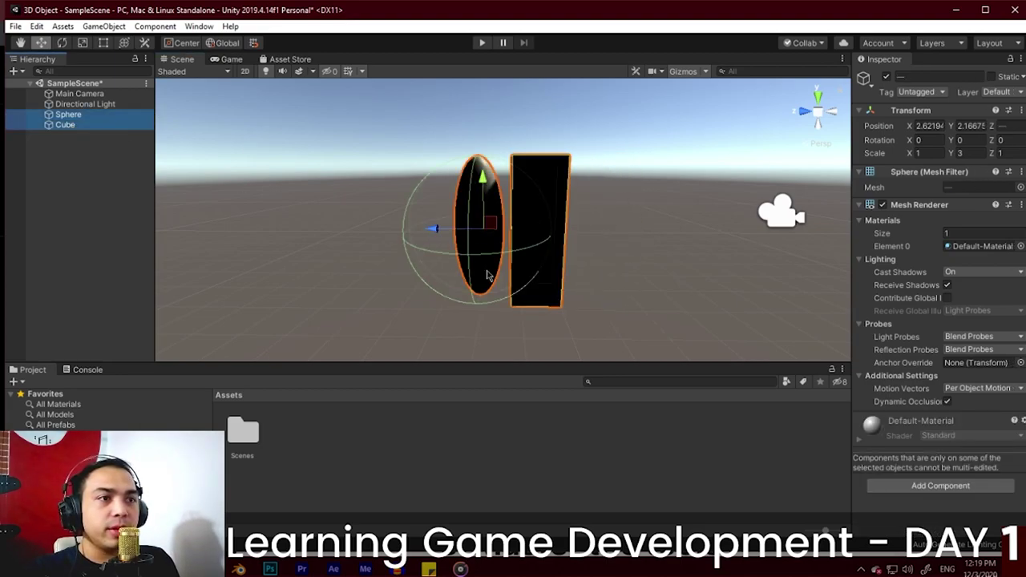
pyautogui.click(76, 151)
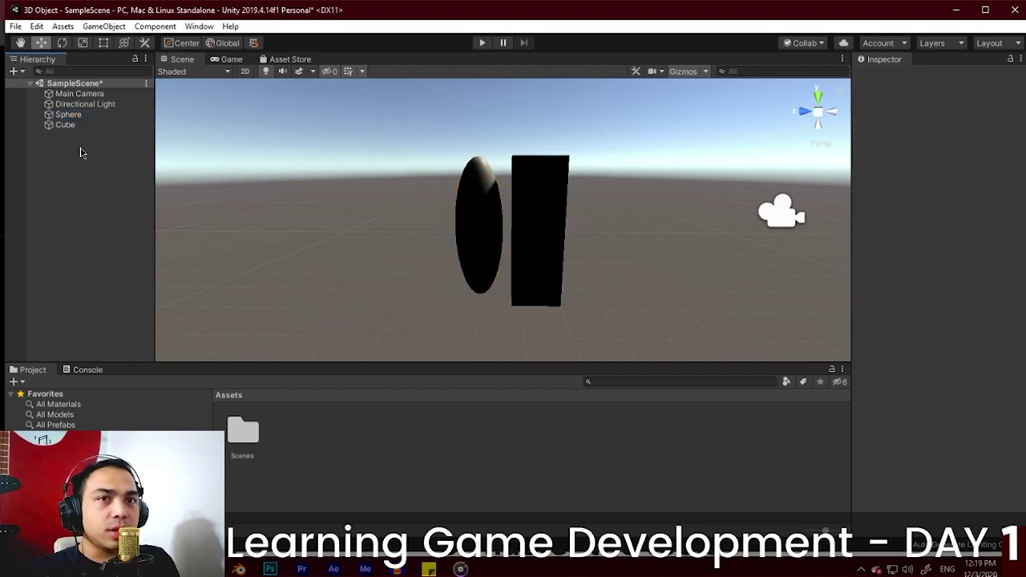
pyautogui.click(68, 115)
pyautogui.keyDown('ctrl'); pyautogui.click(64, 125); pyautogui.keyUp('ctrl')
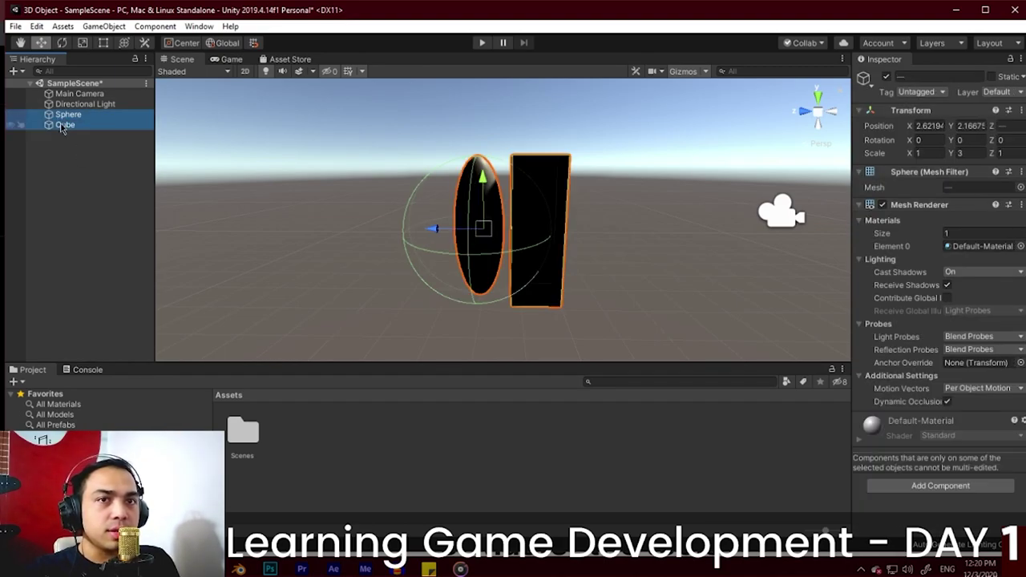
pyautogui.moveTo(431, 232); pyautogui.dragTo(441, 270)
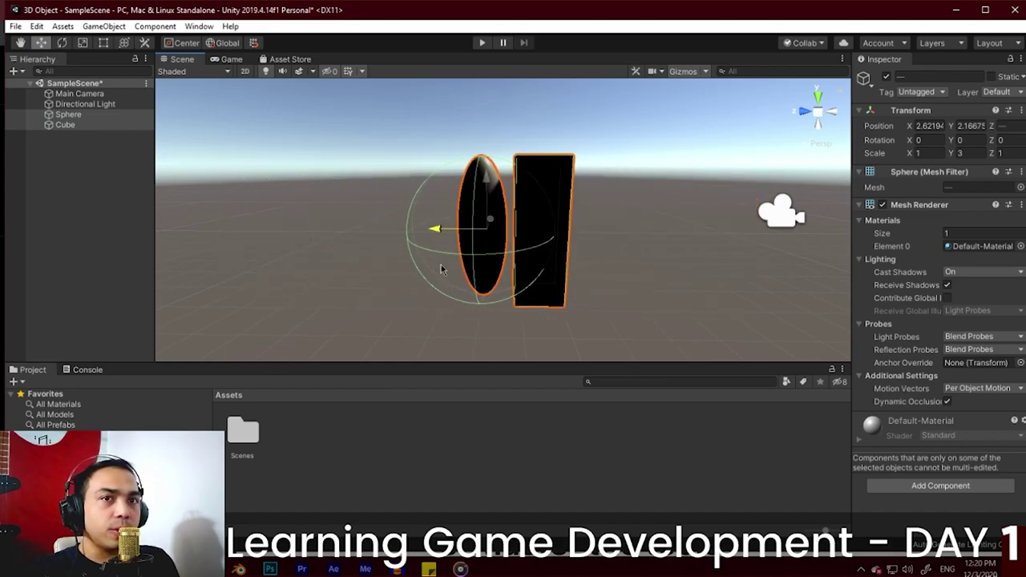
# Step: Make the Sphere a child of the Cube again
pyautogui.click(133, 241)
pyautogui.moveTo(68, 114)
pyautogui.mouseDown()
pyautogui.moveTo(74, 134)
pyautogui.moveTo(67, 126)
pyautogui.mouseUp()
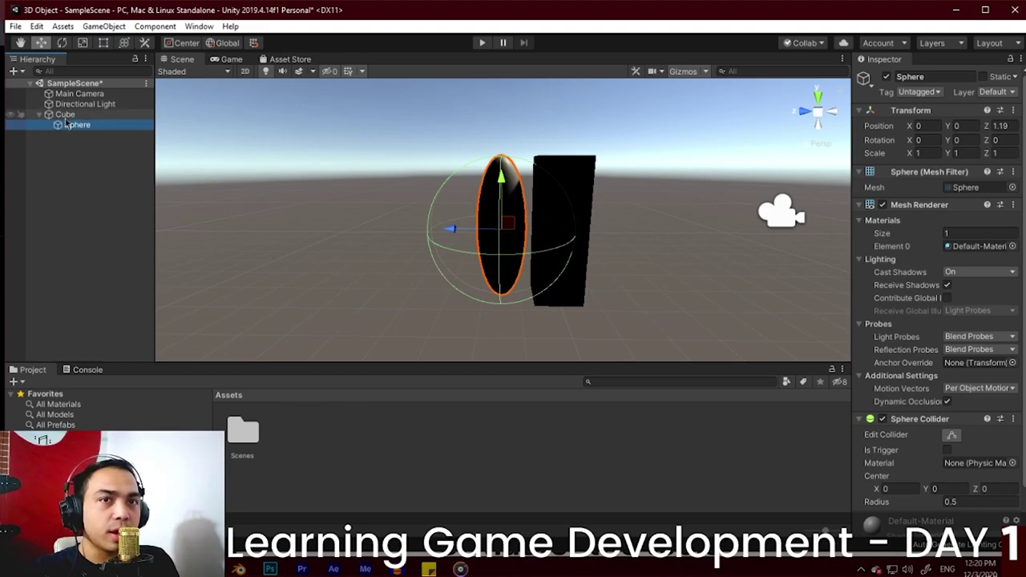
pyautogui.moveTo(343, 164)
pyautogui.mouseDown(button='middle')
pyautogui.moveTo(353, 183)
pyautogui.moveTo(335, 176)
pyautogui.mouseUp(button='middle')
pyautogui.keyDown('alt'); pyautogui.moveTo(335, 176); pyautogui.dragTo(184, 153); pyautogui.keyUp('alt')
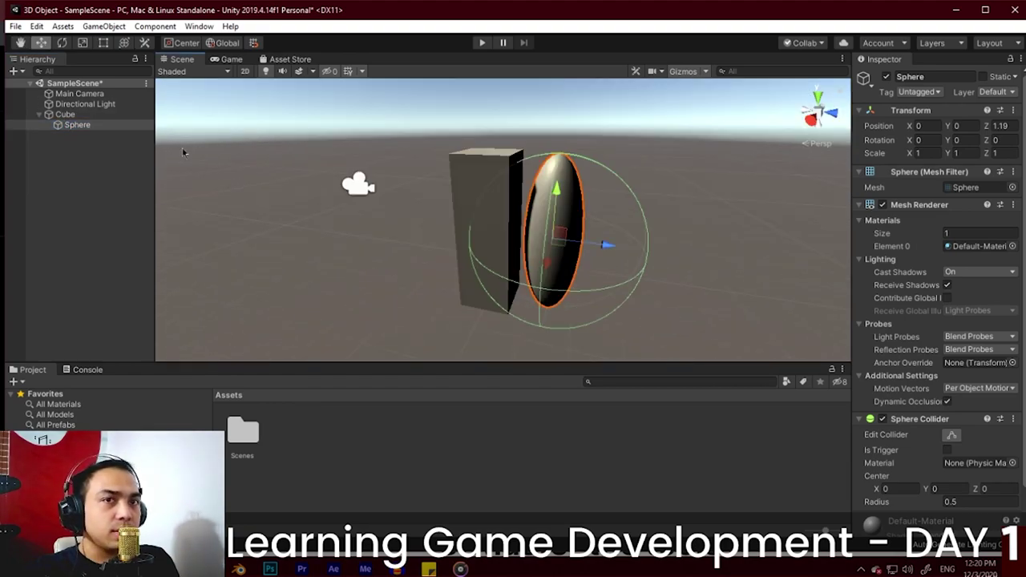
# Step: Move the Cube and its child Sphere together along Z, placing the Cube at about -10.91
pyautogui.click(66, 115)
pyautogui.keyDown('shift'); pyautogui.click(74, 125); pyautogui.keyUp('shift')
pyautogui.moveTo(600, 244); pyautogui.dragTo(162, 216)
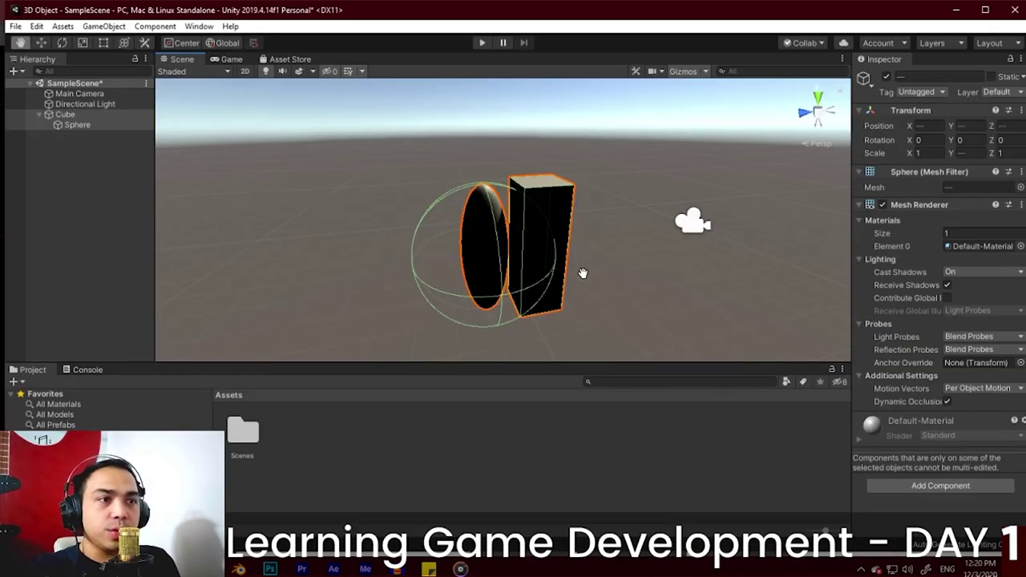
pyautogui.moveTo(584, 270); pyautogui.dragTo(633, 256)
pyautogui.press('w')
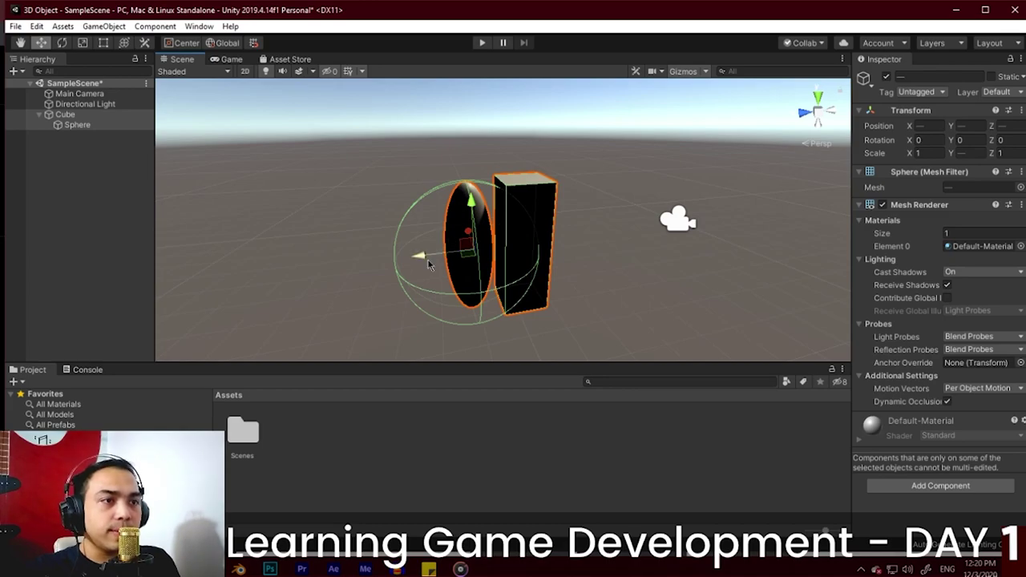
pyautogui.moveTo(426, 260); pyautogui.dragTo(332, 268)
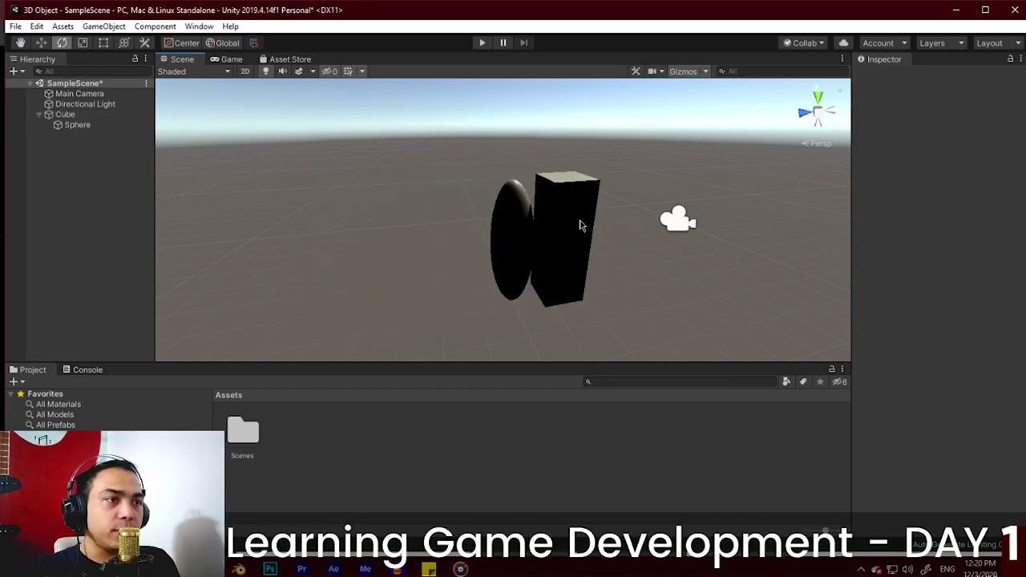
# Step: Rotate the Cube about Z to about -11.9 degrees and stretch its Y scale to about 8.06
pyautogui.click(580, 225)
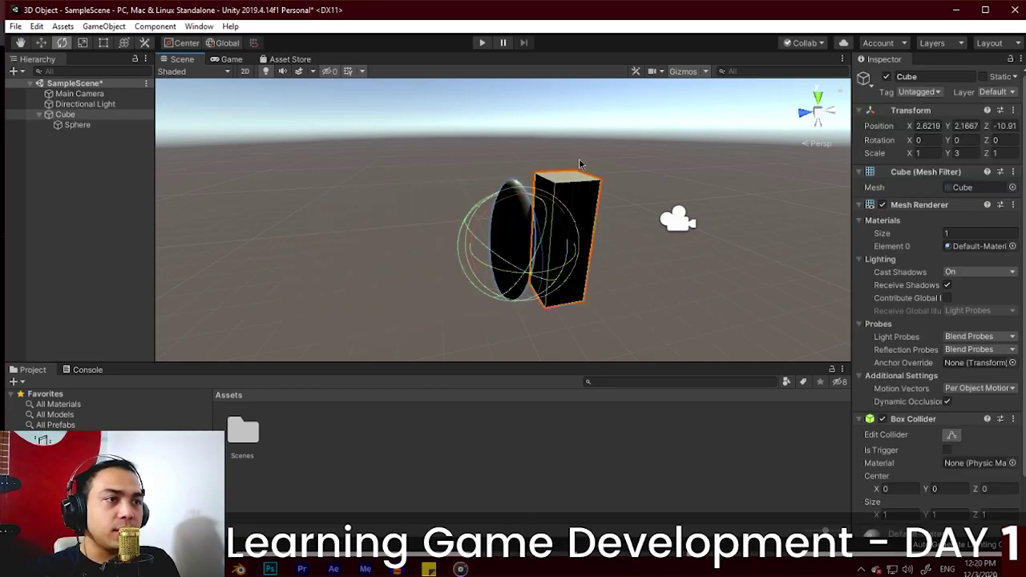
pyautogui.moveTo(544, 245); pyautogui.dragTo(615, 205)
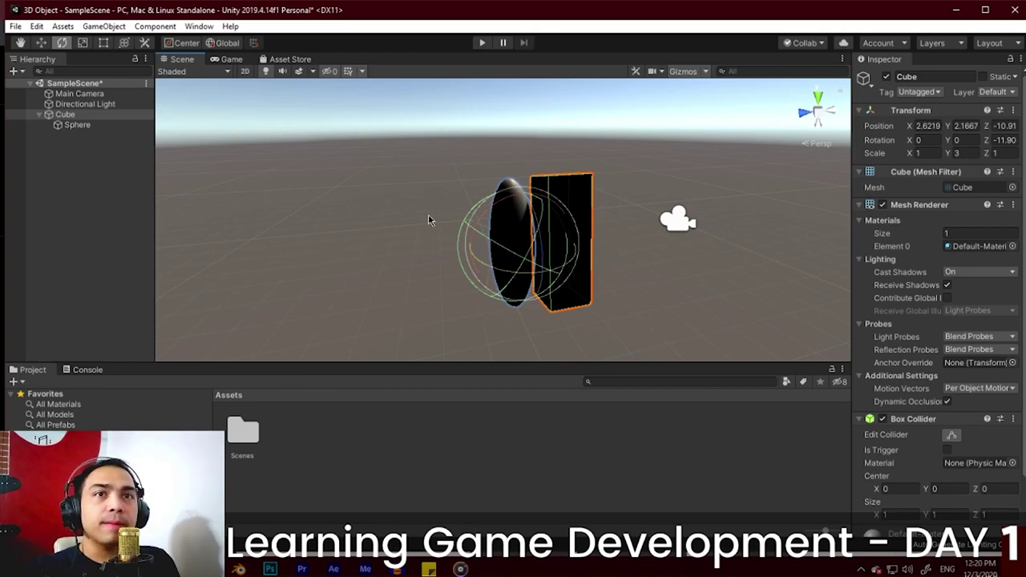
pyautogui.click(83, 44)
pyautogui.moveTo(522, 202); pyautogui.dragTo(506, 101)
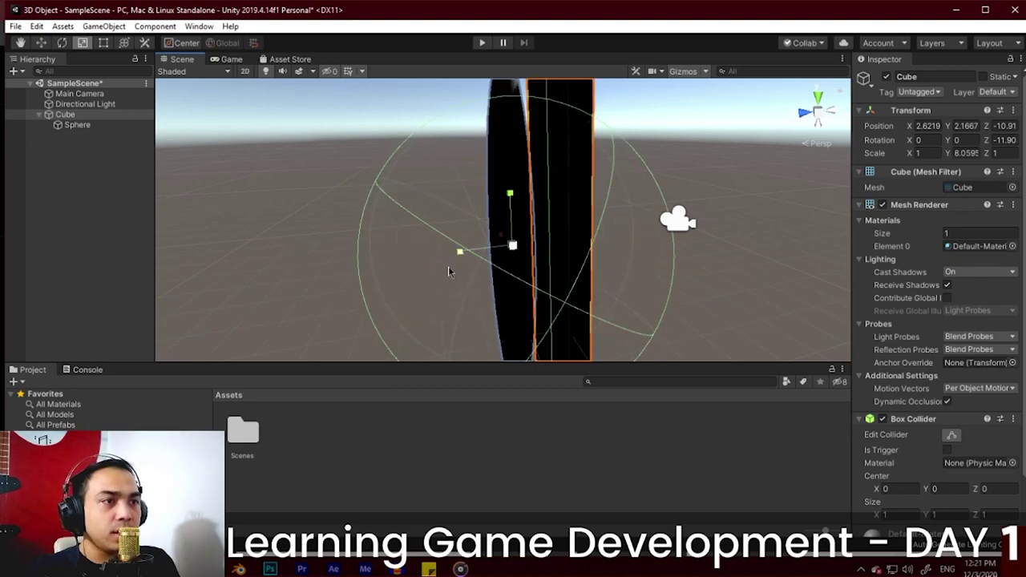
# Step: Try another stretch of the Cube, and undo it together with the earlier Y stretch
pyautogui.moveTo(460, 255); pyautogui.dragTo(395, 256)
pyautogui.hotkey('ctrl', 'z')
pyautogui.hotkey('ctrl', 'z')
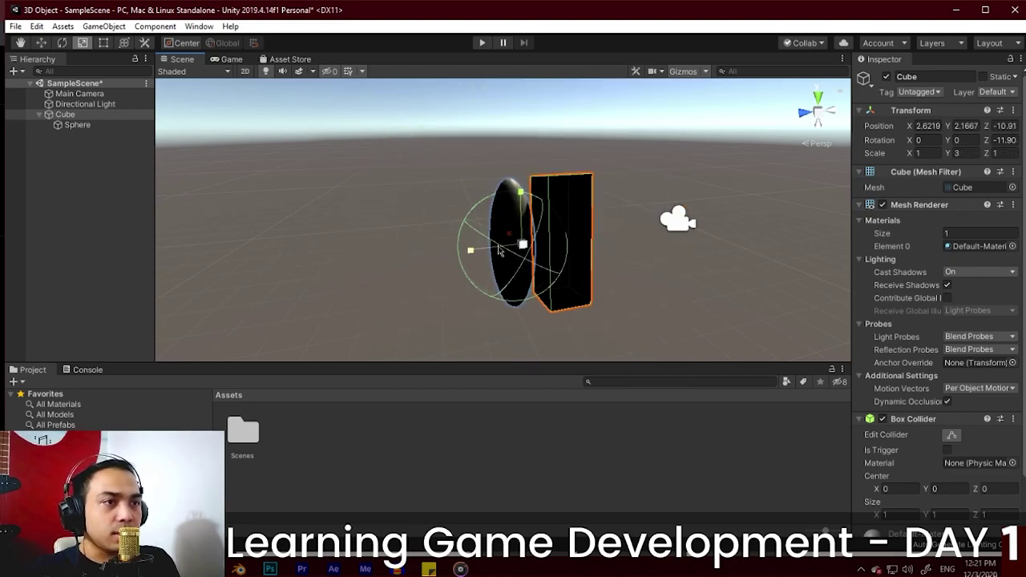
# Step: Experiment with the Cube's width using the Scale tool, leaving its X scale at about 0.74
pyautogui.moveTo(438, 229); pyautogui.dragTo(476, 228, button='middle')
pyautogui.keyDown('alt'); pyautogui.moveTo(476, 228); pyautogui.dragTo(629, 265); pyautogui.keyUp('alt')
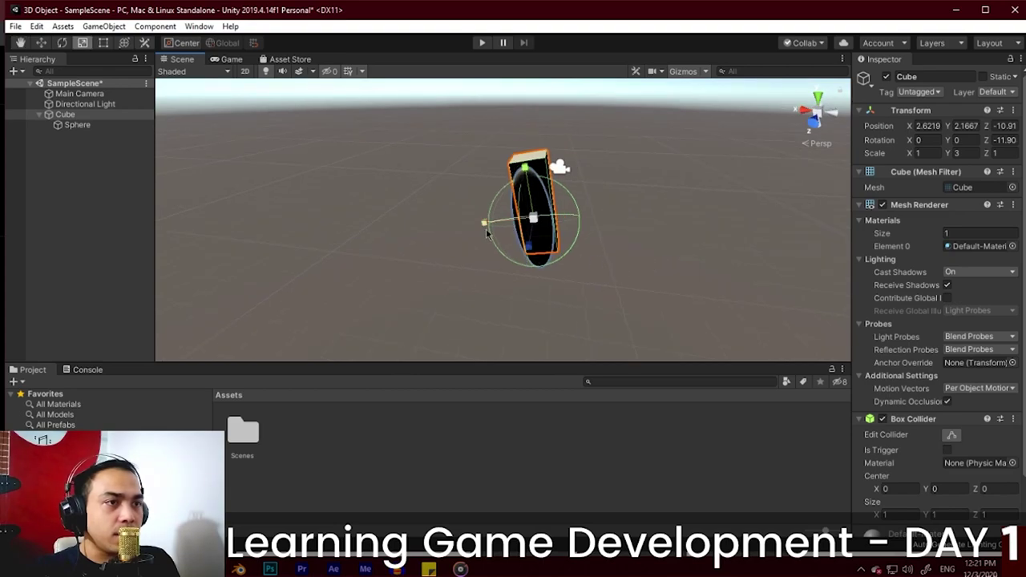
pyautogui.moveTo(486, 233); pyautogui.dragTo(633, 181)
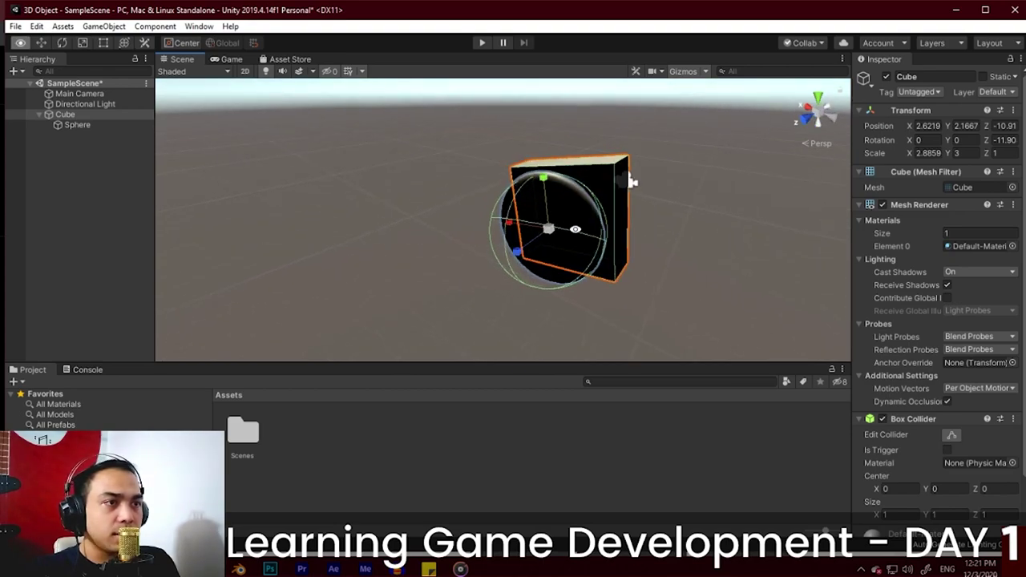
pyautogui.keyDown('alt'); pyautogui.moveTo(574, 229); pyautogui.dragTo(548, 236); pyautogui.keyUp('alt')
pyautogui.press('t')
pyautogui.keyDown('alt'); pyautogui.moveTo(664, 280); pyautogui.dragTo(710, 317); pyautogui.keyUp('alt')
pyautogui.hotkey('ctrl', 'z')
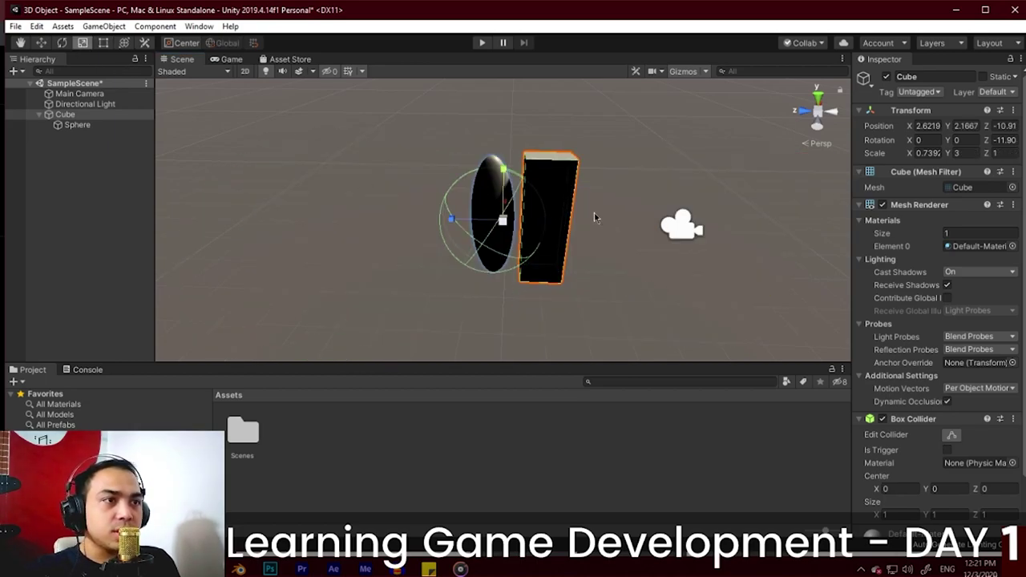
# Step: Try shrinking the Cube's Y scale to about 2.06, undo it, and try resizing the Cube with the Rect tool
pyautogui.moveTo(502, 170)
pyautogui.mouseDown()
pyautogui.moveTo(499, 92)
pyautogui.moveTo(490, 216)
pyautogui.moveTo(511, 178)
pyautogui.moveTo(505, 94)
pyautogui.moveTo(514, 187)
pyautogui.mouseUp()
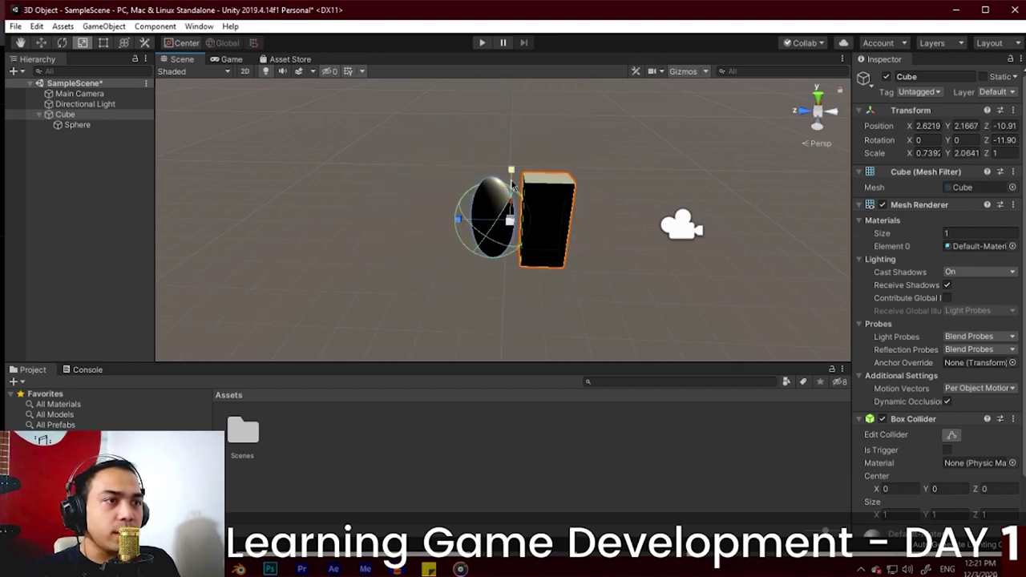
pyautogui.hotkey('ctrl', 'z')
pyautogui.press('t')
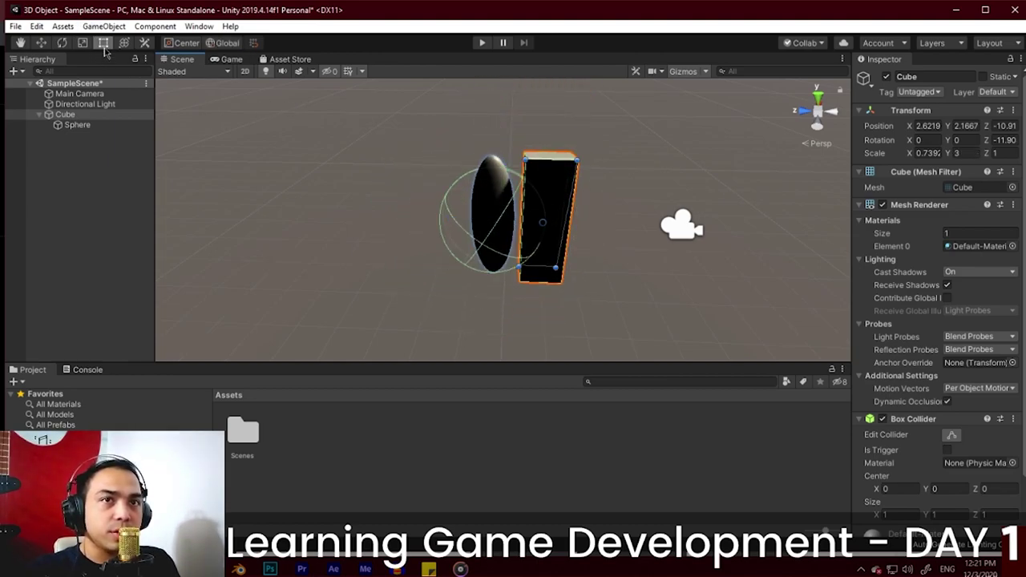
pyautogui.moveTo(557, 268); pyautogui.dragTo(580, 279)
pyautogui.keyDown('alt'); pyautogui.moveTo(396, 269); pyautogui.dragTo(870, 278); pyautogui.keyUp('alt')
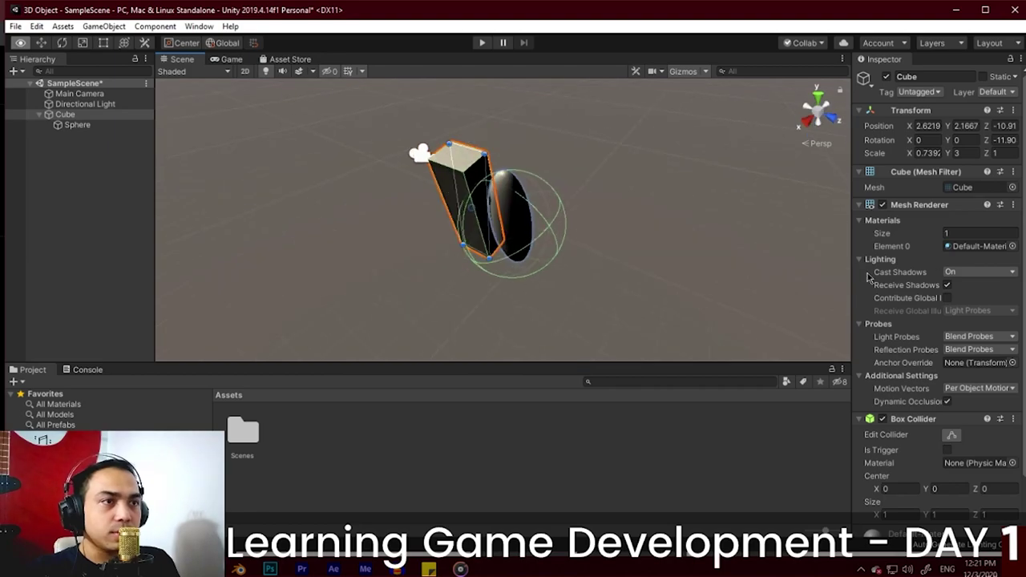
pyautogui.keyDown('alt'); pyautogui.moveTo(513, 238); pyautogui.dragTo(333, 122); pyautogui.keyUp('alt')
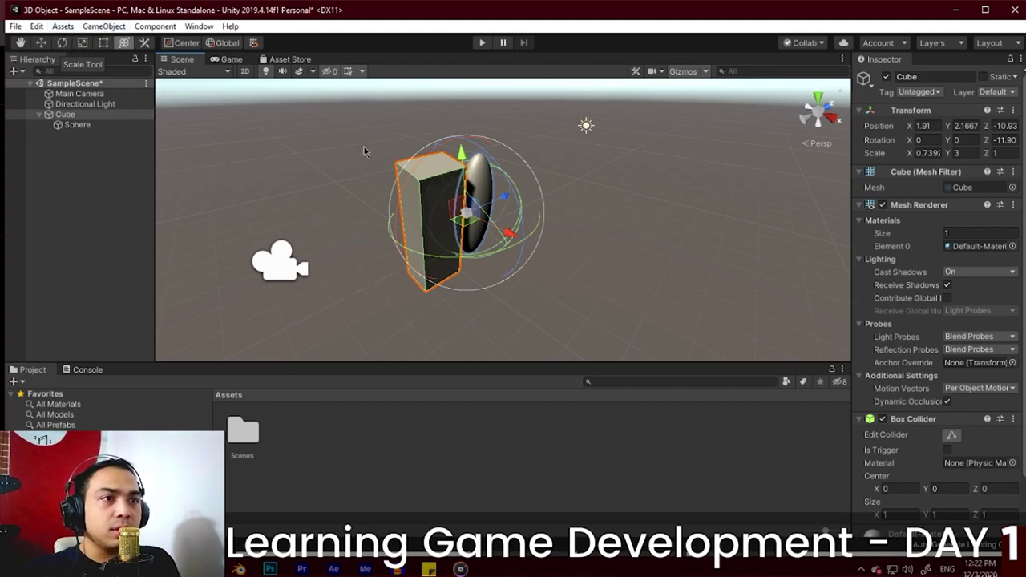
# Step: Move the Cube with the combined Transform tool to about X 1.21, Y 0.36, Z -10.94
pyautogui.moveTo(464, 155)
pyautogui.mouseDown()
pyautogui.moveTo(460, 140)
pyautogui.moveTo(464, 153)
pyautogui.mouseUp()
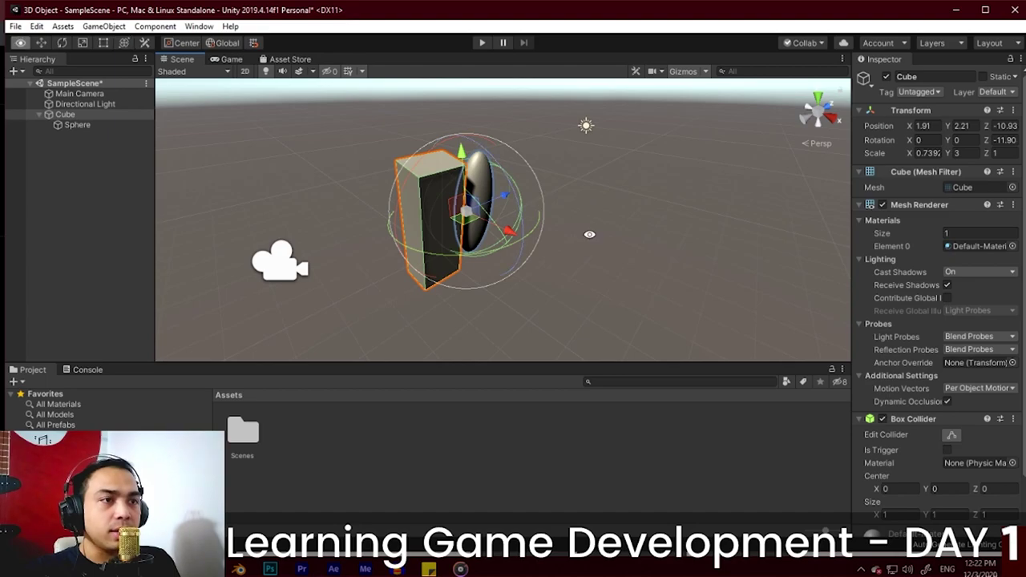
pyautogui.keyDown('alt'); pyautogui.moveTo(588, 233); pyautogui.dragTo(391, 257); pyautogui.keyUp('alt')
pyautogui.moveTo(488, 143); pyautogui.dragTo(488, 197)
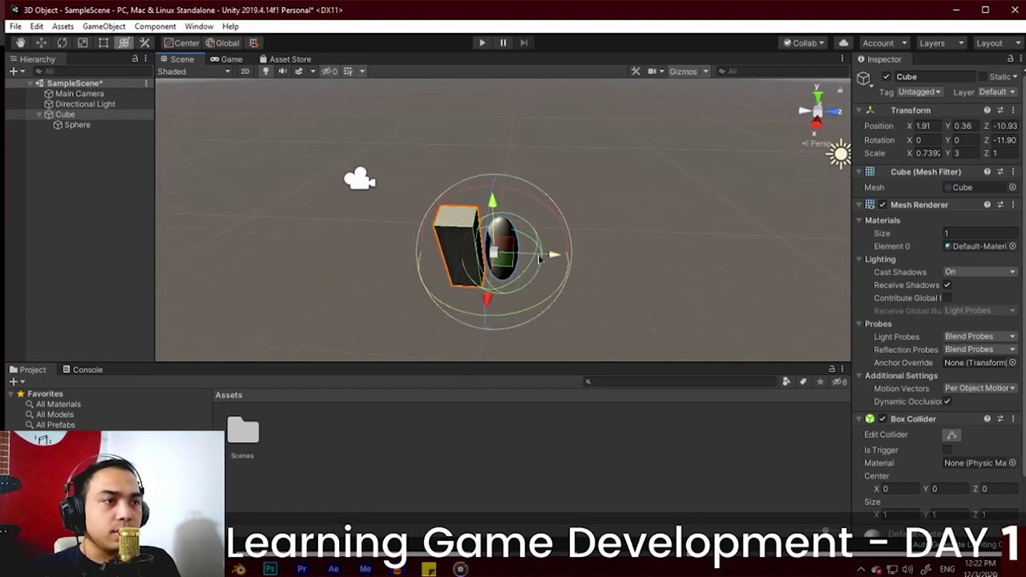
pyautogui.moveTo(545, 257)
pyautogui.mouseDown()
pyautogui.moveTo(584, 258)
pyautogui.moveTo(546, 256)
pyautogui.mouseUp()
pyautogui.moveTo(497, 297)
pyautogui.mouseDown()
pyautogui.moveTo(504, 237)
pyautogui.moveTo(499, 278)
pyautogui.mouseUp()
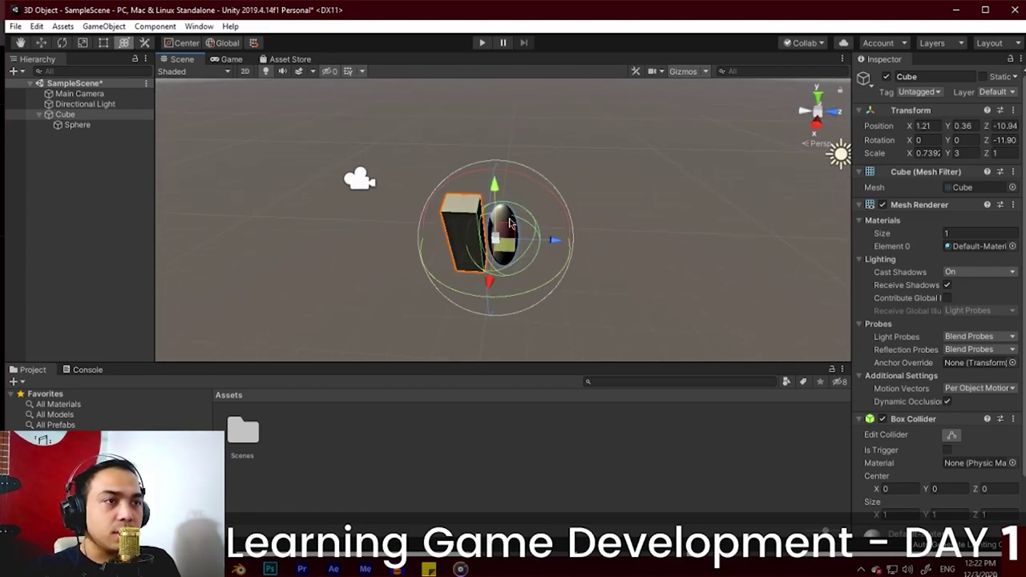
# Step: Reposition the Cube to about 0.69, 0.69, -9.63 and rotate it freely to about 26, 131 and 79 degrees
pyautogui.moveTo(525, 184); pyautogui.dragTo(519, 228)
pyautogui.moveTo(508, 175); pyautogui.dragTo(498, 206)
pyautogui.moveTo(497, 206); pyautogui.dragTo(492, 216)
# Step: Delete the Cube together with its child Sphere
pyautogui.click(74, 127)
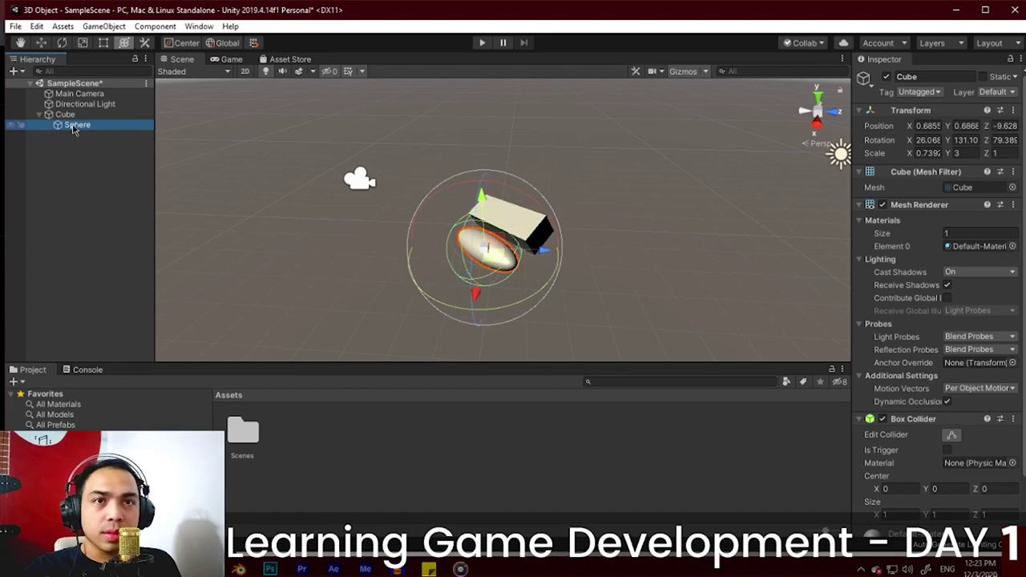
pyautogui.keyDown('ctrl'); pyautogui.click(69, 115); pyautogui.keyUp('ctrl')
pyautogui.press('Delete')
# Step: Create an empty GameObject in the scene
pyautogui.rightClick(69, 118)
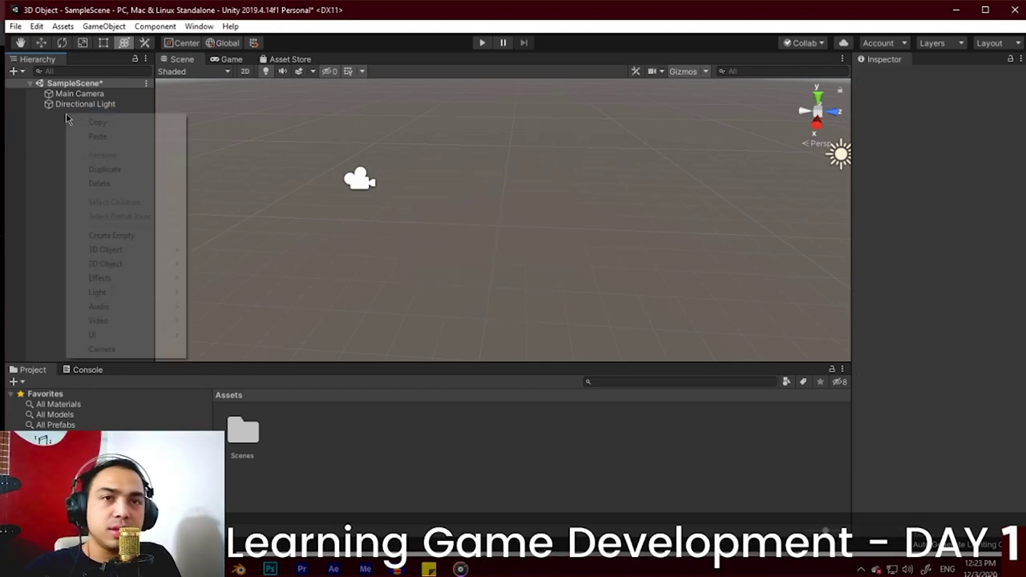
pyautogui.click(78, 233)
pyautogui.scroll(2, 503, 220)
pyautogui.scroll(-2, 504, 221)
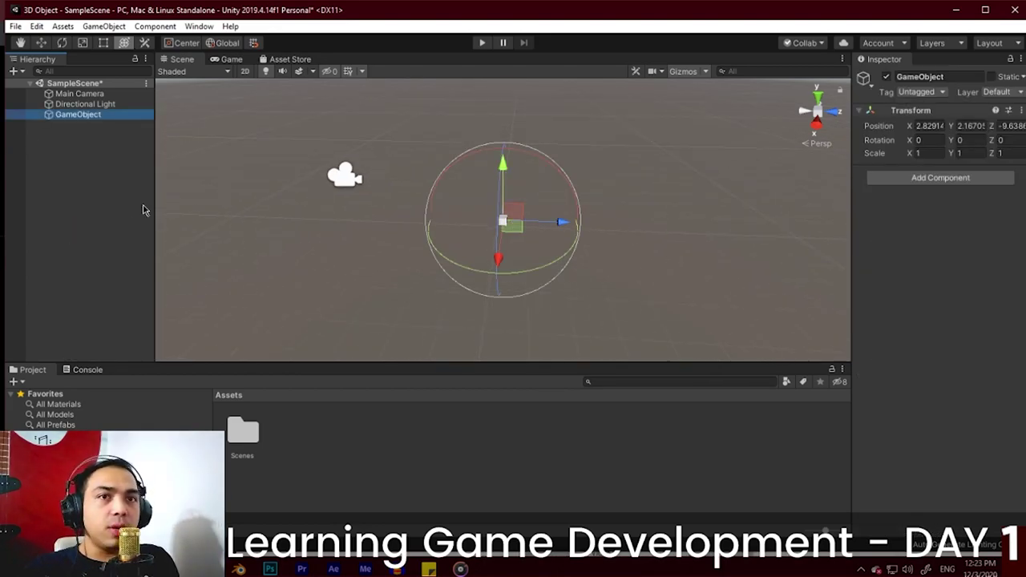
# Step: Add a 3D Sphere and a 3D Cube at the root level of the scene
pyautogui.click(97, 162)
pyautogui.rightClick(97, 160)
pyautogui.moveTo(157, 299)
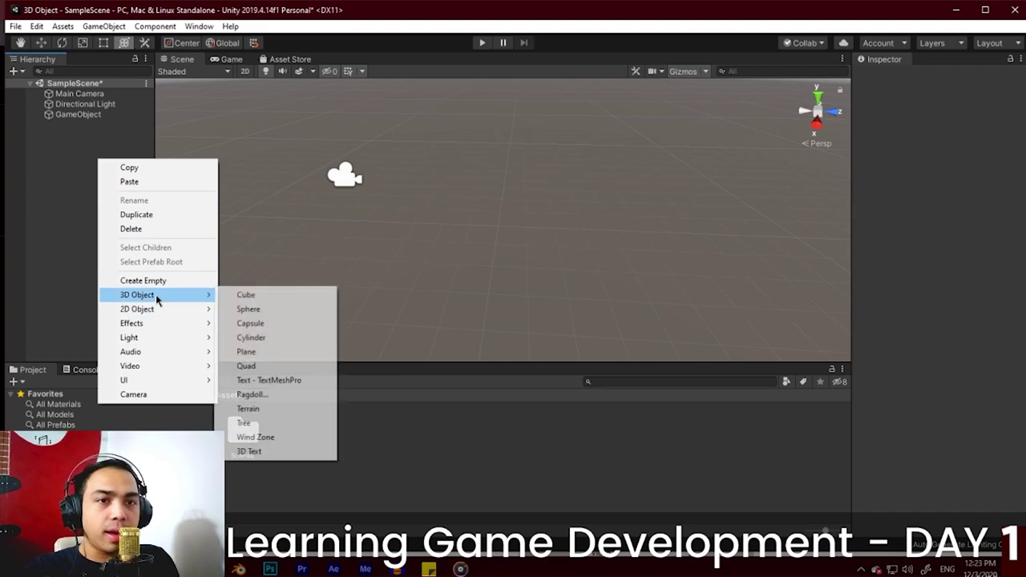
pyautogui.click(248, 309)
pyautogui.rightClick(63, 161)
pyautogui.click(110, 283)
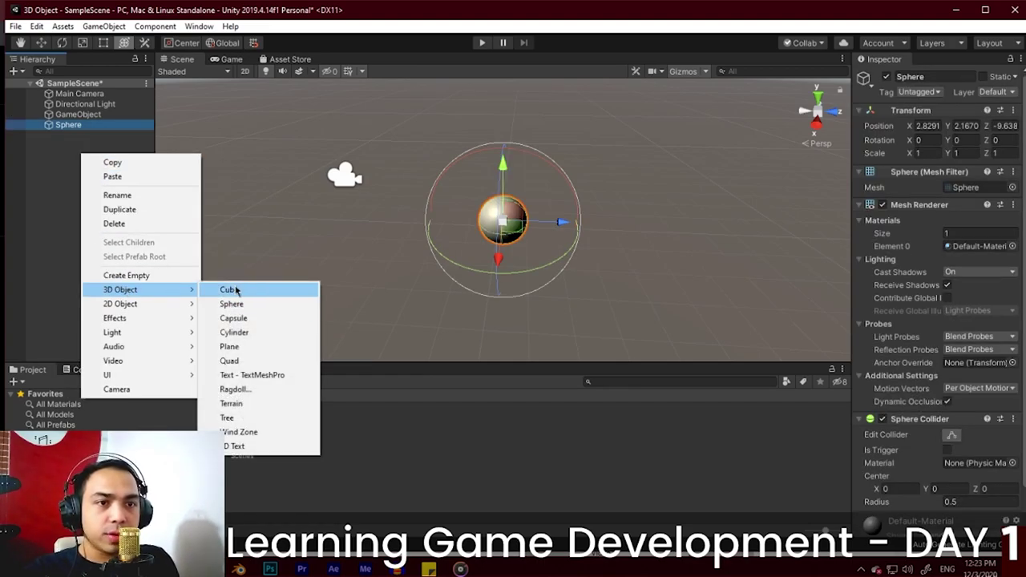
pyautogui.click(229, 290)
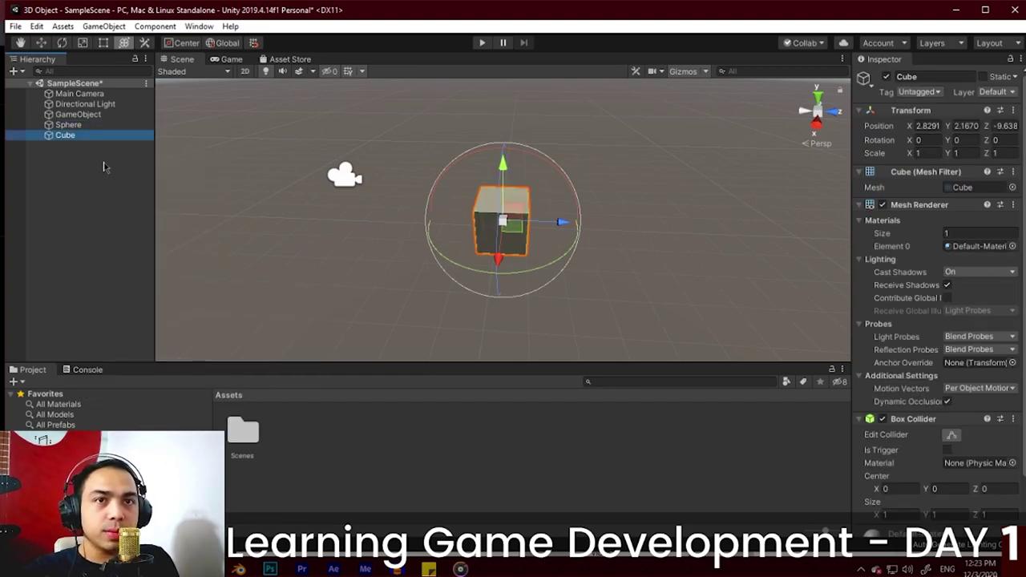
# Step: Make the Sphere and Cube children of GameObject, and move the Cube about 1.3 along Z beside the Sphere
pyautogui.keyDown('ctrl'); pyautogui.click(65, 126); pyautogui.keyUp('ctrl')
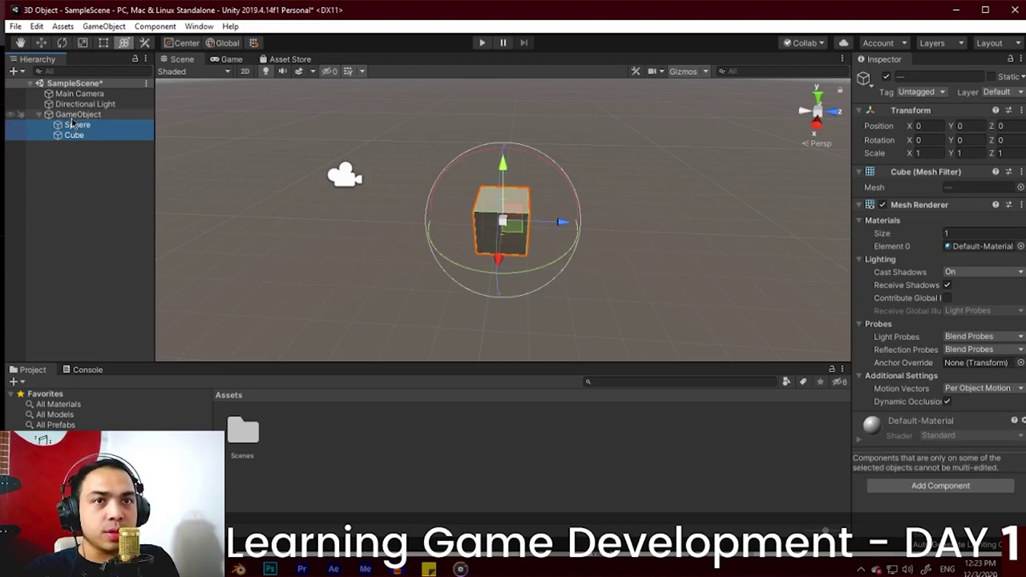
pyautogui.click(73, 115)
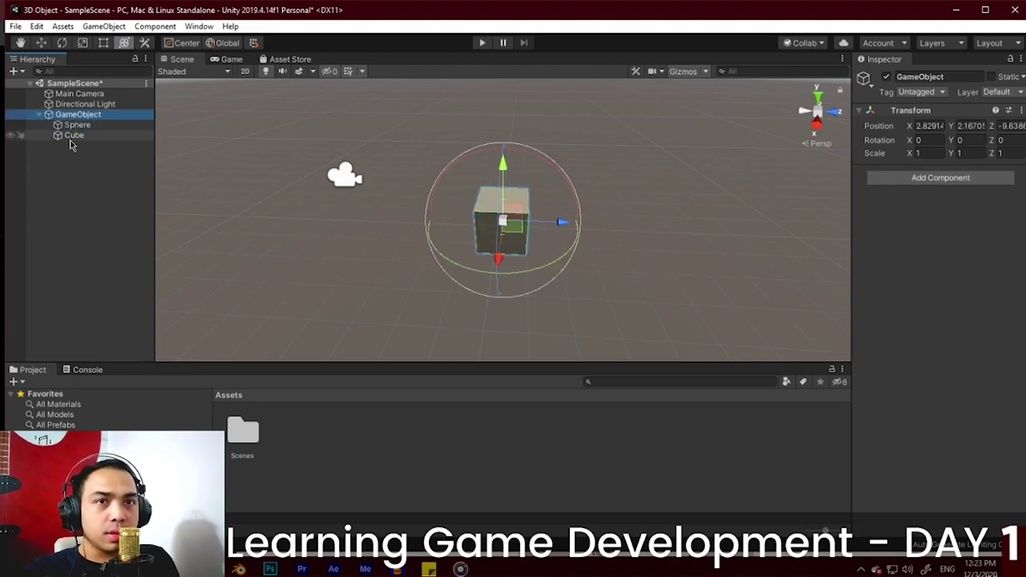
pyautogui.click(72, 136)
pyautogui.moveTo(561, 222); pyautogui.dragTo(627, 224)
# Step: Move the parent GameObject with both children to about Y 2.13 and Z -10.25
pyautogui.click(80, 116)
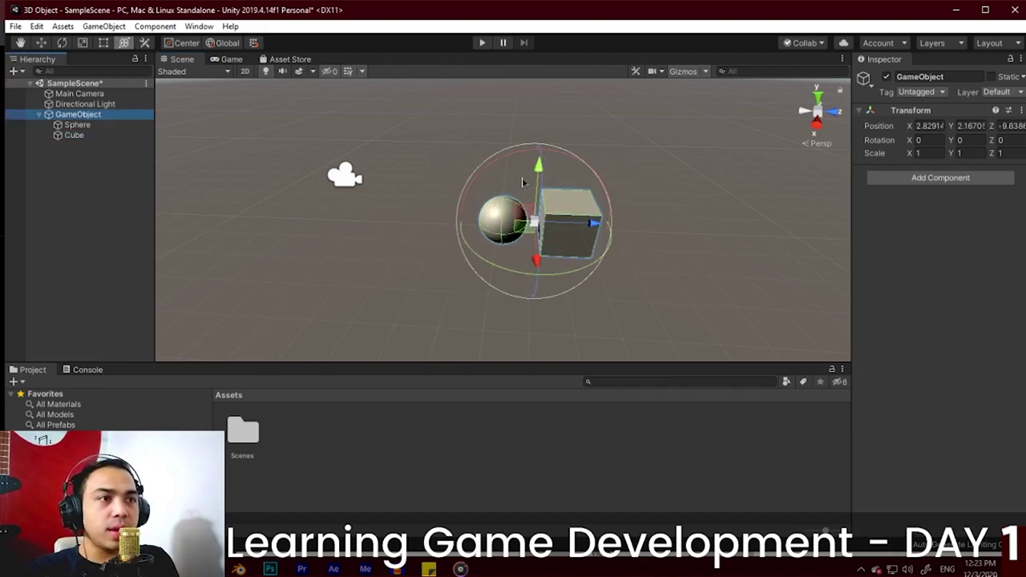
pyautogui.moveTo(538, 169); pyautogui.dragTo(465, 180)
pyautogui.moveTo(584, 229)
pyautogui.mouseDown()
pyautogui.moveTo(595, 224)
pyautogui.moveTo(259, 247)
pyautogui.moveTo(597, 251)
pyautogui.moveTo(139, 233)
pyautogui.moveTo(753, 234)
pyautogui.moveTo(566, 231)
pyautogui.mouseUp()
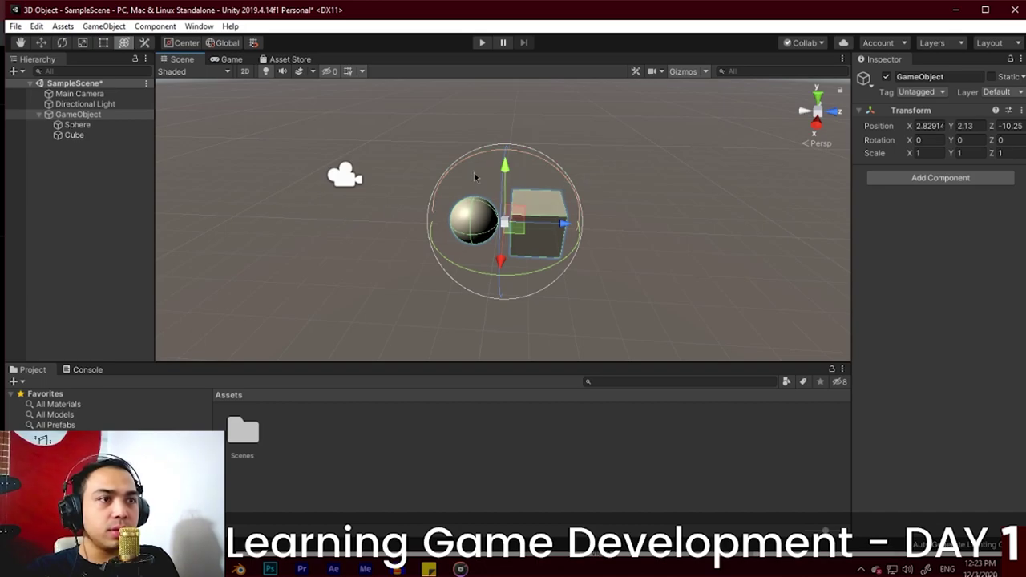
# Step: Nest the Cube under the Sphere as its child, inside GameObject
pyautogui.click(74, 136)
pyautogui.click(77, 125)
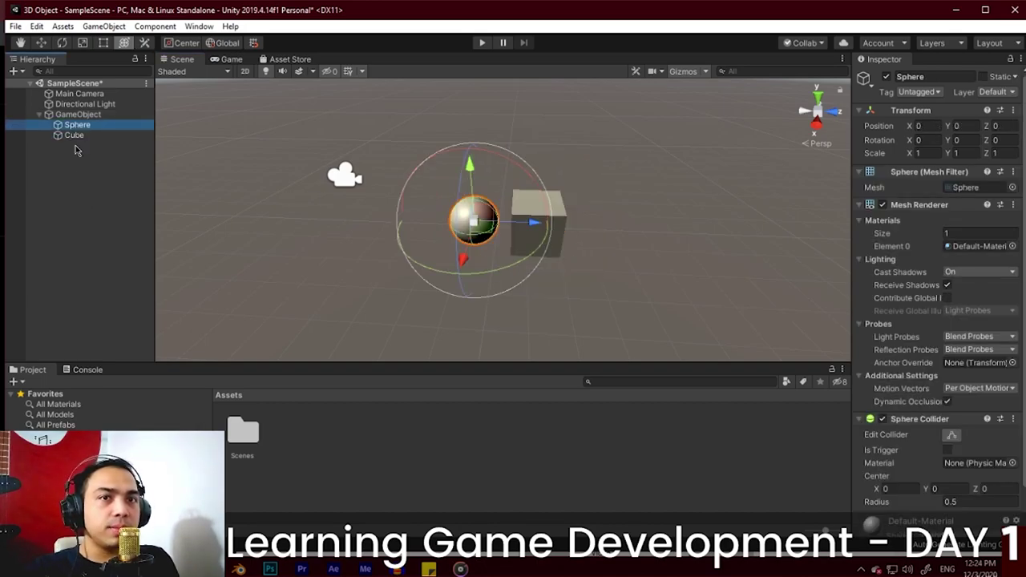
pyautogui.keyDown('ctrl'); pyautogui.click(77, 125); pyautogui.keyUp('ctrl')
pyautogui.moveTo(76, 118)
pyautogui.mouseDown()
pyautogui.moveTo(76, 133)
pyautogui.moveTo(80, 126)
pyautogui.mouseUp()
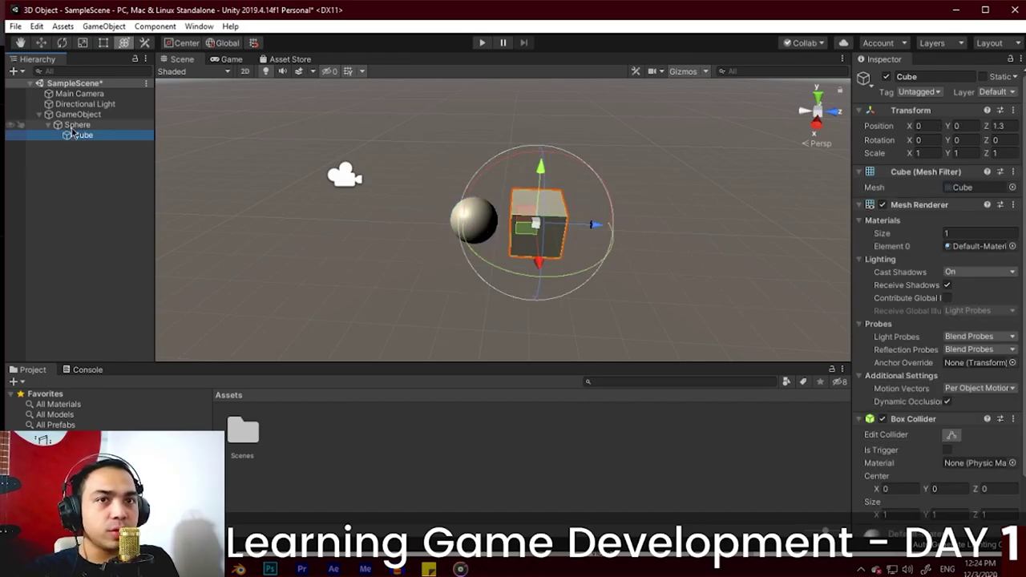
# Step: Move the Sphere and its child Cube back and forth along Z, placing the Sphere at about -0.54
pyautogui.click(74, 126)
pyautogui.moveTo(564, 225)
pyautogui.mouseDown()
pyautogui.moveTo(647, 223)
pyautogui.moveTo(440, 270)
pyautogui.moveTo(472, 273)
pyautogui.moveTo(551, 233)
pyautogui.mouseUp()
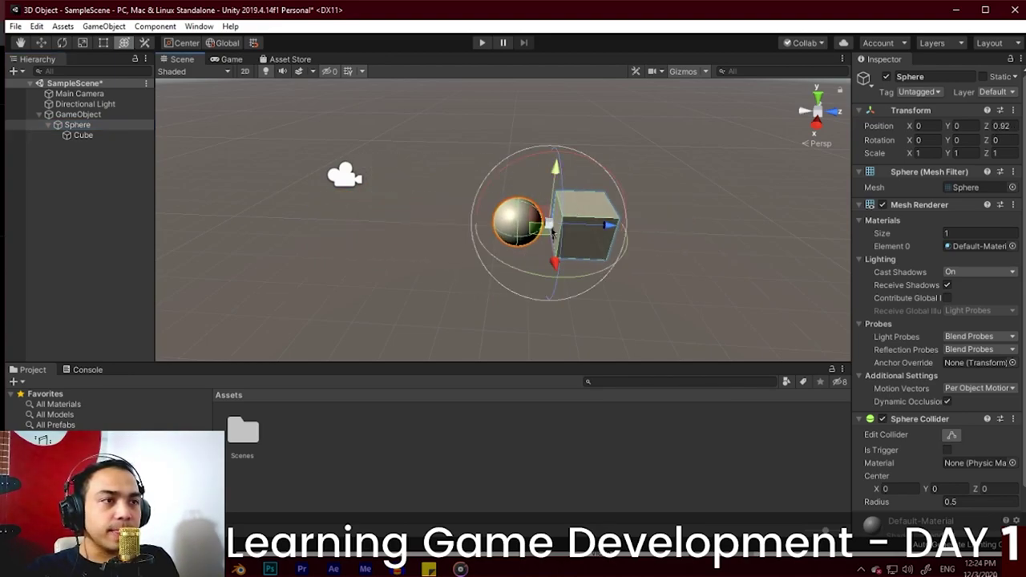
pyautogui.moveTo(624, 233); pyautogui.dragTo(553, 228)
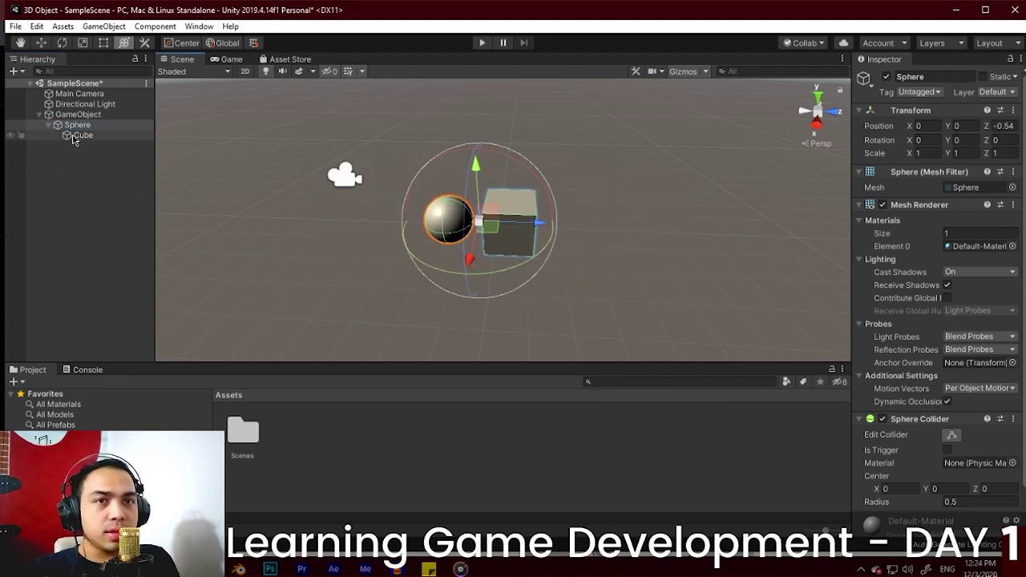
# Step: Take the Cube out of the Sphere back to direct child of GameObject, and delete both the Cube and Sphere
pyautogui.moveTo(73, 138)
pyautogui.mouseDown()
pyautogui.moveTo(66, 154)
pyautogui.moveTo(72, 126)
pyautogui.mouseUp()
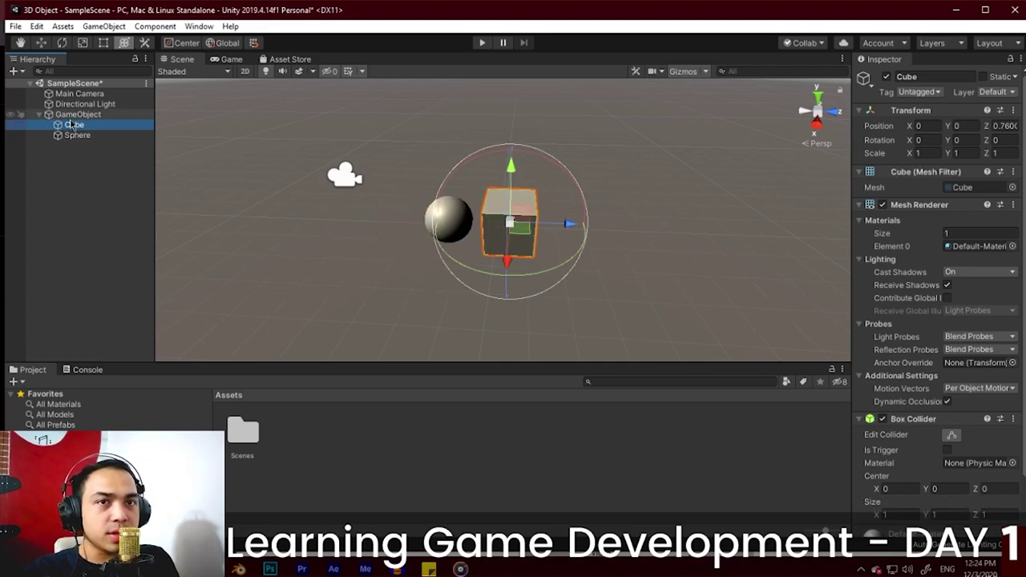
pyautogui.click(80, 115)
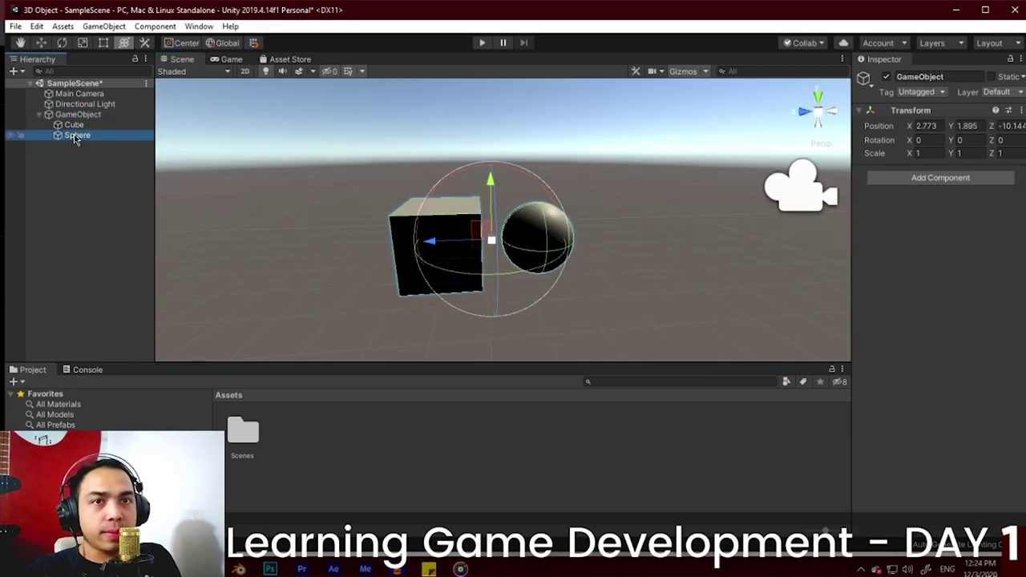
pyautogui.keyDown('shift'); pyautogui.click(69, 126); pyautogui.keyUp('shift')
pyautogui.press('Delete')
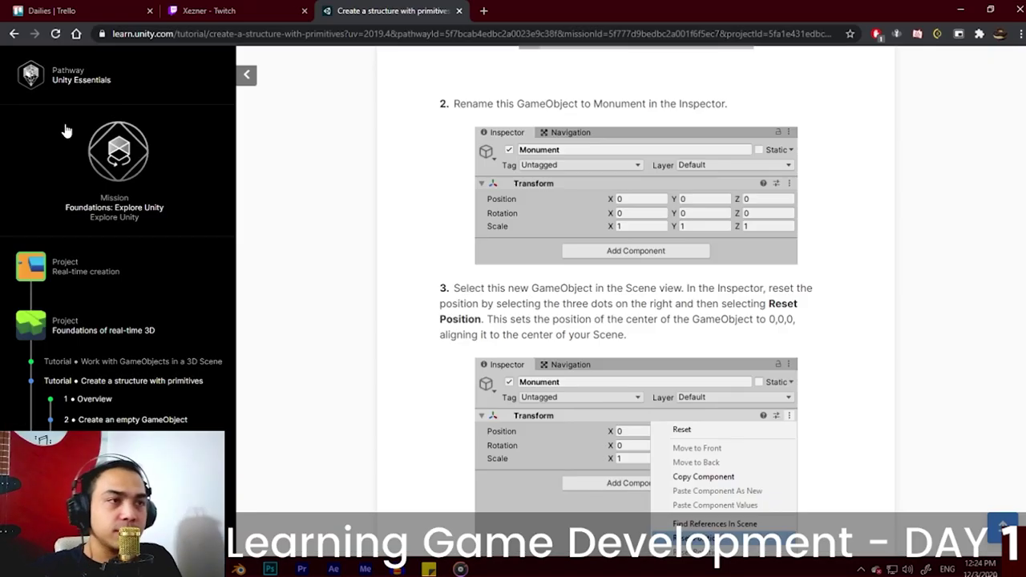
# Step: Rename the empty GameObject to Monument
pyautogui.click(946, 78)
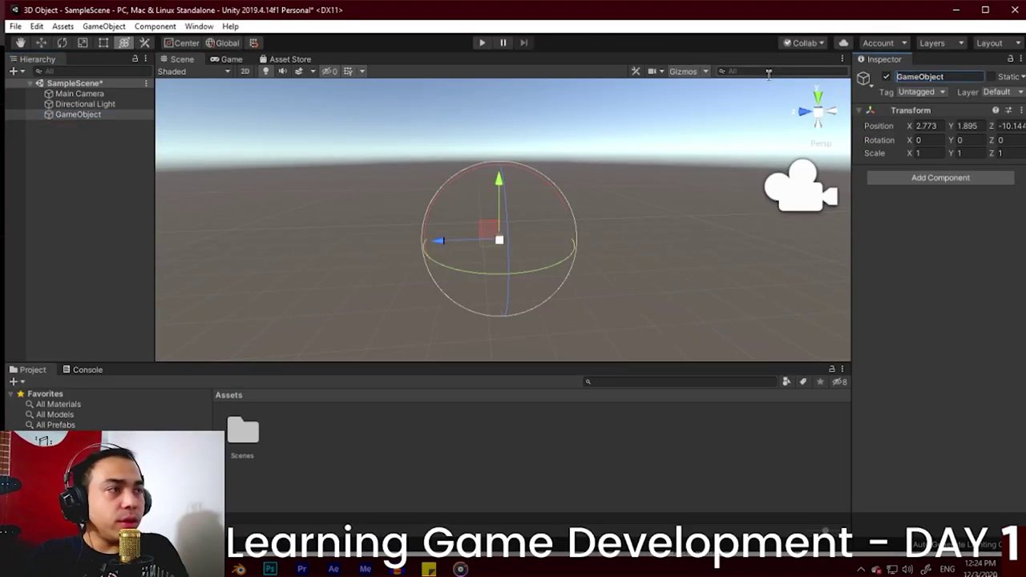
pyautogui.write('Monument')
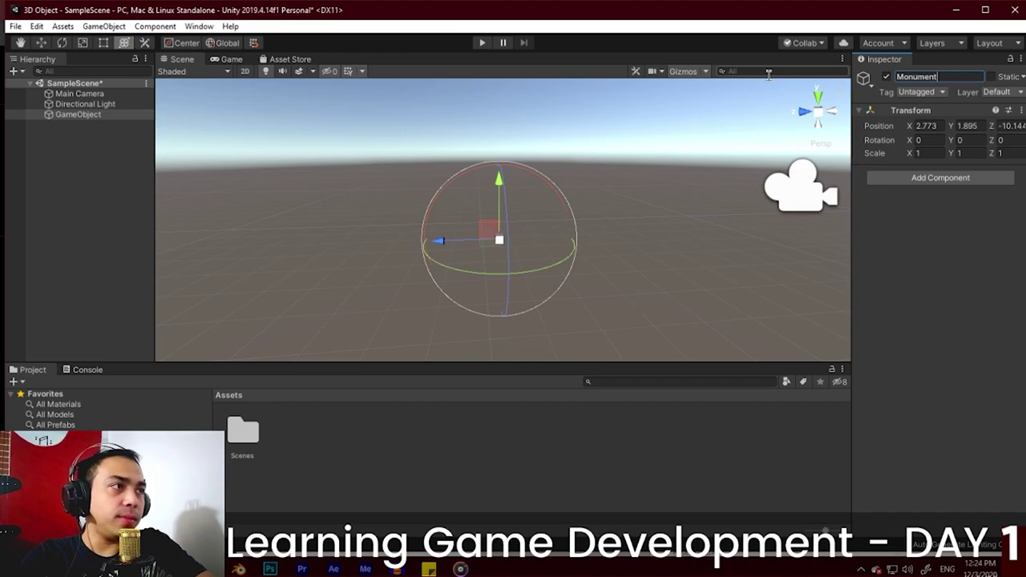
pyautogui.press('Return')
# Step: Check the next instruction in the Unity Learn tutorial in the browser, and reset the Monument's position to 0, 0, 0 in Unity
pyautogui.hotkey('alt', 'Tab')
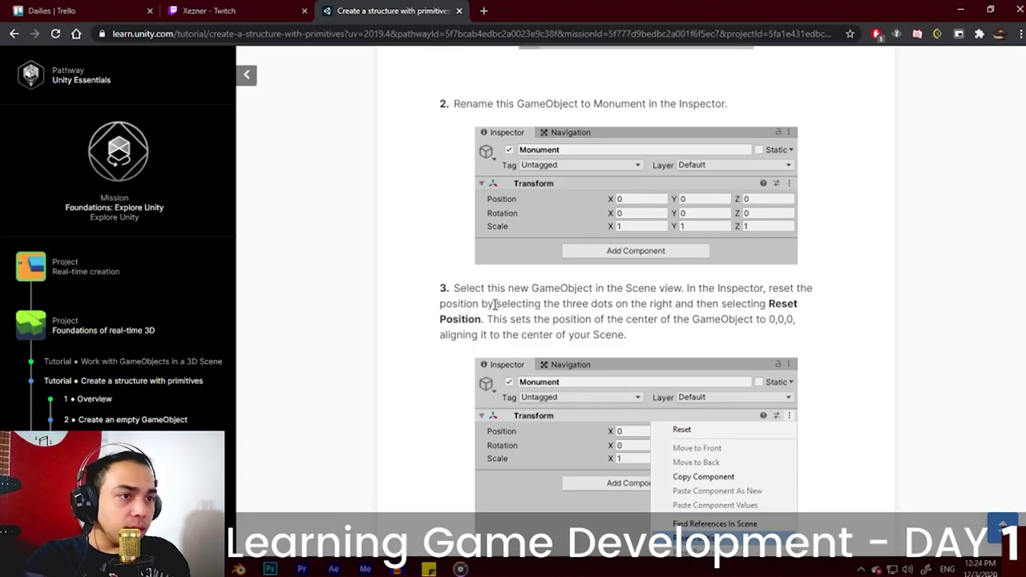
pyautogui.click(888, 310)
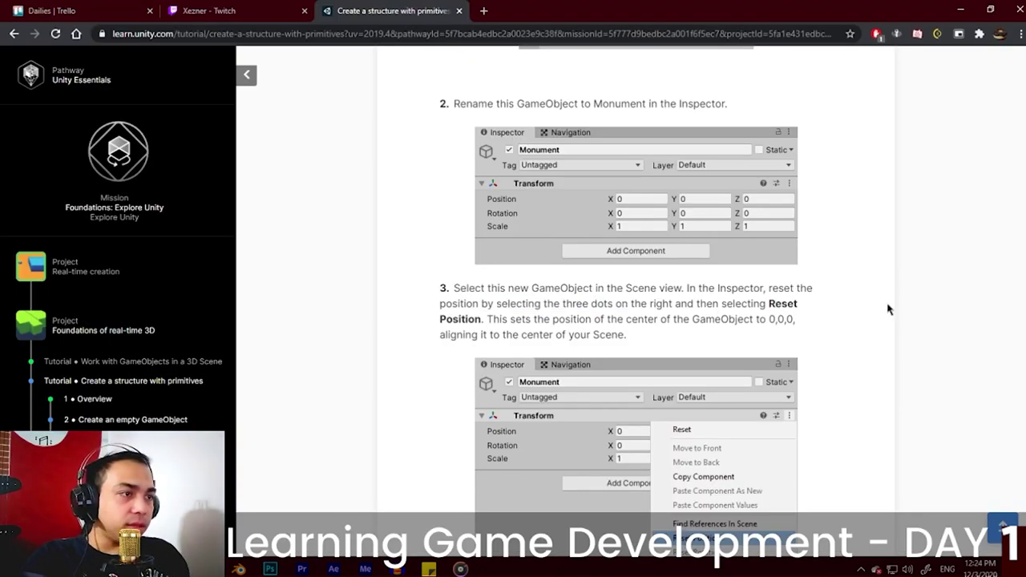
pyautogui.hotkey('alt', 'Tab')
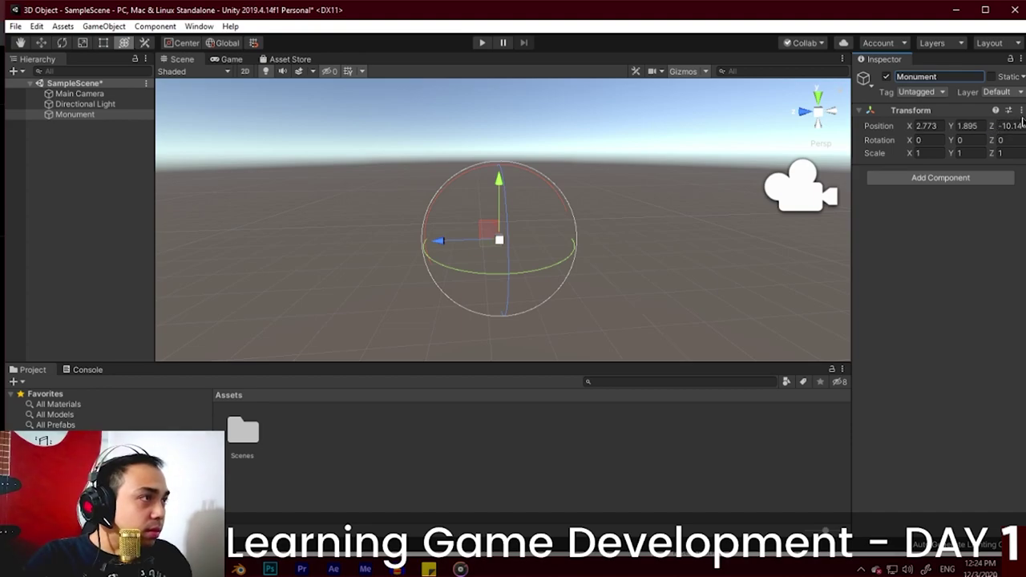
pyautogui.click(1020, 113)
pyautogui.click(921, 125)
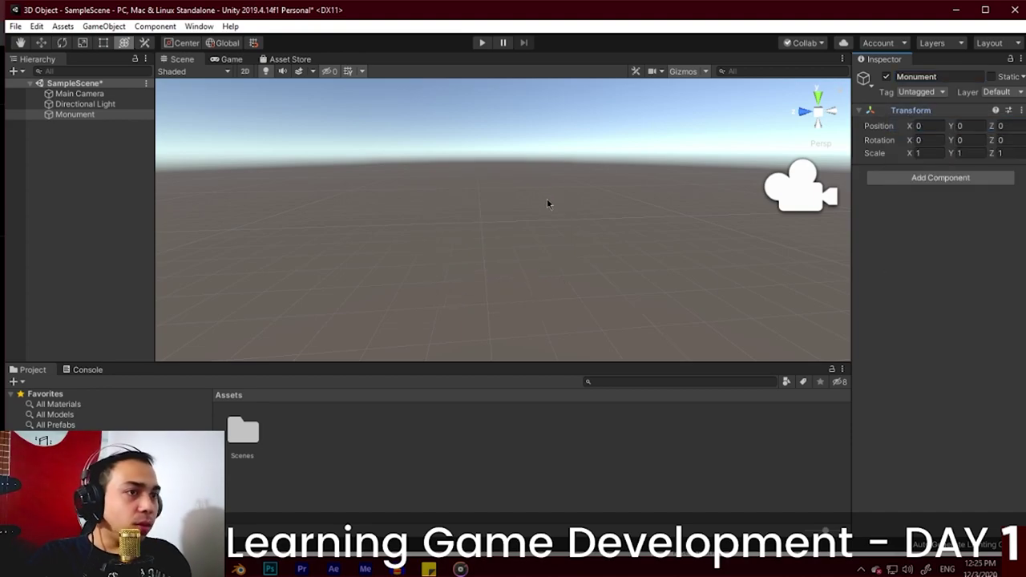
pyautogui.scroll(-10, 547, 203)
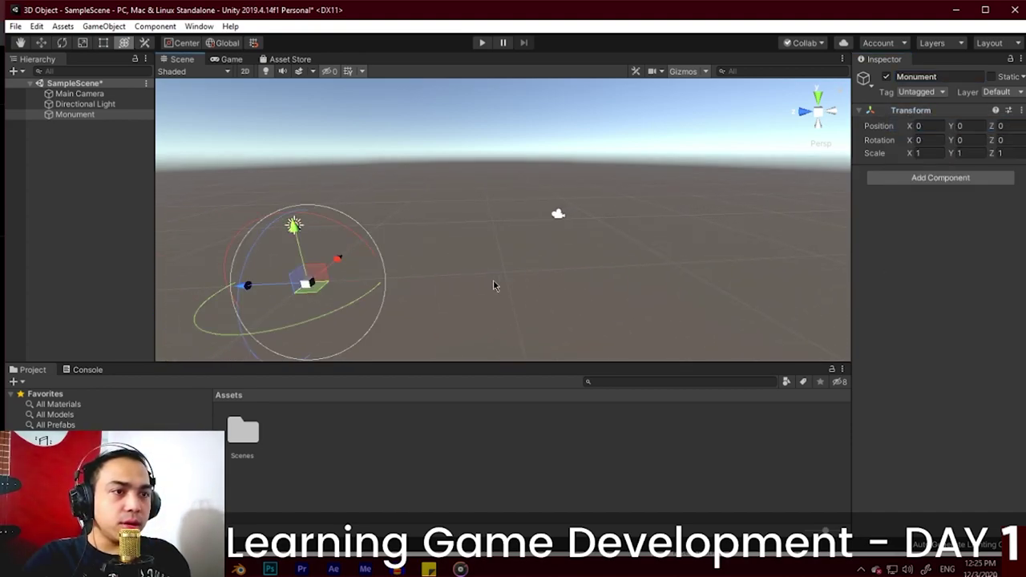
# Step: Add a Cube as a child of Monument, check the browser tutorial for its name, and rename the cube to Floor in Unity
pyautogui.press('f')
pyautogui.rightClick(66, 115)
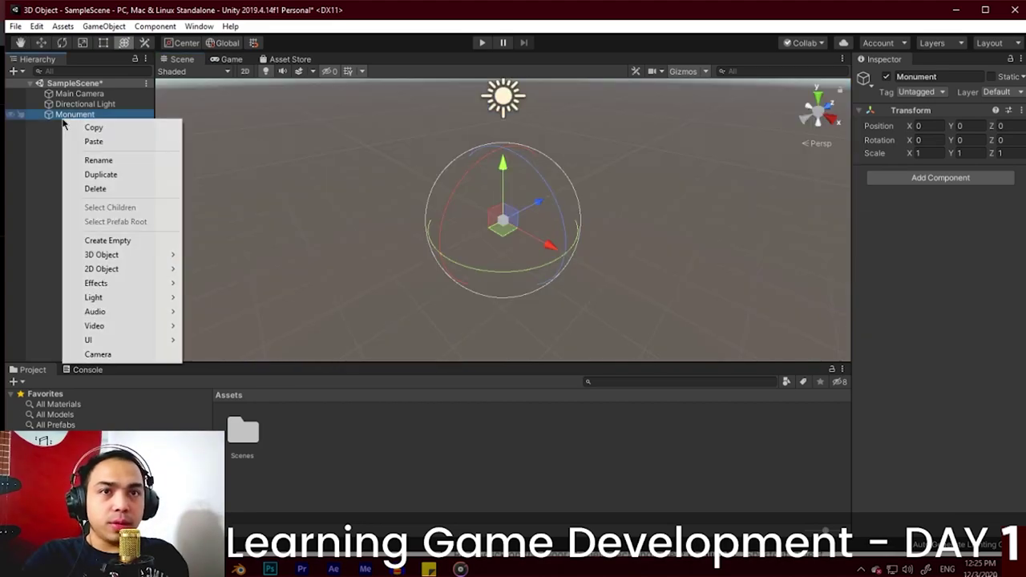
pyautogui.moveTo(102, 254)
pyautogui.click(238, 256)
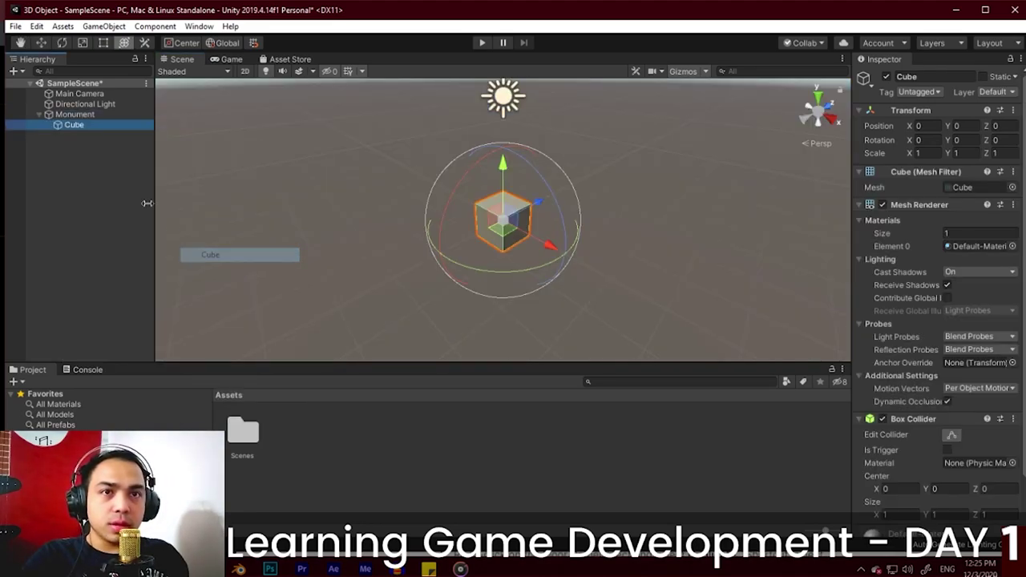
pyautogui.hotkey('alt', 'Tab')
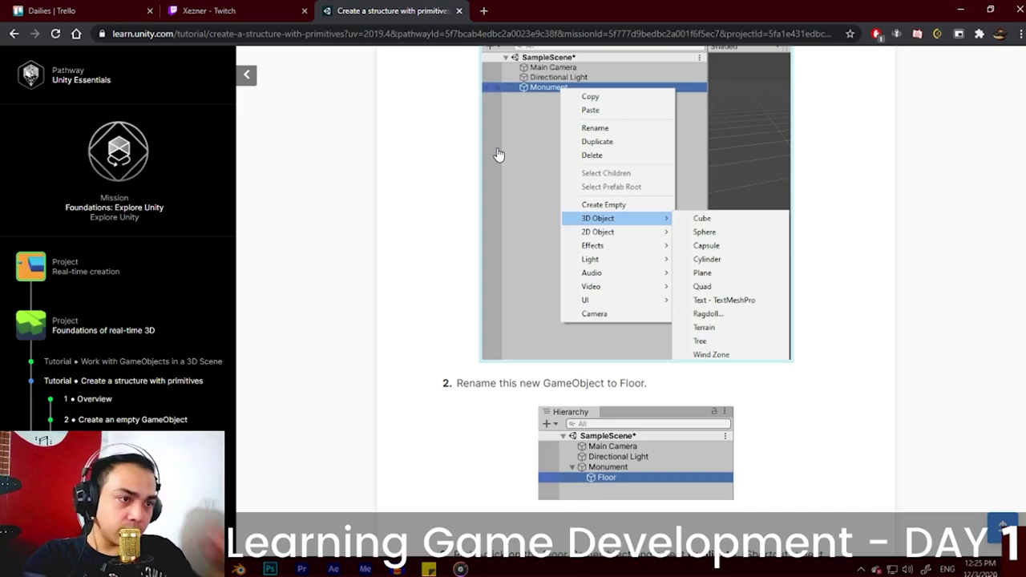
pyautogui.hotkey('alt', 'Tab')
pyautogui.write('F')
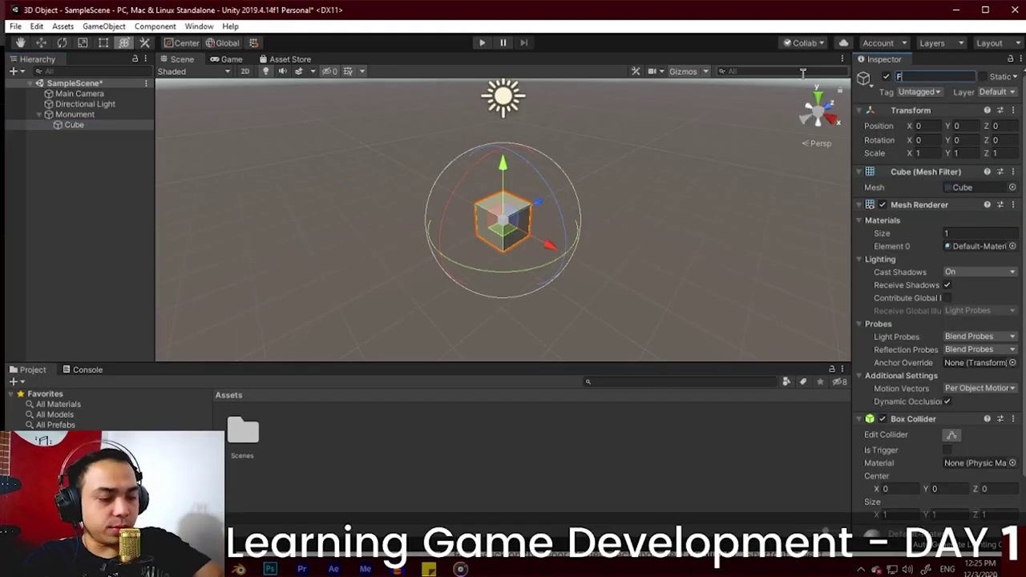
# Step: Read the next instructions in the Unity Learn tutorial in the browser, and duplicate Floor seven times under Monument in Unity
pyautogui.hotkey('alt', 'Tab')
pyautogui.scroll(-7, 873, 268)
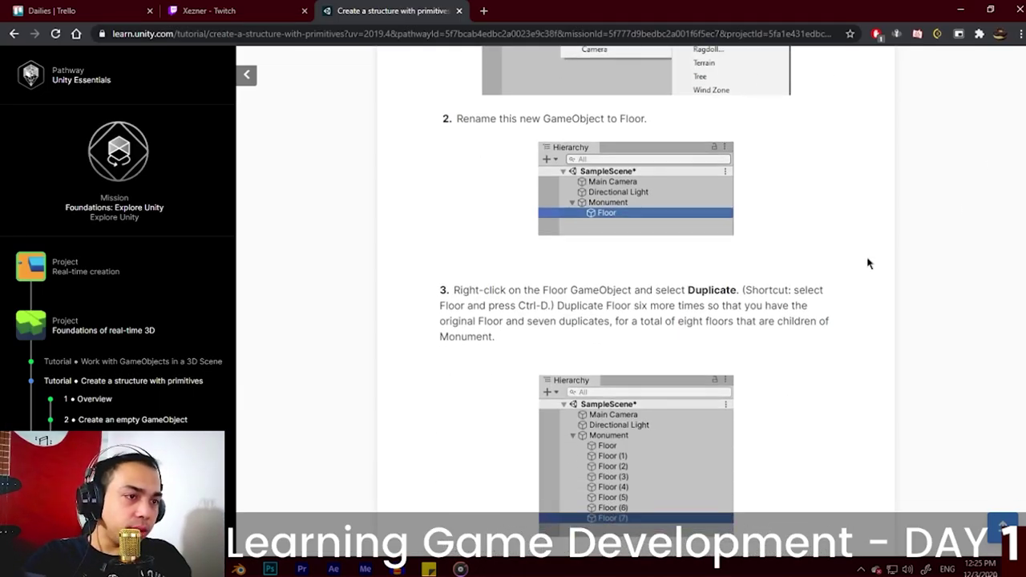
pyautogui.scroll(3, 873, 272)
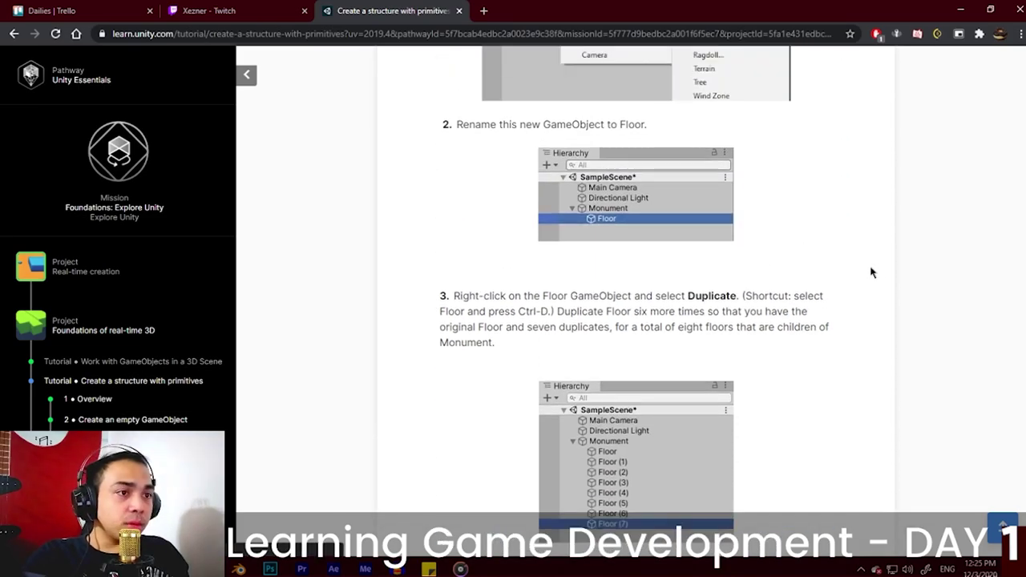
pyautogui.scroll(-8, 837, 274)
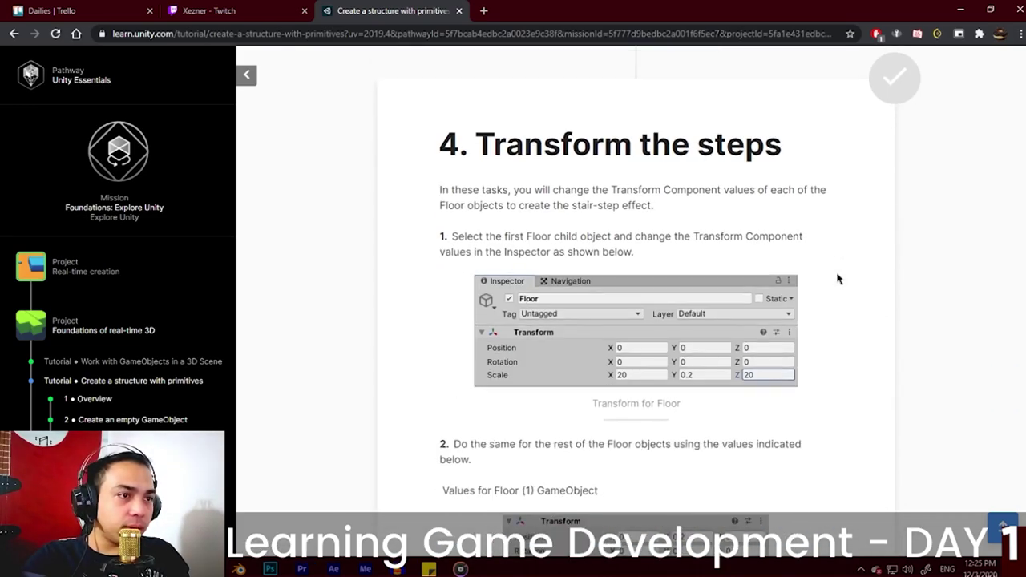
pyautogui.scroll(8, 636, 321)
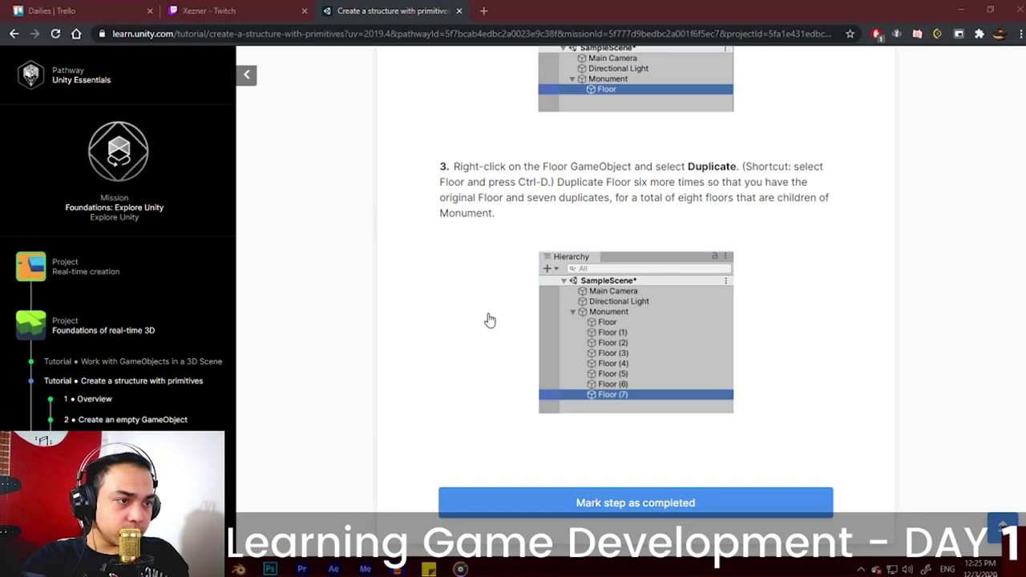
pyautogui.hotkey('alt', 'Tab')
pyautogui.hotkey('ctrl', 'd')
pyautogui.hotkey('ctrl', 'd')
pyautogui.hotkey('ctrl', 'd')
pyautogui.hotkey('ctrl', 'd')
pyautogui.hotkey('ctrl', 'd')
pyautogui.hotkey('ctrl', 'd')
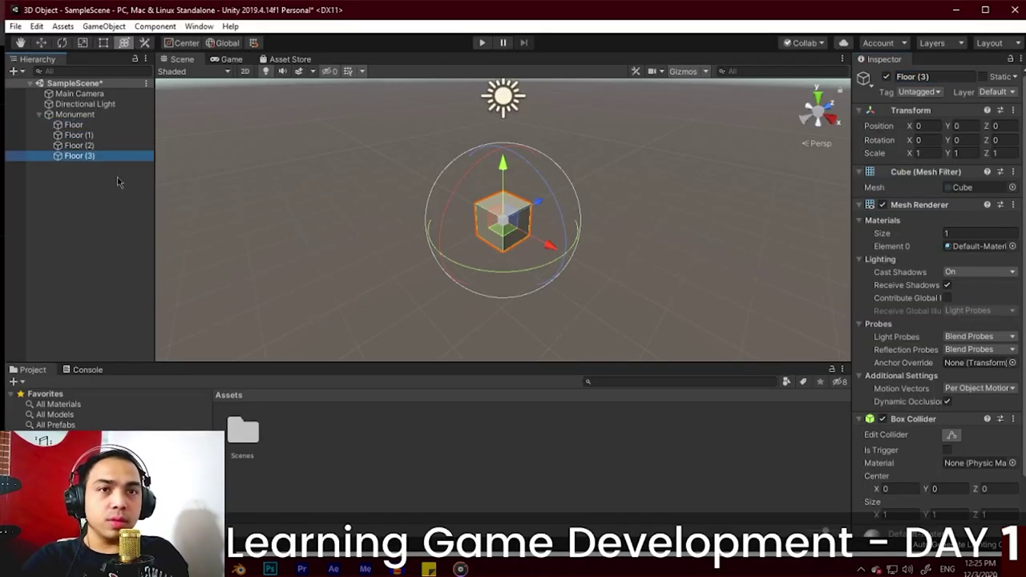
pyautogui.hotkey('ctrl', 'd')
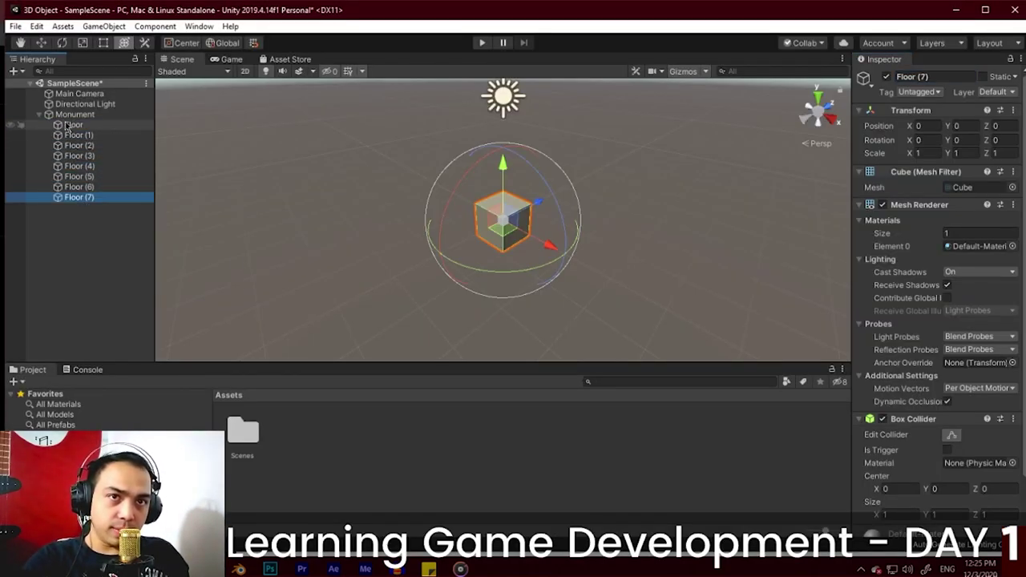
# Step: Set the original Floor's scale to 20, 0.2, 20 as given in the tutorial
pyautogui.click(73, 125)
pyautogui.hotkey('alt', 'Tab')
pyautogui.hotkey('alt', 'Tab')
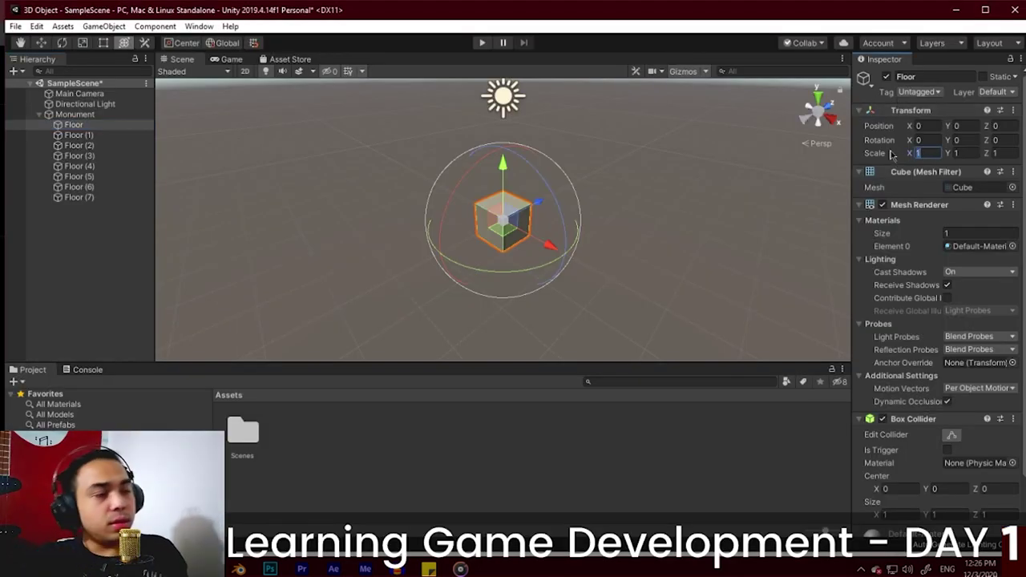
pyautogui.write('20')
pyautogui.press('Tab')
pyautogui.write('0.2')
pyautogui.press('Tab')
pyautogui.write('20')
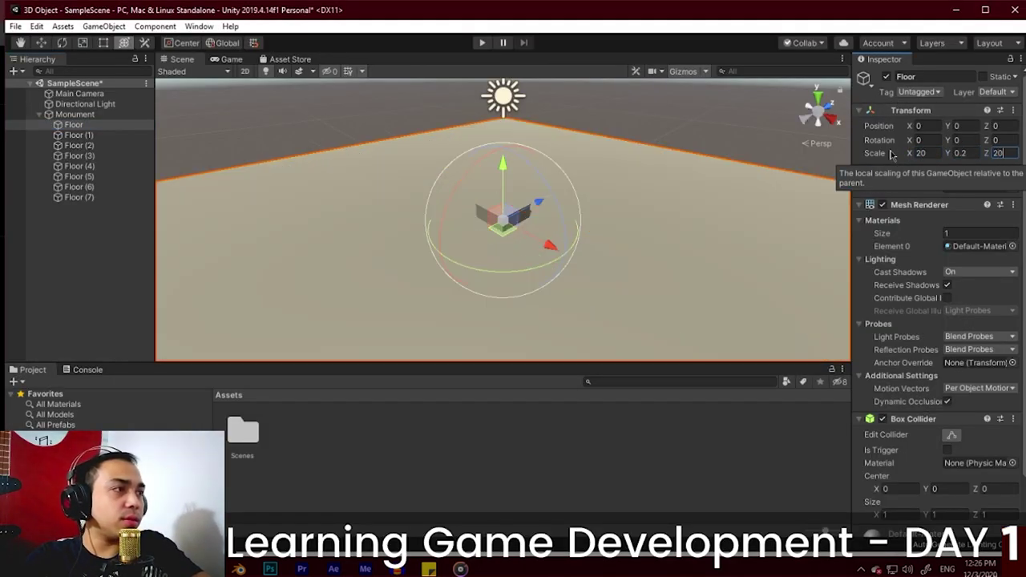
# Step: Examine the resized Floor slab from several angles in the scene
pyautogui.scroll(-10, 612, 139)
pyautogui.moveTo(609, 232)
pyautogui.mouseDown(button='middle')
pyautogui.moveTo(588, 185)
pyautogui.moveTo(610, 179)
pyautogui.moveTo(602, 224)
pyautogui.mouseUp(button='middle')
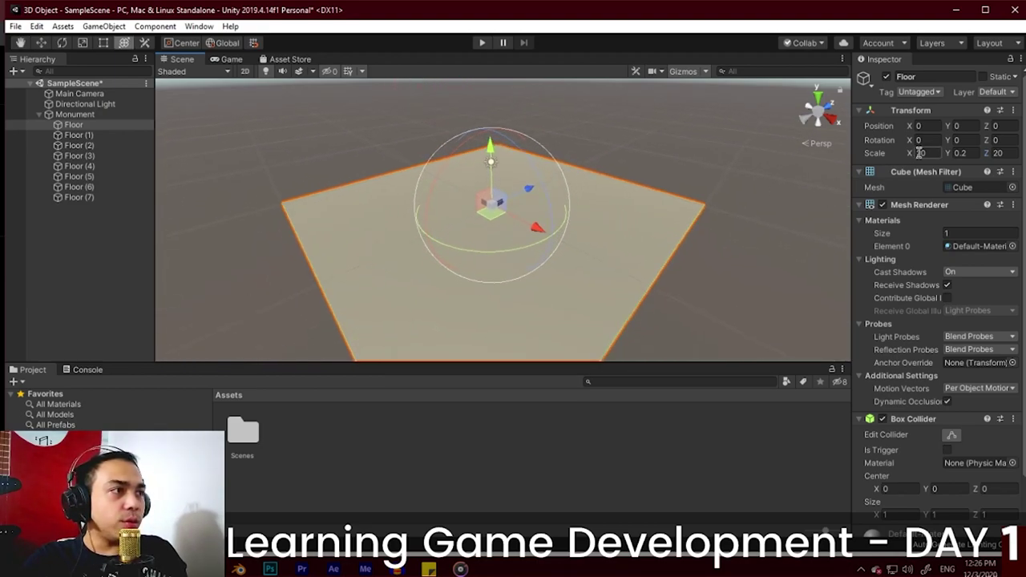
pyautogui.keyDown('alt'); pyautogui.moveTo(499, 230); pyautogui.dragTo(267, 264); pyautogui.keyUp('alt')
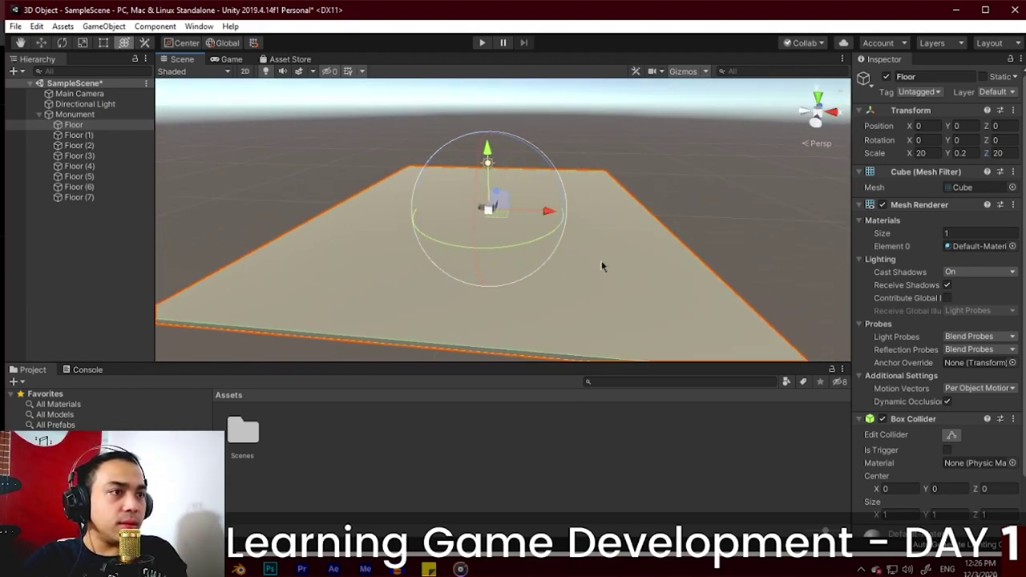
pyautogui.keyDown('alt'); pyautogui.moveTo(678, 253); pyautogui.dragTo(329, 281); pyautogui.keyUp('alt')
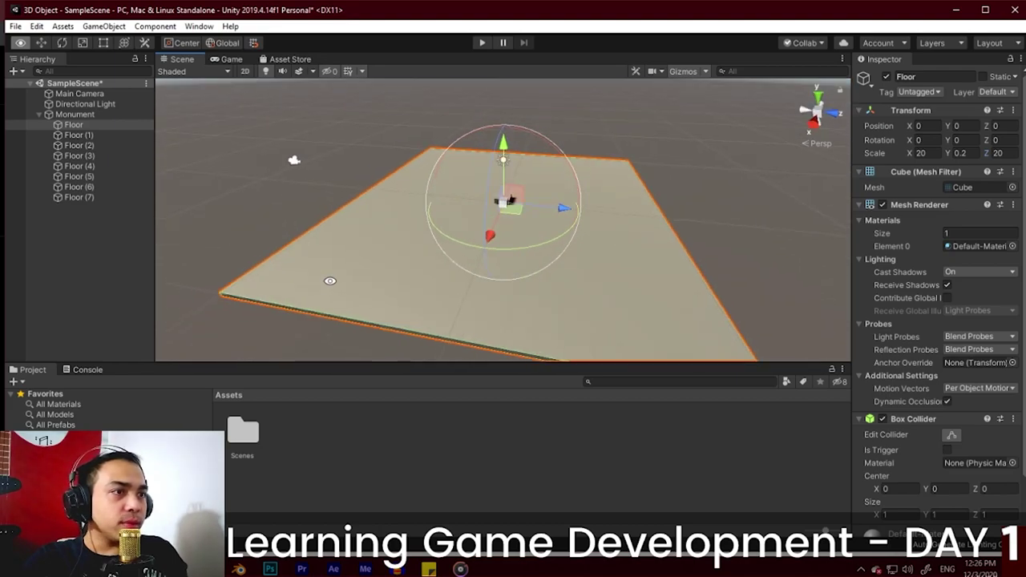
pyautogui.keyDown('alt'); pyautogui.moveTo(687, 329); pyautogui.dragTo(500, 237); pyautogui.keyUp('alt')
pyautogui.scroll(2, 500, 237)
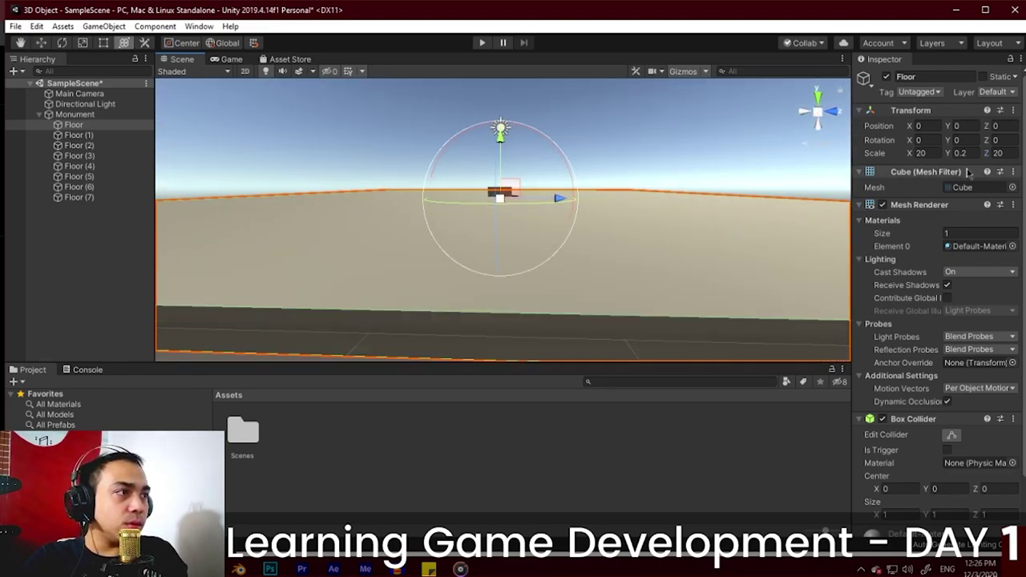
pyautogui.keyDown('alt'); pyautogui.moveTo(681, 273); pyautogui.dragTo(678, 236); pyautogui.keyUp('alt')
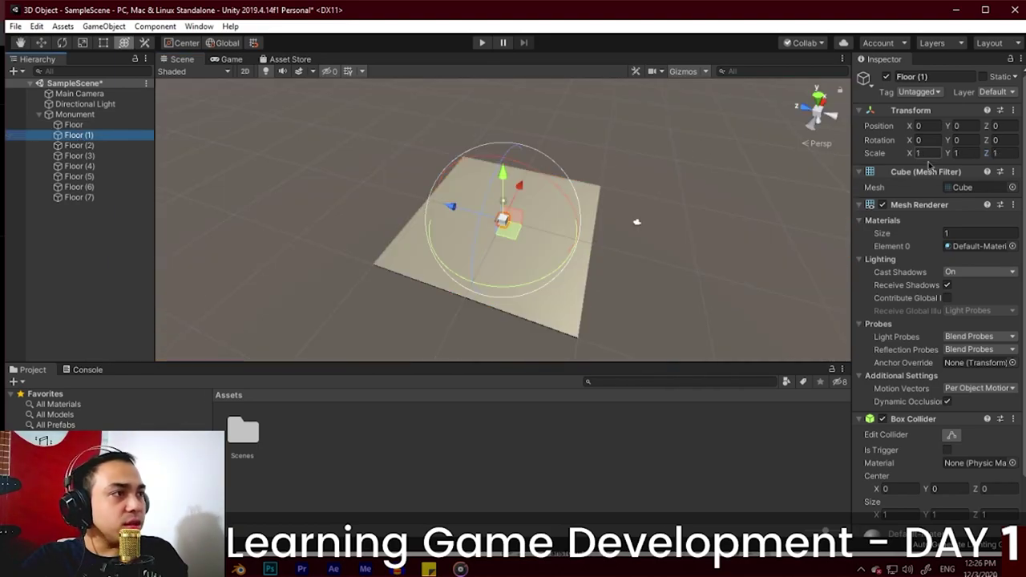
# Step: Set the scale of Floor (1) to 18, 0.2, 18
pyautogui.click(929, 168)
pyautogui.click(924, 153)
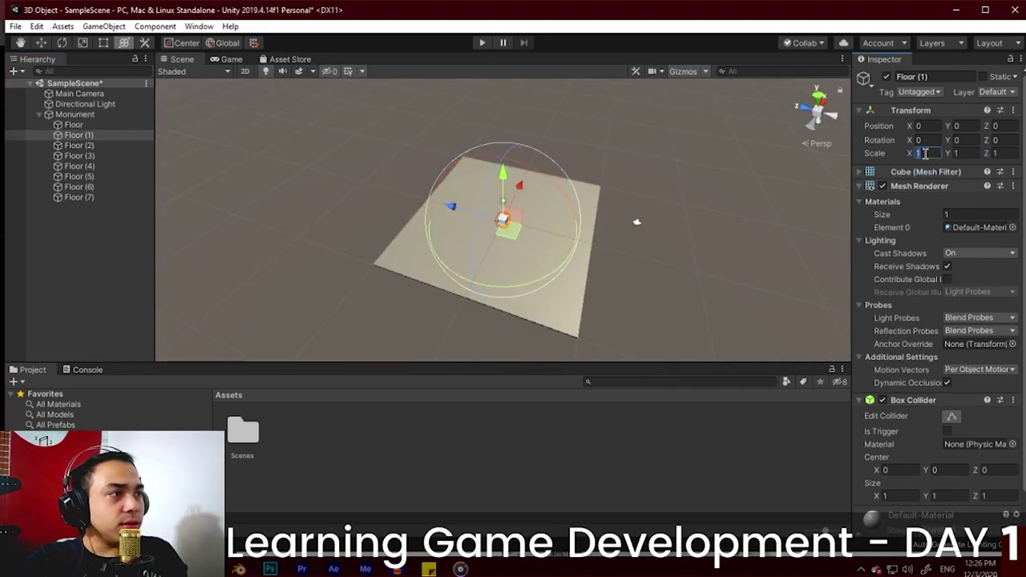
pyautogui.write('18')
pyautogui.press('Tab')
pyautogui.write('0.2')
pyautogui.hotkey('alt', 'Tab')
pyautogui.hotkey('alt', 'Tab')
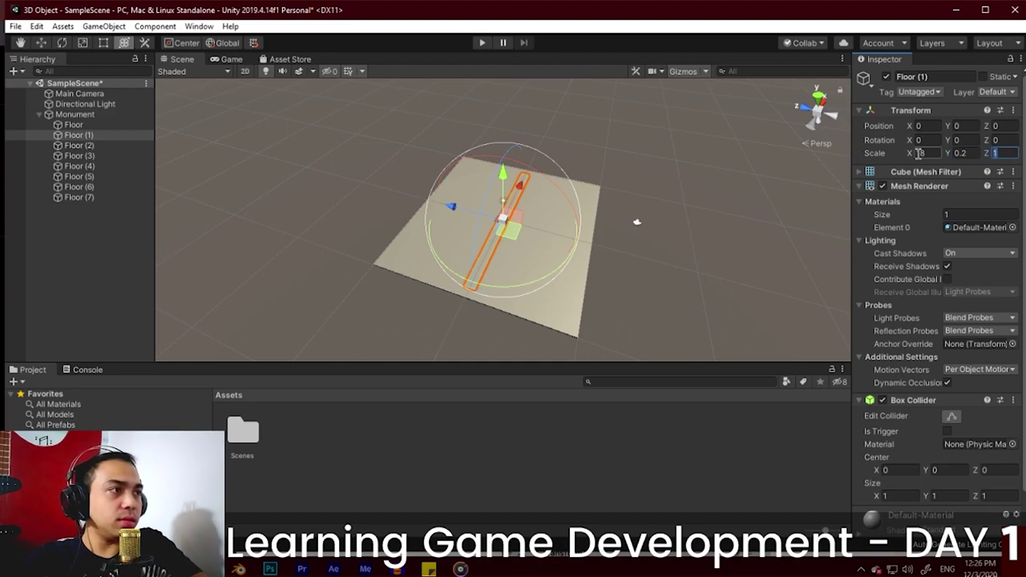
pyautogui.write('18')
# Step: Check the Floor (1) values in the browser tutorial, and set its Y position to 0.2 in Unity
pyautogui.hotkey('alt', 'Tab')
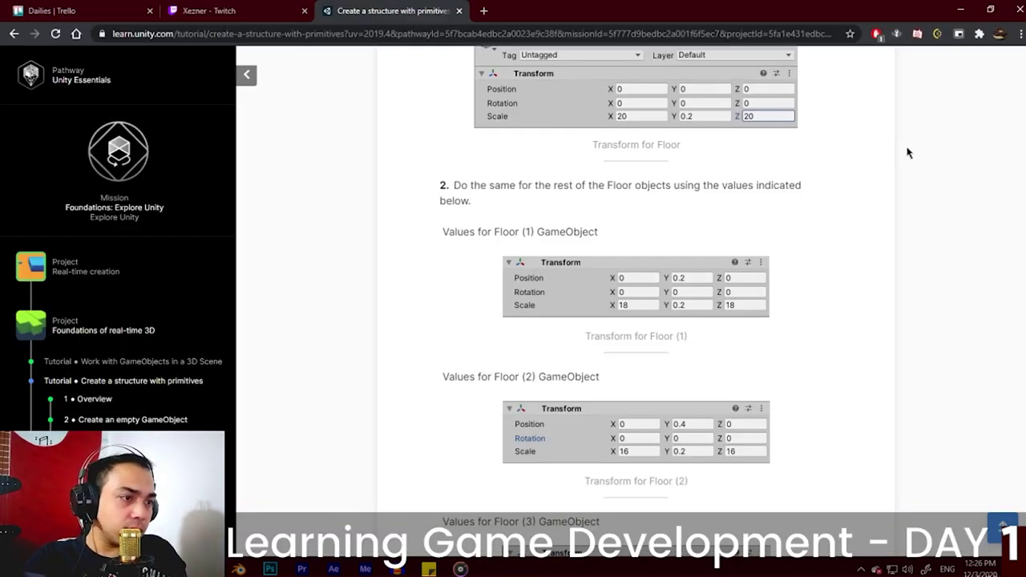
pyautogui.hotkey('alt', 'Tab')
pyautogui.scroll(5, 577, 207)
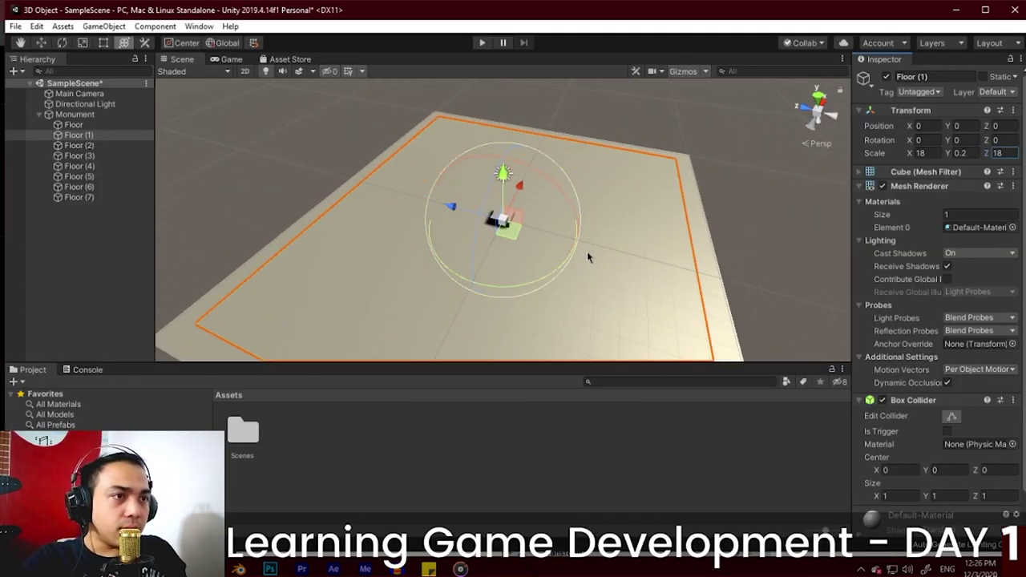
pyautogui.keyDown('alt'); pyautogui.moveTo(593, 280); pyautogui.dragTo(535, 116); pyautogui.keyUp('alt')
pyautogui.hotkey('alt', 'Tab')
pyautogui.scroll(3, 654, 258)
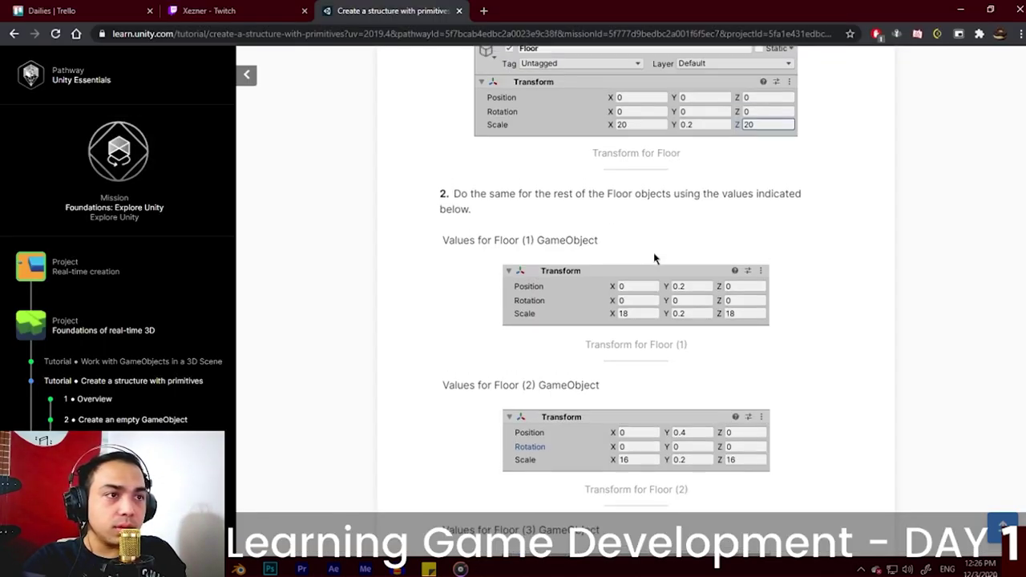
pyautogui.scroll(-4, 654, 258)
pyautogui.scroll(1, 529, 272)
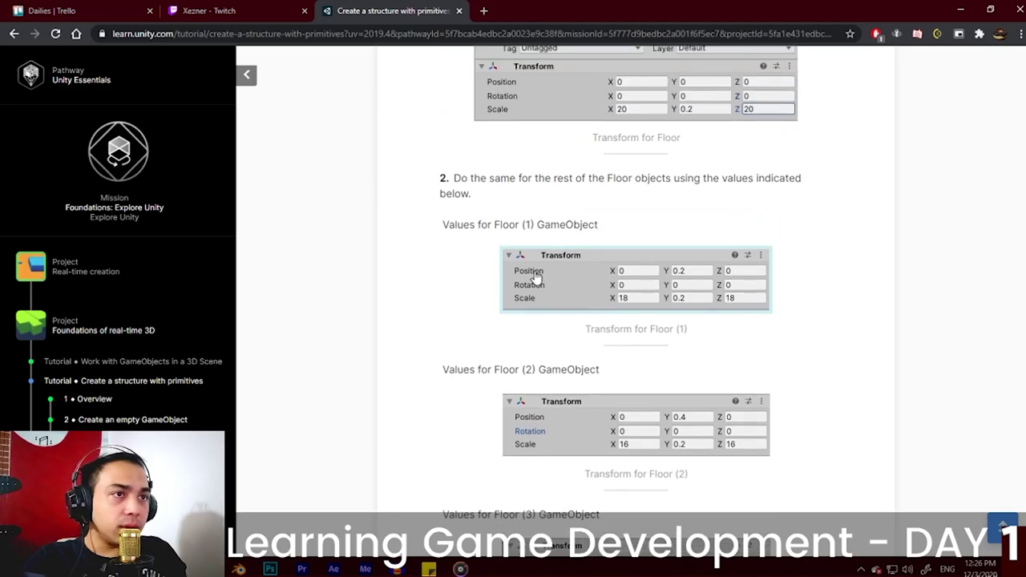
pyautogui.hotkey('alt', 'Tab')
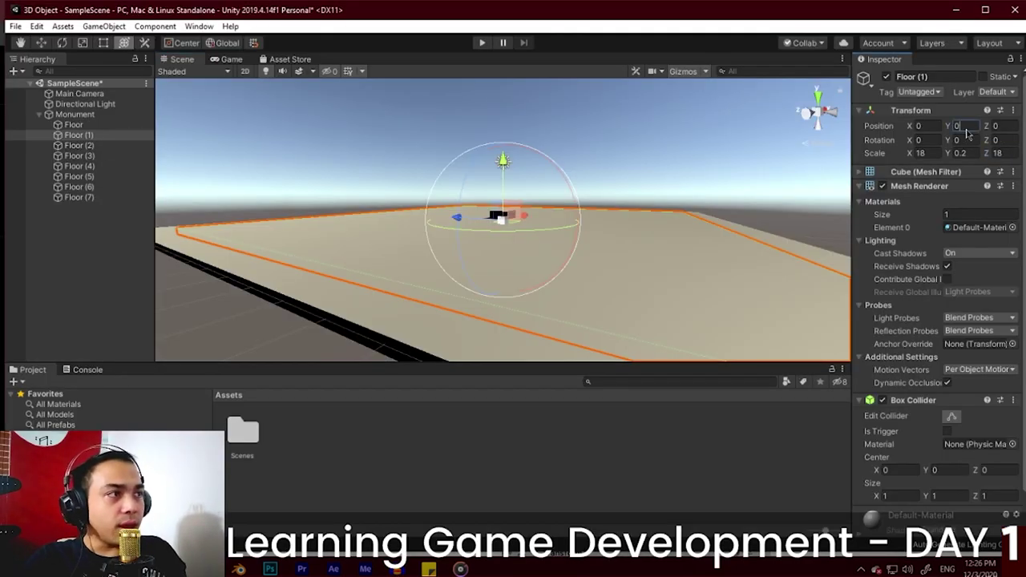
pyautogui.write('0.2')
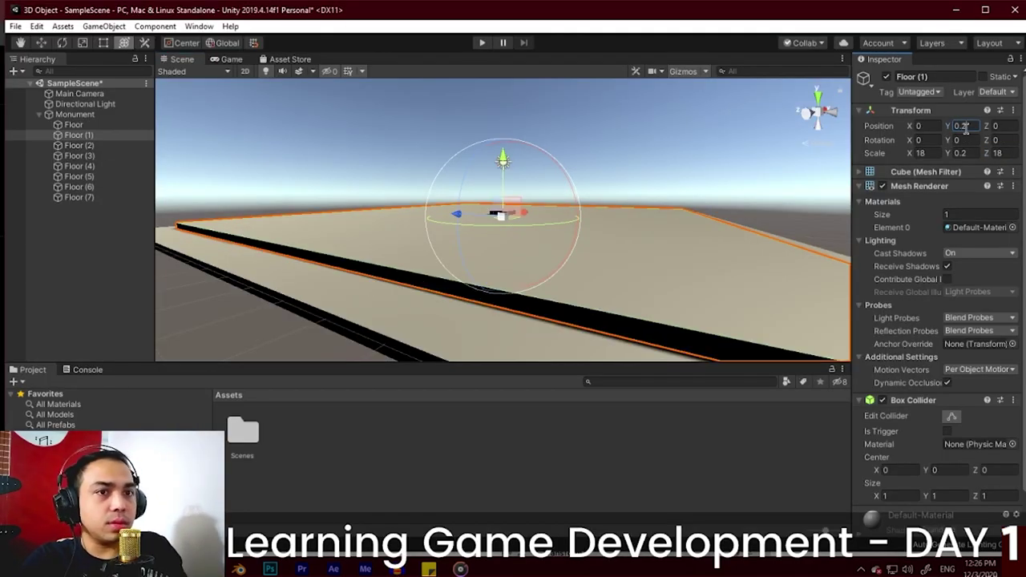
# Step: Look up the Floor (2) values in the browser tutorial, and set its scale to 16, 0.2, 16 in Unity
pyautogui.keyDown('alt'); pyautogui.moveTo(528, 168); pyautogui.dragTo(380, 283); pyautogui.keyUp('alt')
pyautogui.keyDown('alt'); pyautogui.moveTo(562, 244); pyautogui.dragTo(318, 243); pyautogui.keyUp('alt')
pyautogui.click(89, 148)
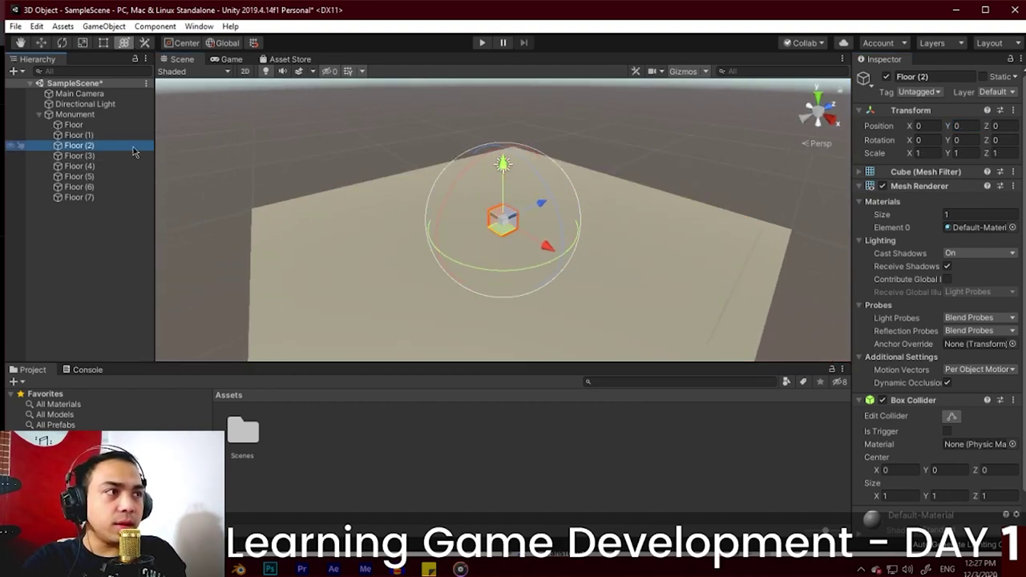
pyautogui.hotkey('alt', 'Tab')
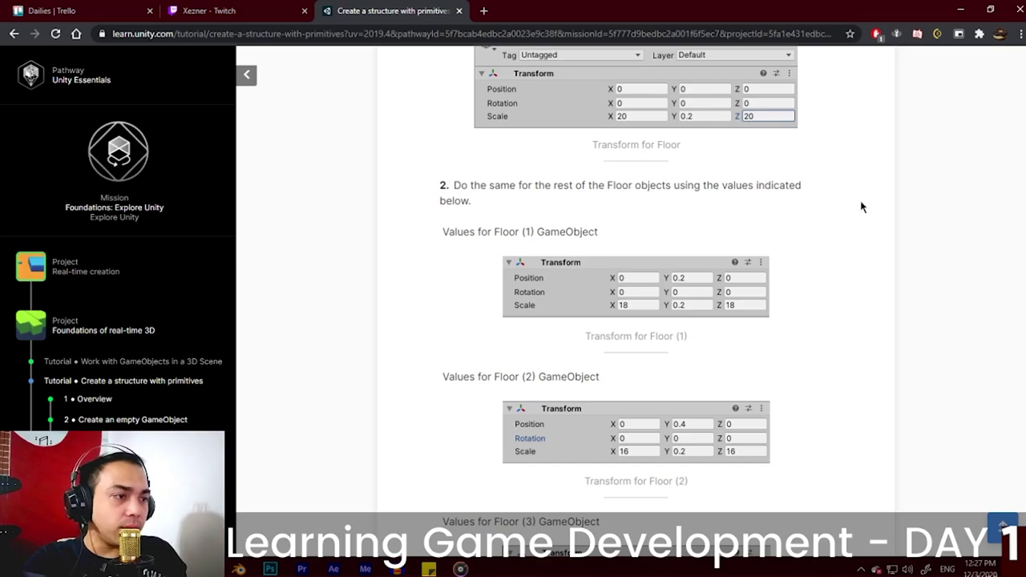
pyautogui.hotkey('alt', 'Tab')
pyautogui.write('10')
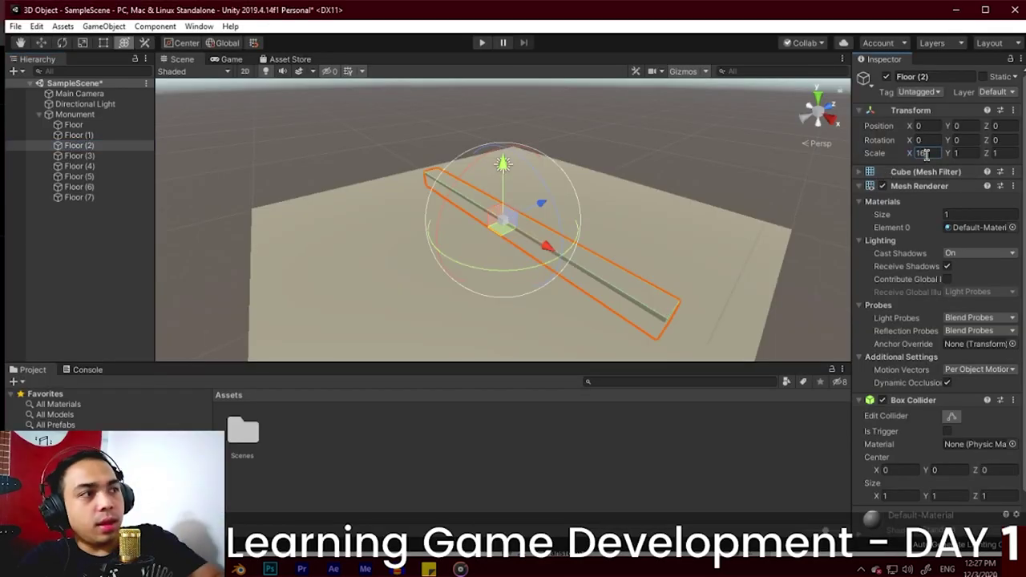
pyautogui.write('0.2')
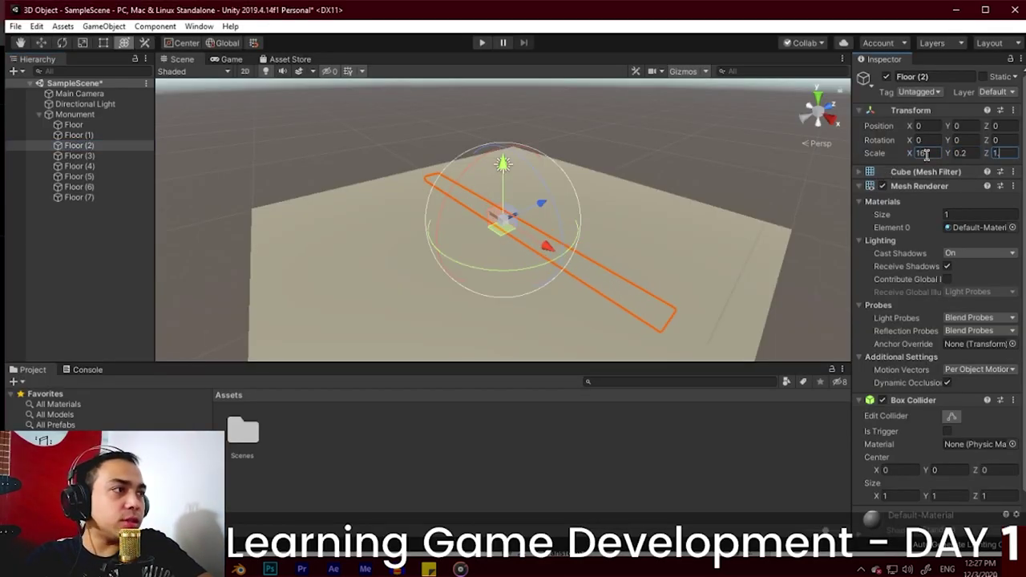
pyautogui.write('0')
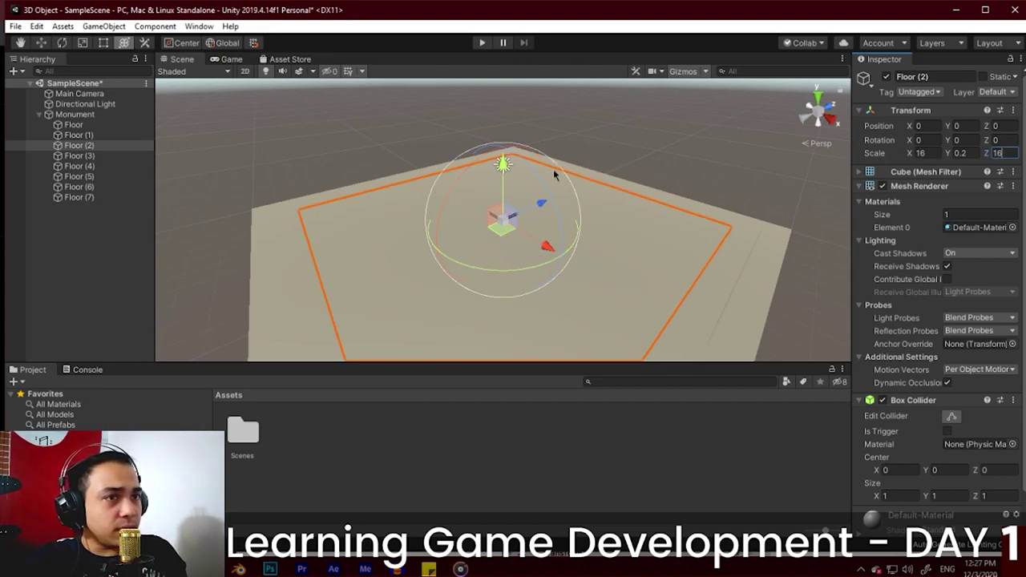
# Step: Set the Y position of Floor (2) to 0.4 in Unity, following the browser tutorial's values
pyautogui.scroll(-3, 553, 171)
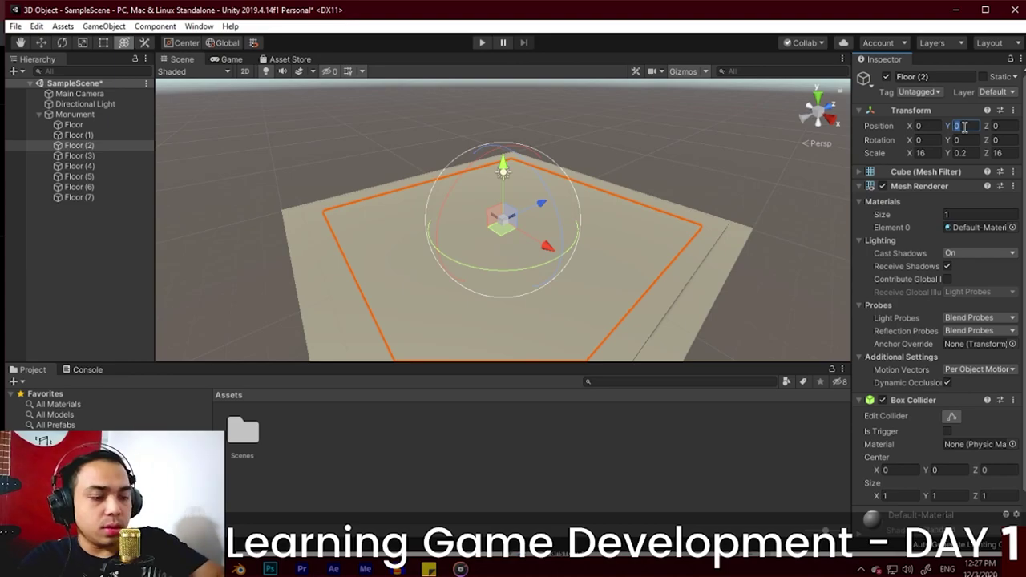
pyautogui.hotkey('alt', 'Tab')
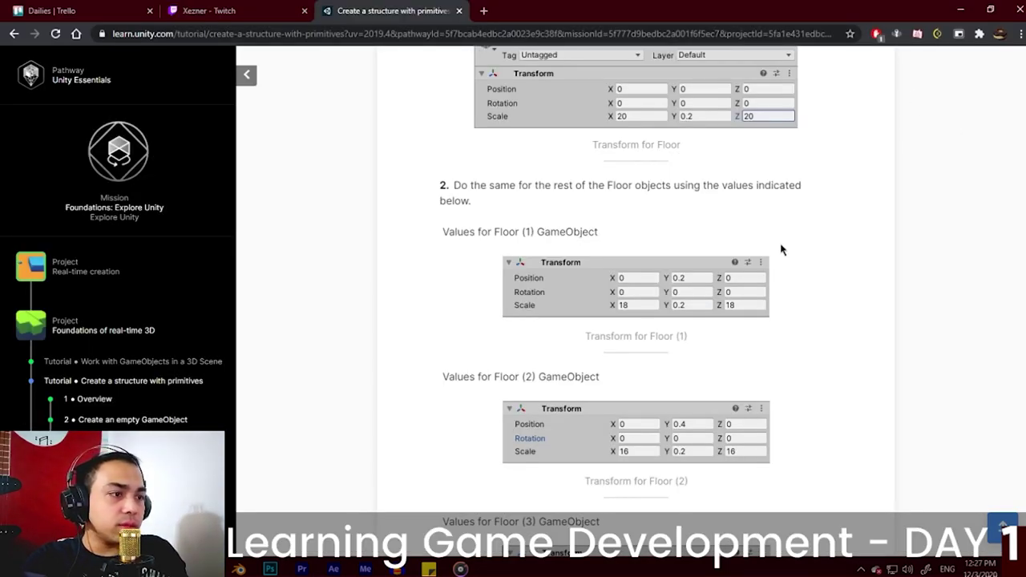
pyautogui.hotkey('alt', 'Tab')
pyautogui.scroll(-2, 625, 296)
pyautogui.keyDown('alt'); pyautogui.moveTo(604, 293); pyautogui.dragTo(641, 260); pyautogui.keyUp('alt')
# Step: In Unity, set the scale of Floor (3) to 14, 0.2, 14 and its Y position to 0.6
pyautogui.click(94, 158)
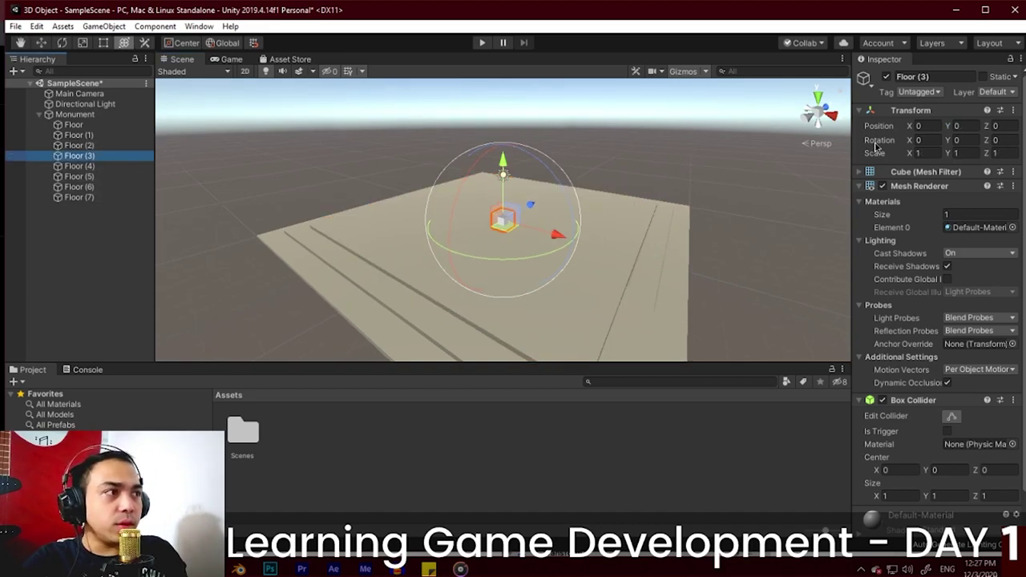
pyautogui.click(934, 156)
pyautogui.write('14')
pyautogui.press('Tab')
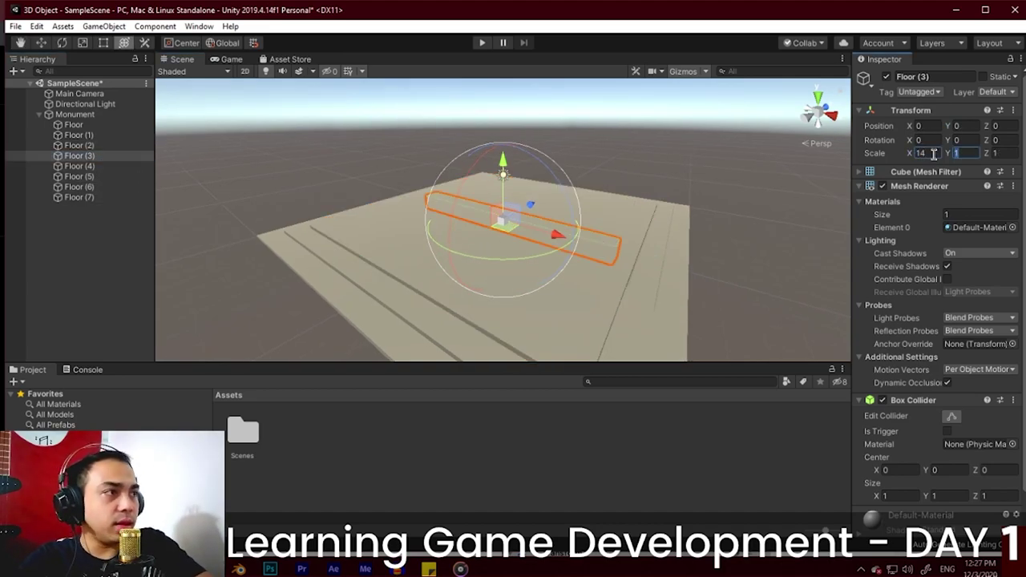
pyautogui.write('0.2')
pyautogui.write('14')
pyautogui.click(960, 126)
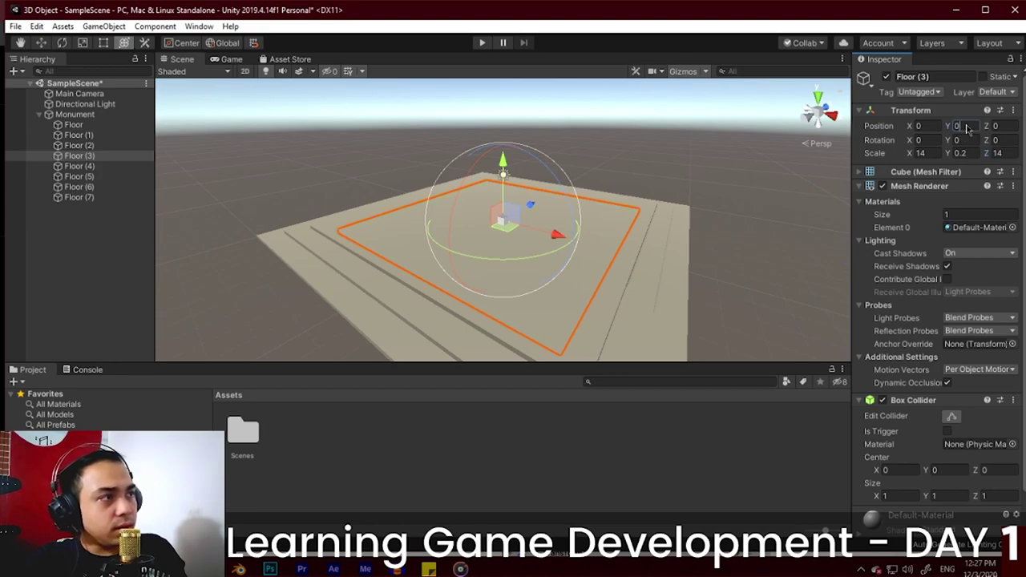
pyautogui.write('0.1')
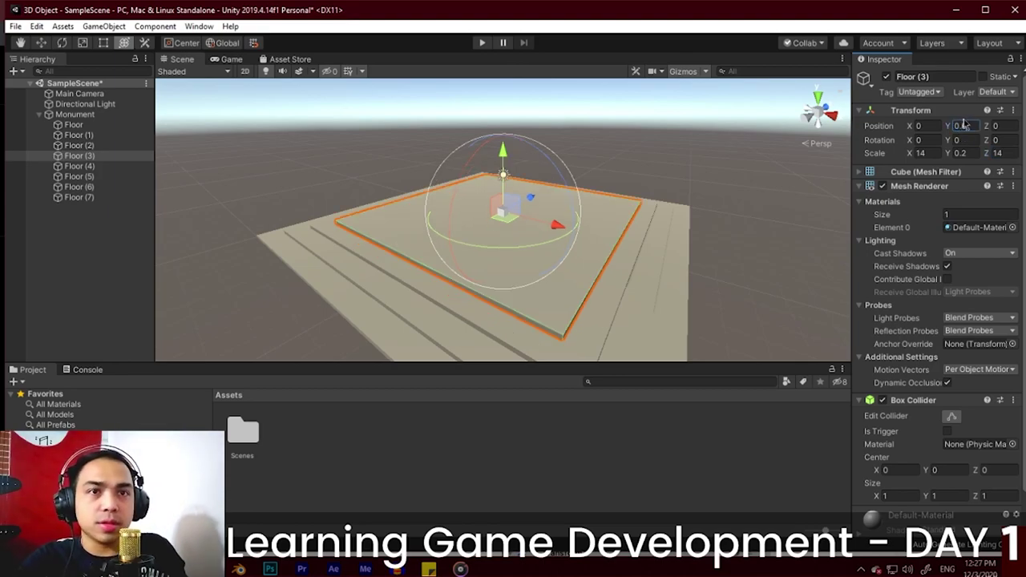
# Step: Look up the Floor (4) values in the browser tutorial, and set its scale to 12, 0.2, 12 in Unity
pyautogui.hotkey('alt', 'Tab')
pyautogui.scroll(-5, 689, 344)
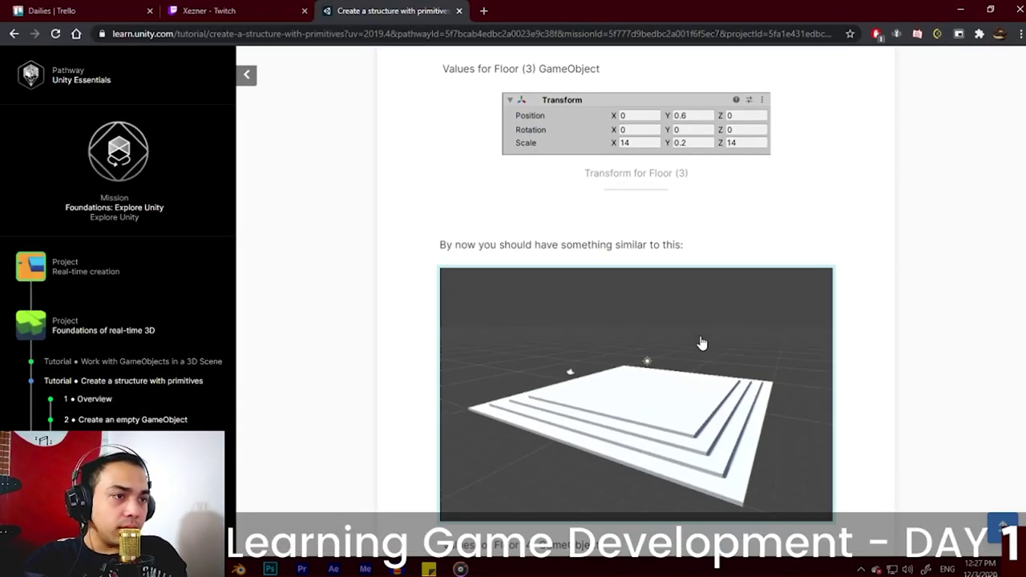
pyautogui.scroll(-6, 702, 342)
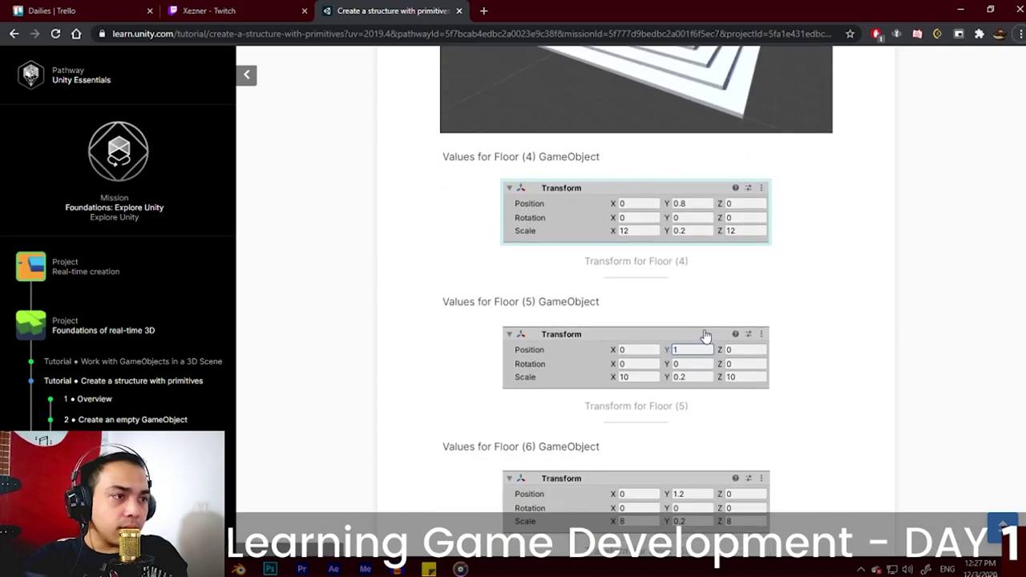
pyautogui.hotkey('alt', 'Tab')
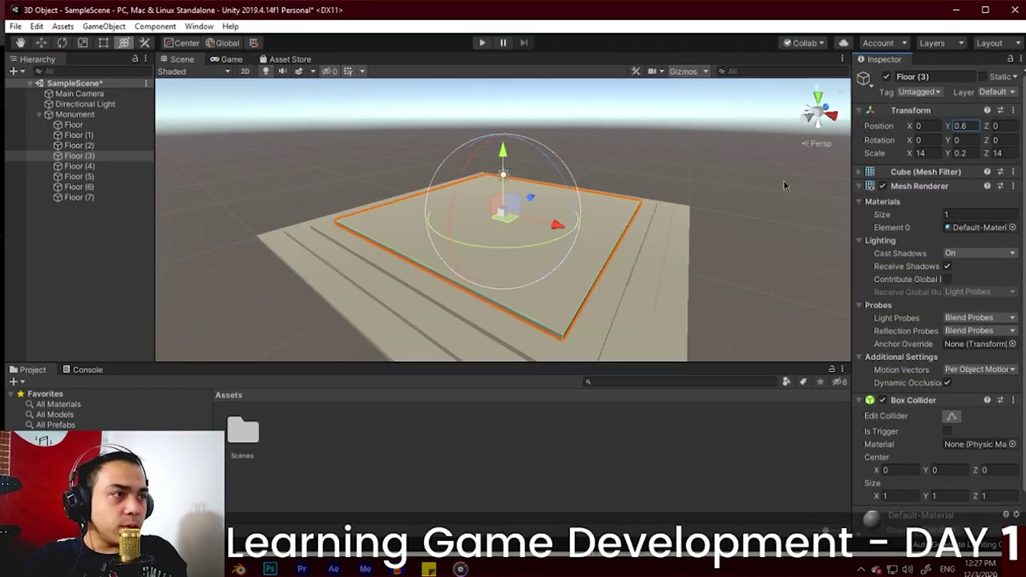
pyautogui.click(93, 168)
pyautogui.click(921, 154)
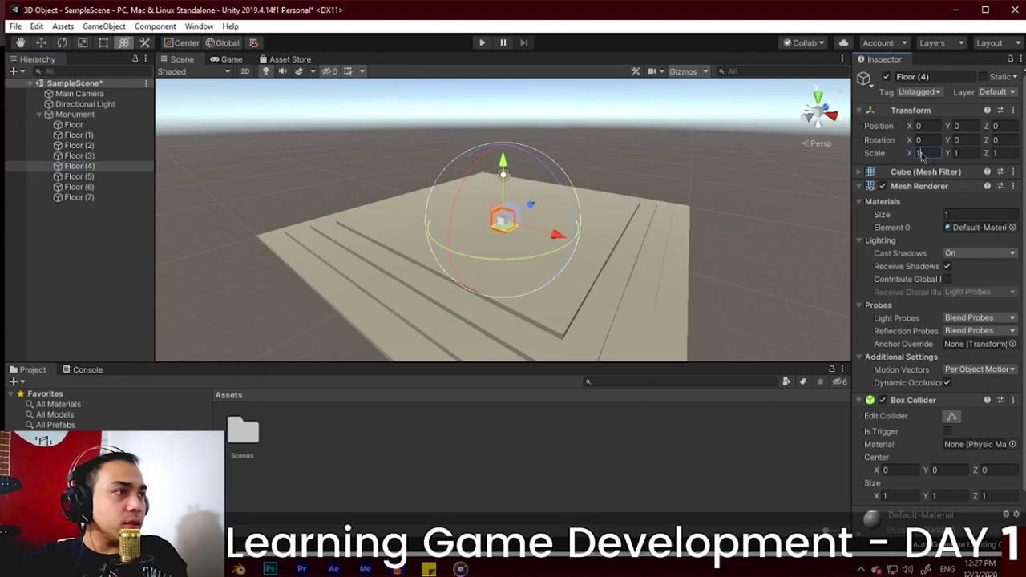
pyautogui.write('12')
pyautogui.press('Tab')
pyautogui.write('0.2')
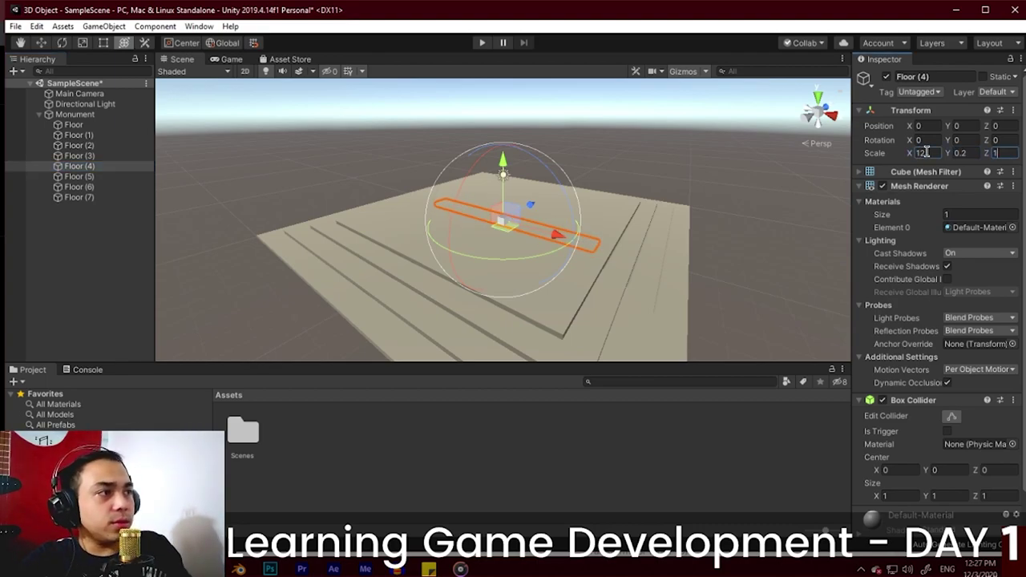
pyautogui.write('2')
# Step: Set the Y position of Floor (4) to 0.8
pyautogui.click(964, 127)
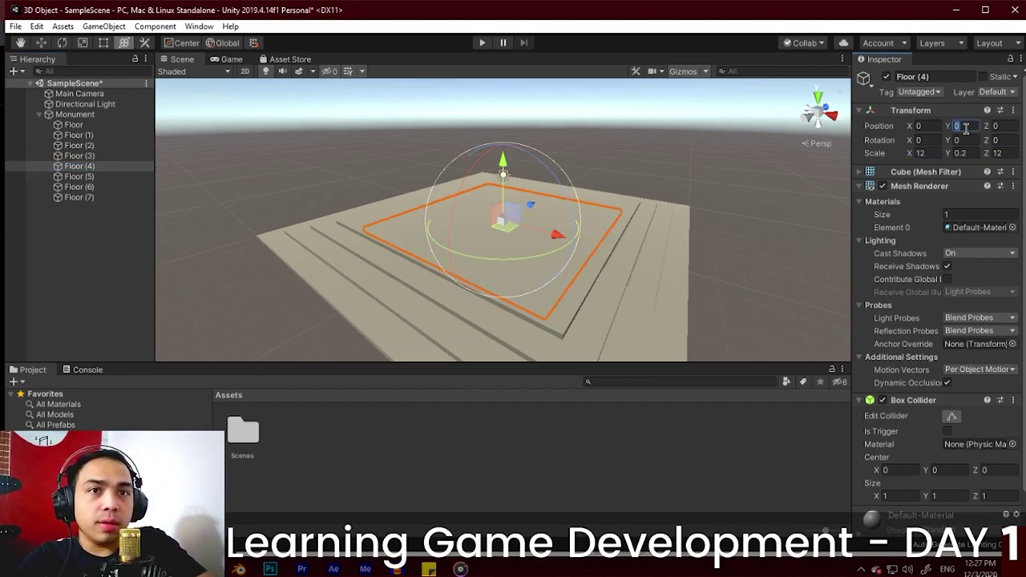
pyautogui.write('0.')
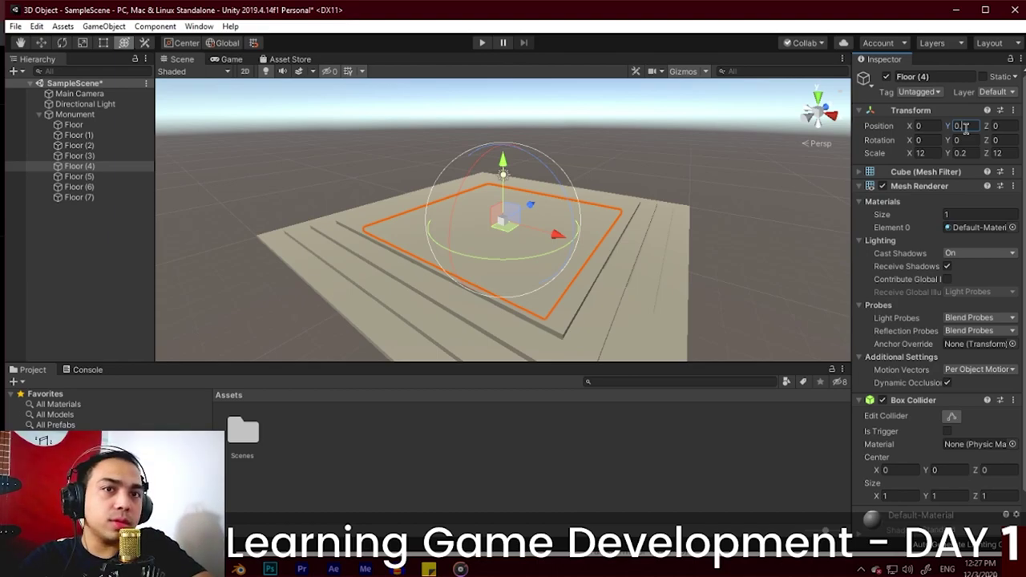
pyautogui.write('8')
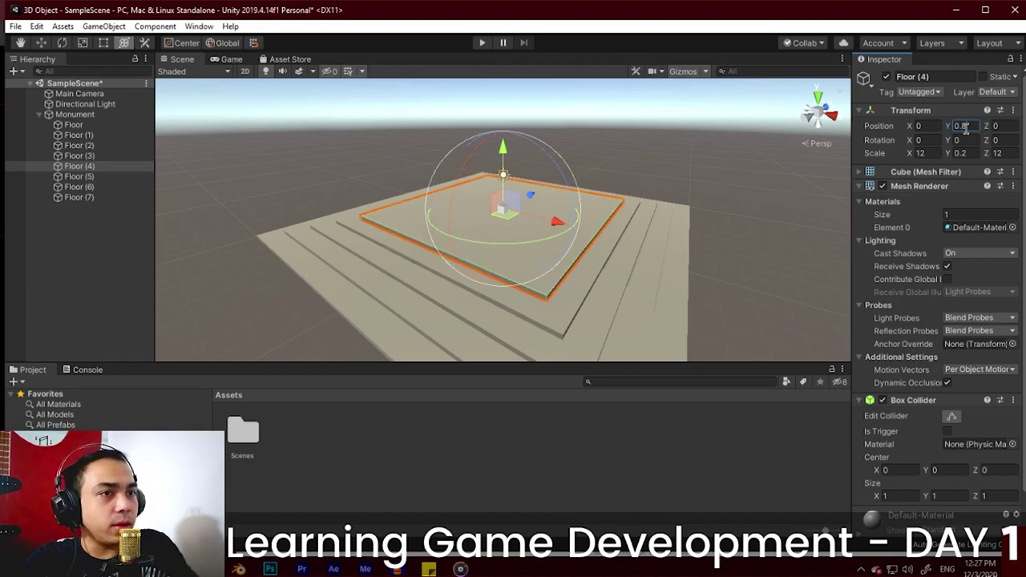
# Step: Set the Y position of Floor (5) to 1 and its scale to 10, 0.2, 10
pyautogui.click(79, 176)
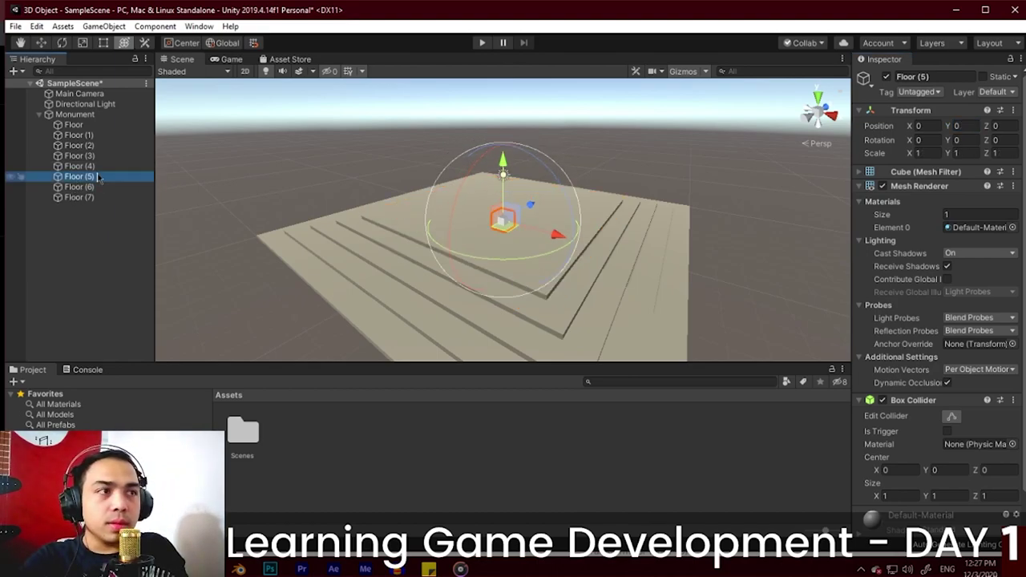
pyautogui.click(964, 126)
pyautogui.write('1.0')
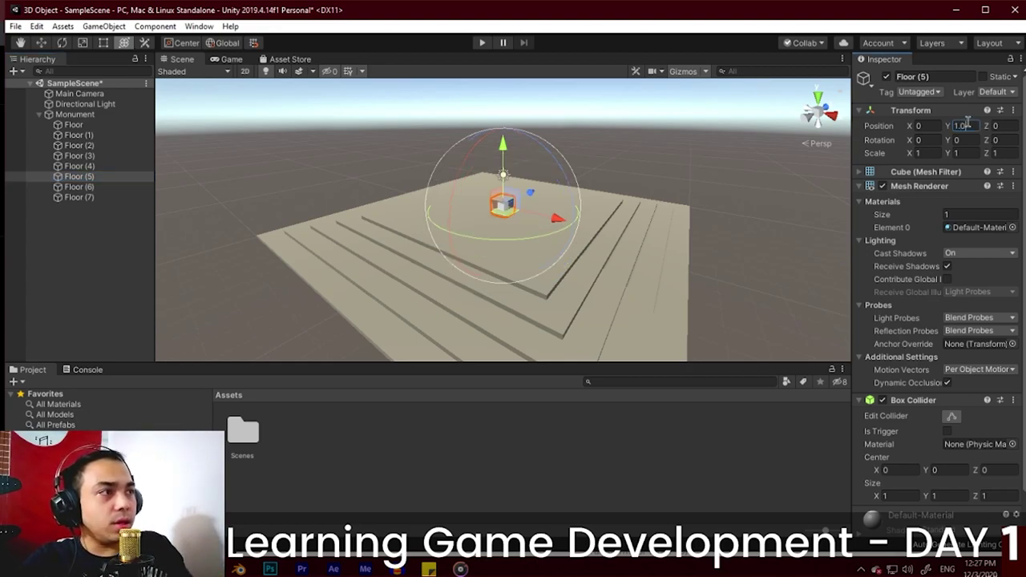
pyautogui.click(917, 153)
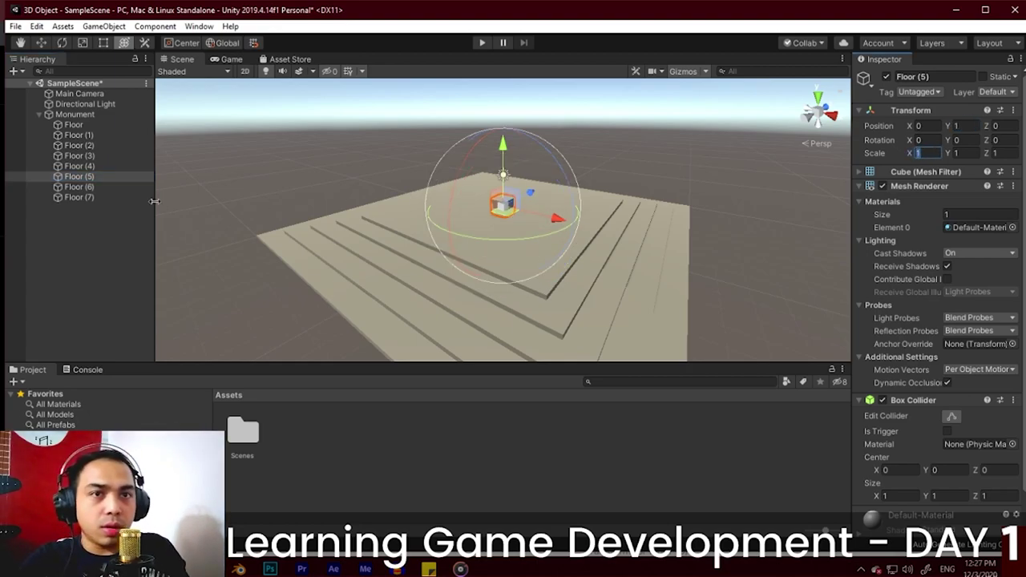
pyautogui.click(110, 167)
pyautogui.click(116, 178)
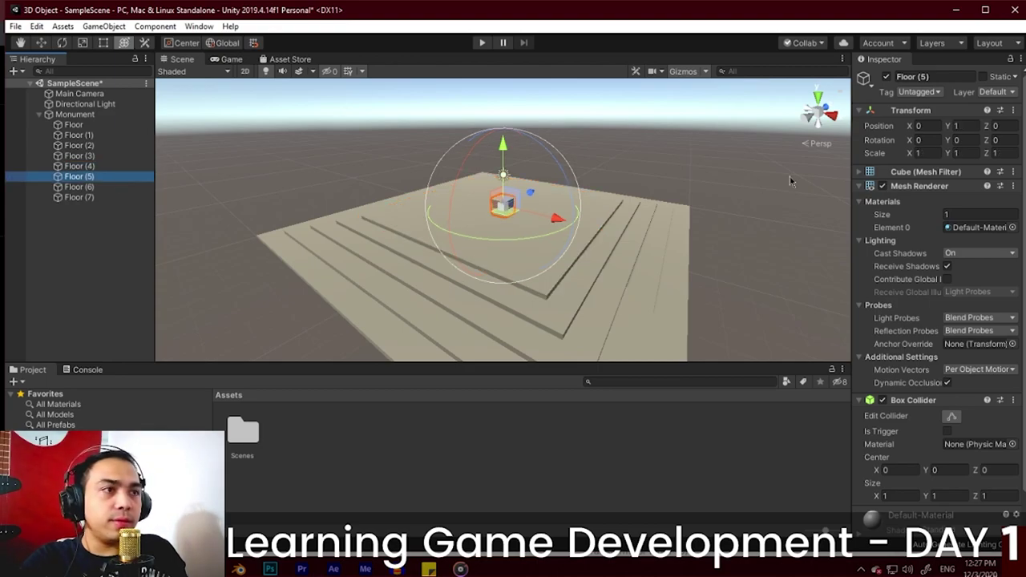
pyautogui.click(920, 153)
pyautogui.write('10')
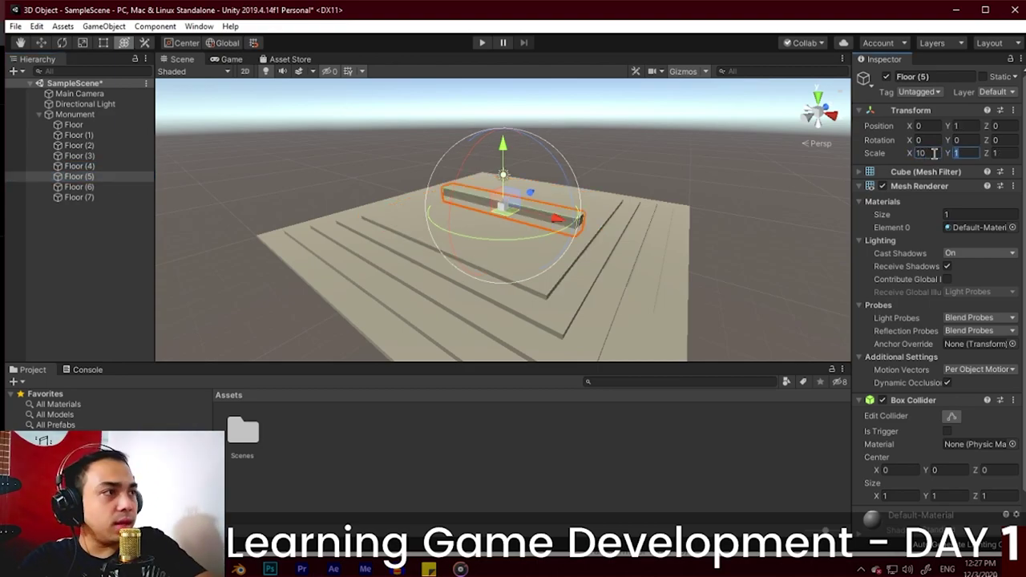
pyautogui.press('Tab')
pyautogui.write('0.2')
pyautogui.write('0')
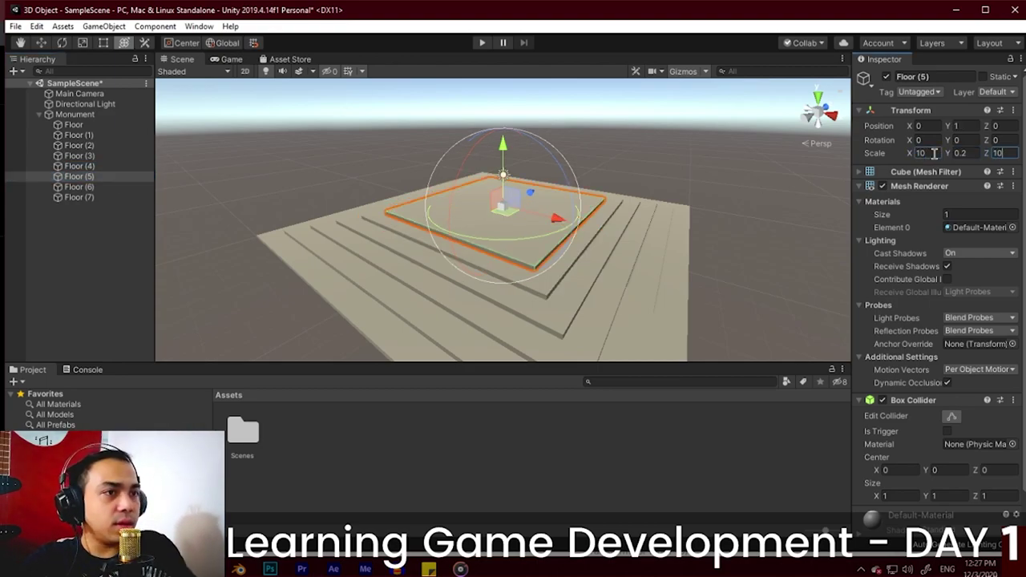
# Step: Check the Floor (6) values in the browser tutorial, and set its Y position to 1.2 in Unity
pyautogui.hotkey('alt', 'Tab')
pyautogui.scroll(-3, 390, 251)
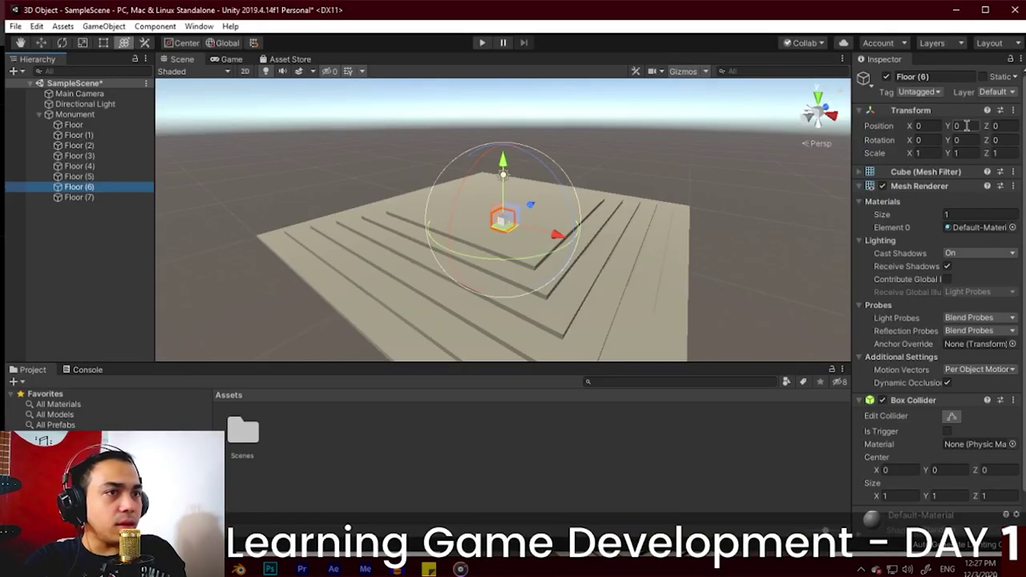
pyautogui.click(958, 126)
pyautogui.write('1.2')
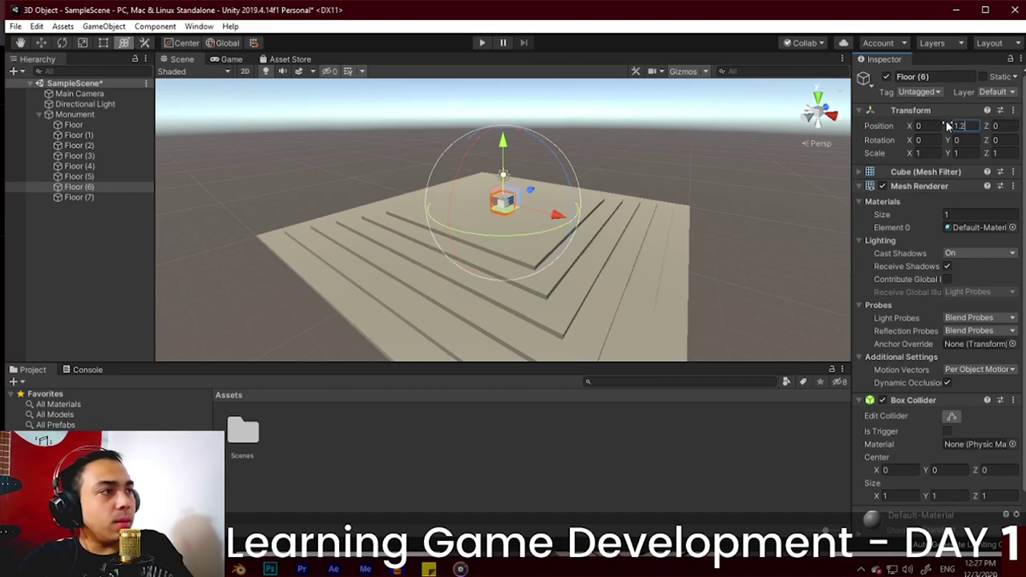
# Step: Set the scale of Floor (6) to 8, 0.2, 8
pyautogui.write('0.8')
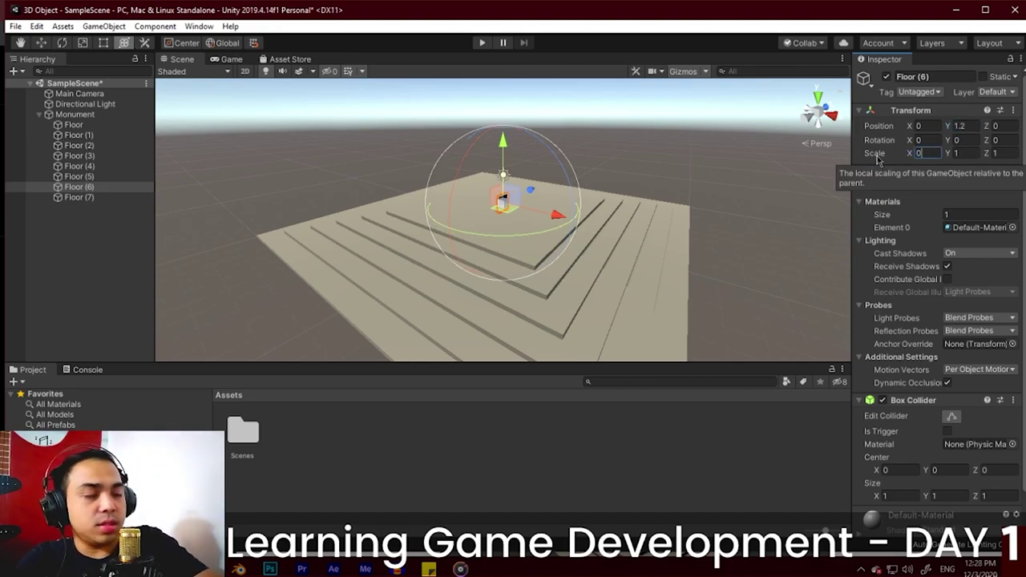
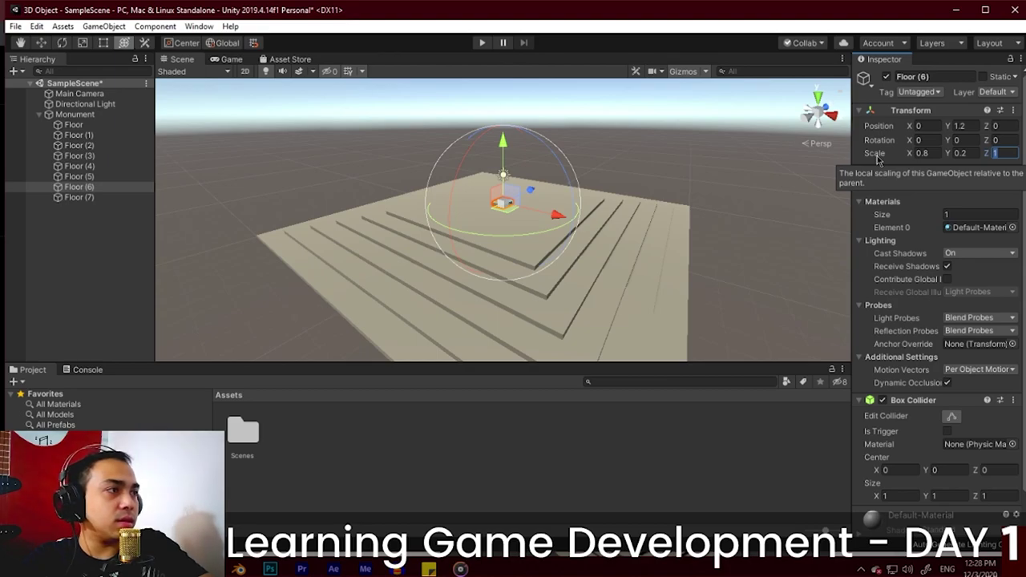
pyautogui.write('8')
pyautogui.moveTo(930, 153); pyautogui.dragTo(879, 169)
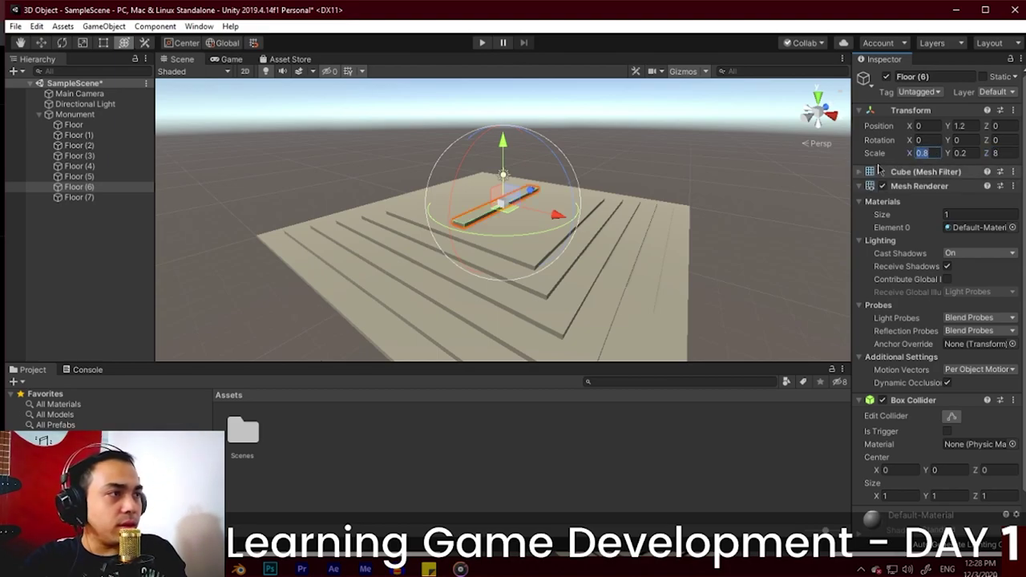
pyautogui.write('8')
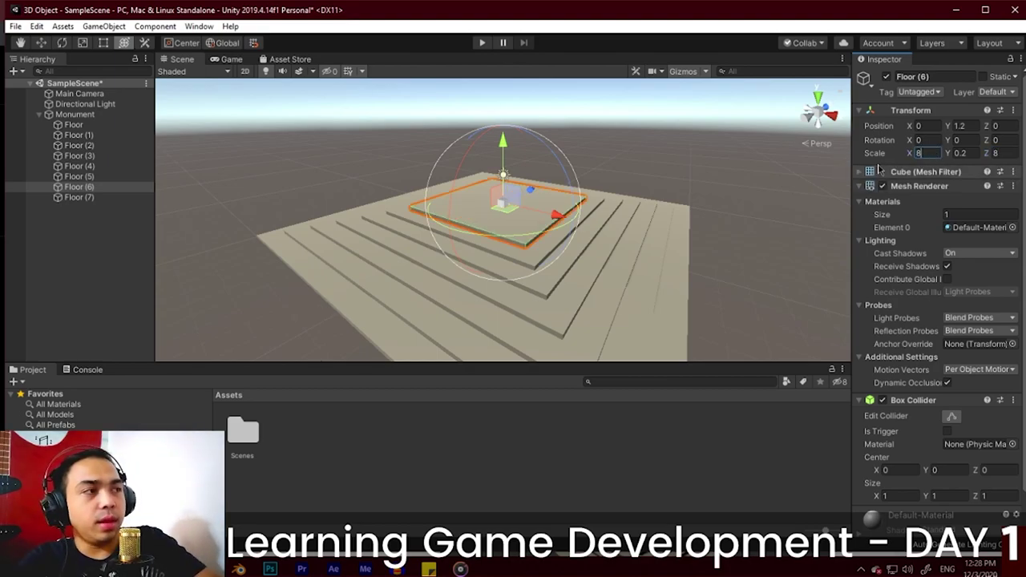
# Step: Set the Y position of Floor (7) to 1.4 and its scale to 6, 0.2, 6
pyautogui.click(73, 197)
pyautogui.click(961, 126)
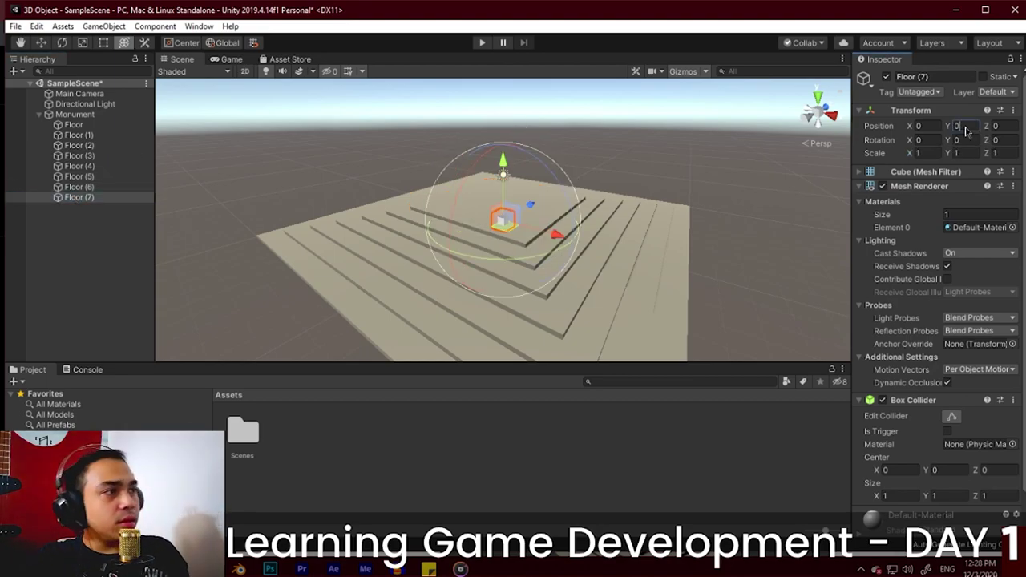
pyautogui.write('1.4')
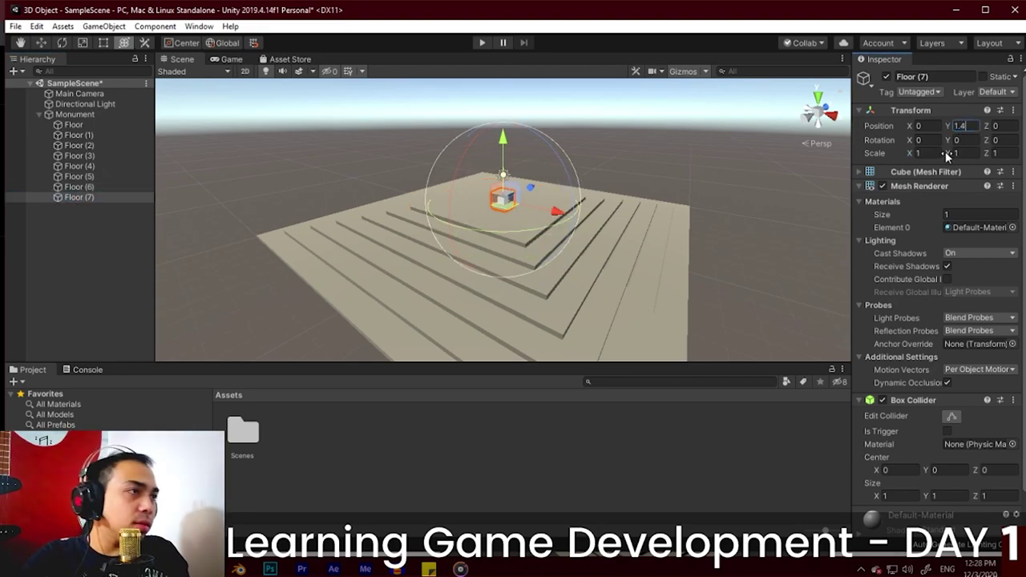
pyautogui.click(920, 153)
pyautogui.write('6')
pyautogui.press('Tab')
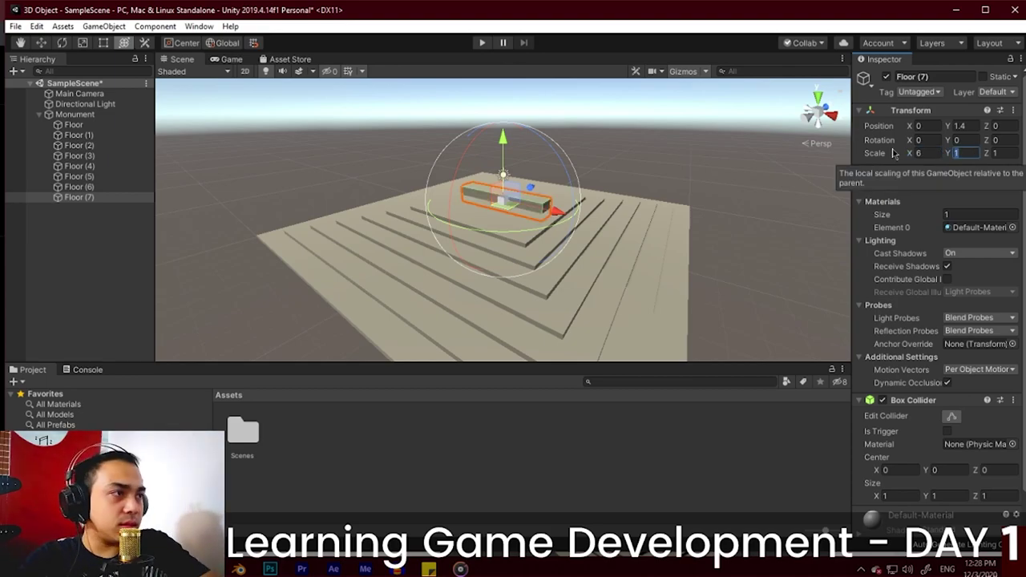
pyautogui.write('0.2')
pyautogui.press('Tab')
pyautogui.write('6')
# Step: Inspect the stepped monument from several sides, and mark the floor step as completed in the browser tutorial
pyautogui.scroll(3, 677, 169)
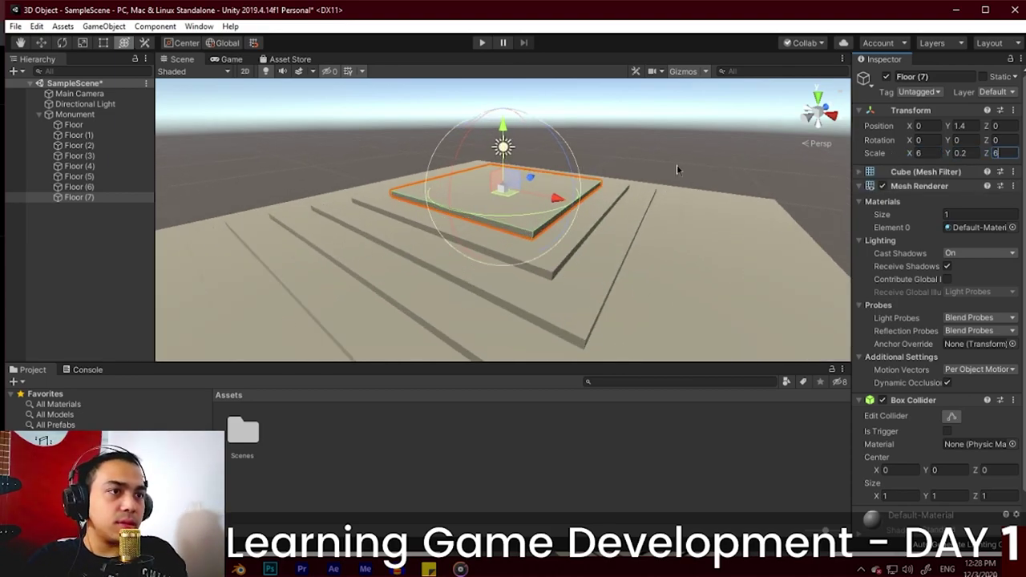
pyautogui.keyDown('alt'); pyautogui.moveTo(676, 169); pyautogui.dragTo(441, 195); pyautogui.keyUp('alt')
pyautogui.scroll(-3, 692, 165)
pyautogui.keyDown('alt'); pyautogui.moveTo(694, 165); pyautogui.dragTo(280, 196); pyautogui.keyUp('alt')
pyautogui.hotkey('alt', 'Tab')
pyautogui.scroll(-5, 675, 368)
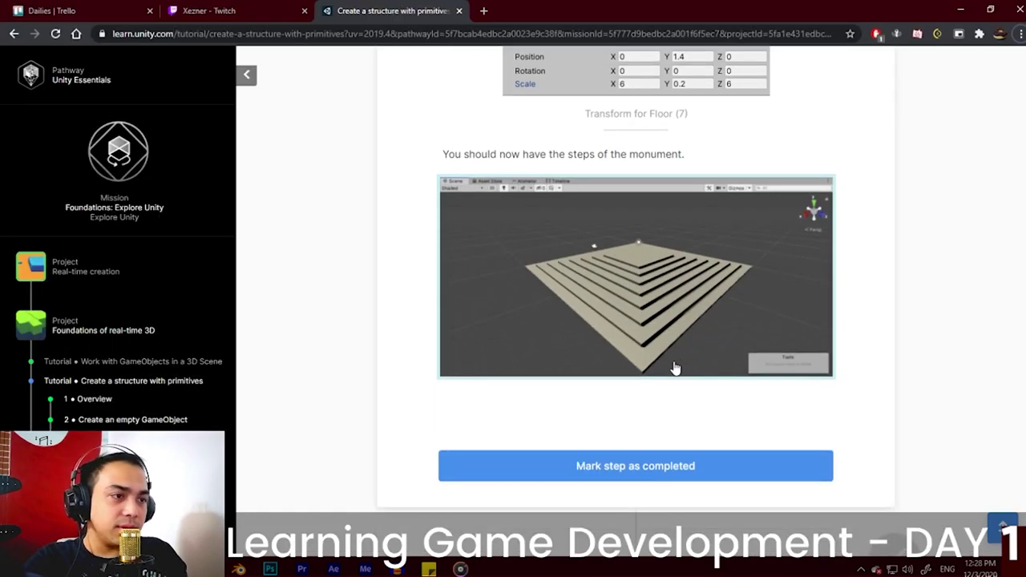
pyautogui.scroll(-3, 674, 368)
pyautogui.click(614, 223)
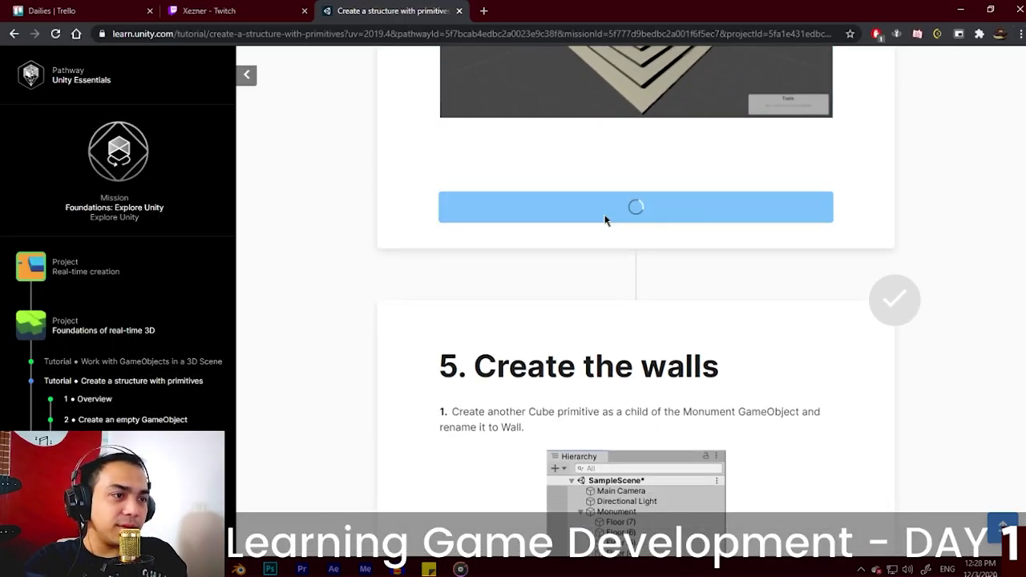
# Step: Read the Create the walls instructions in the browser tutorial, and add a Cube as a child of Monument in Unity
pyautogui.hotkey('alt', 'Tab')
pyautogui.scroll(-2, 415, 282)
pyautogui.hotkey('alt', 'Tab')
pyautogui.scroll(-3, 651, 279)
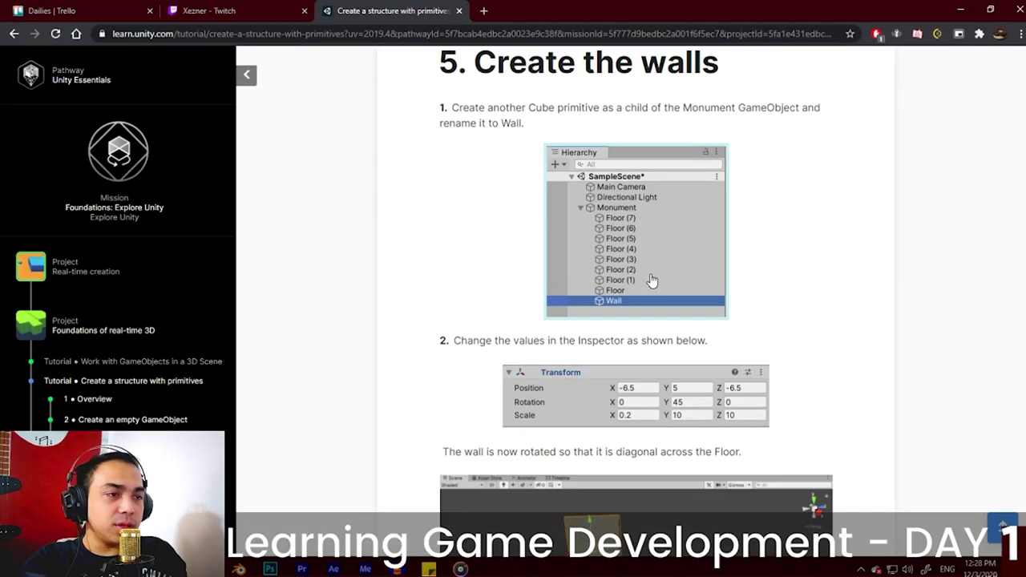
pyautogui.scroll(-2, 641, 277)
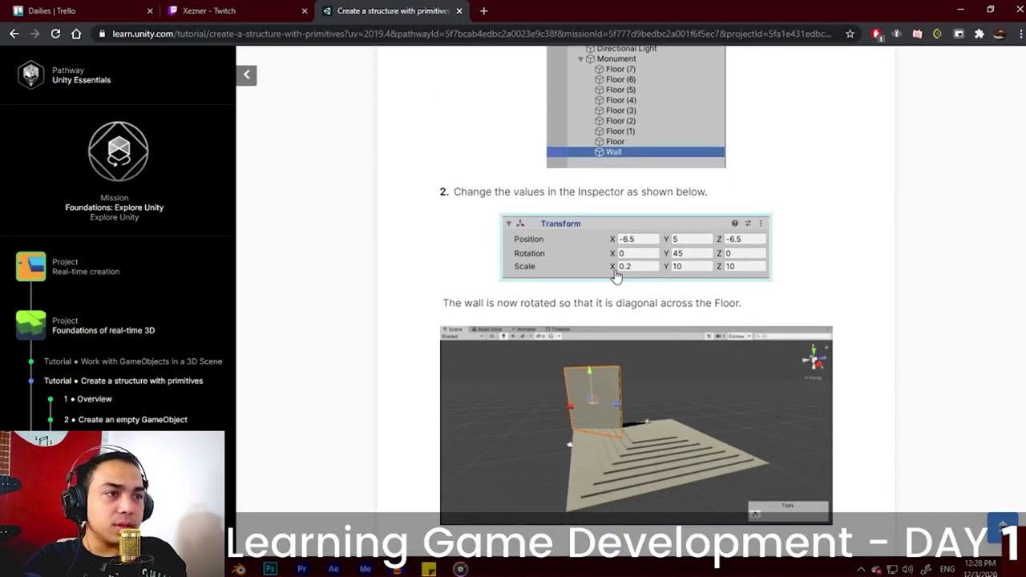
pyautogui.scroll(4, 616, 275)
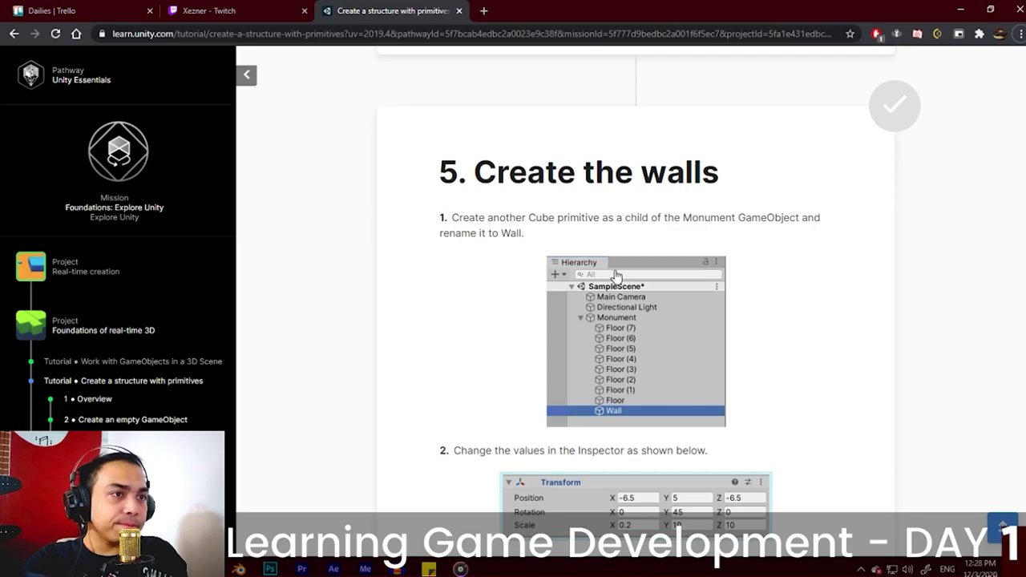
pyautogui.hotkey('alt', 'Tab')
pyautogui.rightClick(78, 116)
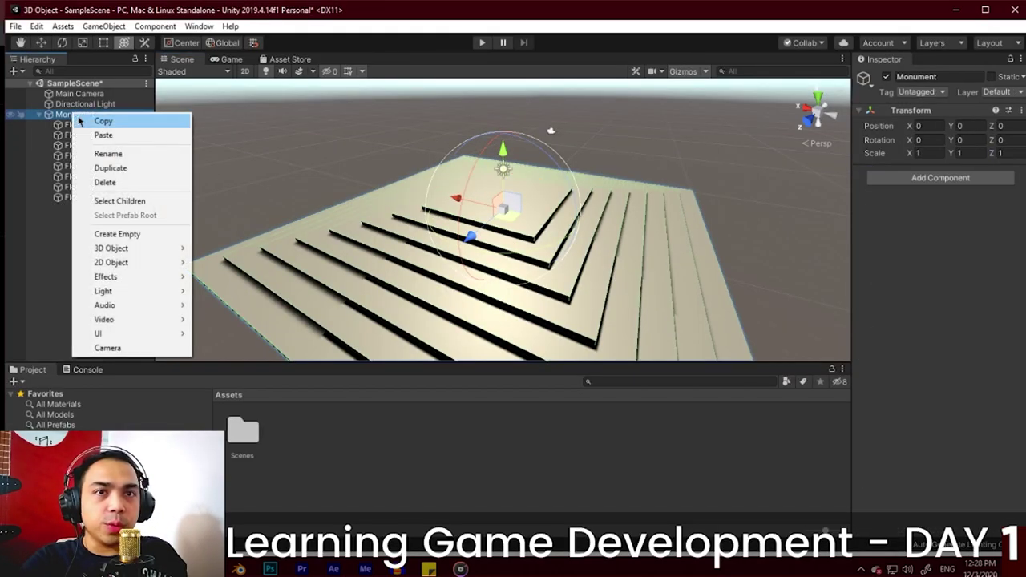
pyautogui.moveTo(133, 250)
pyautogui.click(237, 248)
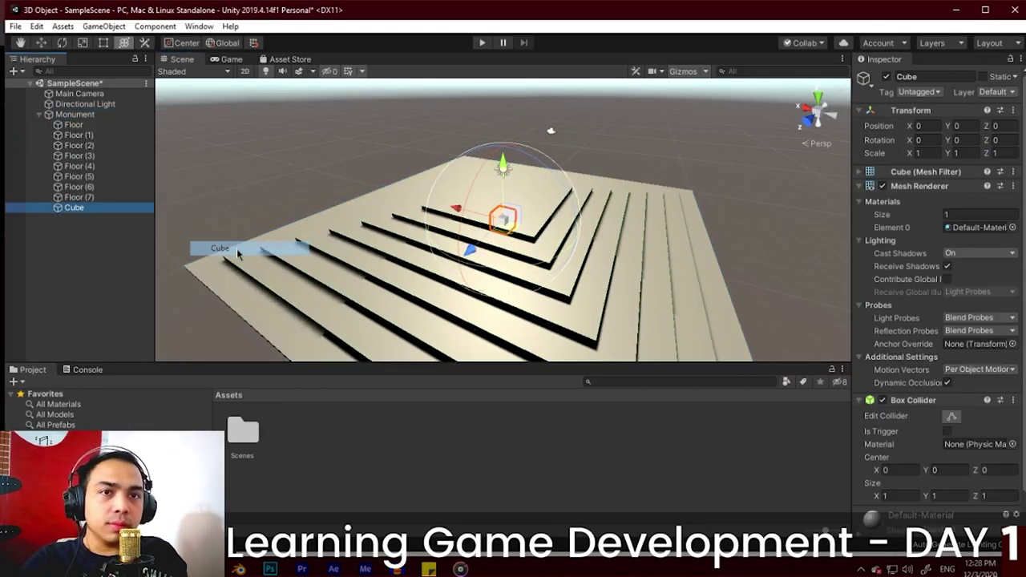
# Step: Check the wall's Transform values in the browser tutorial, and set the new Cube's X scale to 0.2 in Unity
pyautogui.hotkey('alt', 'Tab')
pyautogui.scroll(-4, 421, 236)
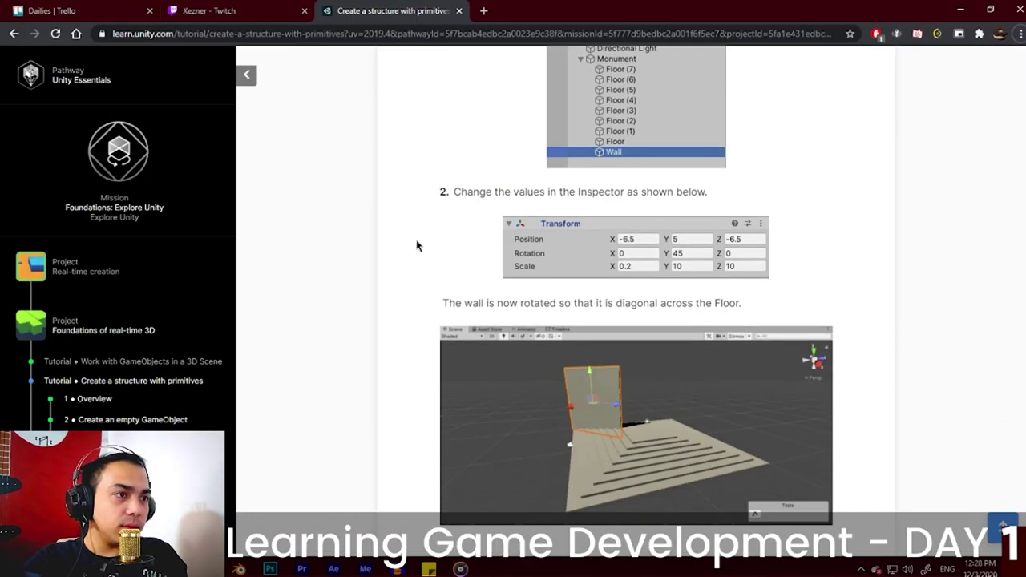
pyautogui.hotkey('alt', 'Tab')
pyautogui.hotkey('alt', 'Tab')
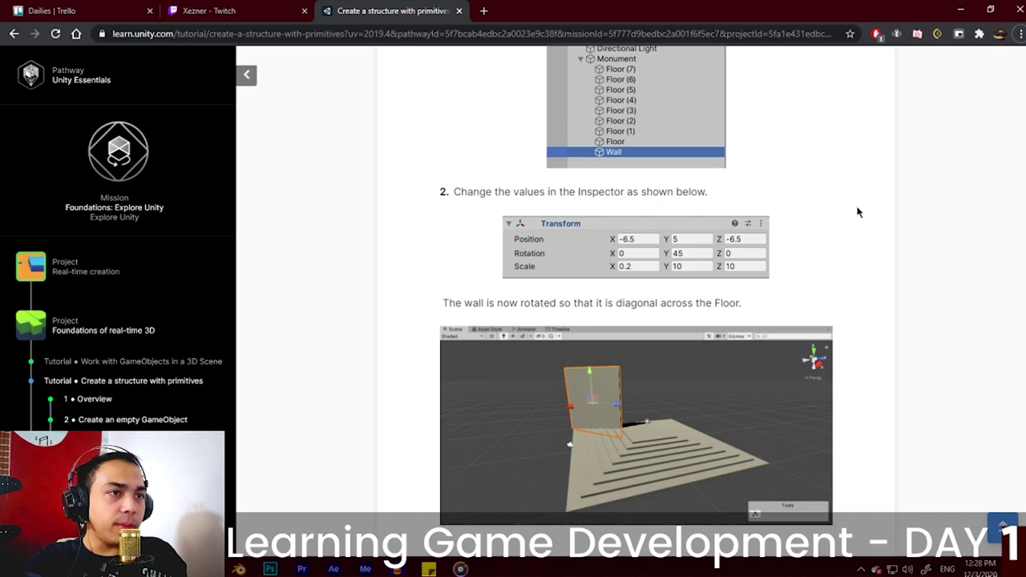
pyautogui.hotkey('alt', 'Tab')
pyautogui.click(920, 153)
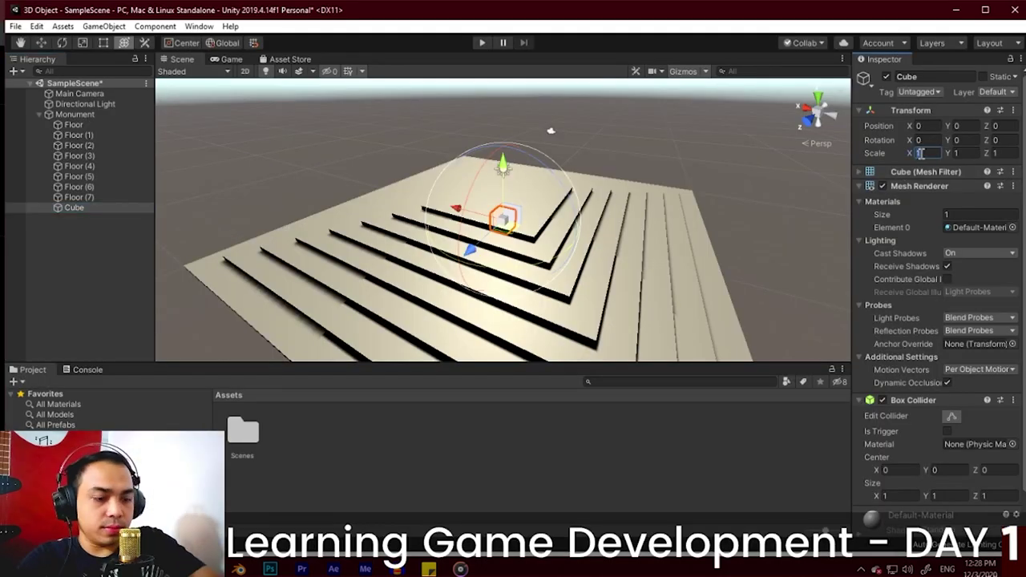
pyautogui.click(964, 153)
# Step: Set the Cube's Y scale and Z scale to 10, and rename it Wall
pyautogui.hotkey('alt', 'Tab')
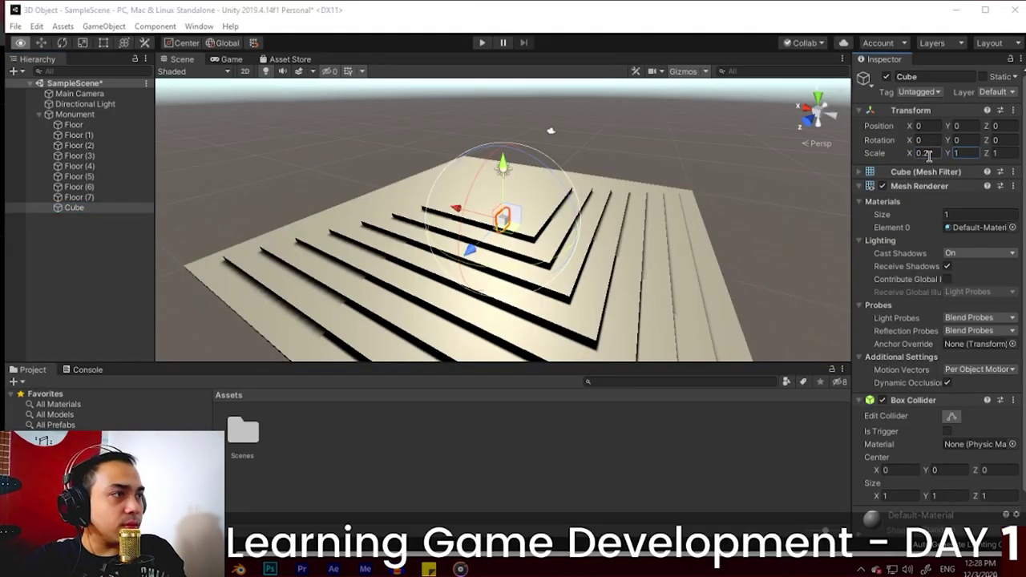
pyautogui.hotkey('alt', 'Tab')
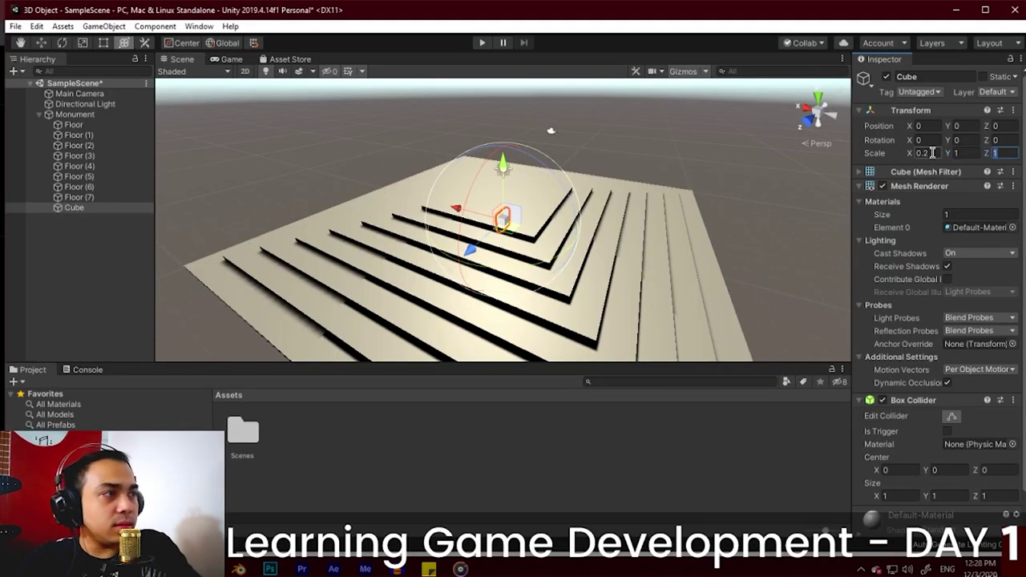
pyautogui.write('0')
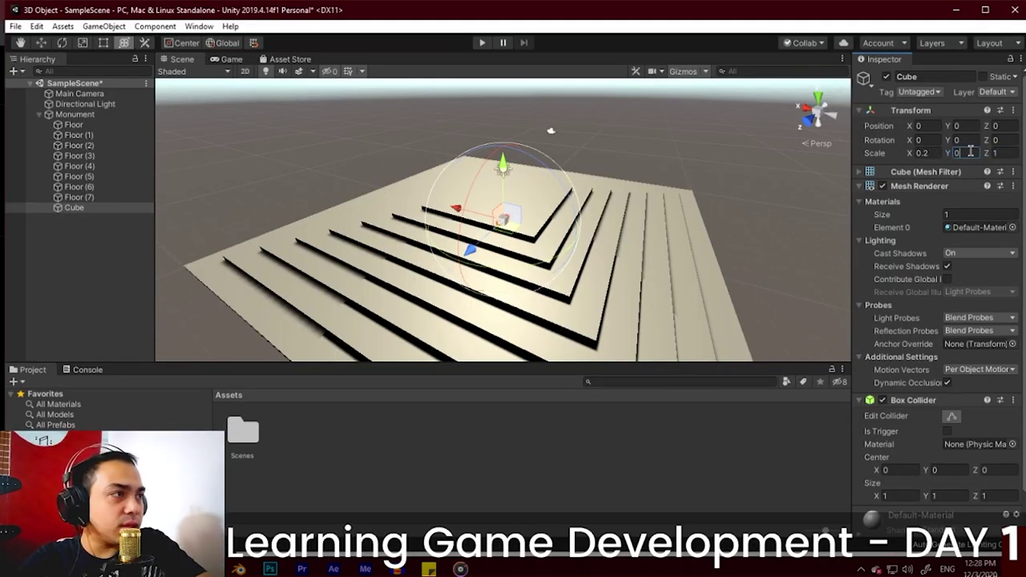
pyautogui.click(970, 150)
pyautogui.write('10')
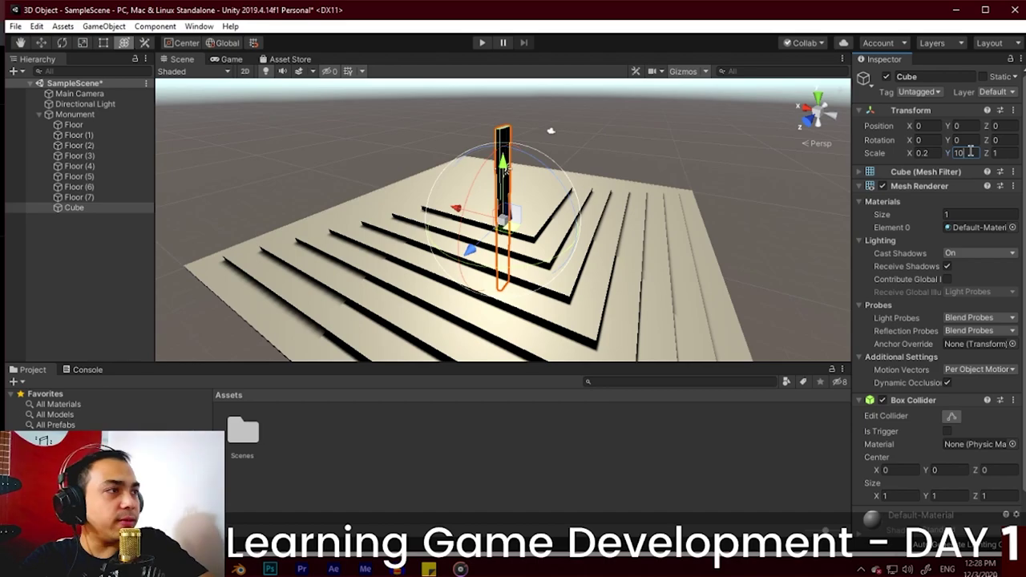
pyautogui.write('10')
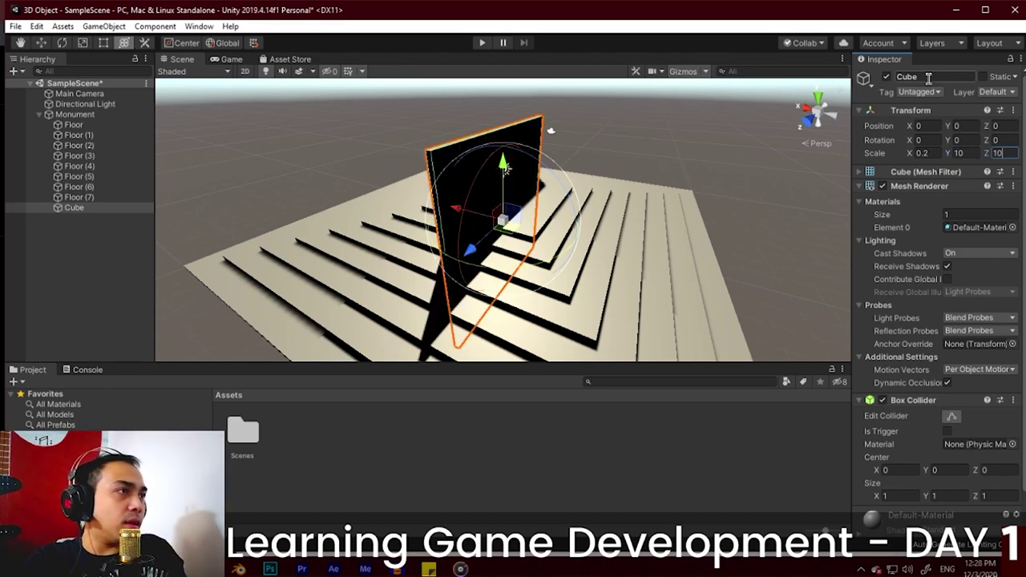
pyautogui.write('Wall')
# Step: Set the Wall's position to -6.5, 5, -6.5, following the Transform values in the browser tutorial
pyautogui.hotkey('alt', 'Tab')
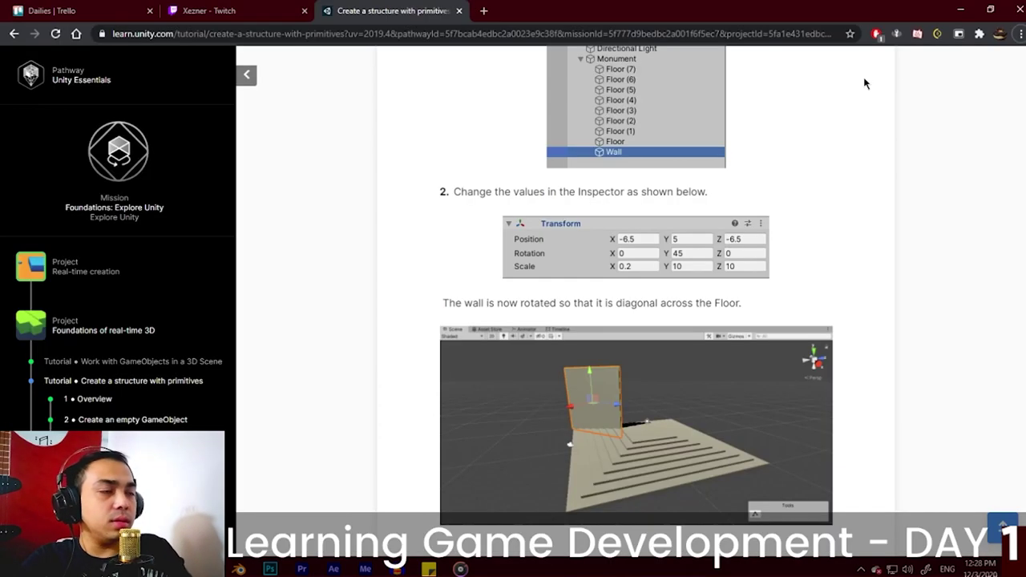
pyautogui.hotkey('alt', 'Tab')
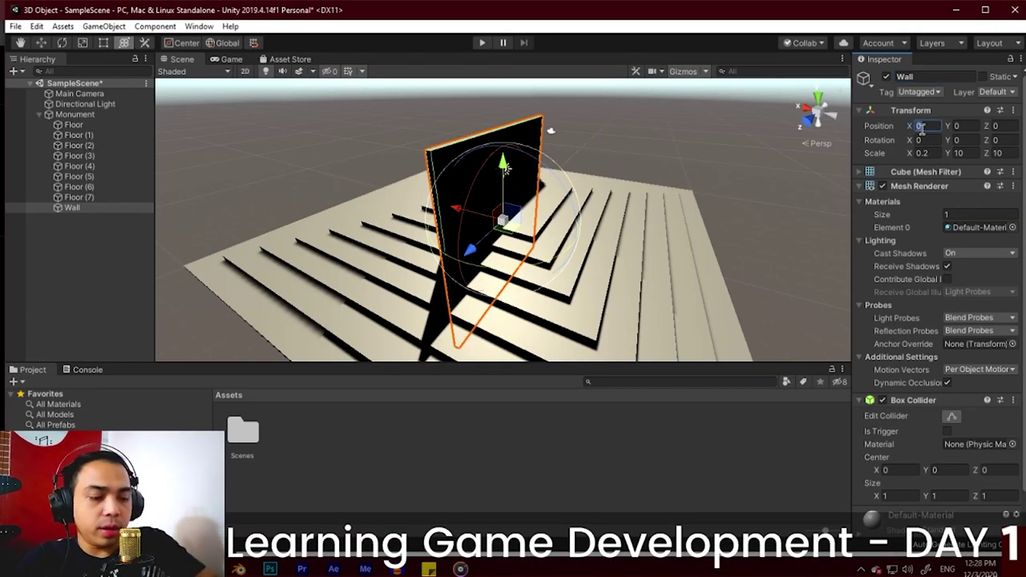
pyautogui.write('-6.5')
pyautogui.hotkey('alt', 'Tab')
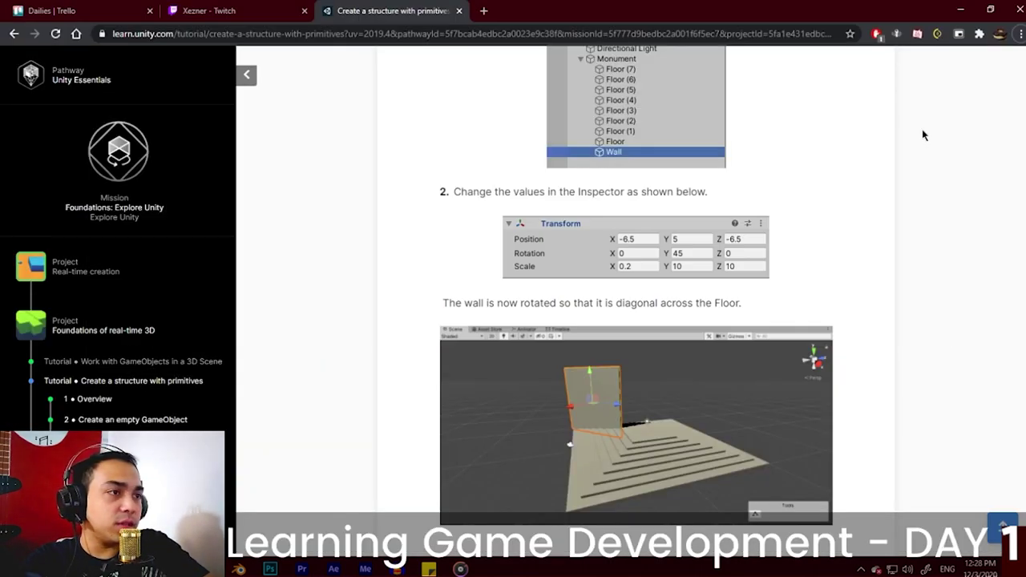
pyautogui.hotkey('alt', 'Tab')
pyautogui.press('Tab')
pyautogui.write('5')
pyautogui.scroll(-3, 623, 225)
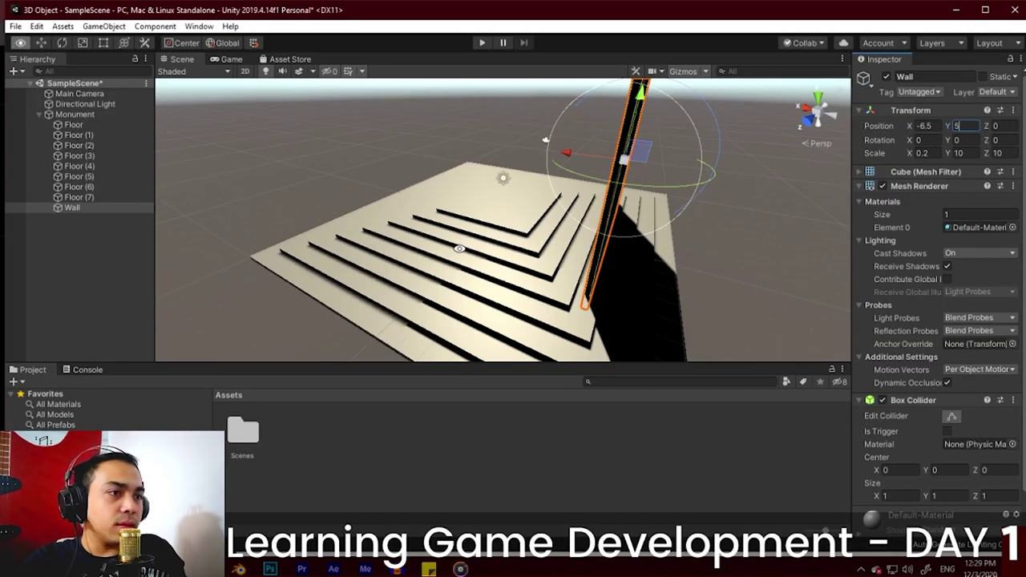
pyautogui.keyDown('alt'); pyautogui.moveTo(459, 248); pyautogui.dragTo(753, 227); pyautogui.keyUp('alt')
pyautogui.hotkey('alt', 'Tab')
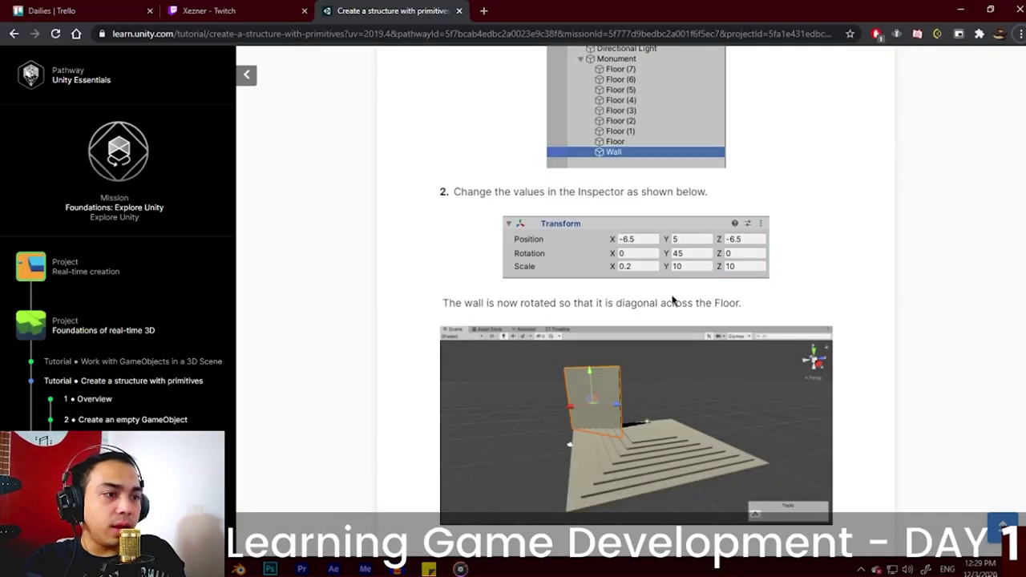
pyautogui.hotkey('alt', 'Tab')
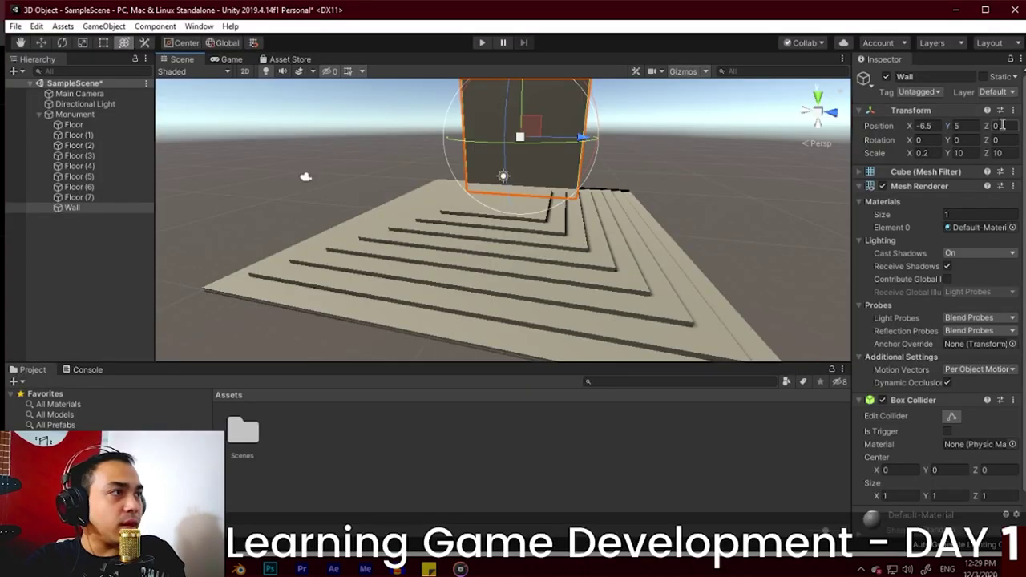
pyautogui.write('-6.5')
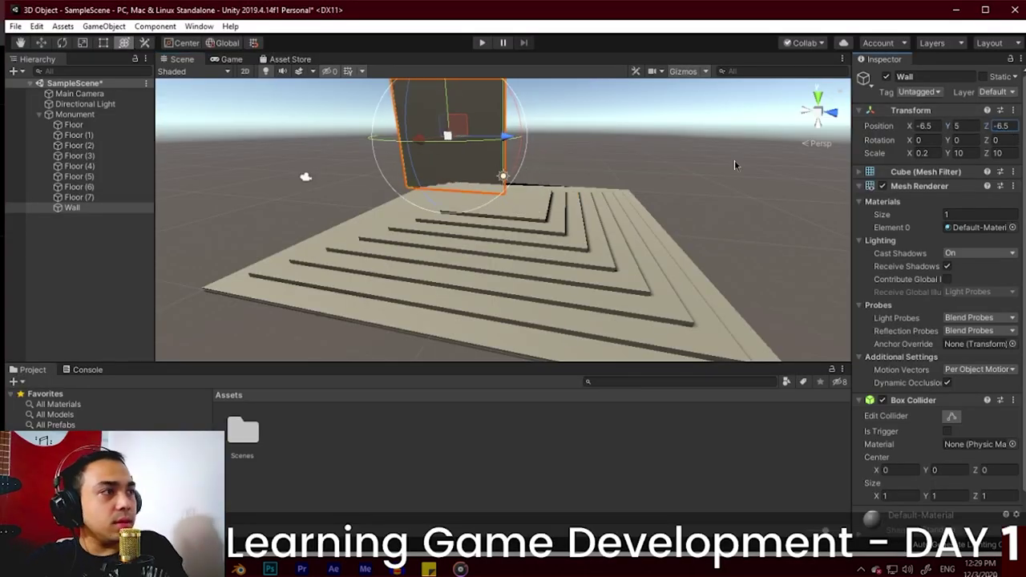
# Step: Compare the placed Wall with the browser tutorial, and read its instructions and Transform values for the three wall duplicates
pyautogui.keyDown('alt'); pyautogui.moveTo(541, 168); pyautogui.dragTo(348, 236); pyautogui.keyUp('alt')
pyautogui.hotkey('alt', 'Tab')
pyautogui.scroll(-3, 579, 281)
pyautogui.hotkey('alt', 'Tab')
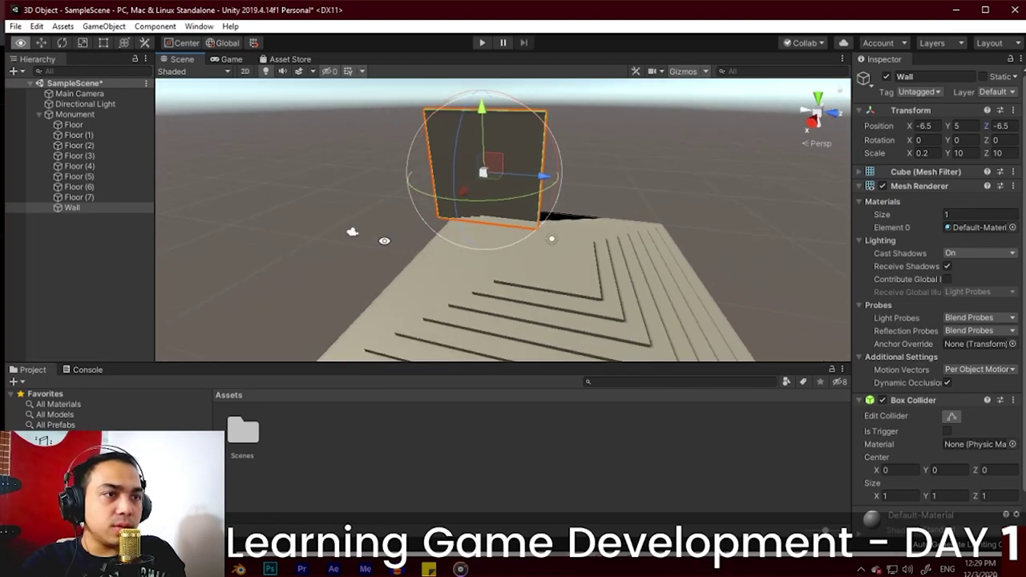
pyautogui.hotkey('alt', 'Tab')
pyautogui.scroll(-1, 495, 295)
pyautogui.scroll(1, 491, 295)
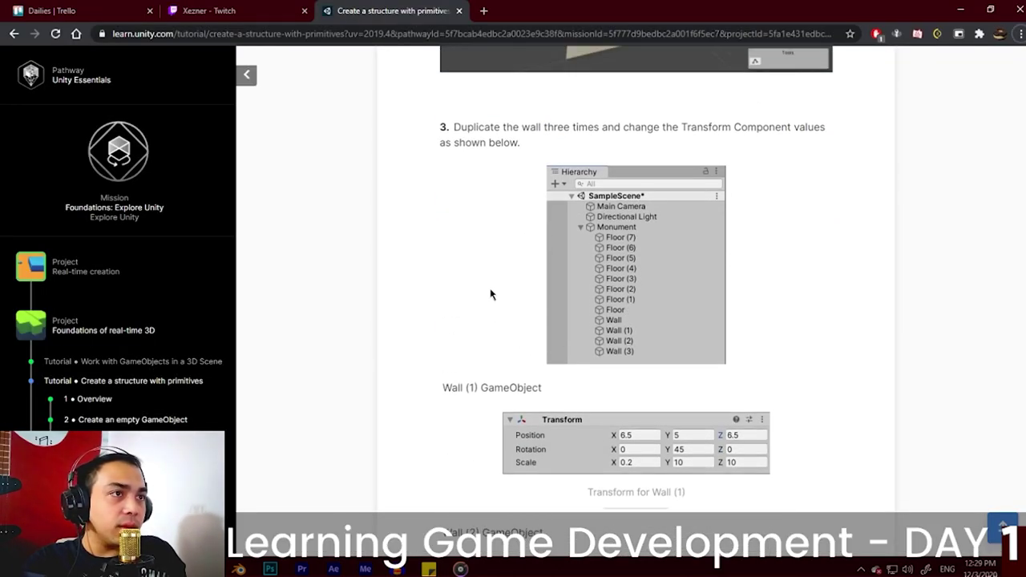
pyautogui.scroll(-3, 489, 294)
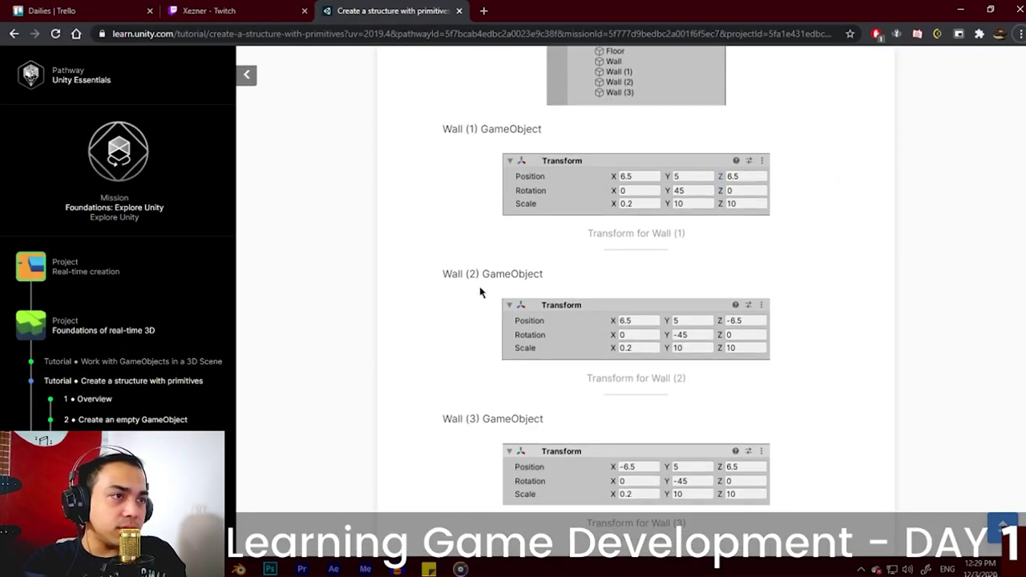
pyautogui.scroll(3, 455, 291)
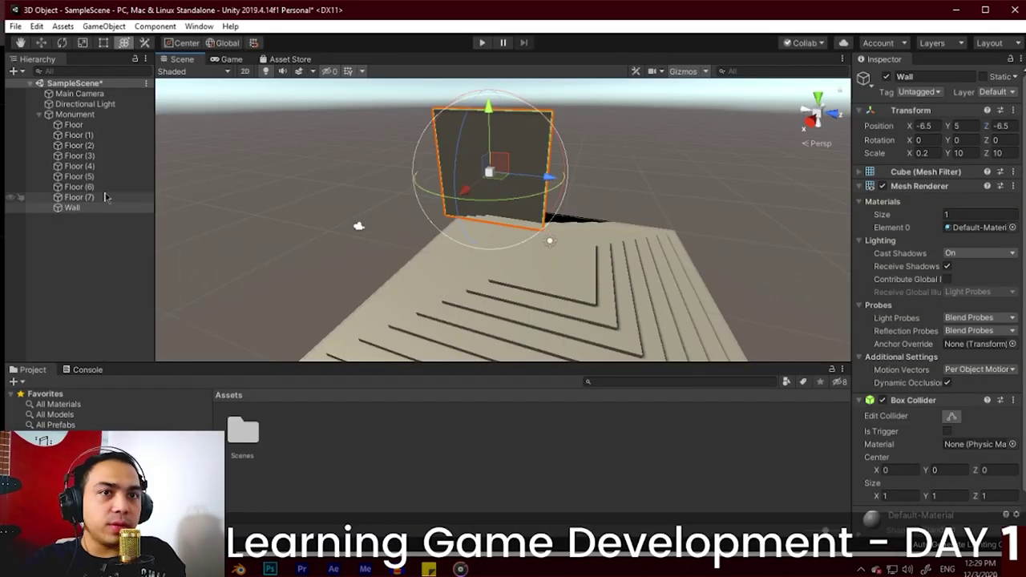
# Step: Duplicate the Wall three times under Monument
pyautogui.click(103, 206)
pyautogui.hotkey('ctrl', 'd')
pyautogui.hotkey('ctrl', 'd')
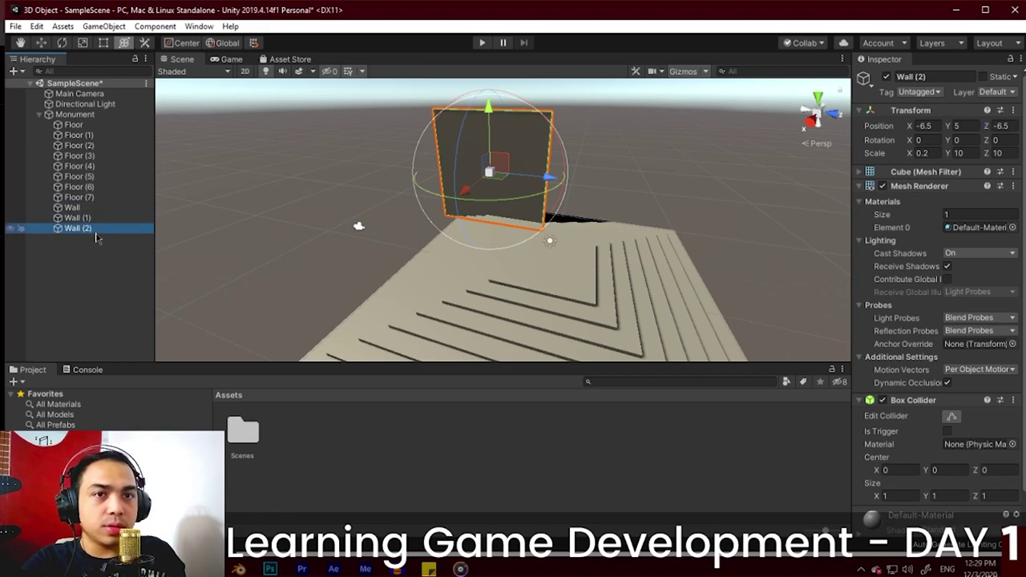
pyautogui.hotkey('ctrl', 'd')
# Step: Set the X and Z positions of Wall (1) to 6.5, following the browser tutorial
pyautogui.click(81, 218)
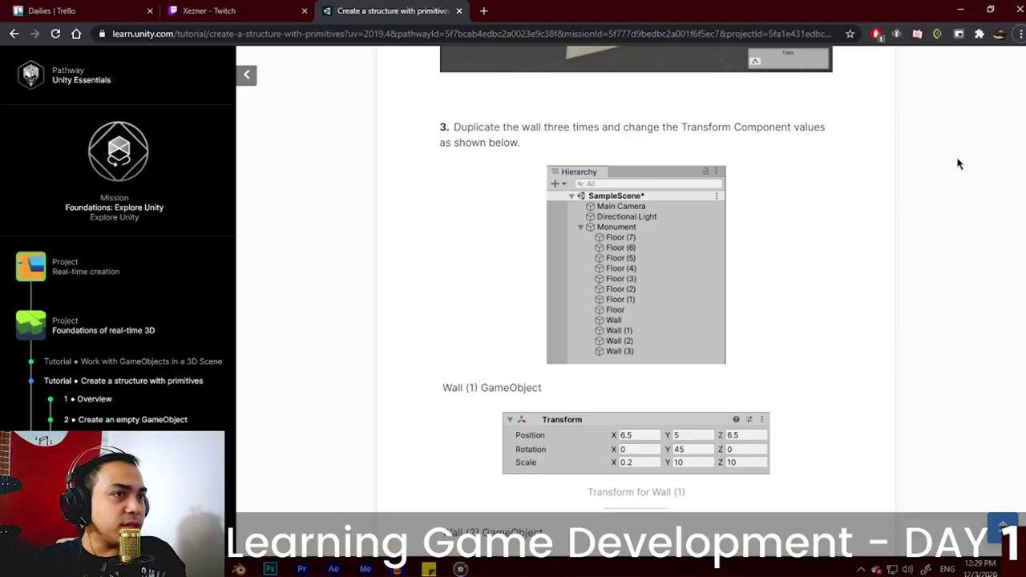
pyautogui.hotkey('alt', 'Tab')
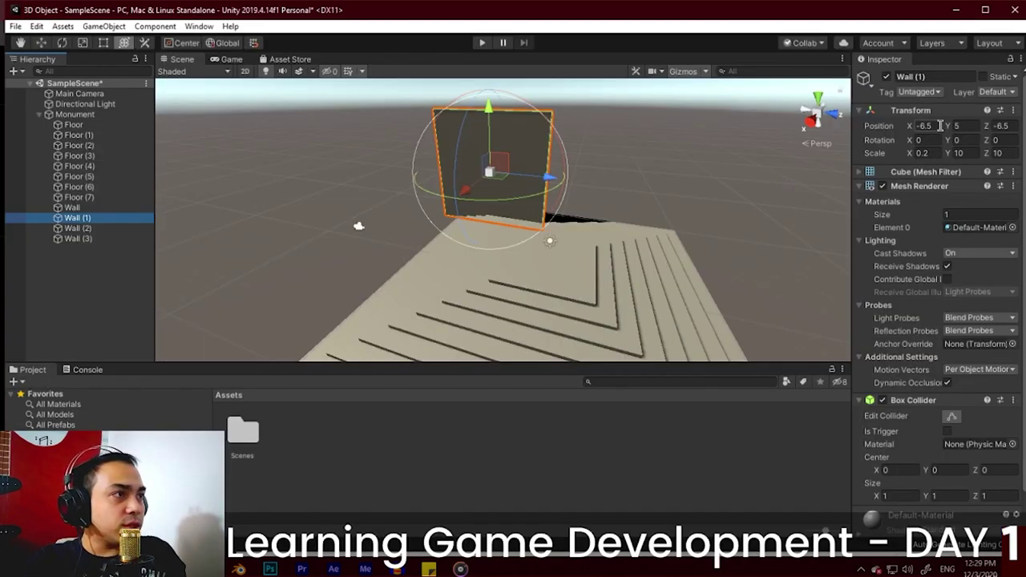
pyautogui.moveTo(940, 126); pyautogui.dragTo(861, 126)
pyautogui.write('6.5')
pyautogui.hotkey('alt', 'Tab')
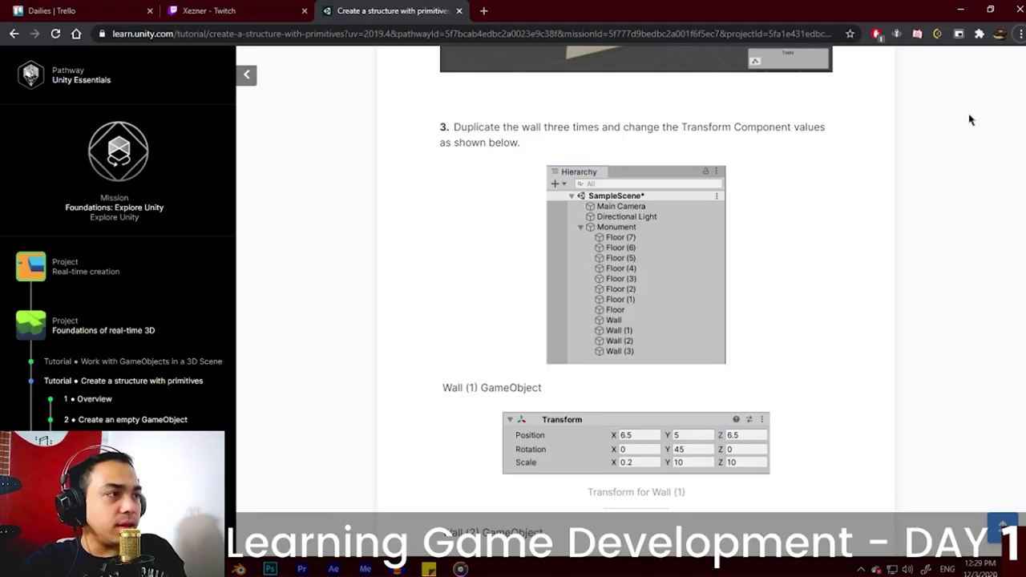
pyautogui.hotkey('alt', 'Tab')
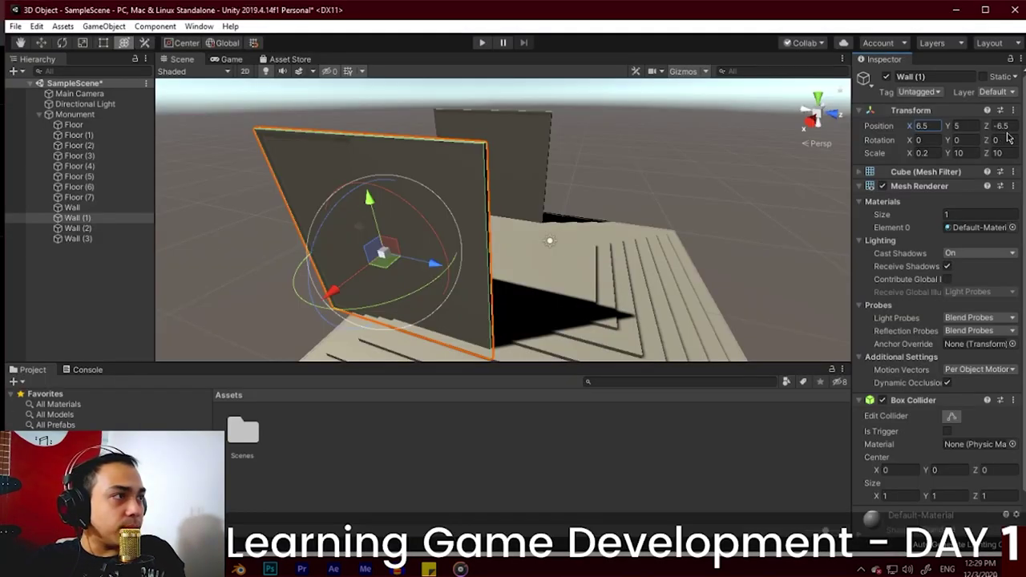
pyautogui.write('6.5')
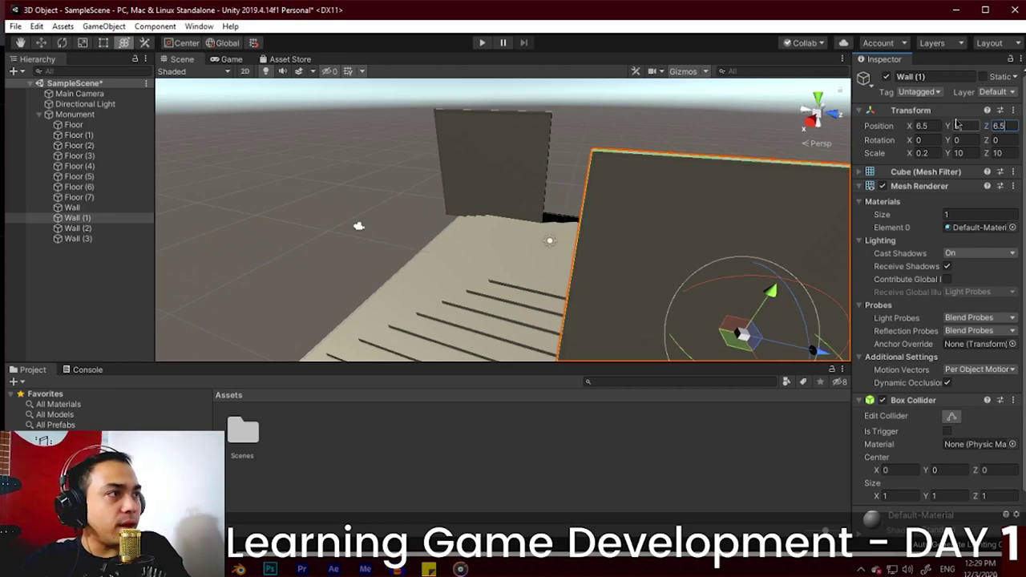
# Step: Check the rotation values in the browser tutorial, and set the Y rotation of Wall (1) to 45 in Unity
pyautogui.scroll(-2, 685, 215)
pyautogui.hotkey('alt', 'Tab')
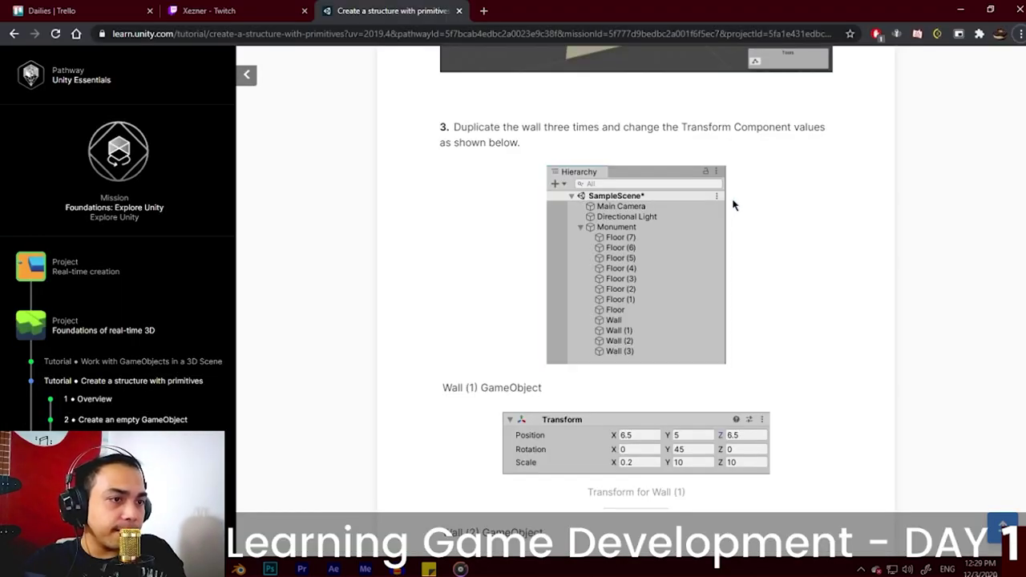
pyautogui.scroll(-2, 734, 206)
pyautogui.scroll(-2, 770, 213)
pyautogui.hotkey('alt', 'Tab')
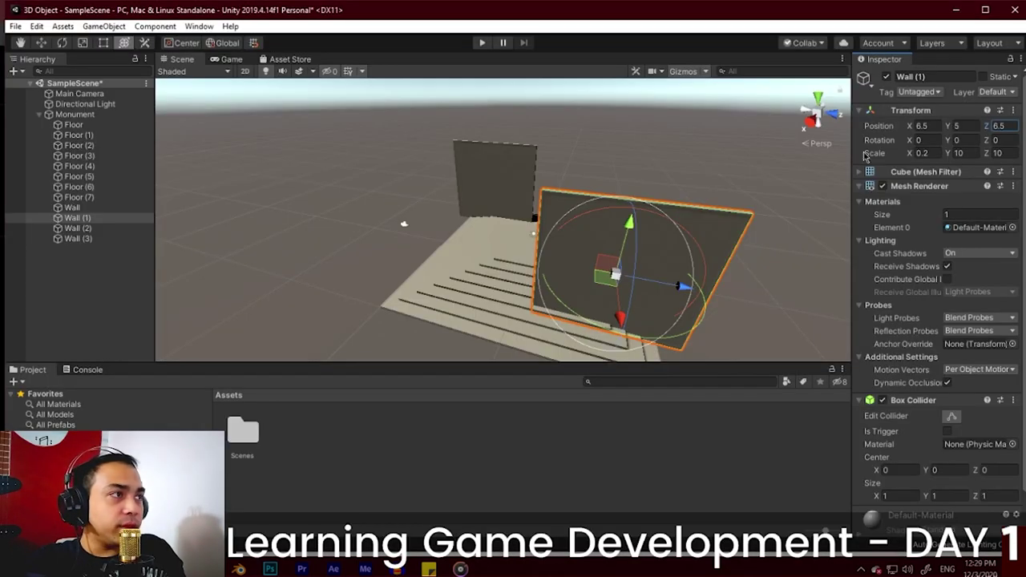
pyautogui.hotkey('alt', 'Tab')
pyautogui.scroll(8, 769, 239)
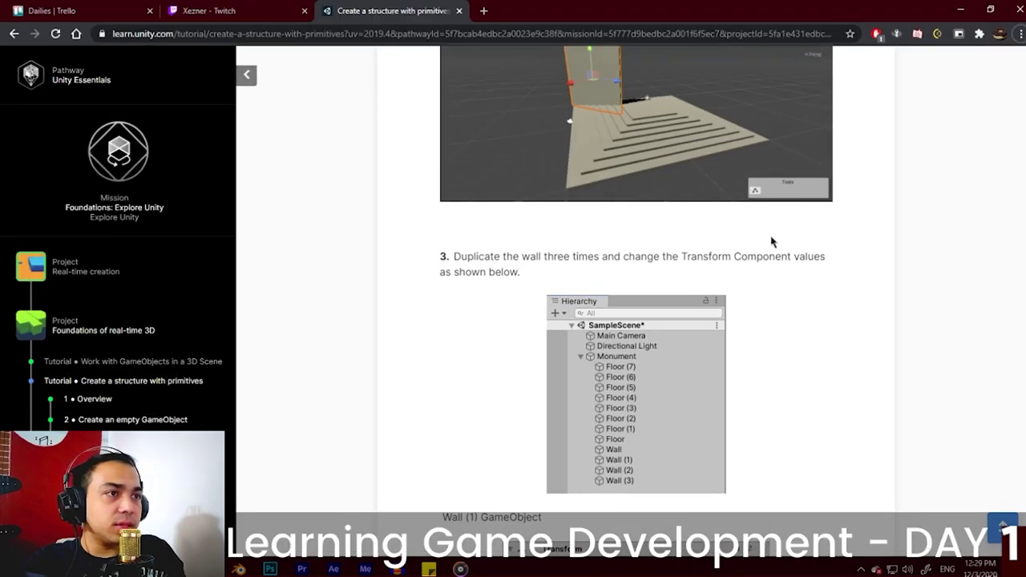
pyautogui.scroll(-3, 777, 240)
pyautogui.hotkey('alt', 'Tab')
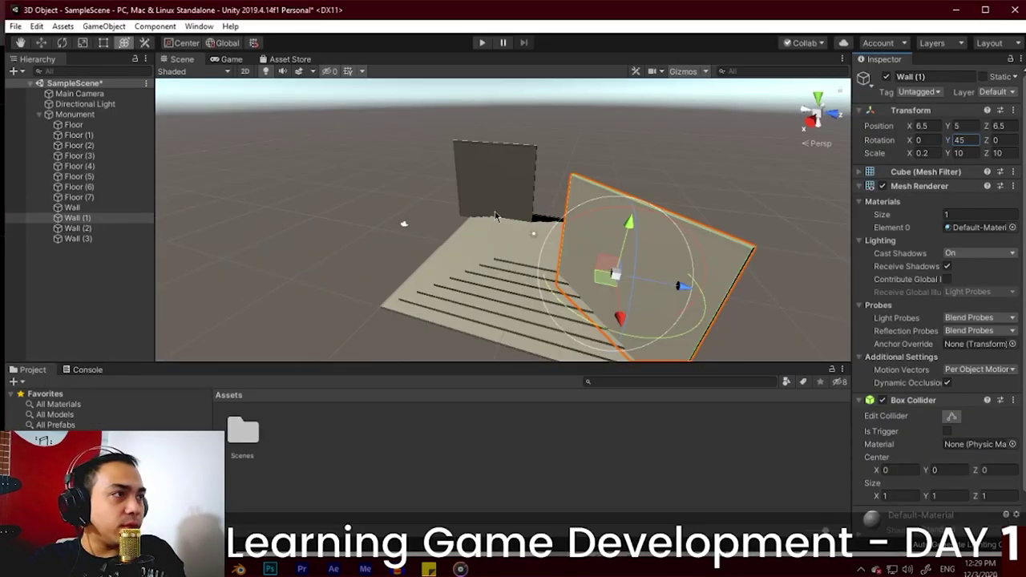
# Step: Set the Y rotation of the original Wall to 45
pyautogui.click(75, 208)
pyautogui.click(966, 140)
pyautogui.write('45')
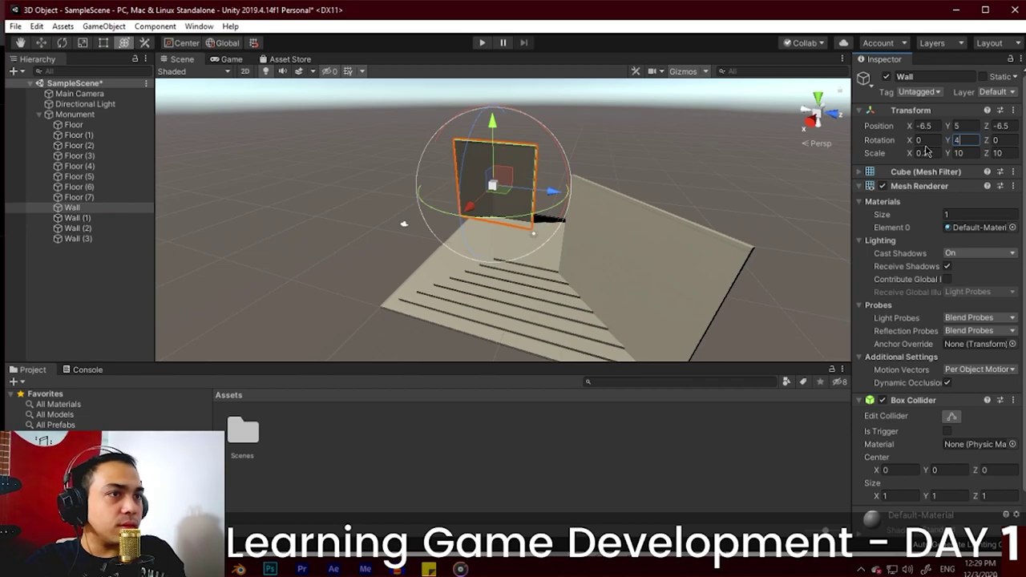
pyautogui.keyDown('alt'); pyautogui.moveTo(552, 264); pyautogui.dragTo(581, 270); pyautogui.keyUp('alt')
# Step: Set the X position of Wall (2) to 6.5 and its Y rotation to 45, and select Wall (3)
pyautogui.click(78, 229)
pyautogui.hotkey('alt', 'Tab')
pyautogui.scroll(-7, 554, 320)
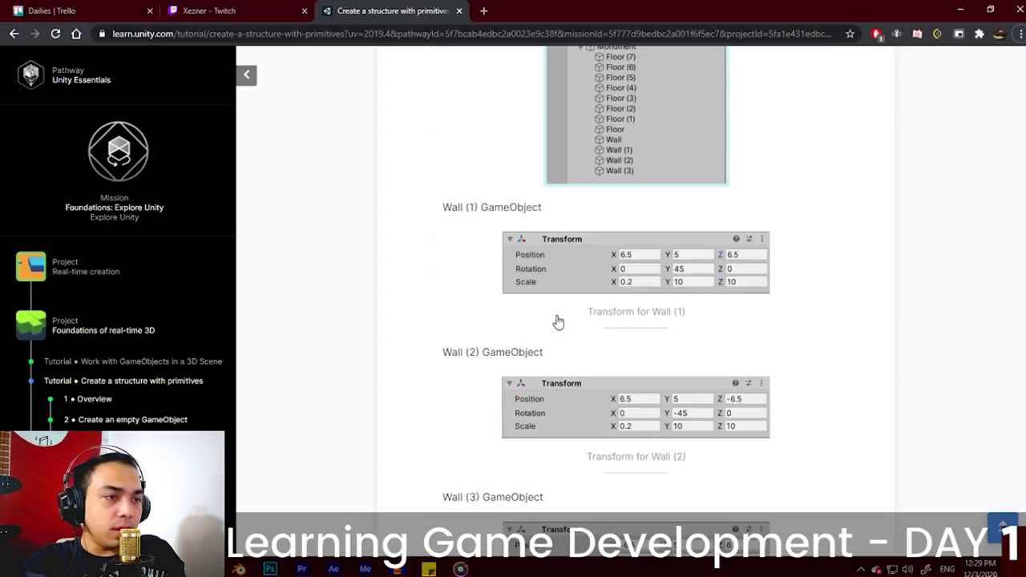
pyautogui.hotkey('alt', 'Tab')
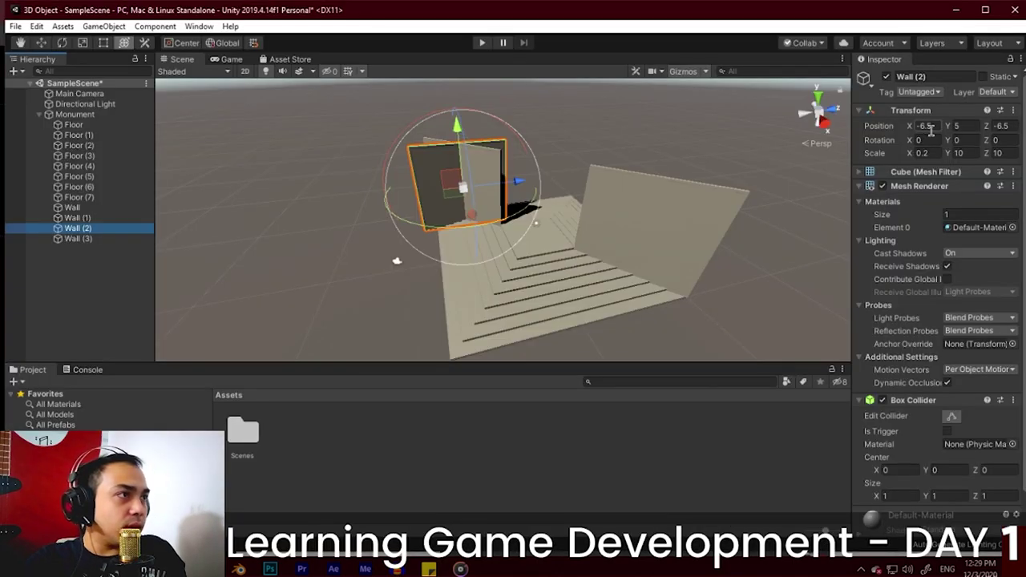
pyautogui.moveTo(933, 126); pyautogui.dragTo(900, 130)
pyautogui.write('6.5')
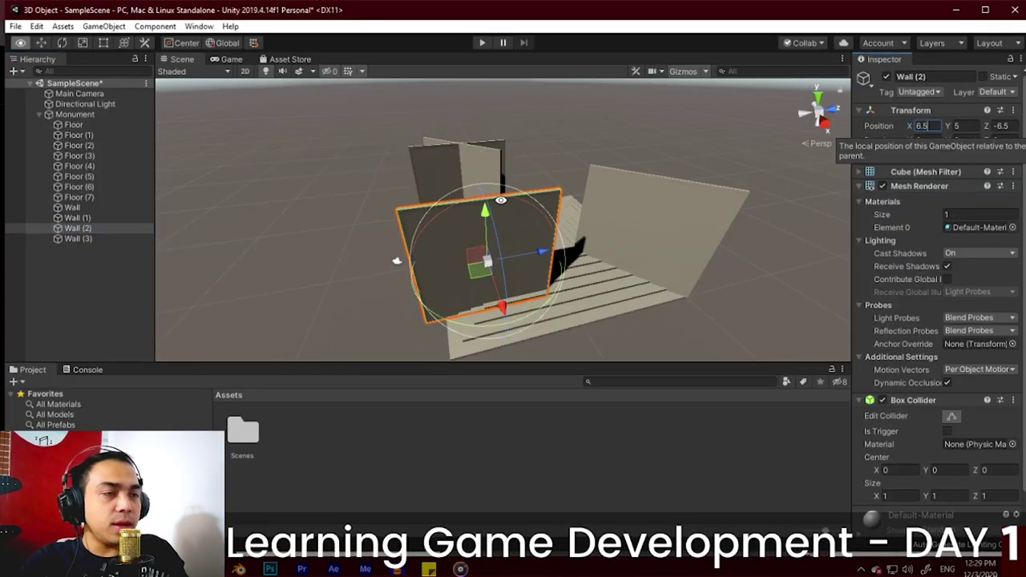
pyautogui.keyDown('alt'); pyautogui.moveTo(412, 258); pyautogui.dragTo(505, 291); pyautogui.keyUp('alt')
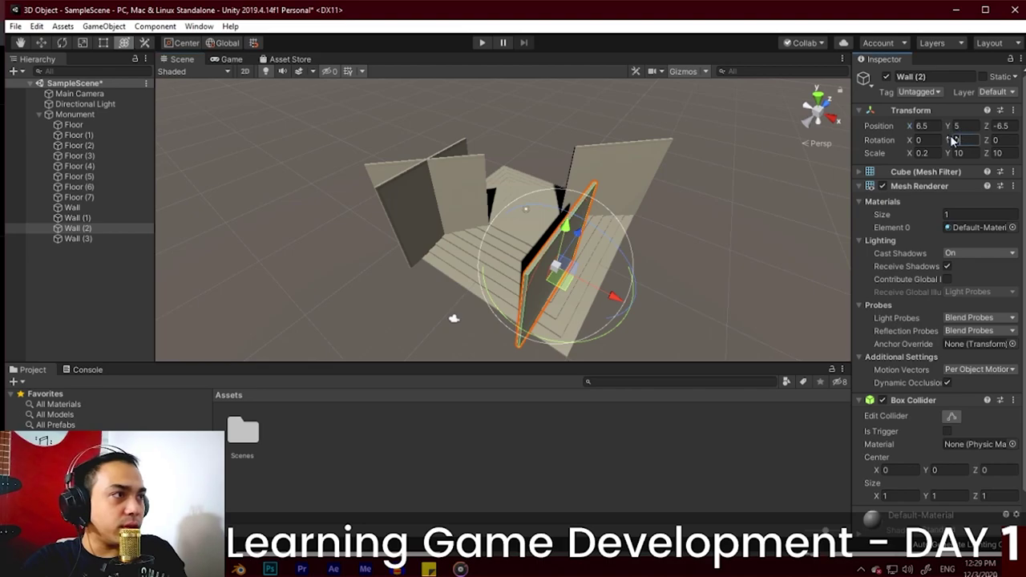
pyautogui.write('45')
pyautogui.click(84, 242)
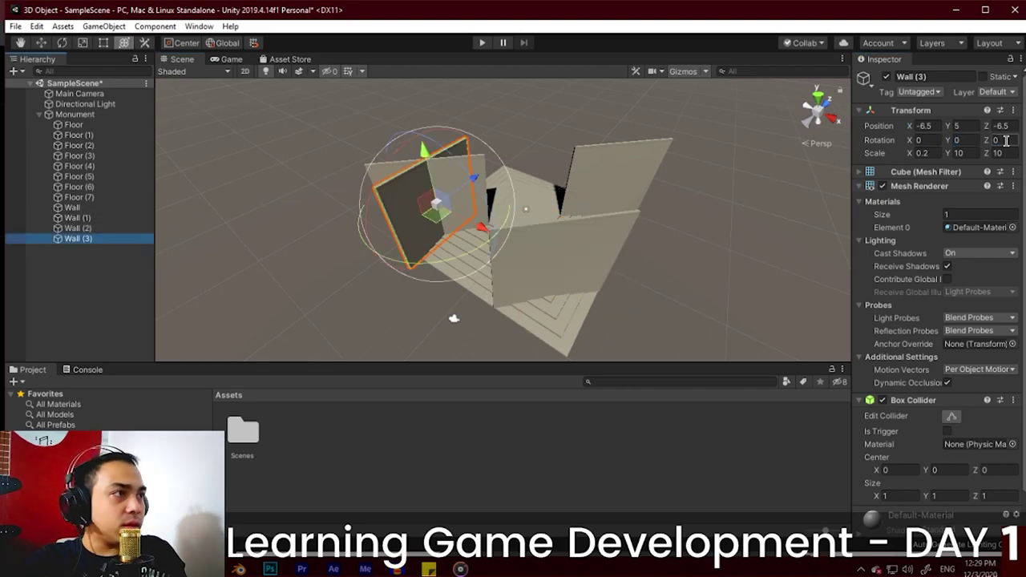
# Step: Check the Wall (3) transform in the browser tutorial, and set the Z position of Wall (3) to 6.5 in Unity
pyautogui.hotkey('alt', 'Tab')
pyautogui.scroll(-2, 881, 291)
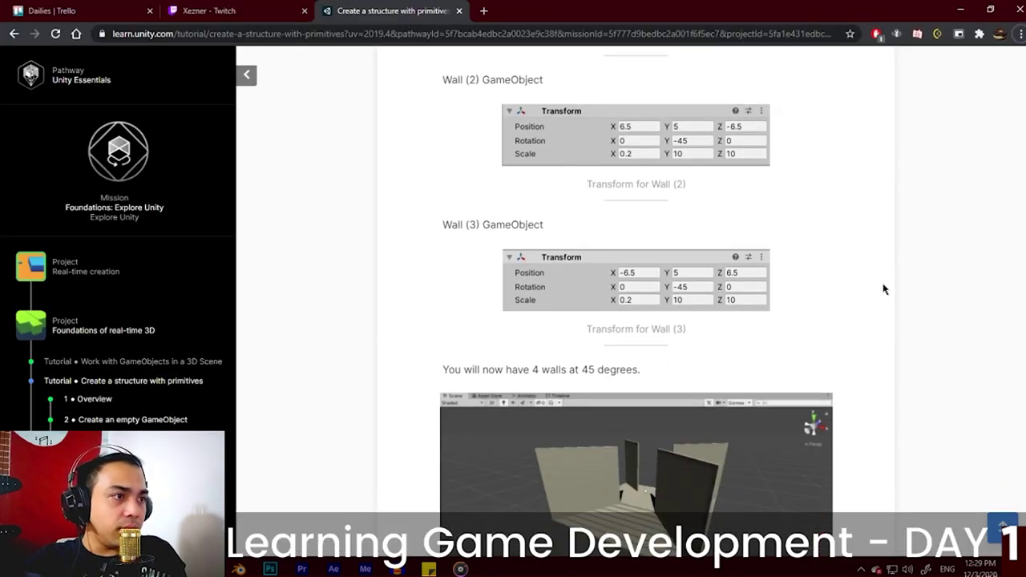
pyautogui.hotkey('alt', 'Tab')
pyautogui.click(999, 126)
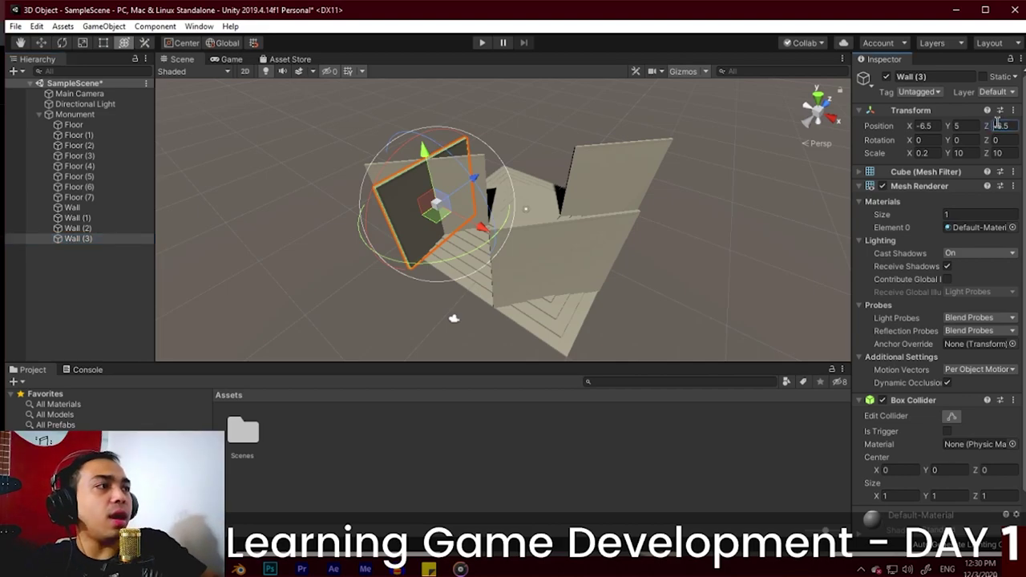
pyautogui.write('6.5')
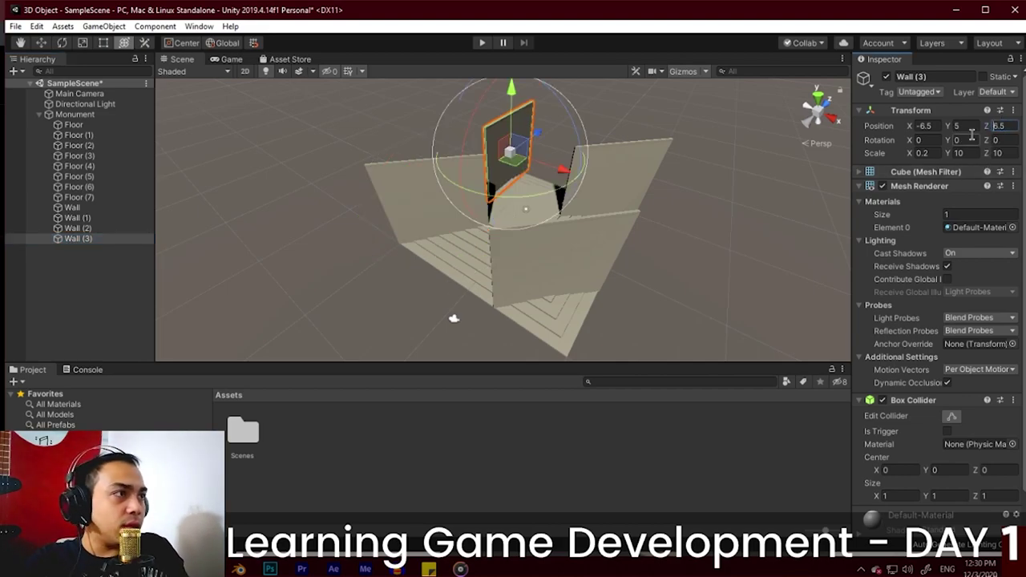
# Step: Set the Y rotation of Wall (3) to 45 and compare the wall layout with the browser tutorial
pyautogui.write('45')
pyautogui.hotkey('alt', 'Tab')
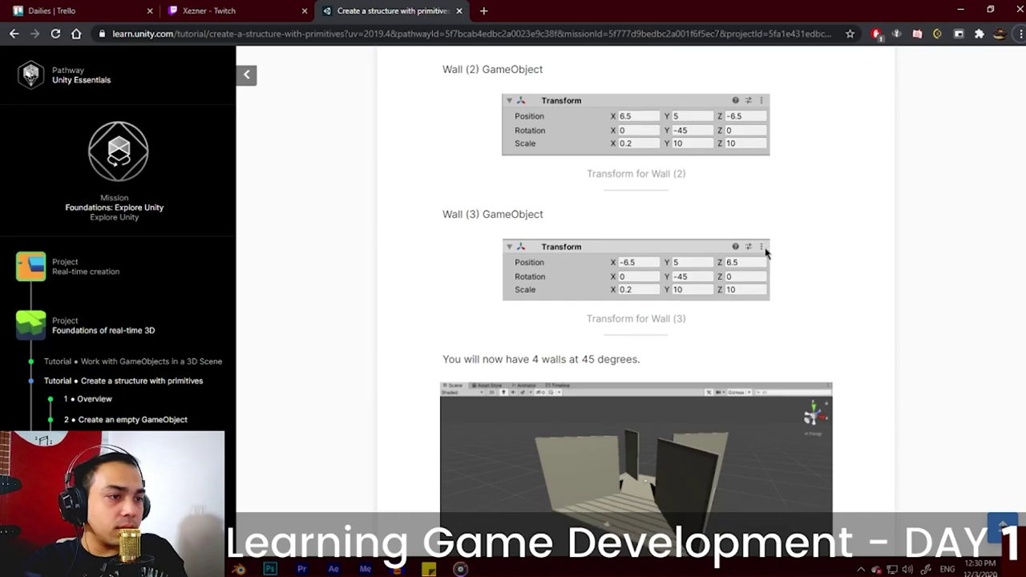
pyautogui.scroll(-3, 767, 255)
pyautogui.hotkey('alt', 'Tab')
pyautogui.keyDown('alt'); pyautogui.moveTo(468, 259); pyautogui.dragTo(806, 240); pyautogui.keyUp('alt')
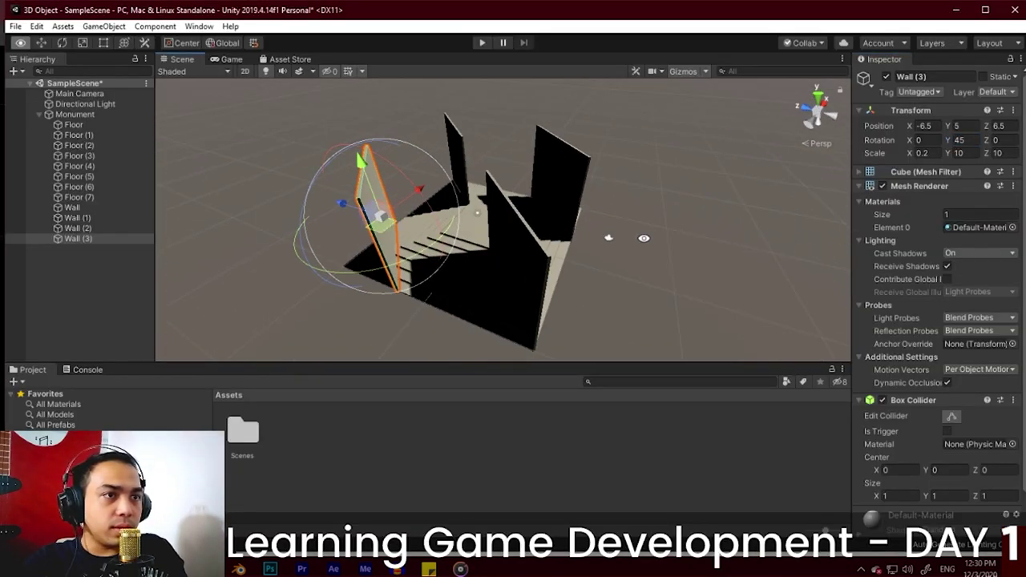
# Step: Recheck the tutorial's wall rotations, and set the Y rotation of Wall (3) and Wall (2) to -45 in Unity
pyautogui.hotkey('alt', 'Tab')
pyautogui.scroll(3, 758, 252)
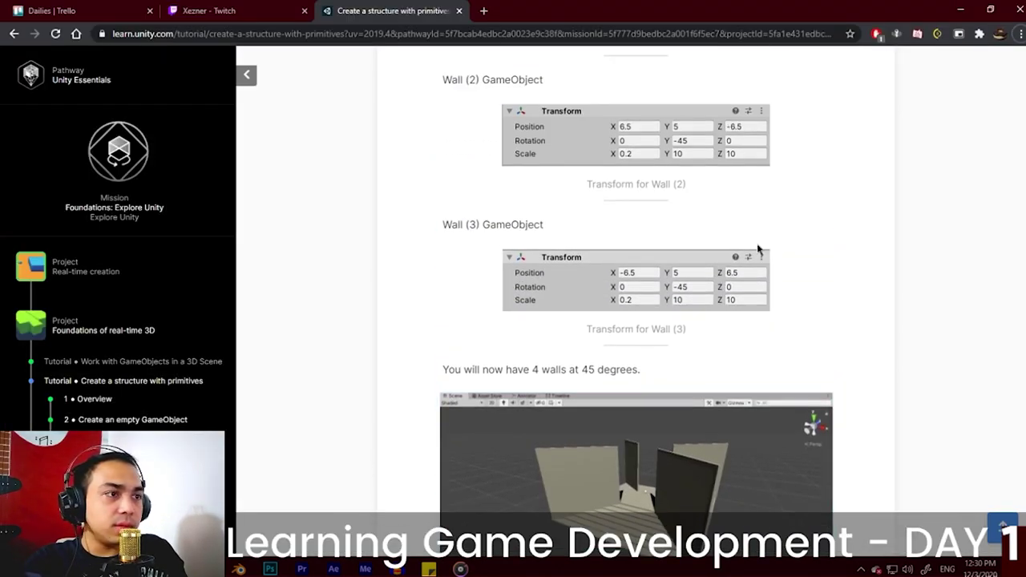
pyautogui.hotkey('alt', 'Tab')
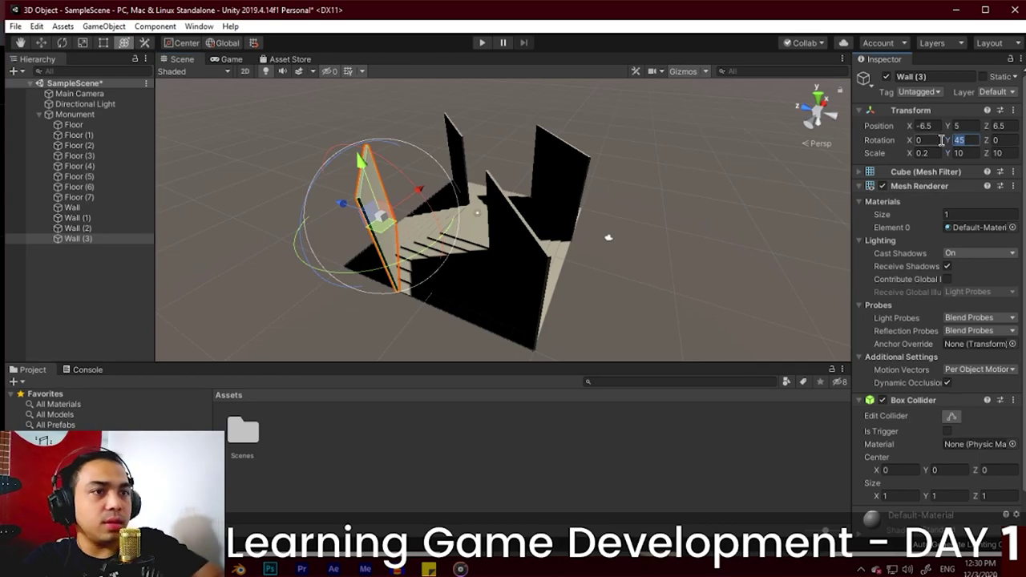
pyautogui.write('-45')
pyautogui.click(78, 228)
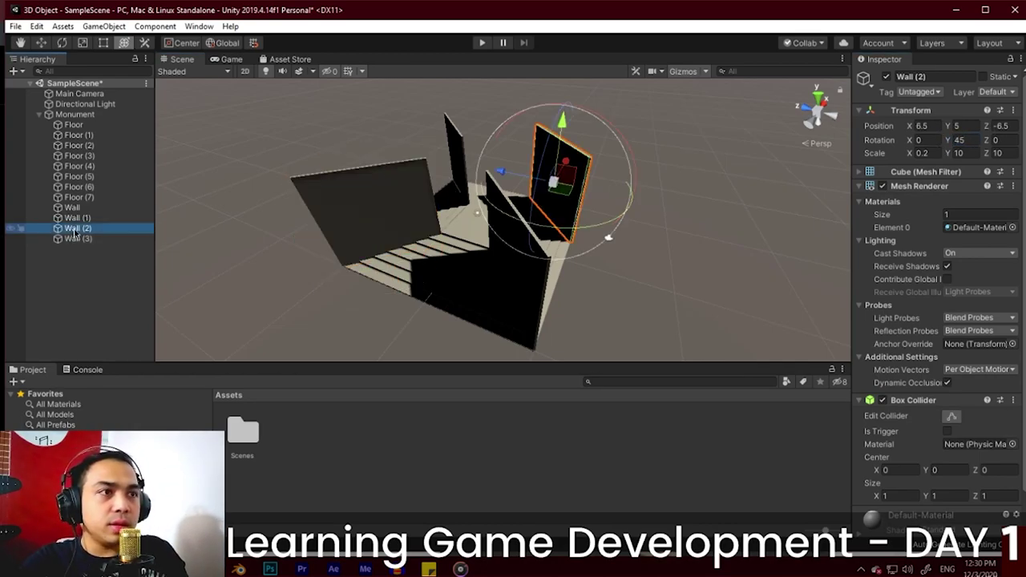
pyautogui.click(959, 140)
pyautogui.write('-45')
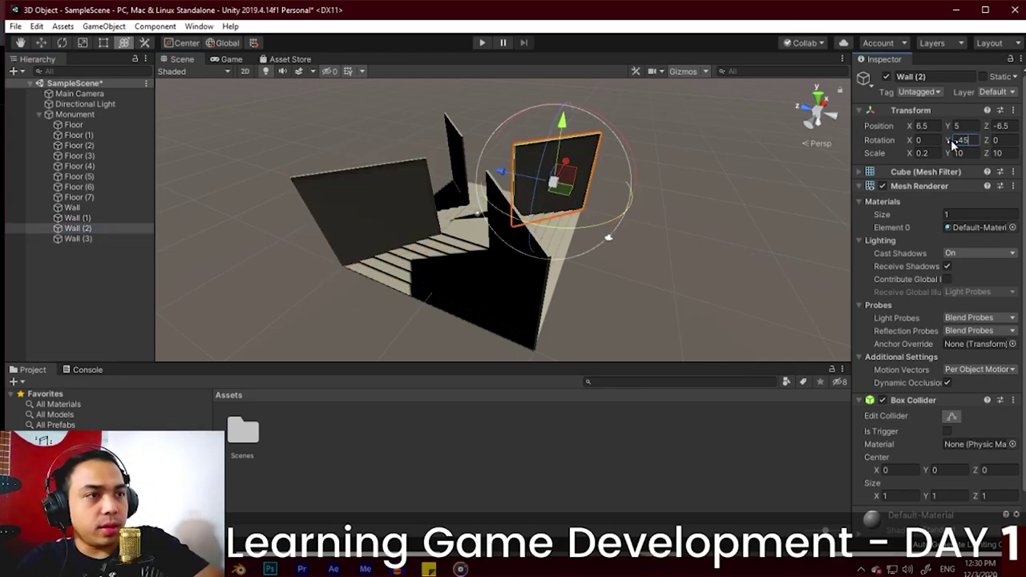
# Step: Examine the four walls from the front and above, and read the start of the tutorial's Create the roof section in the browser
pyautogui.keyDown('alt'); pyautogui.moveTo(481, 282); pyautogui.dragTo(288, 308); pyautogui.keyUp('alt')
pyautogui.click(681, 157)
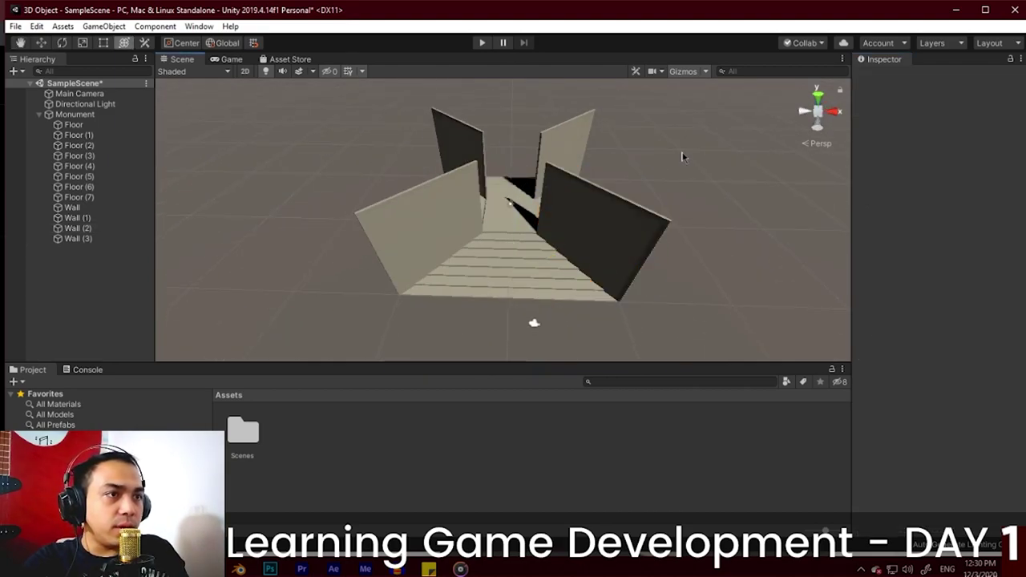
pyautogui.keyDown('alt'); pyautogui.moveTo(650, 200); pyautogui.dragTo(506, 344); pyautogui.keyUp('alt')
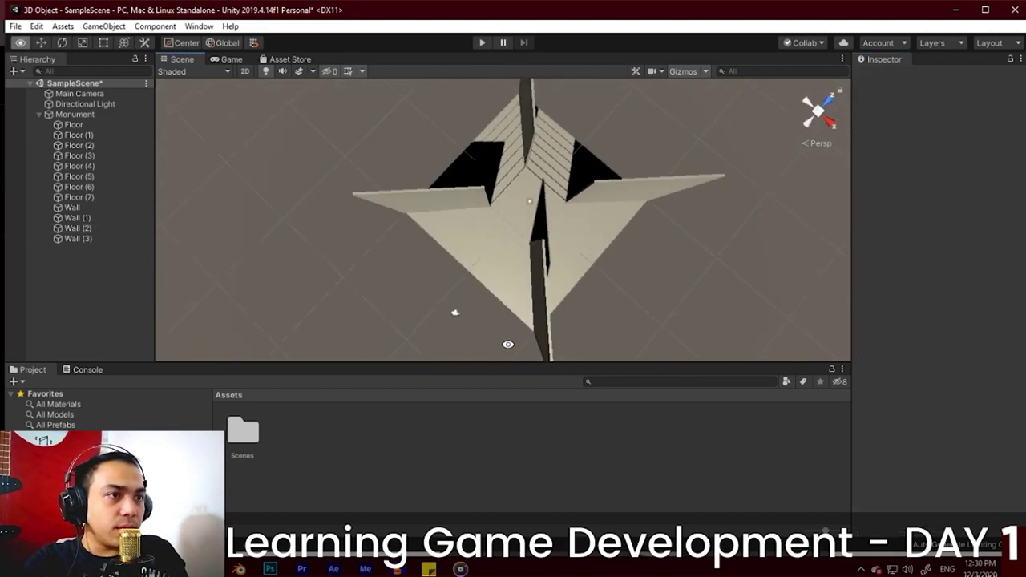
pyautogui.hotkey('alt', 'Tab')
pyautogui.hotkey('alt', 'Tab')
pyautogui.press('Escape')
pyautogui.scroll(-7, 431, 363)
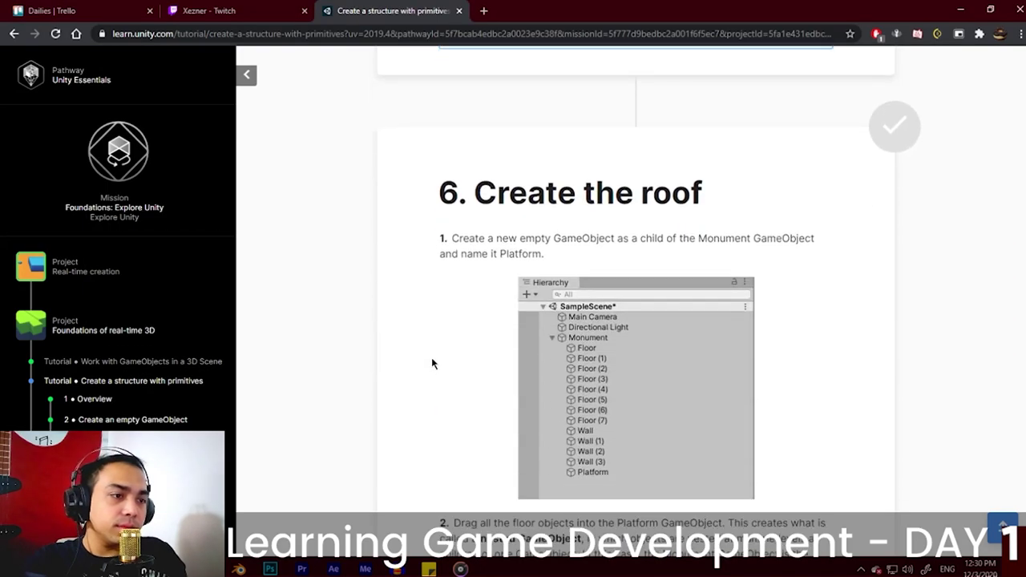
pyautogui.scroll(-2, 415, 324)
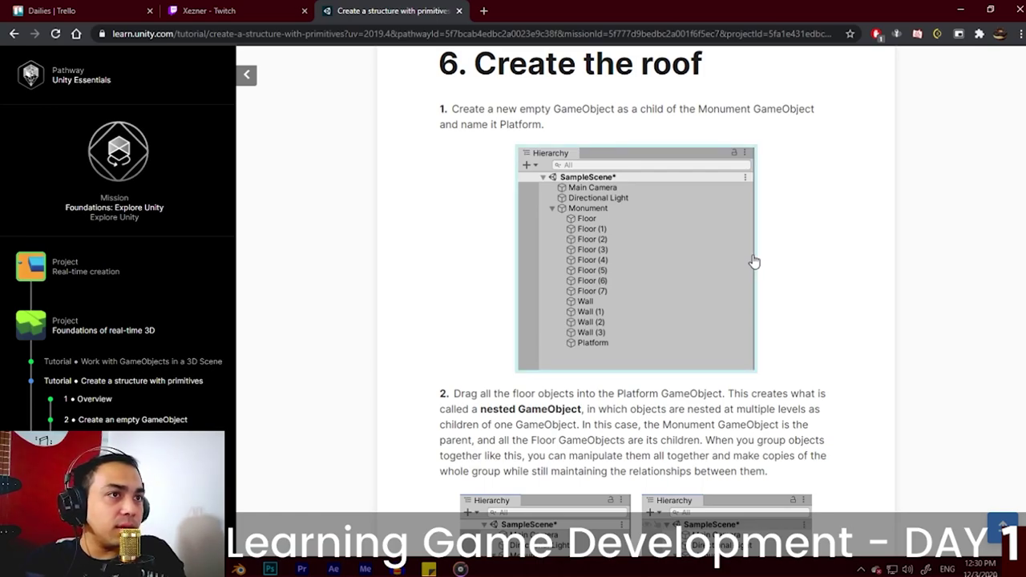
# Step: Switch to Unity, create an empty GameObject as a child of Monument, and name it Platform
pyautogui.hotkey('alt', 'Tab')
pyautogui.hotkey('alt', 'Tab')
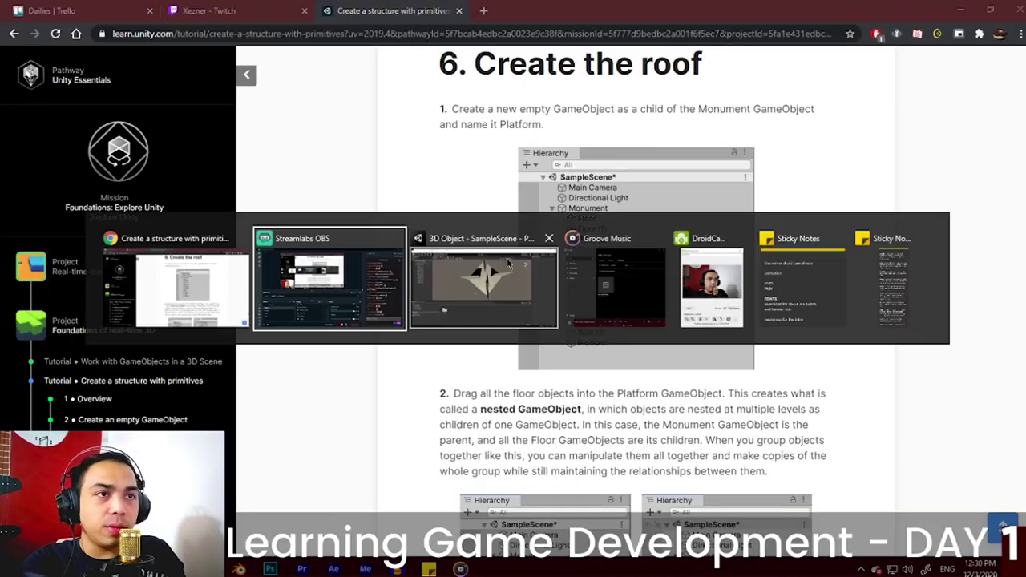
pyautogui.hotkey('alt', 'Tab')
pyautogui.rightClick(68, 116)
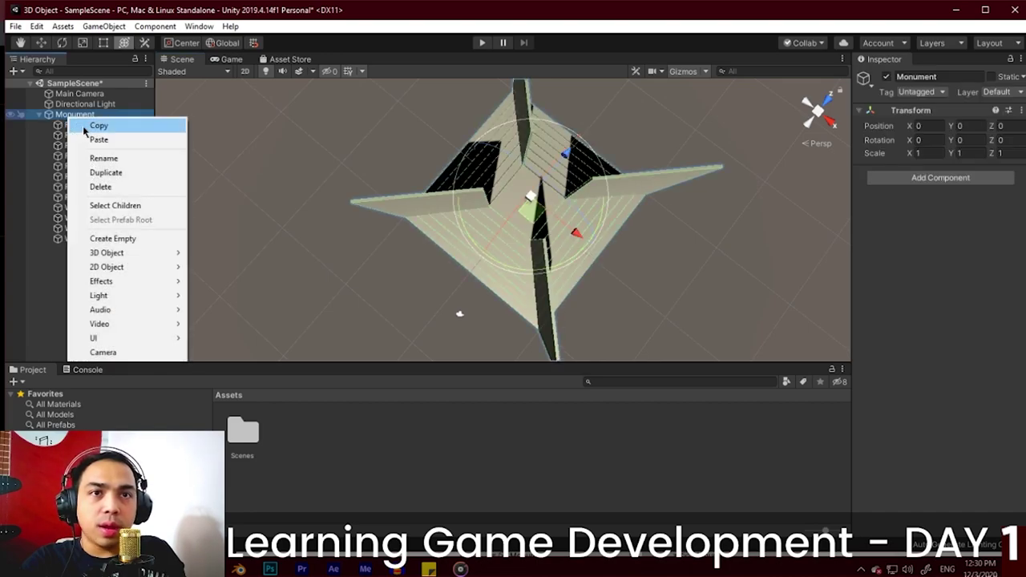
pyautogui.hotkey('alt', 'Tab')
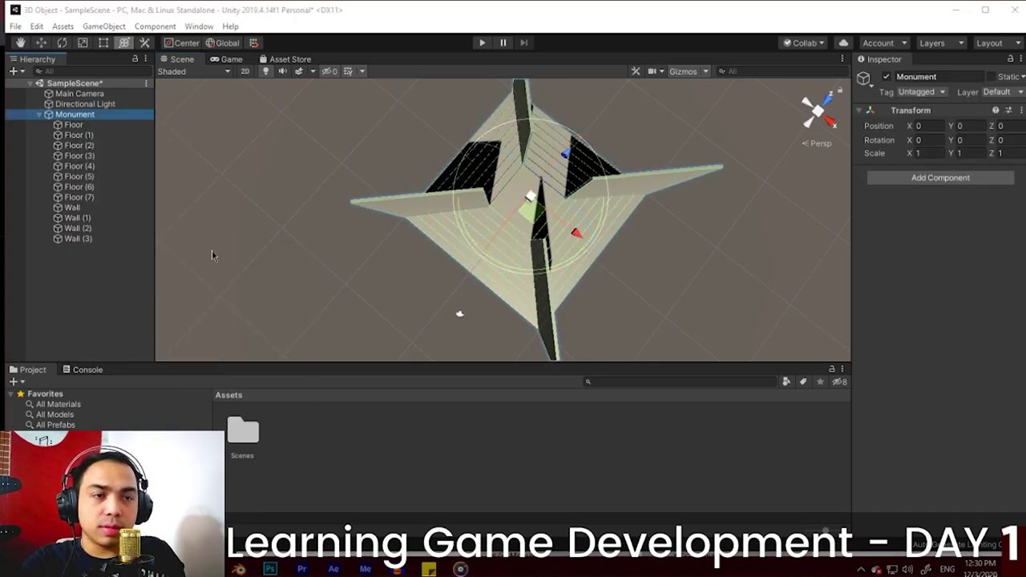
pyautogui.hotkey('alt', 'Tab')
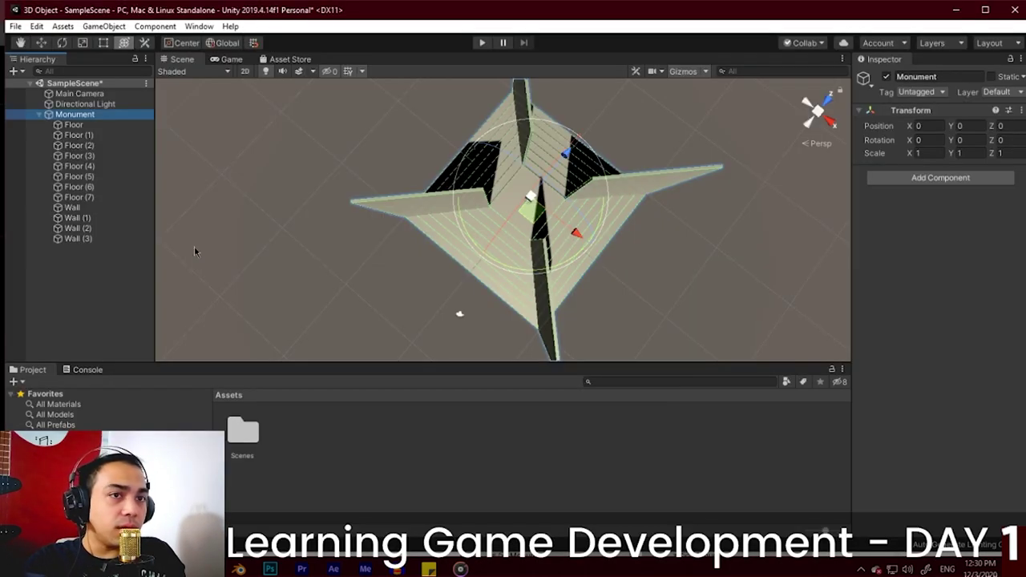
pyautogui.rightClick(66, 117)
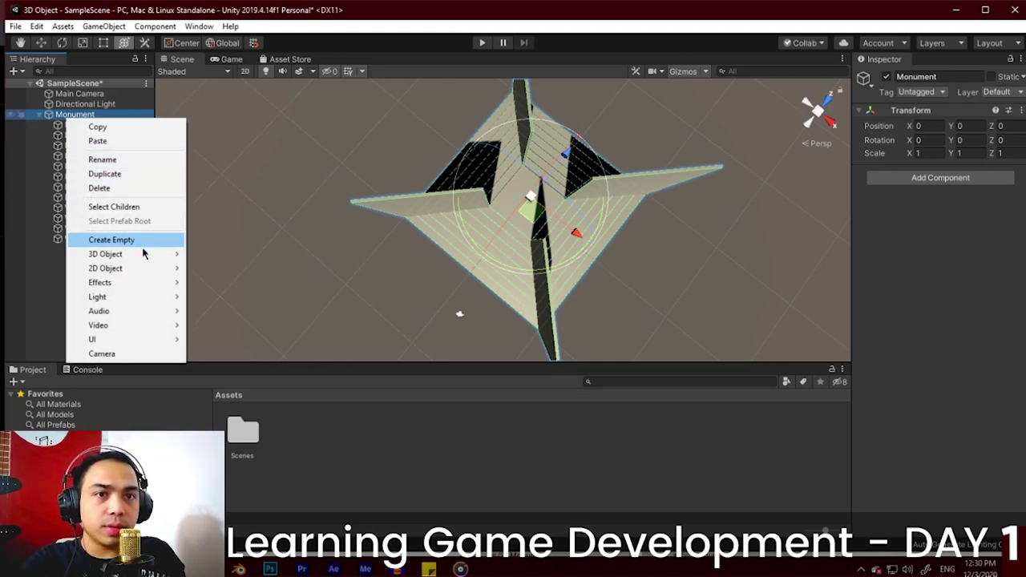
pyautogui.click(112, 240)
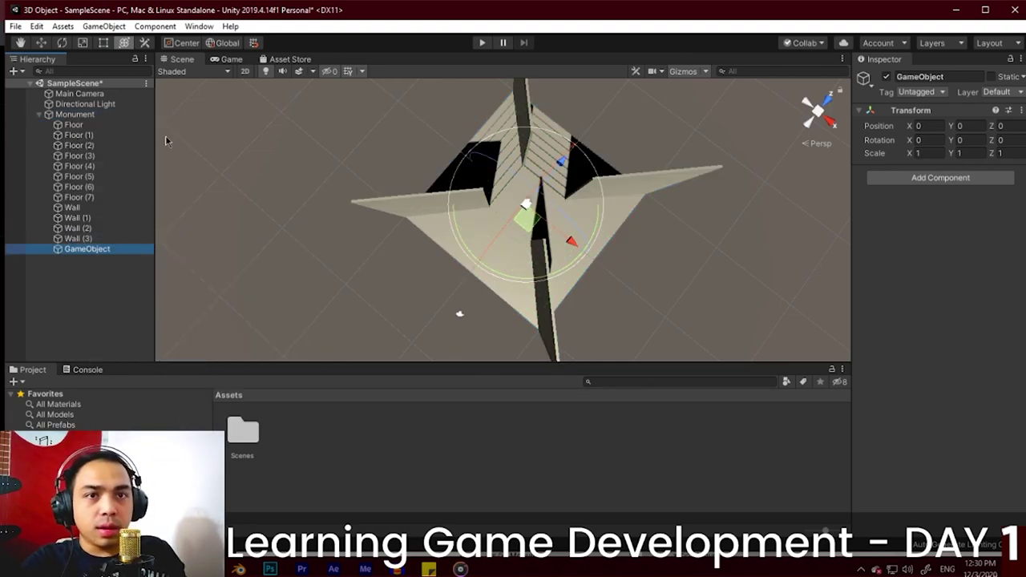
pyautogui.click(979, 79)
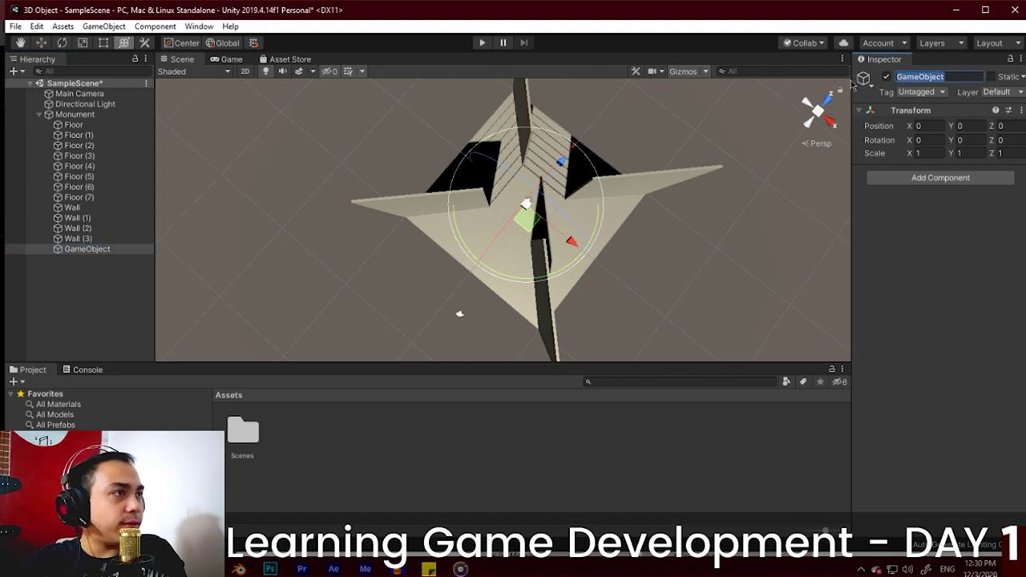
pyautogui.write('Nla')
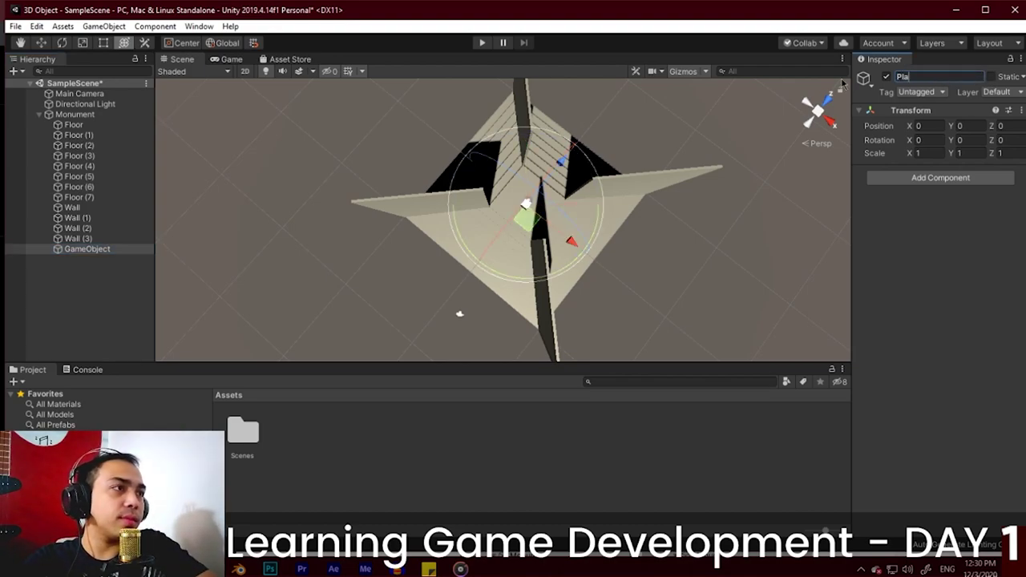
# Step: Following the browser tutorial, nest Floor through Floor (7) under the Platform object in Unity and collapse the group
pyautogui.hotkey('alt', 'Tab')
pyautogui.scroll(-5, 900, 137)
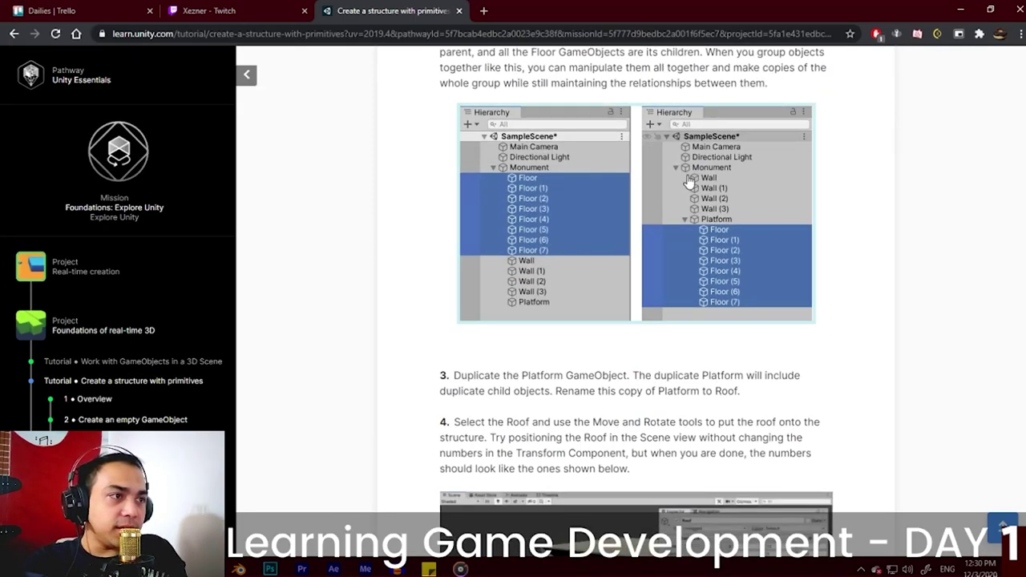
pyautogui.hotkey('alt', 'Tab')
pyautogui.click(73, 124)
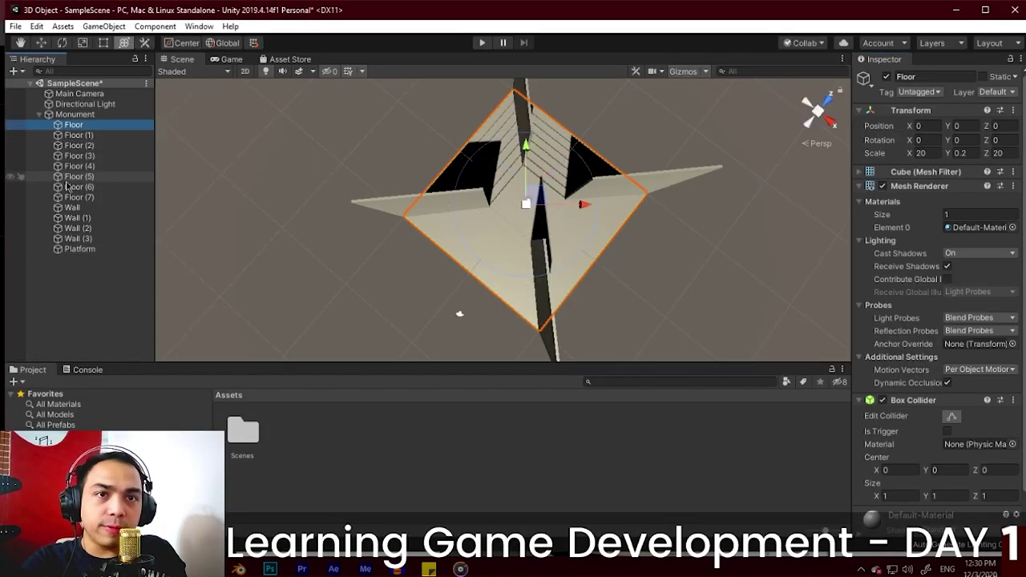
pyautogui.keyDown('shift'); pyautogui.click(74, 187); pyautogui.keyUp('shift')
pyautogui.keyDown('shift'); pyautogui.click(74, 197); pyautogui.keyUp('shift')
pyautogui.moveTo(86, 248); pyautogui.dragTo(86, 249)
pyautogui.click(75, 167)
pyautogui.moveTo(69, 128); pyautogui.dragTo(69, 126)
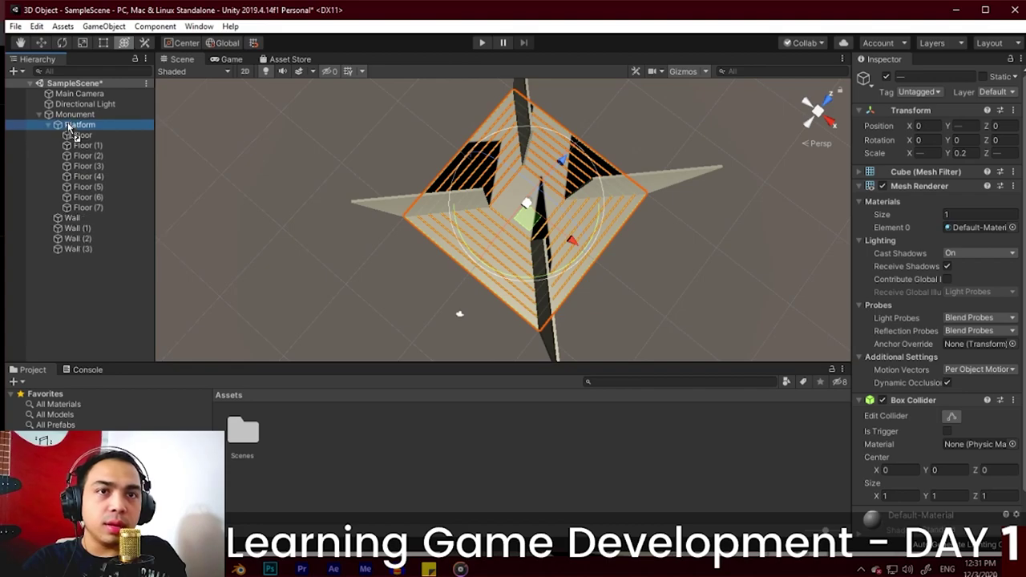
pyautogui.click(50, 125)
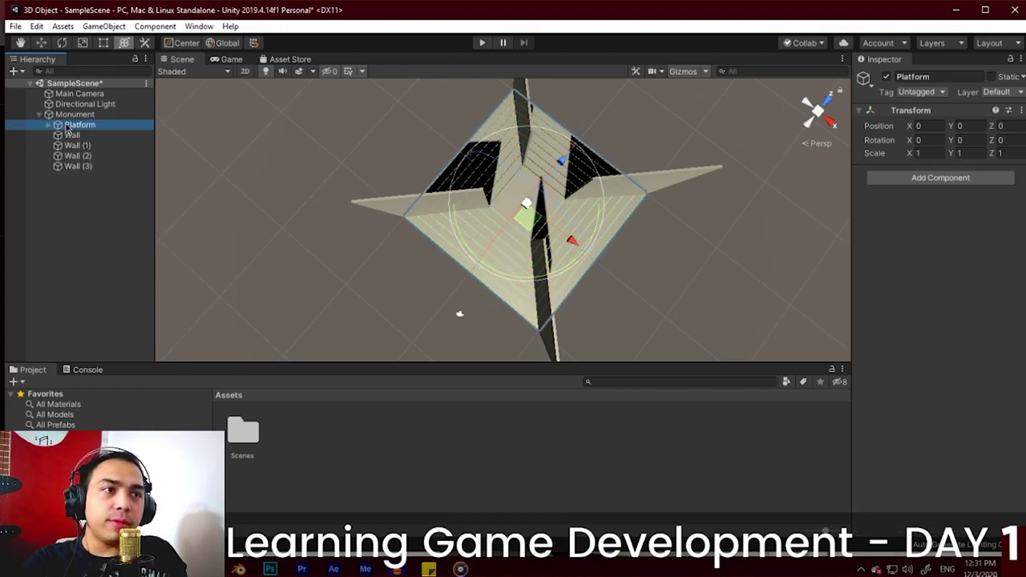
# Step: Examine the Monument from several angles, and compare selecting the nested Floor slabs individually with selecting the whole Platform
pyautogui.scroll(8, 455, 252)
pyautogui.keyDown('alt'); pyautogui.moveTo(504, 278); pyautogui.dragTo(590, 259); pyautogui.keyUp('alt')
pyautogui.click(588, 270)
pyautogui.keyDown('alt'); pyautogui.moveTo(694, 235); pyautogui.dragTo(541, 233); pyautogui.keyUp('alt')
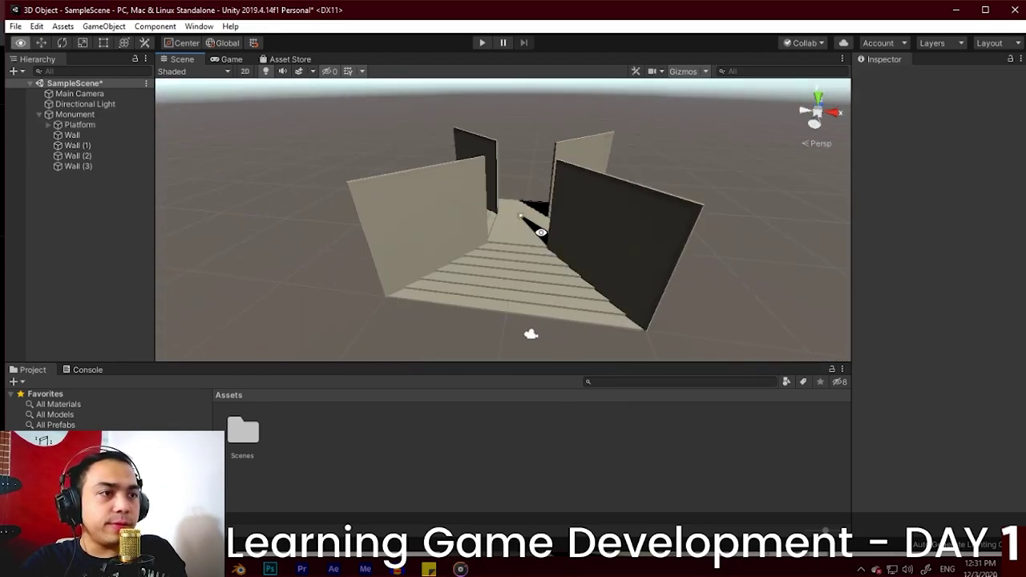
pyautogui.click(53, 126)
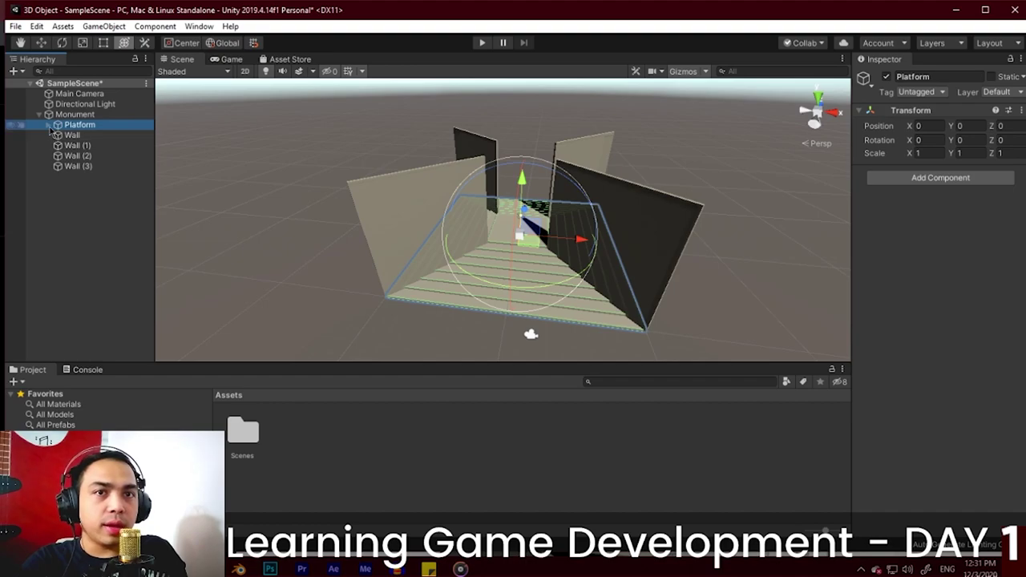
pyautogui.click(50, 126)
pyautogui.click(80, 135)
pyautogui.keyDown('shift'); pyautogui.click(88, 208); pyautogui.keyUp('shift')
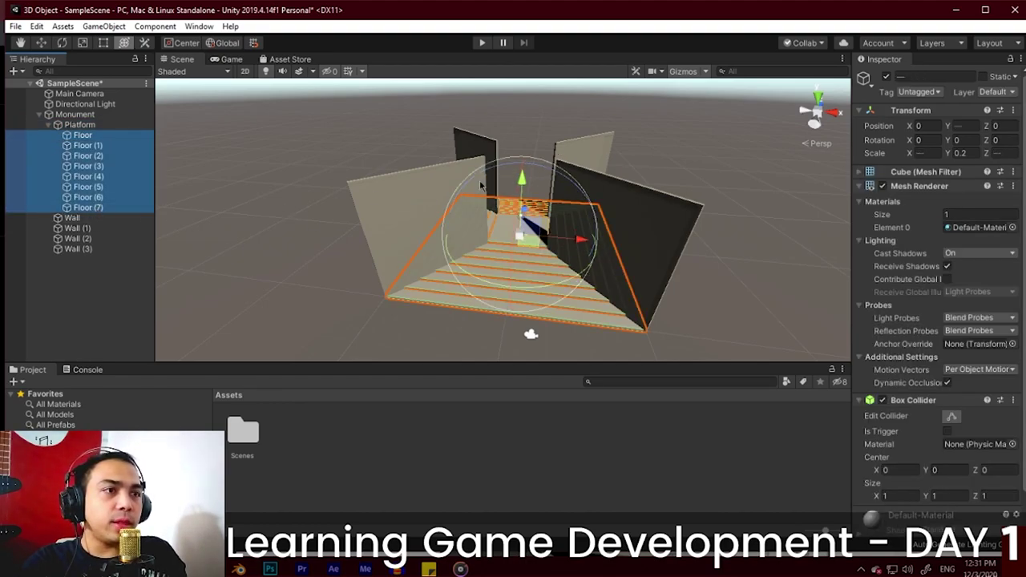
pyautogui.click(353, 282)
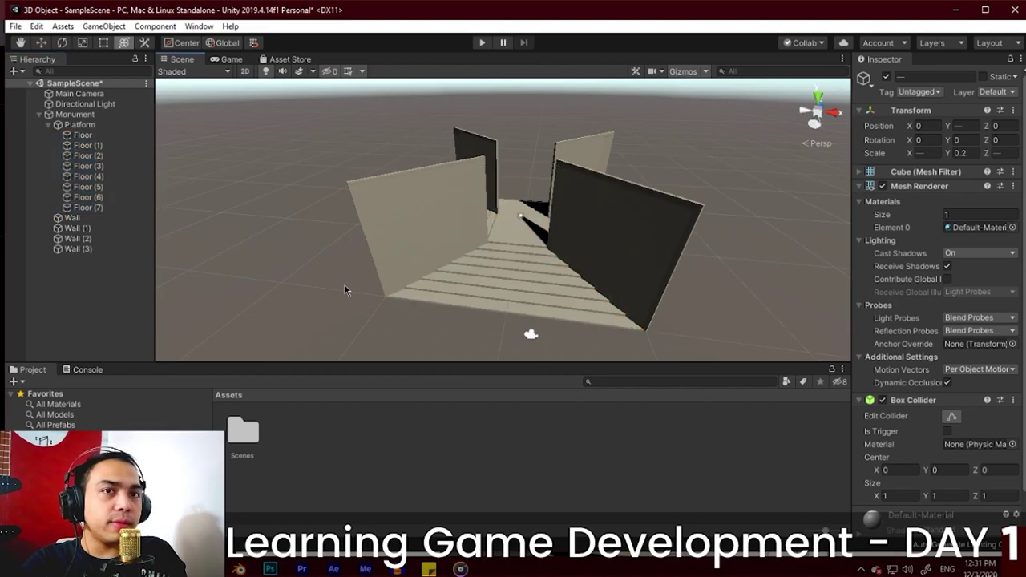
pyautogui.click(80, 136)
pyautogui.keyDown('shift'); pyautogui.click(88, 207); pyautogui.keyUp('shift')
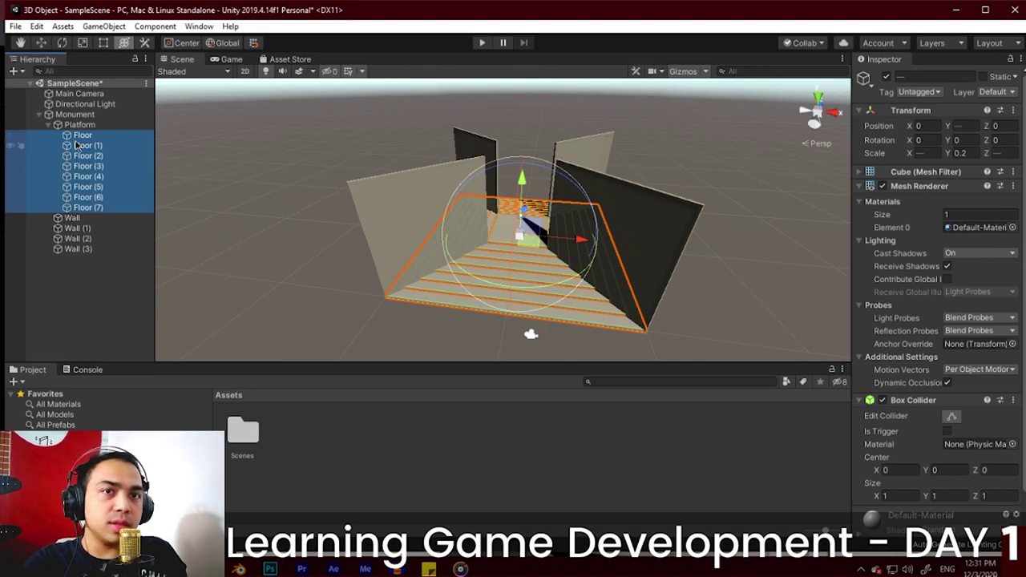
pyautogui.click(48, 125)
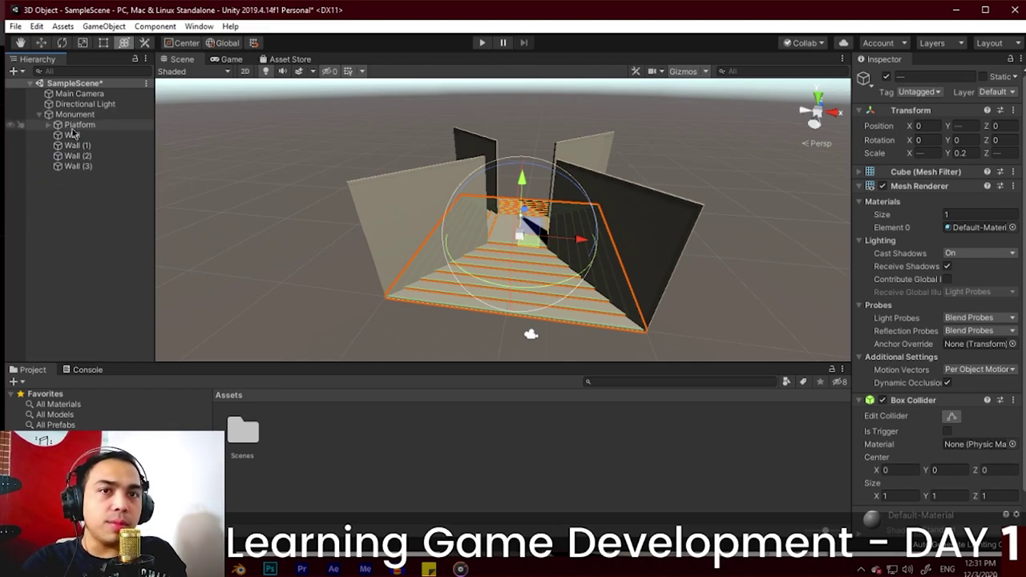
pyautogui.click(73, 127)
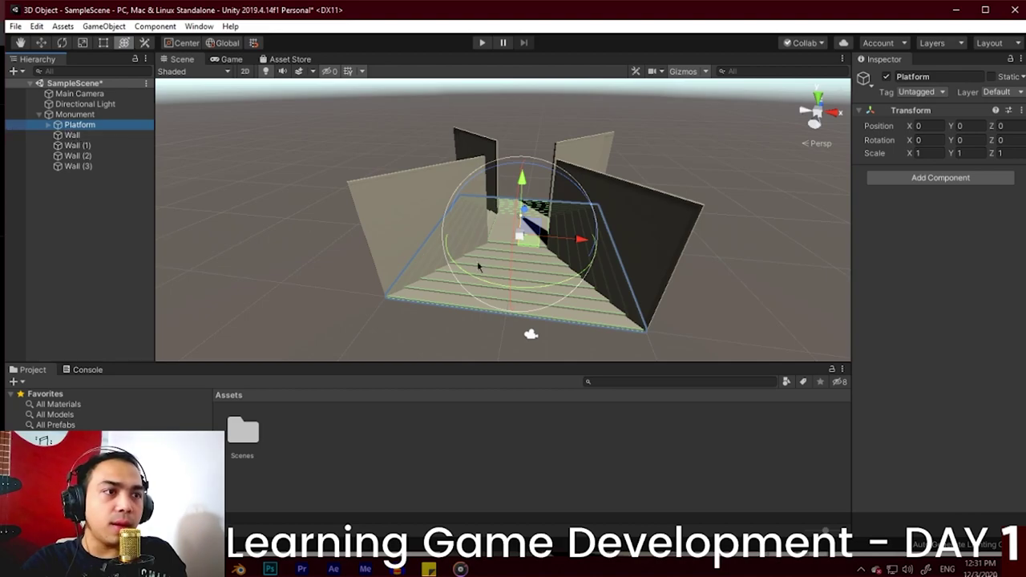
pyautogui.press('F2')
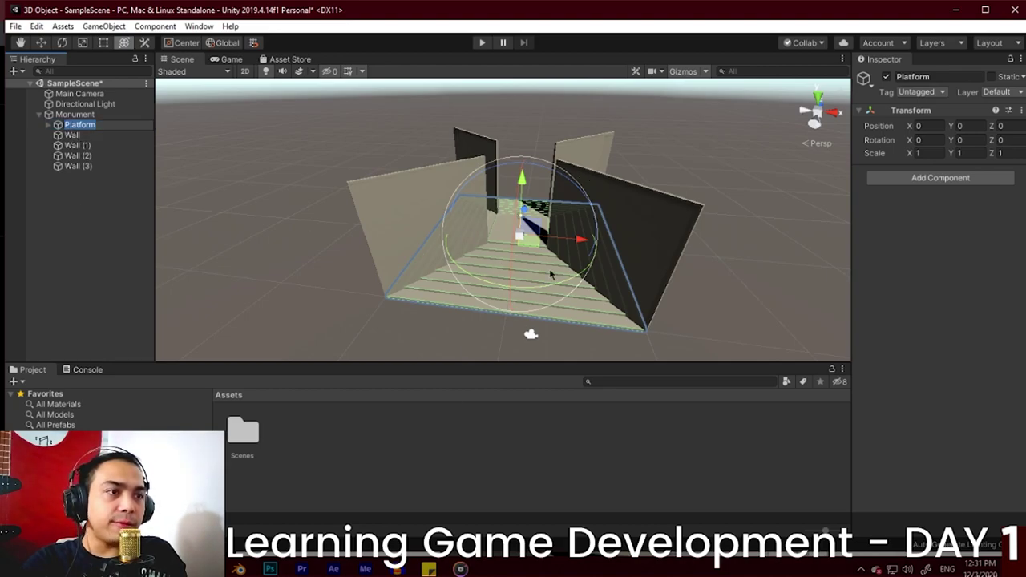
pyautogui.keyDown('alt'); pyautogui.moveTo(422, 273); pyautogui.dragTo(412, 196); pyautogui.keyUp('alt')
# Step: Following the browser tutorial, duplicate the Platform object in Unity and rename the copy Roof
pyautogui.hotkey('alt', 'Tab')
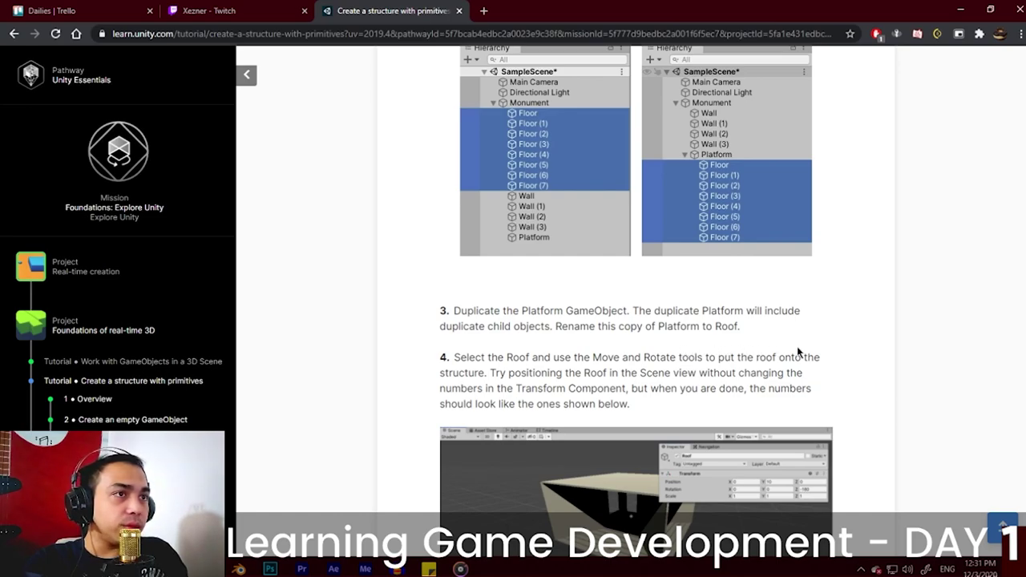
pyautogui.hotkey('alt', 'Tab')
pyautogui.click(74, 126)
pyautogui.hotkey('ctrl', 'd')
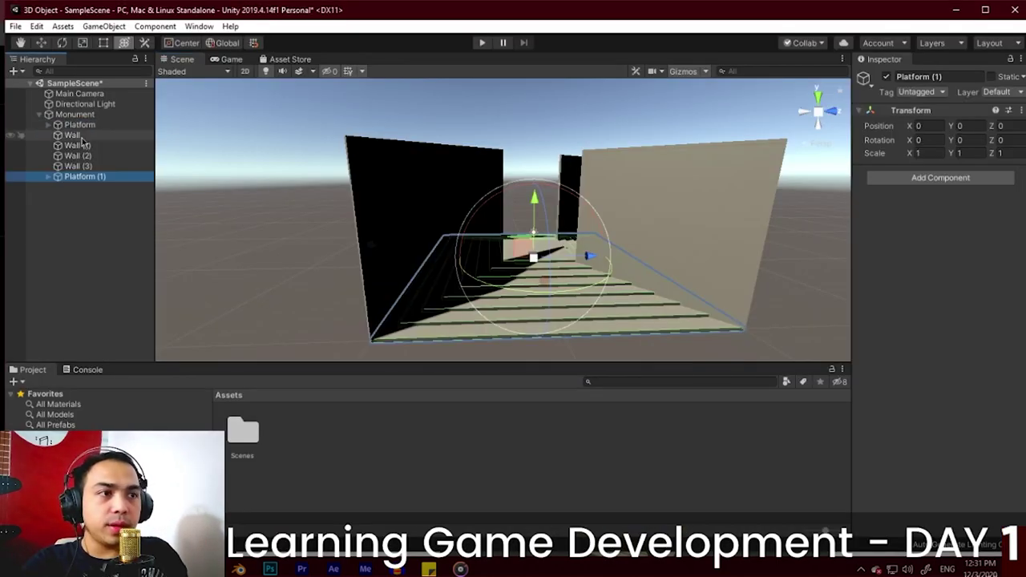
pyautogui.rightClick(80, 182)
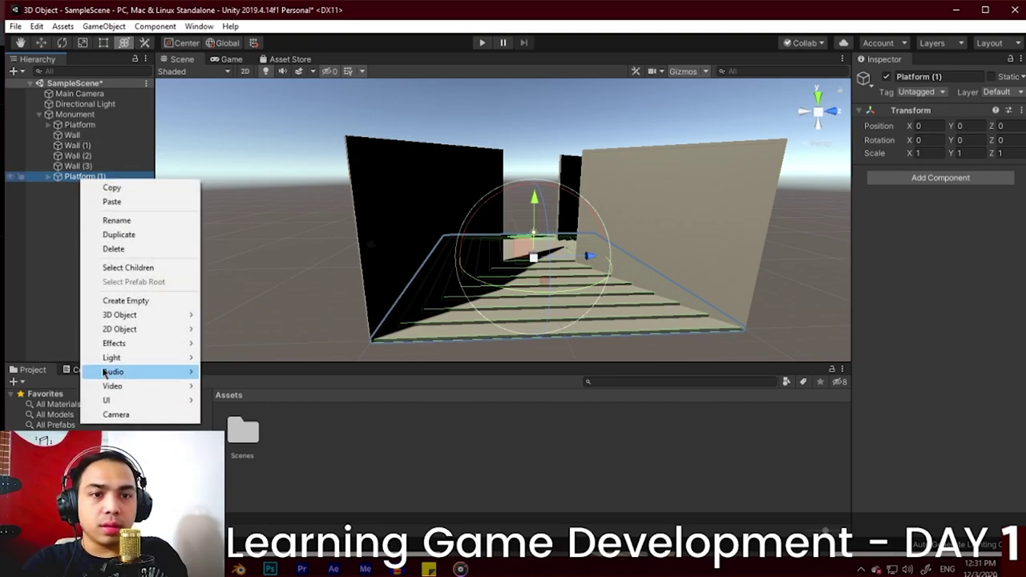
pyautogui.click(954, 72)
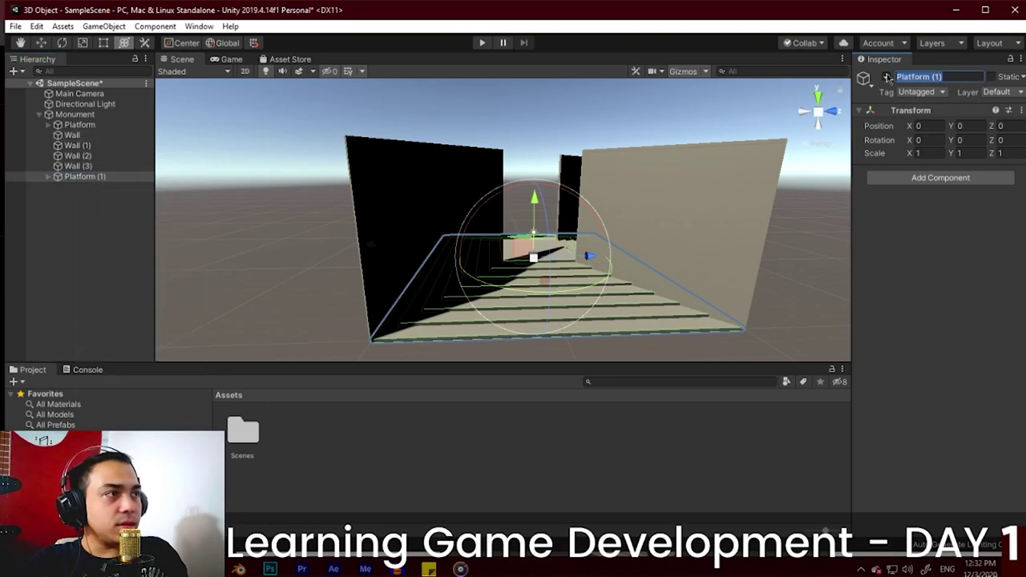
pyautogui.write('Roof')
# Step: Read the browser tutorial's instructions and reference image for placing the Roof on the structure
pyautogui.hotkey('alt', 'Tab')
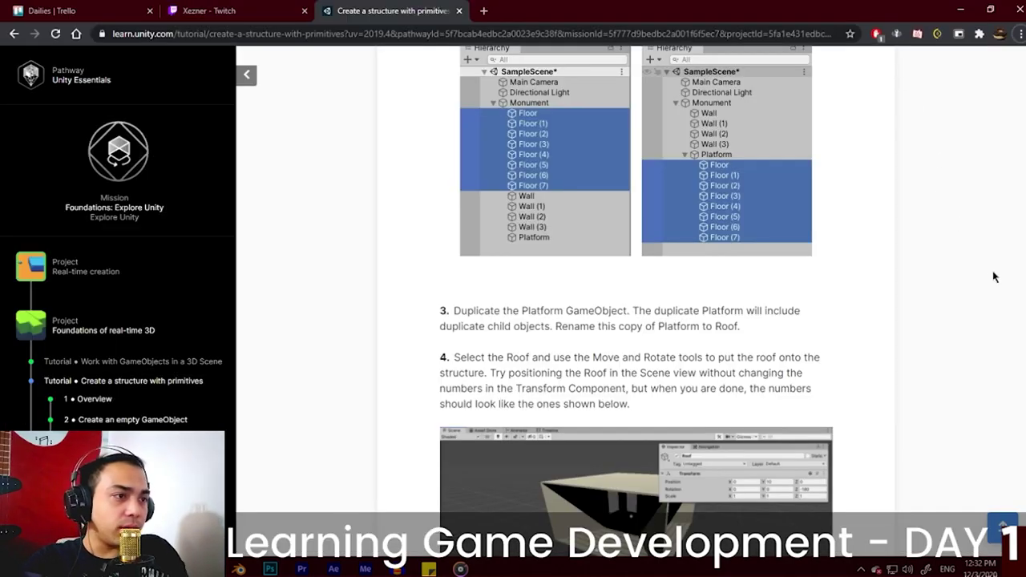
pyautogui.scroll(-3, 877, 302)
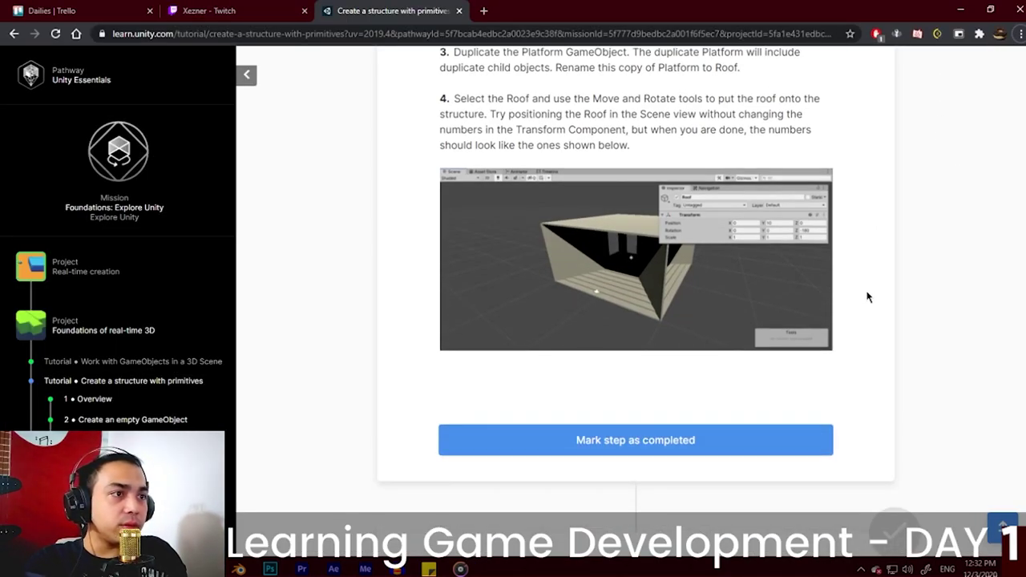
# Step: Switch to Unity, raise the Roof onto the top of the walls and set its Y position to 10
pyautogui.hotkey('alt', 'Tab')
pyautogui.moveTo(535, 204); pyautogui.dragTo(534, 120)
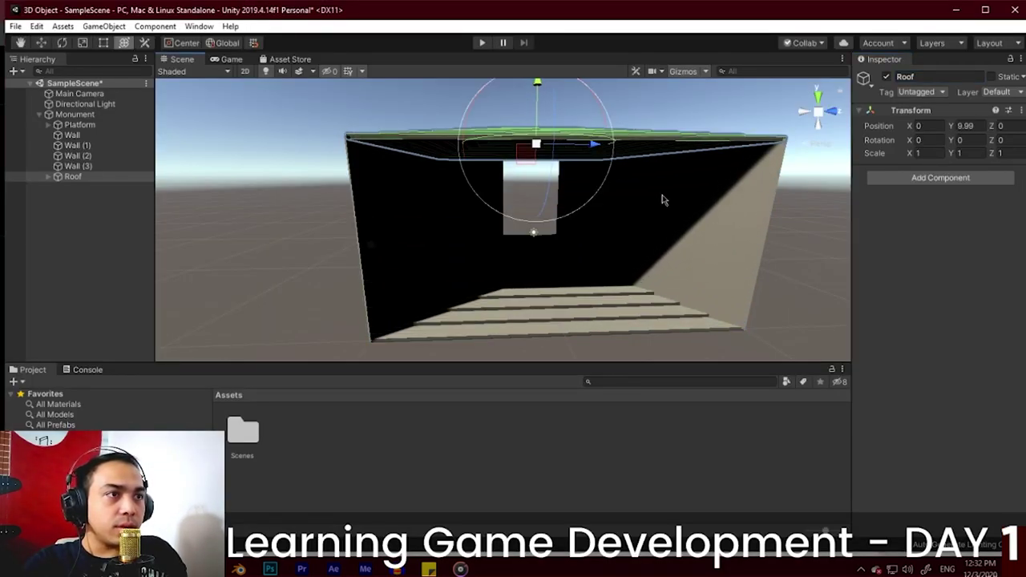
pyautogui.moveTo(660, 191); pyautogui.dragTo(651, 231, button='middle')
pyautogui.click(970, 126)
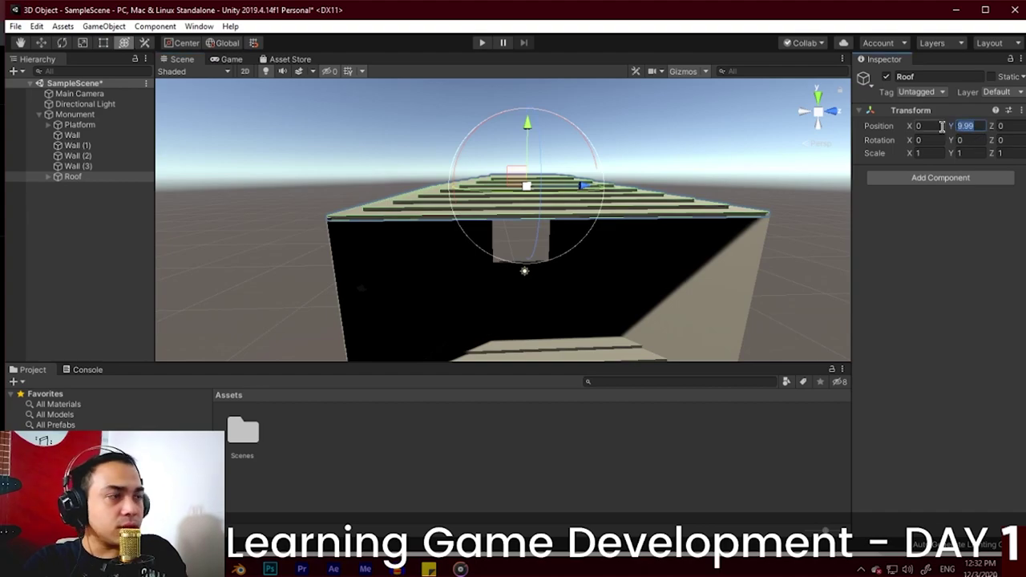
pyautogui.write('10')
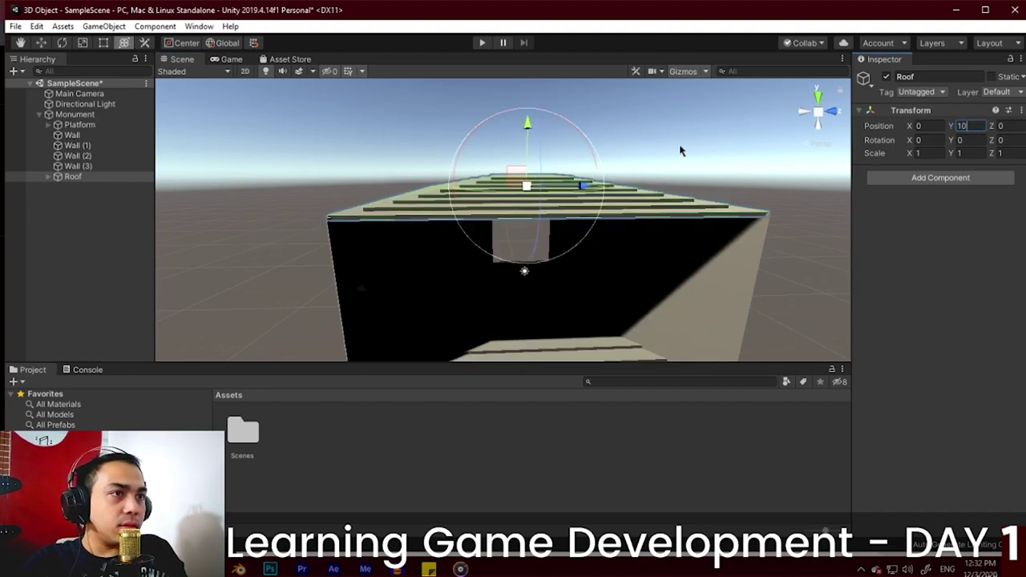
# Step: Try to flip the Roof about its X axis in the Scene view, checking it against the tutorial's reference image
pyautogui.moveTo(526, 124); pyautogui.dragTo(721, 364)
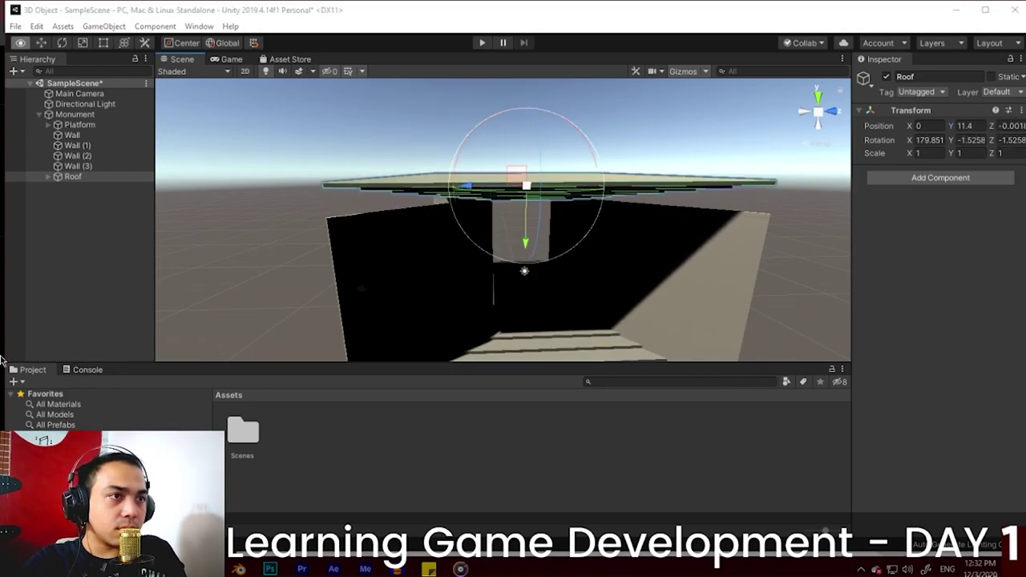
pyautogui.hotkey('alt', 'Tab')
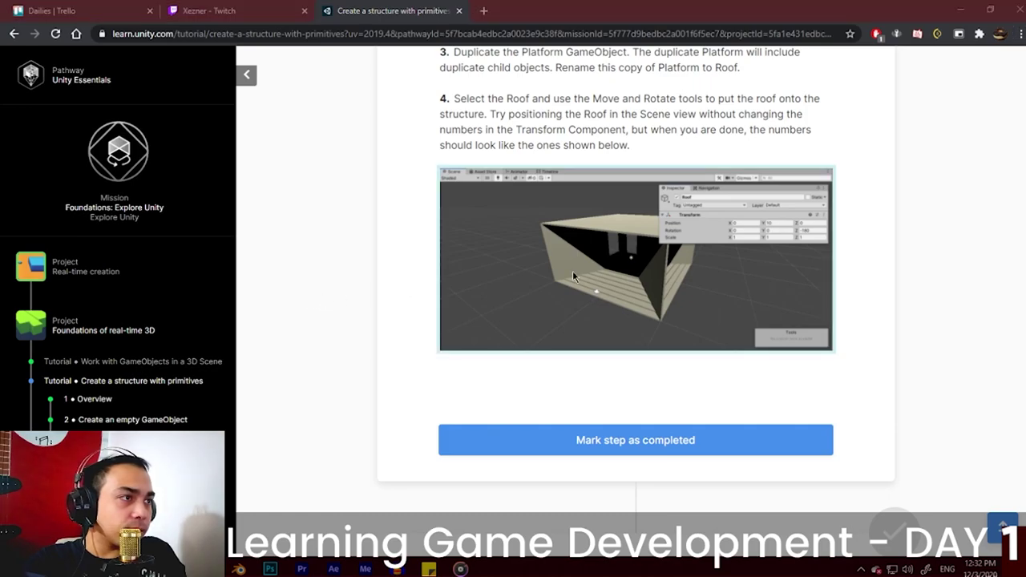
pyautogui.hotkey('alt', 'Tab')
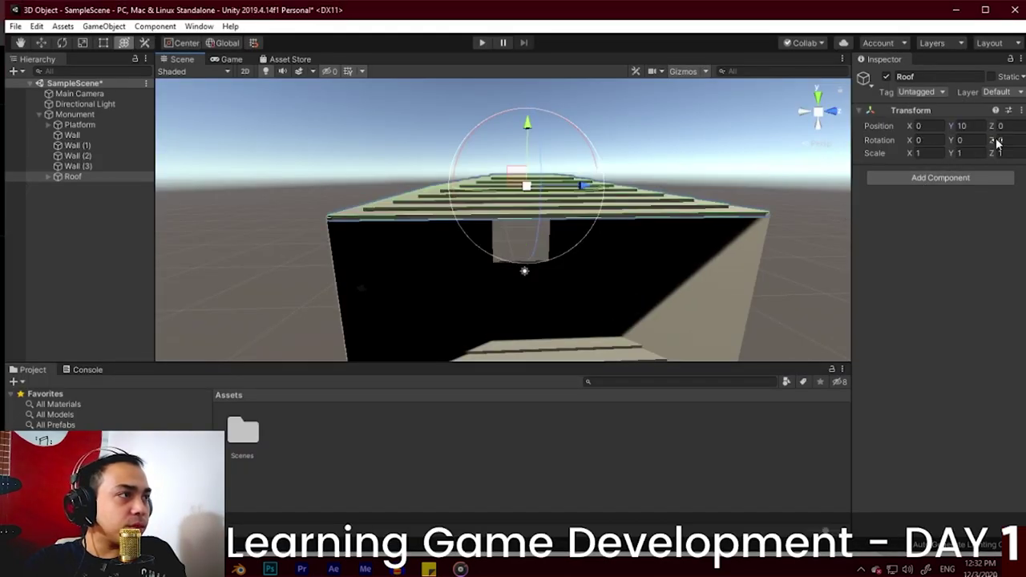
# Step: Try a Z rotation of -180 on the Roof and reset it to 0
pyautogui.write('-180')
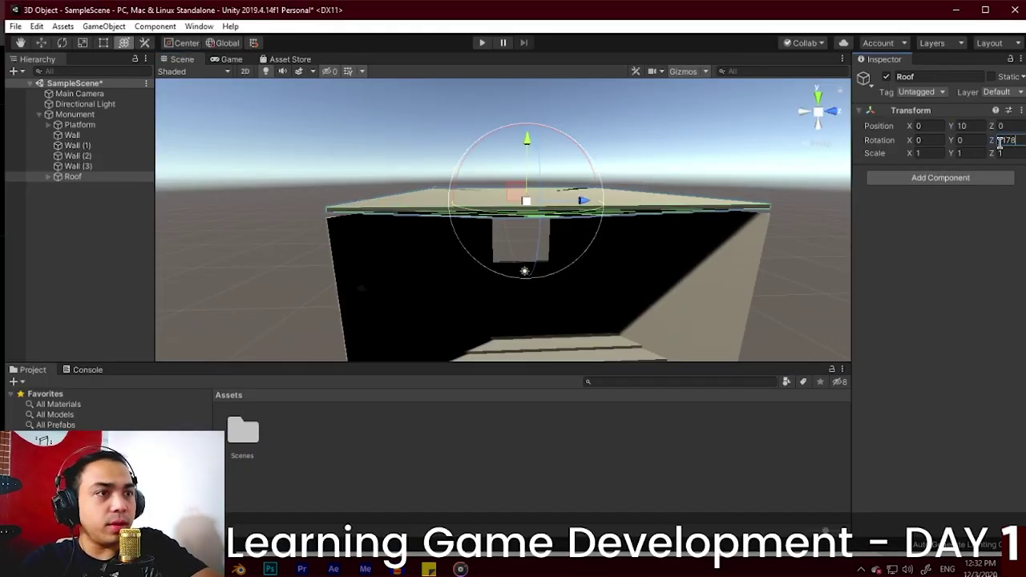
pyautogui.press('BackSpace')
pyautogui.press('BackSpace')
pyautogui.write('80')
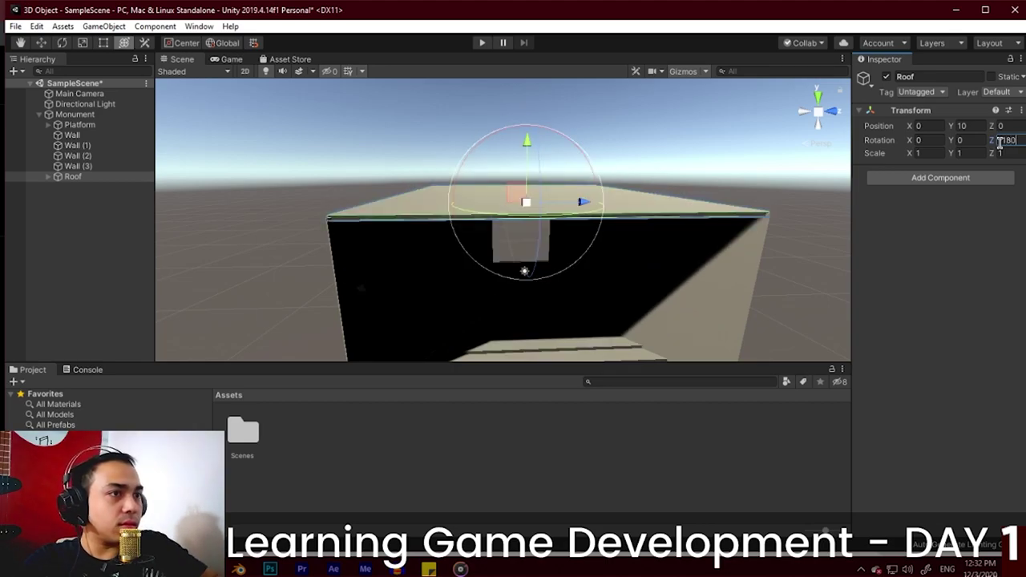
pyautogui.press('BackSpace')
pyautogui.press('BackSpace')
pyautogui.press('BackSpace')
pyautogui.write('0')
# Step: Turn the Roof over about its Z axis in the Scene view and set its Z rotation to -180
pyautogui.moveTo(637, 165); pyautogui.dragTo(566, 177, button='middle')
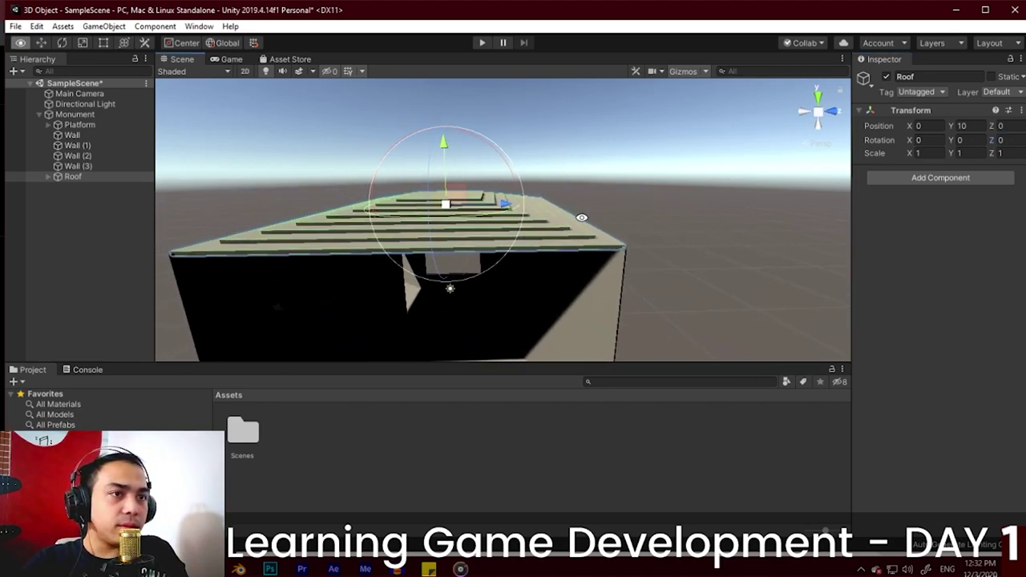
pyautogui.keyDown('alt'); pyautogui.moveTo(581, 217); pyautogui.dragTo(312, 238); pyautogui.keyUp('alt')
pyautogui.moveTo(388, 181); pyautogui.dragTo(735, 292)
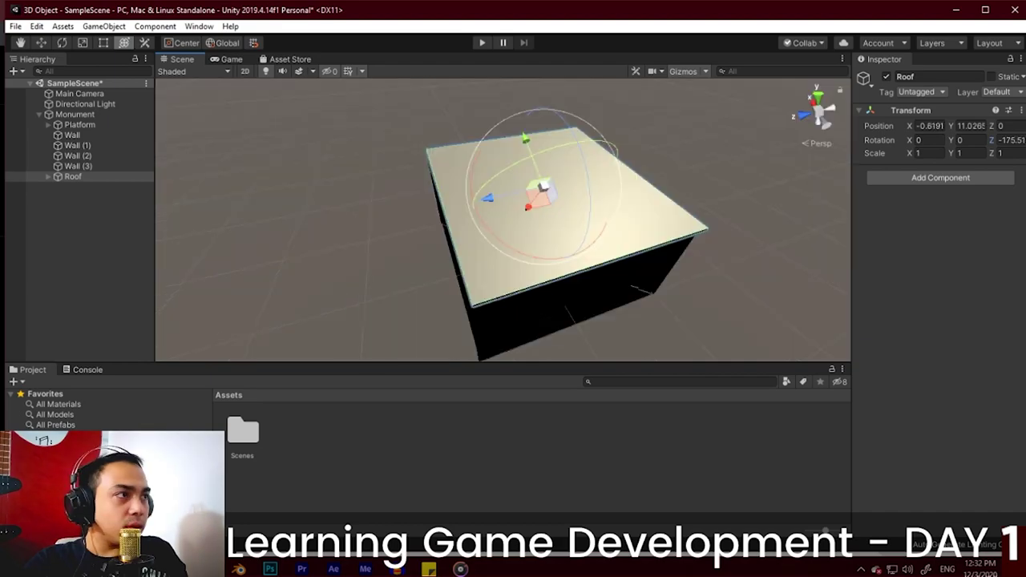
pyautogui.click(1008, 141)
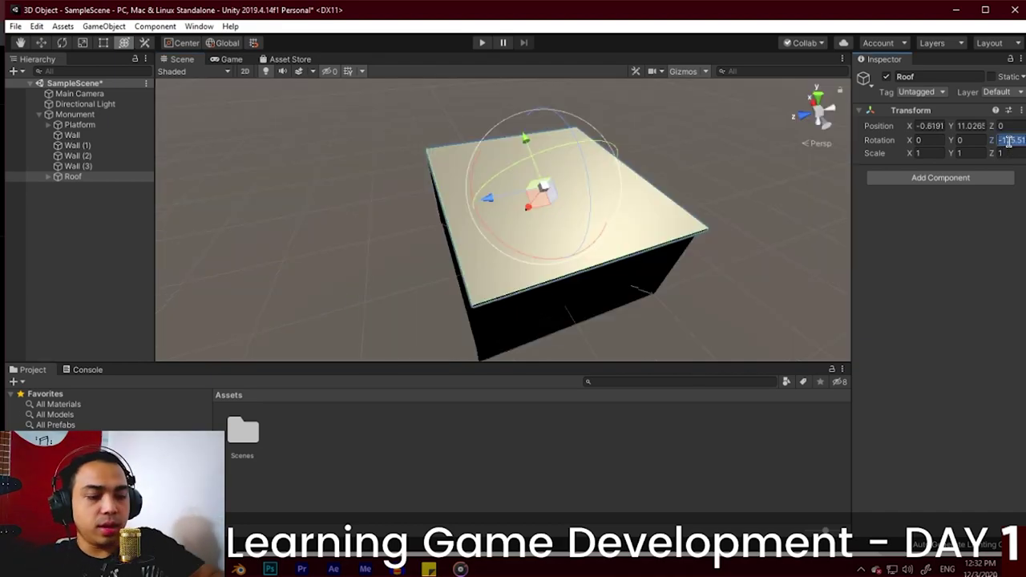
pyautogui.write('-180')
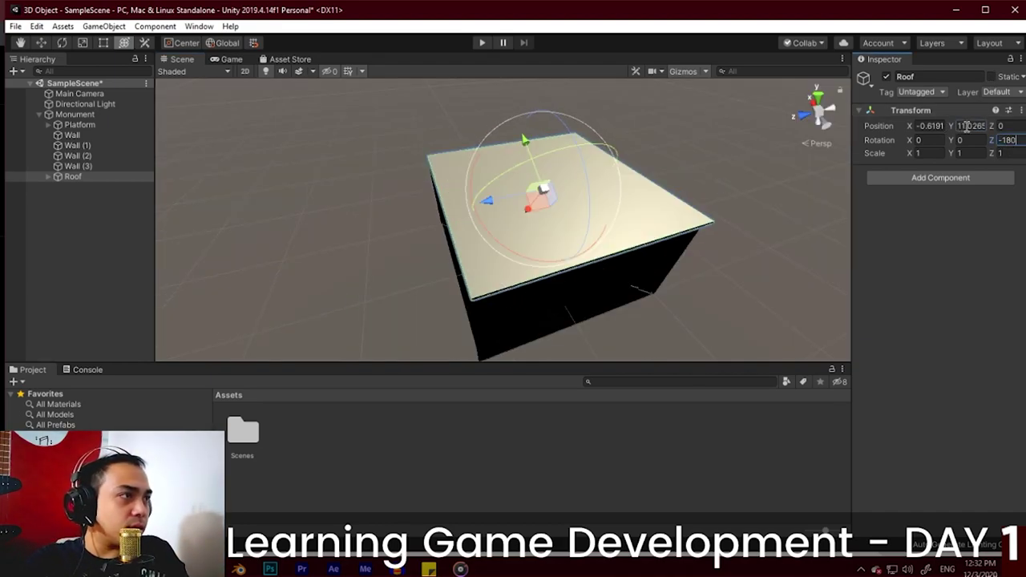
# Step: Set the Roof's position to Y 10 and X 0
pyautogui.write('0')
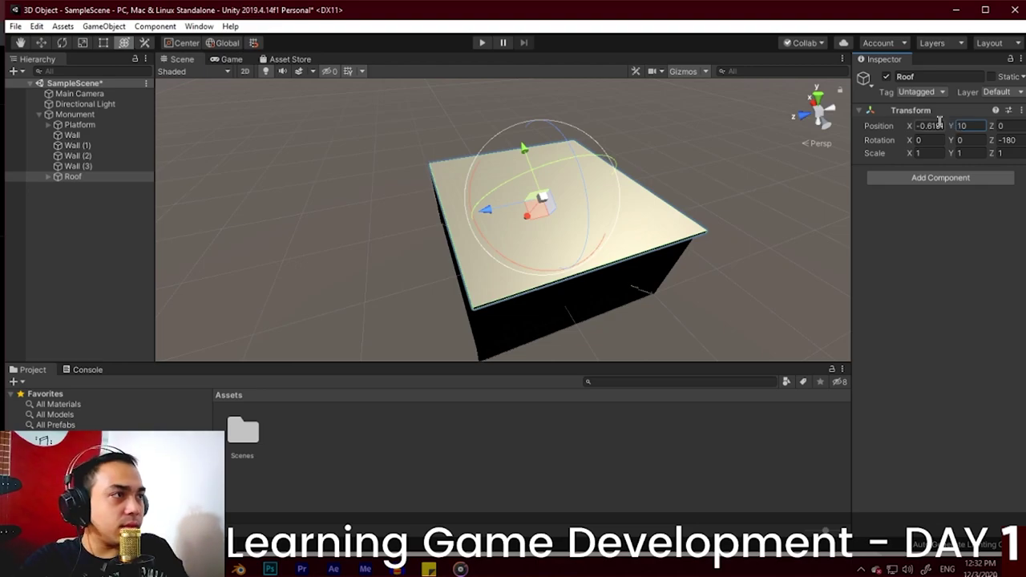
pyautogui.click(939, 125)
pyautogui.write('0')
pyautogui.keyDown('alt'); pyautogui.moveTo(453, 238); pyautogui.dragTo(673, 150); pyautogui.keyUp('alt')
# Step: Switch to the browser, finish the primitives tutorial and read "Before you begin" in the Add components to 3D GameObjects tutorial
pyautogui.hotkey('alt', 'Tab')
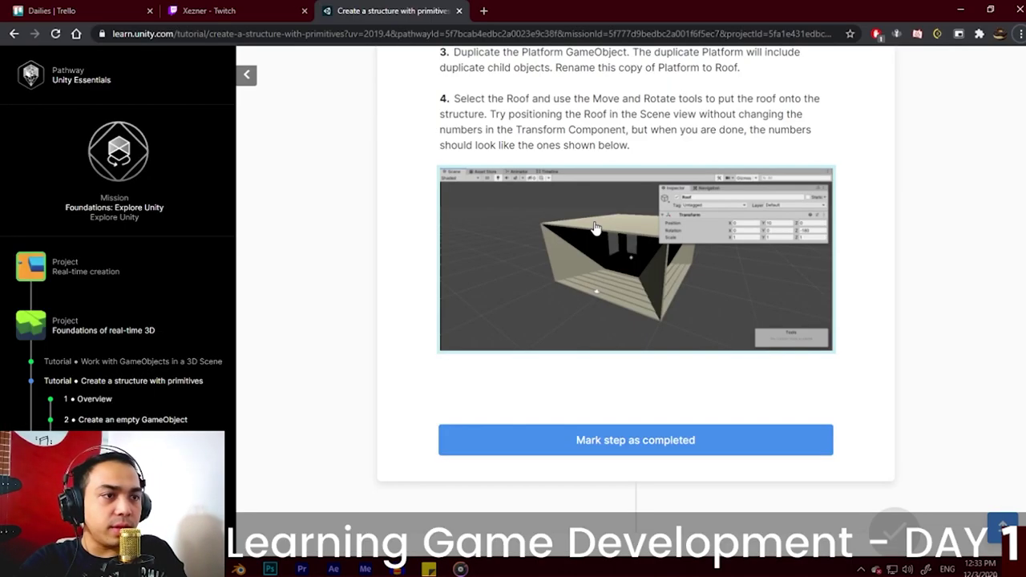
pyautogui.scroll(-4, 593, 281)
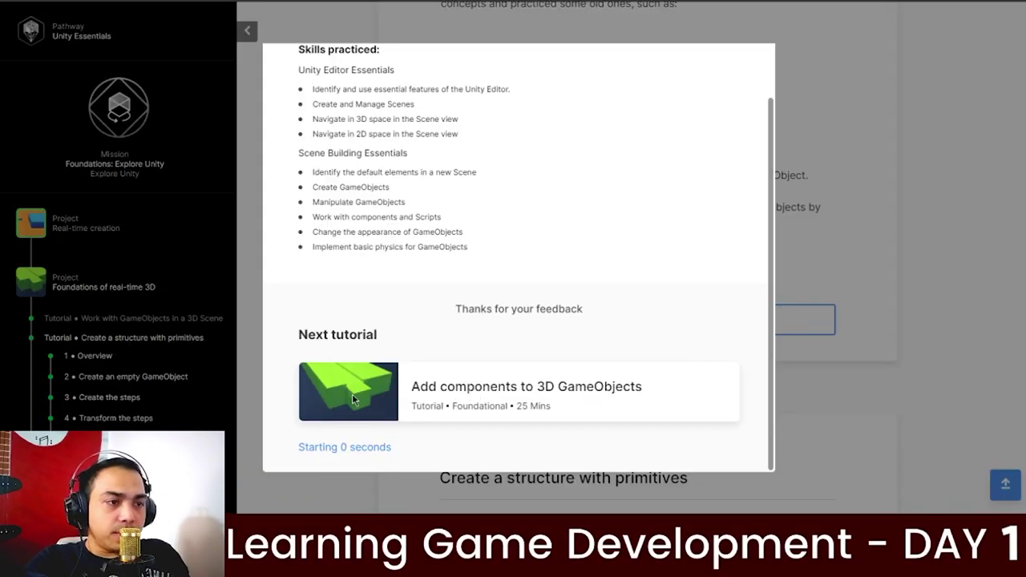
pyautogui.scroll(-3, 351, 400)
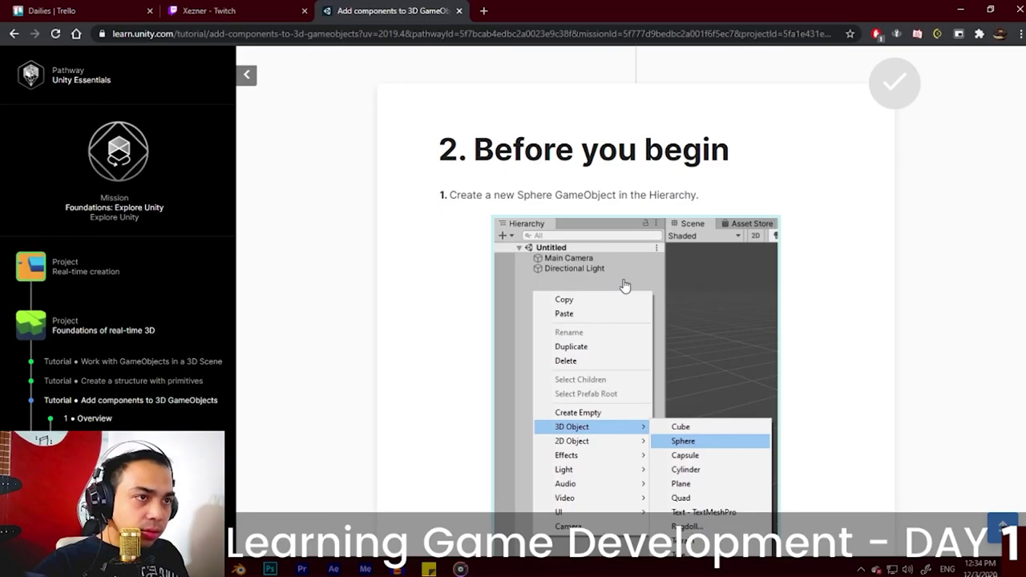
pyautogui.scroll(-1, 633, 321)
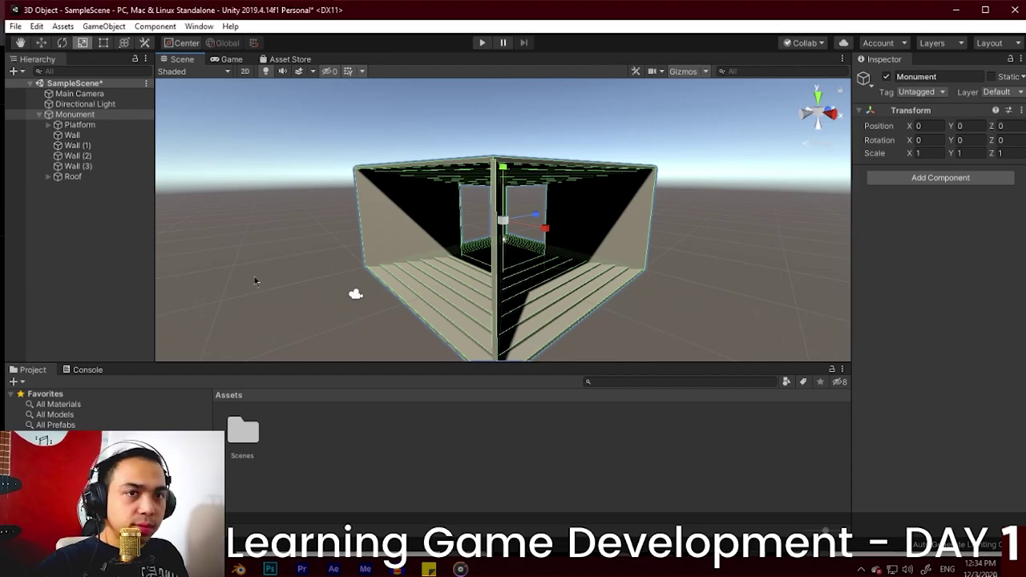
# Step: Switch to Unity and create a Sphere 3D object at the scene root, outside the Monument
pyautogui.rightClick(24, 197)
pyautogui.moveTo(76, 325)
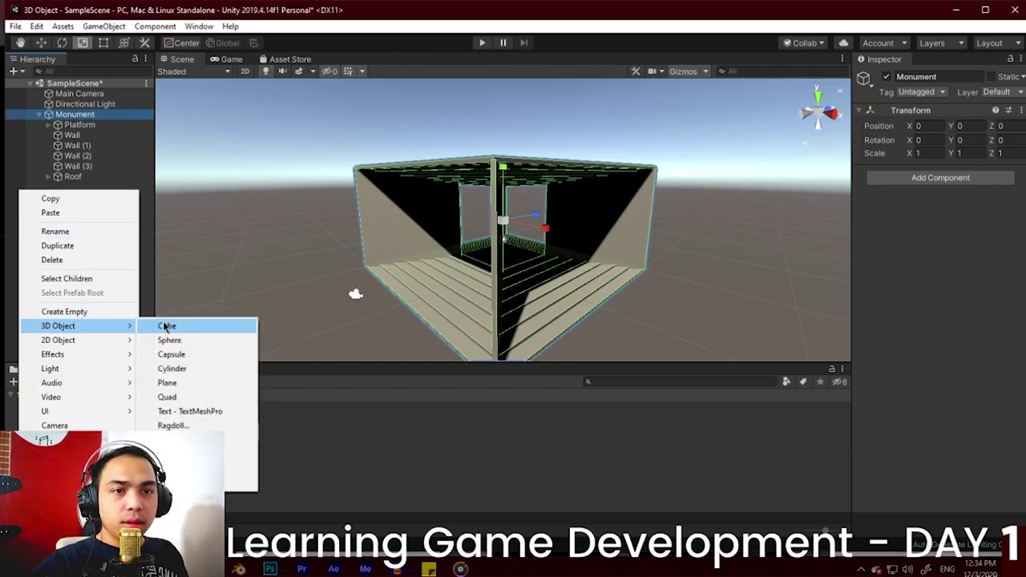
pyautogui.click(169, 341)
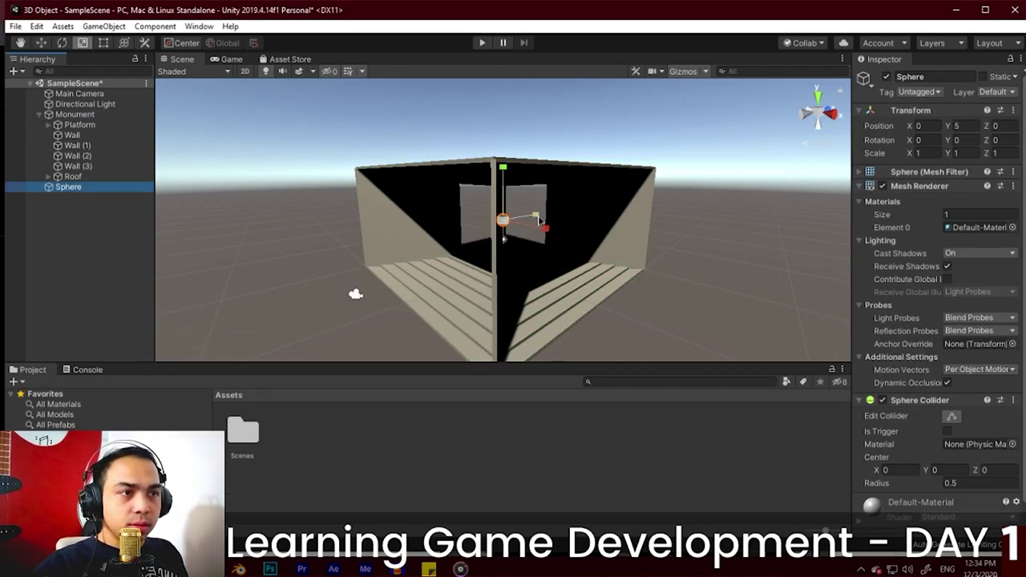
# Step: Undo the accidental scaling of the Sphere and move it along Z to about -9.23
pyautogui.moveTo(538, 220); pyautogui.dragTo(454, 234)
pyautogui.hotkey('ctrl', 'z')
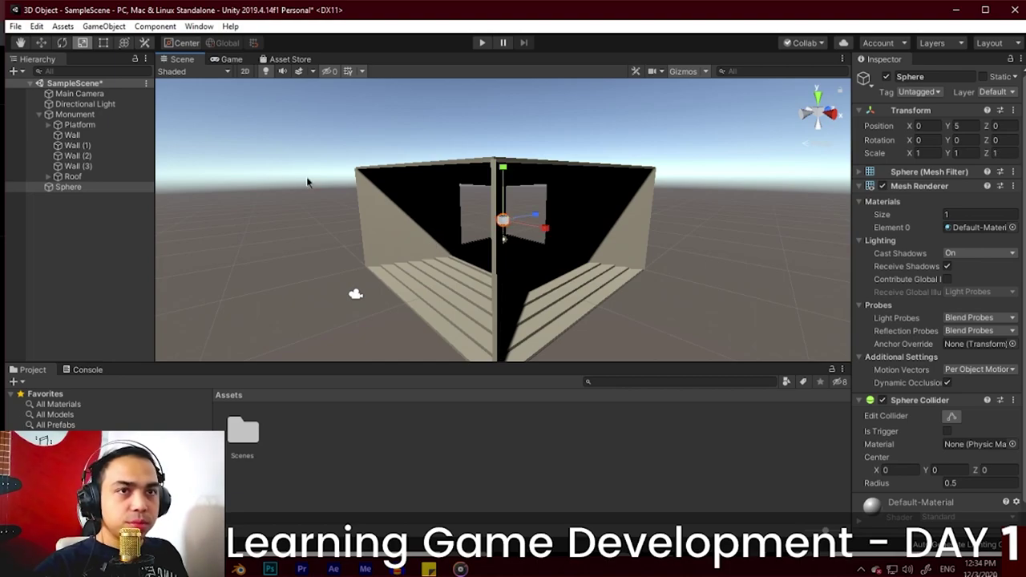
pyautogui.press('w')
pyautogui.moveTo(529, 214); pyautogui.dragTo(450, 230)
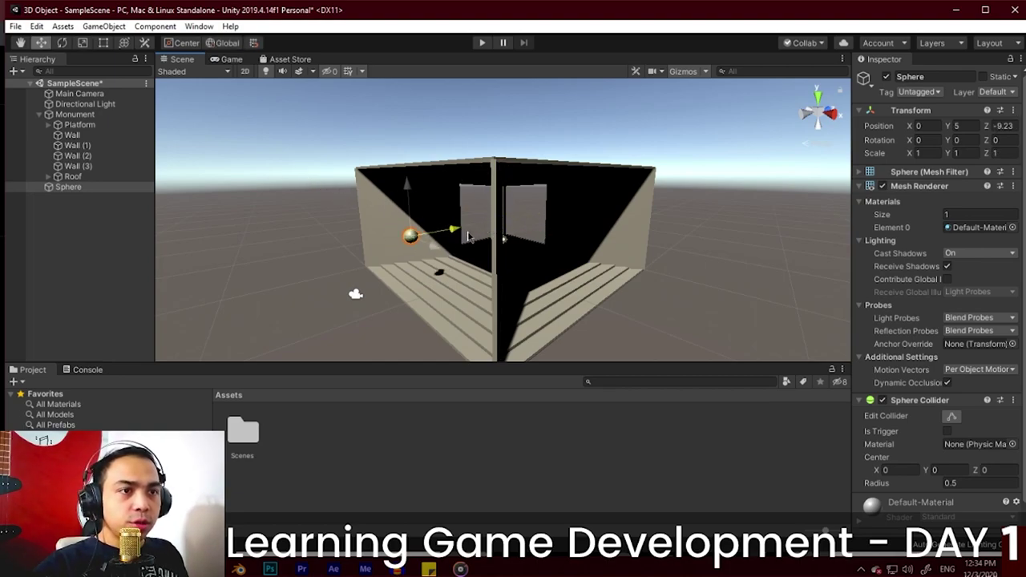
# Step: Compare the Sphere's mid-air placement above the steps with the tutorial's instruction and reference image
pyautogui.hotkey('alt', 'Tab')
pyautogui.scroll(-3, 361, 280)
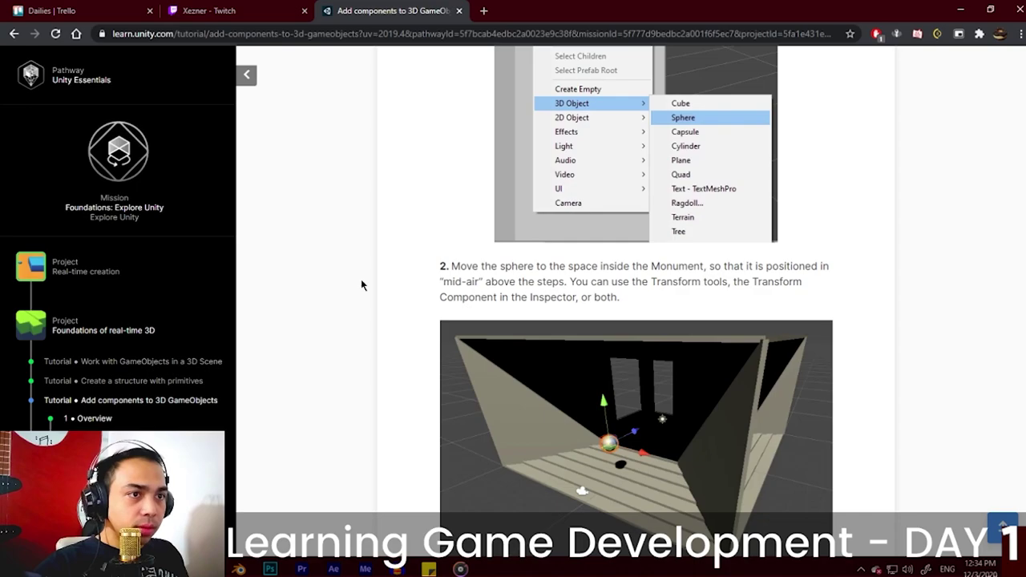
pyautogui.hotkey('alt', 'Tab')
pyautogui.hotkey('alt', 'Tab')
pyautogui.scroll(-4, 487, 276)
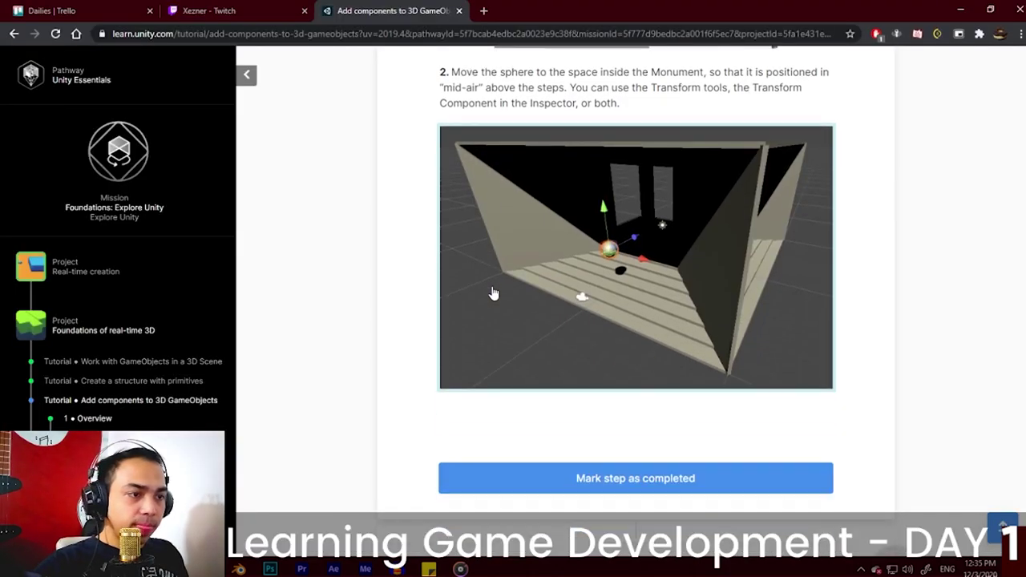
pyautogui.hotkey('alt', 'Tab')
pyautogui.keyDown('alt'); pyautogui.moveTo(489, 275); pyautogui.dragTo(529, 295); pyautogui.keyUp('alt')
pyautogui.hotkey('alt', 'Tab')
pyautogui.hotkey('alt', 'Tab')
pyautogui.hotkey('alt', 'Tab')
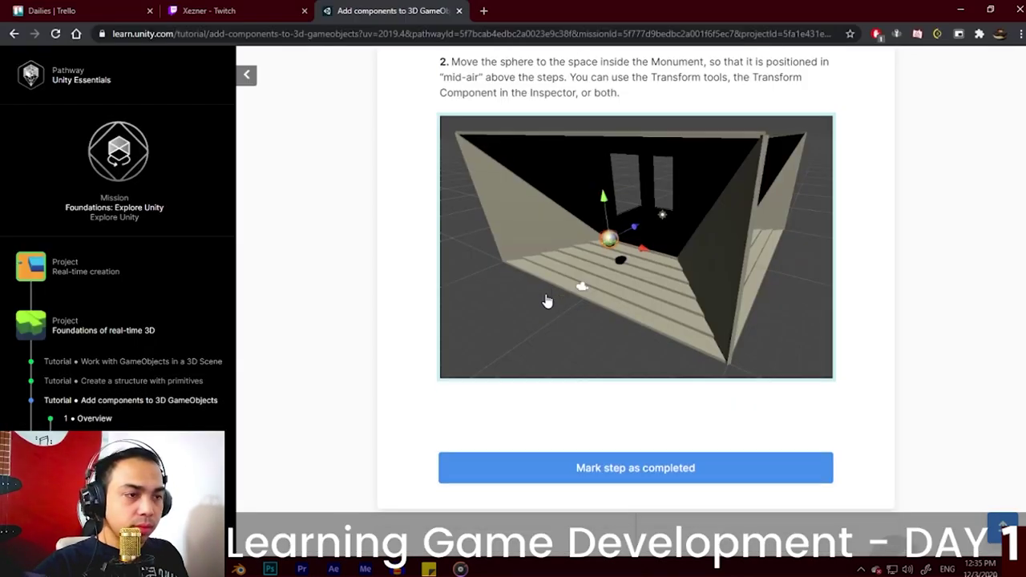
# Step: Mark the "Before you begin" step as completed and read the tutorial section on the camera and its frustum
pyautogui.scroll(-3, 561, 289)
pyautogui.click(597, 218)
pyautogui.scroll(-7, 586, 285)
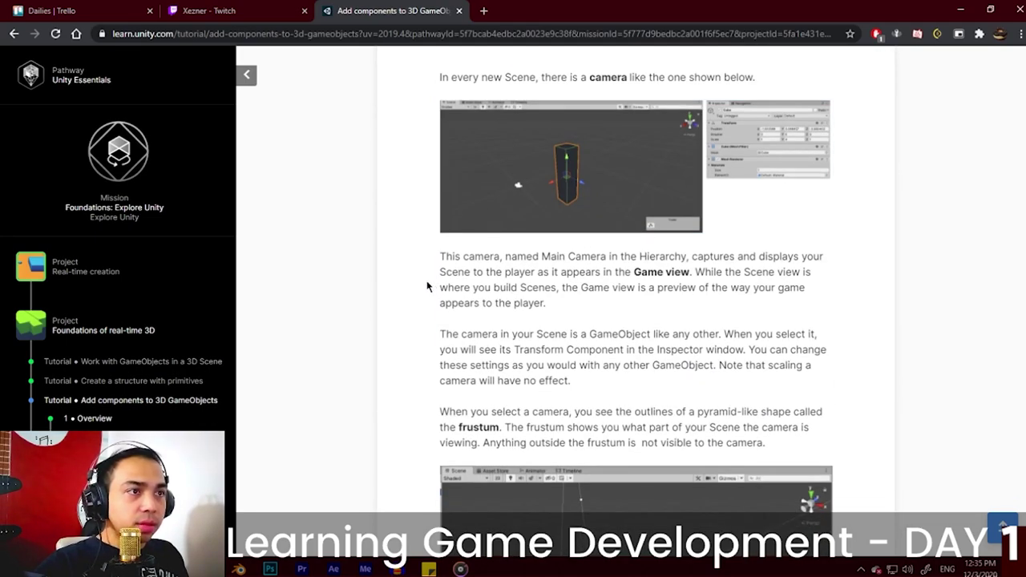
pyautogui.scroll(-3, 427, 286)
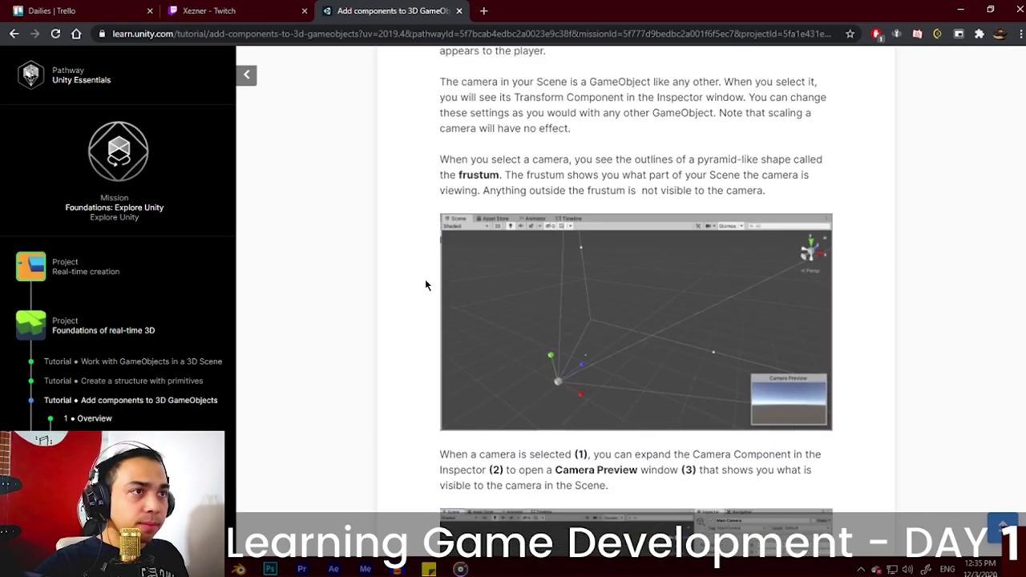
pyautogui.scroll(2, 426, 284)
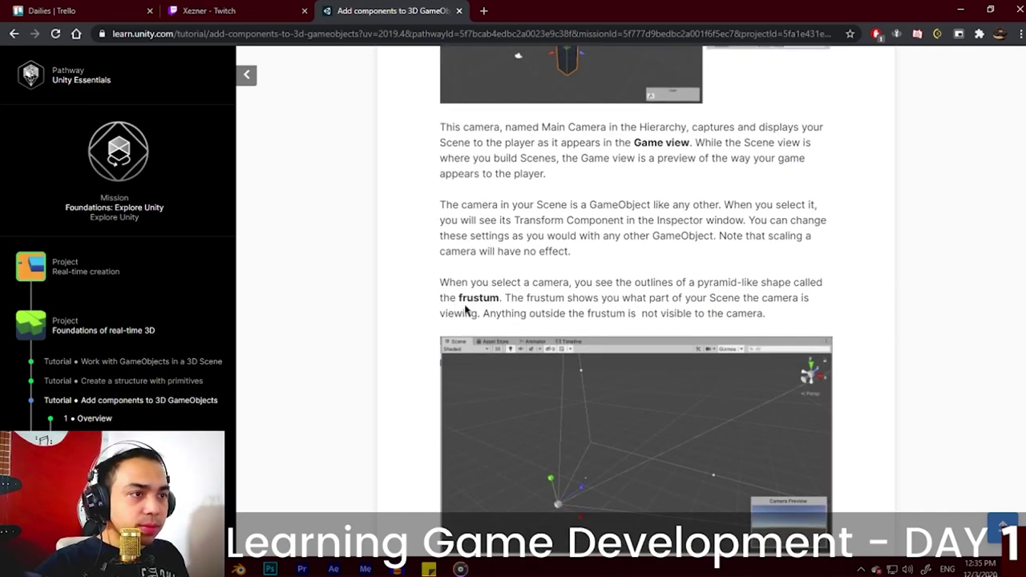
pyautogui.scroll(-6, 434, 340)
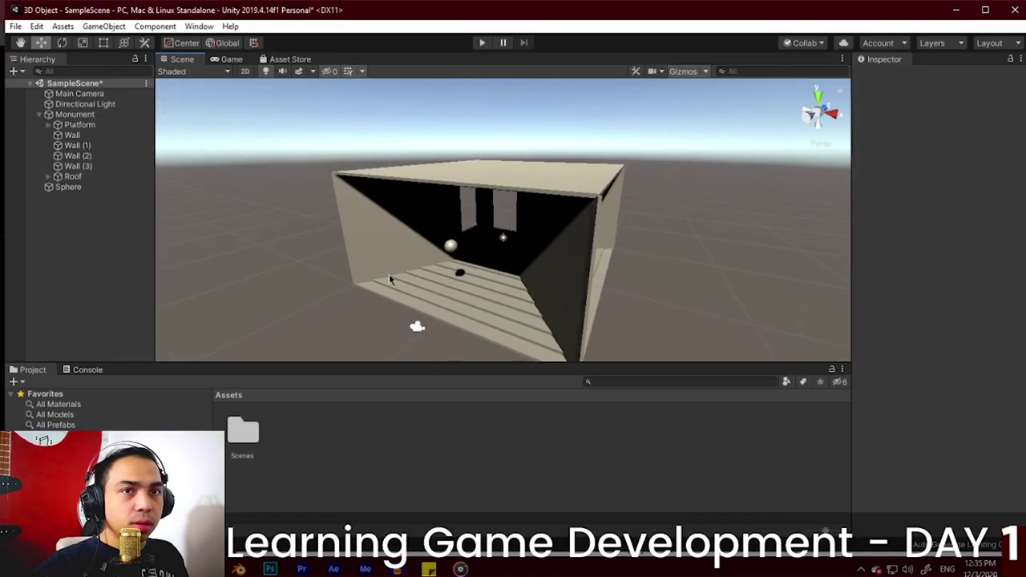
# Step: Move the Main Camera in Unity to about X -0.23, Y 4.35, Z -14.43 so it sees the sphere and steps
pyautogui.scroll(-3, 217, 183)
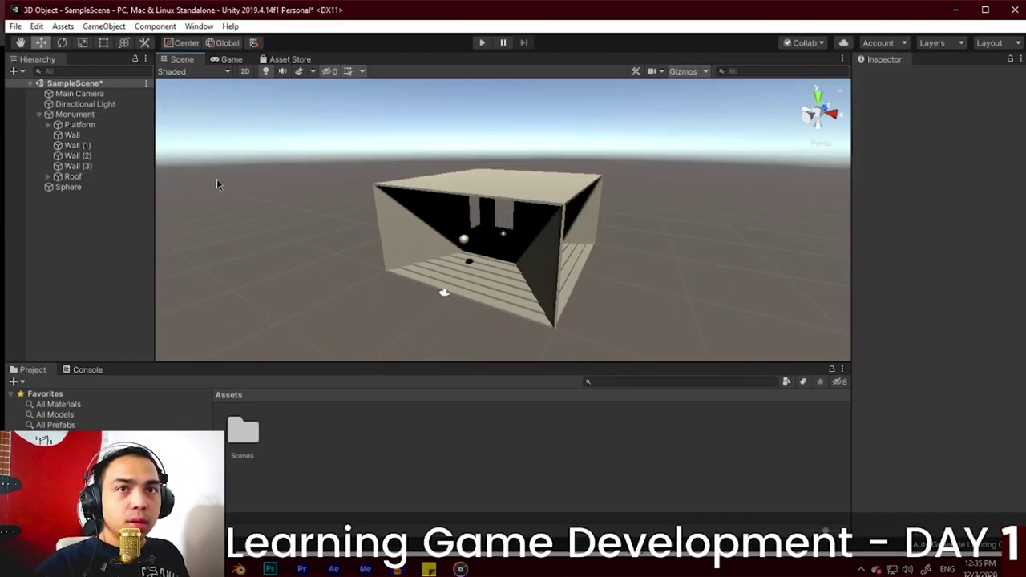
pyautogui.click(72, 93)
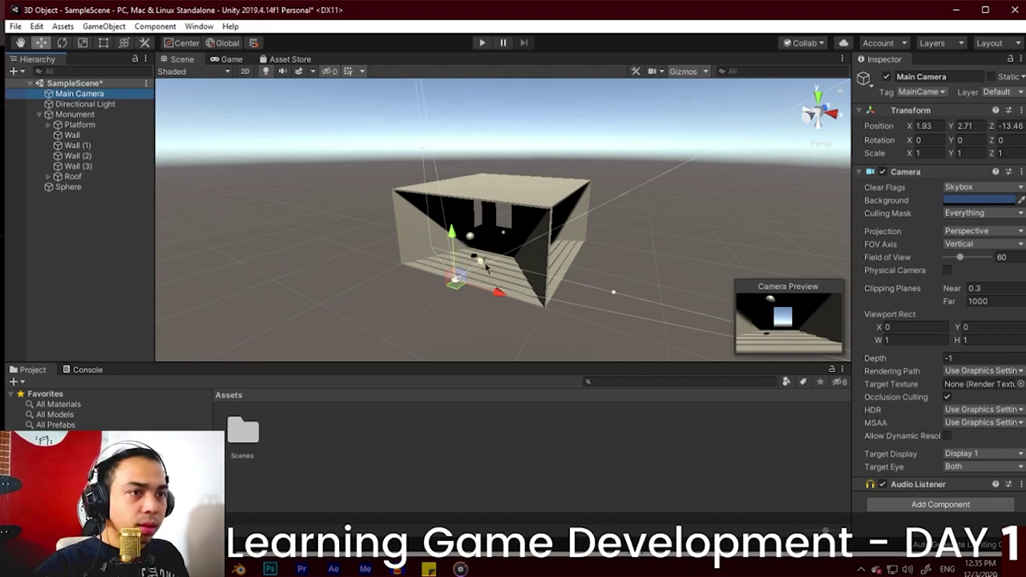
pyautogui.moveTo(485, 267); pyautogui.dragTo(596, 281)
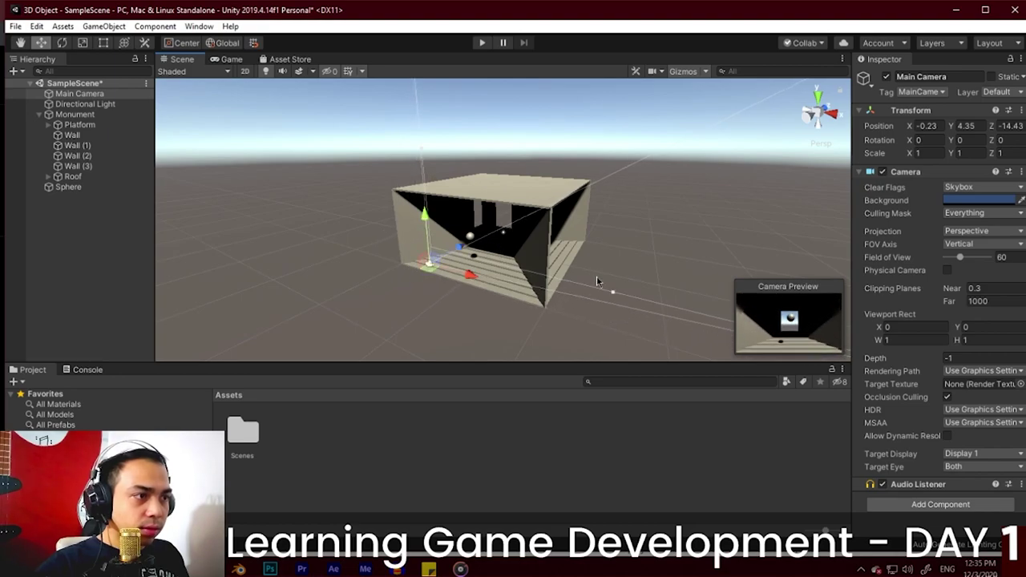
# Step: Switch to the browser, mark the camera step as completed and read the "Make the sphere solid" section
pyautogui.hotkey('alt', 'Tab')
pyautogui.scroll(-4, 393, 402)
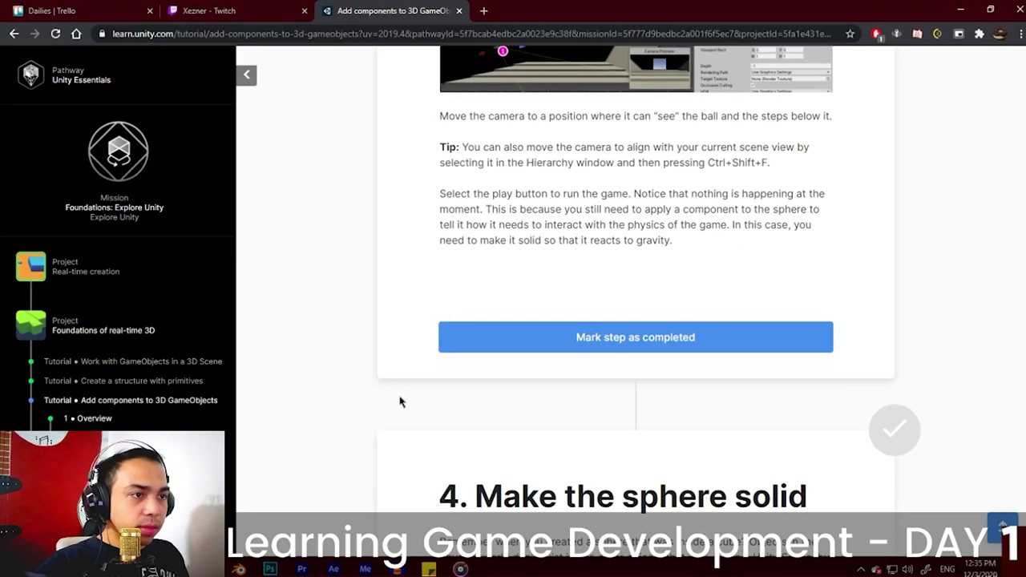
pyautogui.click(461, 344)
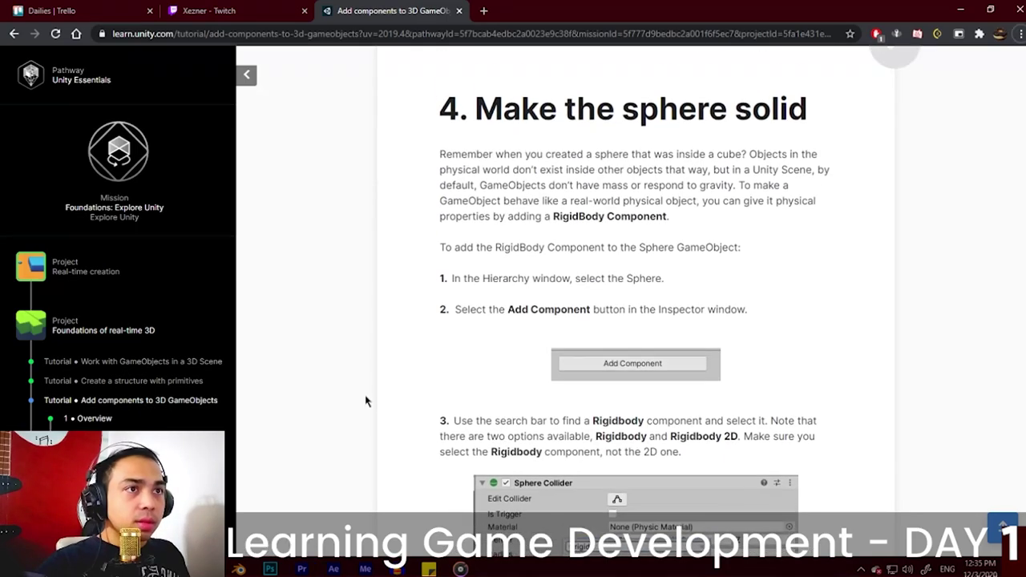
pyautogui.scroll(2, 365, 401)
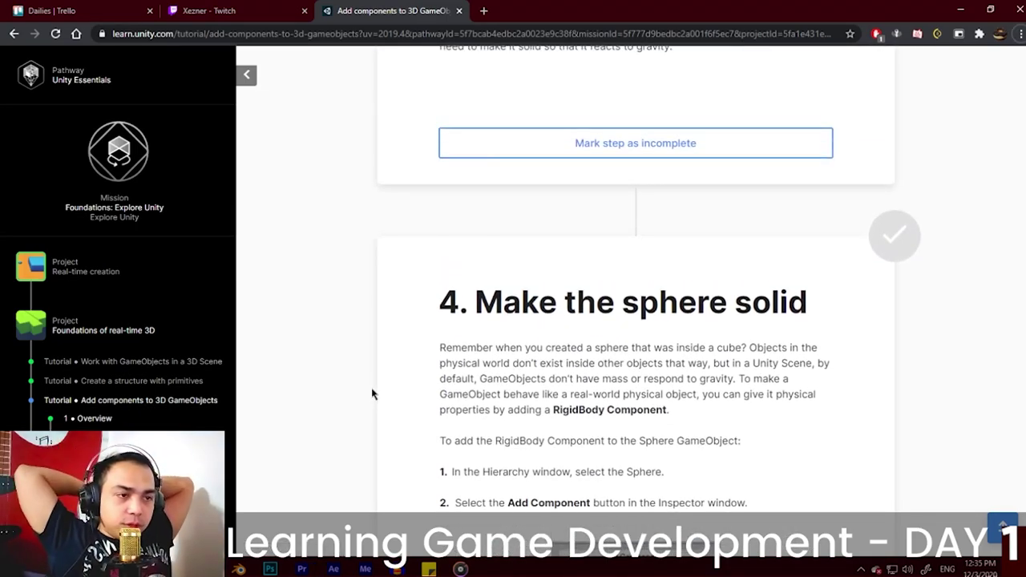
pyautogui.scroll(-1, 521, 304)
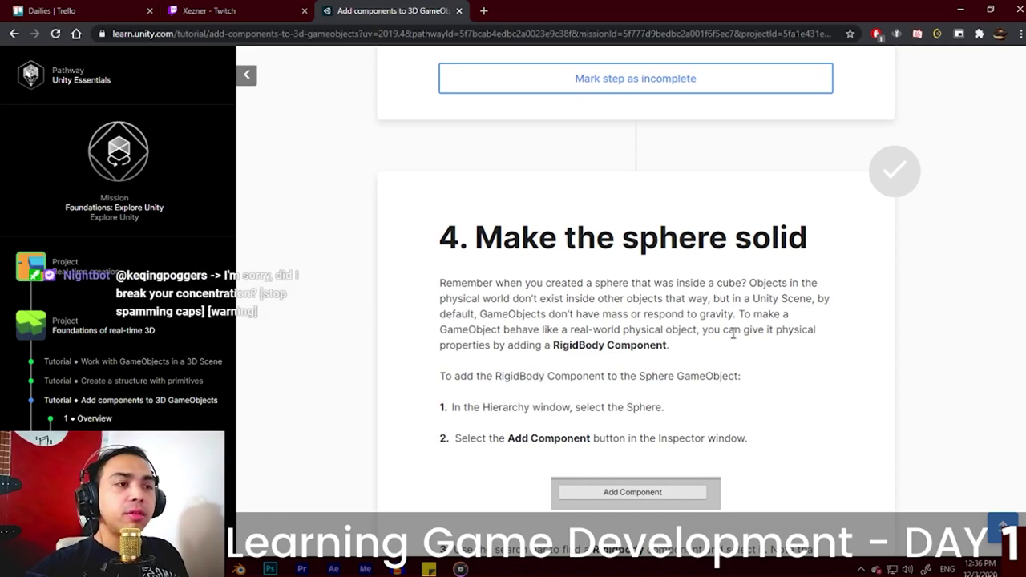
# Step: Read the tutorial's explanation of the RigidBody component and the instructions for adding it to the Sphere
pyautogui.moveTo(624, 322); pyautogui.dragTo(730, 329)
pyautogui.click(852, 384)
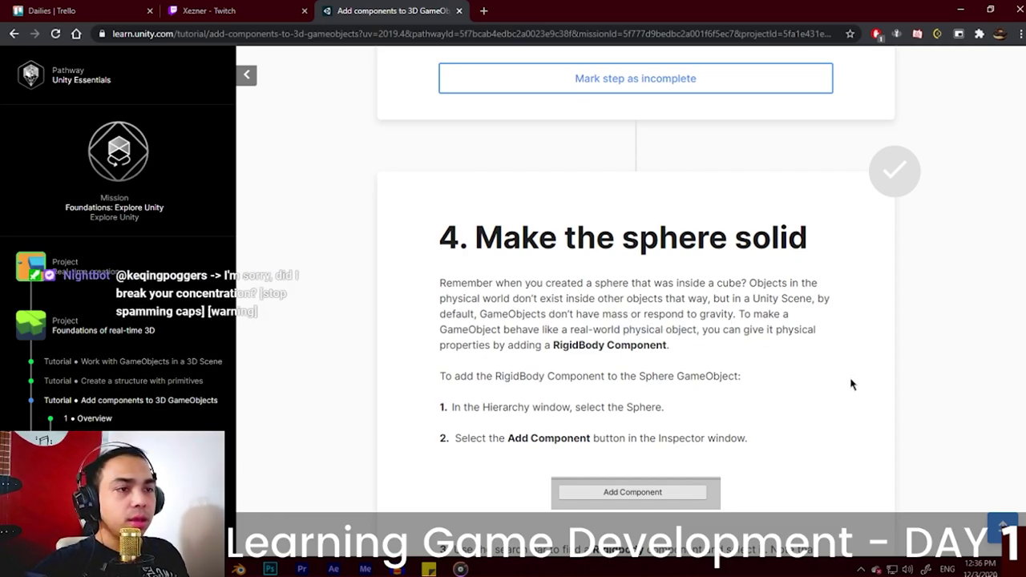
pyautogui.moveTo(433, 344); pyautogui.dragTo(479, 346)
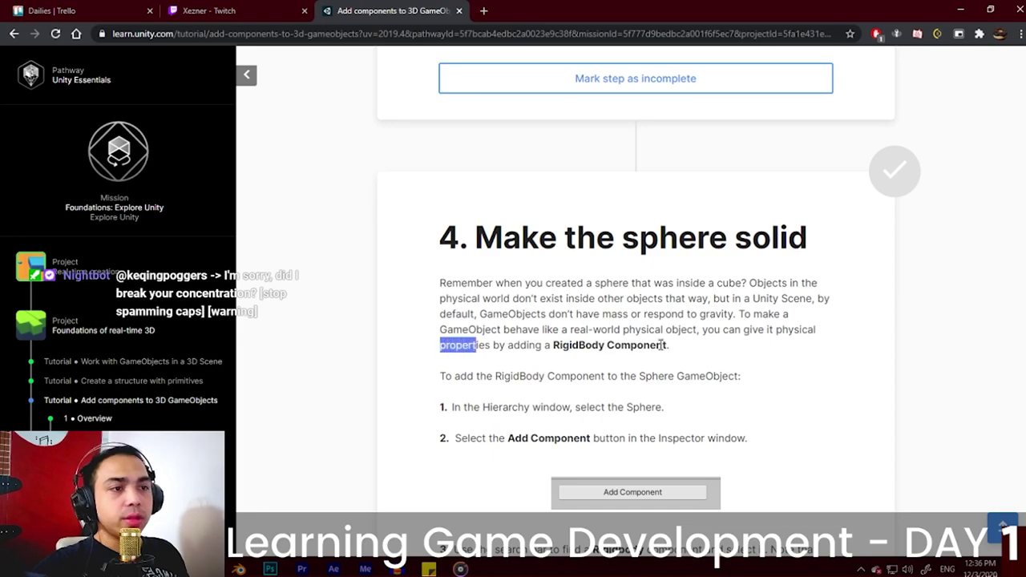
pyautogui.moveTo(697, 345); pyautogui.dragTo(561, 330)
pyautogui.scroll(-1, 720, 357)
pyautogui.click(735, 352)
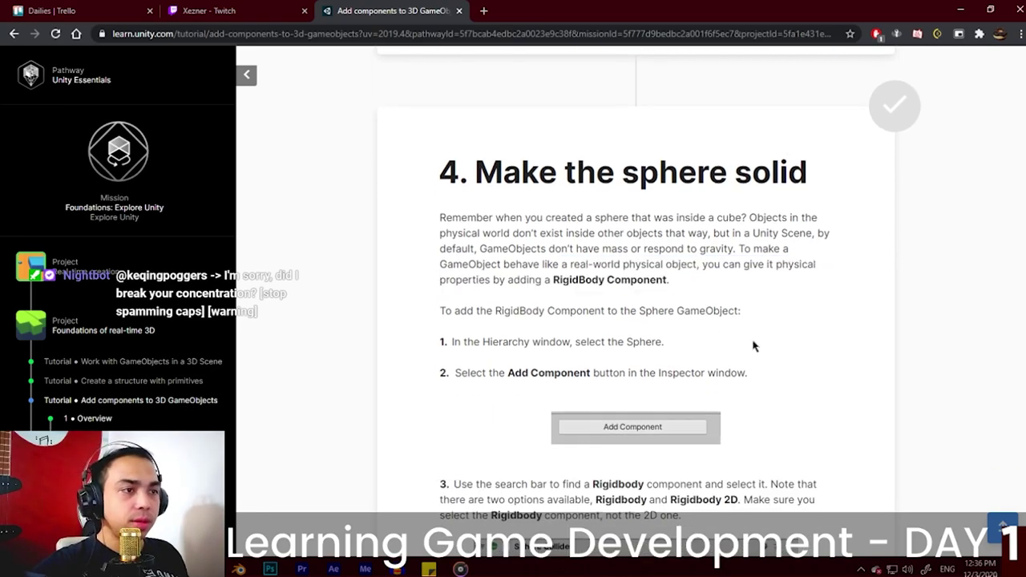
# Step: Switch to Unity and search the components that can be added to the Sphere for "rigid"
pyautogui.hotkey('alt', 'Tab')
pyautogui.click(470, 240)
pyautogui.scroll(5, 463, 231)
pyautogui.scroll(2, 462, 232)
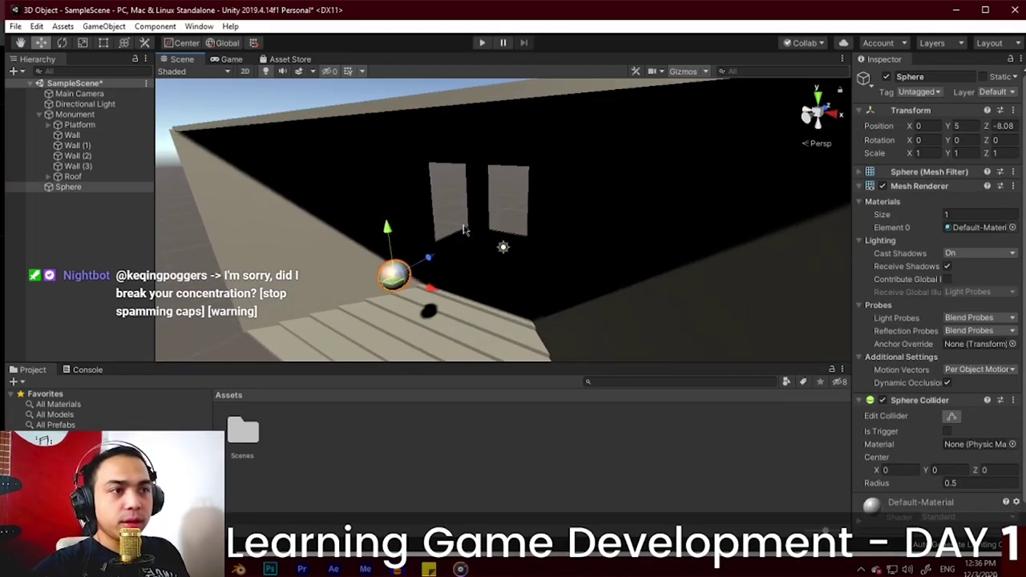
pyautogui.scroll(-1, 930, 361)
pyautogui.click(917, 360)
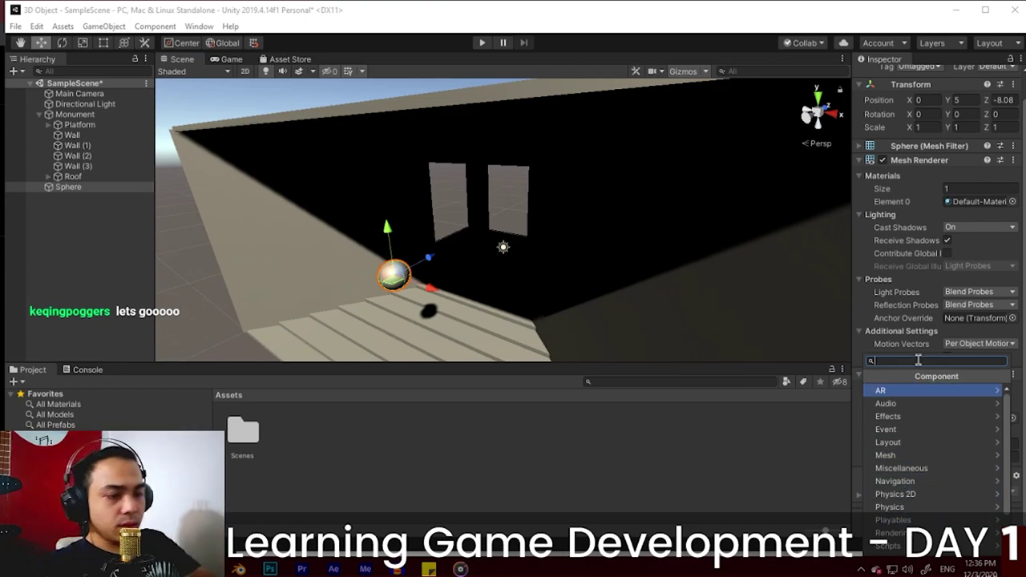
pyautogui.write('rigid')
# Step: Check in the browser tutorial which Rigidbody variant is required and add the Rigidbody component to the Sphere in Unity
pyautogui.hotkey('alt', 'Tab')
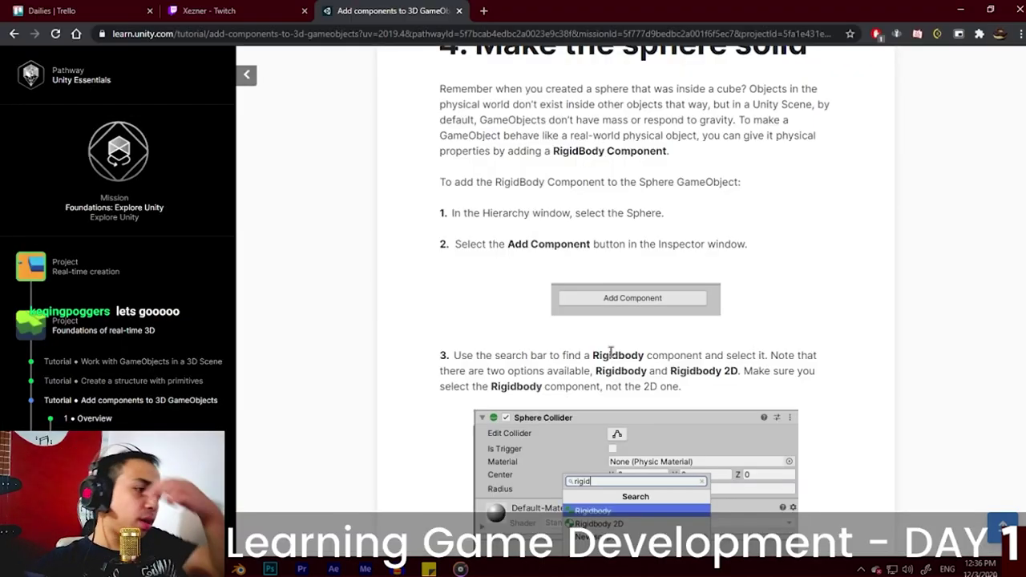
pyautogui.hotkey('alt', 'Tab')
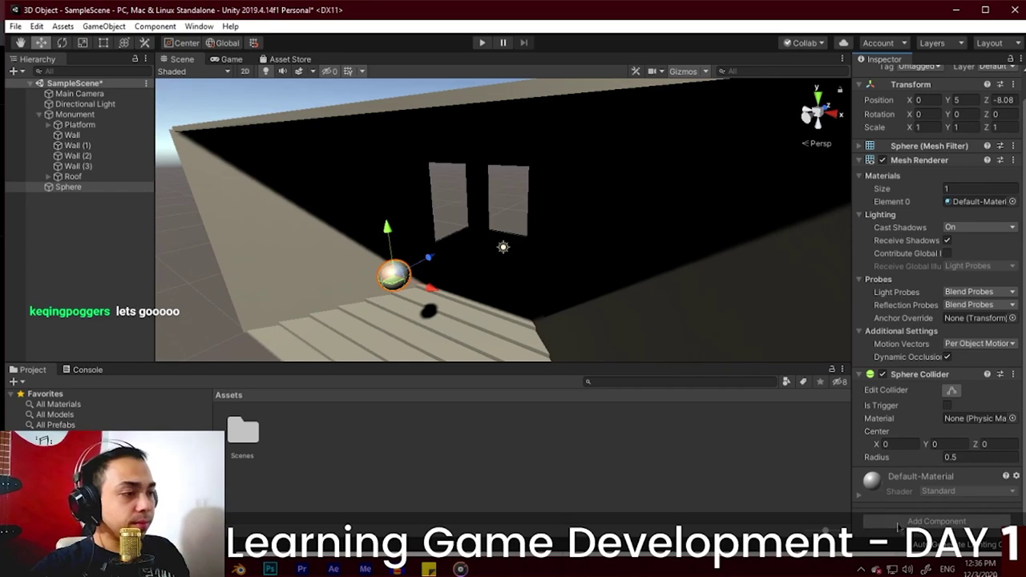
pyautogui.click(936, 521)
pyautogui.hotkey('alt', 'Tab')
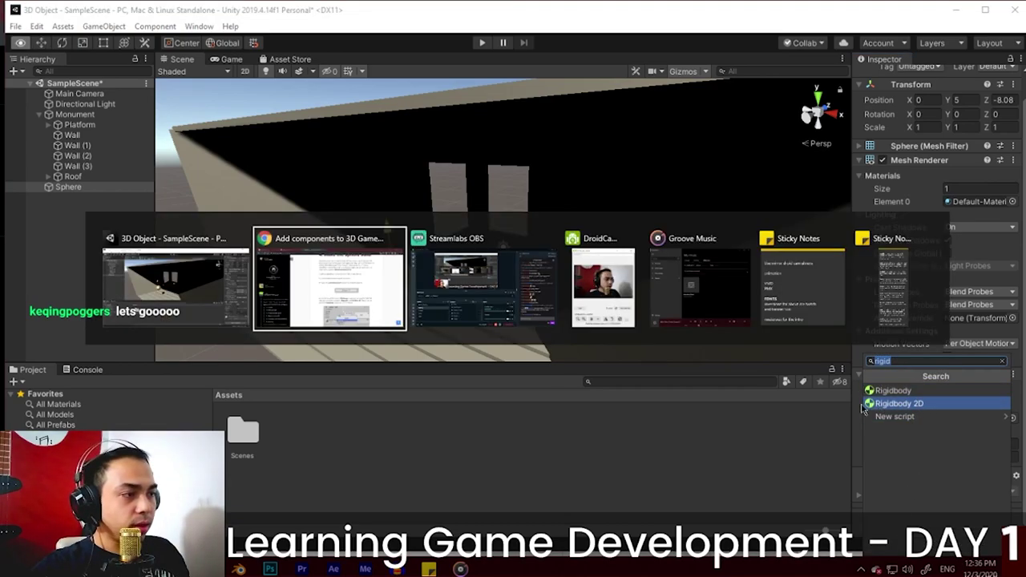
pyautogui.scroll(-3, 825, 428)
pyautogui.hotkey('alt', 'Tab')
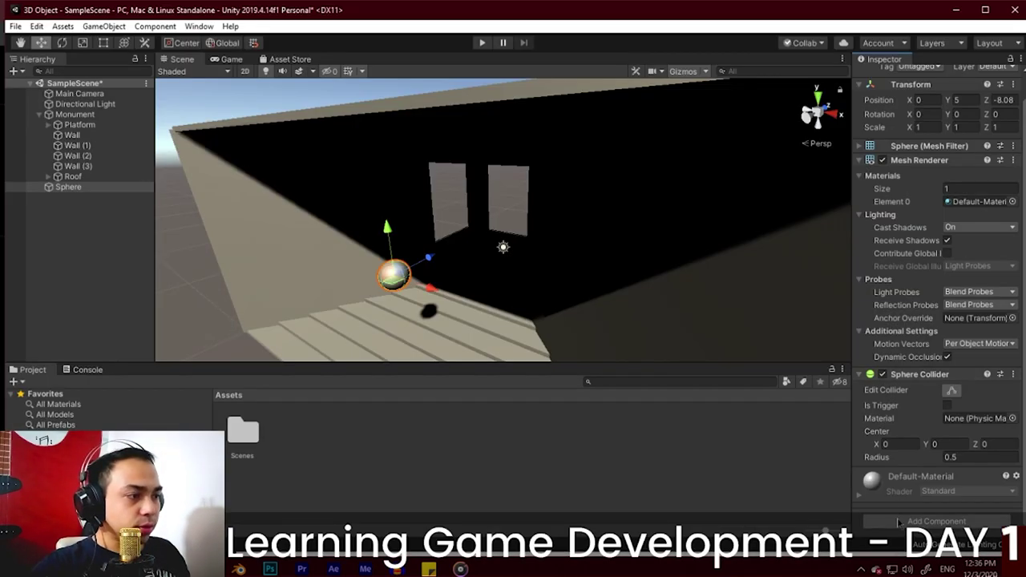
pyautogui.click(936, 521)
pyautogui.click(888, 389)
# Step: Read the tutorial's Use Gravity and Play instructions in the browser and compare them with the Sphere's Rigidbody settings in Unity
pyautogui.hotkey('alt', 'Tab')
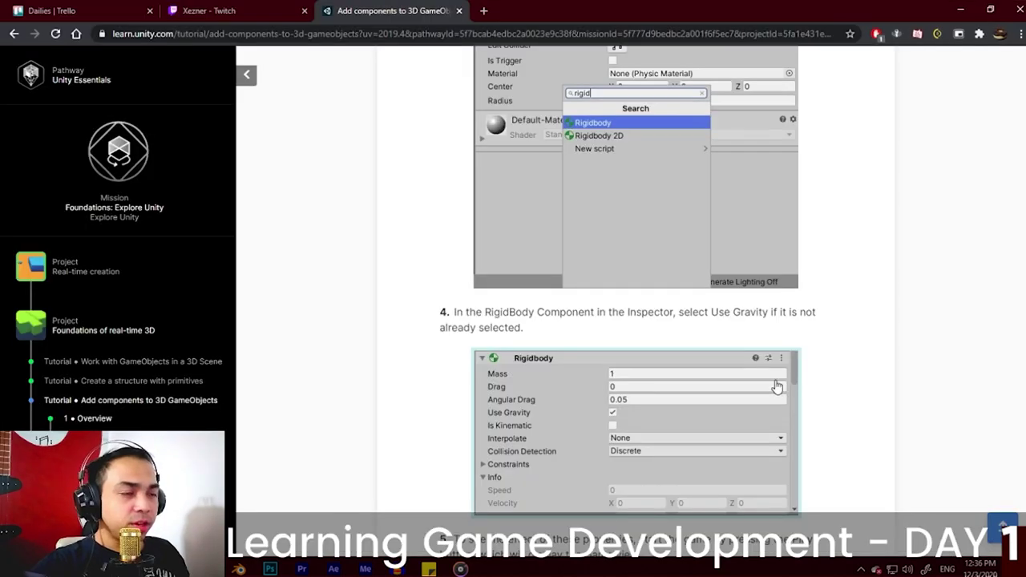
pyautogui.moveTo(578, 313); pyautogui.dragTo(784, 312)
pyautogui.click(854, 316)
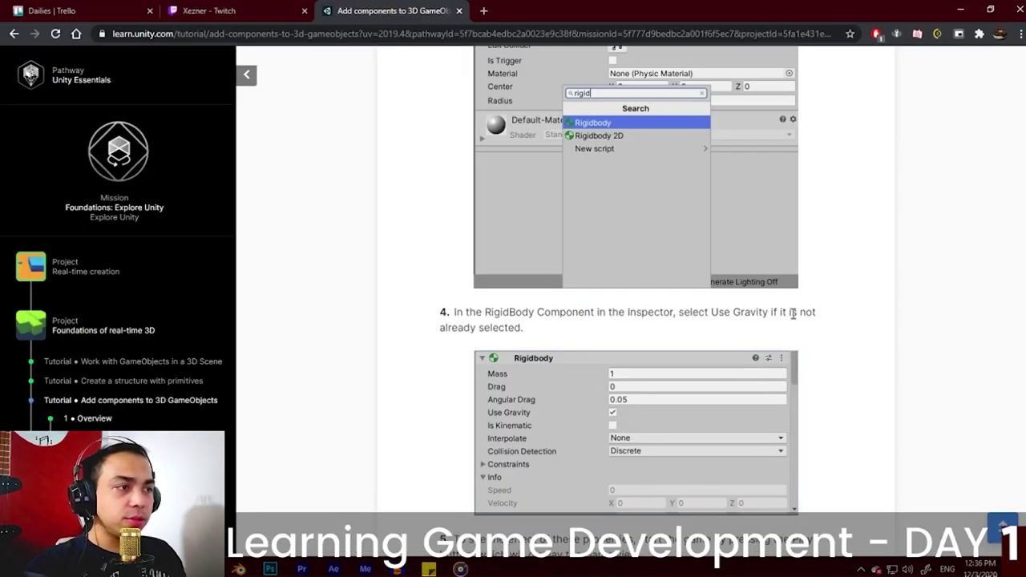
pyautogui.scroll(-2, 840, 325)
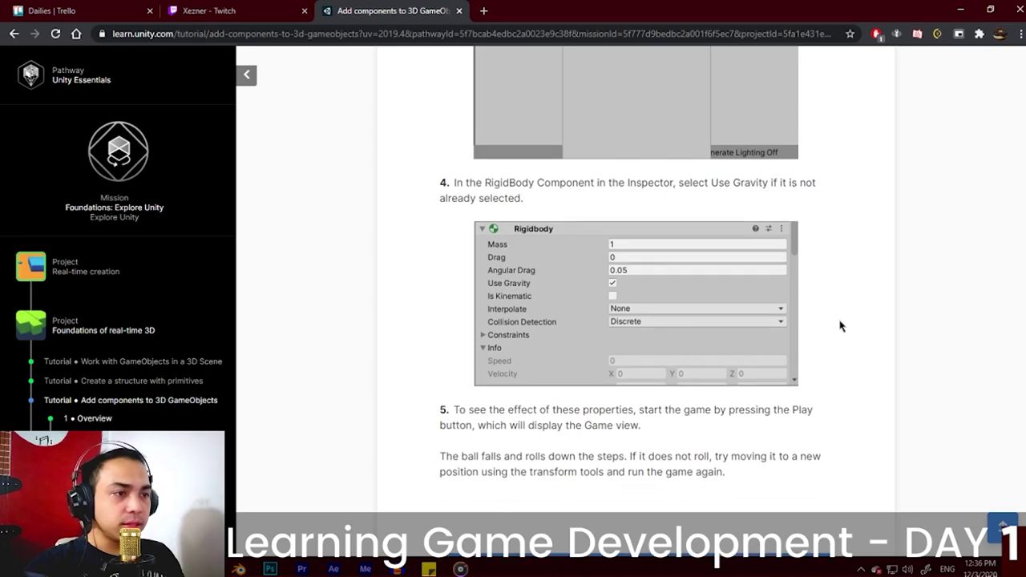
pyautogui.hotkey('alt', 'Tab')
pyautogui.scroll(-3, 948, 343)
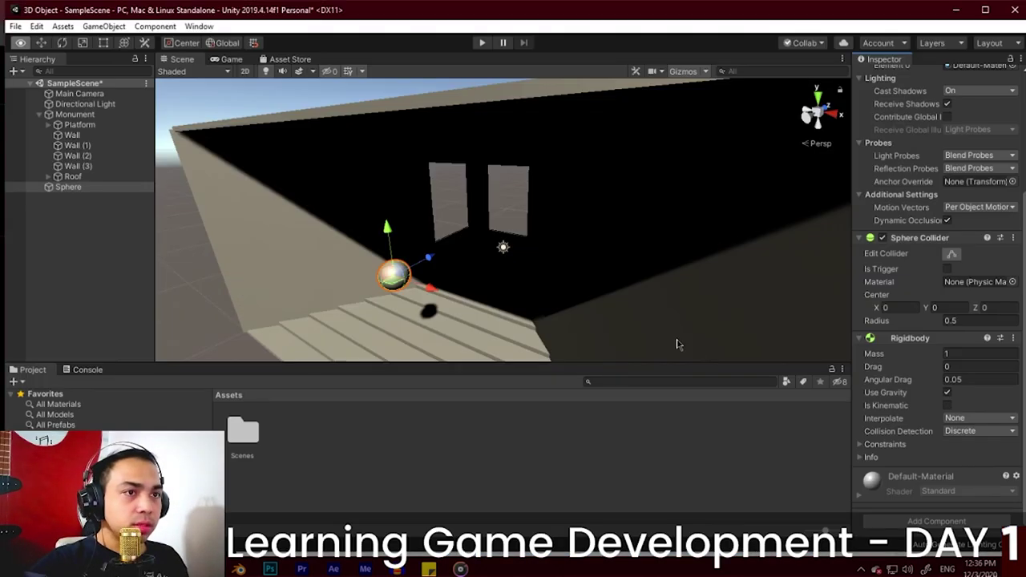
# Step: Move the Main Camera back to about Z -17.2 and run the game
pyautogui.scroll(-3, 469, 287)
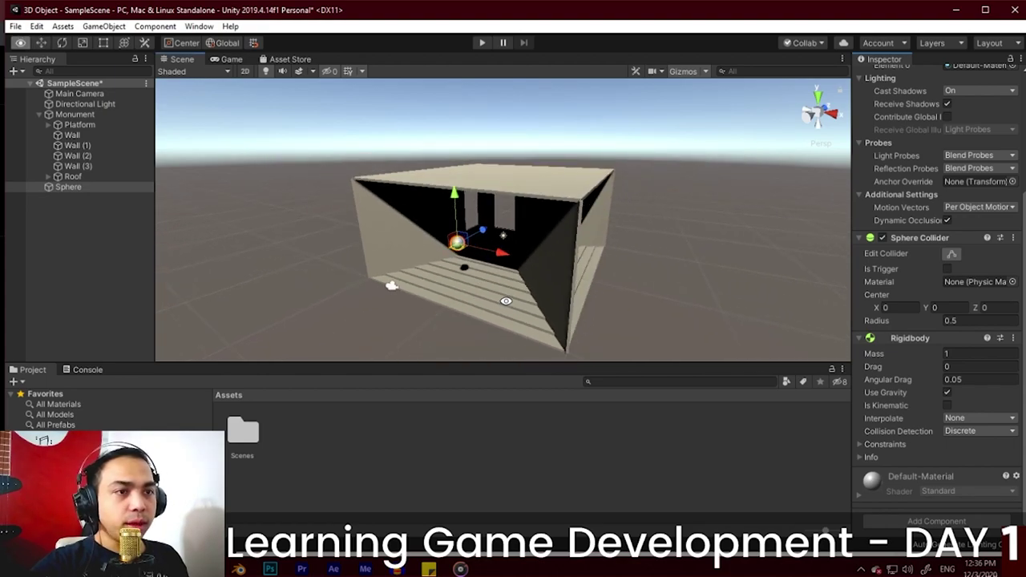
pyautogui.keyDown('alt'); pyautogui.moveTo(505, 300); pyautogui.dragTo(633, 225); pyautogui.keyUp('alt')
pyautogui.click(79, 93)
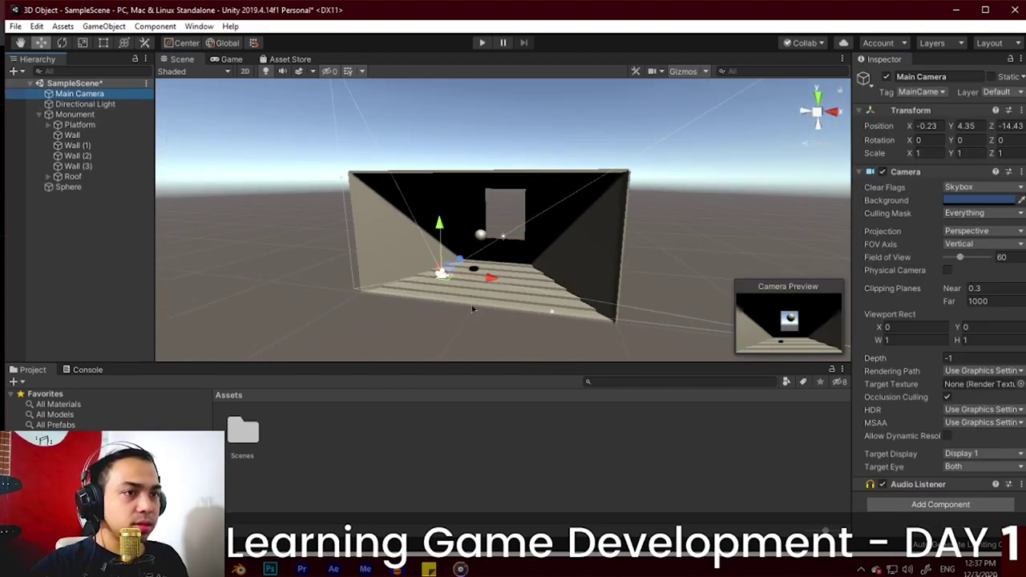
pyautogui.moveTo(459, 261); pyautogui.dragTo(455, 292)
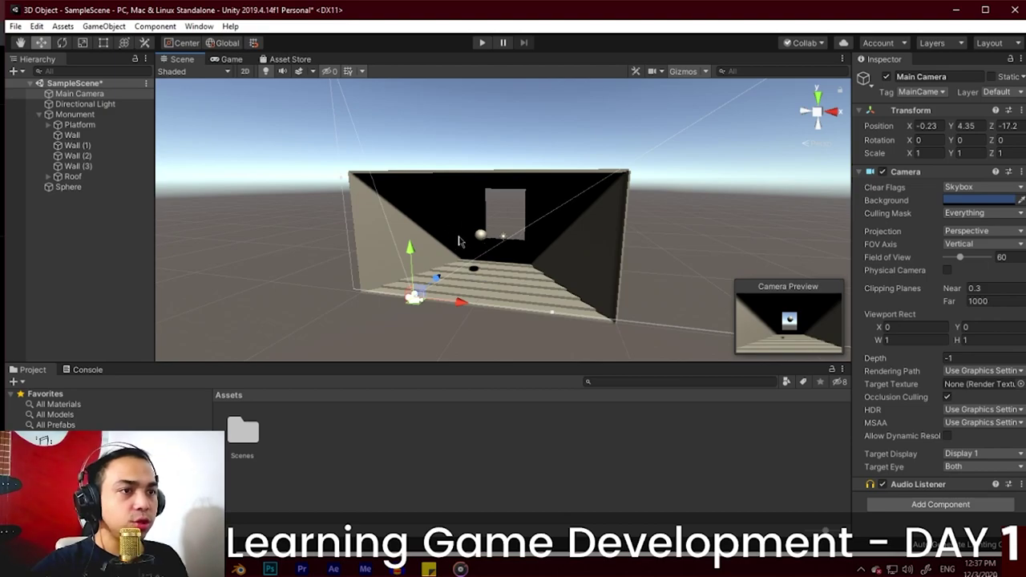
pyautogui.click(481, 44)
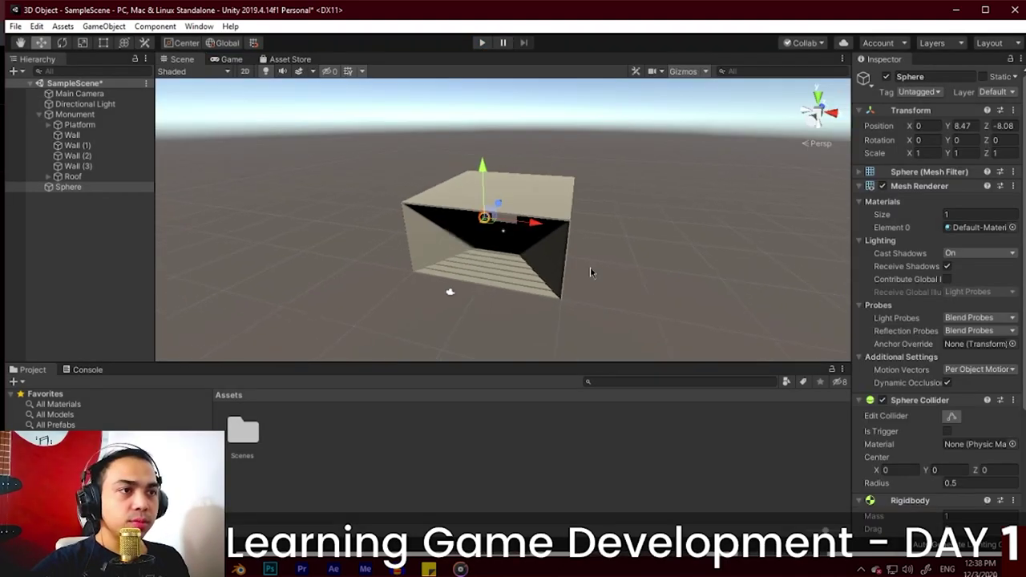
# Step: Inspect the Sphere's raised position inside the Monument from several angles, close up and from a distance
pyautogui.keyDown('alt'); pyautogui.moveTo(590, 270); pyautogui.dragTo(673, 212); pyautogui.keyUp('alt')
pyautogui.keyDown('alt'); pyautogui.moveTo(527, 243); pyautogui.dragTo(695, 193); pyautogui.keyUp('alt')
pyautogui.keyDown('alt'); pyautogui.moveTo(408, 249); pyautogui.dragTo(660, 246); pyautogui.keyUp('alt')
pyautogui.scroll(3, 577, 249)
pyautogui.scroll(1, 576, 249)
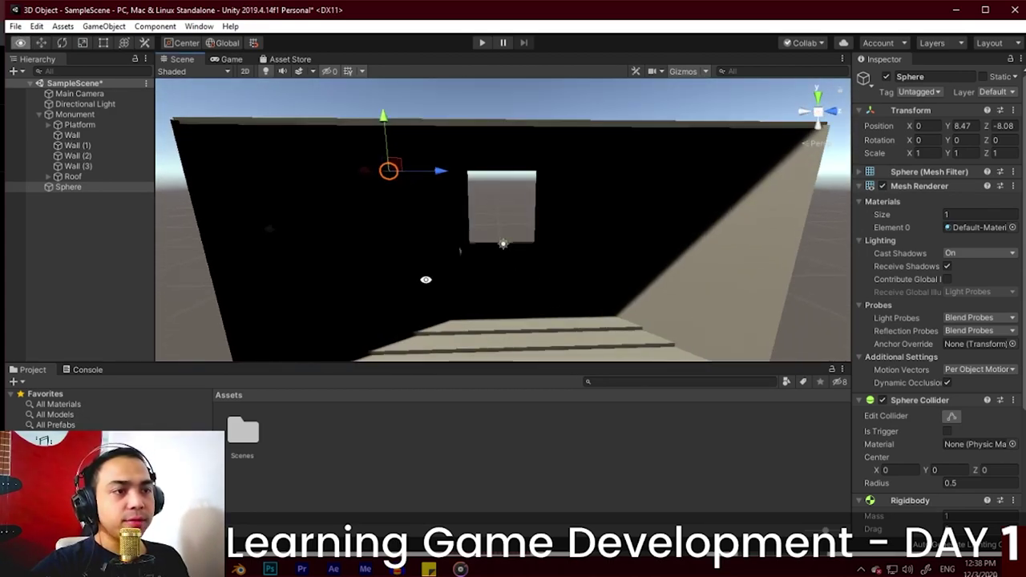
pyautogui.keyDown('alt'); pyautogui.moveTo(425, 280); pyautogui.dragTo(643, 245); pyautogui.keyUp('alt')
pyautogui.scroll(-3, 492, 275)
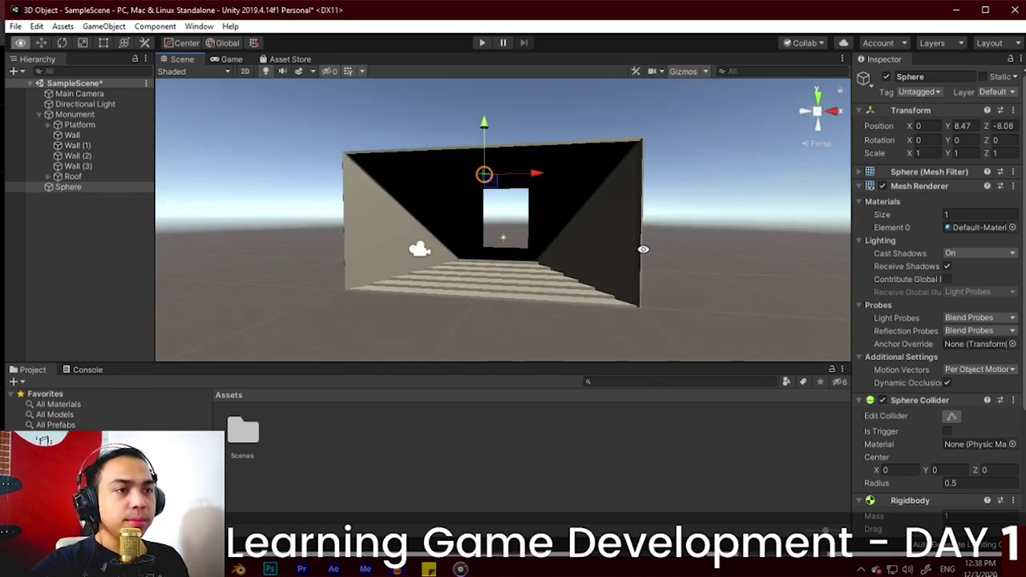
pyautogui.scroll(4, 531, 241)
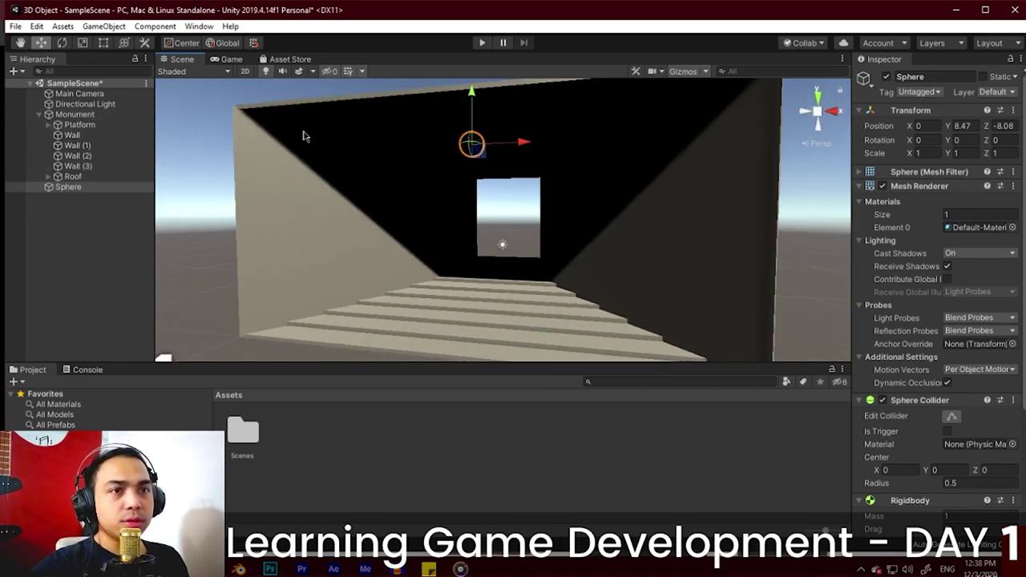
pyautogui.scroll(-5, 606, 201)
pyautogui.keyDown('alt'); pyautogui.moveTo(606, 201); pyautogui.dragTo(536, 198); pyautogui.keyUp('alt')
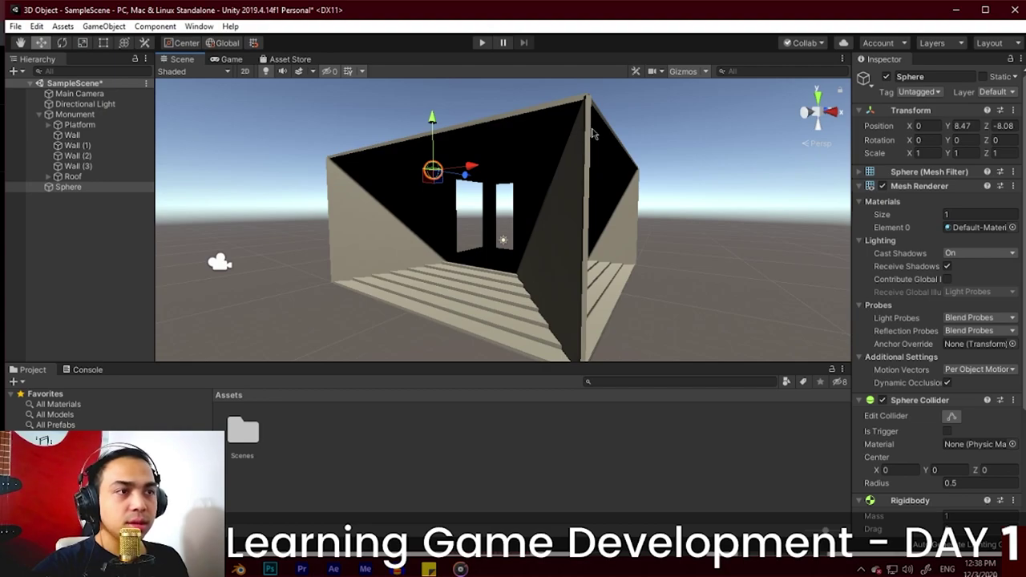
# Step: Select groups of Monument parts, followed by Floor (1) of the Platform alone, and inspect the structure
pyautogui.moveTo(592, 134); pyautogui.dragTo(382, 292)
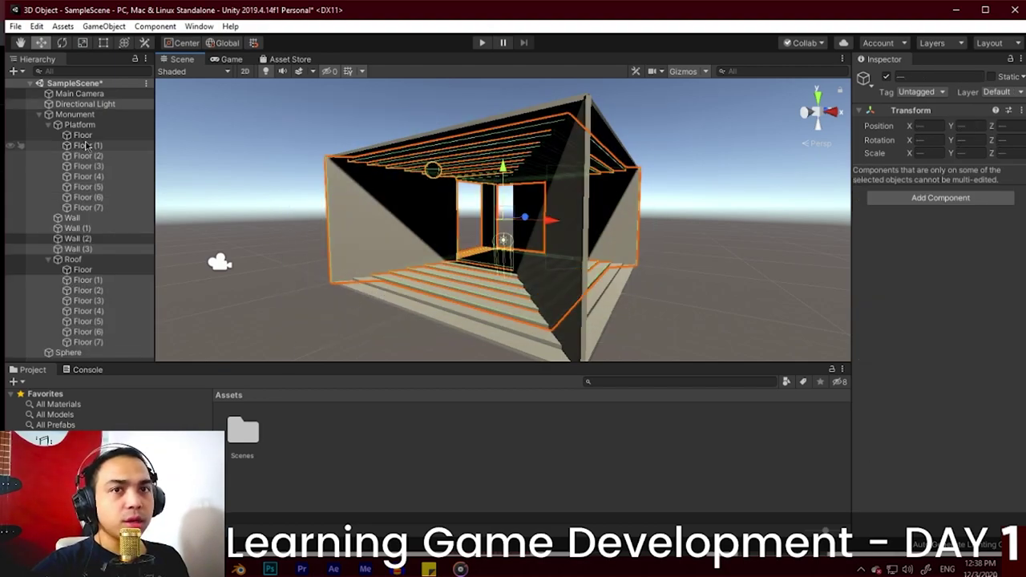
pyautogui.scroll(-2, 653, 229)
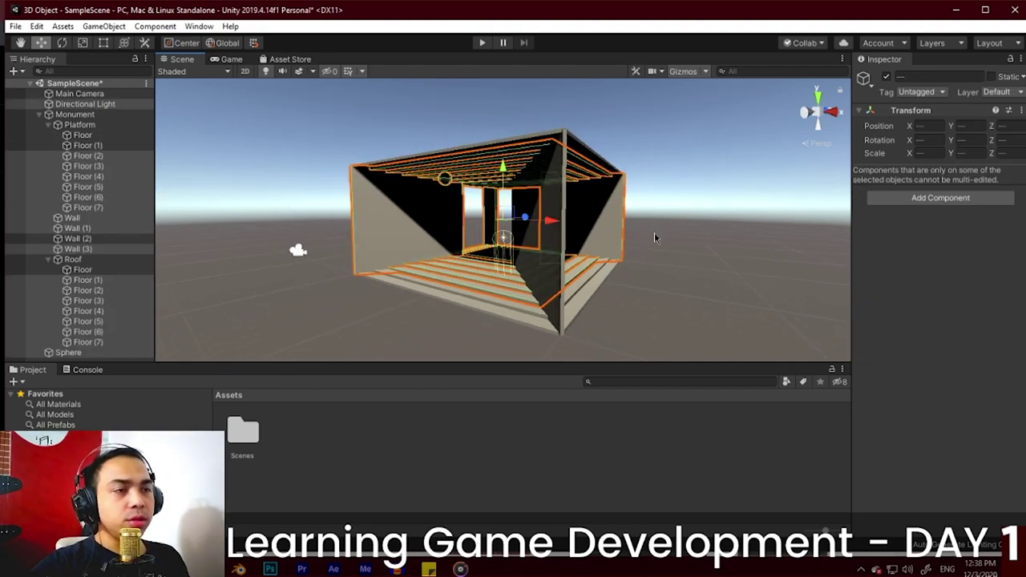
pyautogui.click(653, 131)
pyautogui.moveTo(642, 109); pyautogui.dragTo(601, 249)
pyautogui.moveTo(711, 127); pyautogui.dragTo(242, 325)
pyautogui.click(289, 296)
pyautogui.click(84, 145)
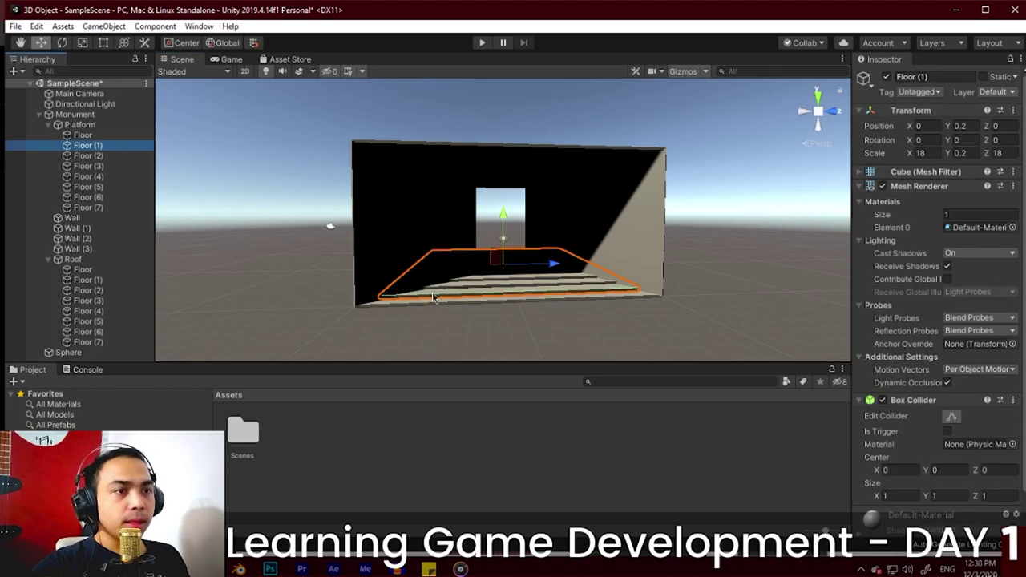
pyautogui.keyDown('alt'); pyautogui.moveTo(338, 296); pyautogui.dragTo(680, 282); pyautogui.keyUp('alt')
# Step: Switch to the browser and read the Overview on Materials in the "Create effects for 3D GameObjects" tutorial
pyautogui.hotkey('alt', 'Tab')
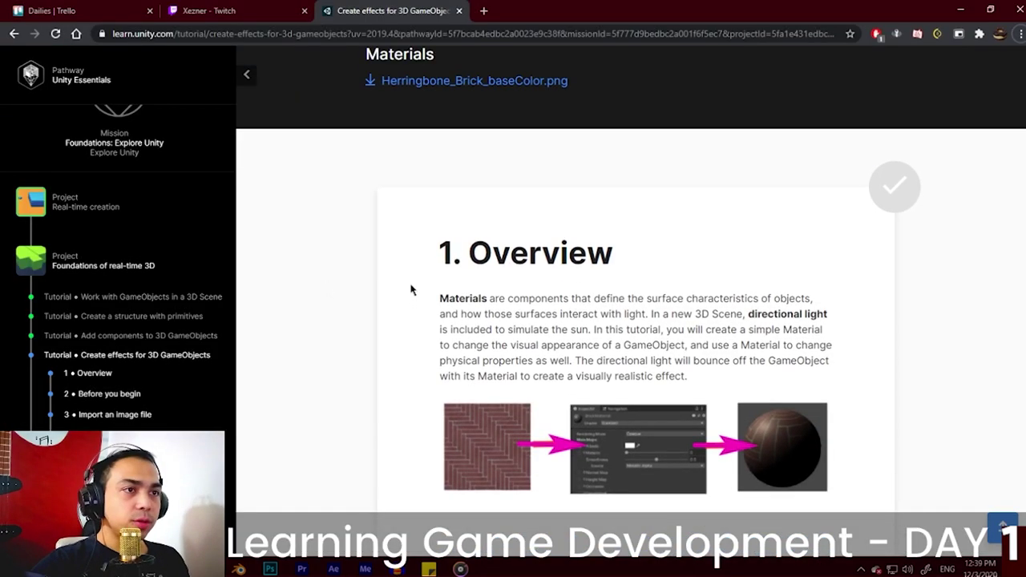
pyautogui.scroll(-2, 512, 288)
pyautogui.moveTo(606, 233); pyautogui.dragTo(755, 234)
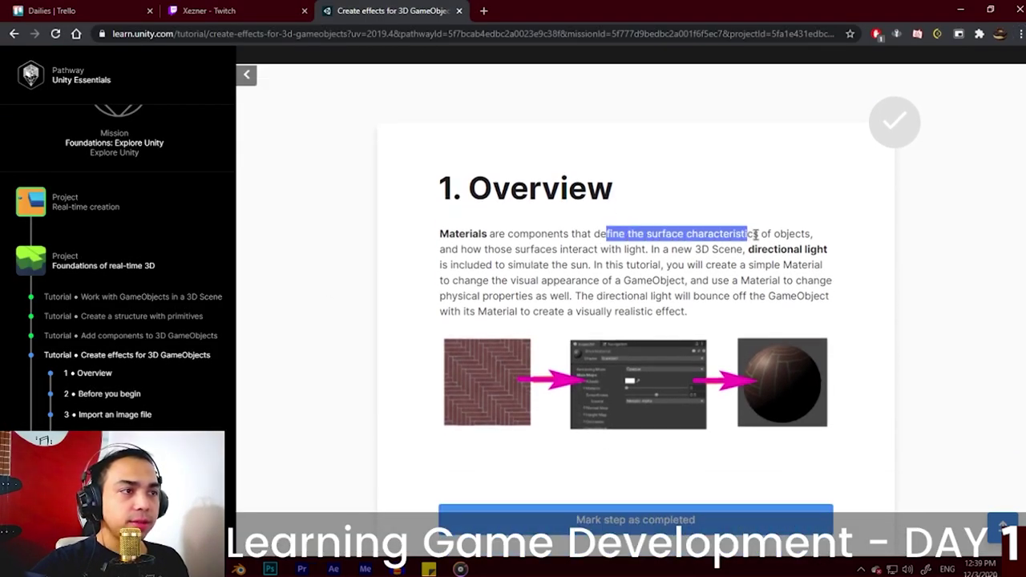
# Step: Return to Unity, select the Roof's Floor slab and inspect the Monument's roof from several angles
pyautogui.hotkey('alt', 'Tab')
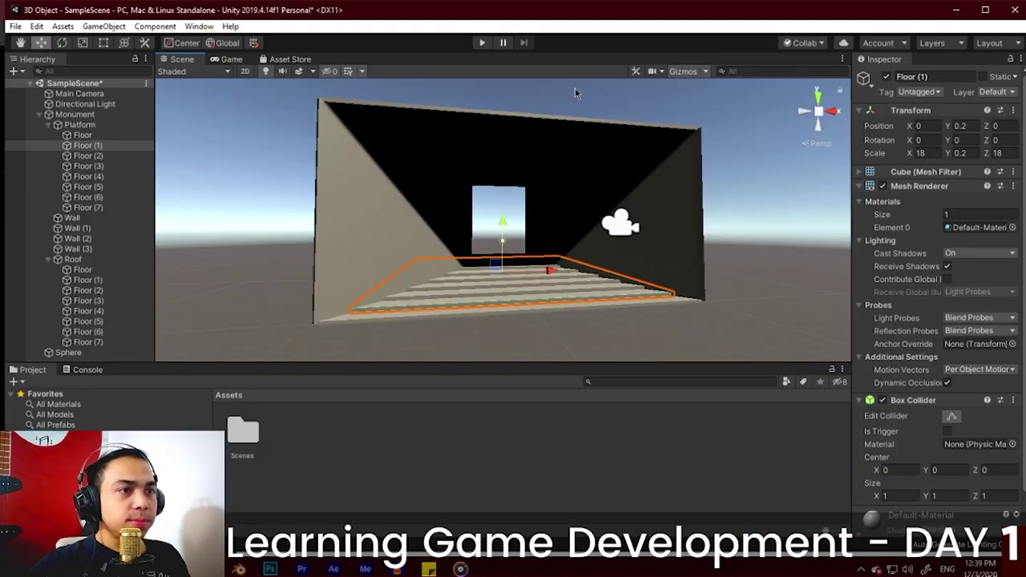
pyautogui.scroll(2, 576, 90)
pyautogui.keyDown('alt'); pyautogui.moveTo(577, 126); pyautogui.dragTo(492, 265); pyautogui.keyUp('alt')
pyautogui.click(546, 189)
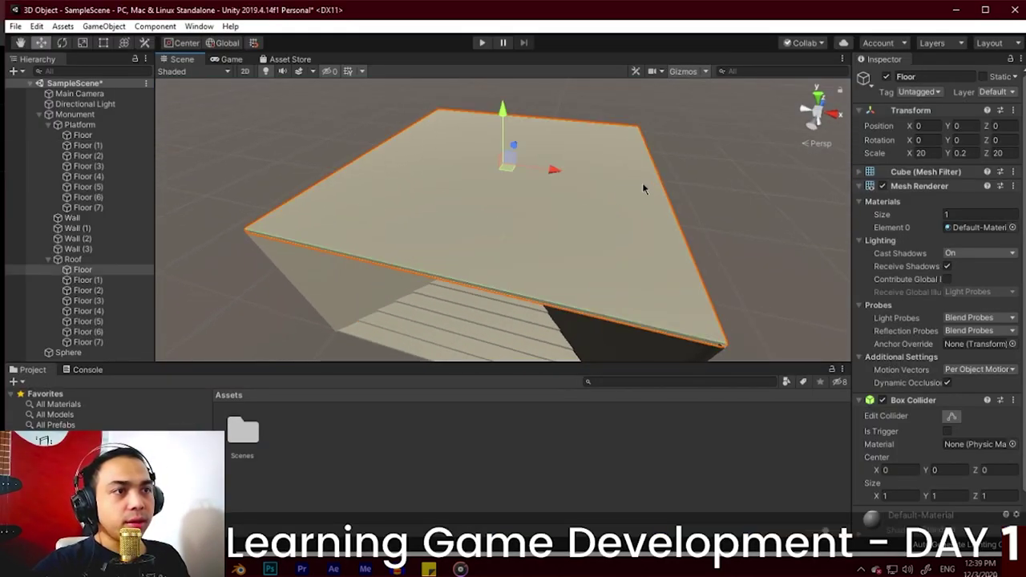
pyautogui.keyDown('alt'); pyautogui.moveTo(646, 190); pyautogui.dragTo(415, 160); pyautogui.keyUp('alt')
pyautogui.scroll(6, 469, 160)
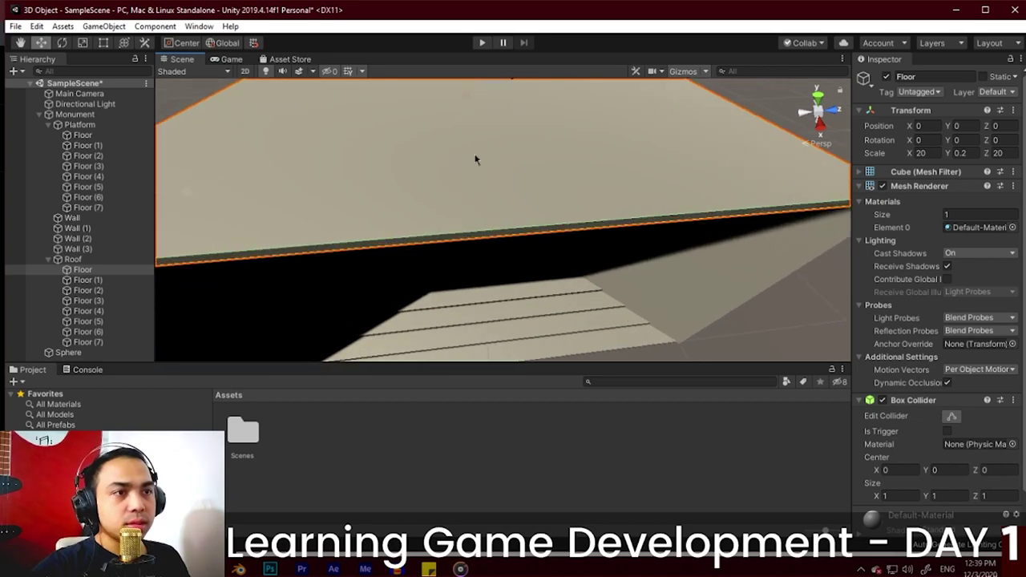
pyautogui.keyDown('alt'); pyautogui.moveTo(418, 196); pyautogui.dragTo(410, 245); pyautogui.keyUp('alt')
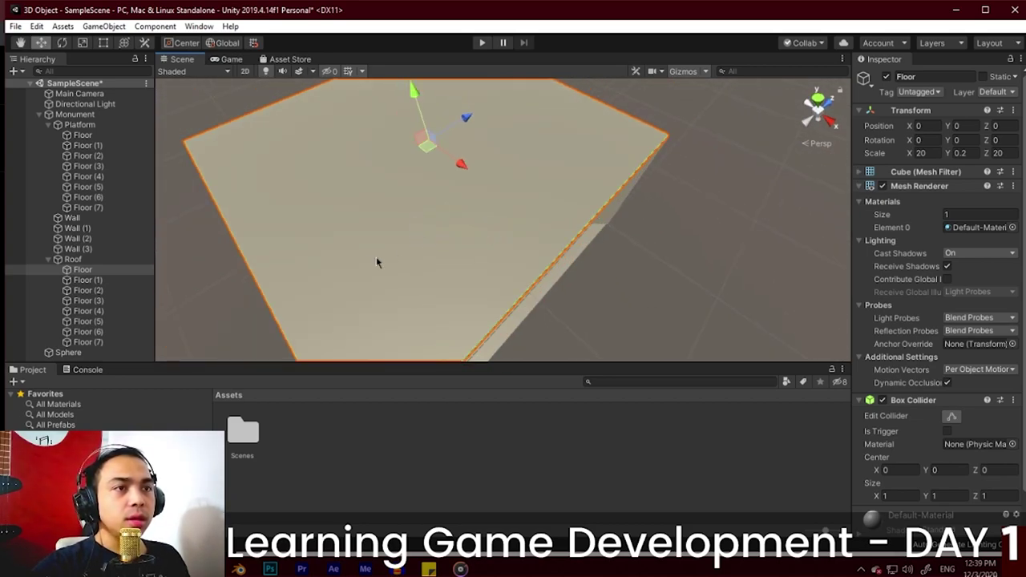
pyautogui.keyDown('alt'); pyautogui.moveTo(377, 271); pyautogui.dragTo(501, 216); pyautogui.keyUp('alt')
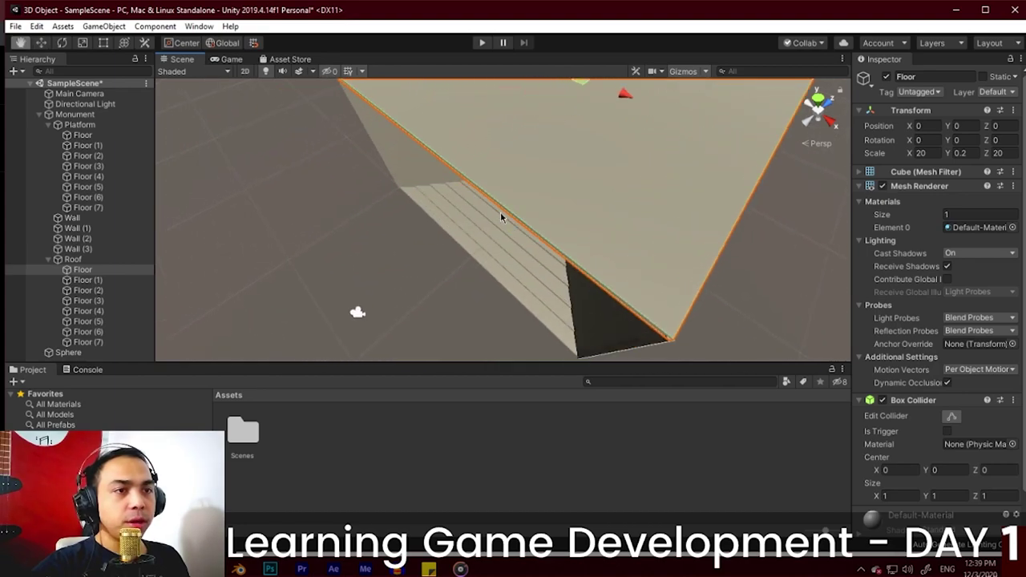
pyautogui.keyDown('alt'); pyautogui.moveTo(619, 218); pyautogui.dragTo(554, 204); pyautogui.keyUp('alt')
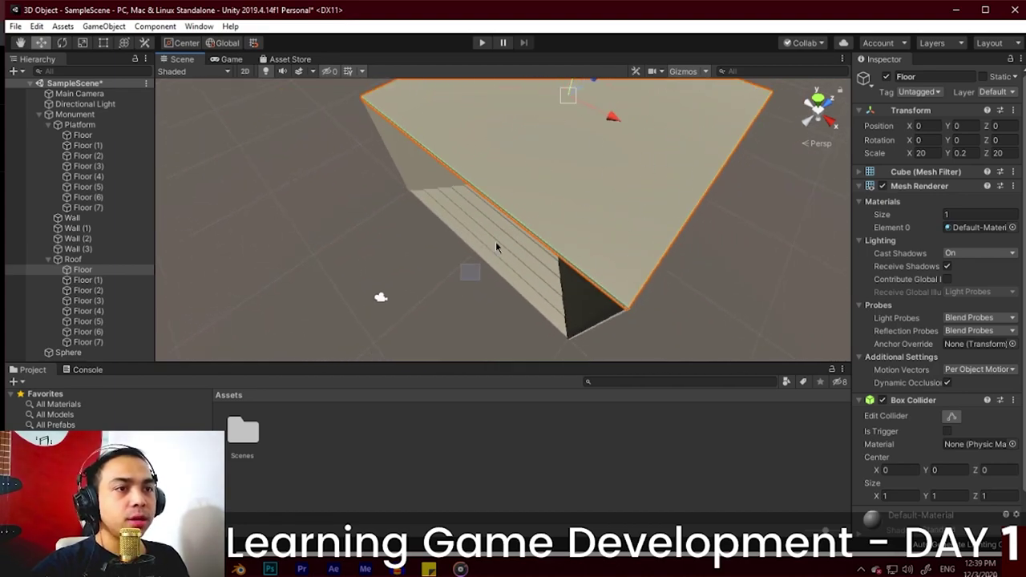
# Step: Switch to the browser, open Herringbone_Brick_baseColor.png from the tutorial's Materials and start saving the image
pyautogui.hotkey('alt', 'Tab')
pyautogui.click(534, 345)
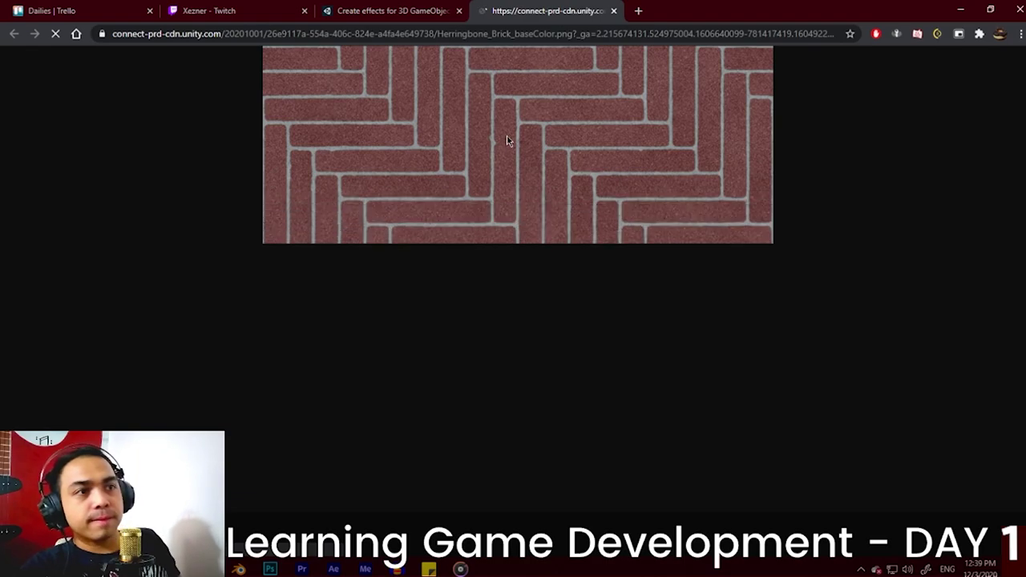
pyautogui.click(408, 11)
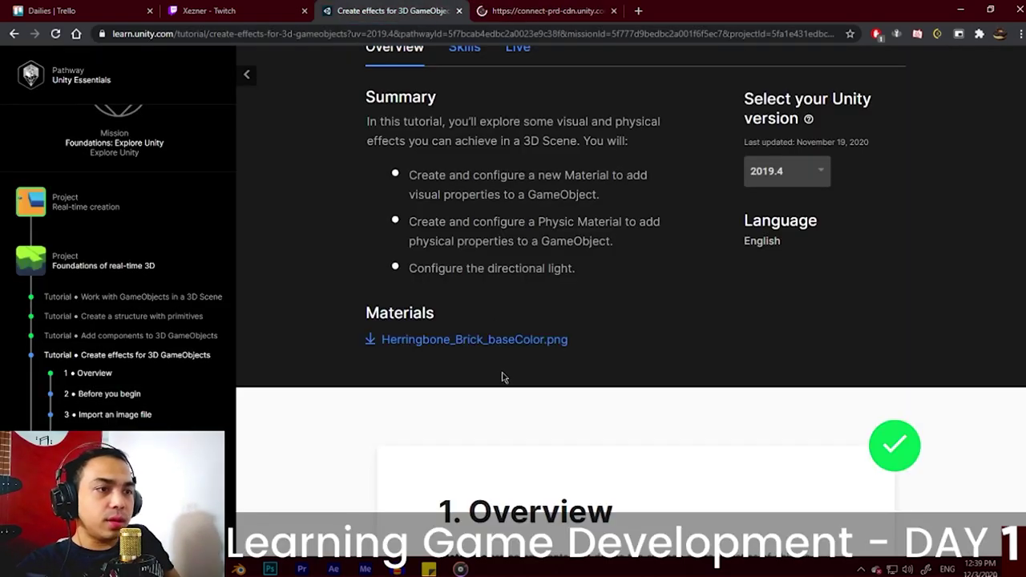
pyautogui.rightClick(502, 343)
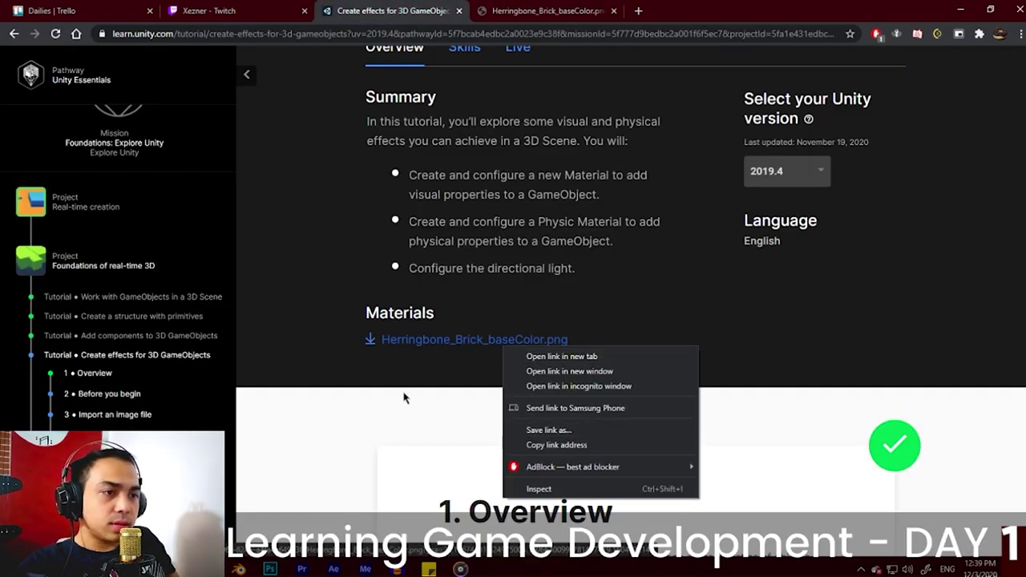
pyautogui.click(541, 7)
pyautogui.rightClick(440, 270)
pyautogui.click(482, 297)
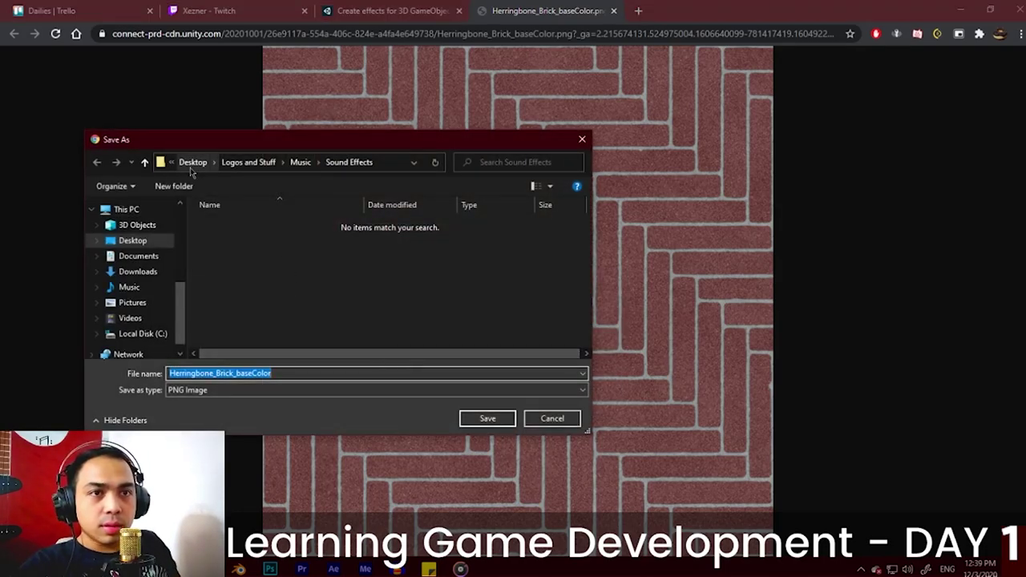
# Step: Save the brick texture as a PNG in the project's Desktop > Unity > 3D Object > Assets folder
pyautogui.click(190, 164)
pyautogui.doubleClick(228, 318)
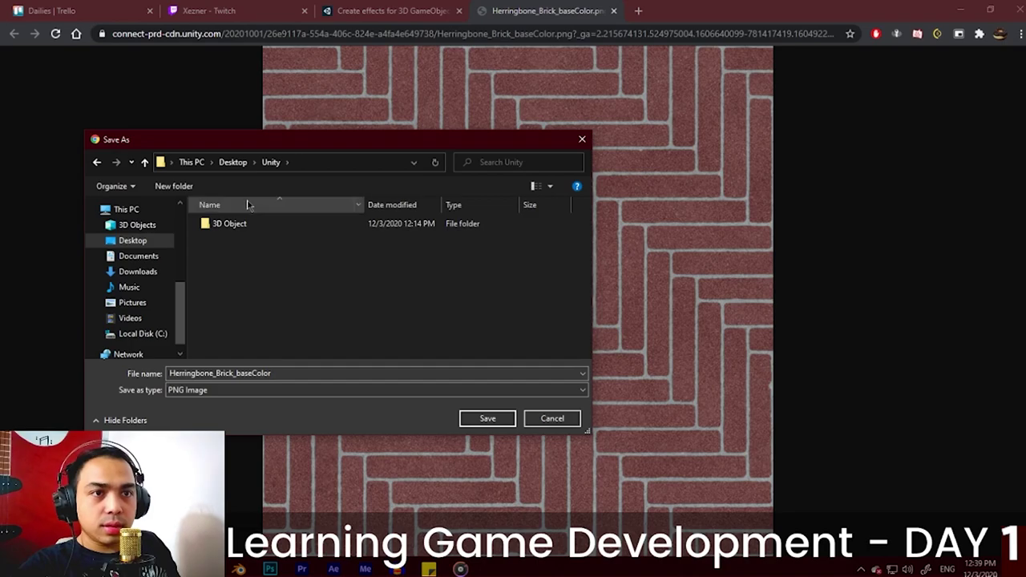
pyautogui.doubleClick(229, 223)
pyautogui.doubleClick(232, 223)
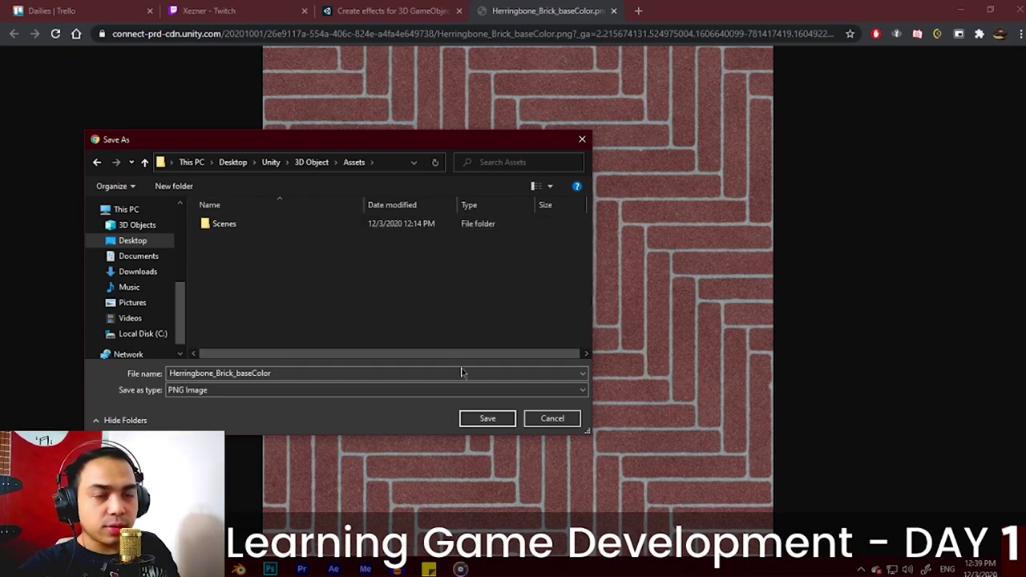
pyautogui.click(485, 423)
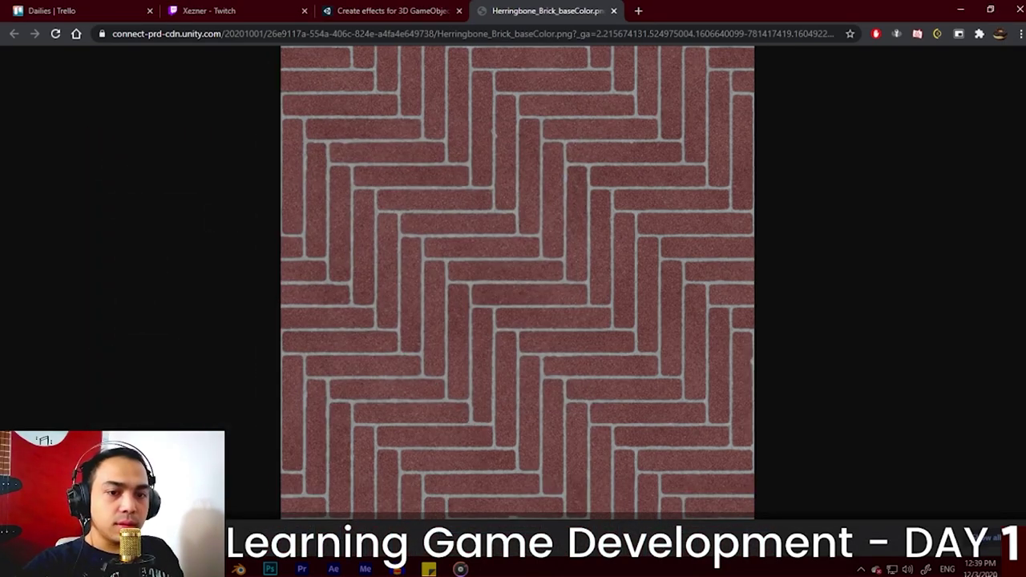
# Step: Return to Unity and inspect the imported Herringbone_Brick_baseColor texture and the Monument
pyautogui.hotkey('alt', 'Tab')
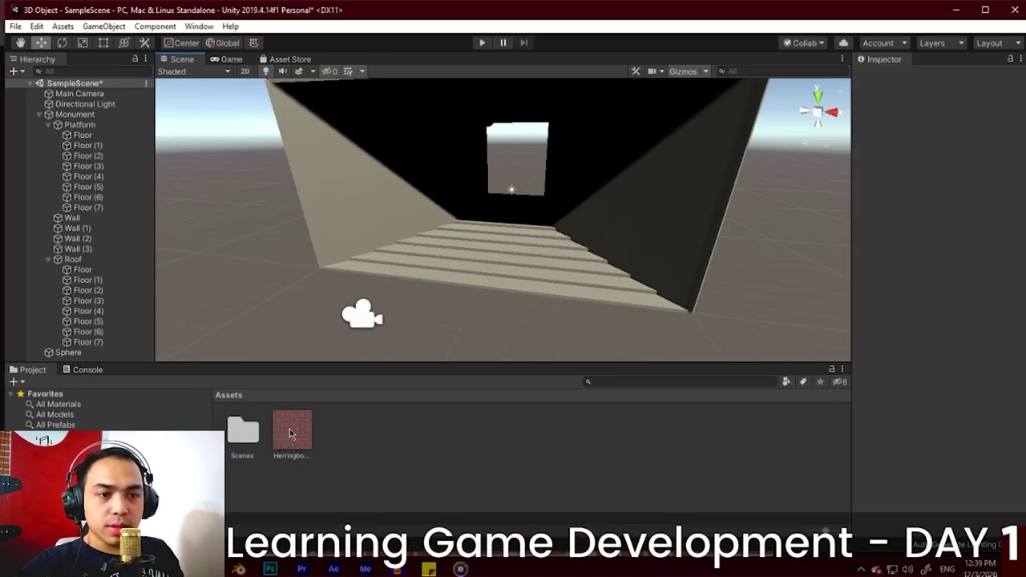
pyautogui.click(291, 434)
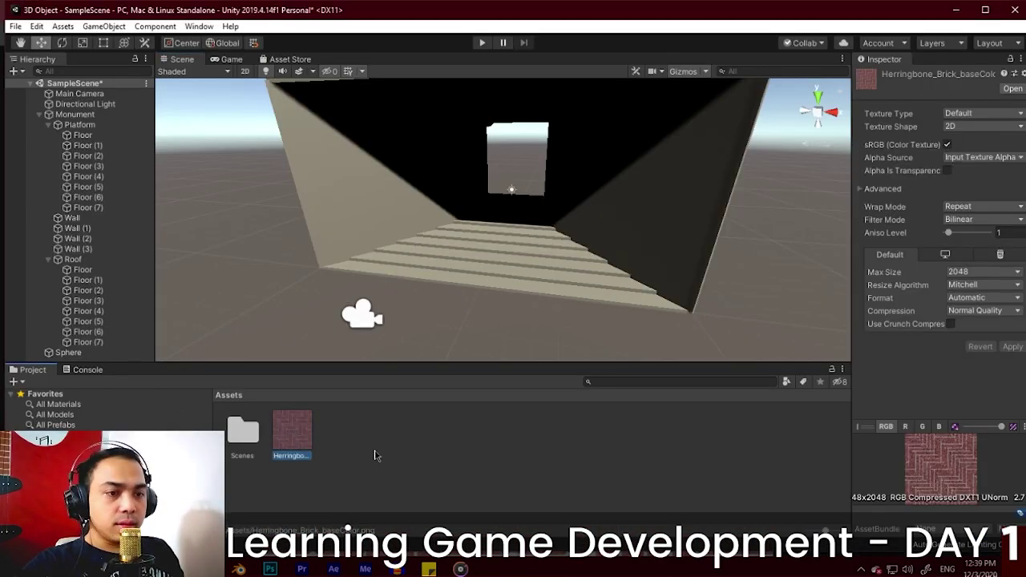
pyautogui.scroll(-3, 526, 281)
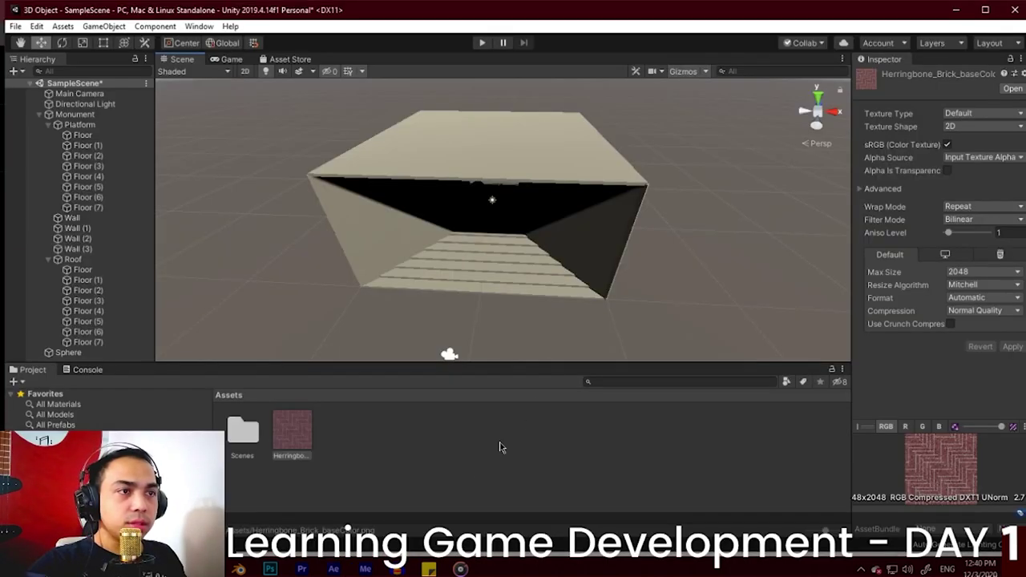
# Step: Create a new Material in the Assets folder and rename it Brick Material
pyautogui.rightClick(469, 473)
pyautogui.moveTo(642, 147)
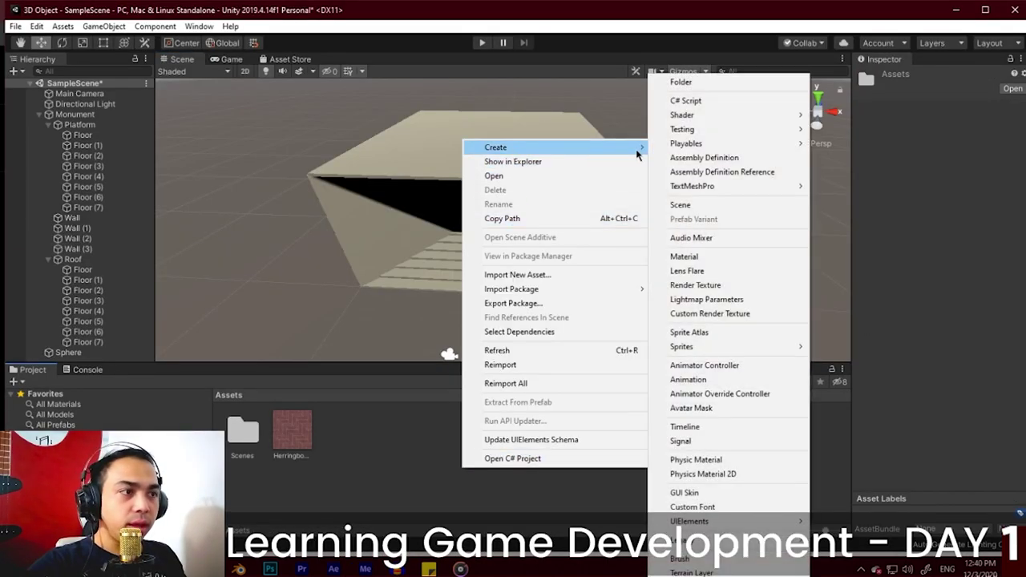
pyautogui.click(727, 258)
pyautogui.press('Return')
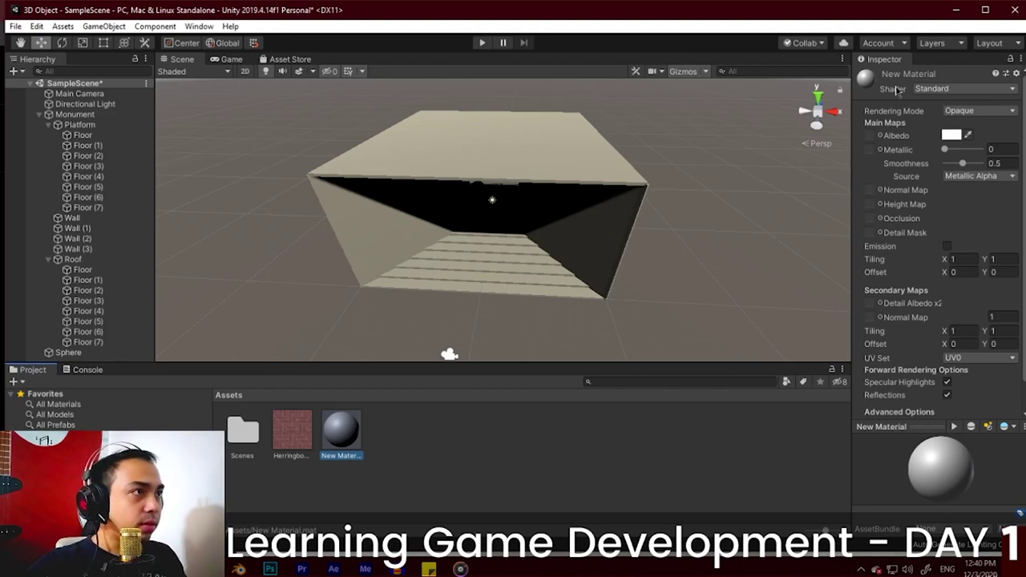
pyautogui.rightClick(350, 439)
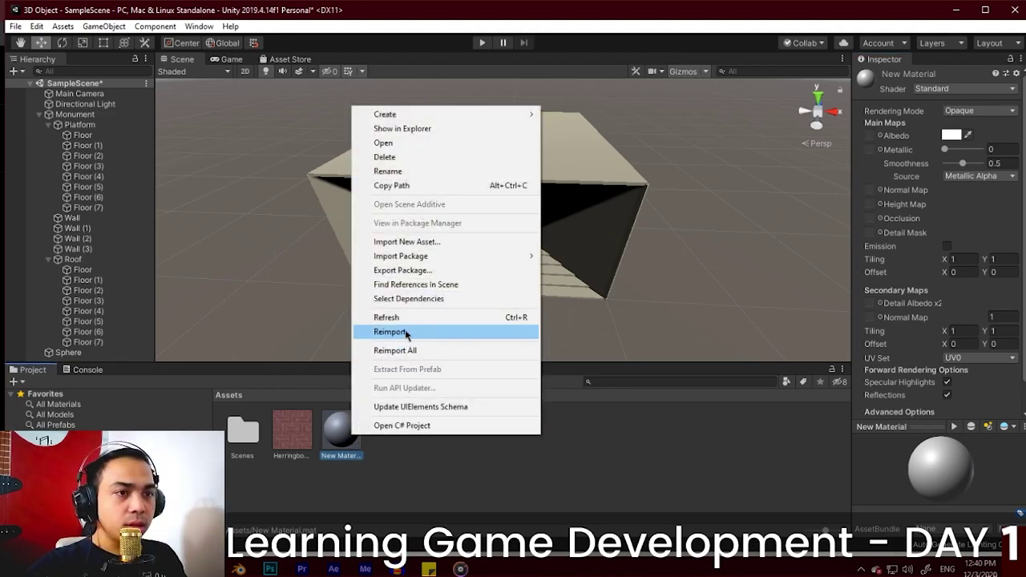
pyautogui.click(399, 172)
pyautogui.write('Bri')
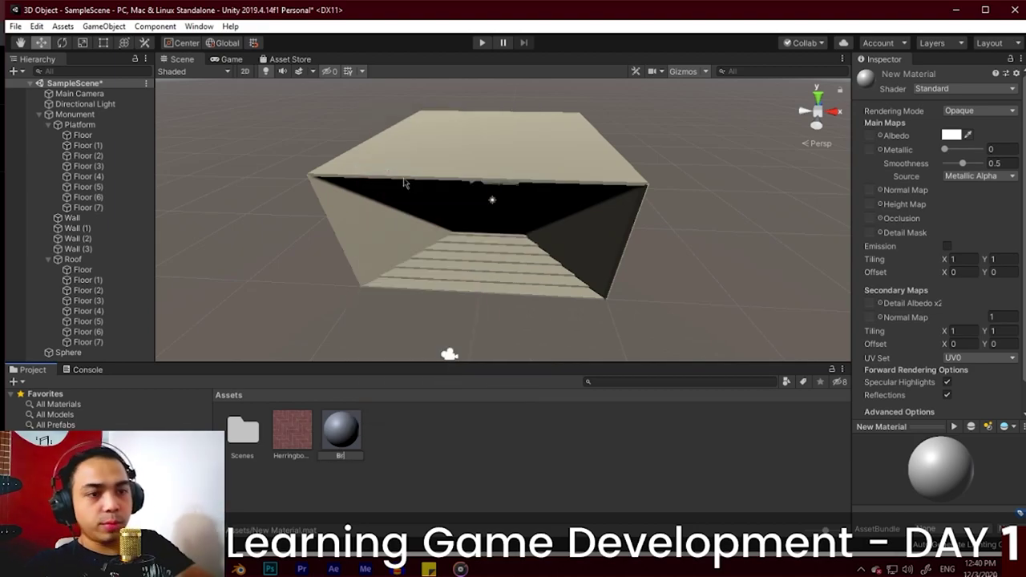
pyautogui.write('ck Material')
pyautogui.press('Return')
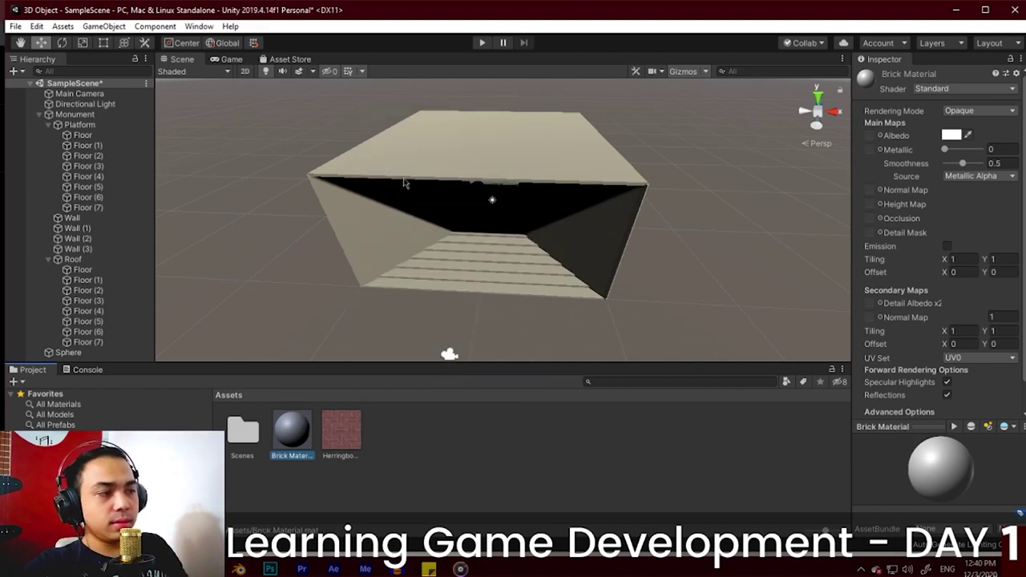
# Step: Assign the Herringbone_Brick_baseColor texture to Brick Material's Albedo map and set the Albedo color to white, FFFFFF
pyautogui.click(881, 137)
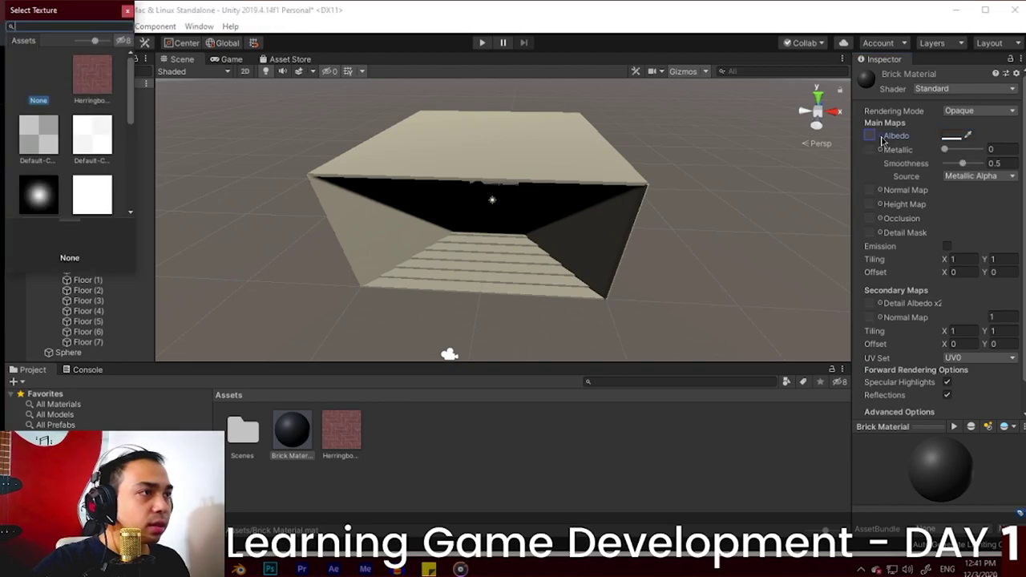
pyautogui.doubleClick(90, 81)
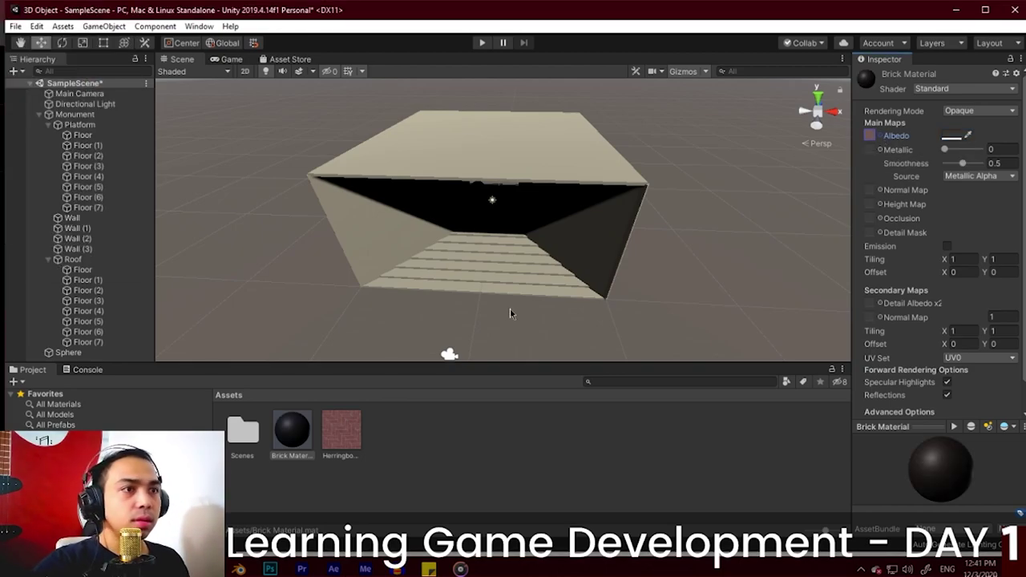
pyautogui.click(951, 137)
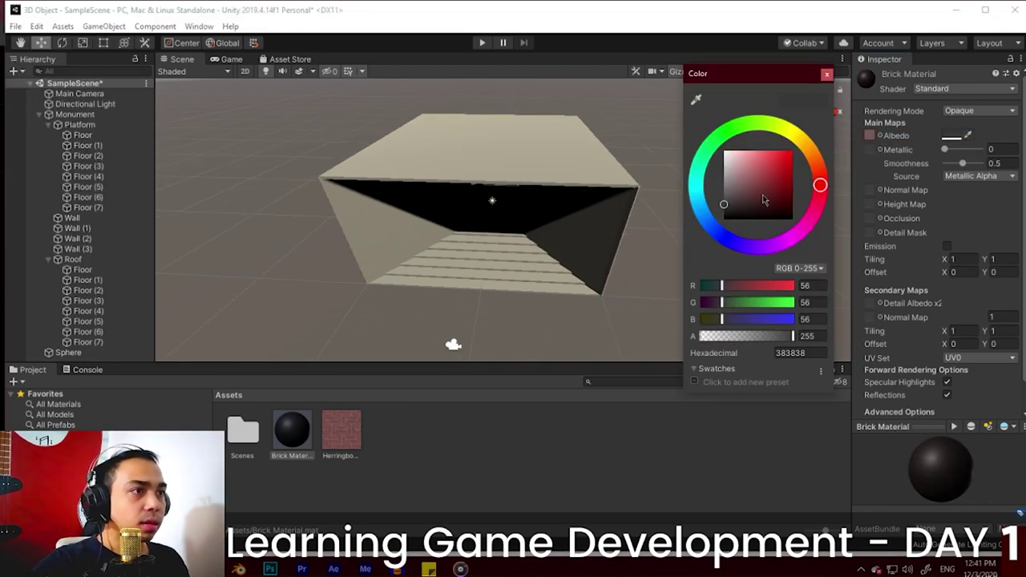
pyautogui.moveTo(764, 200); pyautogui.dragTo(705, 147)
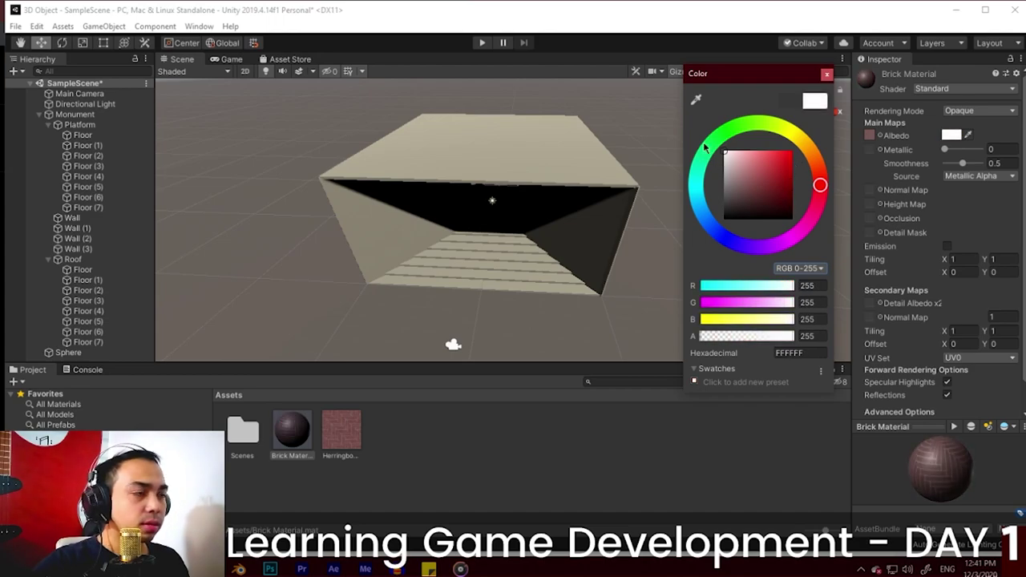
pyautogui.click(571, 453)
# Step: Review the brick texture asset, switch to the browser and read the tutorial steps on applying the material to a cube
pyautogui.click(342, 437)
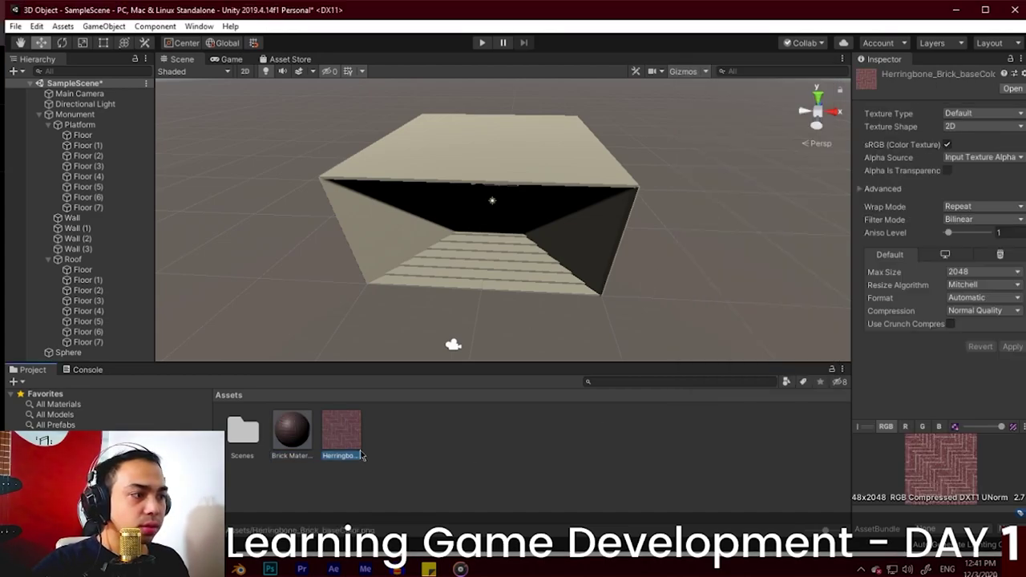
pyautogui.click(276, 445)
pyautogui.hotkey('alt', 'Tab')
pyautogui.scroll(-3, 423, 312)
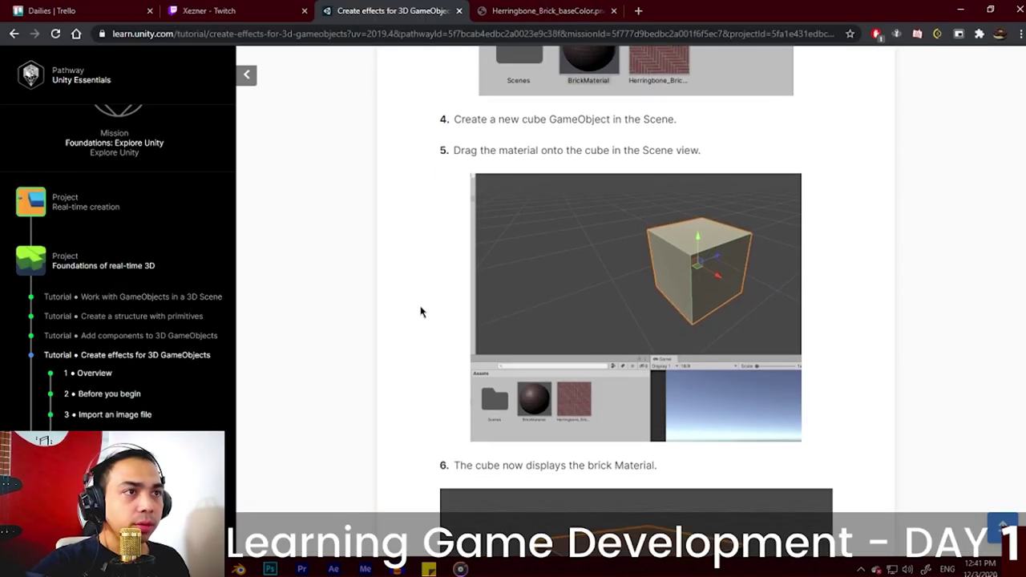
pyautogui.scroll(-2, 422, 311)
pyautogui.scroll(-5, 422, 313)
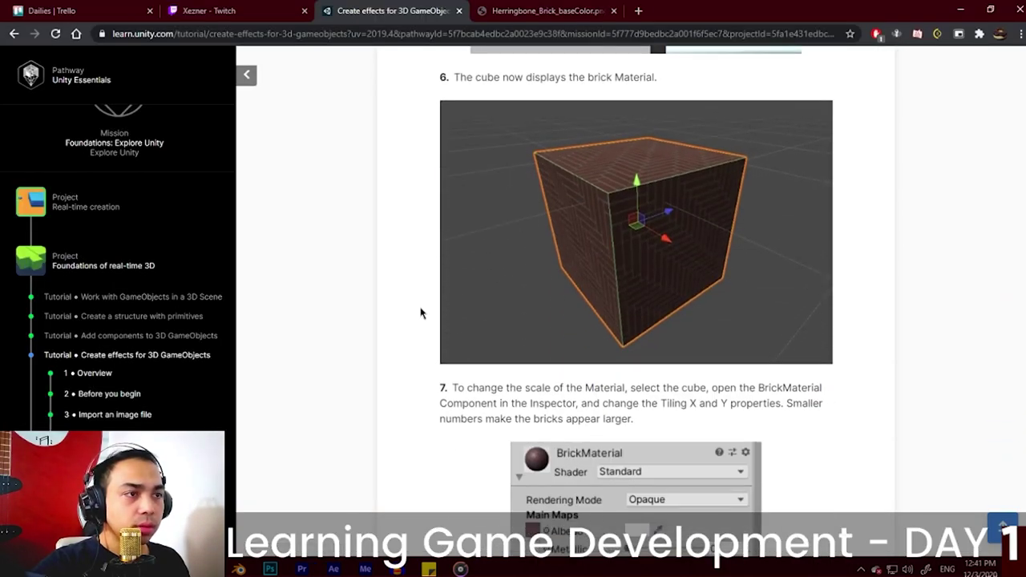
pyautogui.scroll(-3, 423, 314)
# Step: Return to Unity, add a Cube to the scene and raise it to about 6.39 on the Y axis
pyautogui.hotkey('alt', 'Tab')
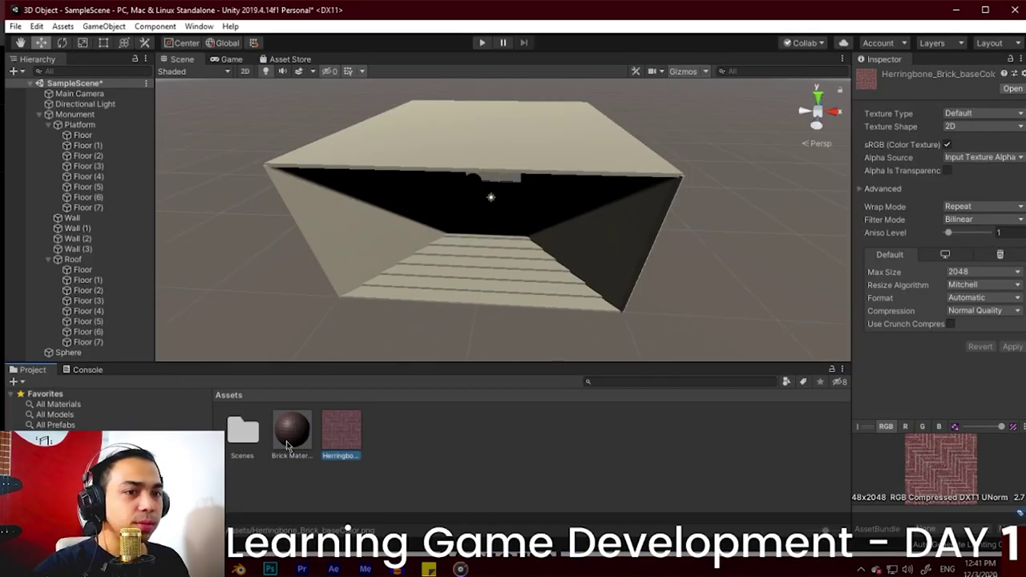
pyautogui.click(290, 446)
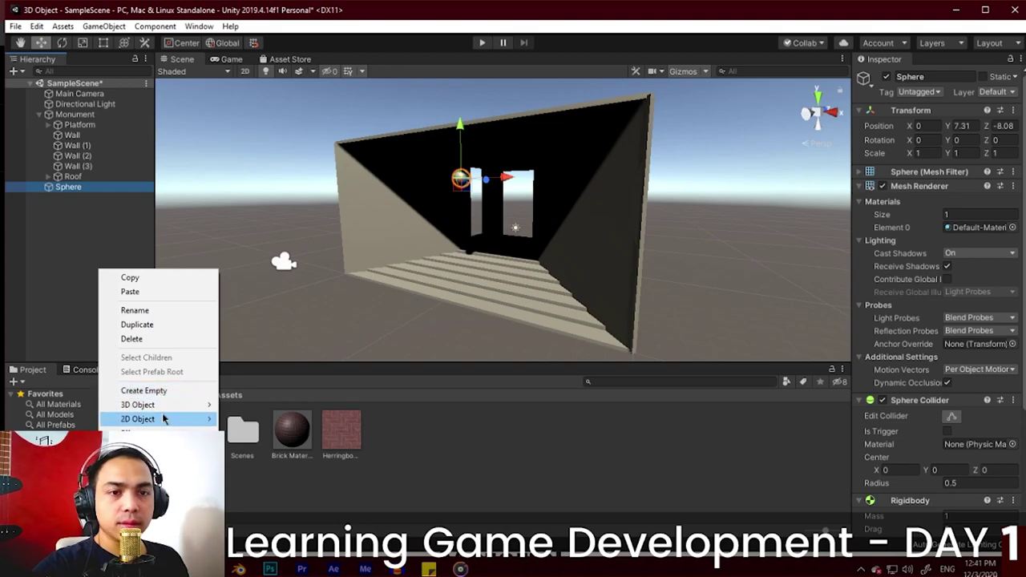
pyautogui.moveTo(160, 405)
pyautogui.click(264, 404)
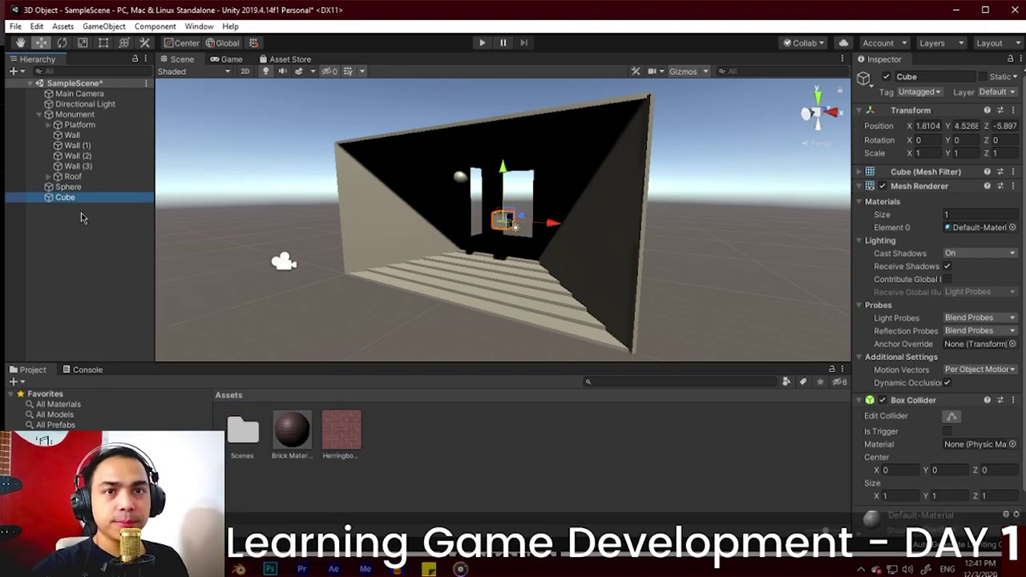
pyautogui.moveTo(501, 170); pyautogui.dragTo(502, 144)
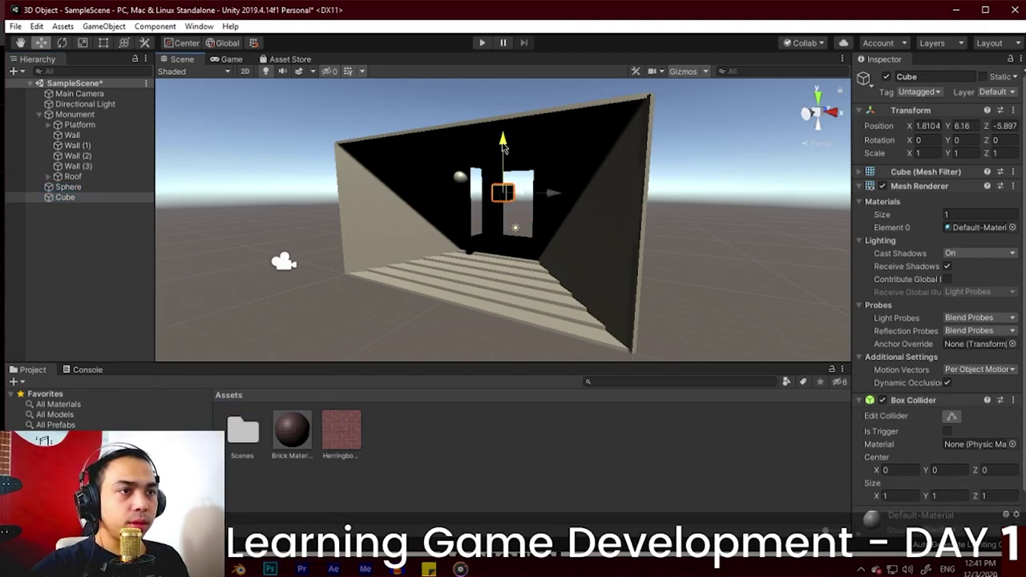
# Step: Add a Rigidbody component to the Cube
pyautogui.scroll(-2, 921, 511)
pyautogui.click(942, 498)
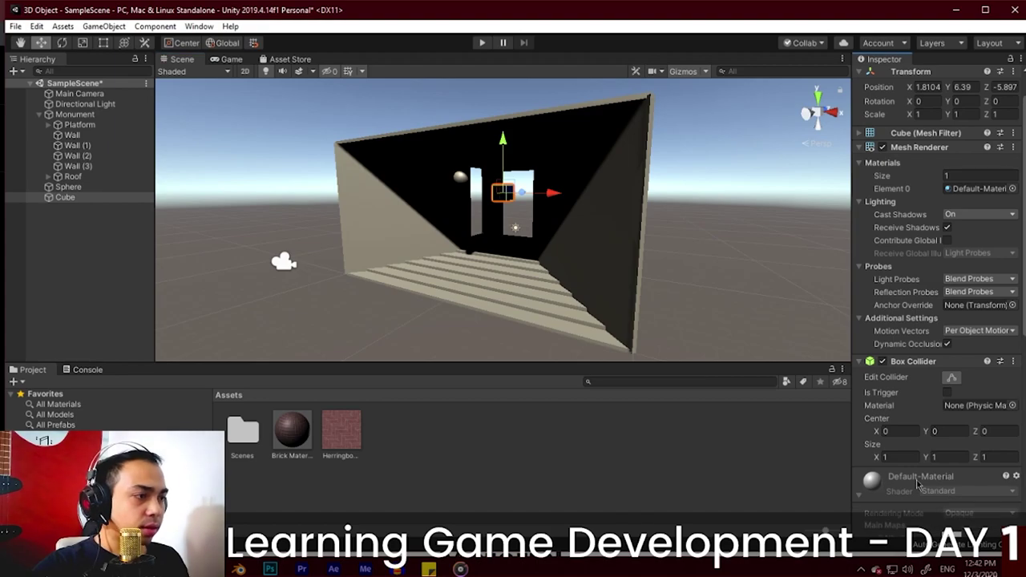
pyautogui.scroll(-10, 919, 482)
pyautogui.click(921, 525)
pyautogui.write('rigid')
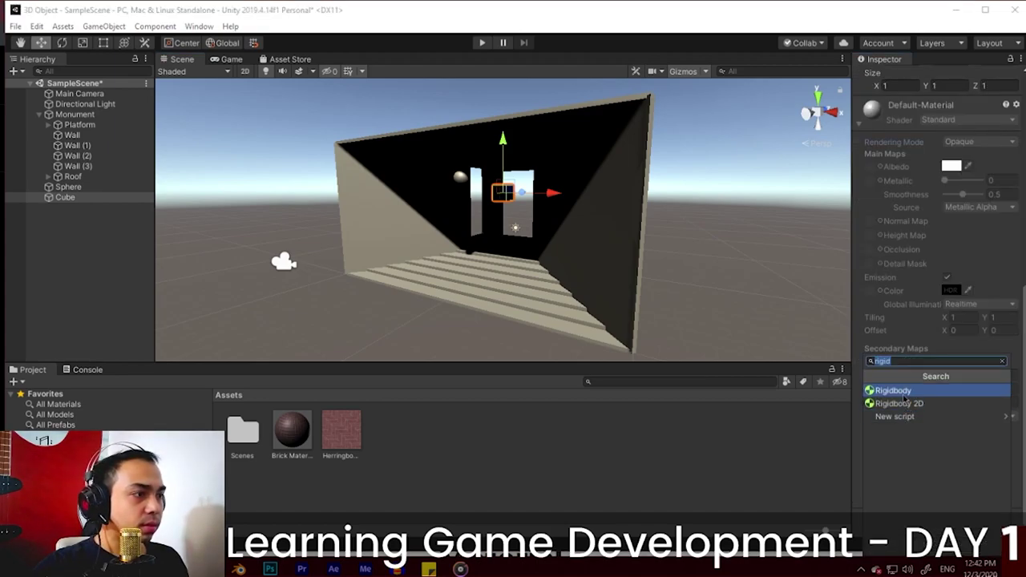
pyautogui.click(904, 395)
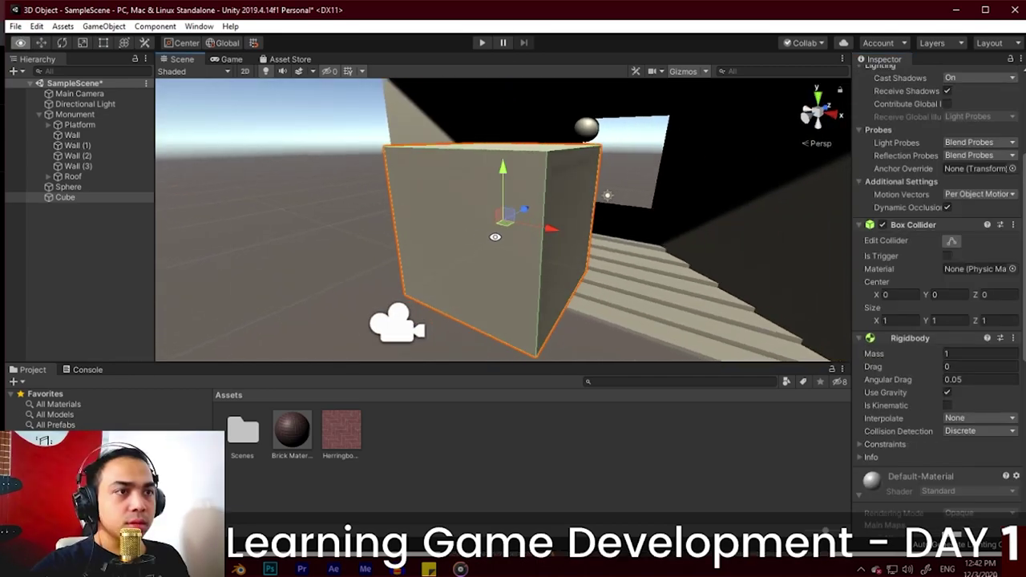
# Step: Apply Brick Material to the Cube in the scene
pyautogui.keyDown('alt'); pyautogui.moveTo(607, 195); pyautogui.dragTo(702, 236); pyautogui.keyUp('alt')
pyautogui.scroll(-6, 609, 250)
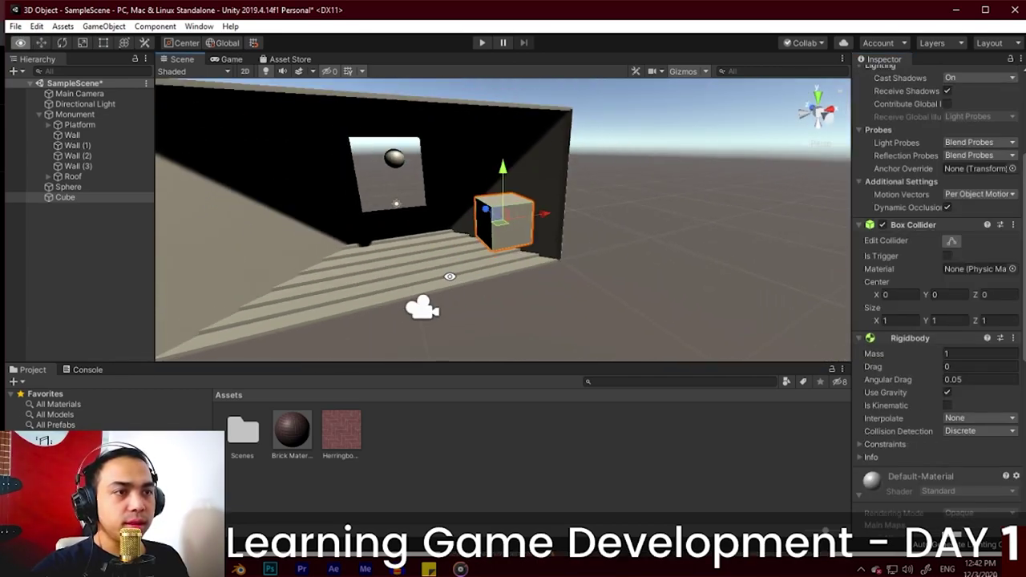
pyautogui.keyDown('alt'); pyautogui.moveTo(450, 276); pyautogui.dragTo(346, 258); pyautogui.keyUp('alt')
pyautogui.scroll(8, 346, 258)
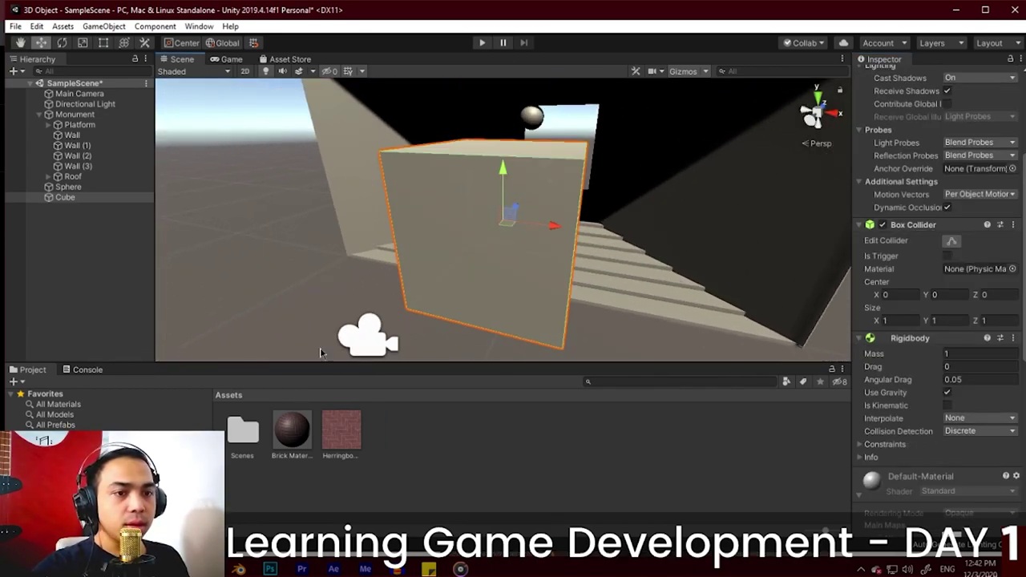
pyautogui.moveTo(282, 459); pyautogui.dragTo(448, 265)
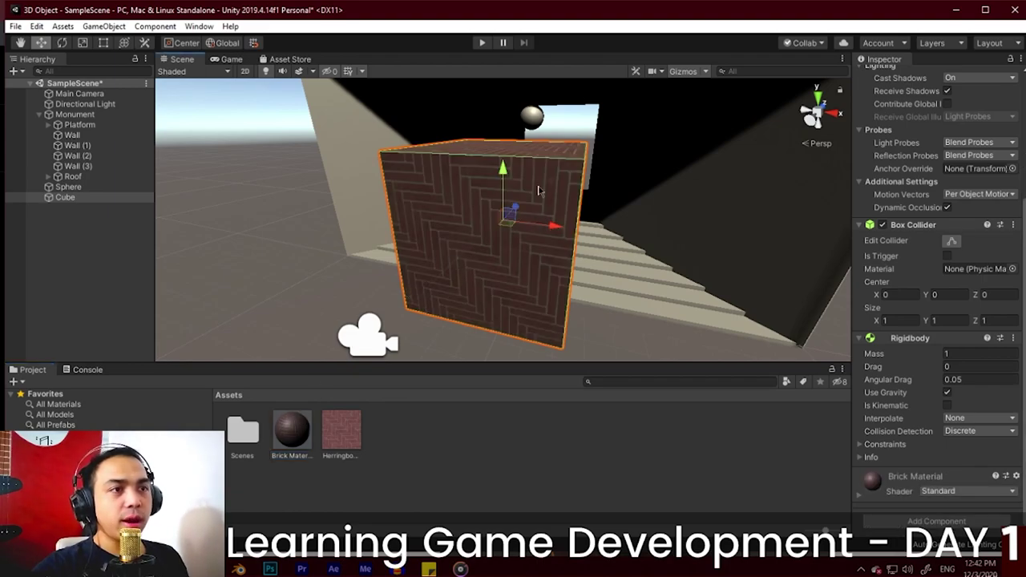
# Step: Move the brick Cube deeper into the Monument, then run the game to watch it fall and stop playback
pyautogui.scroll(-5, 521, 208)
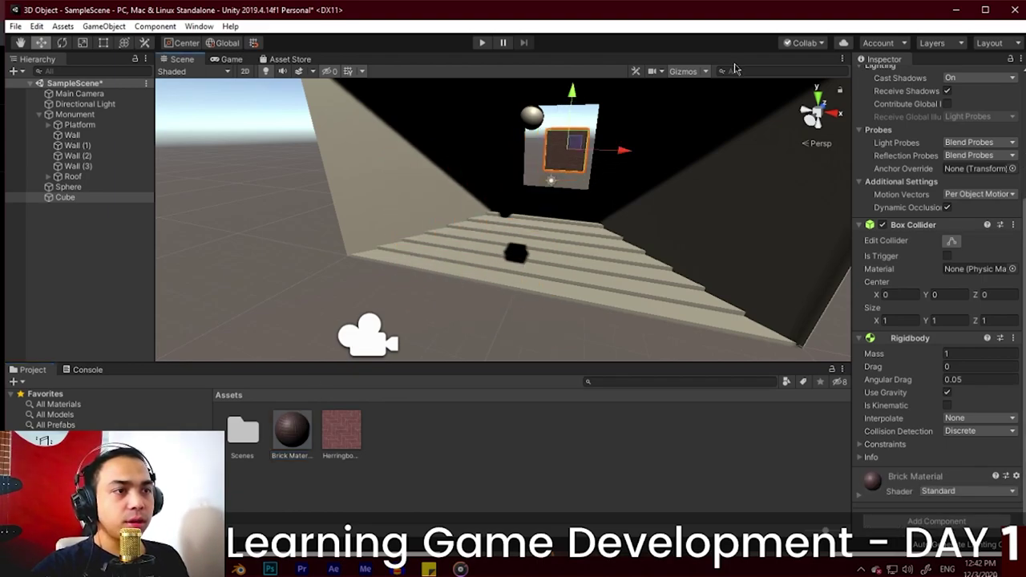
pyautogui.click(481, 44)
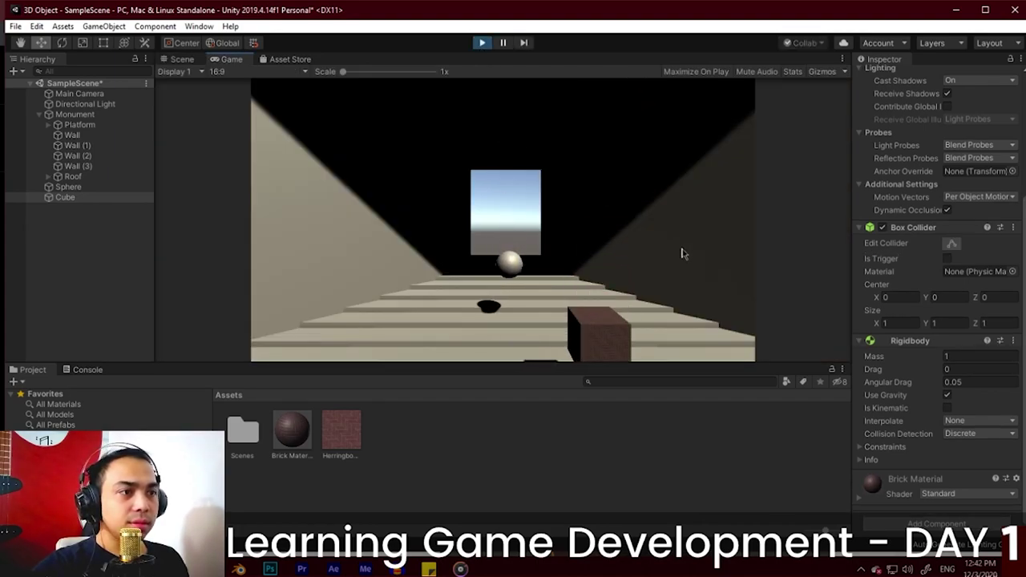
pyautogui.click(481, 43)
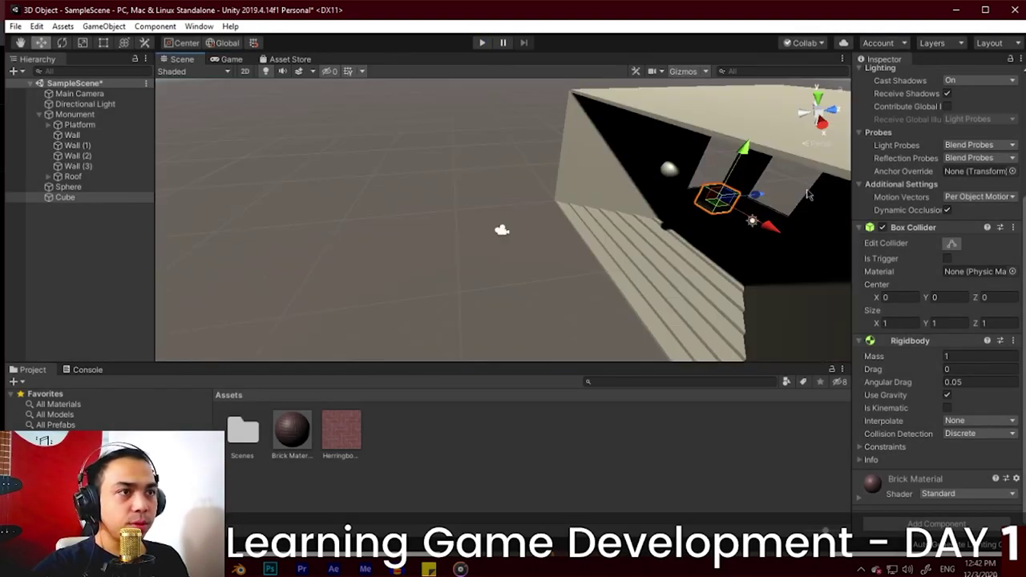
# Step: Run the game to watch the brick Cube fall, stop playback and view the Monument from the front
pyautogui.click(481, 48)
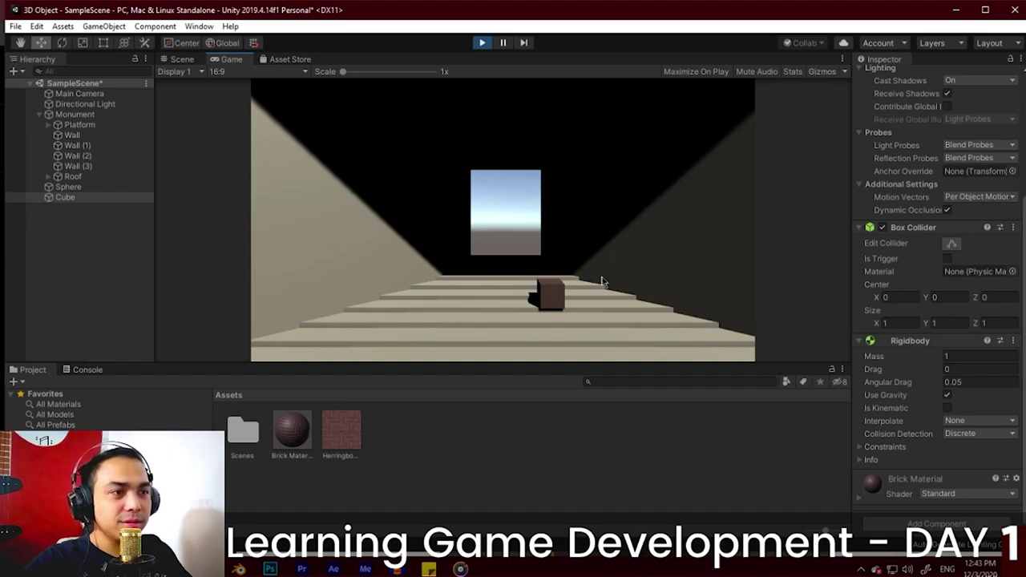
pyautogui.click(489, 46)
pyautogui.keyDown('alt'); pyautogui.moveTo(603, 191); pyautogui.dragTo(729, 208); pyautogui.keyUp('alt')
pyautogui.scroll(5, 729, 210)
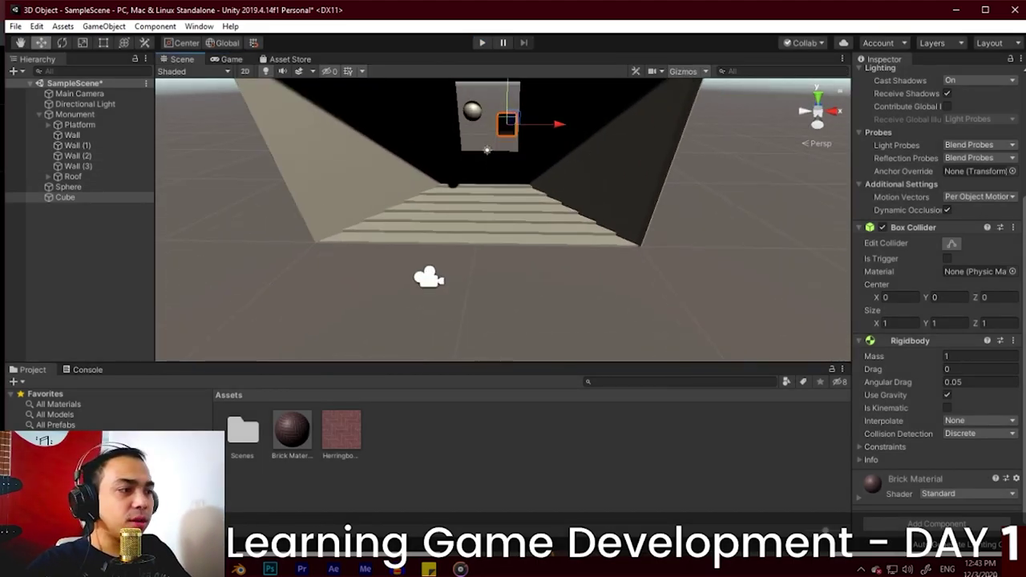
pyautogui.scroll(-1, 959, 522)
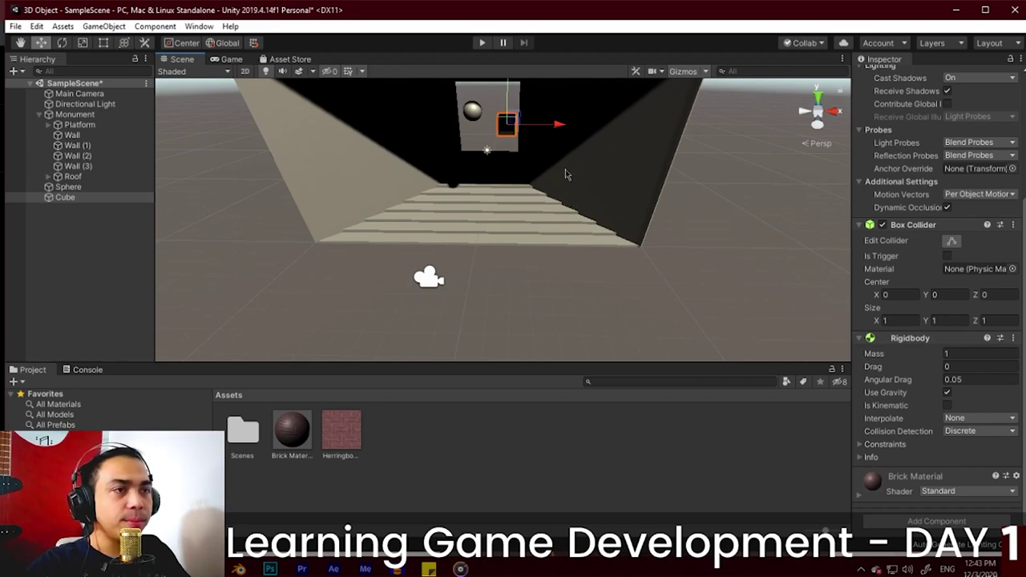
# Step: Read tutorial step 7 on changing the Material's Tiling and examine the brick pattern on the Cube up close in Unity
pyautogui.hotkey('alt', 'Tab')
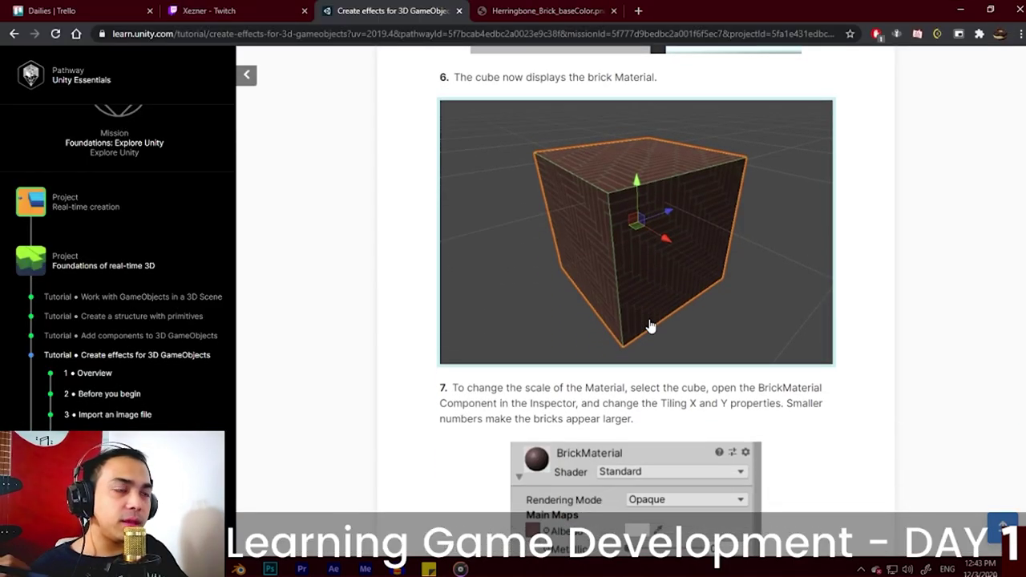
pyautogui.scroll(-3, 651, 326)
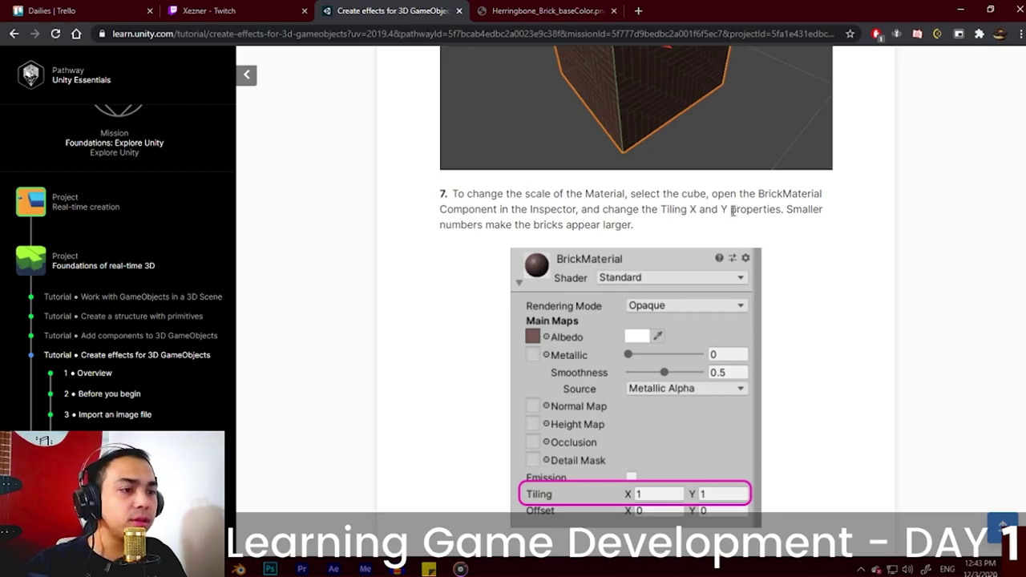
pyautogui.hotkey('alt', 'Tab')
pyautogui.scroll(5, 426, 272)
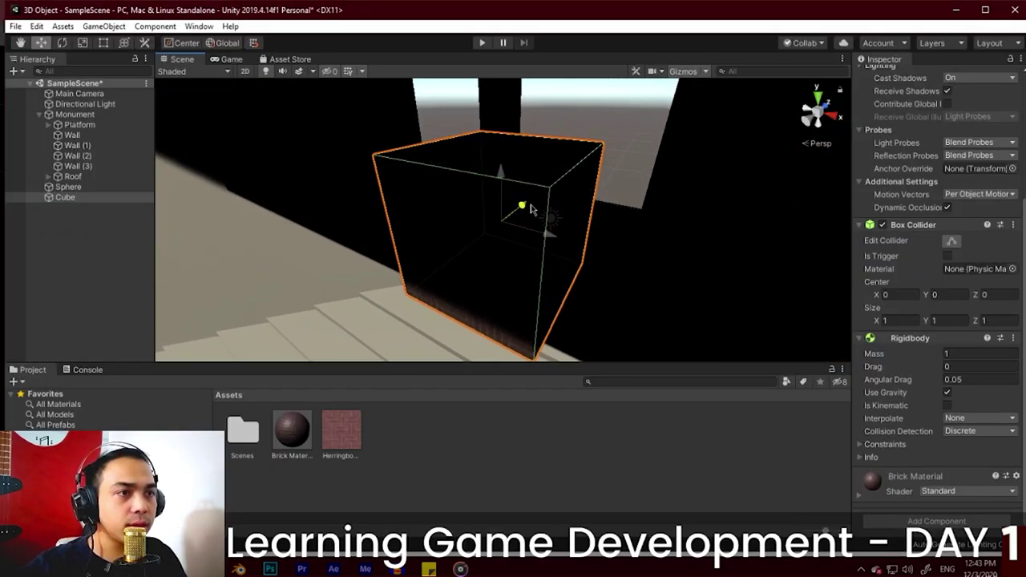
pyautogui.press('f')
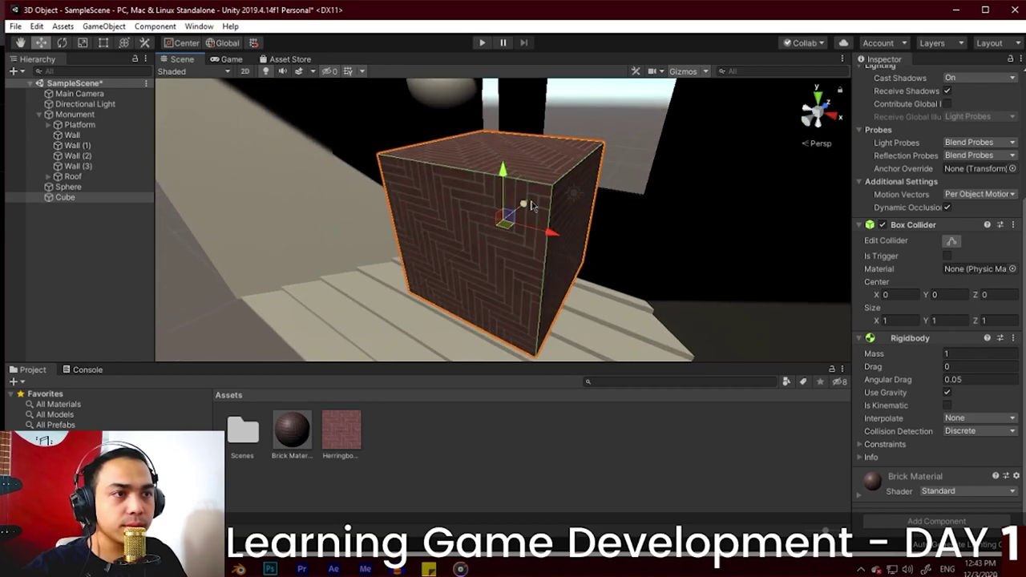
pyautogui.scroll(2, 481, 230)
pyautogui.scroll(-3, 481, 230)
pyautogui.hotkey('alt', 'Tab')
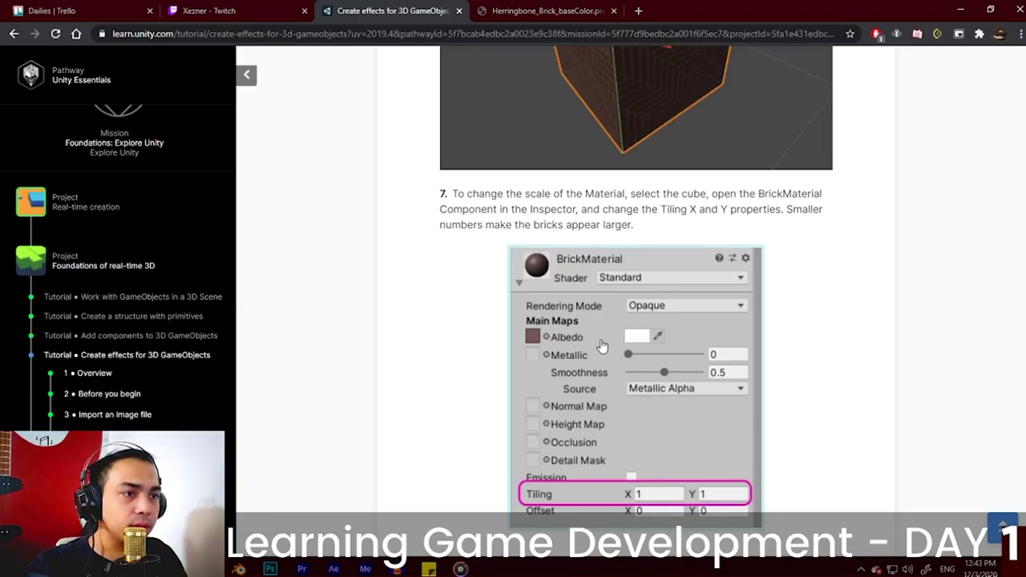
# Step: Return to Unity and expand the Cube's Brick Material settings to show the Tiling properties
pyautogui.hotkey('alt', 'Tab')
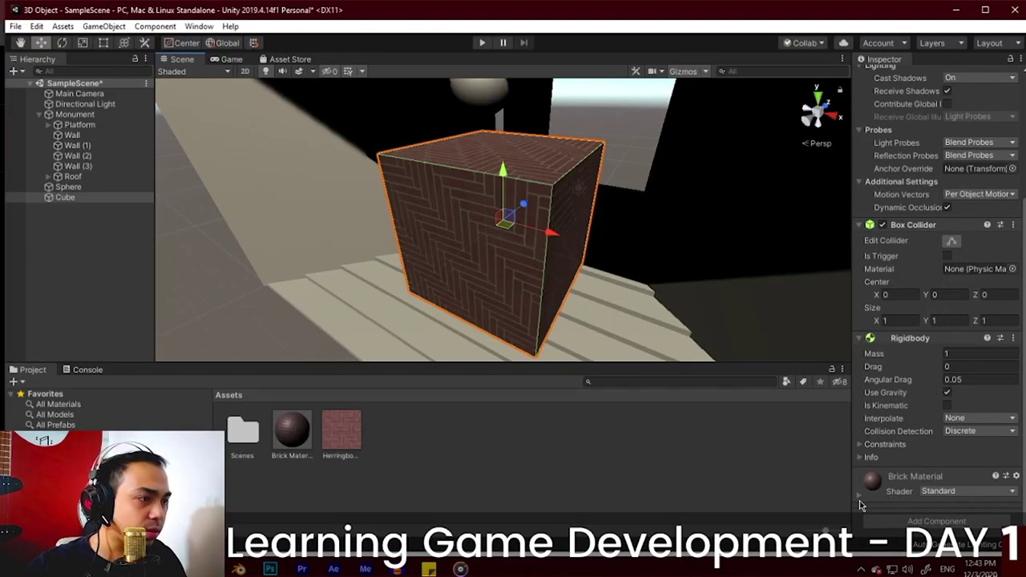
pyautogui.scroll(-5, 871, 484)
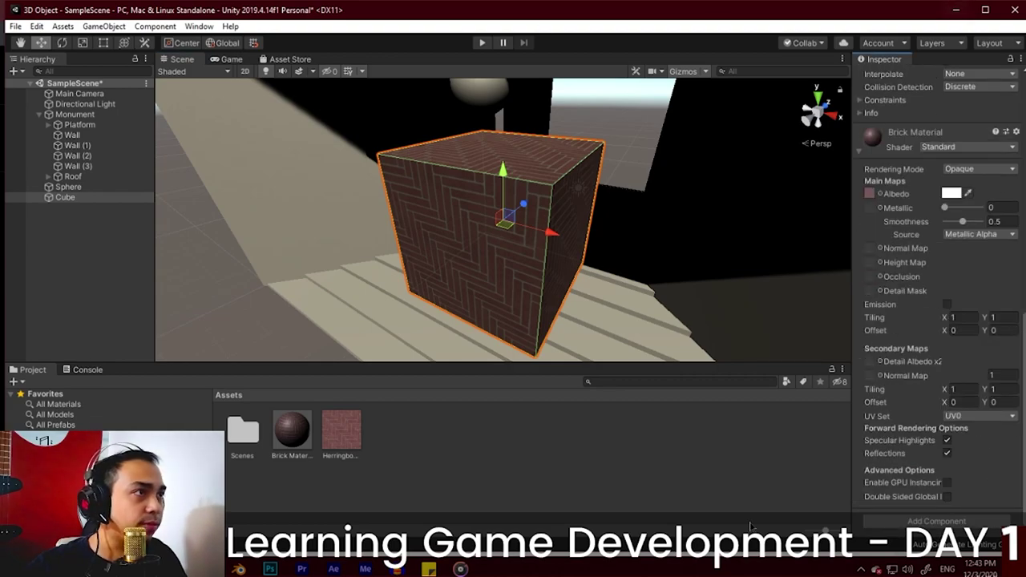
pyautogui.click(860, 152)
pyautogui.click(858, 495)
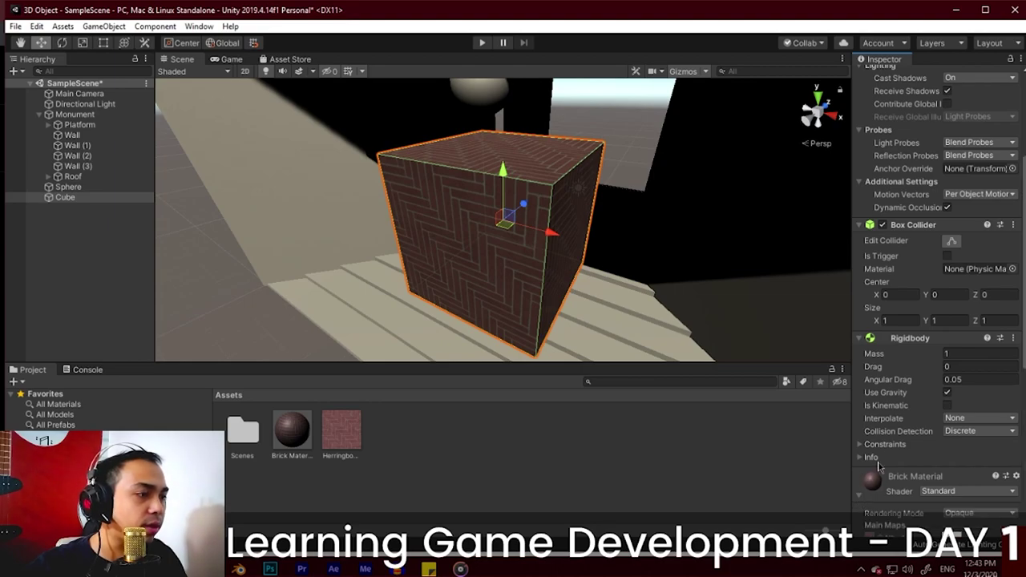
pyautogui.scroll(-5, 972, 412)
# Step: Compare with the tutorial's Tiling example and set the Brick Material's Secondary Maps Tiling X to 2
pyautogui.hotkey('alt', 'Tab')
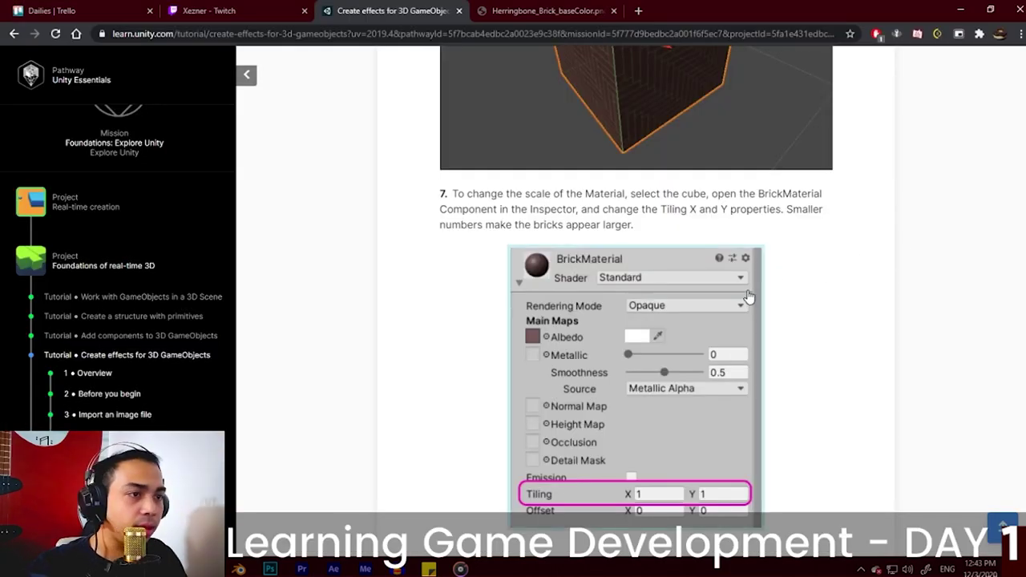
pyautogui.hotkey('alt', 'Tab')
pyautogui.scroll(3, 834, 252)
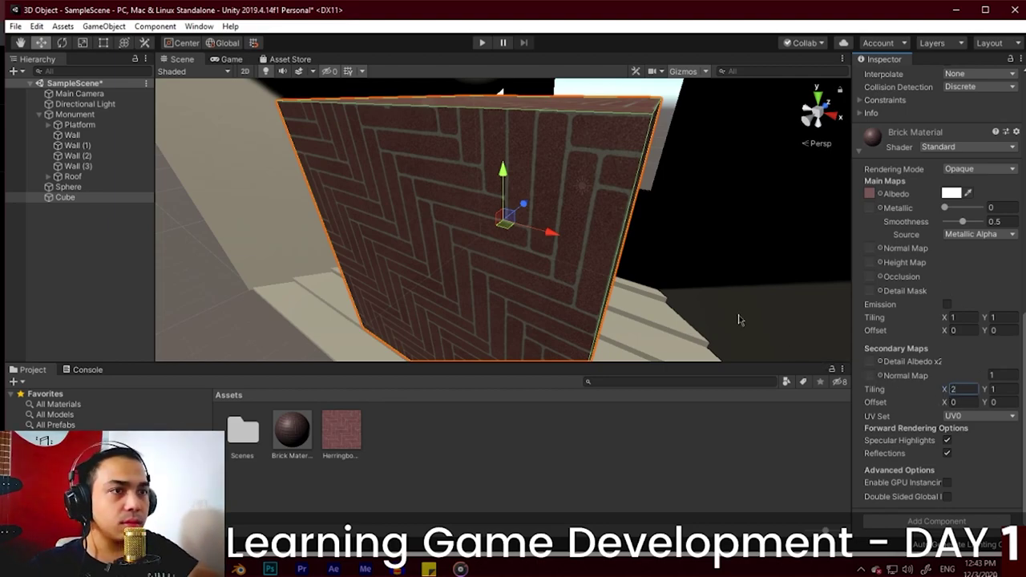
pyautogui.hotkey('alt', 'Tab')
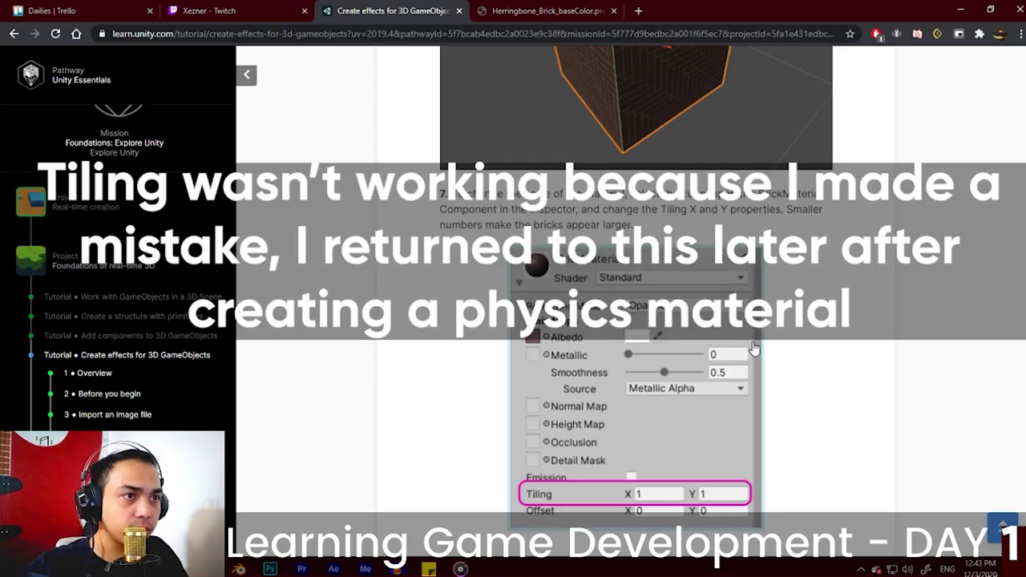
pyautogui.hotkey('alt', 'Tab')
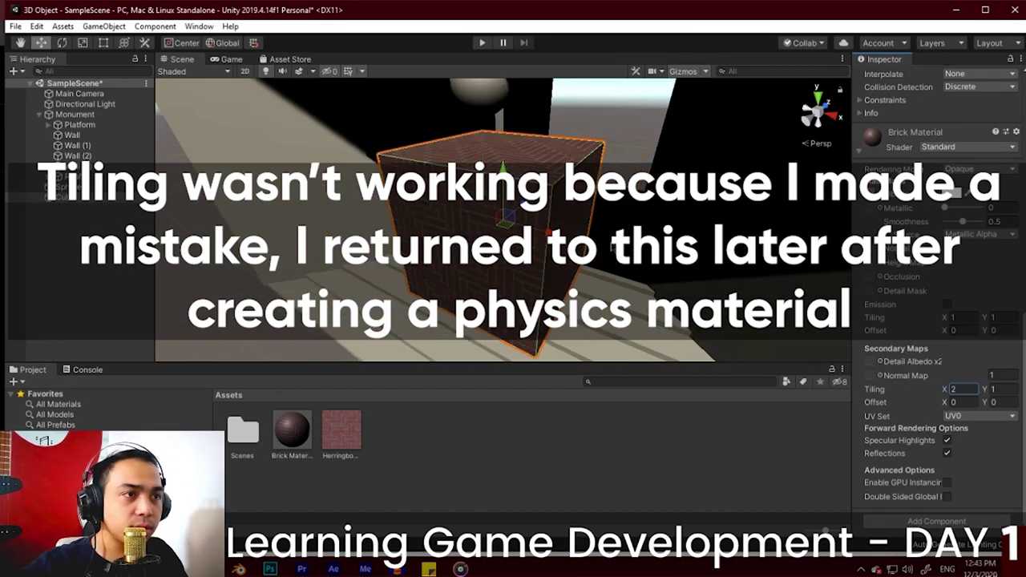
pyautogui.click(997, 390)
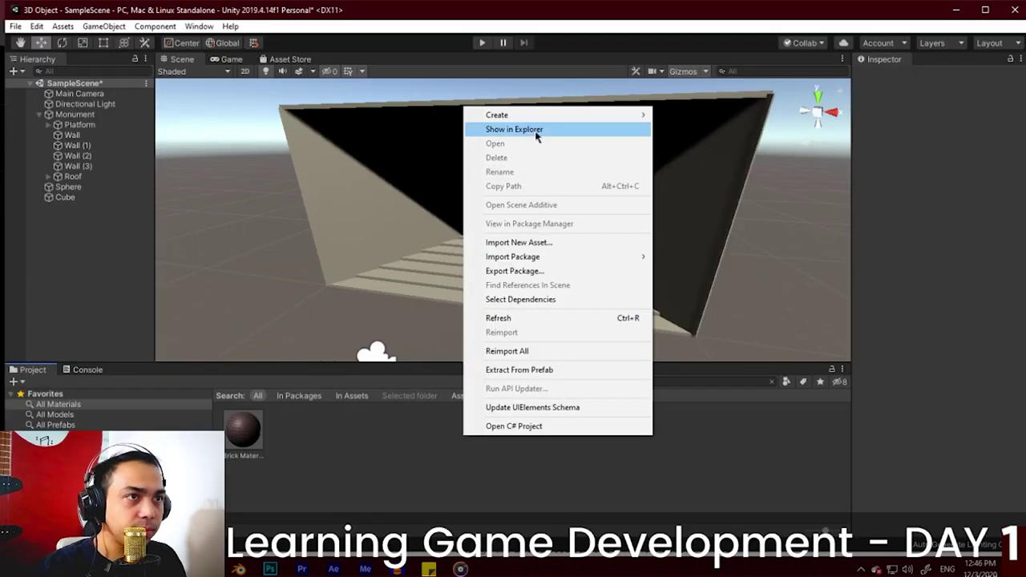
# Step: Create a Physic Material in the Assets folder and, following the tutorial in the browser, set its Bounciness to 1
pyautogui.moveTo(545, 115)
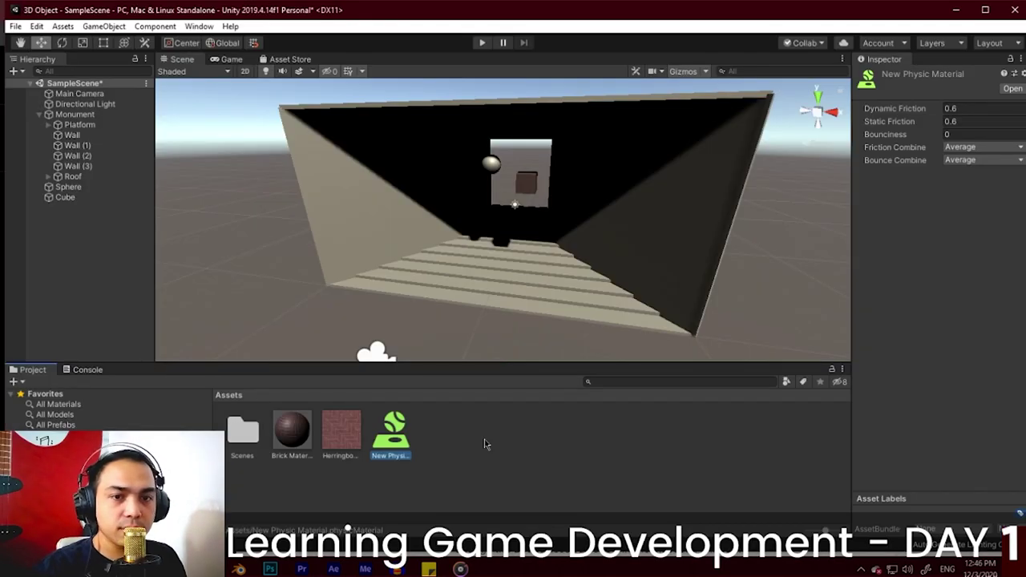
pyautogui.hotkey('alt', 'Tab')
pyautogui.scroll(-3, 774, 396)
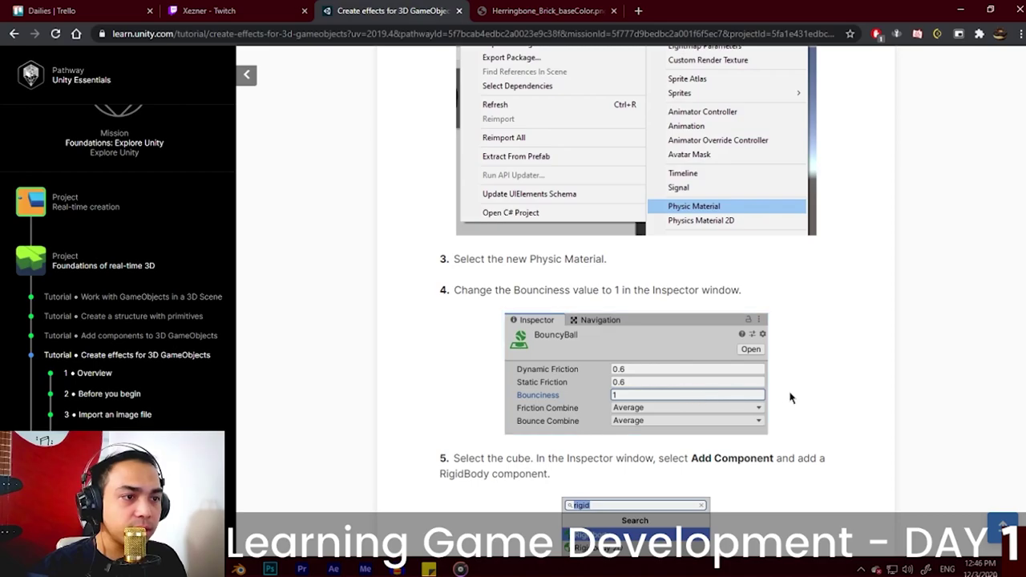
pyautogui.scroll(-1, 798, 392)
# Step: Read the tutorial instructions on the Cube's RigidBody and on assigning the physics material to its Box Collider
pyautogui.scroll(-7, 798, 393)
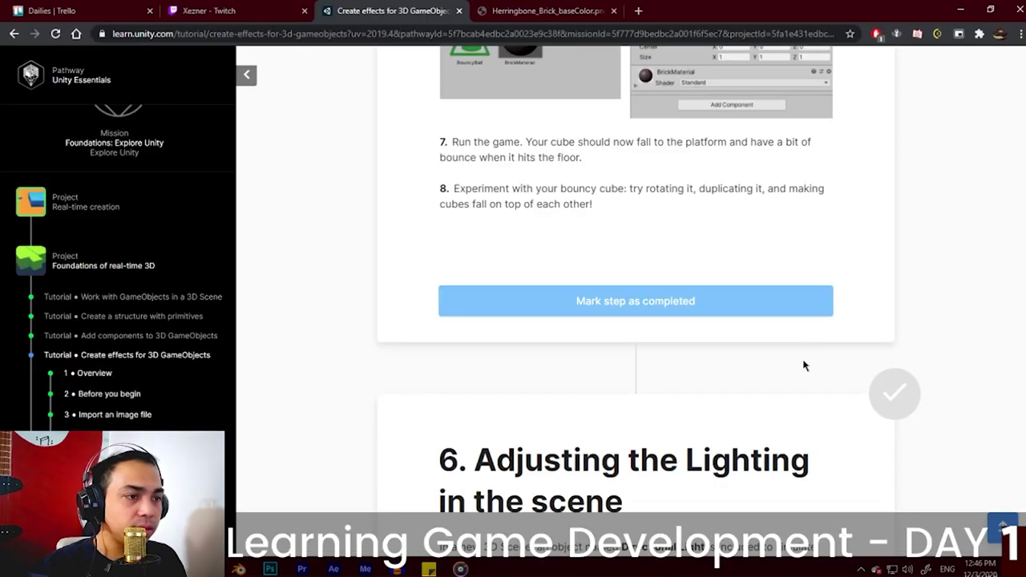
pyautogui.scroll(7, 649, 341)
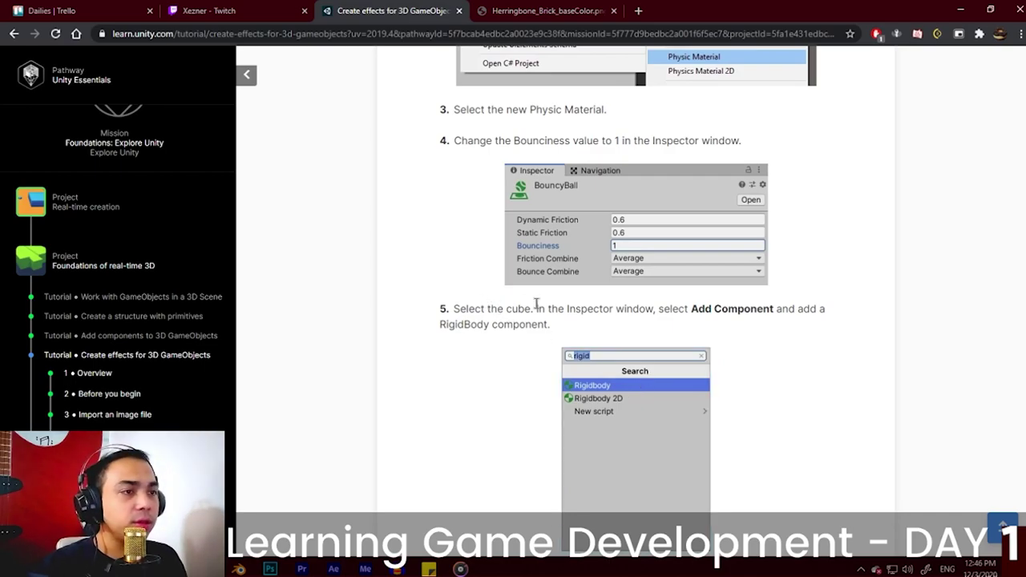
pyautogui.moveTo(577, 303); pyautogui.dragTo(669, 302)
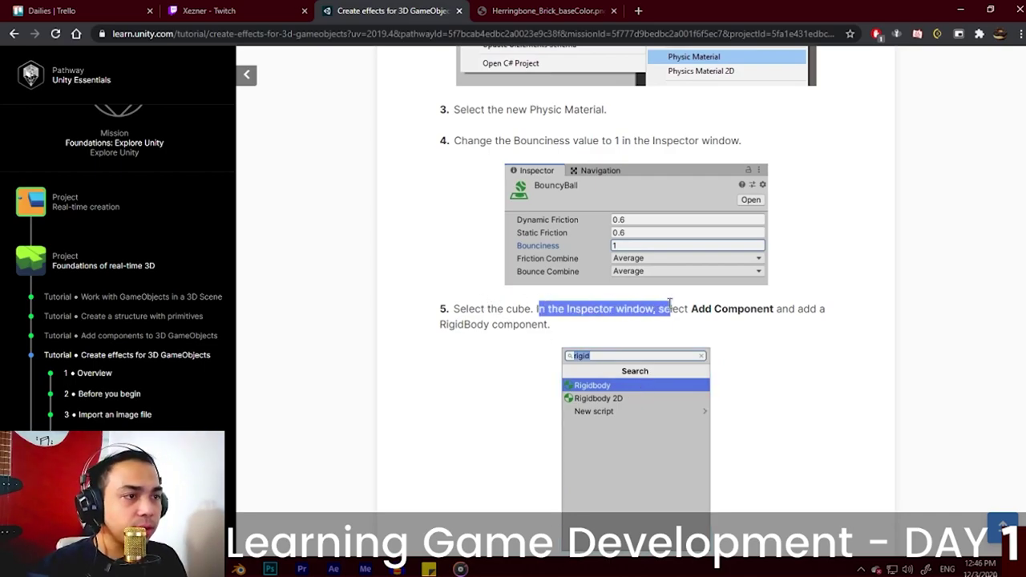
pyautogui.click(828, 366)
pyautogui.scroll(-4, 813, 309)
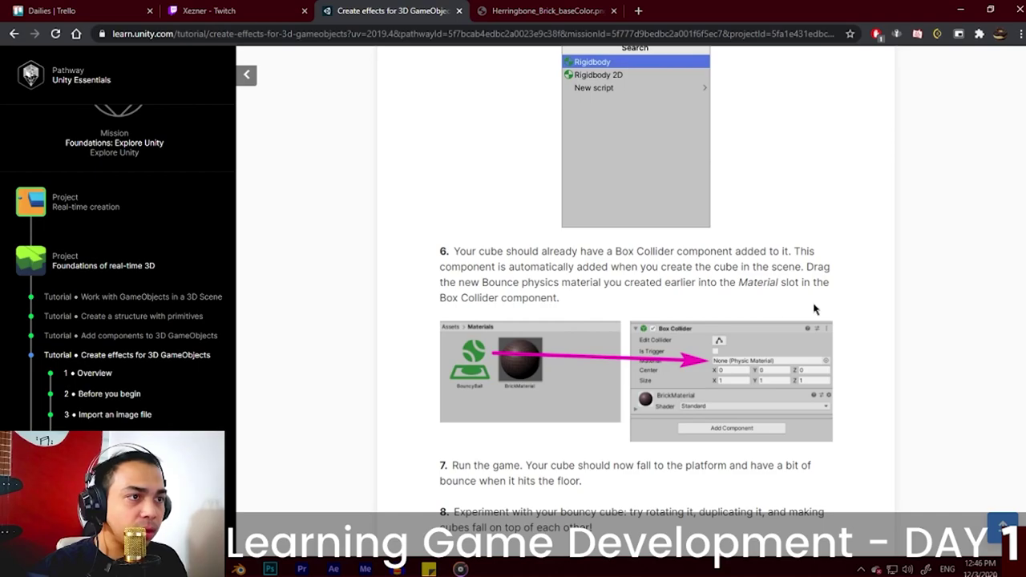
# Step: Back in Unity, assign New Physic Material as the Material of the Cube's Box Collider
pyautogui.hotkey('alt', 'Tab')
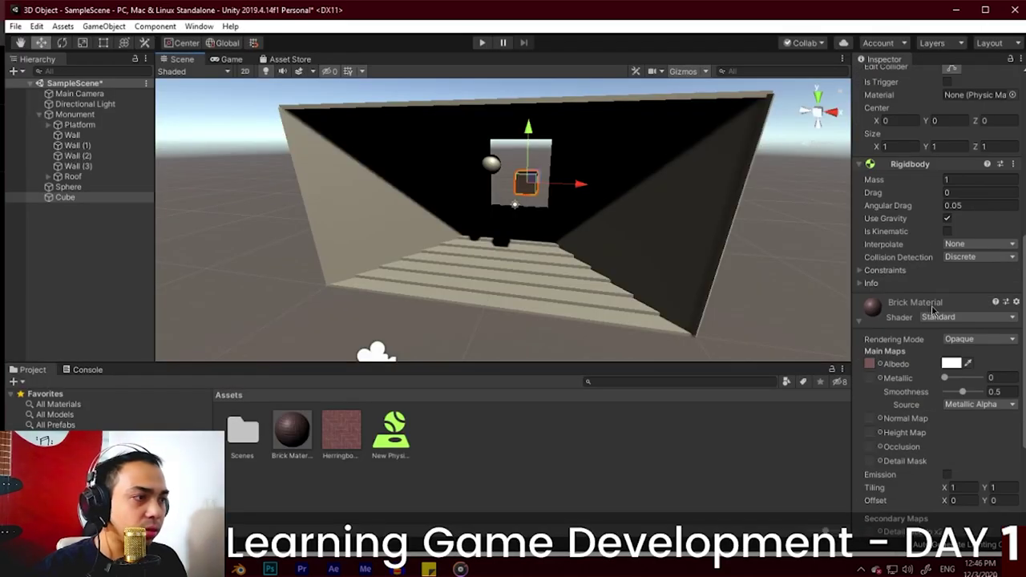
pyautogui.scroll(3, 922, 277)
pyautogui.hotkey('alt', 'Tab')
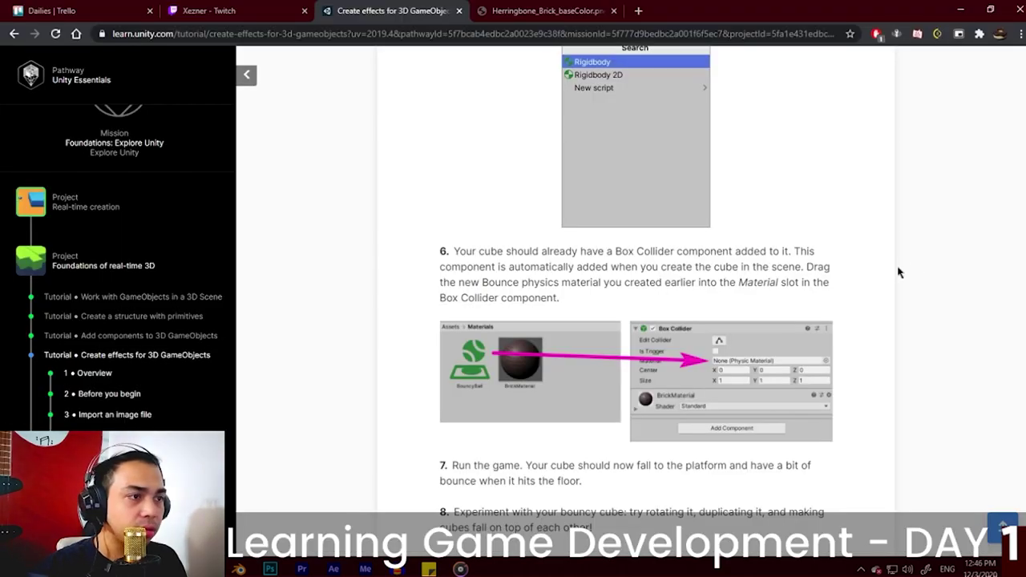
pyautogui.hotkey('alt', 'Tab')
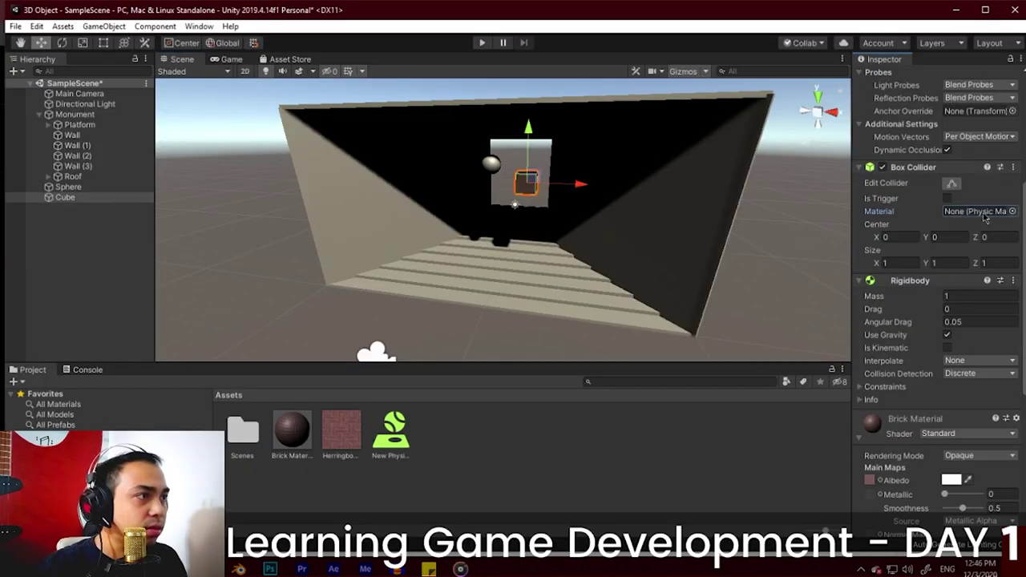
pyautogui.click(1012, 211)
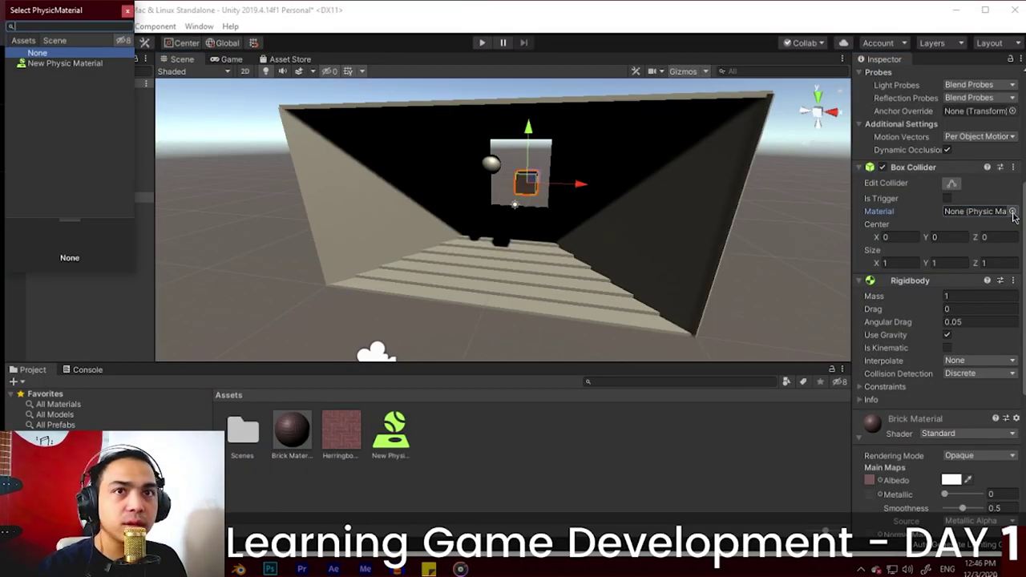
pyautogui.doubleClick(68, 66)
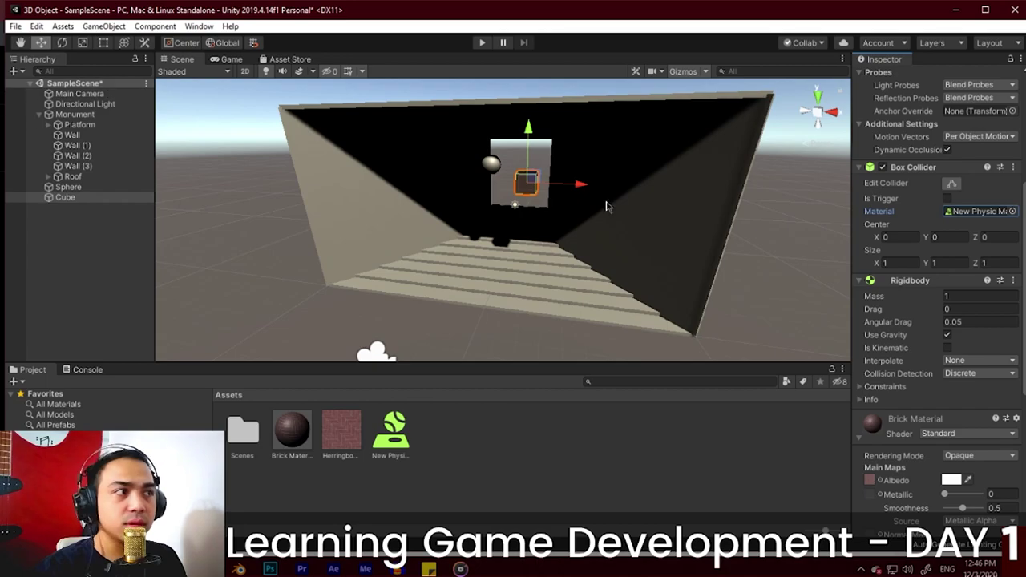
# Step: Rename the new Physic Material asset as Bounce
pyautogui.rightClick(395, 446)
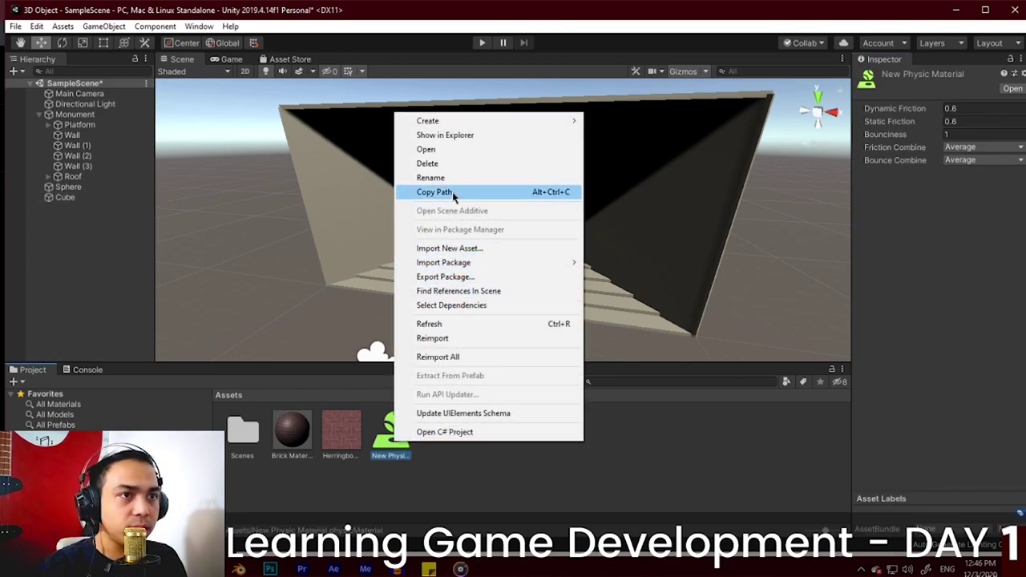
pyautogui.click(440, 181)
pyautogui.write('Bounce')
pyautogui.press('Return')
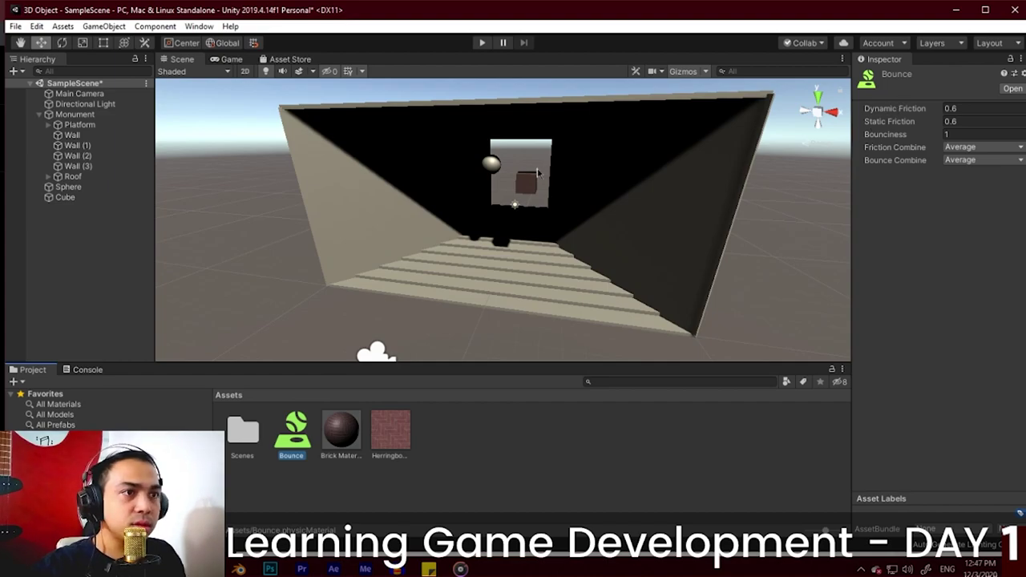
# Step: Select the Cube and run the game to test its bounce on the platform
pyautogui.click(522, 186)
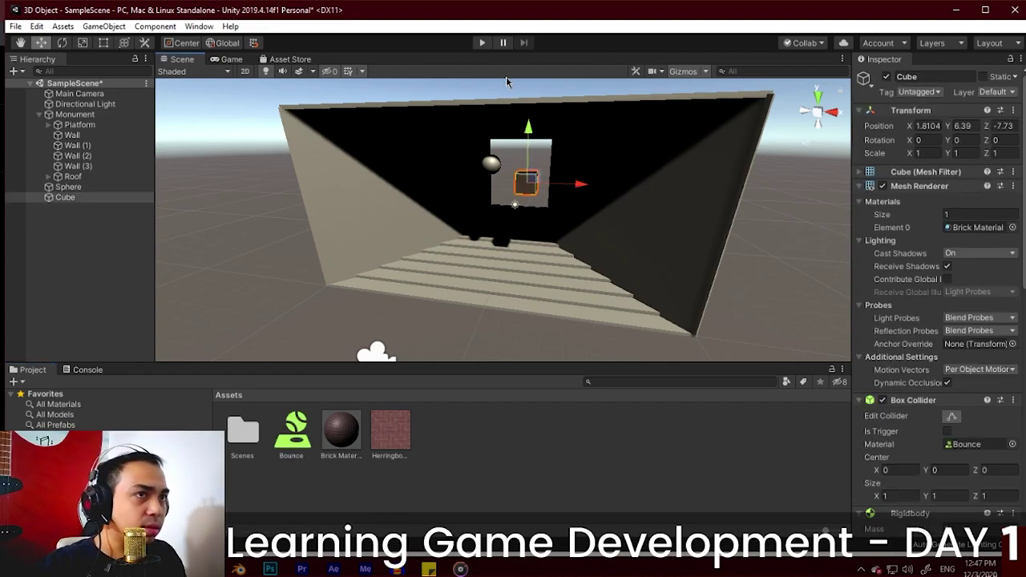
pyautogui.click(481, 44)
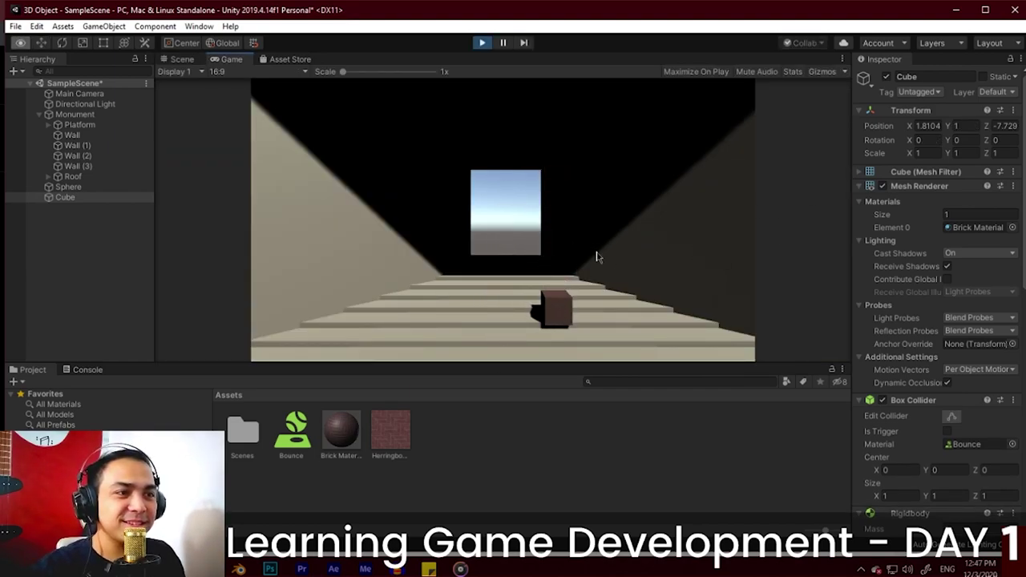
# Step: Switch to the browser, save the Herringbone_Brick_baseColor image into the Unity project's Assets folder and return to Unity
pyautogui.hotkey('alt', 'Tab')
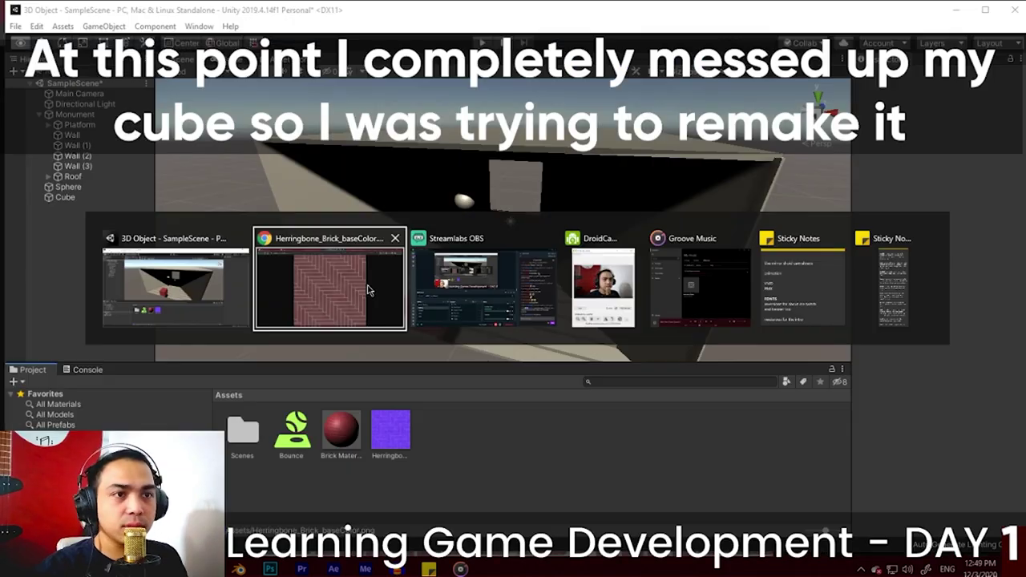
pyautogui.click(331, 289)
pyautogui.rightClick(572, 268)
pyautogui.click(630, 297)
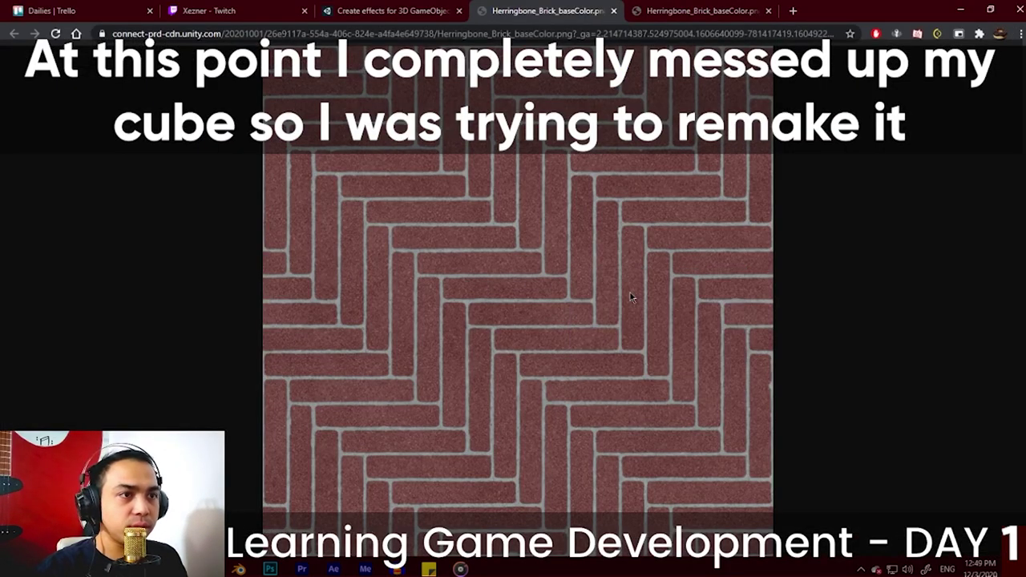
pyautogui.click(500, 422)
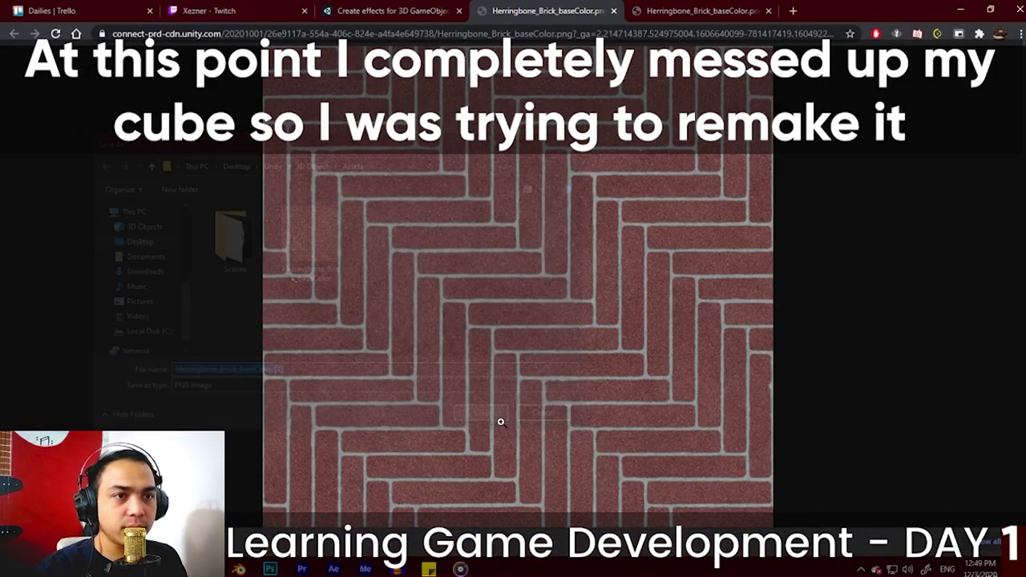
pyautogui.hotkey('alt', 'Tab')
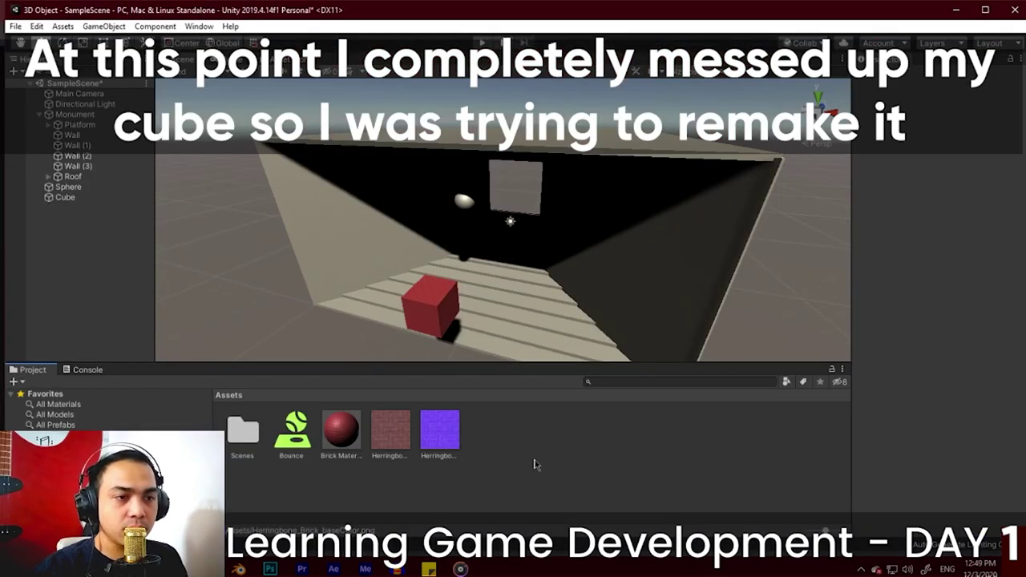
# Step: Select the Cube and assign the red Herringbone brick texture as the Albedo map of its Brick Material
pyautogui.click(424, 306)
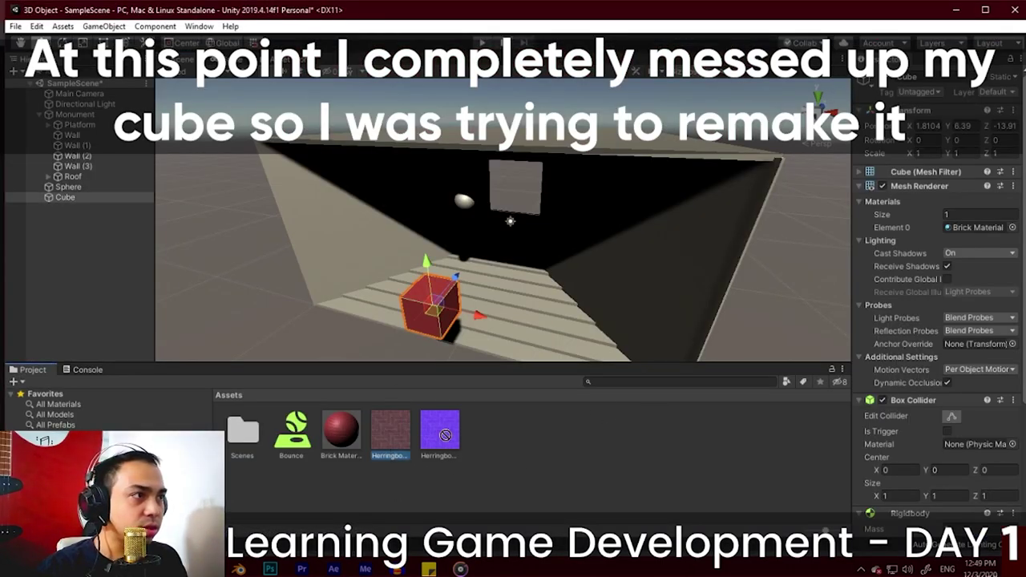
pyautogui.scroll(-5, 934, 431)
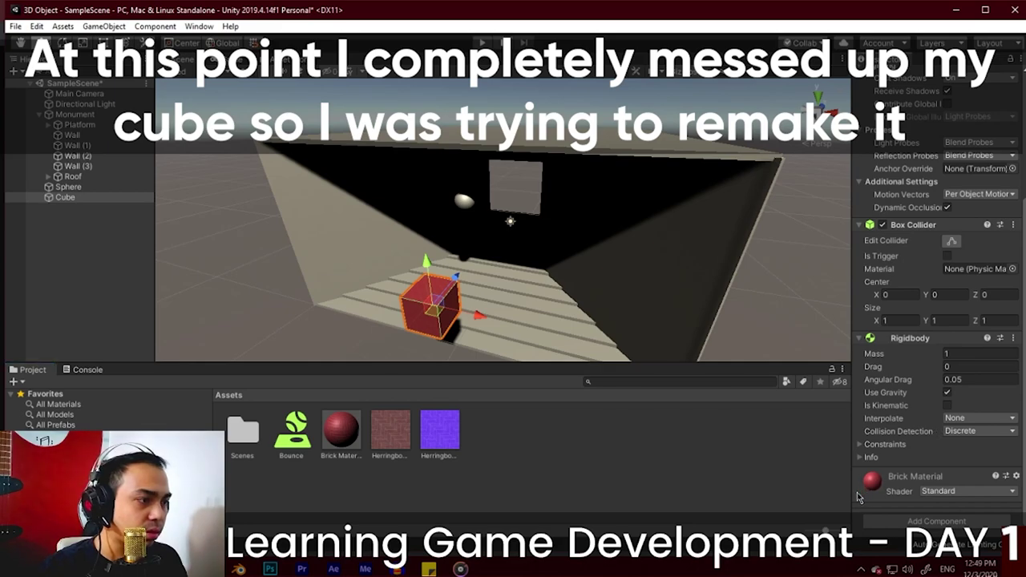
pyautogui.scroll(-8, 918, 426)
pyautogui.click(880, 194)
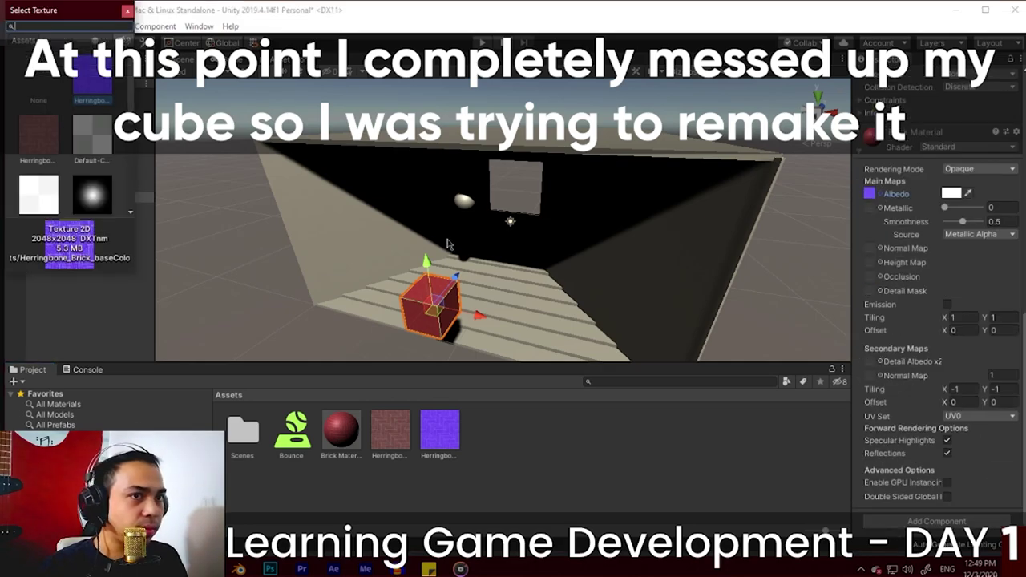
pyautogui.click(36, 141)
pyautogui.click(498, 446)
pyautogui.scroll(5, 486, 316)
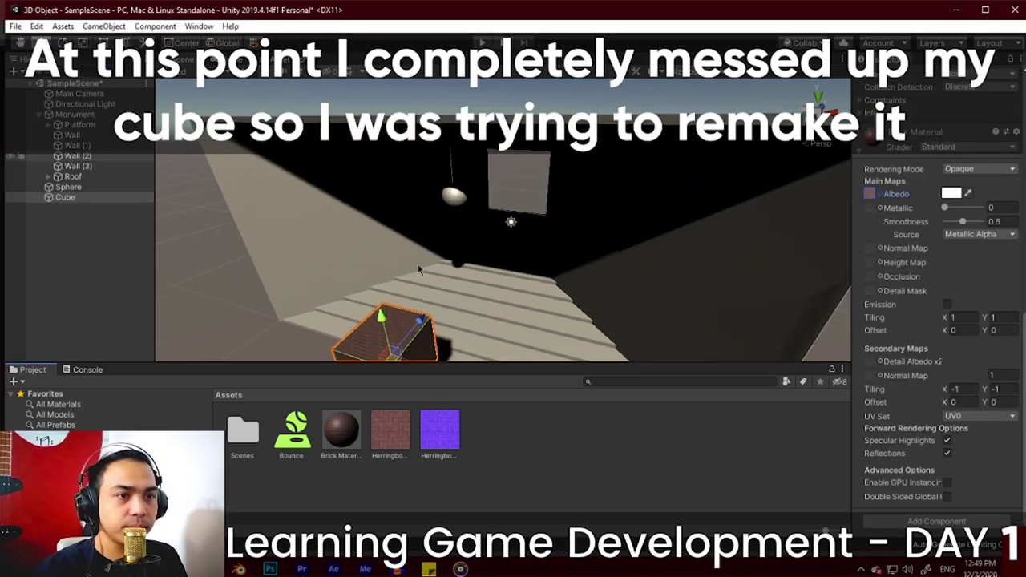
pyautogui.keyDown('alt'); pyautogui.moveTo(486, 316); pyautogui.dragTo(548, 223); pyautogui.keyUp('alt')
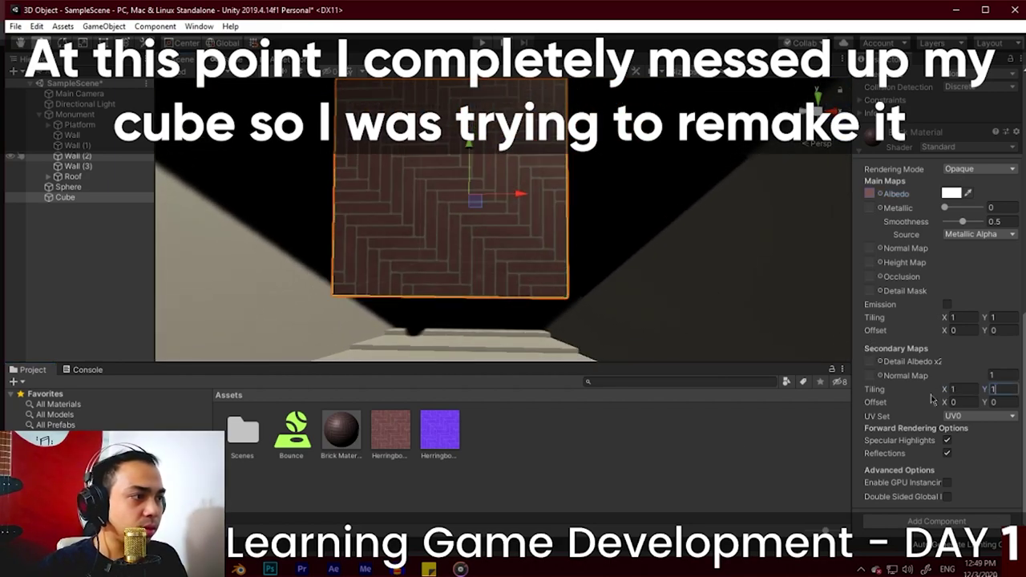
# Step: Try a main-map X tiling of .5 on the Brick Material, restore it to 1 and inspect the brick pattern up close
pyautogui.click(962, 318)
pyautogui.write('.5')
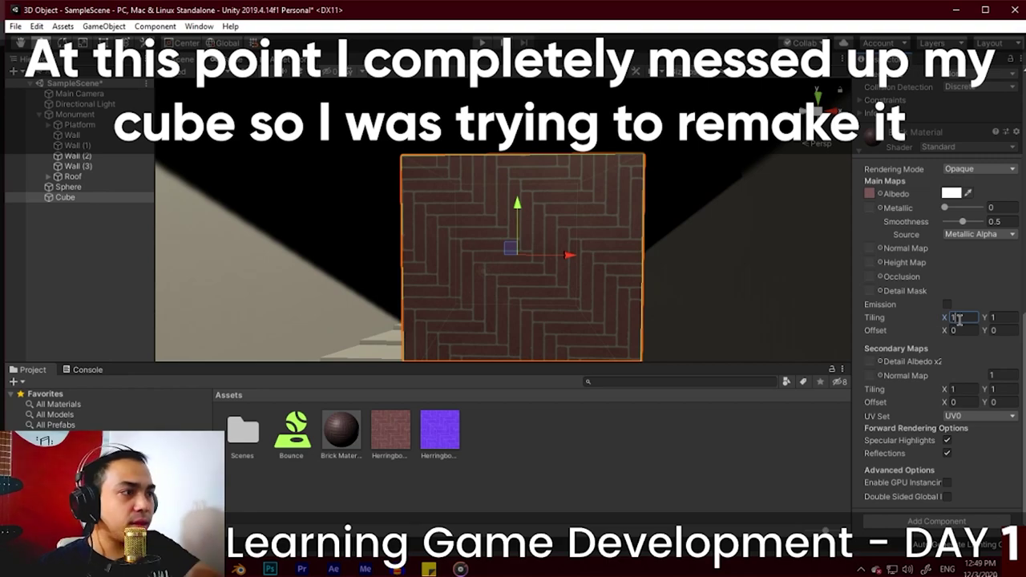
pyautogui.press('BackSpace')
pyautogui.press('BackSpace')
pyautogui.press('BackSpace')
pyautogui.write('1')
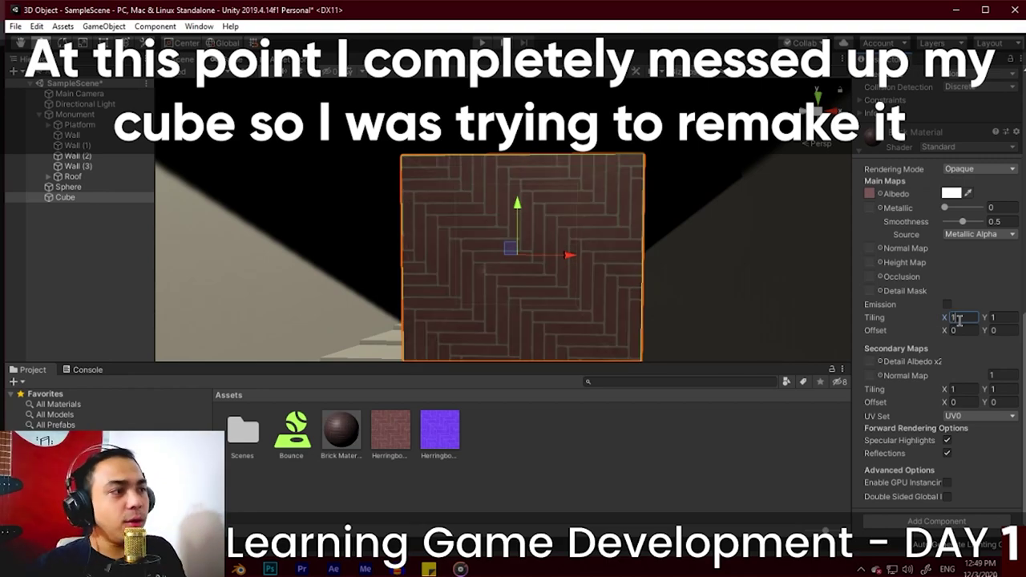
pyautogui.scroll(-3, 685, 325)
pyautogui.scroll(5, 641, 237)
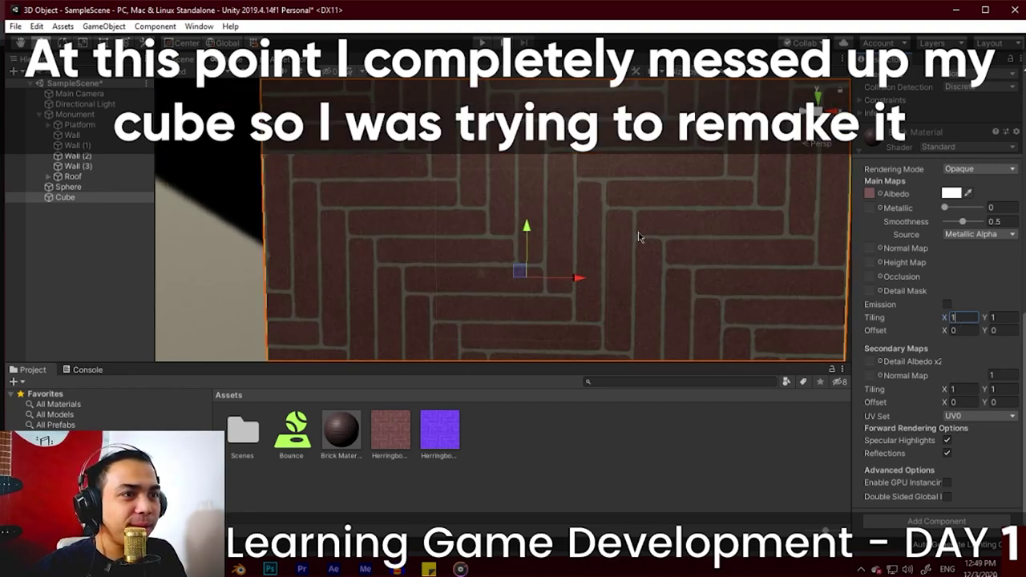
pyautogui.scroll(-5, 658, 212)
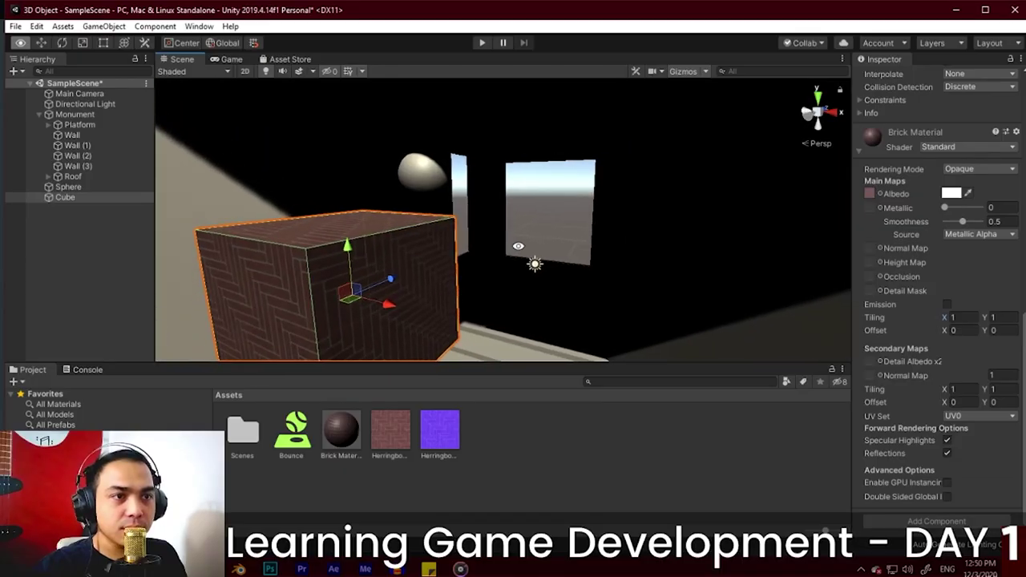
# Step: Try a main-map tiling of 2 in X and Y on the Brick Material while facing the cube
pyautogui.keyDown('alt'); pyautogui.moveTo(517, 246); pyautogui.dragTo(575, 219); pyautogui.keyUp('alt')
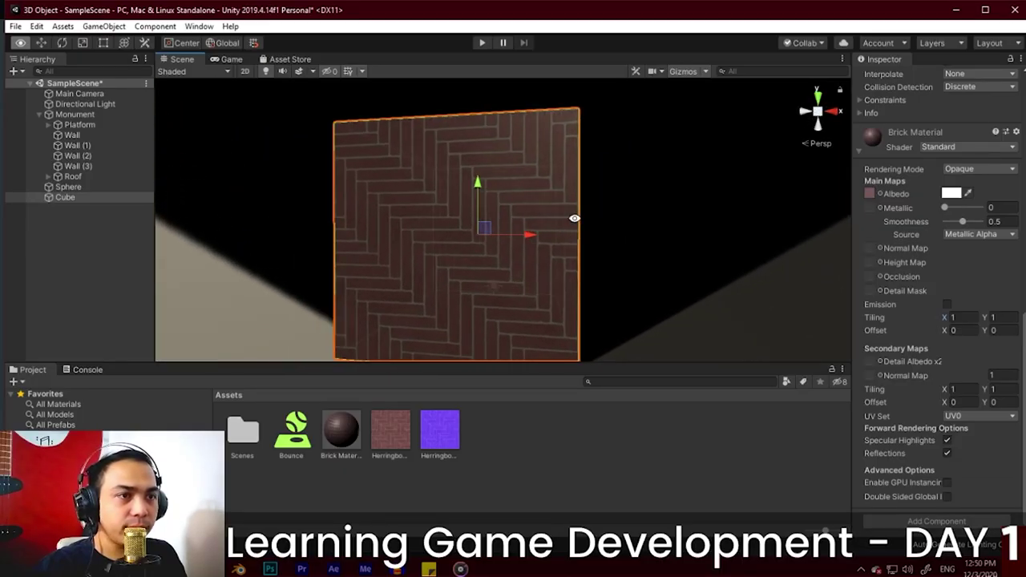
pyautogui.click(961, 317)
pyautogui.write('2')
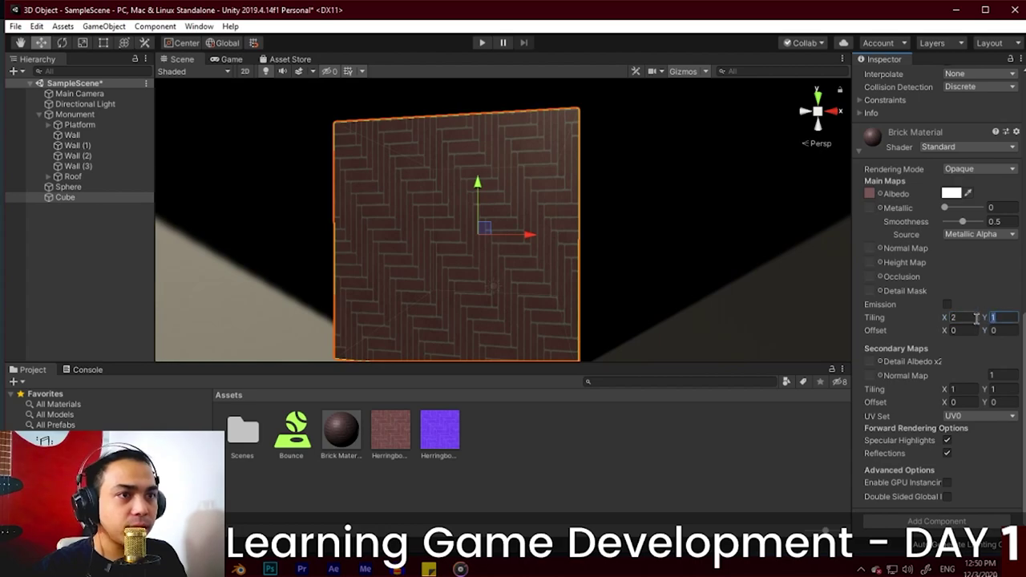
pyautogui.write('2')
pyautogui.scroll(4, 552, 293)
pyautogui.scroll(-4, 551, 294)
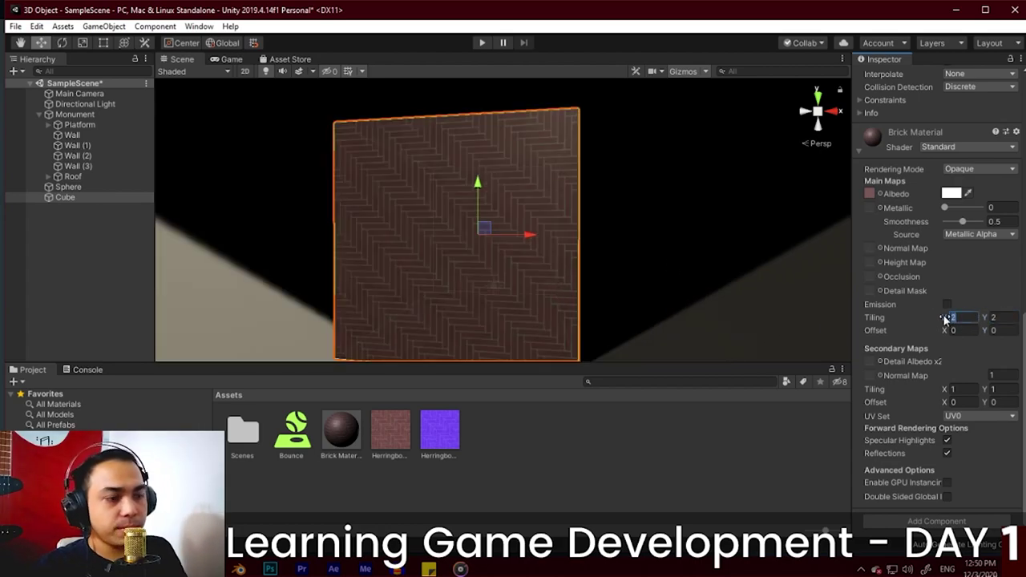
# Step: Try a main-map tiling of 0.1 in X and Y on the Brick Material
pyautogui.write('0.1')
pyautogui.press('Tab')
pyautogui.write('0.1')
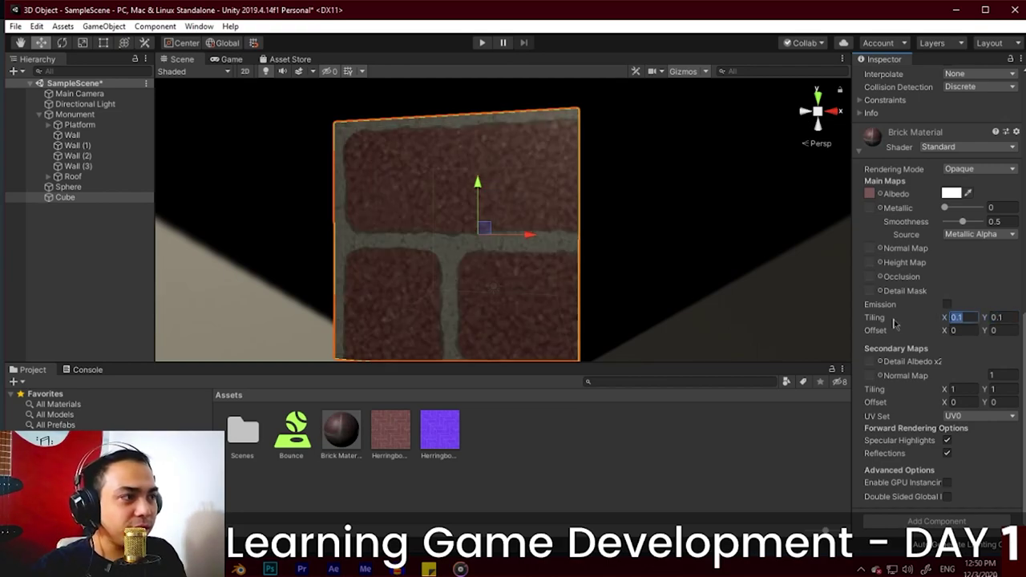
# Step: Set the Brick Material's main-map tiling to 0.5 in X and Y
pyautogui.write('0.5')
pyautogui.press('Tab')
pyautogui.write('0.5')
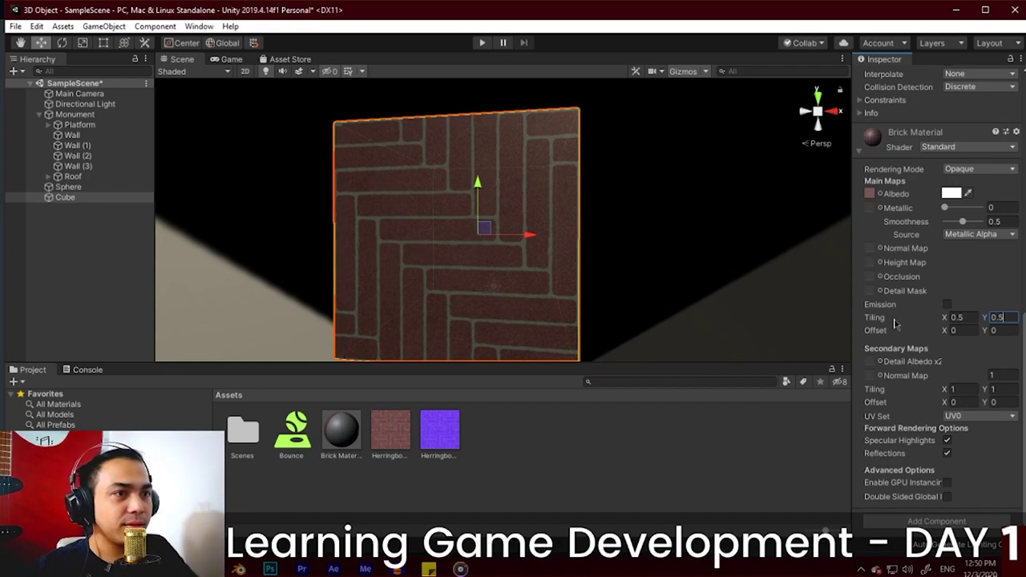
# Step: Move the Cube along the Z axis to -8.8, between the monument's walls, and deselect it
pyautogui.scroll(-5, 725, 253)
pyautogui.keyDown('alt'); pyautogui.moveTo(582, 221); pyautogui.dragTo(674, 286); pyautogui.keyUp('alt')
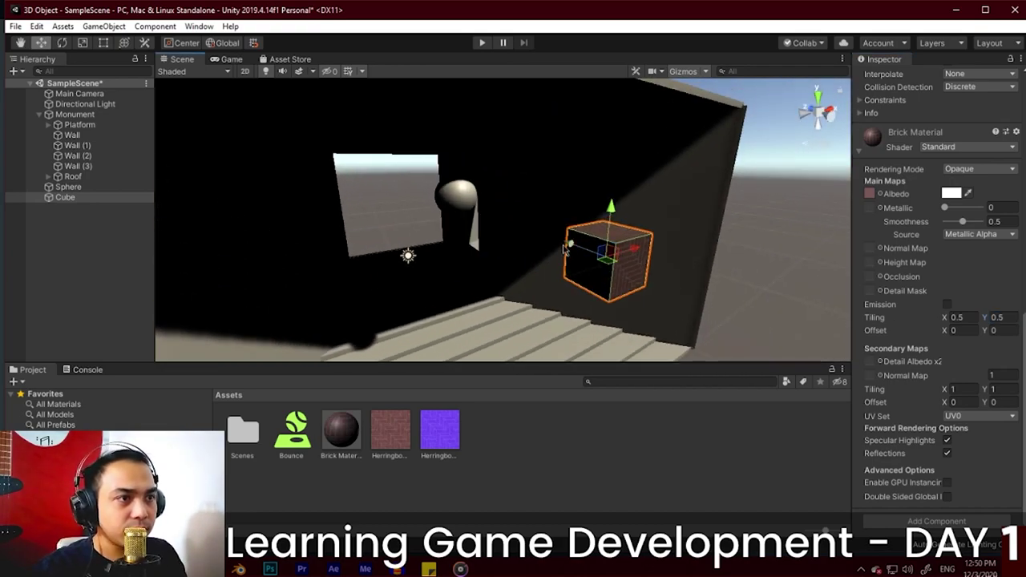
pyautogui.keyDown('alt'); pyautogui.moveTo(645, 266); pyautogui.dragTo(667, 269); pyautogui.keyUp('alt')
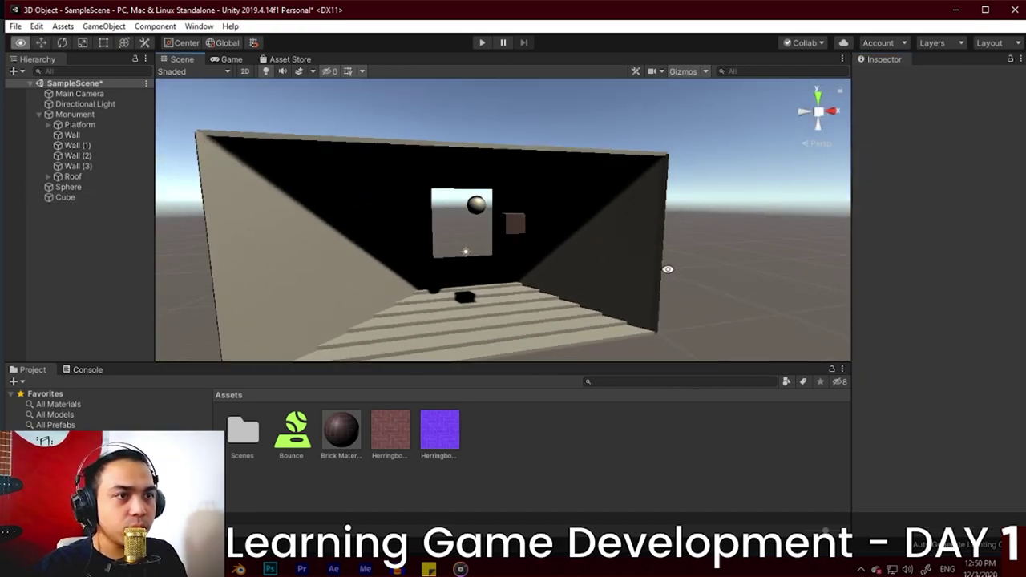
# Step: Run the game to watch the cube drop onto the platform, and stop it again
pyautogui.scroll(10, 585, 170)
pyautogui.scroll(-5, 585, 217)
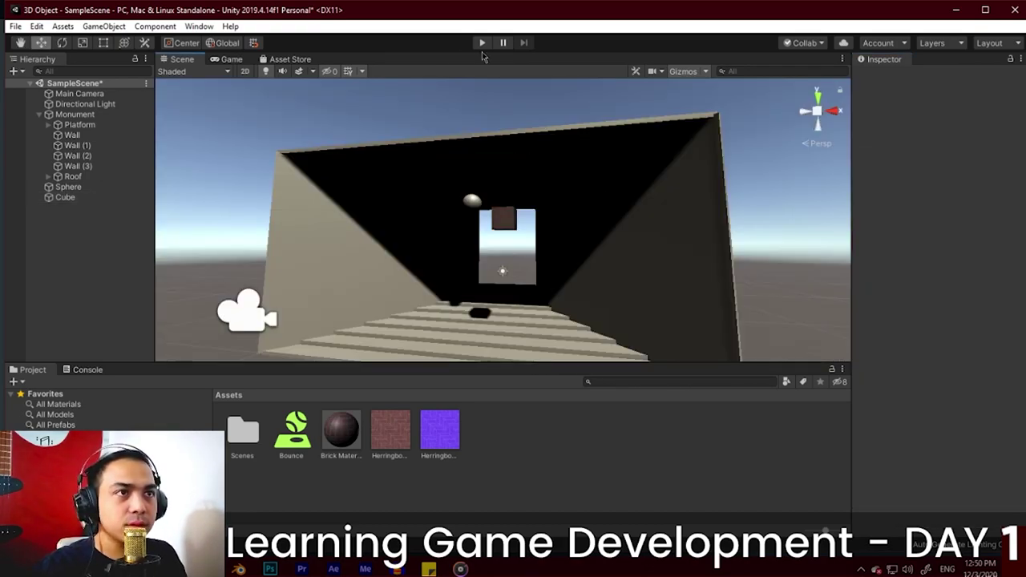
pyautogui.click(483, 45)
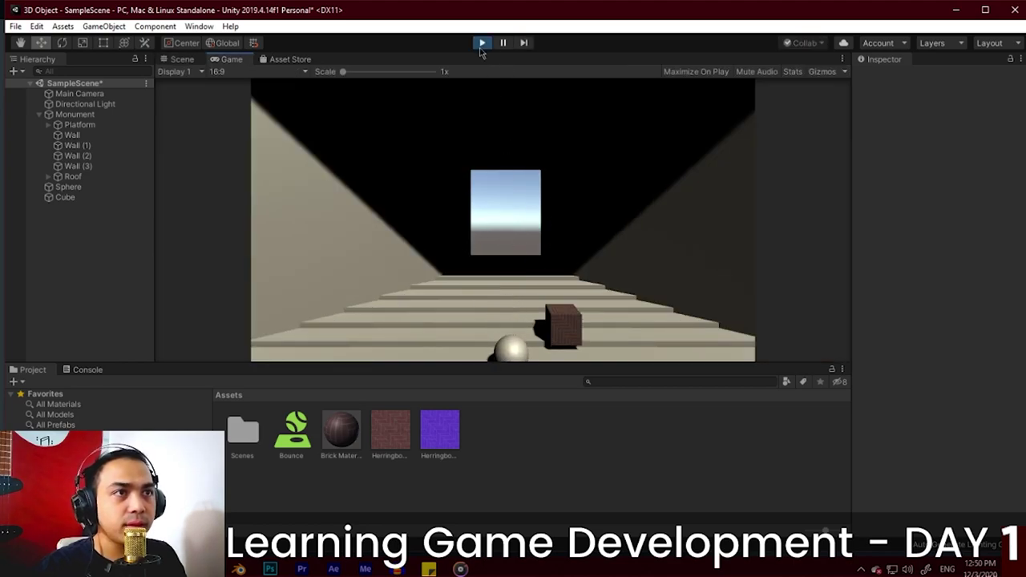
pyautogui.hotkey('ctrl', 'p')
# Step: Select the Cube and assign the Bounce physic material as the Material of its Box Collider
pyautogui.click(503, 222)
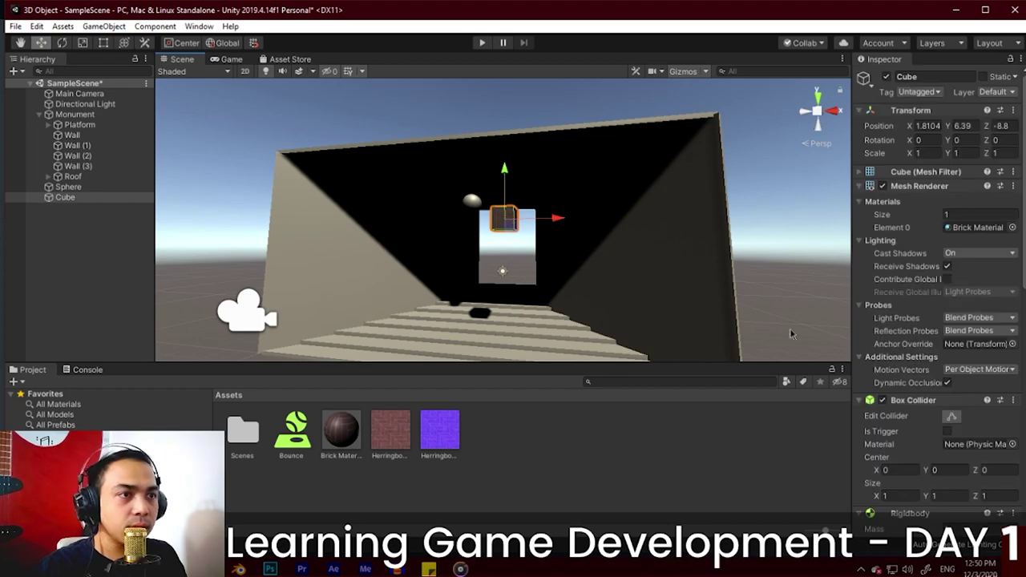
pyautogui.scroll(-5, 920, 365)
pyautogui.scroll(5, 884, 221)
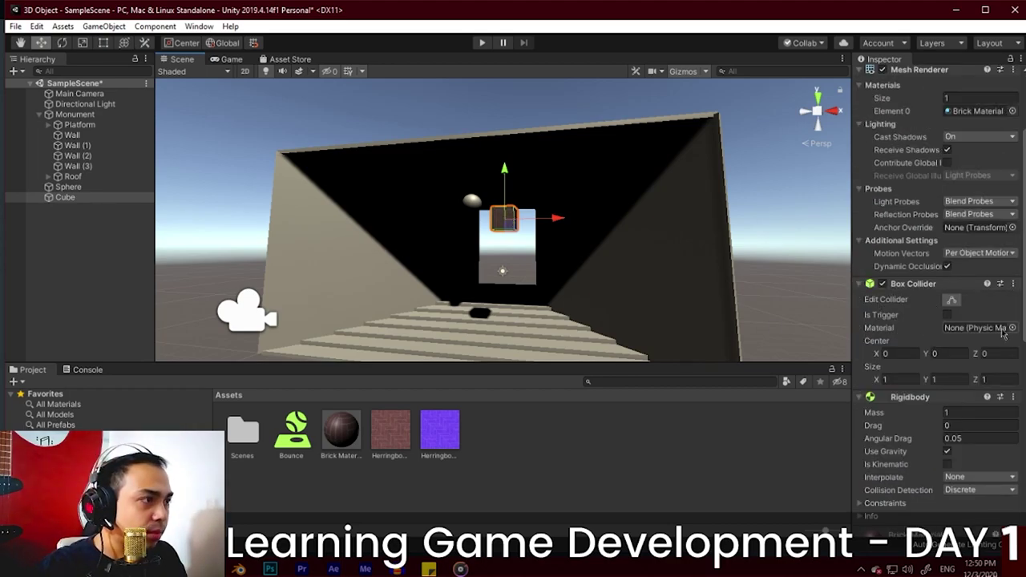
pyautogui.click(1012, 327)
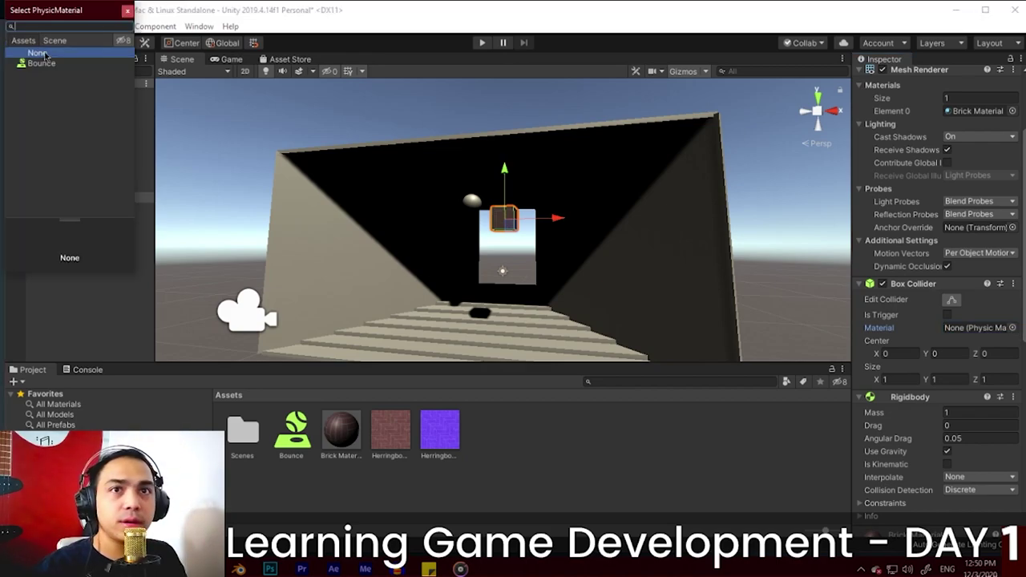
pyautogui.moveTo(61, 16); pyautogui.dragTo(775, 197)
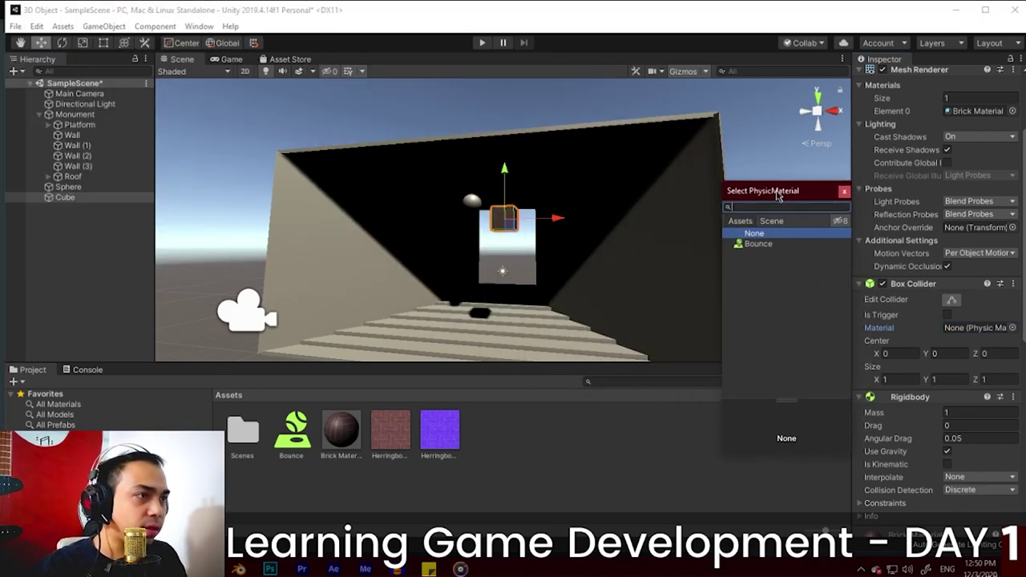
pyautogui.click(754, 245)
pyautogui.doubleClick(755, 244)
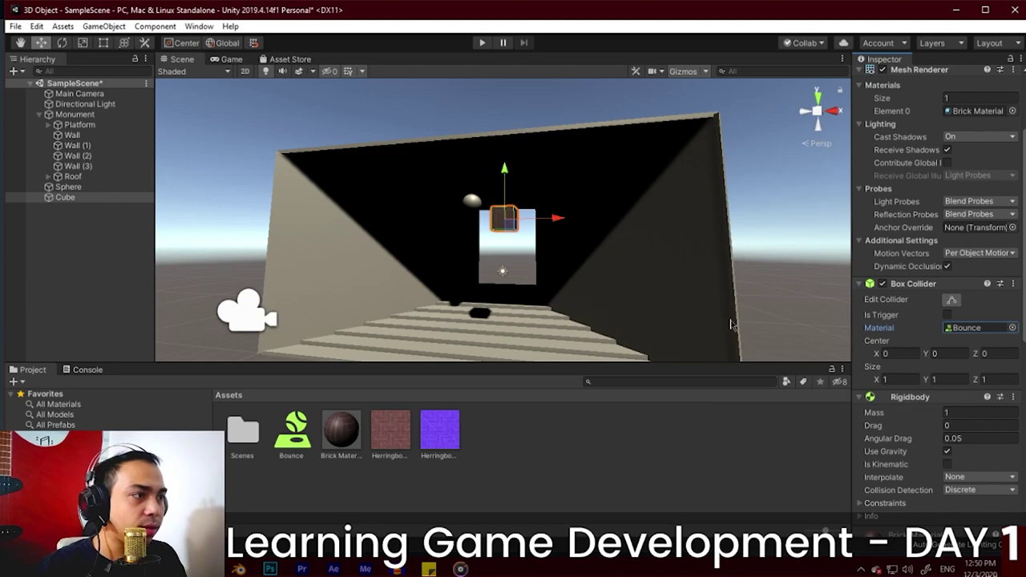
# Step: Open the Bounce physic material's Bounciness value for editing, deselect the asset and run the game to test the cube
pyautogui.click(290, 440)
pyautogui.click(951, 135)
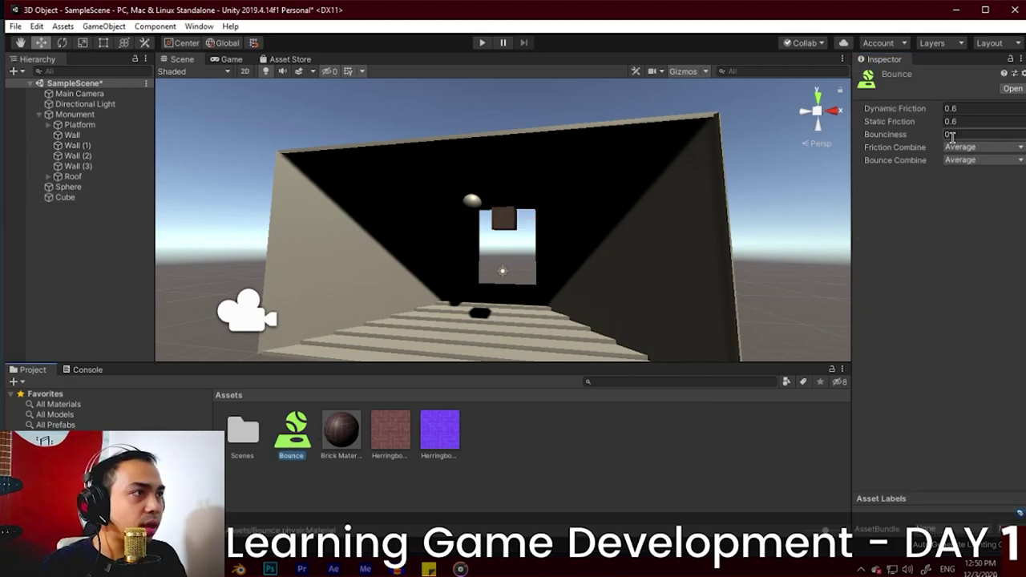
pyautogui.click(662, 433)
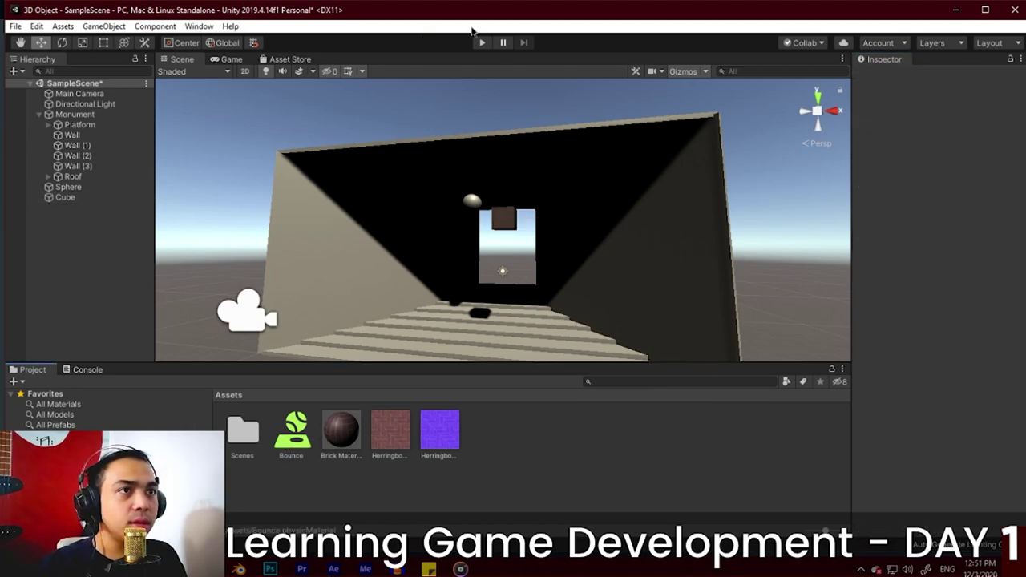
pyautogui.click(482, 43)
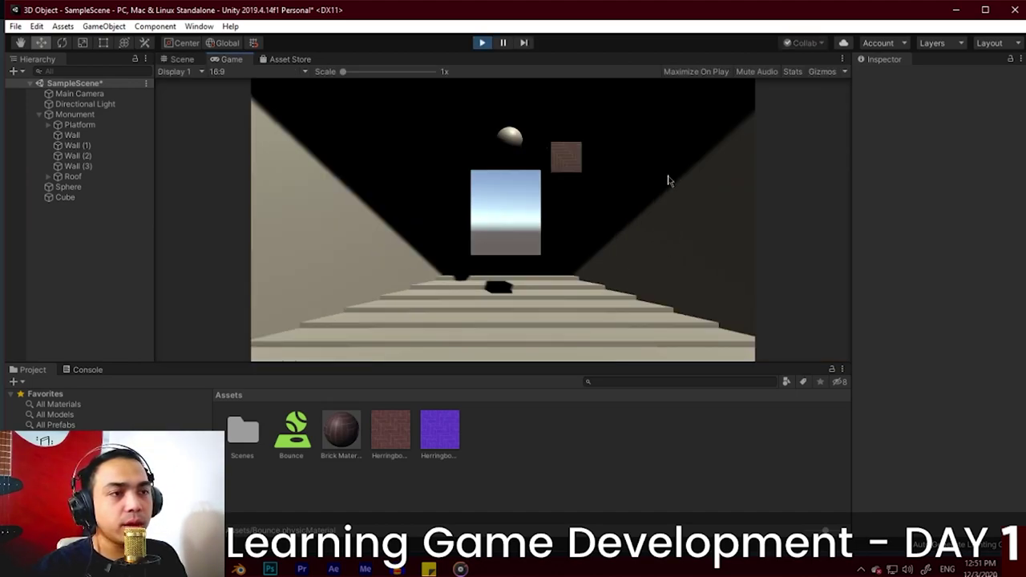
# Step: Read the browser tutorial's instructions on selecting and rotating the Directional Light, and stop the running game in Unity
pyautogui.hotkey('alt', 'Tab')
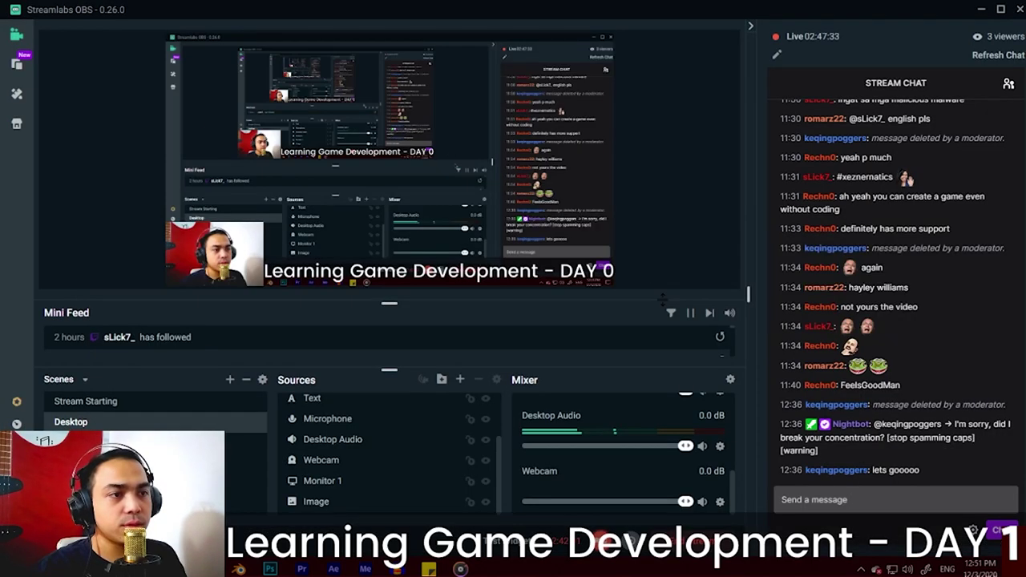
pyautogui.hotkey('alt', 'Tab')
pyautogui.scroll(-4, 693, 358)
pyautogui.scroll(2, 682, 339)
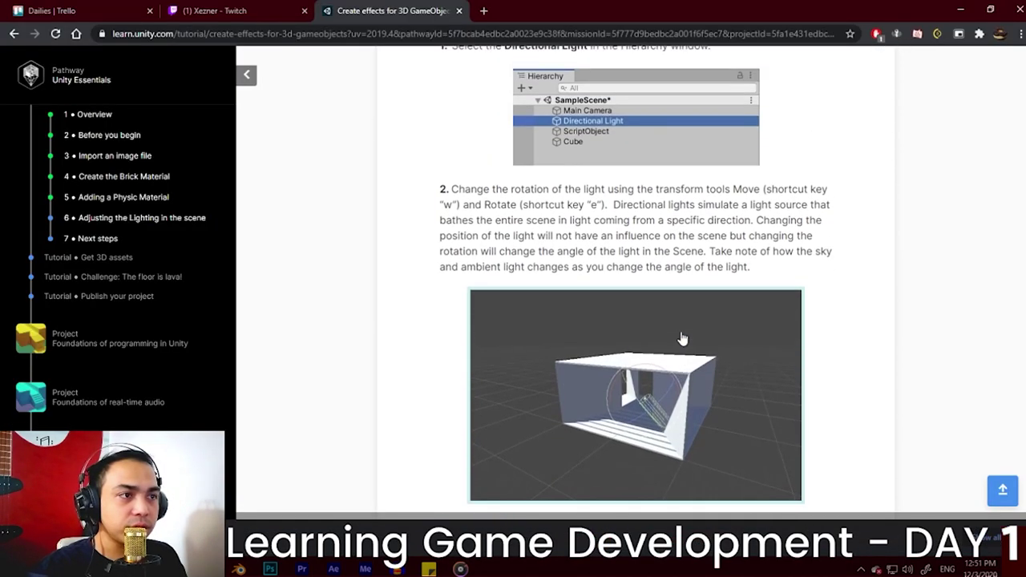
pyautogui.scroll(2, 671, 334)
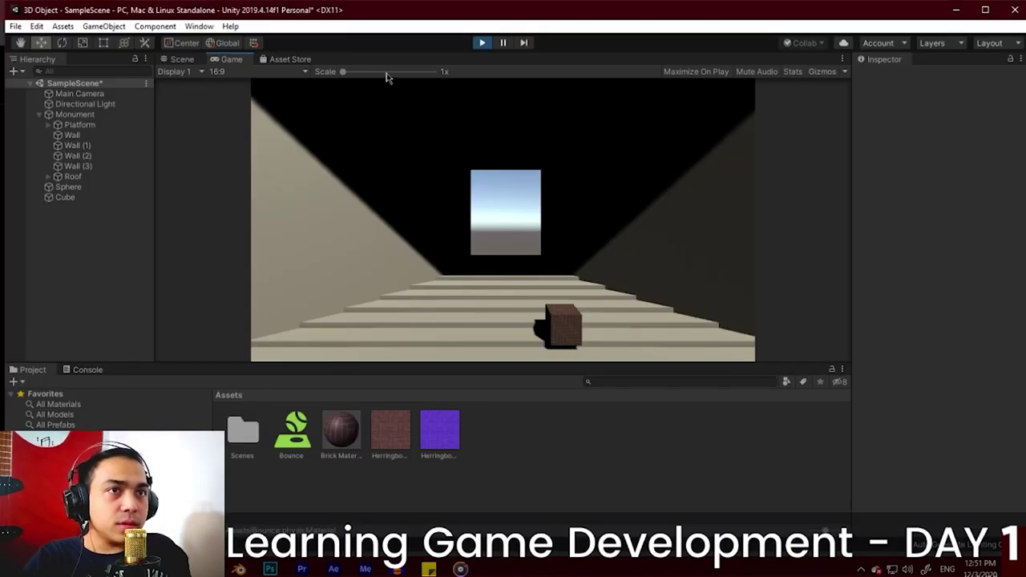
pyautogui.click(481, 43)
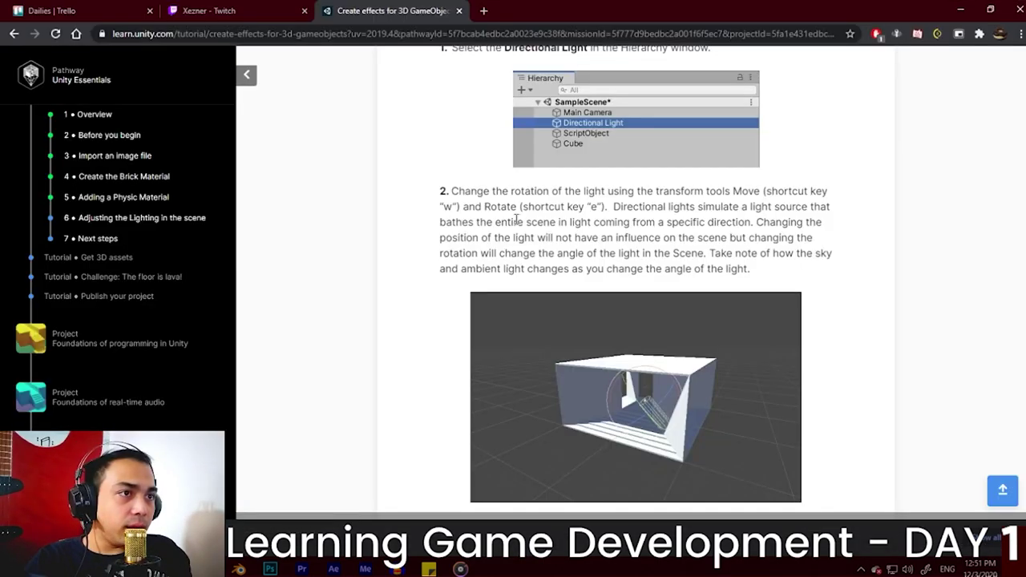
pyautogui.scroll(1, 517, 218)
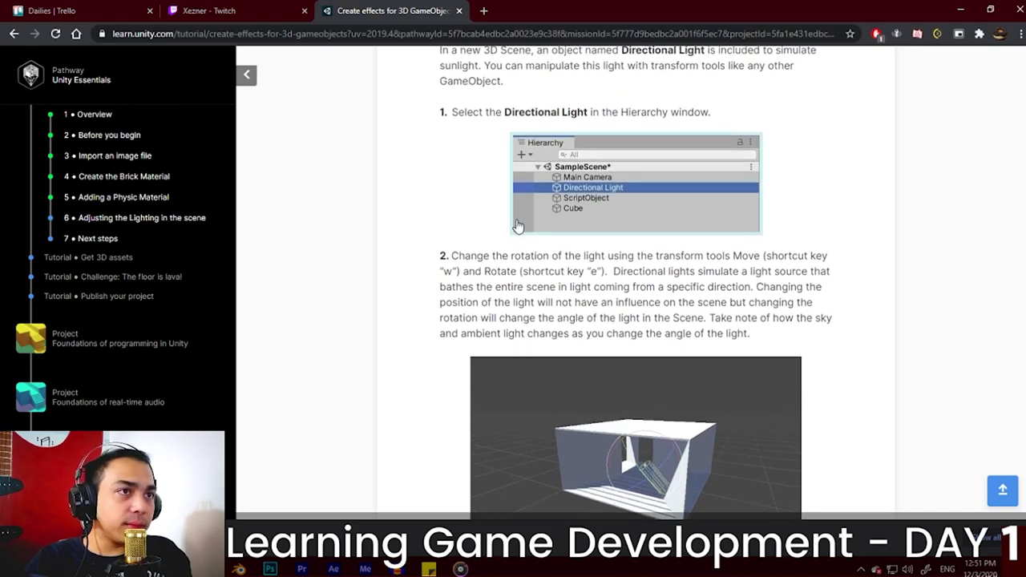
# Step: In Unity, select the Directional Light, move it to X -0.38 and rotate it to about 6.6, -18.9, 21.6
pyautogui.hotkey('alt', 'Tab')
pyautogui.click(61, 104)
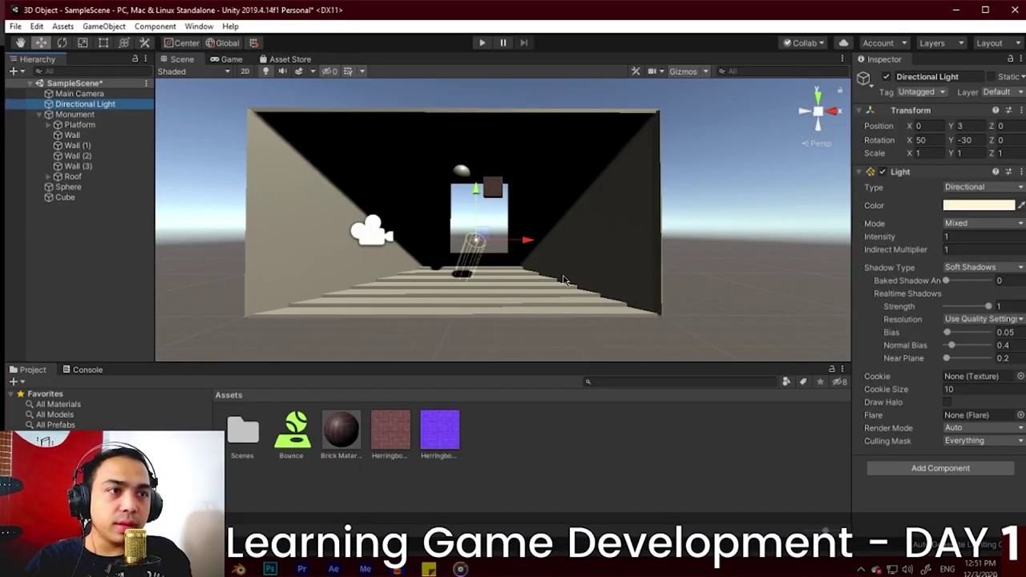
pyautogui.keyDown('alt'); pyautogui.moveTo(563, 280); pyautogui.dragTo(452, 288); pyautogui.keyUp('alt')
pyautogui.press('e')
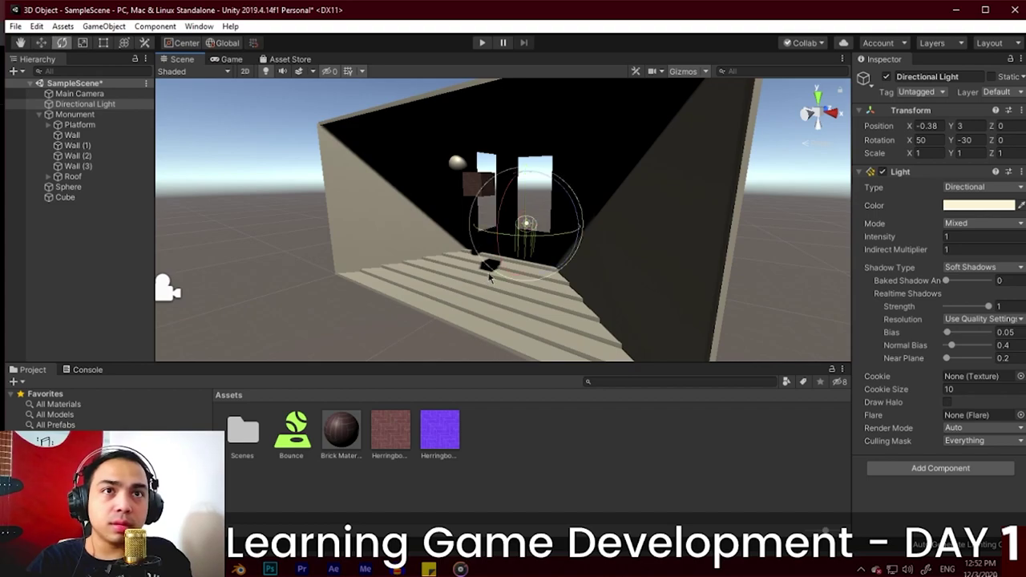
pyautogui.moveTo(504, 196); pyautogui.dragTo(581, 320)
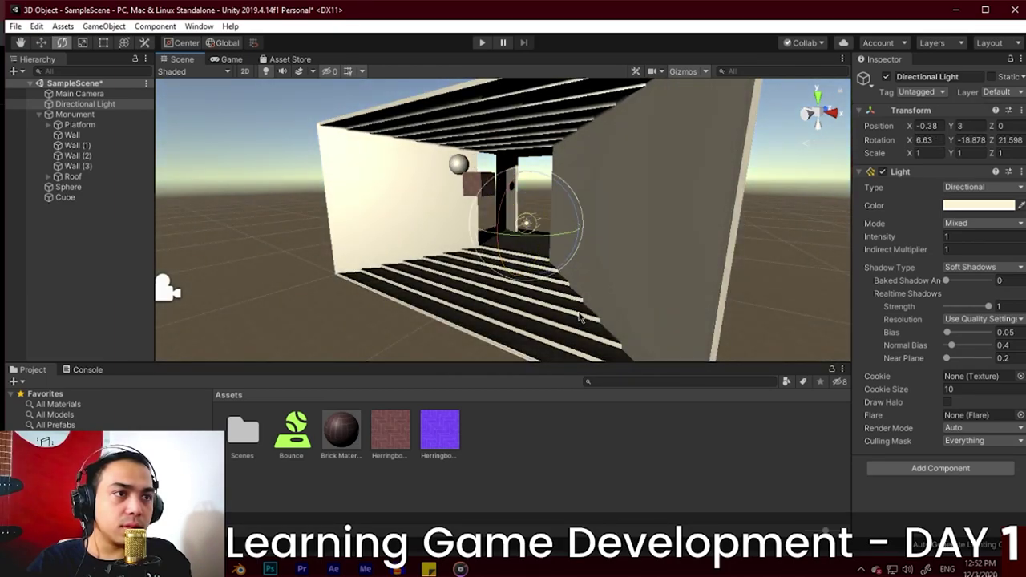
# Step: Run the game to view the scene under the rotated Directional Light
pyautogui.scroll(-1, 581, 318)
pyautogui.click(481, 45)
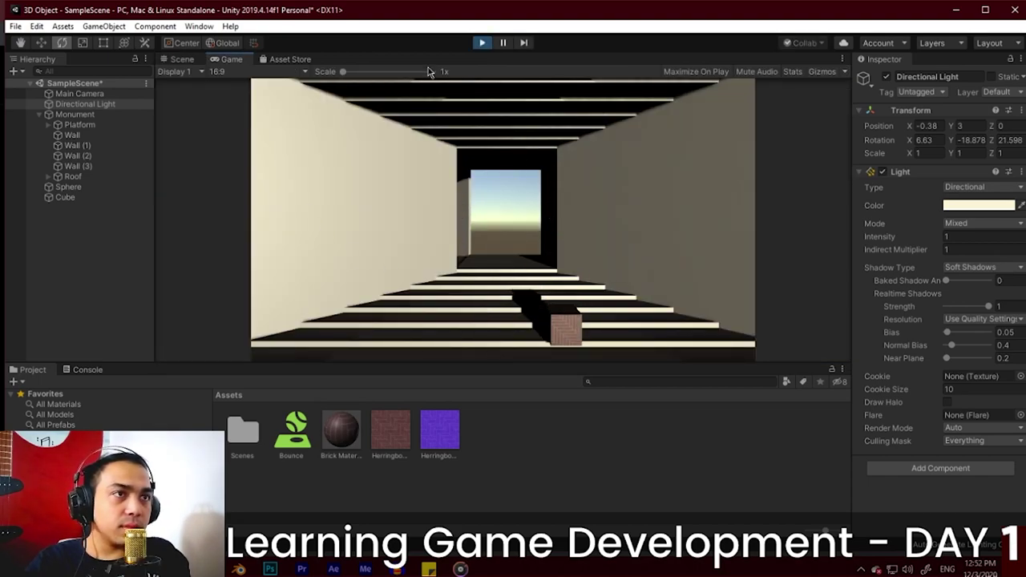
# Step: Stop the running game in the 3D Object project
pyautogui.click(482, 43)
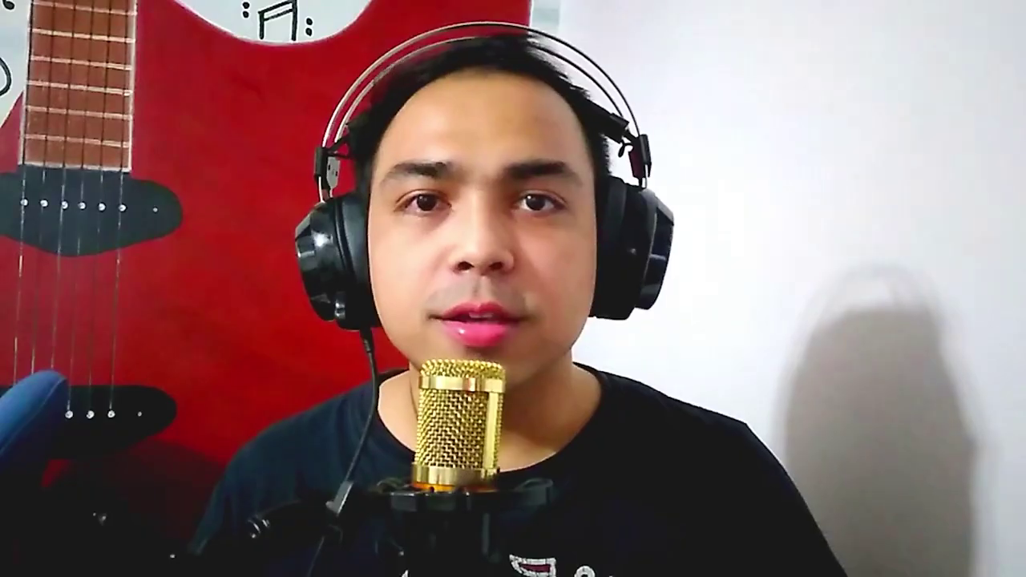
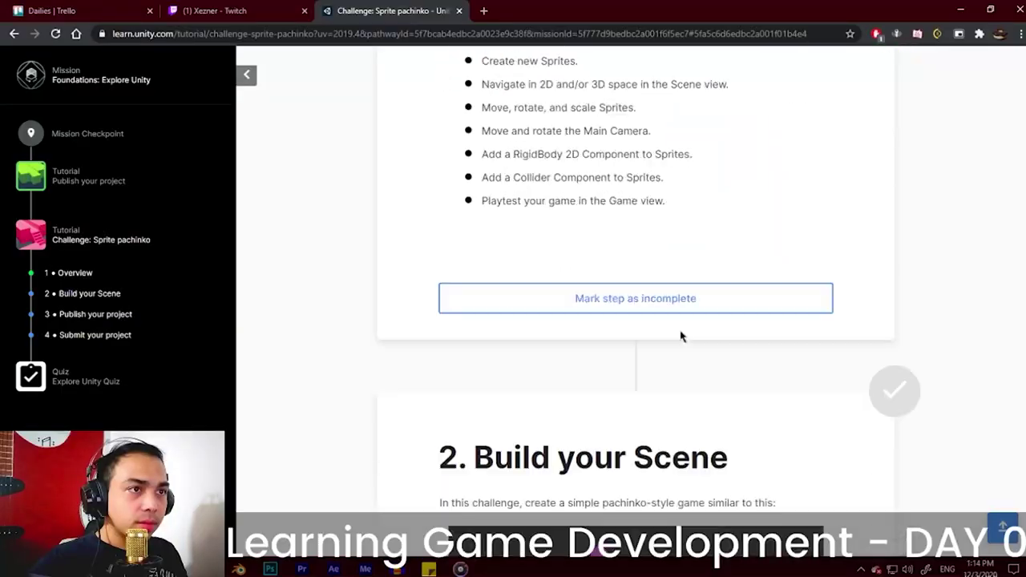
# Step: In Unity Hub, create a new project from the 2D template with the name Pachinko Project
pyautogui.scroll(-5, 545, 337)
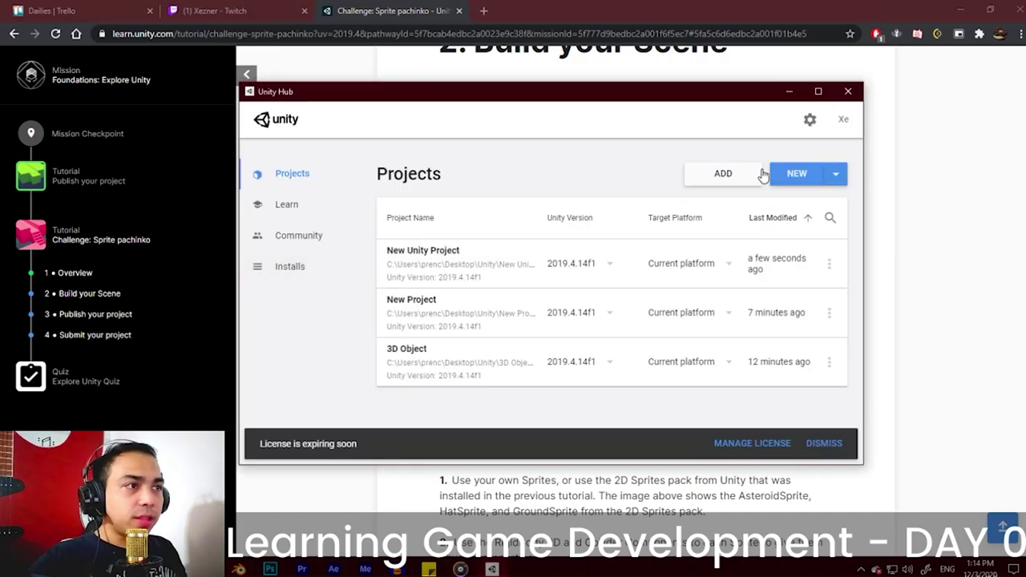
pyautogui.click(789, 175)
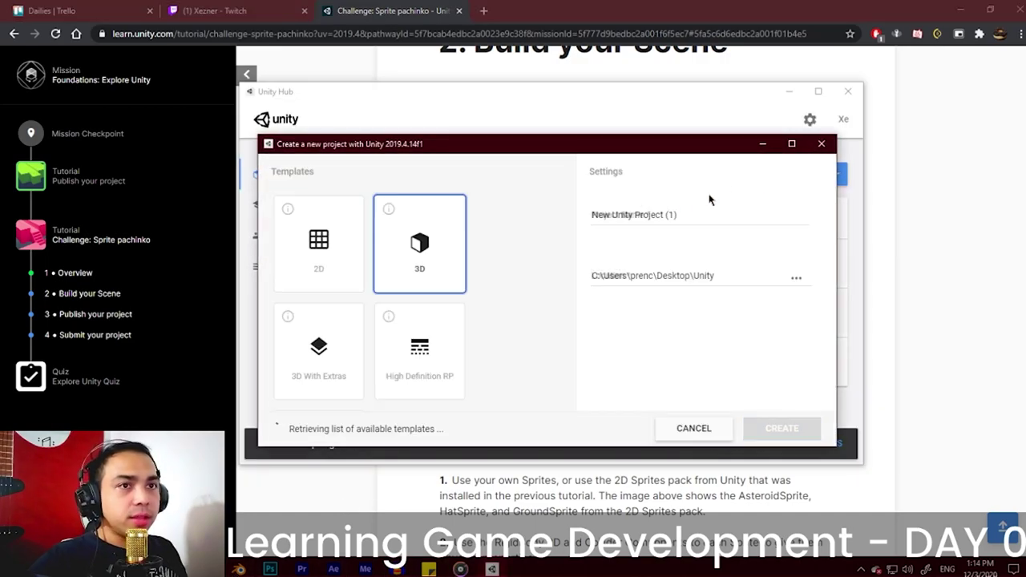
pyautogui.click(317, 267)
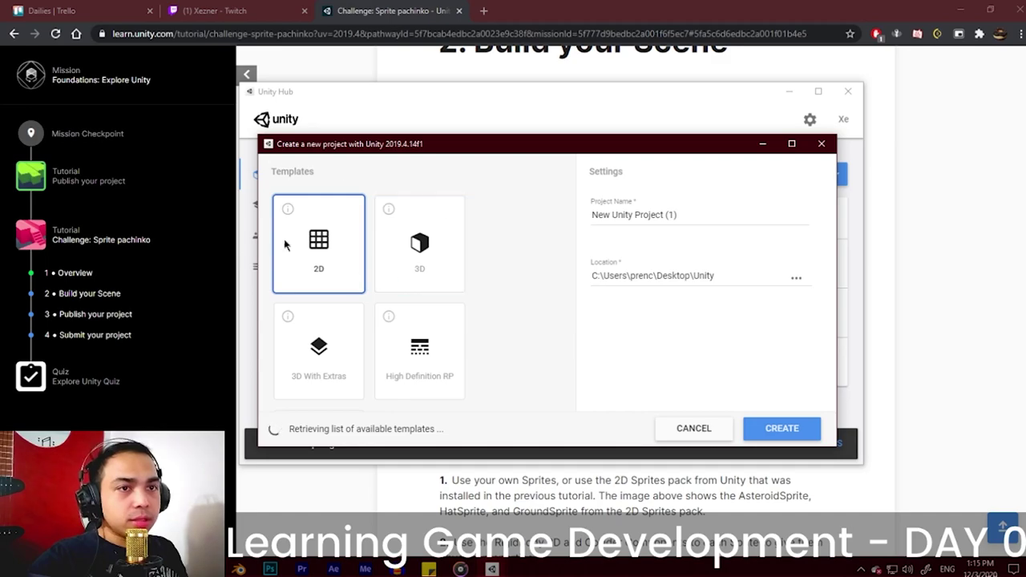
pyautogui.click(710, 214)
pyautogui.hotkey('ctrl', 'a')
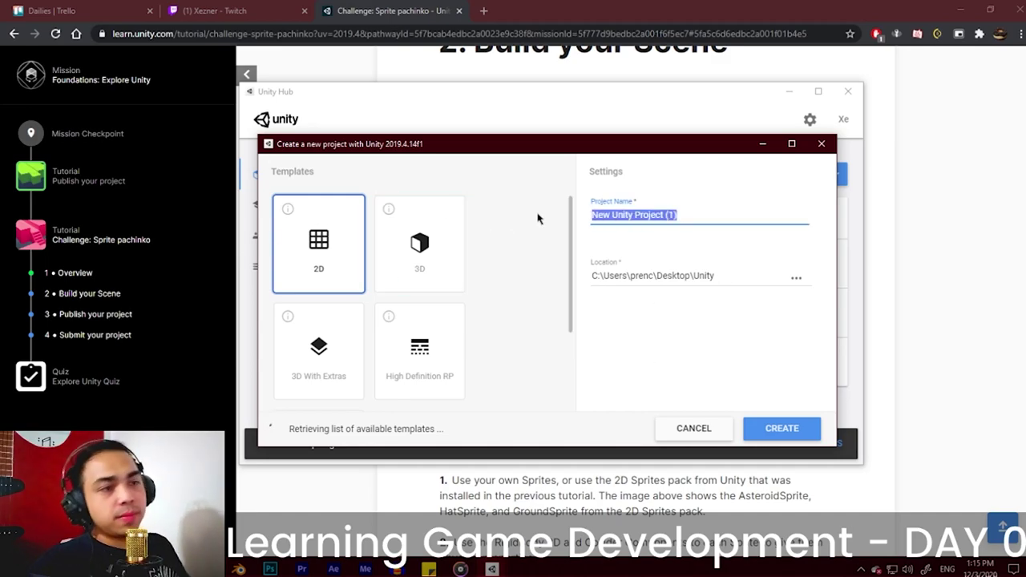
pyautogui.write('Pachinko Project')
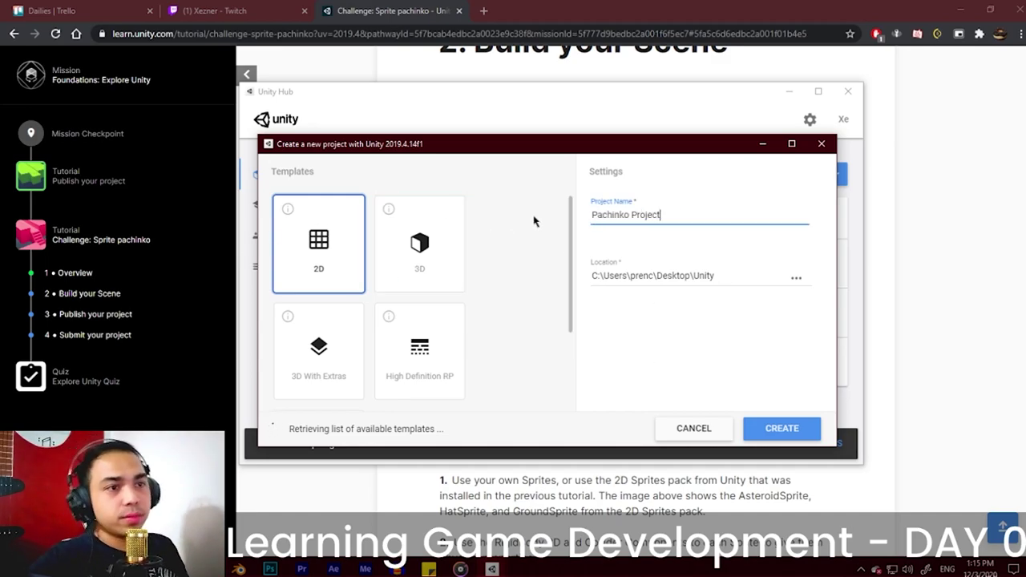
pyautogui.click(781, 428)
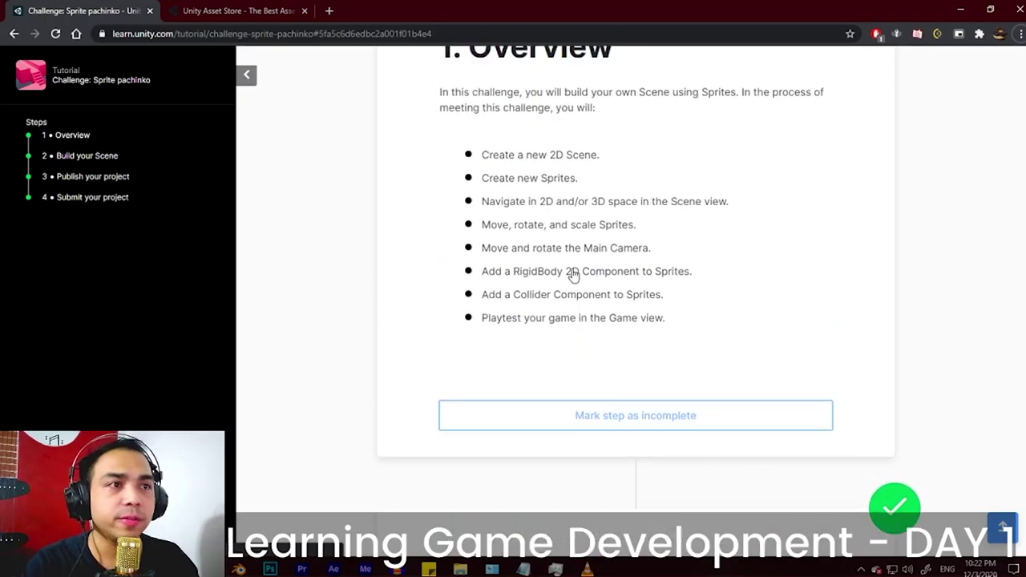
# Step: Read the Sprite pachinko challenge's summary and overview in the browser, down to the Build your Scene section
pyautogui.scroll(10, 572, 270)
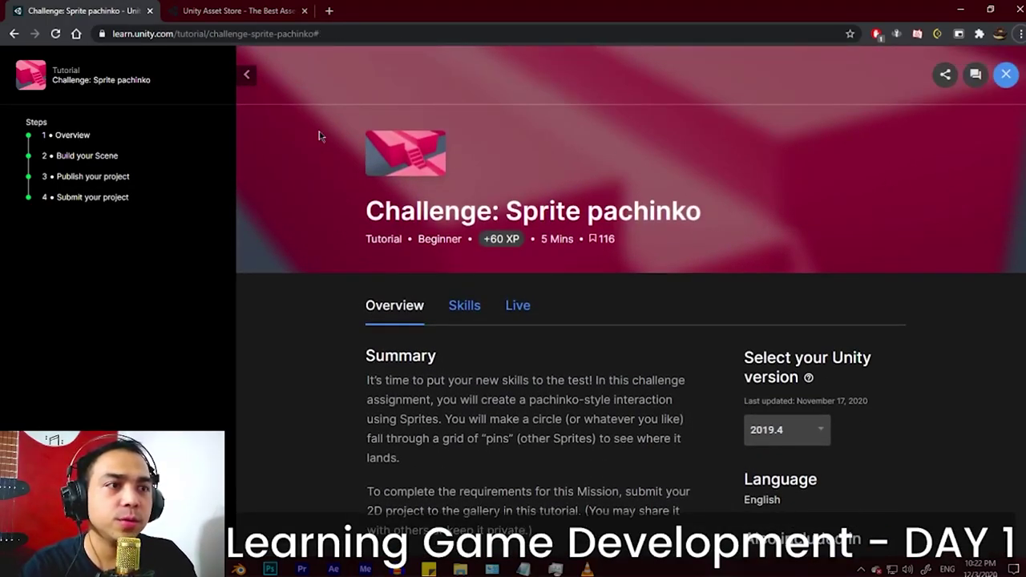
pyautogui.moveTo(513, 210); pyautogui.dragTo(701, 212)
pyautogui.click(671, 304)
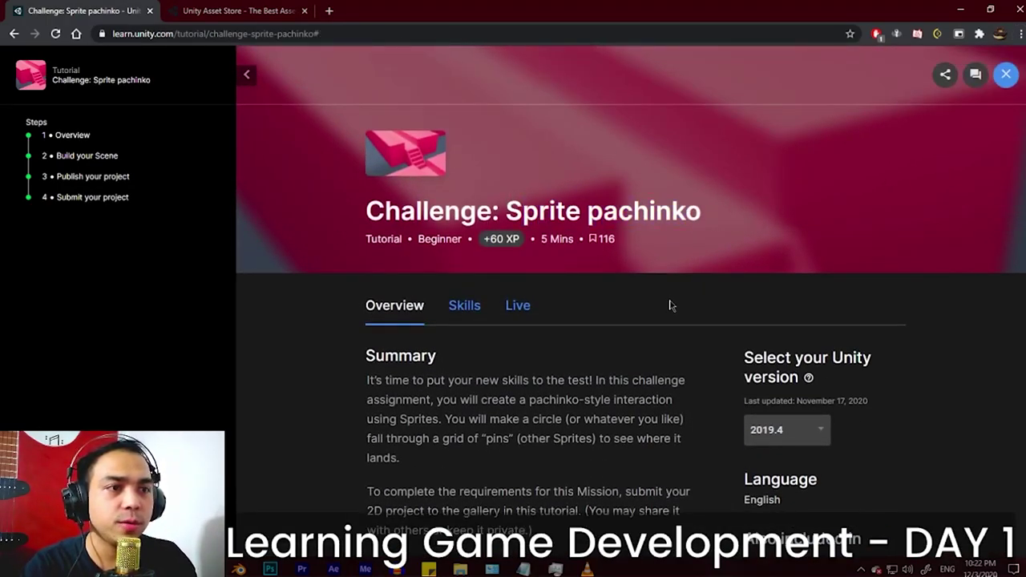
pyautogui.scroll(-15, 670, 308)
pyautogui.scroll(-3, 672, 318)
pyautogui.scroll(2, 566, 212)
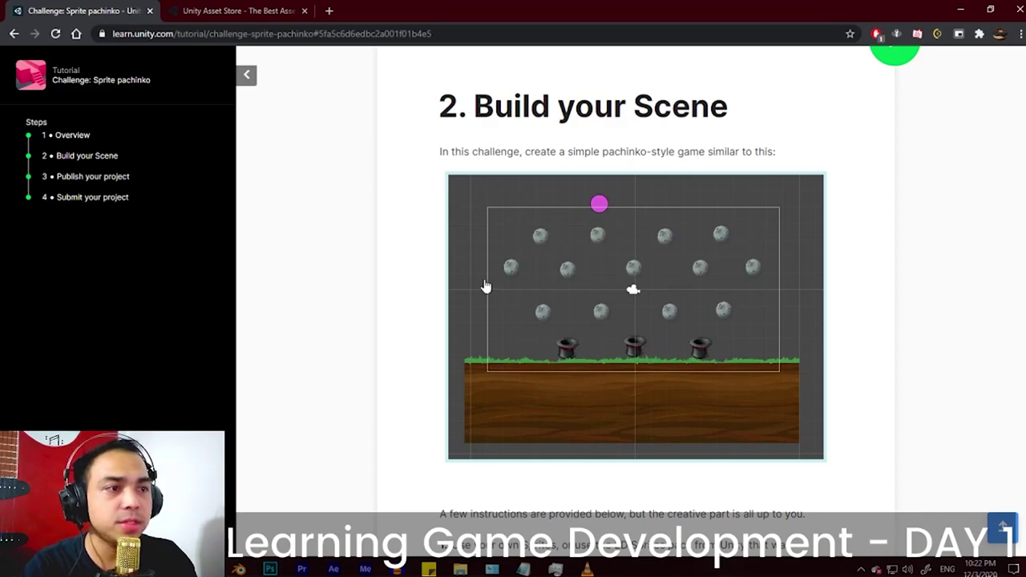
# Step: Examine the example pachinko scene and read the instructions on the 2D Sprites pack, components and layer order
pyautogui.scroll(-2, 669, 284)
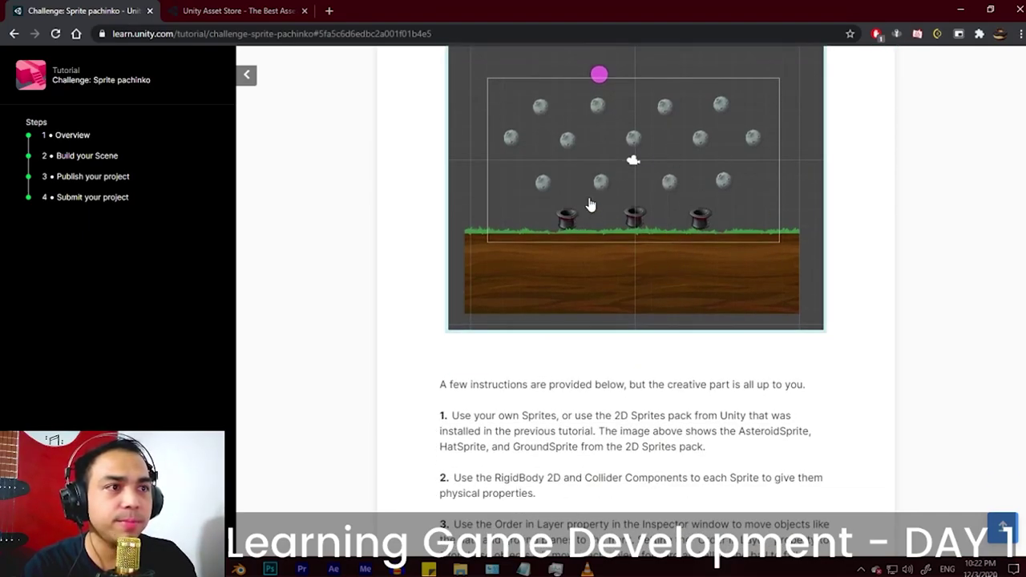
pyautogui.scroll(3, 698, 252)
pyautogui.scroll(-3, 634, 272)
pyautogui.scroll(3, 657, 348)
pyautogui.scroll(-4, 715, 245)
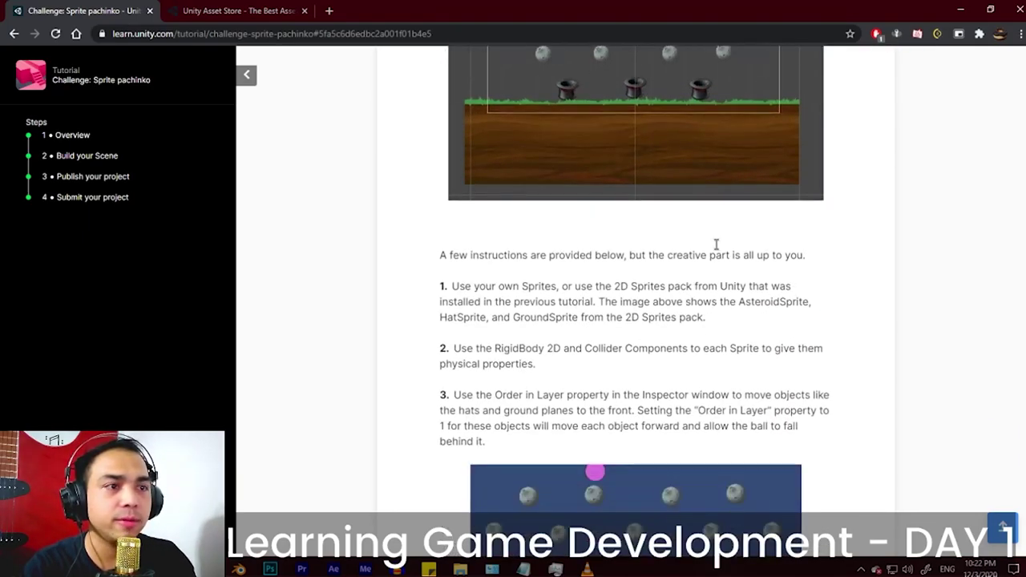
pyautogui.scroll(-3, 715, 245)
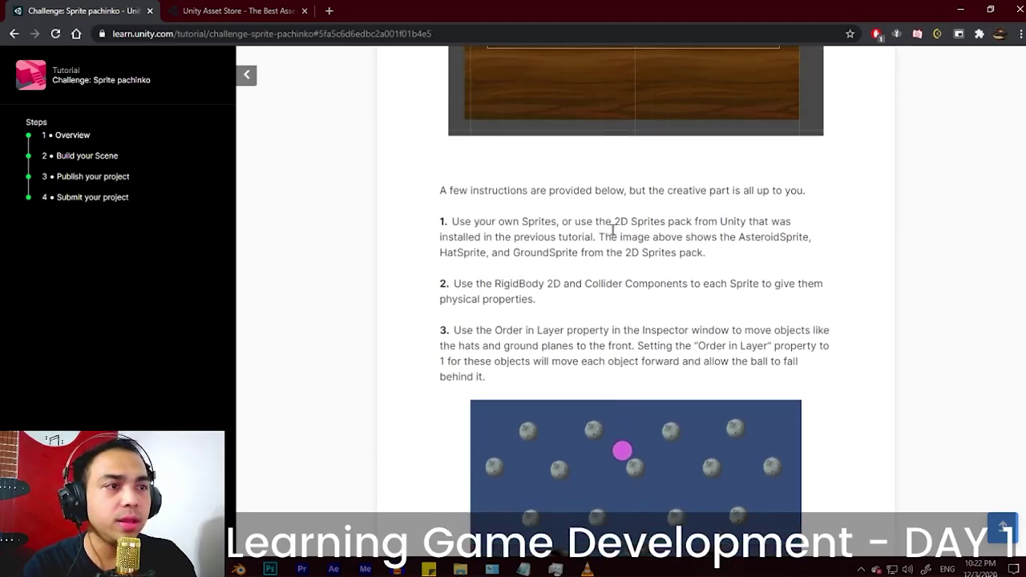
pyautogui.moveTo(614, 222); pyautogui.dragTo(693, 222)
# Step: In the Unity Asset Store, list the 2D assets and filter them to free assets only
pyautogui.click(295, 10)
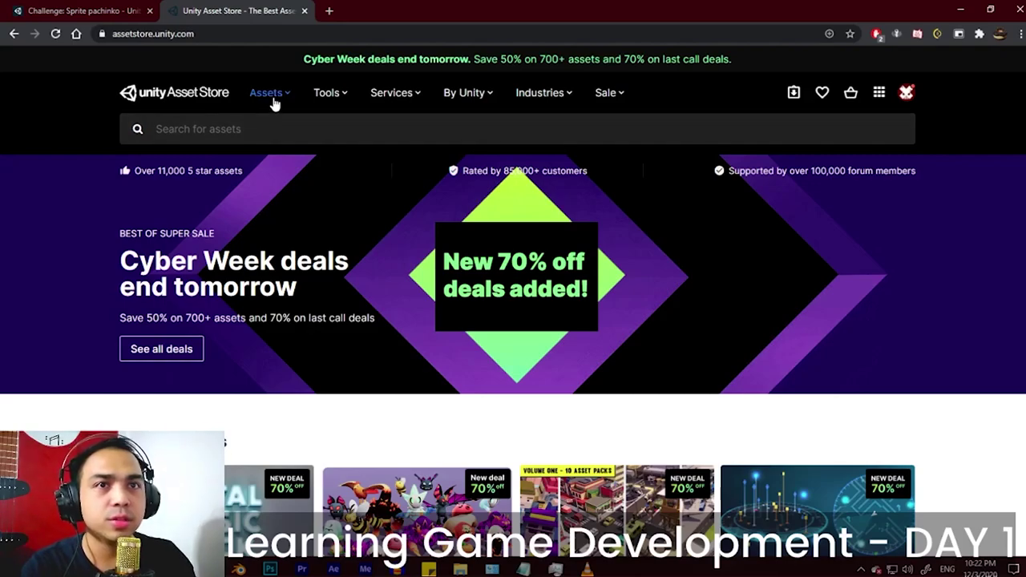
pyautogui.moveTo(269, 93)
pyautogui.click(278, 154)
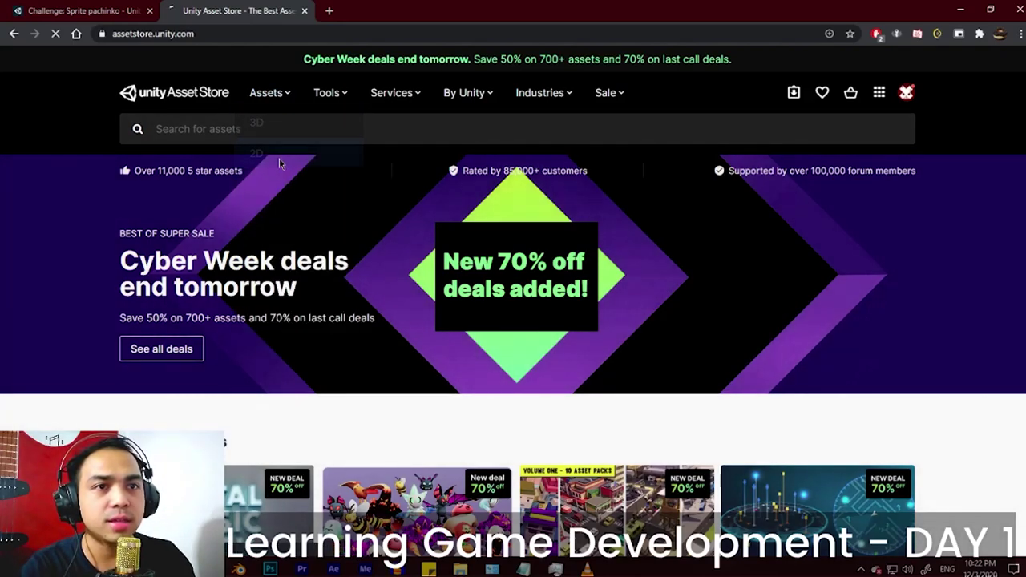
pyautogui.scroll(-4, 901, 394)
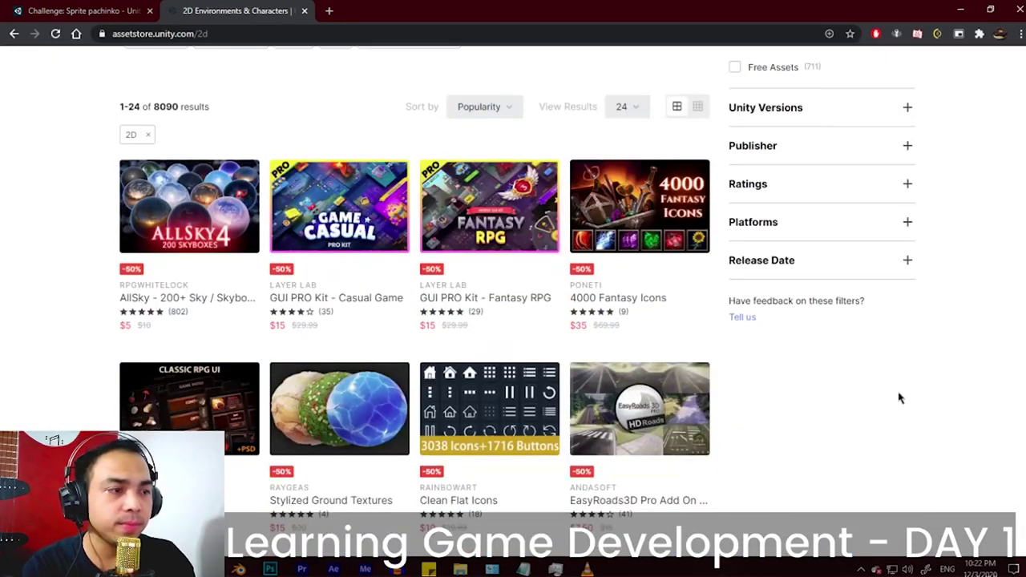
pyautogui.scroll(2, 762, 265)
pyautogui.click(766, 198)
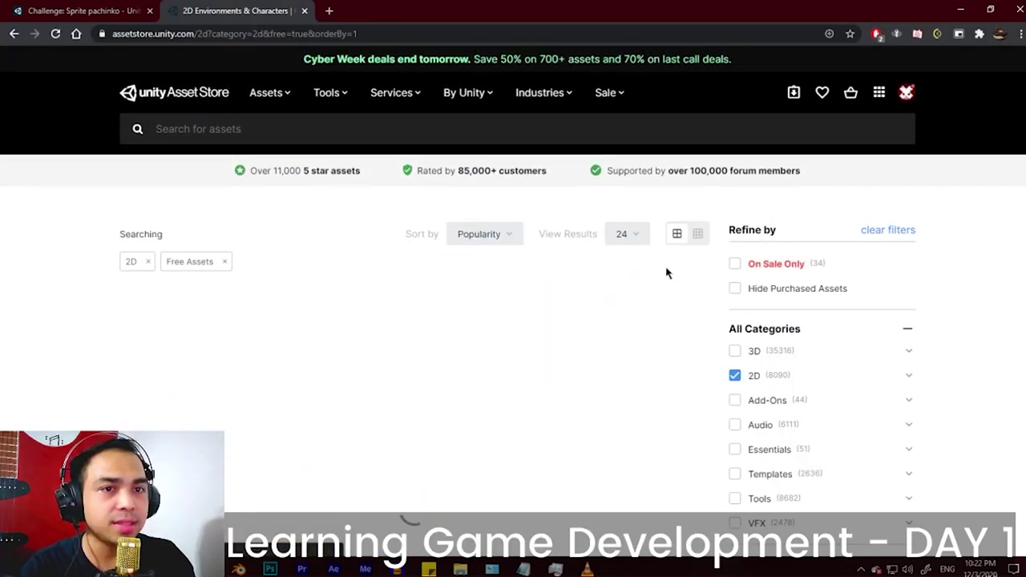
# Step: Browse the free 2D assets for sprite packs suitable for the pachinko scene
pyautogui.scroll(-9, 395, 327)
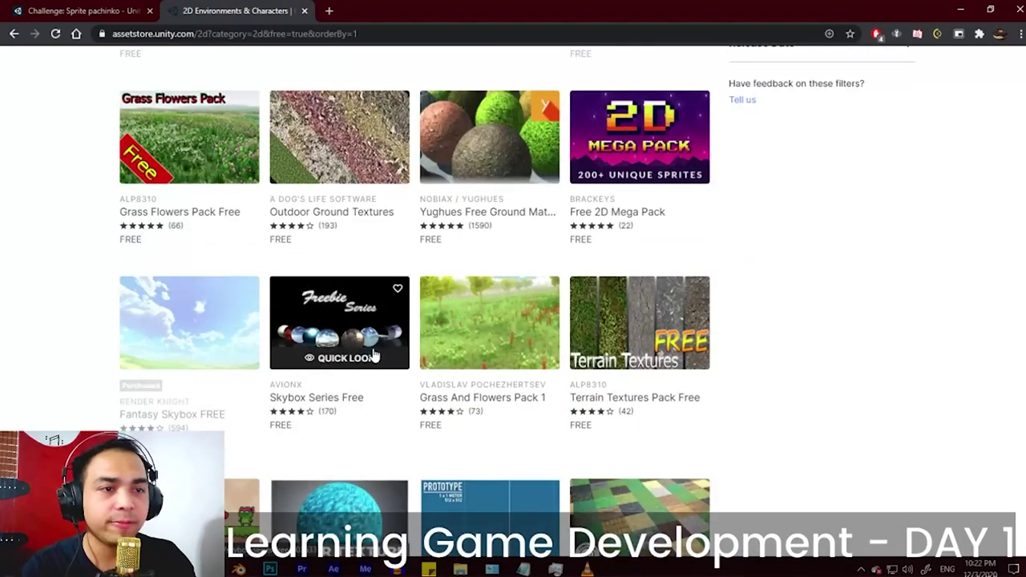
pyautogui.scroll(5, 395, 327)
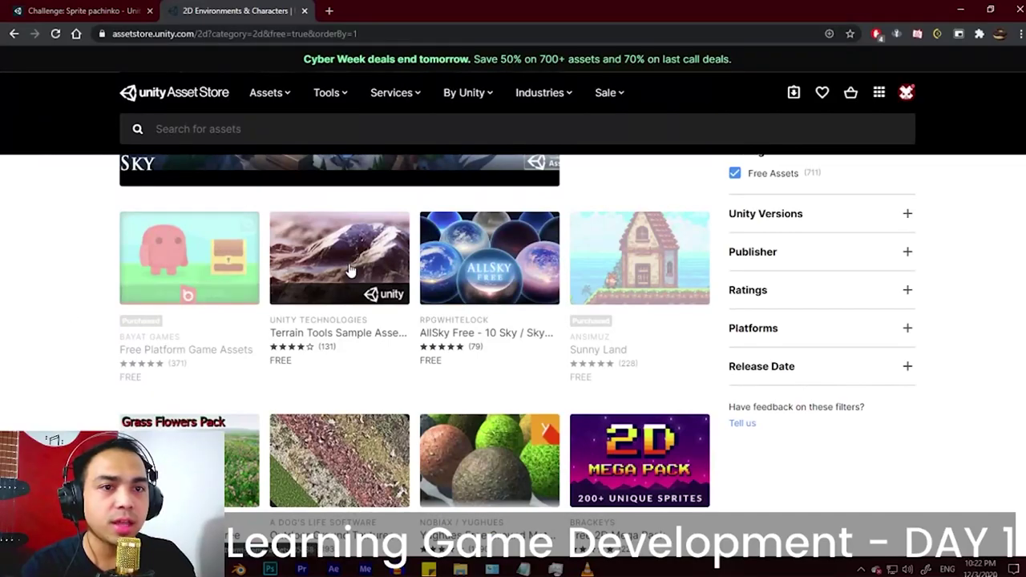
pyautogui.scroll(-2, 378, 371)
pyautogui.scroll(3, 109, 201)
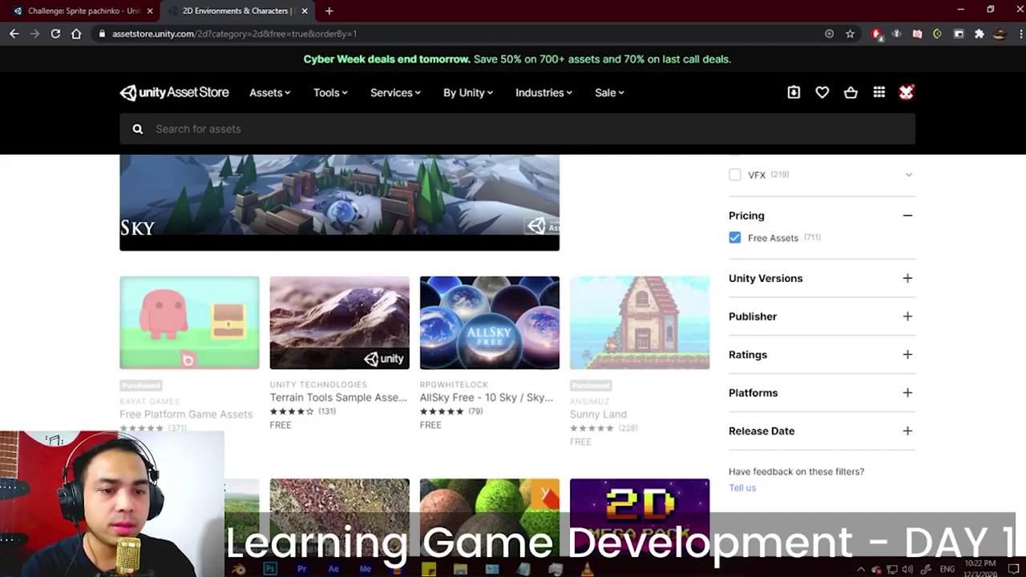
# Step: Switch to the Pachinko Project in the Unity editor
pyautogui.hotkey('alt', 'Tab')
pyautogui.scroll(2, 425, 184)
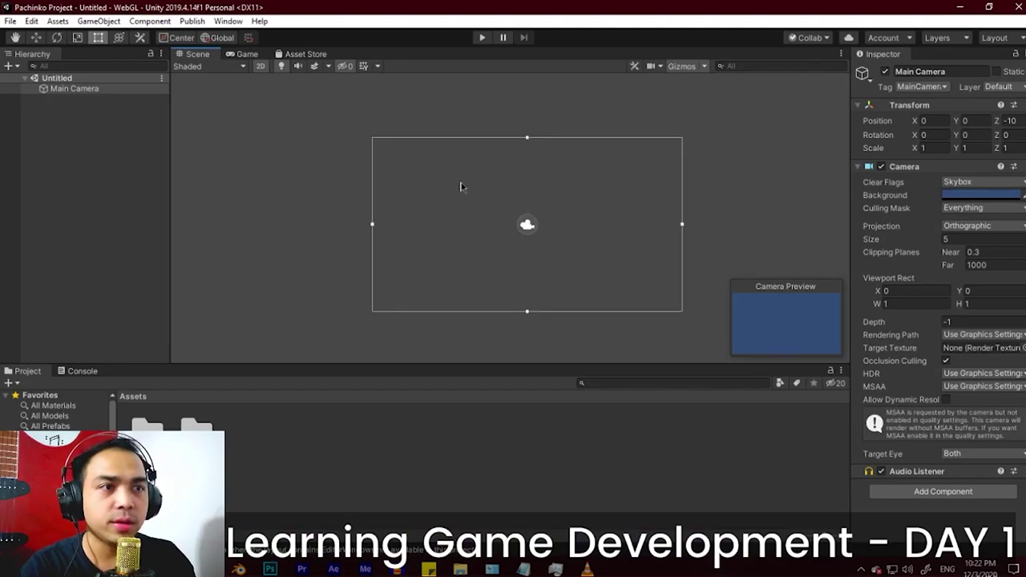
pyautogui.click(228, 21)
pyautogui.click(260, 105)
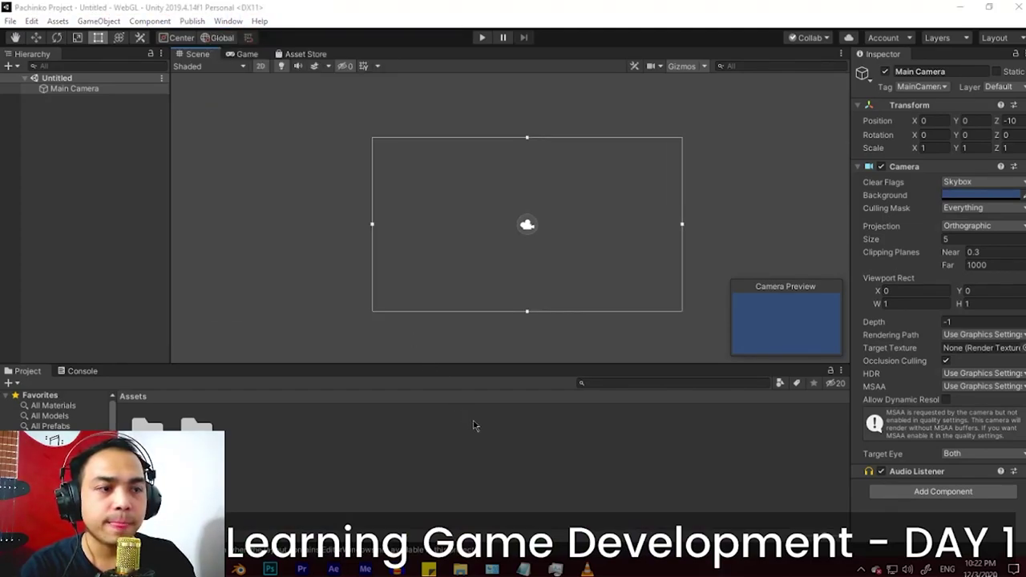
pyautogui.hotkey('alt', 'Tab')
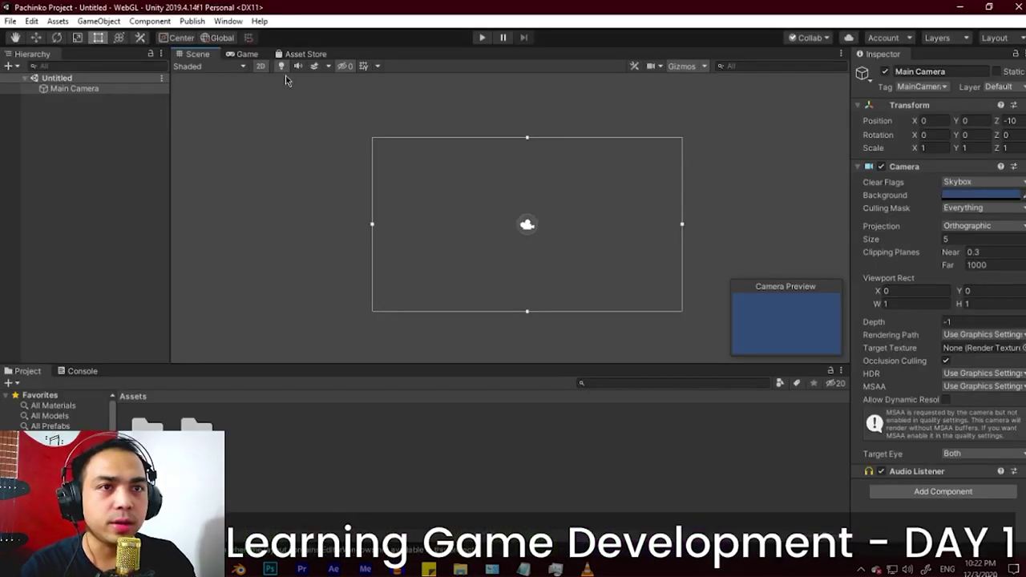
# Step: Open the Package Manager and show the packages under My Assets
pyautogui.click(227, 21)
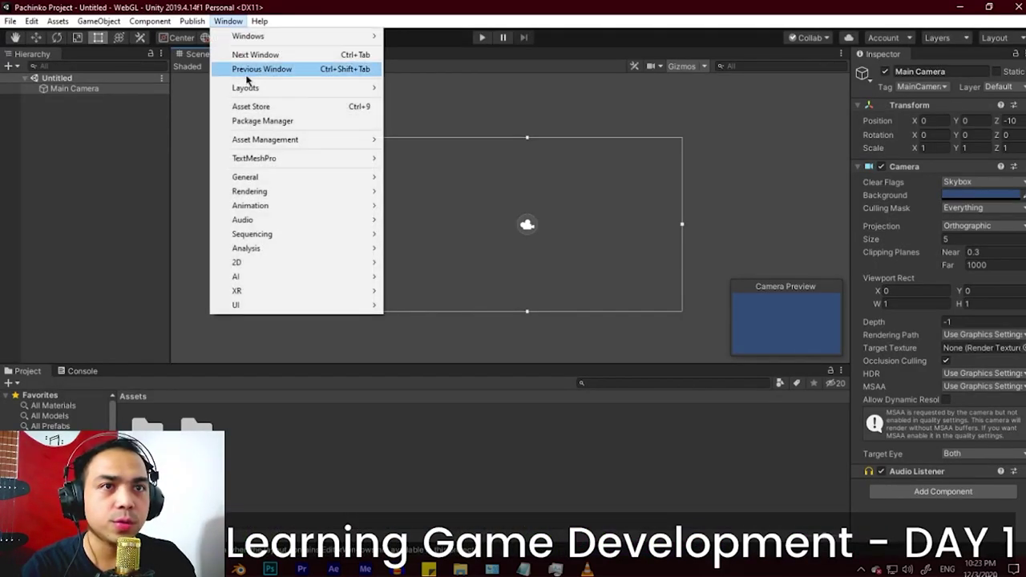
pyautogui.click(260, 121)
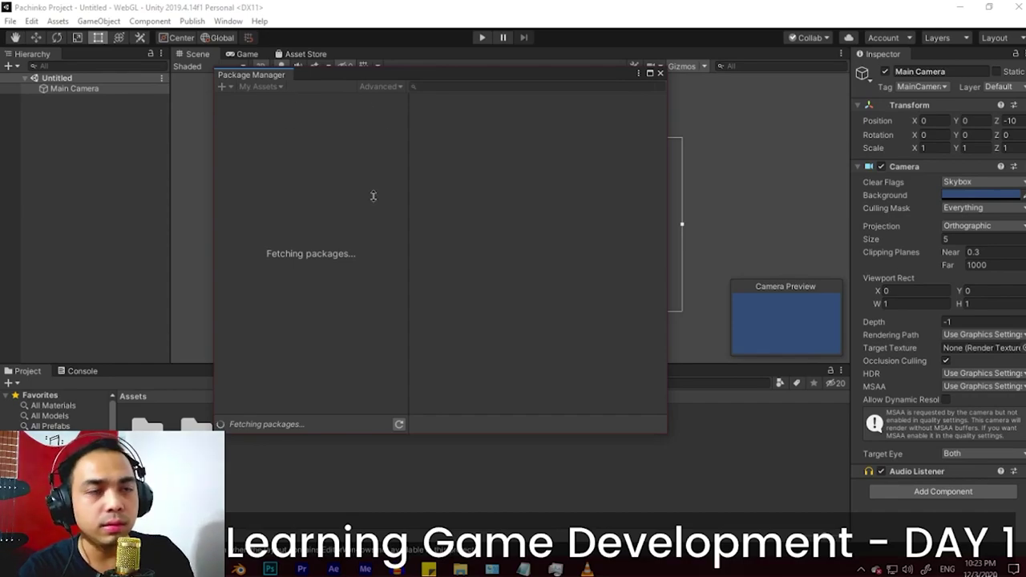
pyautogui.click(279, 86)
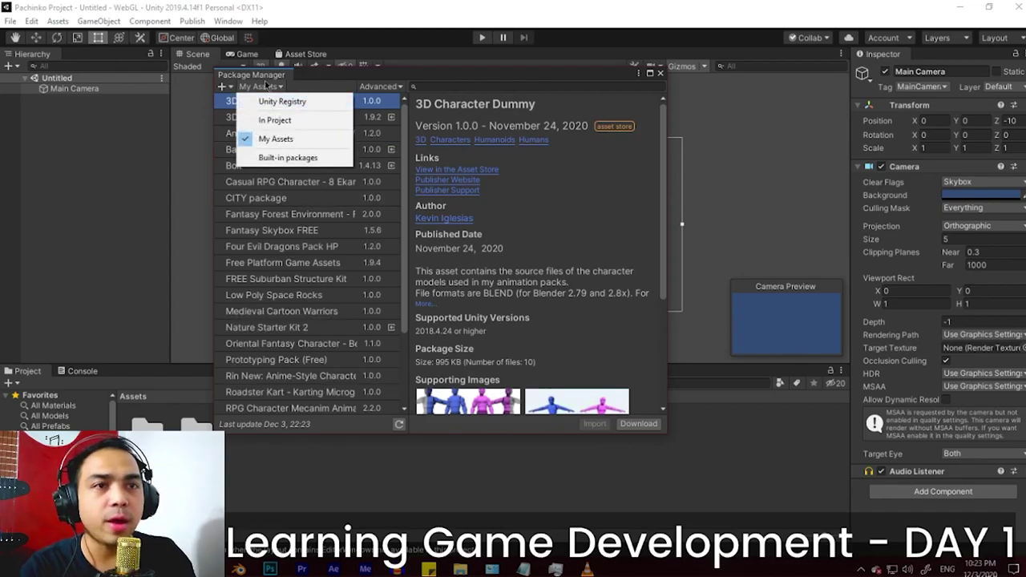
pyautogui.click(276, 139)
# Step: Look through the owned packages, view the Sunny Land package's details and supporting images, and close the Package Manager
pyautogui.scroll(-3, 298, 272)
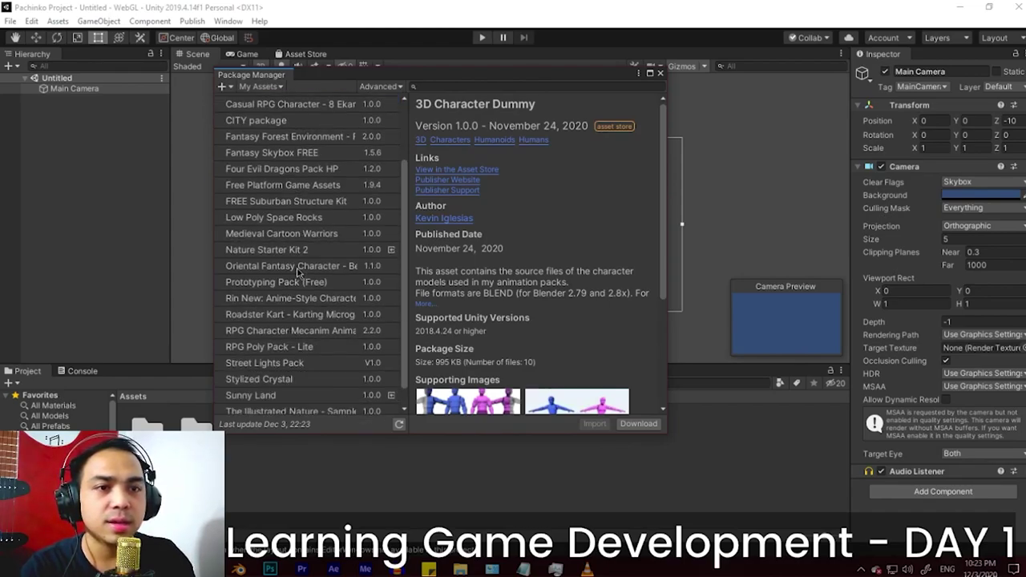
pyautogui.scroll(-1, 298, 272)
pyautogui.scroll(3, 371, 177)
pyautogui.scroll(-3, 304, 240)
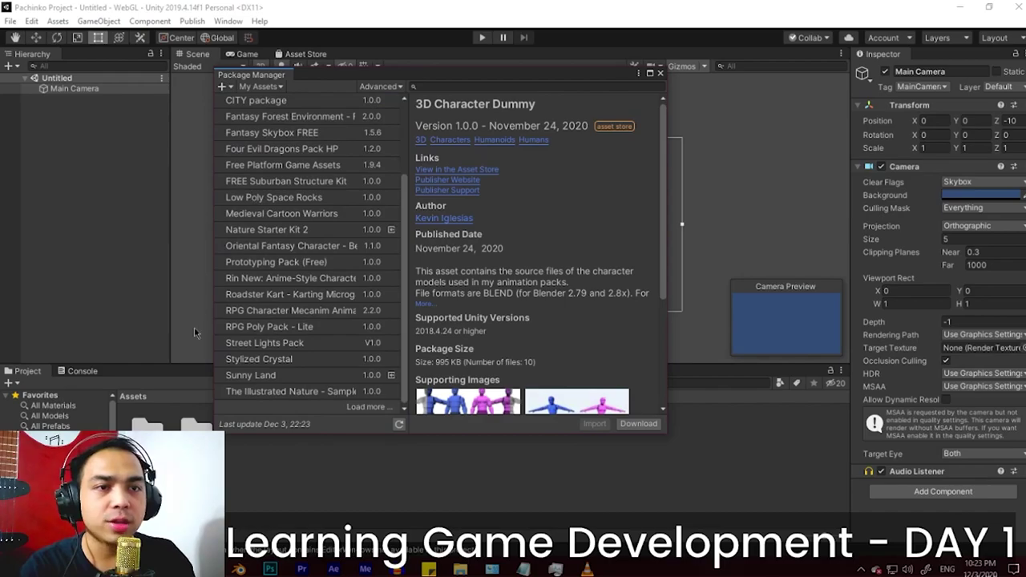
pyautogui.click(268, 376)
pyautogui.scroll(-3, 521, 295)
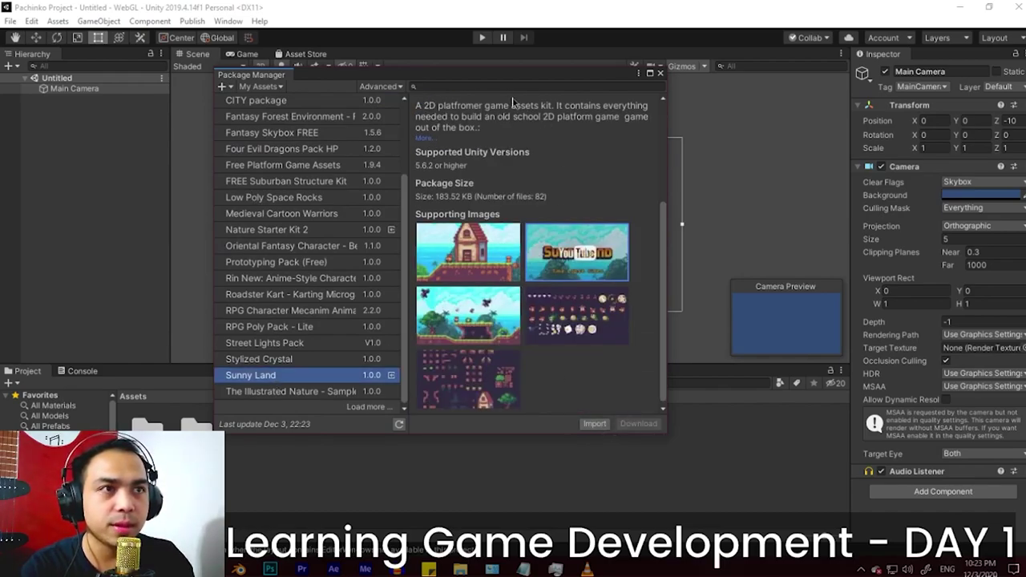
pyautogui.moveTo(508, 75); pyautogui.dragTo(572, 76)
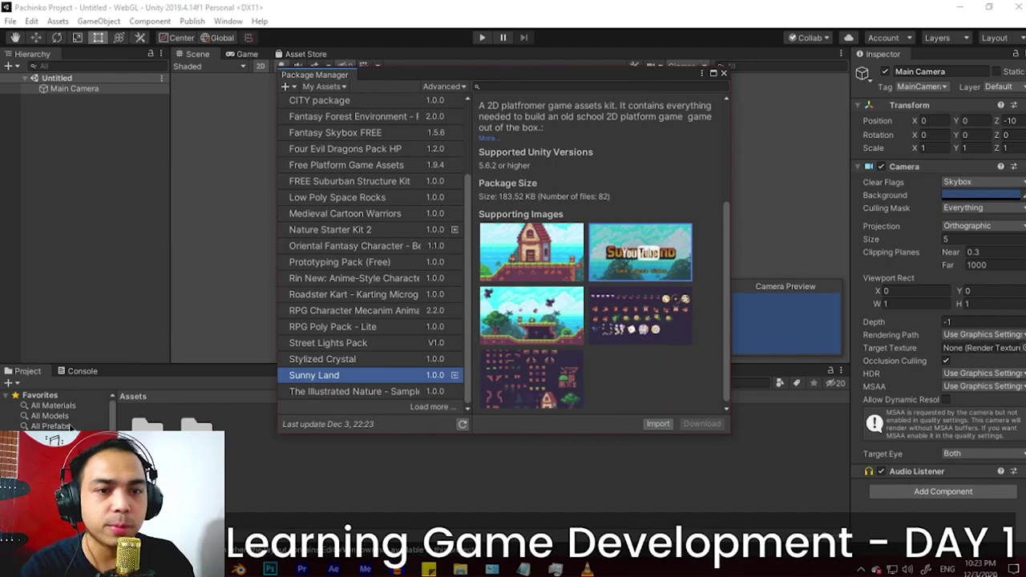
pyautogui.click(722, 73)
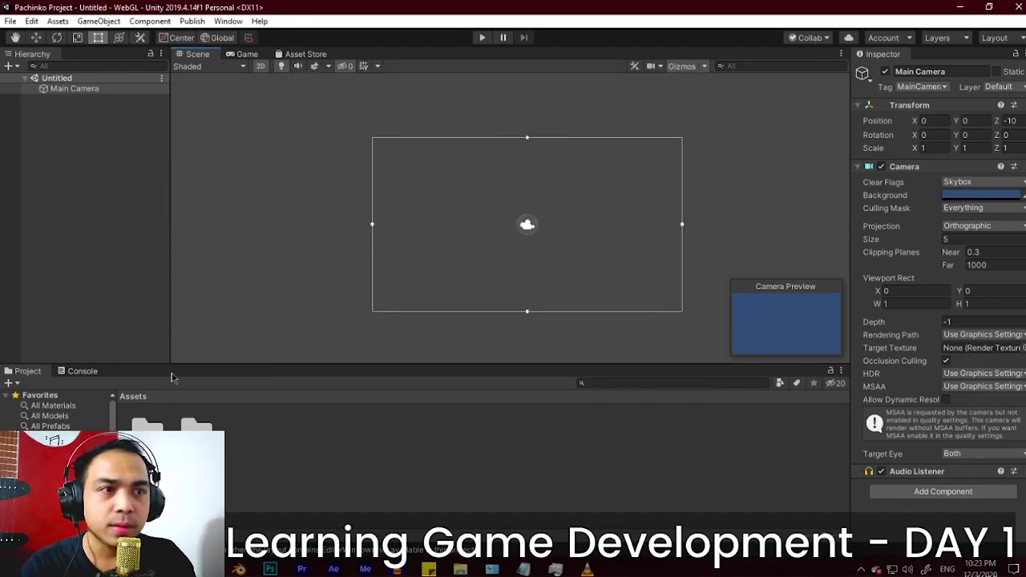
# Step: Add a 2D Tilemap object to the scene and expand its parent Grid in the hierarchy
pyautogui.scroll(3, 485, 210)
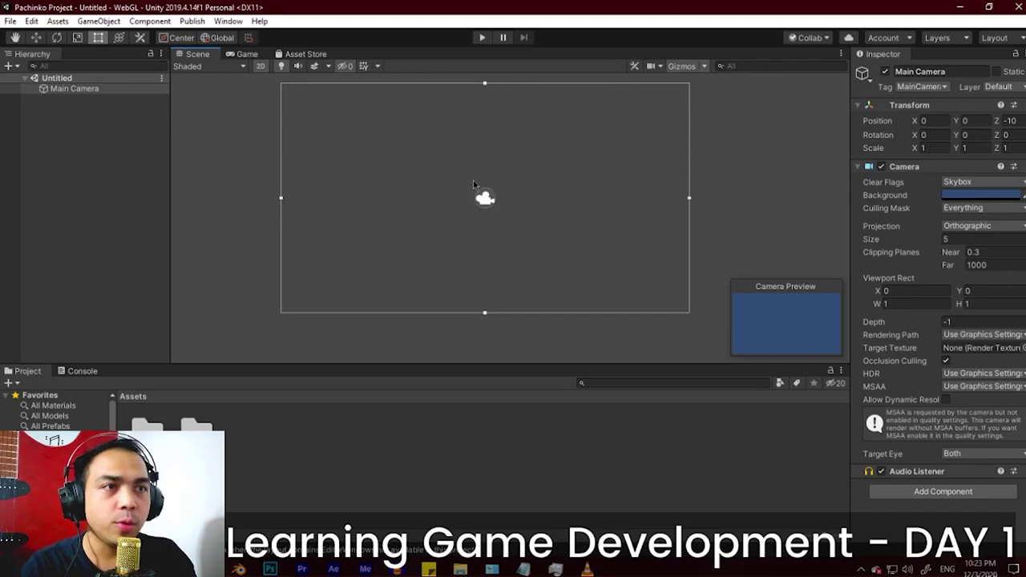
pyautogui.scroll(1, 473, 182)
pyautogui.moveTo(473, 182); pyautogui.dragTo(460, 205, button='middle')
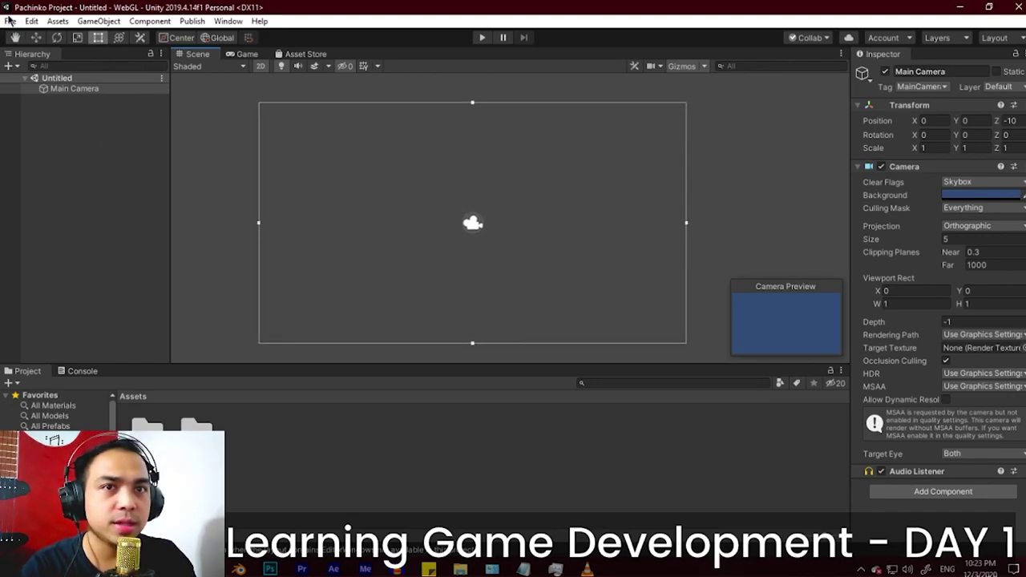
pyautogui.rightClick(72, 91)
pyautogui.moveTo(118, 249)
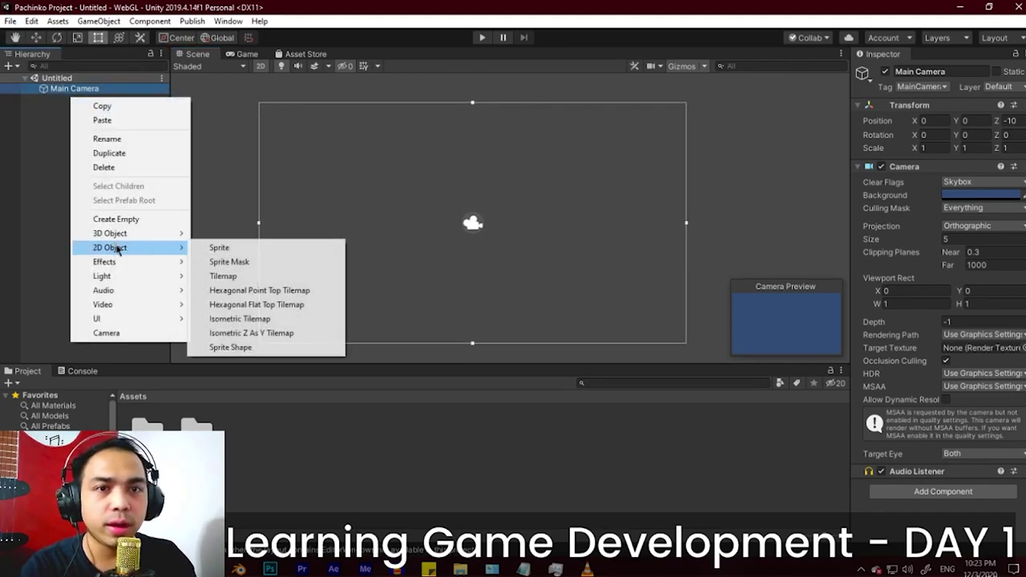
pyautogui.click(218, 275)
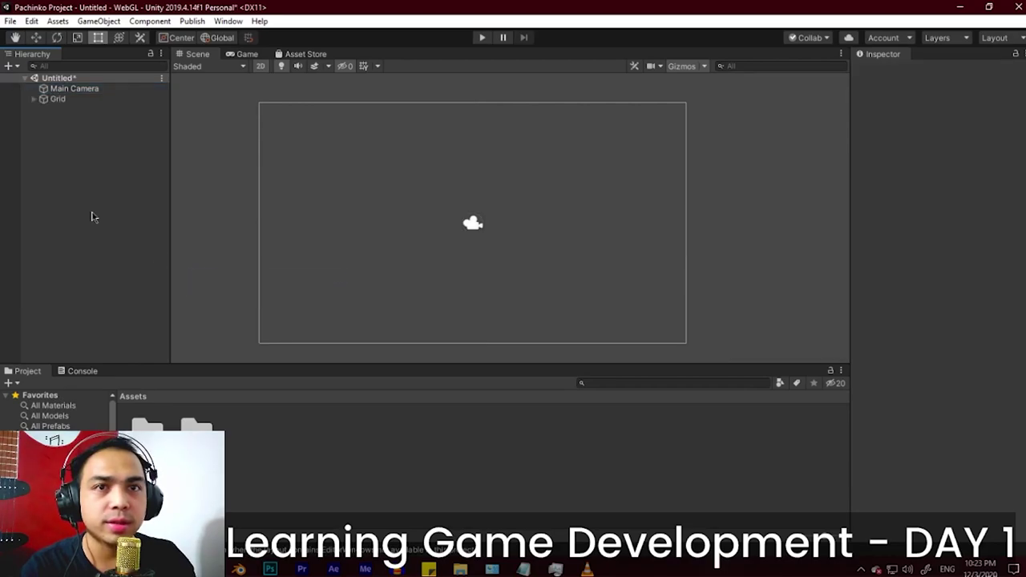
pyautogui.click(34, 99)
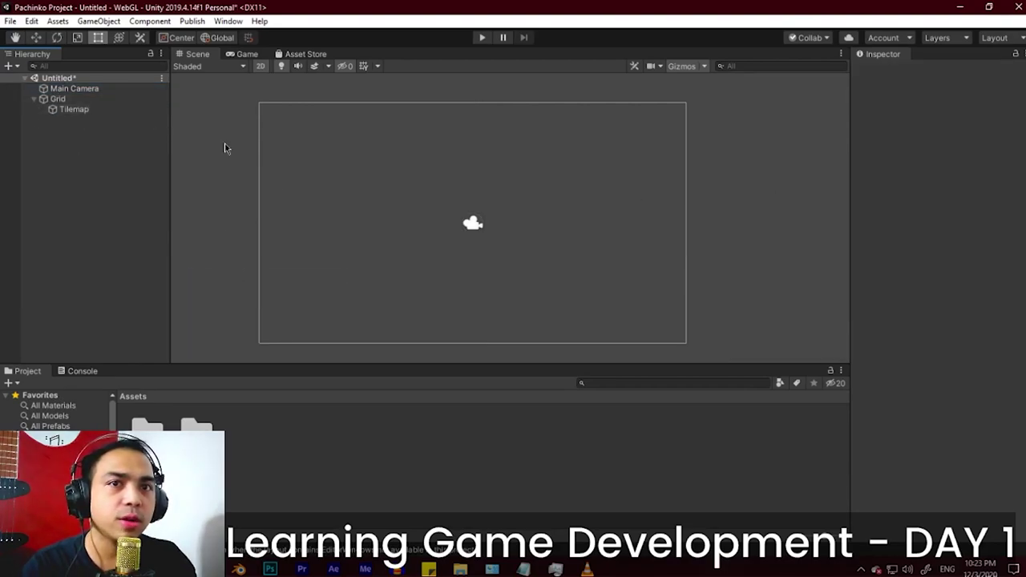
# Step: Check the Grid's properties, select its child Tilemap, and open the Tile Palette window
pyautogui.click(80, 99)
pyautogui.click(77, 112)
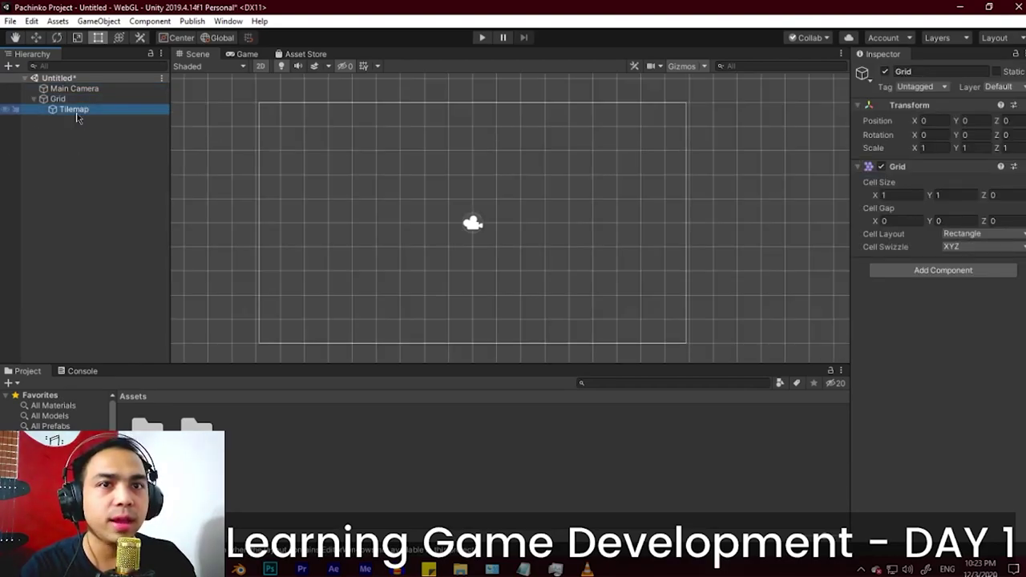
pyautogui.scroll(1, 230, 188)
pyautogui.click(67, 99)
pyautogui.moveTo(424, 216); pyautogui.dragTo(396, 209, button='middle')
pyautogui.click(80, 110)
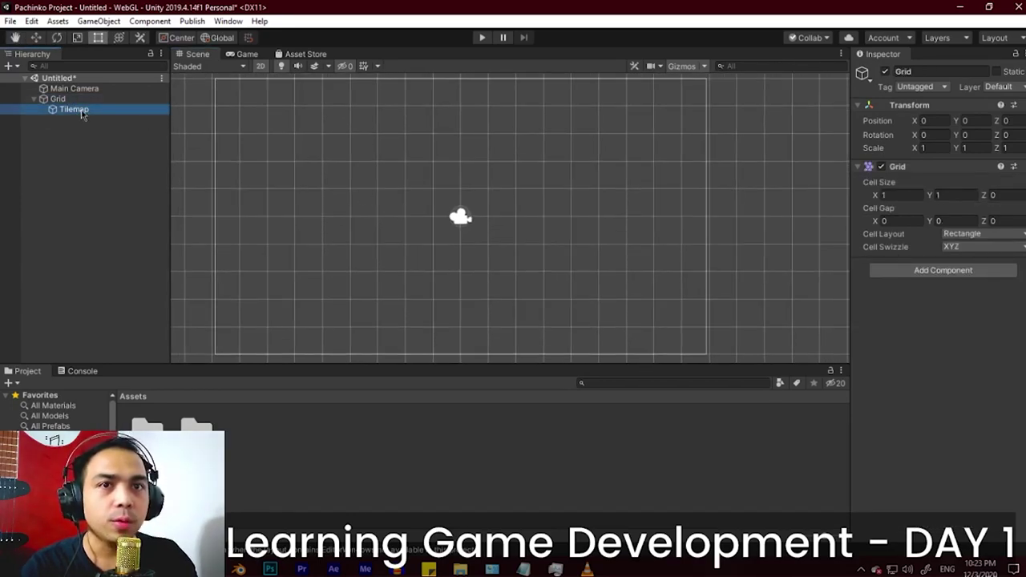
pyautogui.click(227, 20)
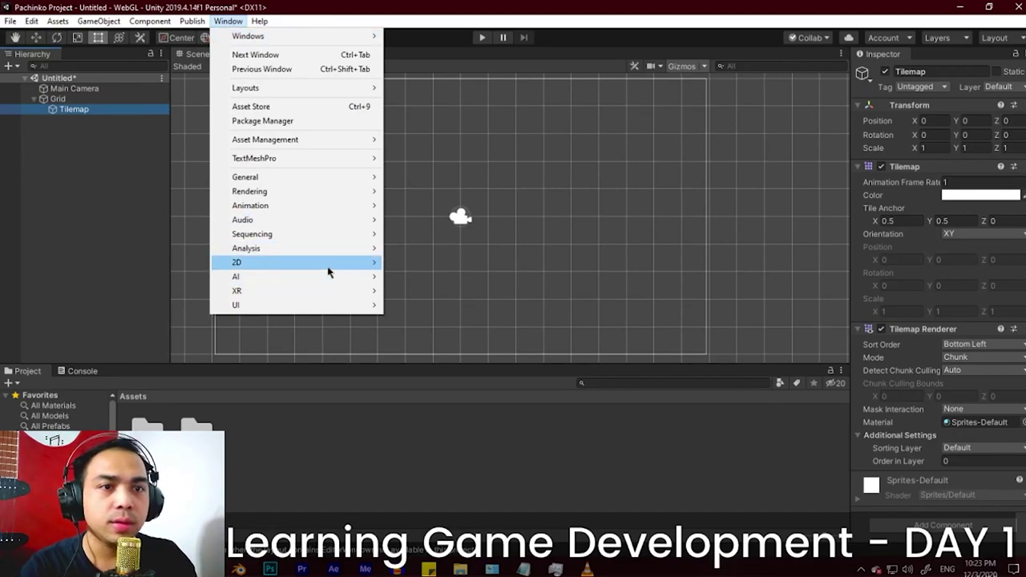
pyautogui.moveTo(332, 270)
pyautogui.click(425, 292)
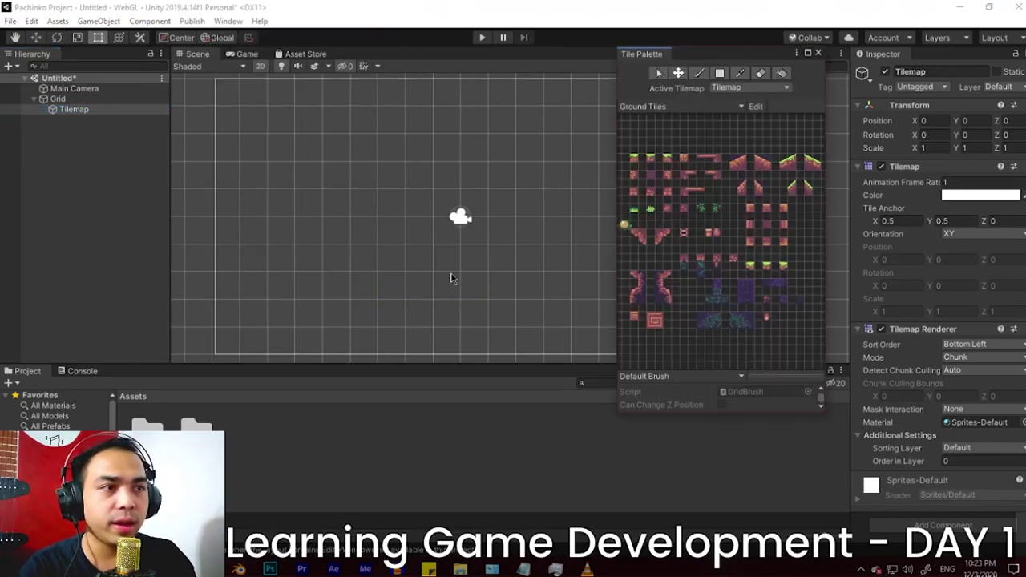
# Step: Open the Sunnyland artwork Environment folder and select the tileset-sliced texture
pyautogui.scroll(2, 665, 184)
pyautogui.doubleClick(197, 437)
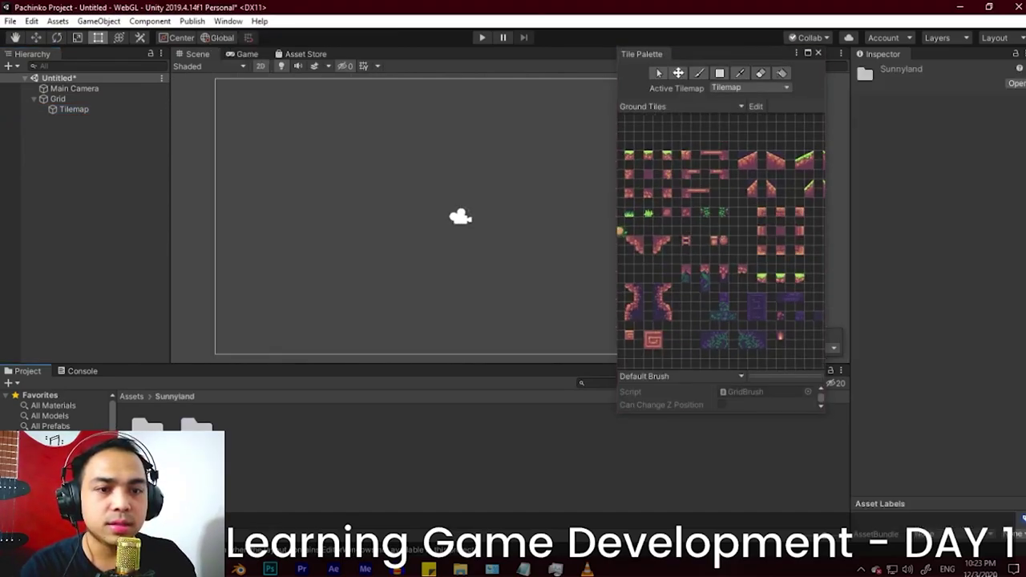
pyautogui.doubleClick(147, 438)
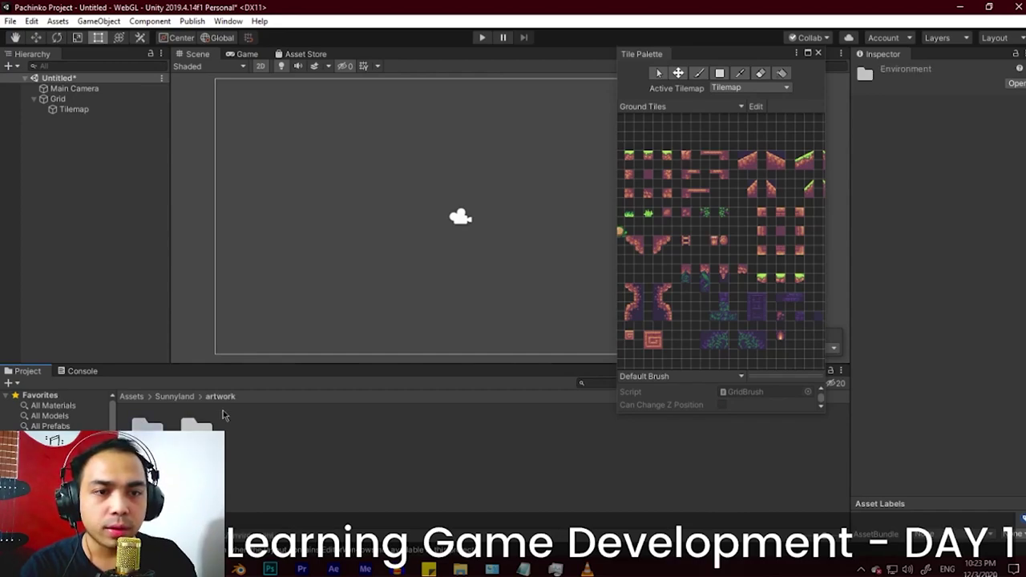
pyautogui.doubleClick(196, 433)
pyautogui.click(392, 432)
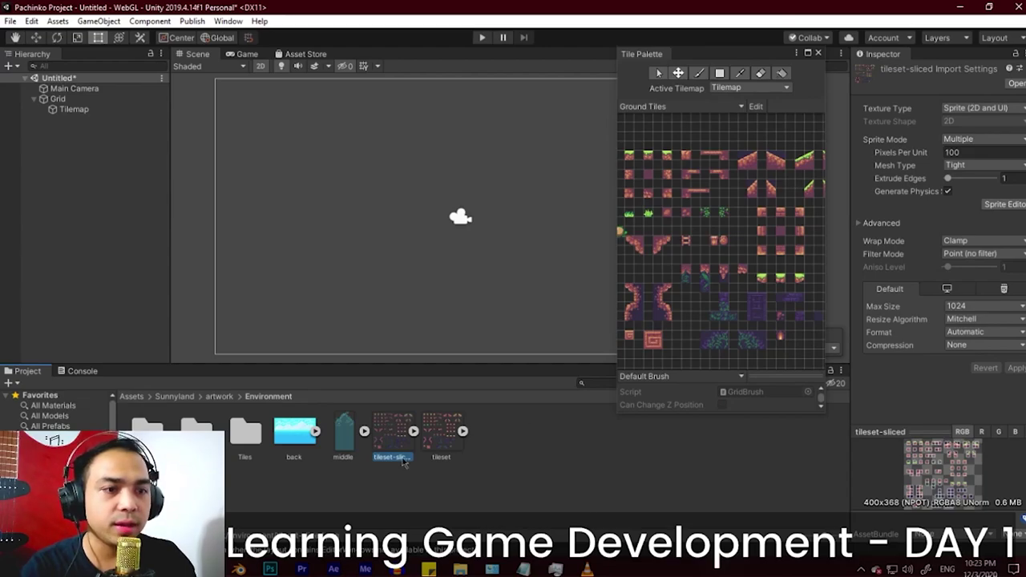
# Step: Activate the tile paint brush and pick the middle grass-topped ground tile from the Ground Tiles palette
pyautogui.moveTo(562, 197); pyautogui.dragTo(477, 203, button='middle')
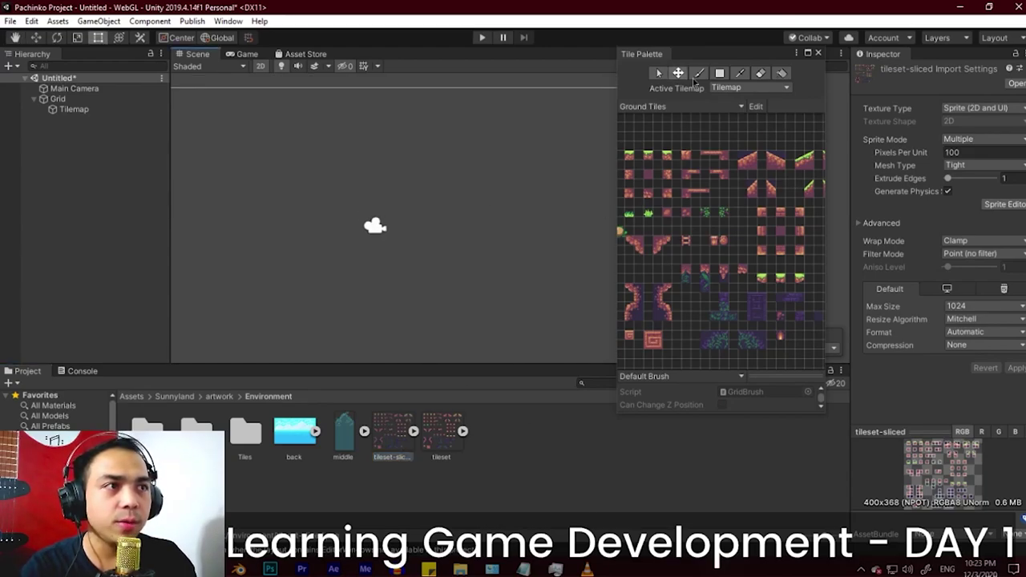
pyautogui.click(699, 74)
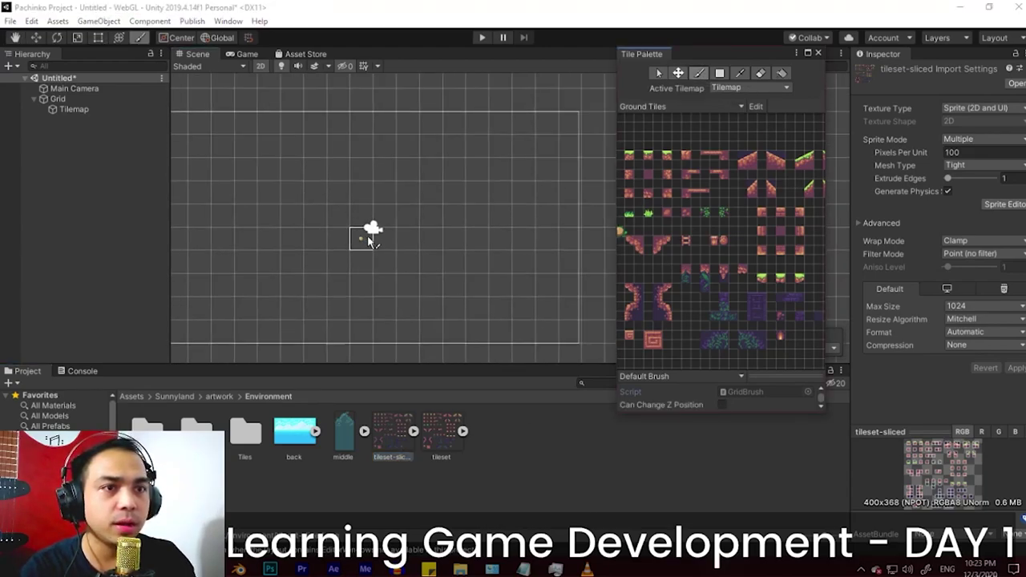
pyautogui.scroll(3, 387, 254)
pyautogui.scroll(5, 369, 277)
pyautogui.moveTo(352, 276); pyautogui.dragTo(399, 249, button='middle')
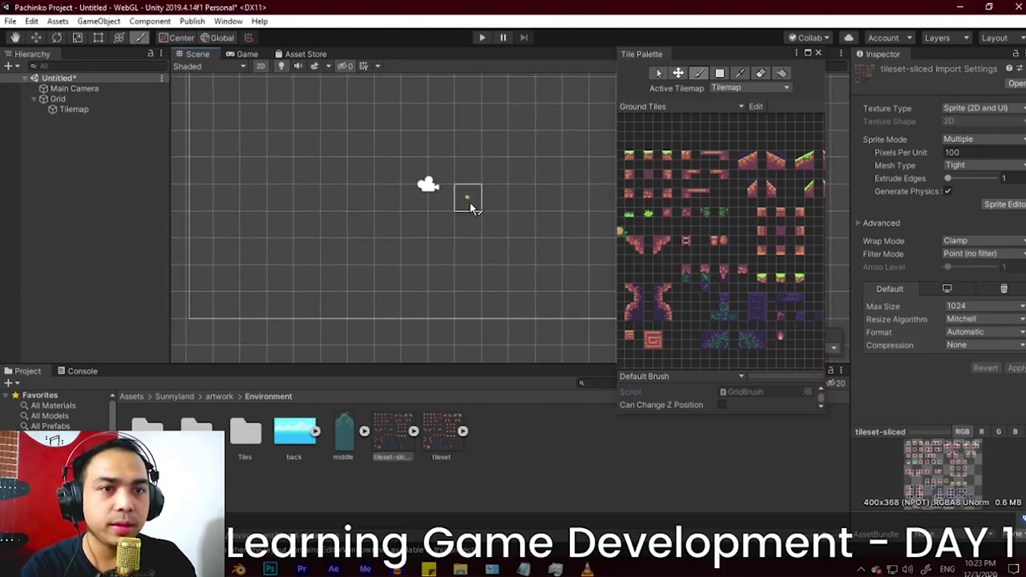
pyautogui.moveTo(461, 210); pyautogui.dragTo(434, 235, button='middle')
pyautogui.scroll(-2, 385, 256)
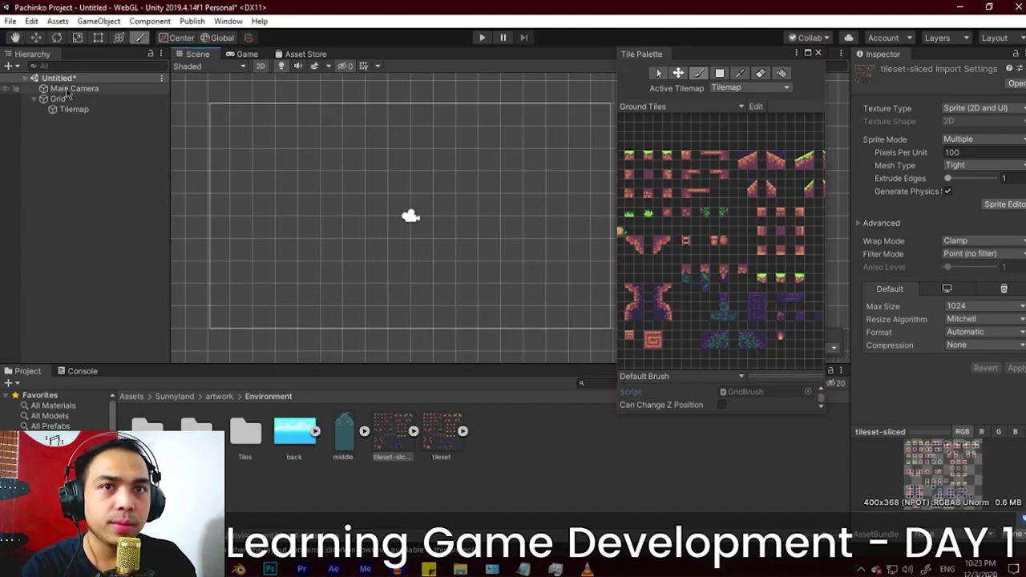
pyautogui.scroll(4, 438, 250)
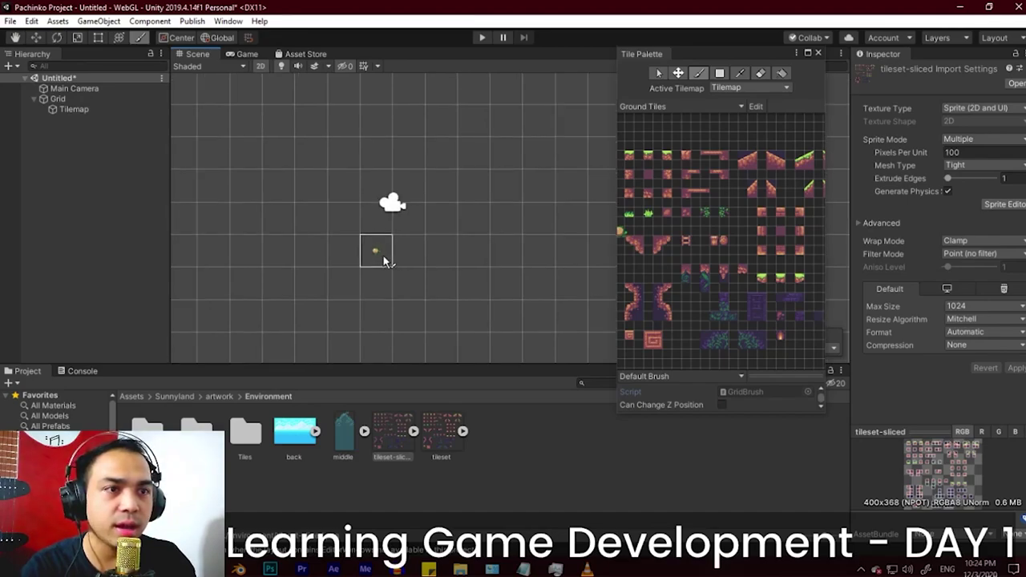
pyautogui.click(651, 158)
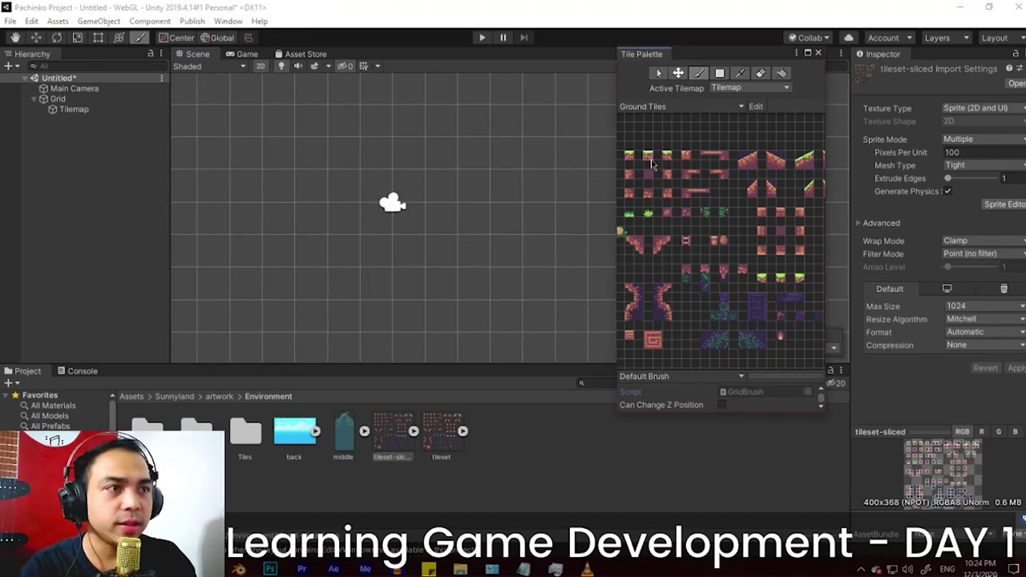
pyautogui.scroll(-3, 465, 237)
pyautogui.moveTo(435, 257); pyautogui.dragTo(422, 223, button='middle')
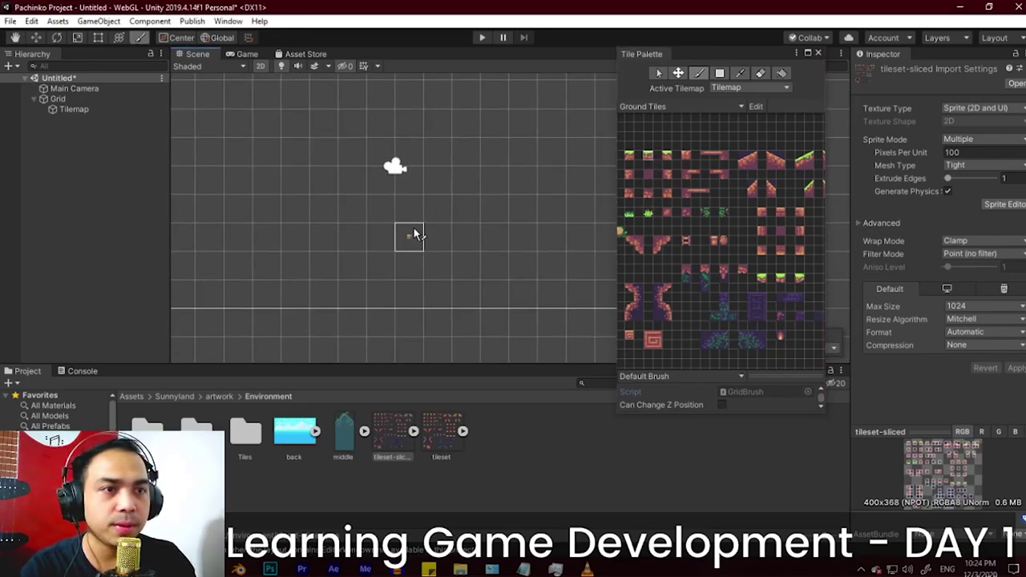
# Step: Set the Grid's cell size to 0.16 in both X and Y
pyautogui.click(97, 98)
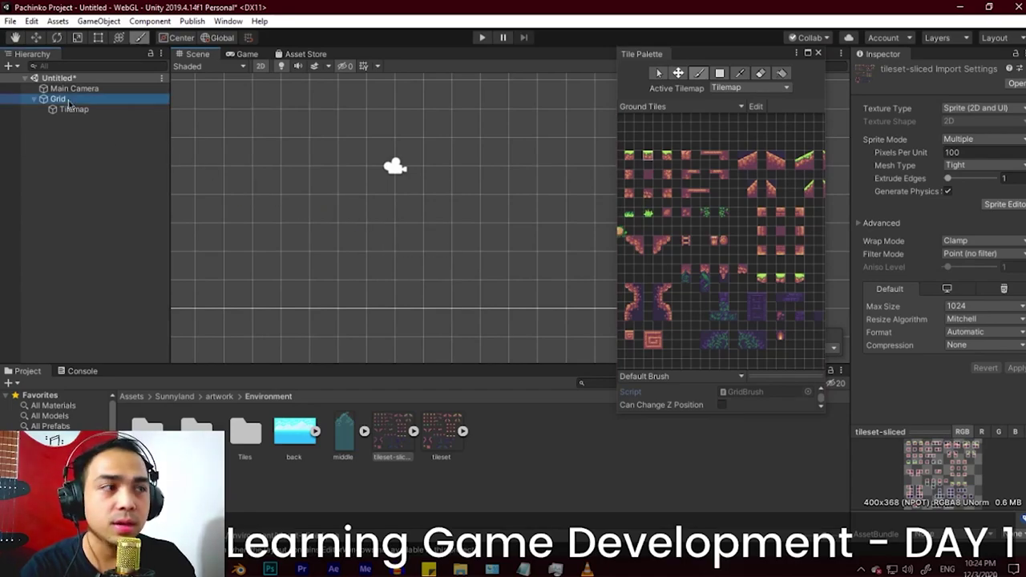
pyautogui.click(886, 189)
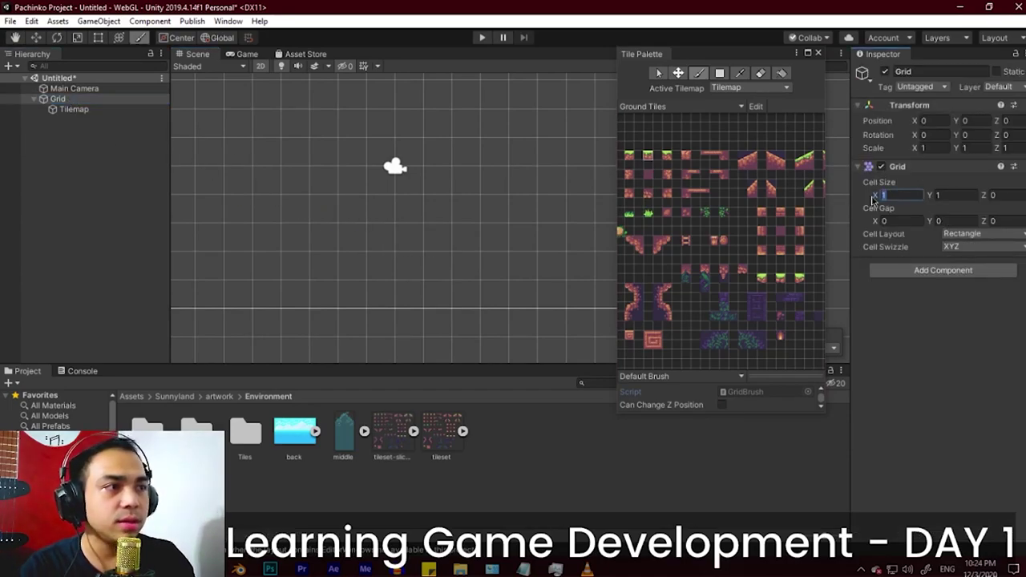
pyautogui.write('0.16')
pyautogui.press('Tab')
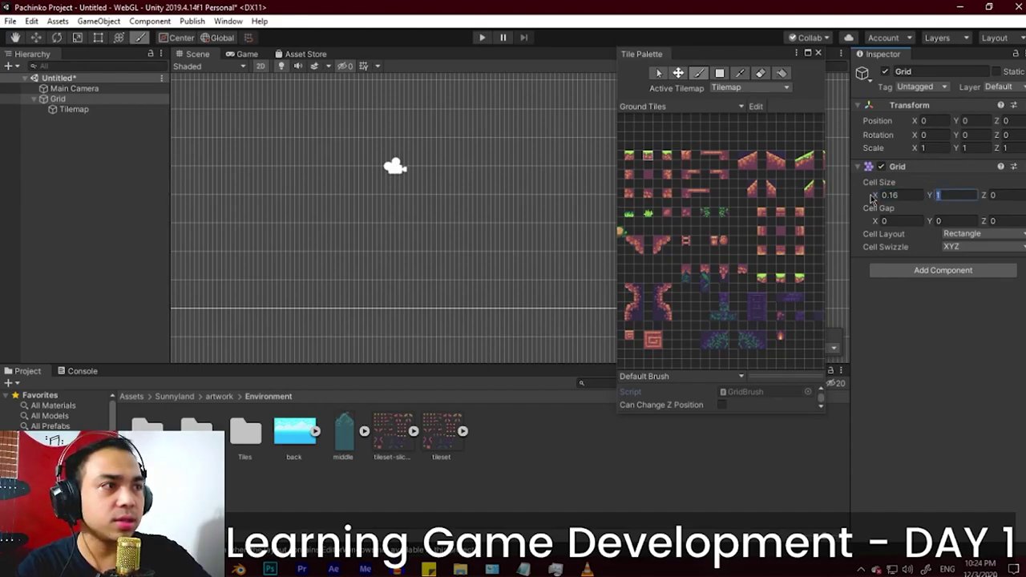
pyautogui.write('0.16')
# Step: Paint a short test row of grass-topped tiles in the scene and erase it again
pyautogui.scroll(5, 352, 243)
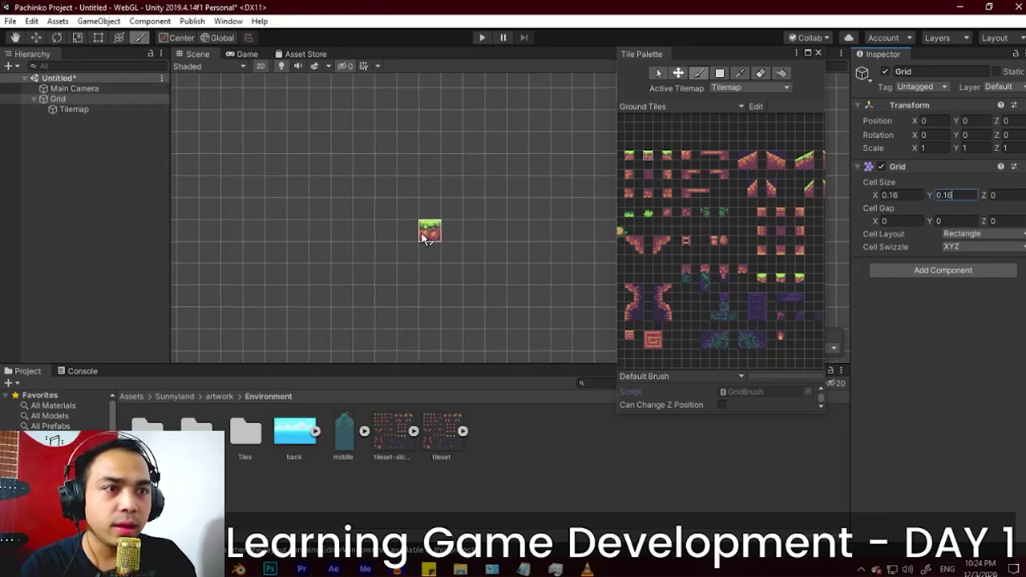
pyautogui.moveTo(430, 232)
pyautogui.mouseDown()
pyautogui.moveTo(534, 236)
pyautogui.moveTo(481, 242)
pyautogui.mouseUp()
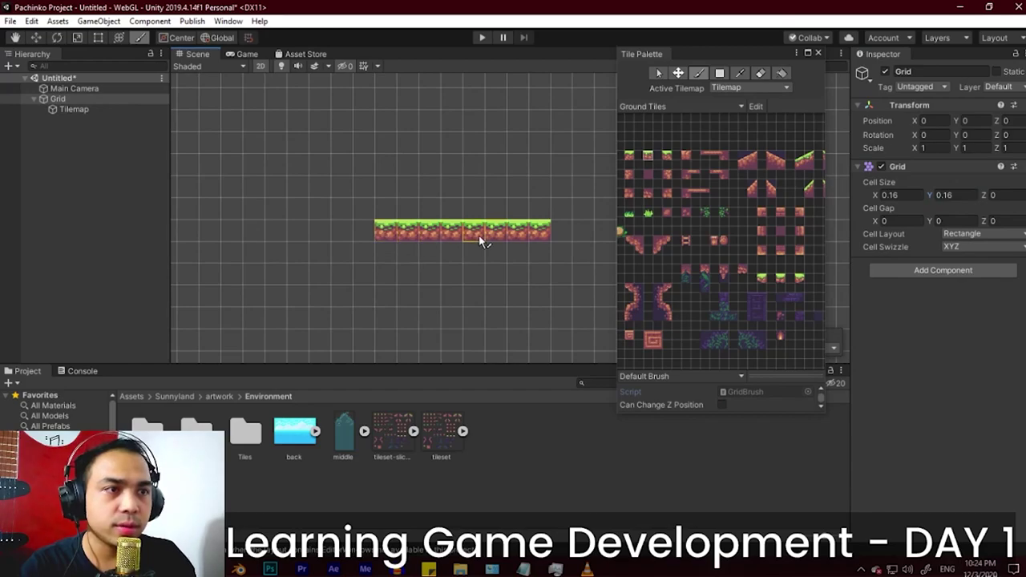
pyautogui.click(760, 74)
pyautogui.moveTo(540, 231); pyautogui.dragTo(344, 232)
pyautogui.scroll(-5, 416, 234)
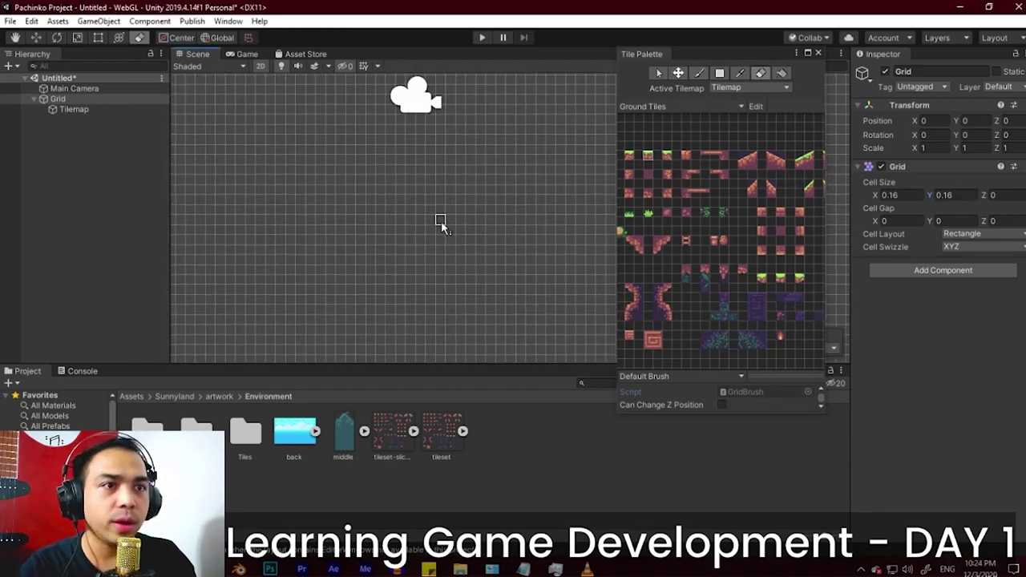
# Step: Shrink the Main Camera's view frame to an orthographic size of about 1.42
pyautogui.scroll(-3, 442, 216)
pyautogui.click(75, 89)
pyautogui.scroll(-2, 467, 201)
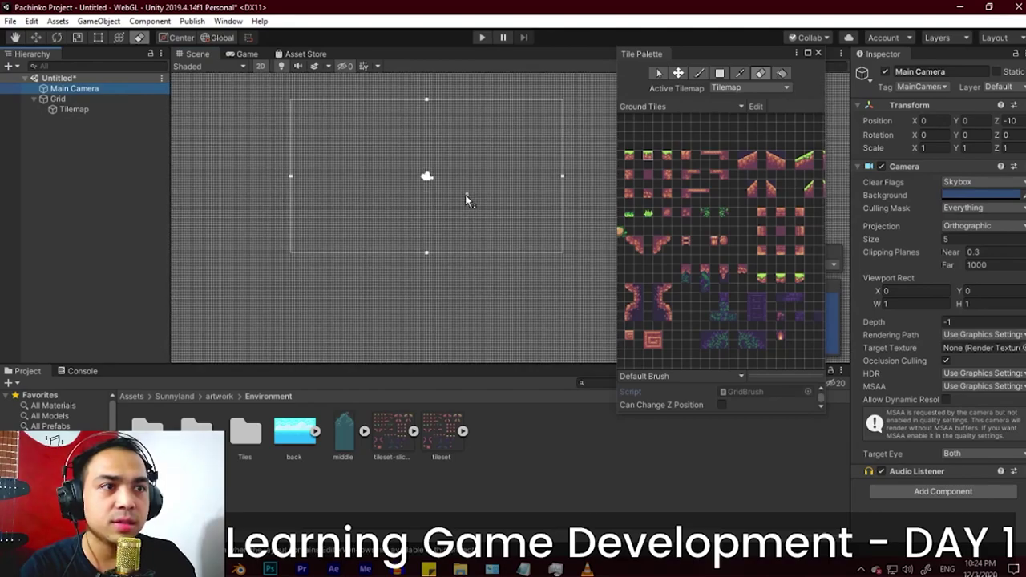
pyautogui.moveTo(467, 200); pyautogui.dragTo(460, 213, button='middle')
pyautogui.moveTo(554, 193); pyautogui.dragTo(451, 189)
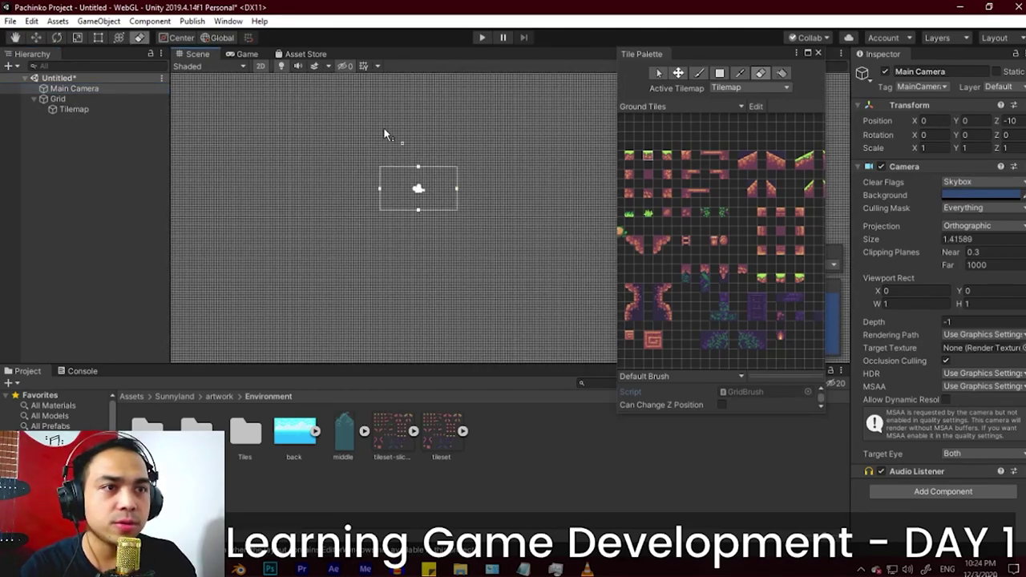
pyautogui.scroll(5, 383, 128)
pyautogui.scroll(2, 417, 275)
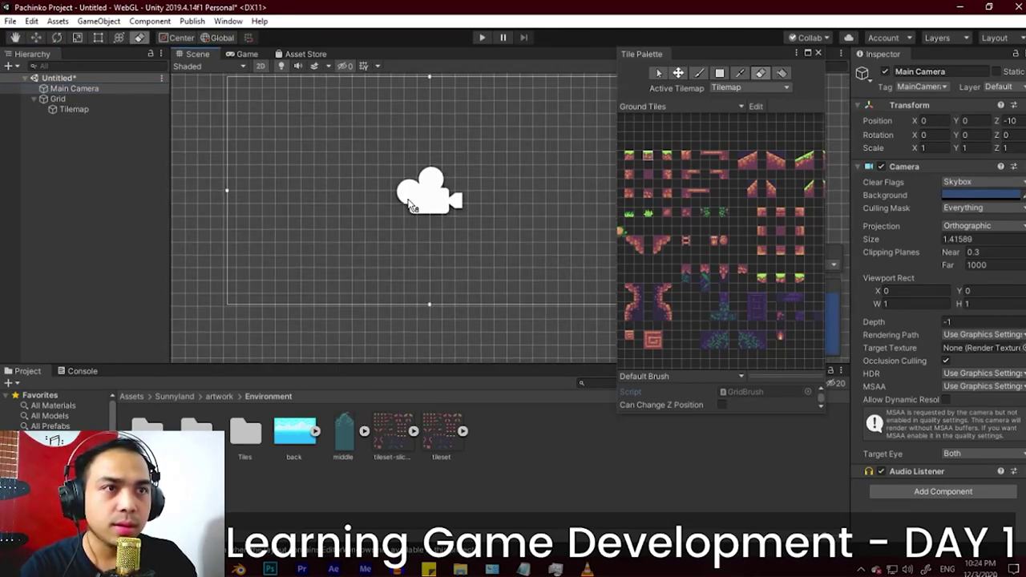
pyautogui.scroll(-5, 527, 215)
pyautogui.scroll(5, 525, 215)
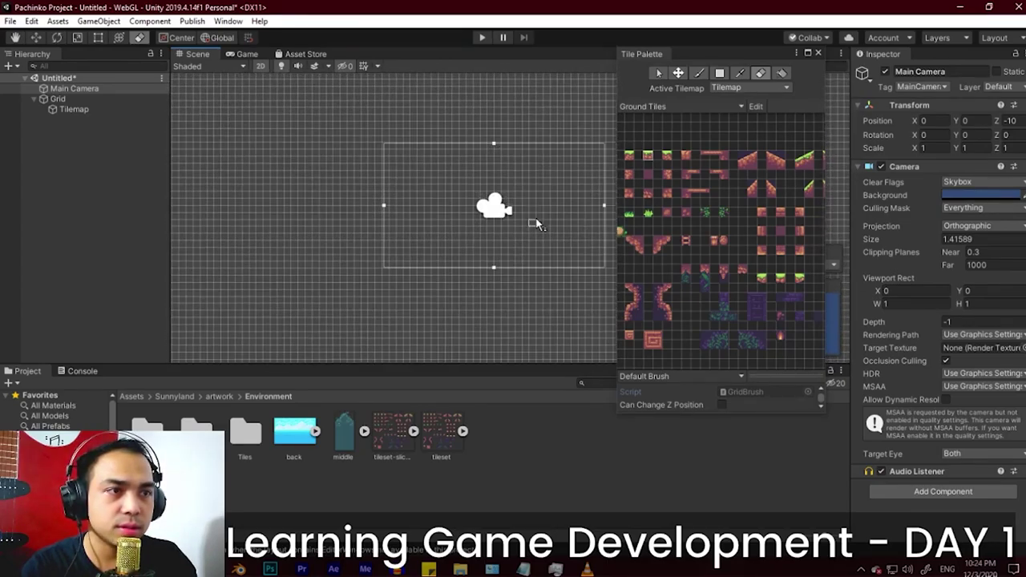
pyautogui.scroll(3, 450, 216)
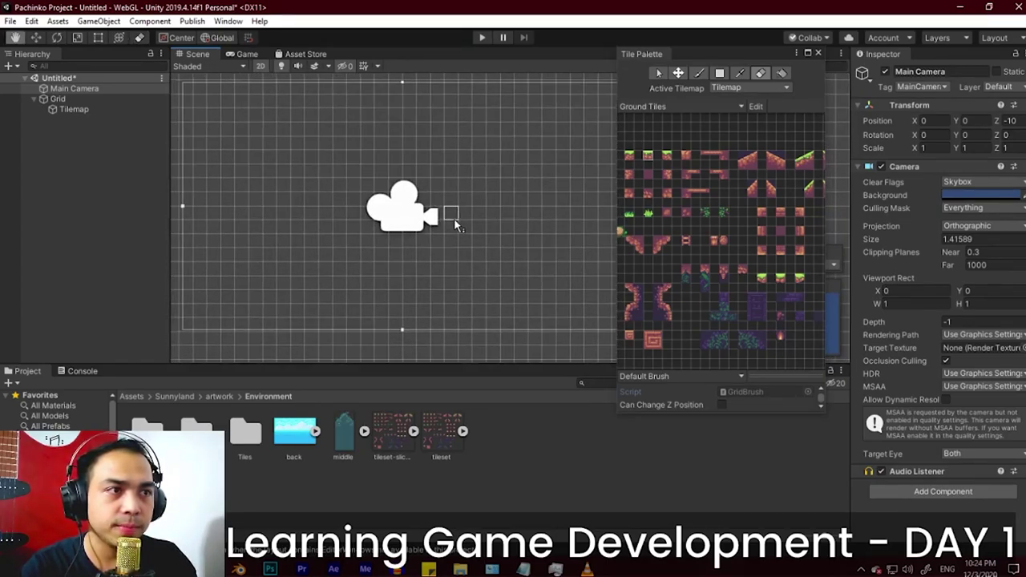
# Step: Paint a horizontal row of grass-topped ground tiles across the lower part of the camera frame
pyautogui.click(640, 160)
pyautogui.click(276, 237)
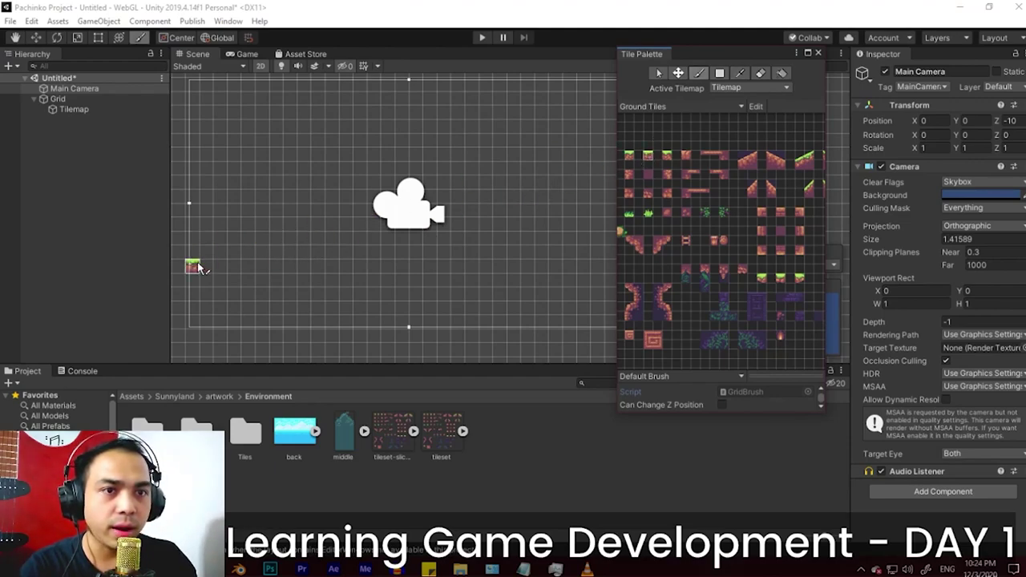
pyautogui.moveTo(198, 267); pyautogui.dragTo(560, 268)
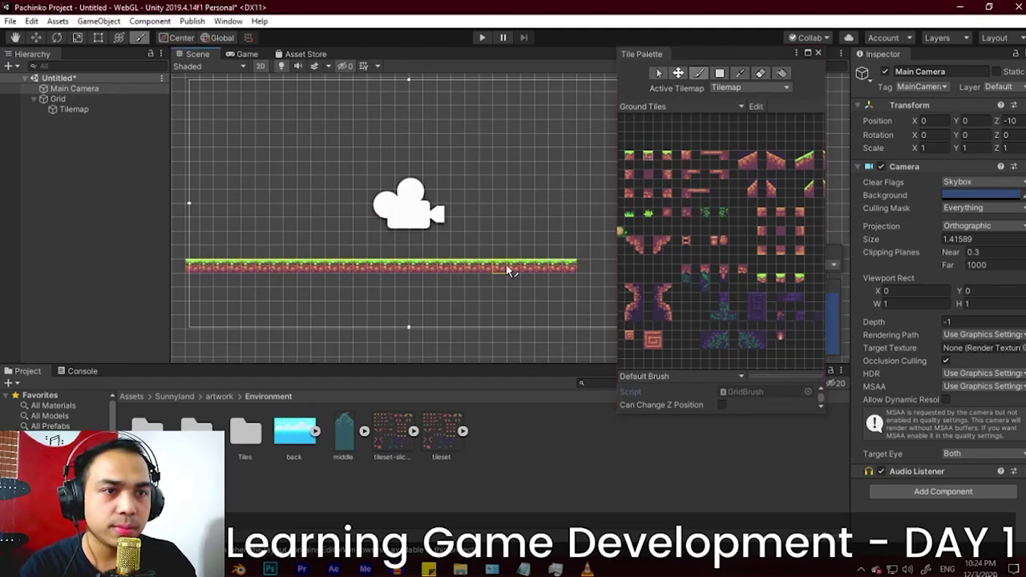
# Step: Fill the area beneath the grass row with plain dirt tiles, down to the lower edge of the camera frame
pyautogui.moveTo(506, 269)
pyautogui.mouseDown(button='middle')
pyautogui.moveTo(463, 276)
pyautogui.moveTo(553, 246)
pyautogui.mouseUp(button='middle')
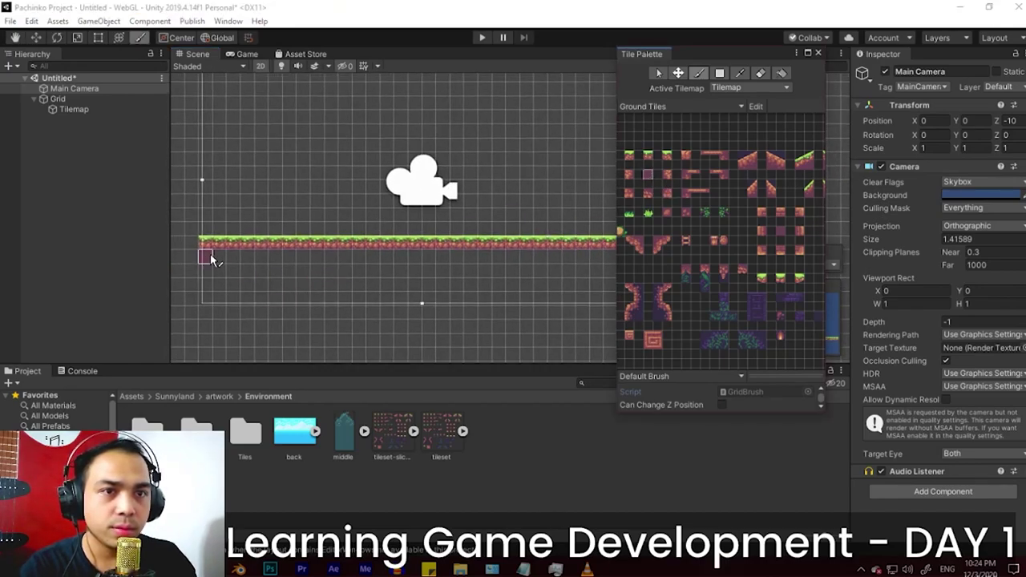
pyautogui.moveTo(210, 258); pyautogui.dragTo(579, 267)
pyautogui.moveTo(580, 267); pyautogui.dragTo(517, 267, button='middle')
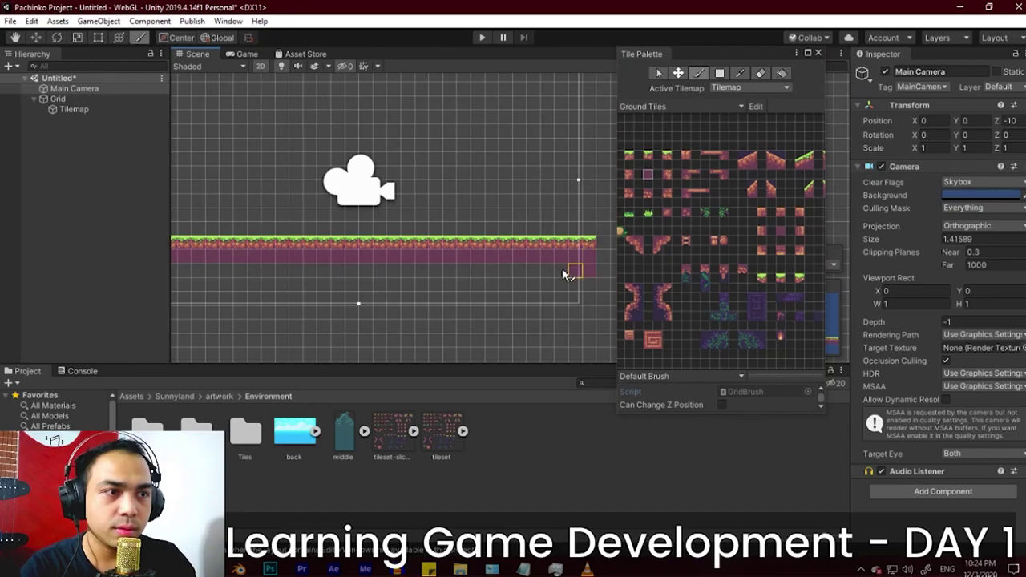
pyautogui.moveTo(216, 276); pyautogui.dragTo(316, 270, button='middle')
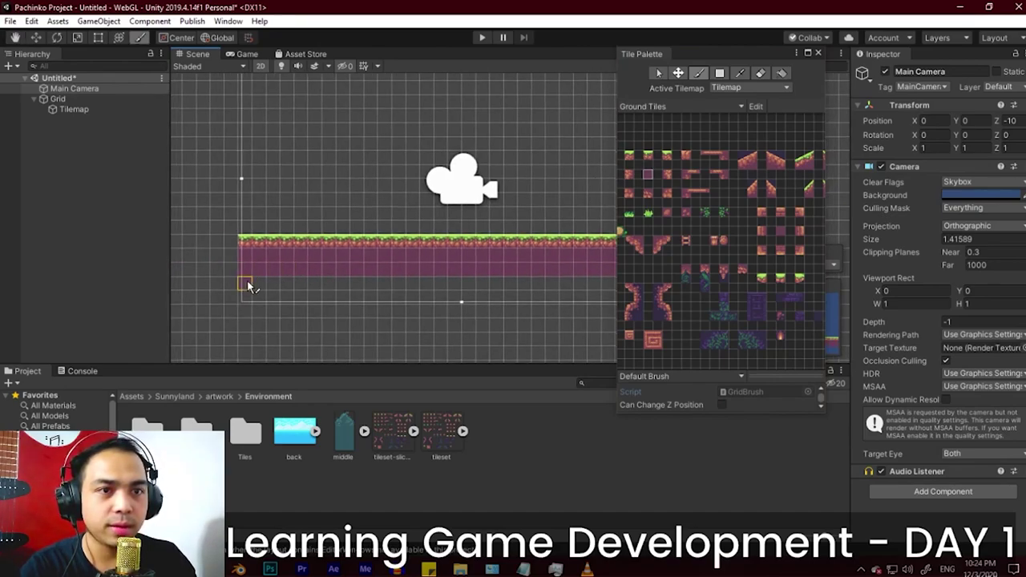
pyautogui.moveTo(531, 282); pyautogui.dragTo(440, 284, button='middle')
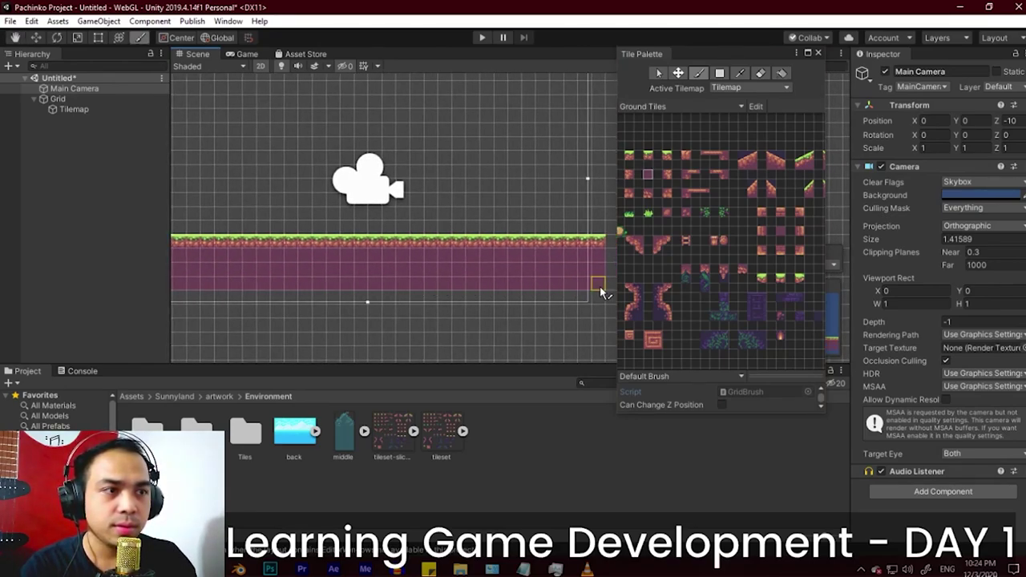
pyautogui.moveTo(235, 303); pyautogui.dragTo(335, 302, button='middle')
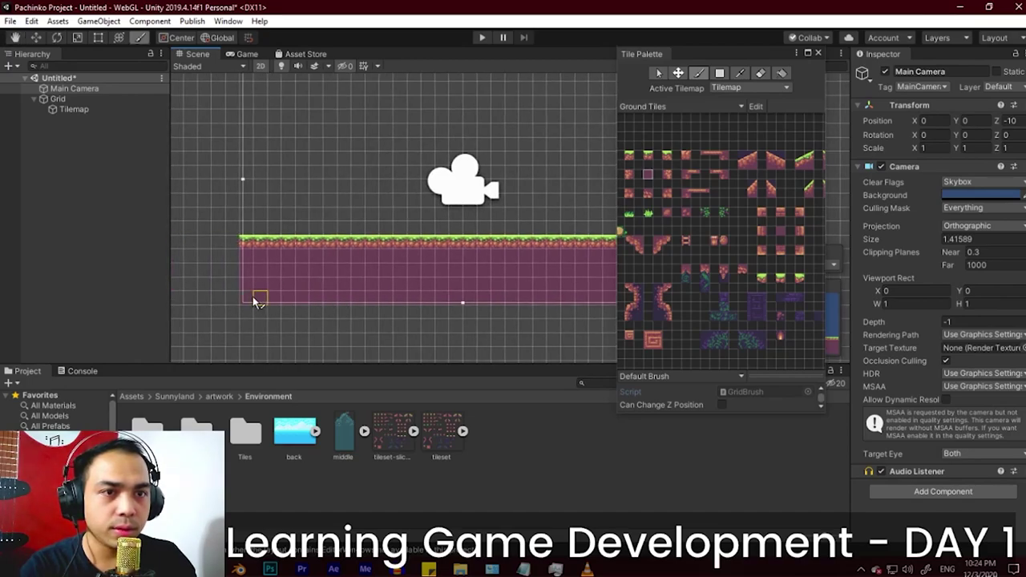
# Step: Cap both ends of the grass row with corner tiles and line the ground's left side with left-edge tiles
pyautogui.click(632, 168)
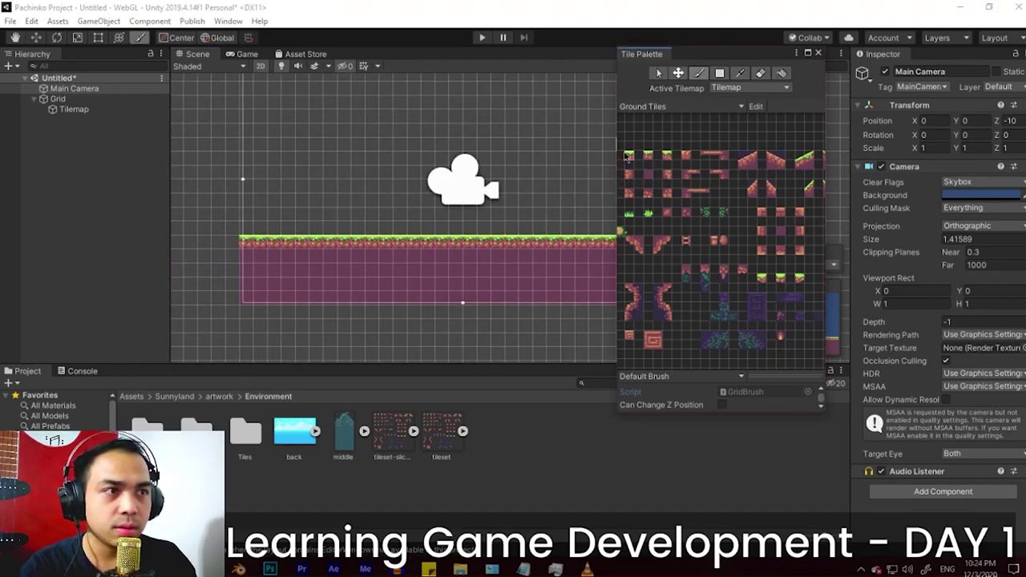
pyautogui.click(247, 247)
pyautogui.moveTo(396, 241); pyautogui.dragTo(256, 243, button='middle')
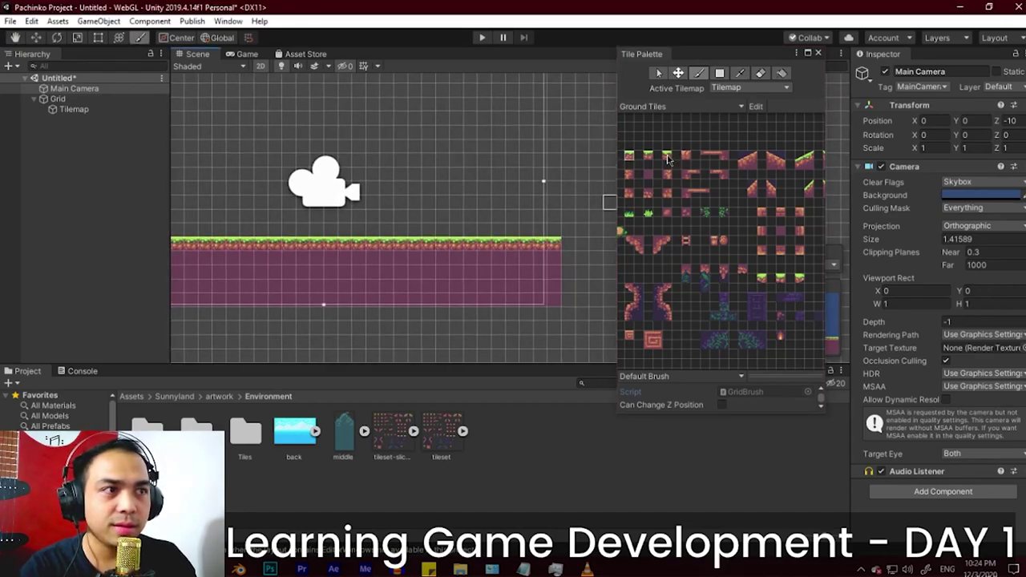
pyautogui.moveTo(552, 243); pyautogui.dragTo(618, 197, button='middle')
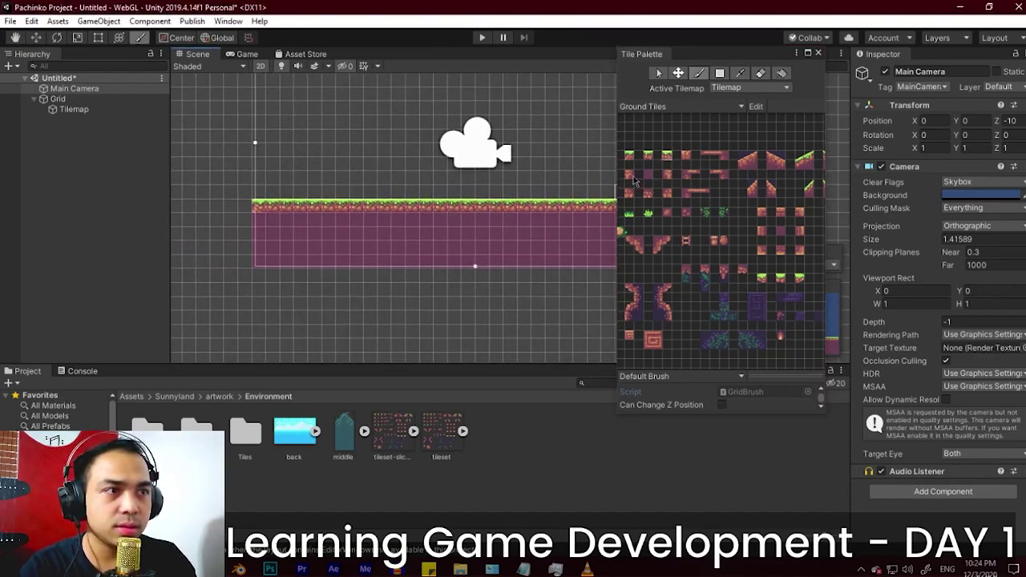
pyautogui.moveTo(258, 218); pyautogui.dragTo(261, 263)
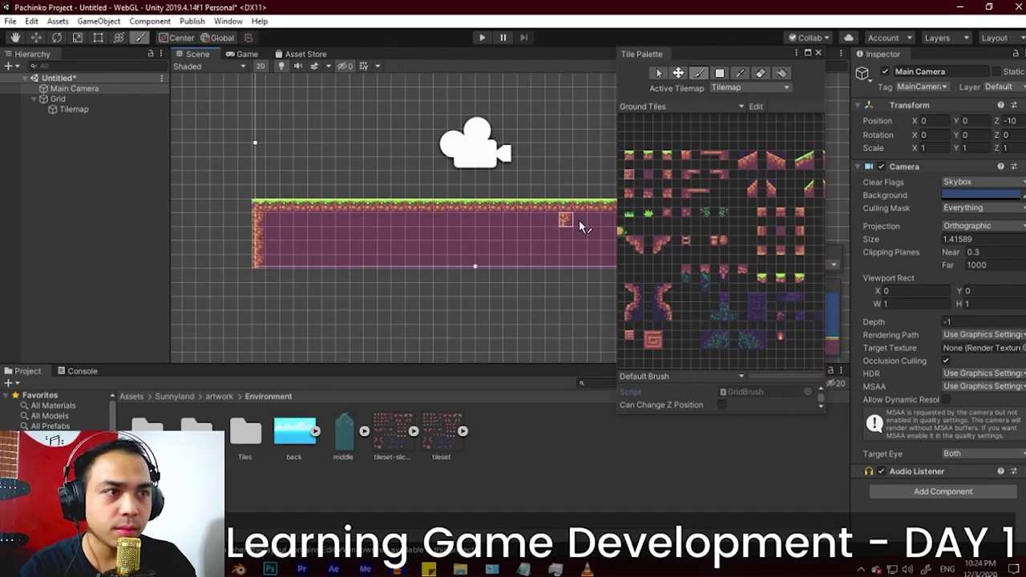
# Step: Paint bottom-edge tiles along the ground's underside and finish its right end with the bottom-right corner tile
pyautogui.click(646, 193)
pyautogui.moveTo(258, 263); pyautogui.dragTo(597, 267)
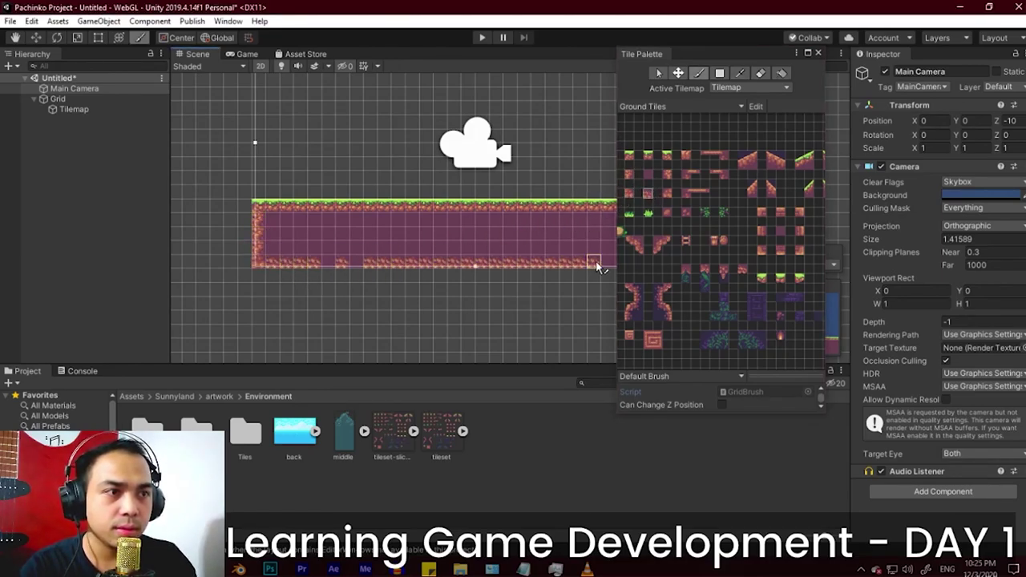
pyautogui.moveTo(314, 262); pyautogui.dragTo(366, 261)
pyautogui.moveTo(398, 261); pyautogui.dragTo(172, 265, button='middle')
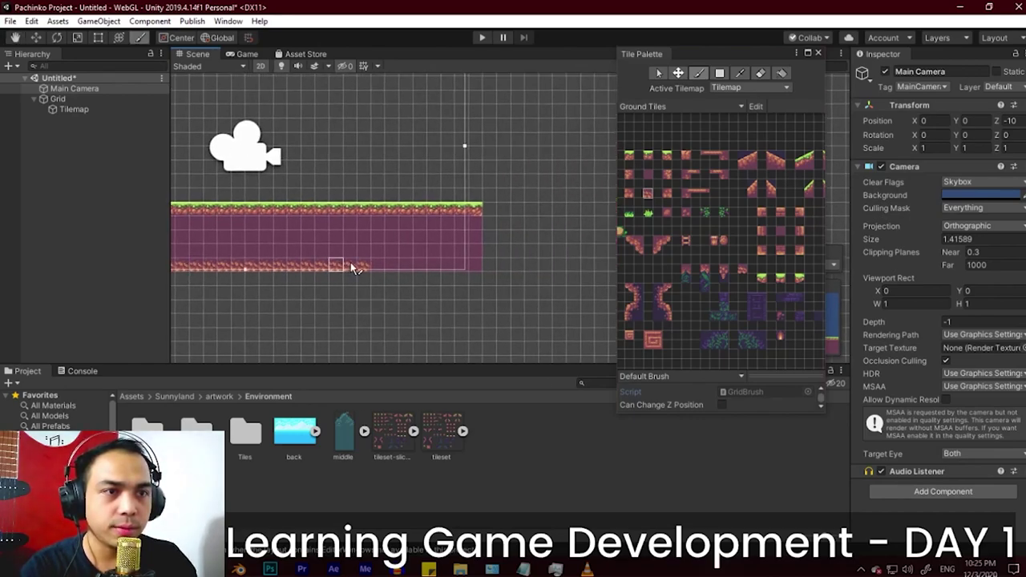
pyautogui.click(658, 195)
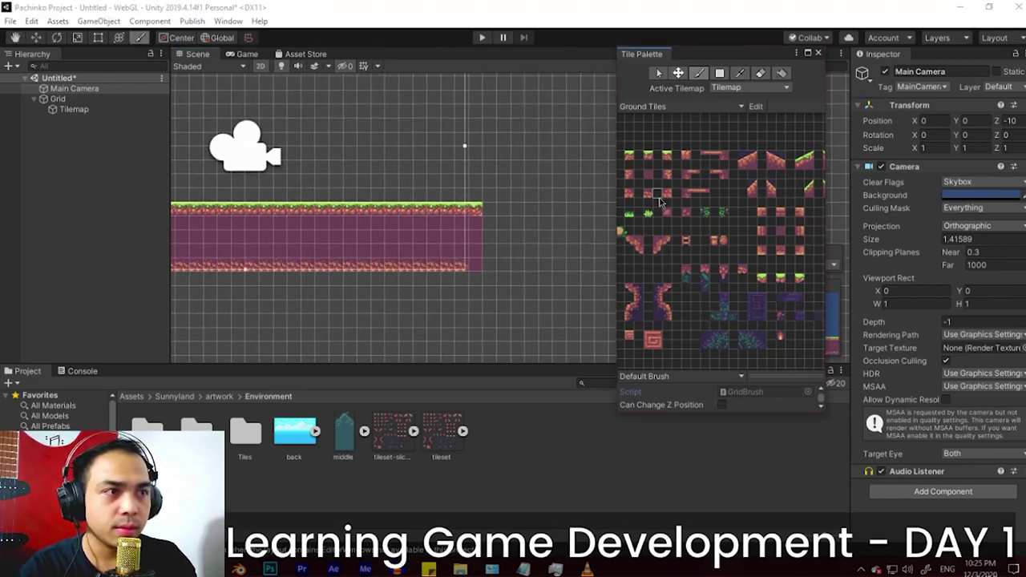
pyautogui.click(473, 270)
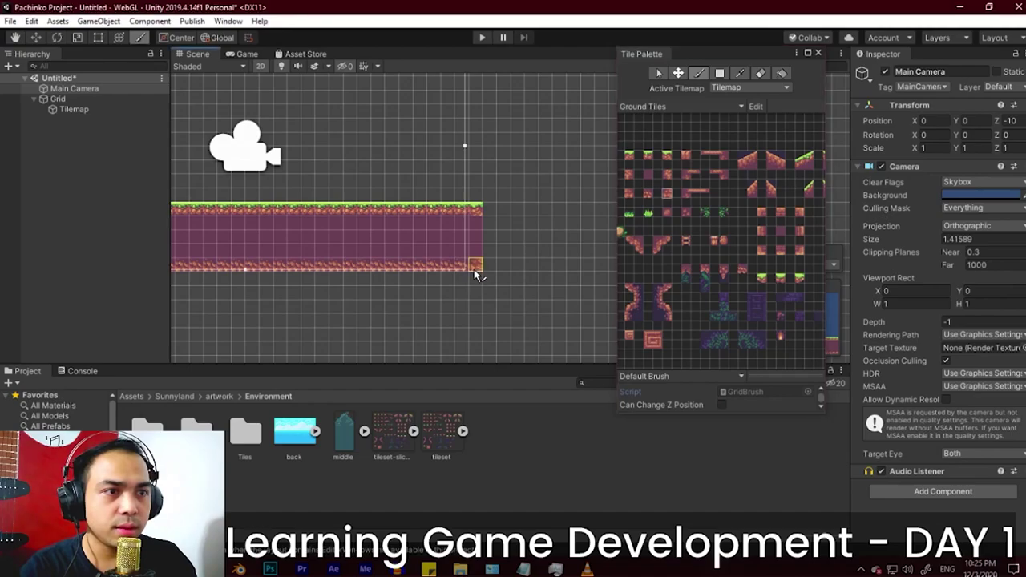
# Step: Line the ground's right side with right-edge tiles between the bottom corner and the grass row
pyautogui.click(667, 178)
pyautogui.moveTo(480, 251); pyautogui.dragTo(480, 240)
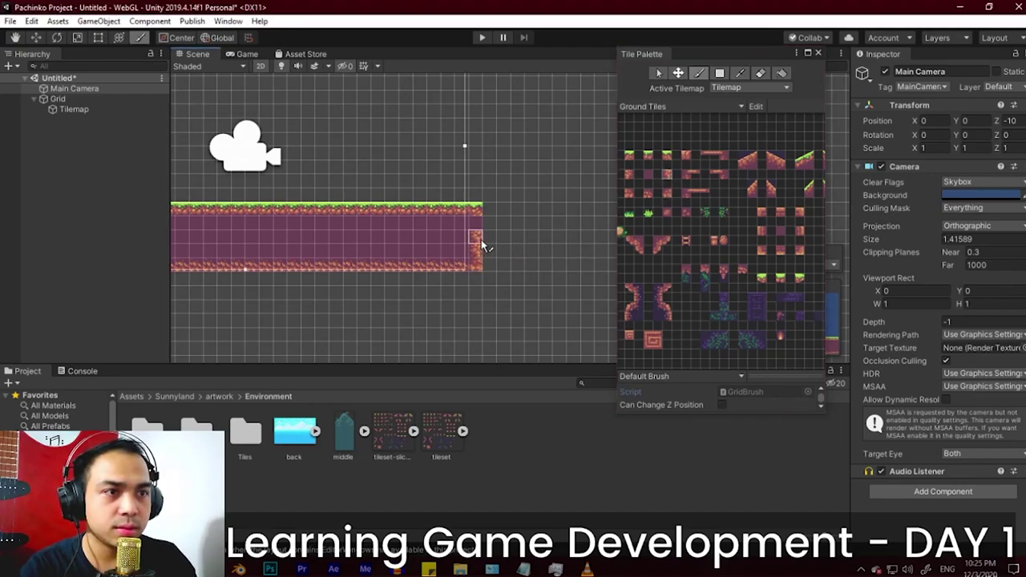
pyautogui.click(663, 161)
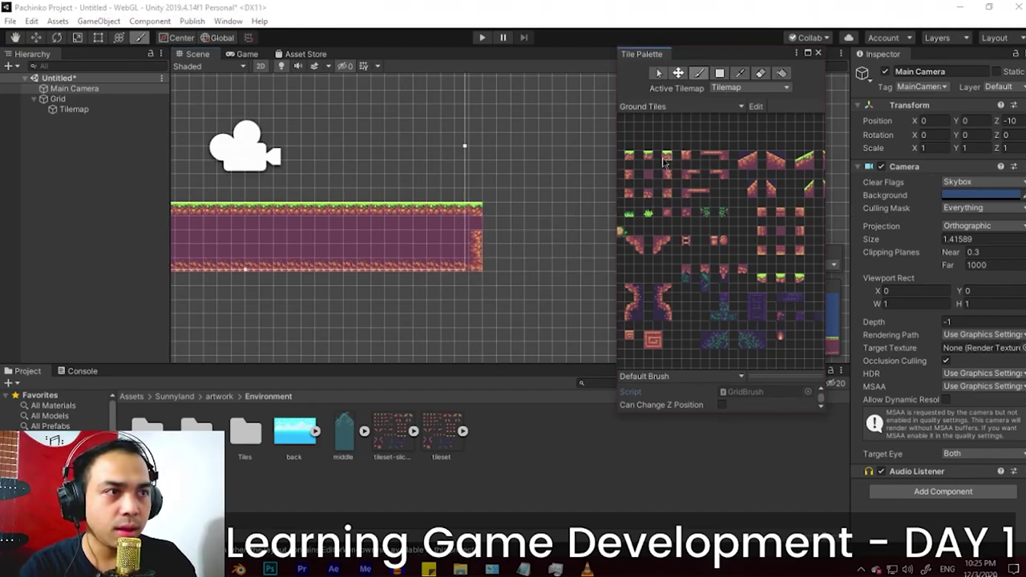
pyautogui.click(477, 218)
pyautogui.click(667, 175)
pyautogui.click(478, 225)
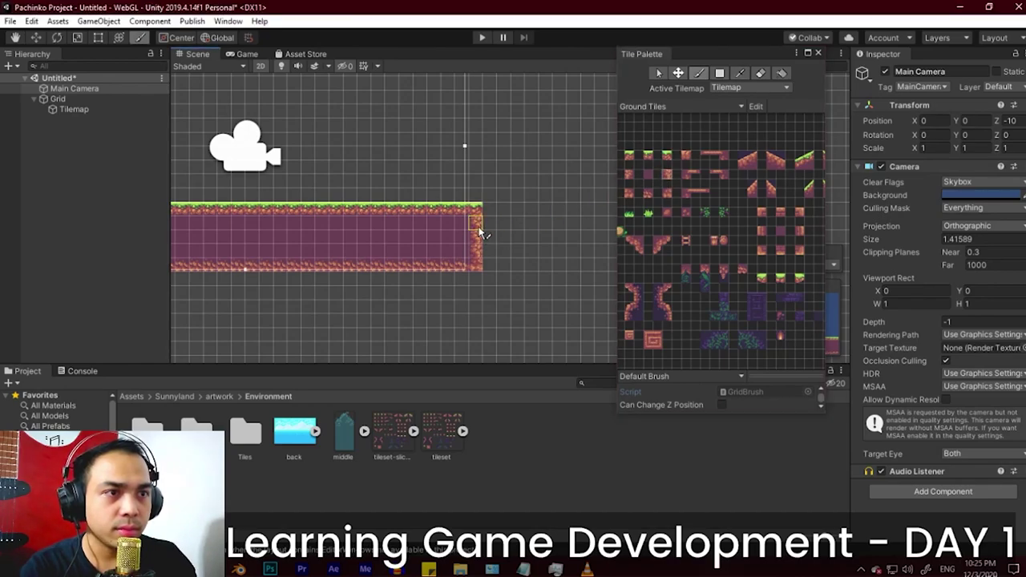
# Step: Move the Tile Palette aside and run the scene briefly to check the painted ground in the game view
pyautogui.moveTo(395, 146)
pyautogui.mouseDown(button='middle')
pyautogui.moveTo(425, 146)
pyautogui.moveTo(477, 171)
pyautogui.mouseUp(button='middle')
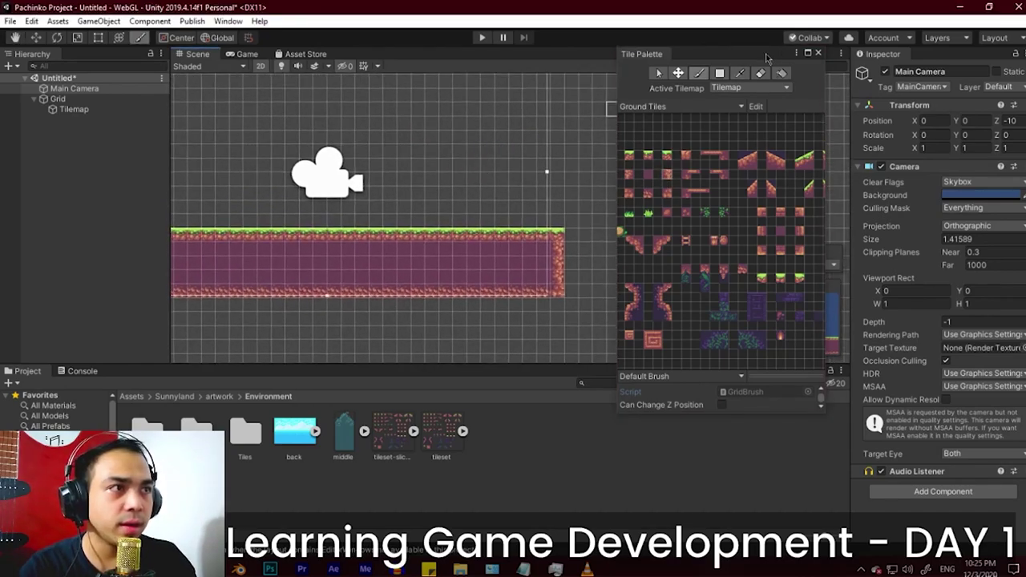
pyautogui.moveTo(765, 58); pyautogui.dragTo(849, 84)
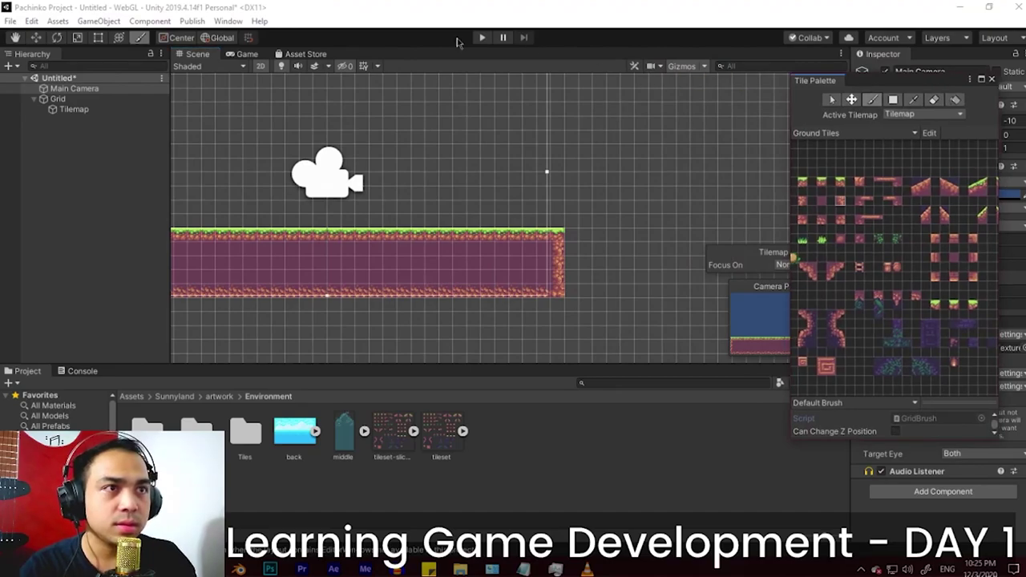
pyautogui.click(481, 38)
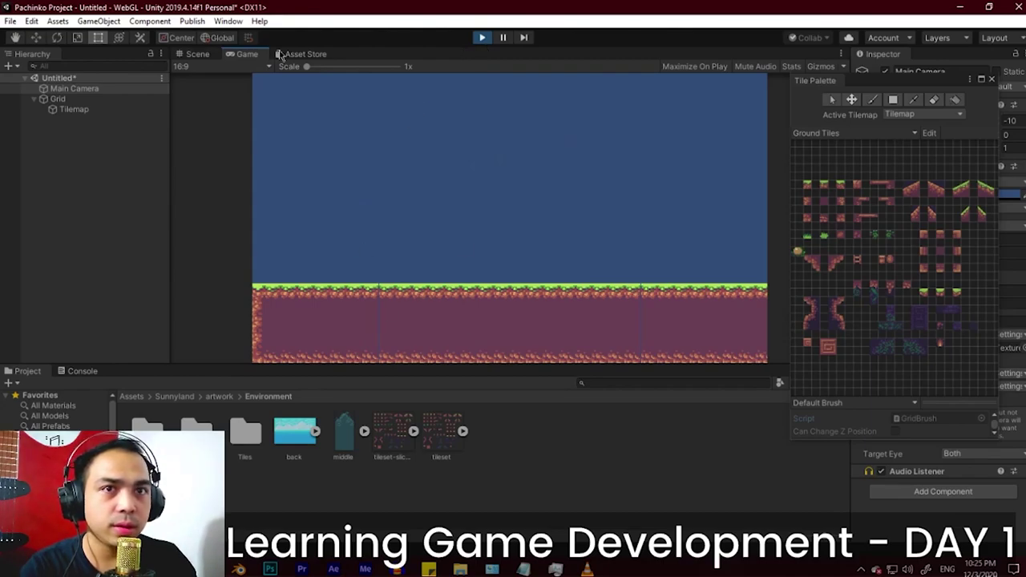
pyautogui.click(482, 38)
# Step: Try a Tilemap Collider 2D component on the Tilemap and remove it again after inspecting its outlines
pyautogui.scroll(5, 328, 263)
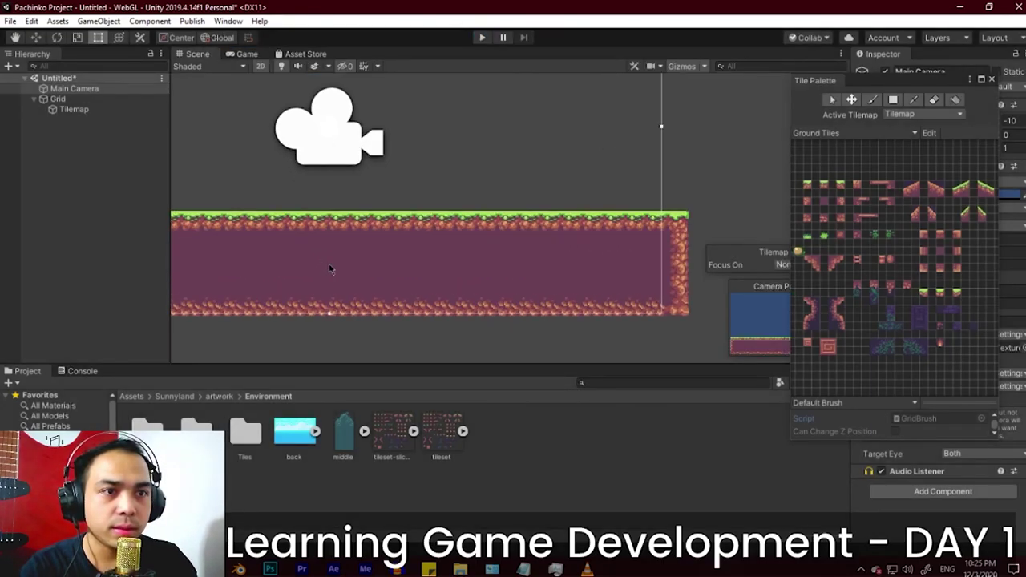
pyautogui.click(343, 285)
pyautogui.scroll(-3, 393, 211)
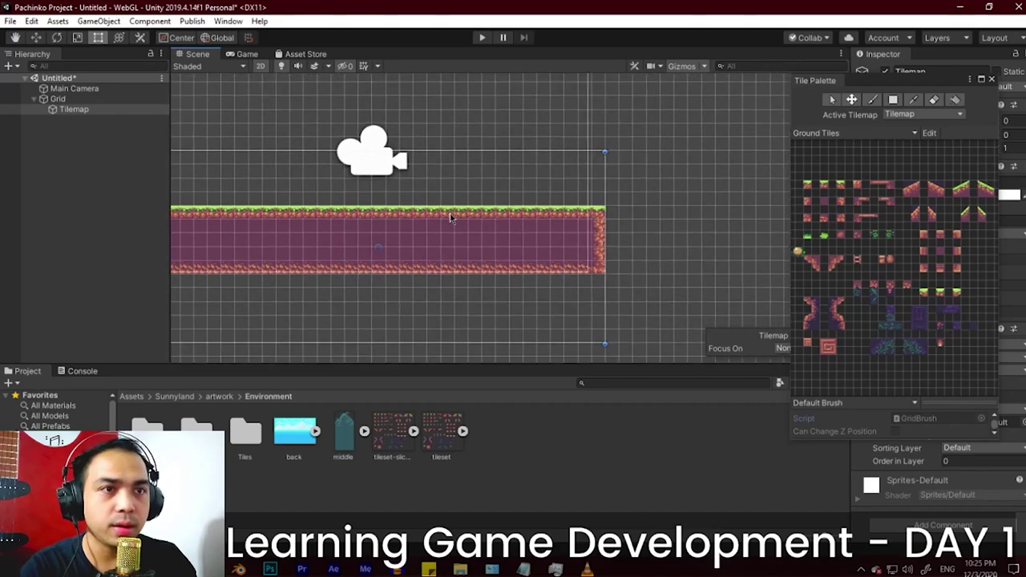
pyautogui.click(71, 110)
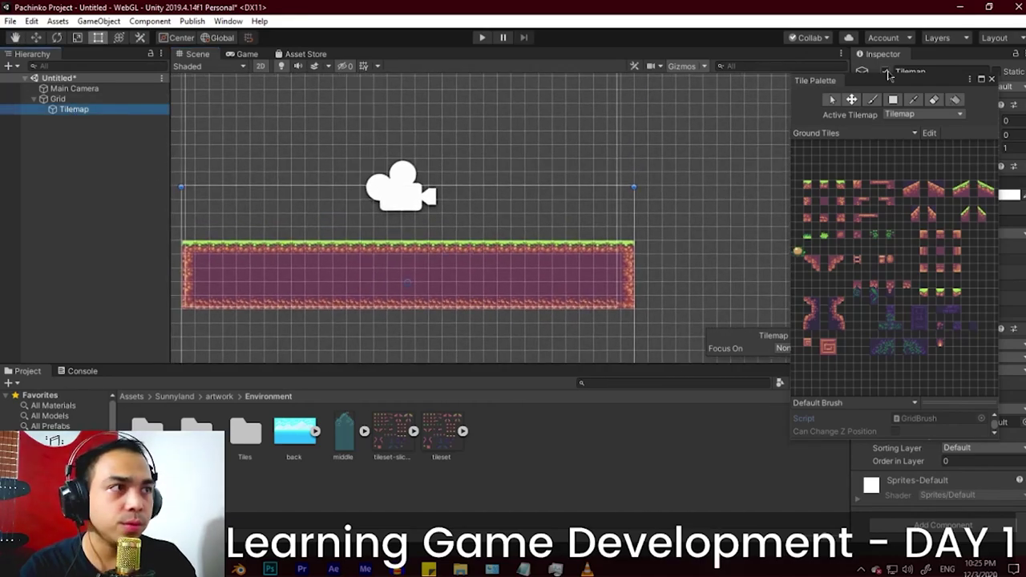
pyautogui.moveTo(876, 86); pyautogui.dragTo(566, 46)
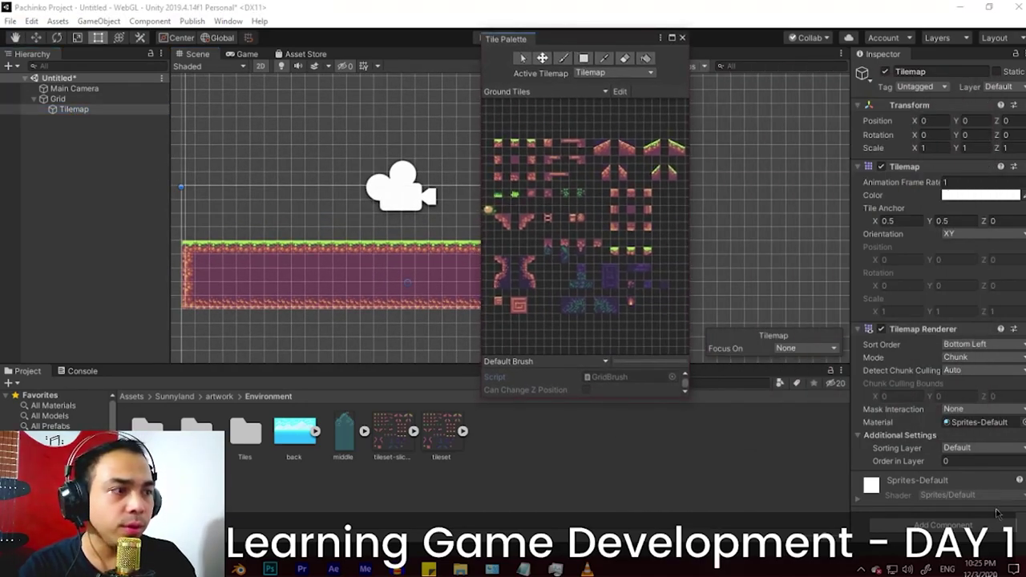
pyautogui.click(994, 525)
pyautogui.write('tile')
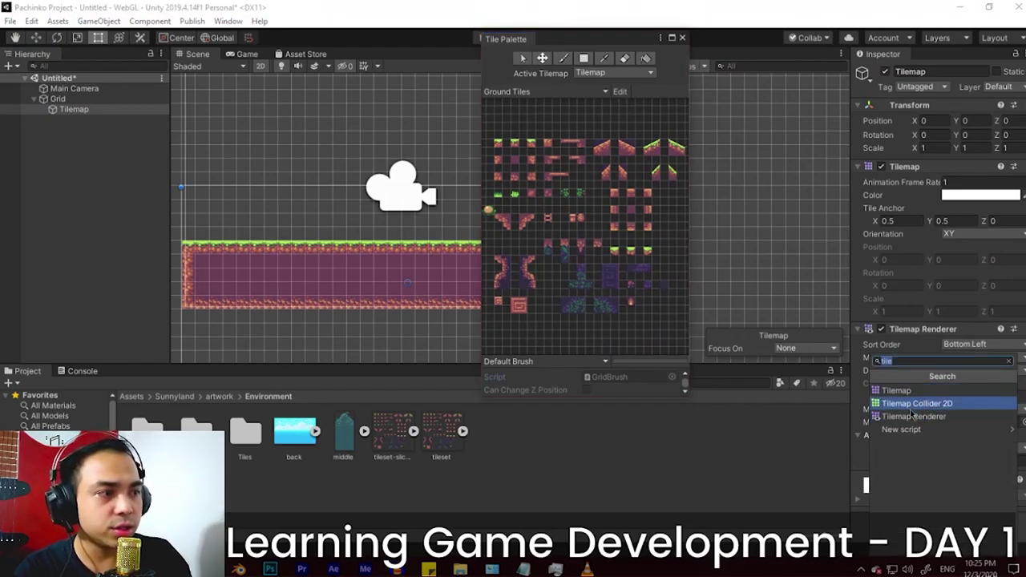
pyautogui.click(911, 406)
pyautogui.scroll(-3, 934, 448)
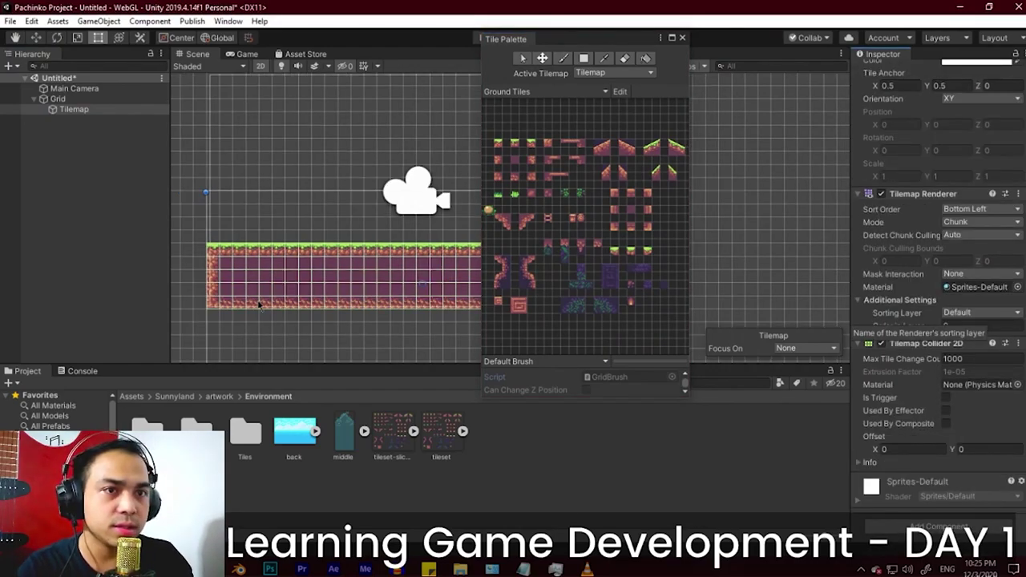
pyautogui.scroll(5, 364, 252)
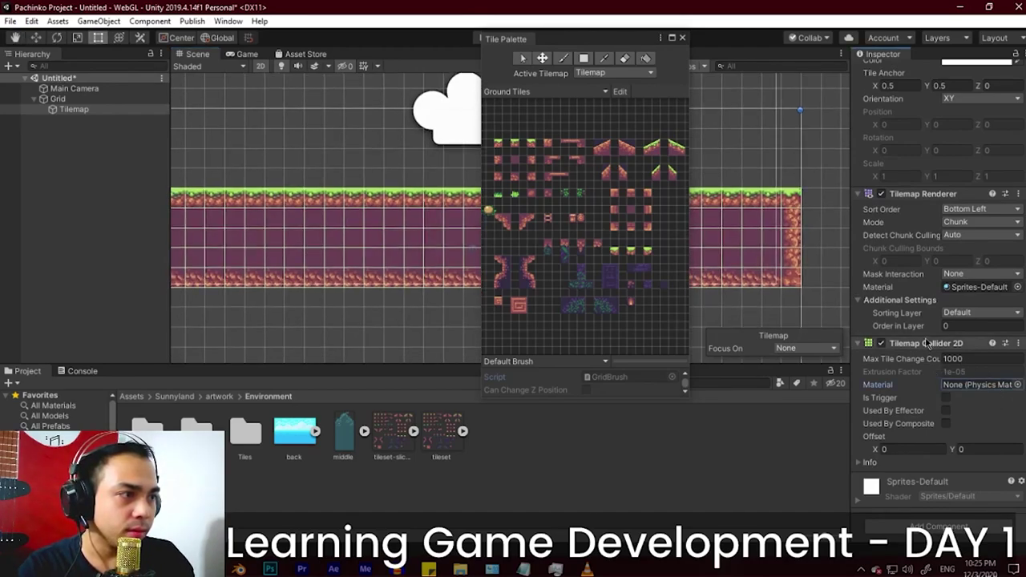
pyautogui.click(1017, 344)
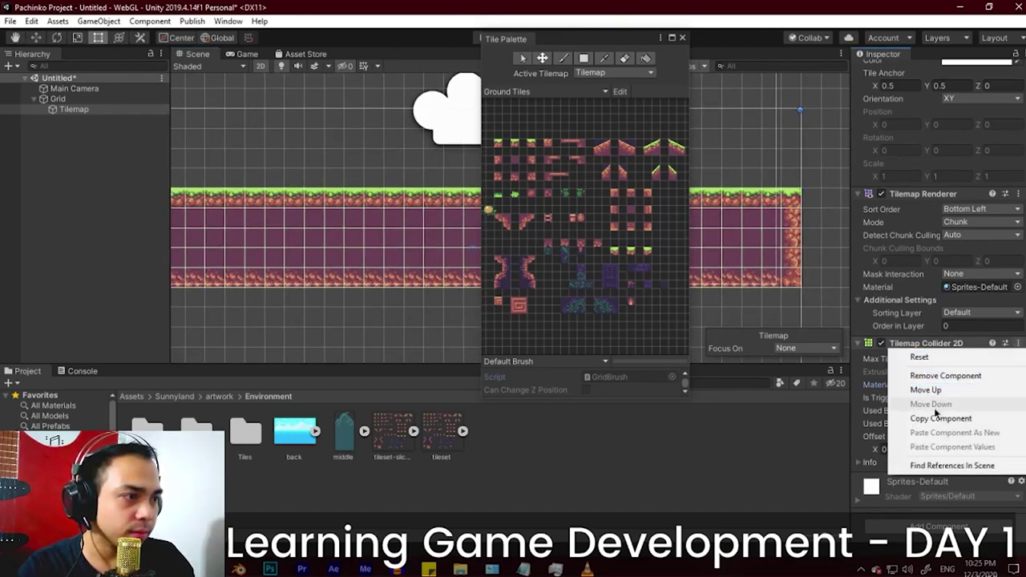
pyautogui.click(933, 377)
# Step: Add a Box Collider 2D component to the Tilemap
pyautogui.click(922, 525)
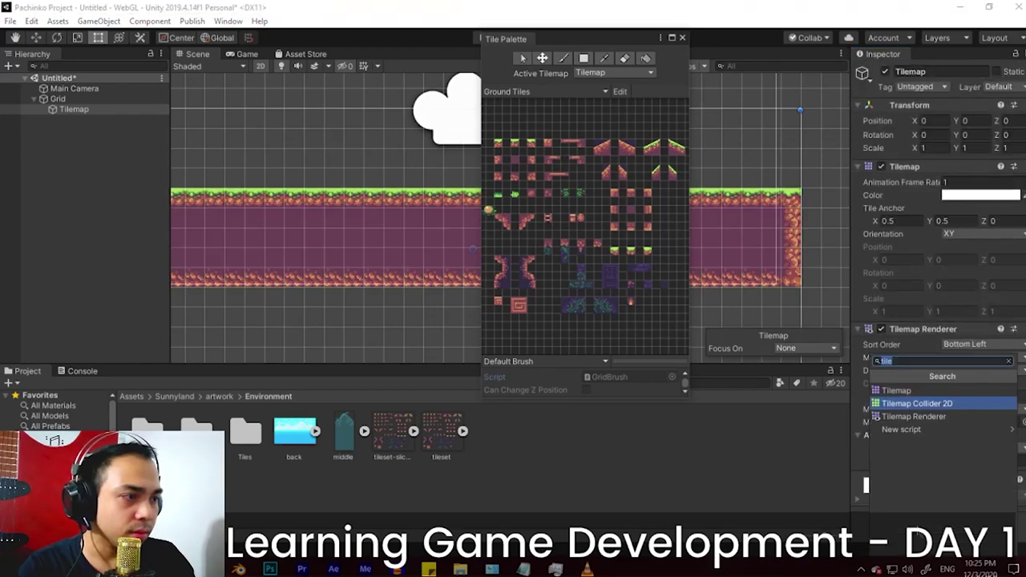
pyautogui.write('co')
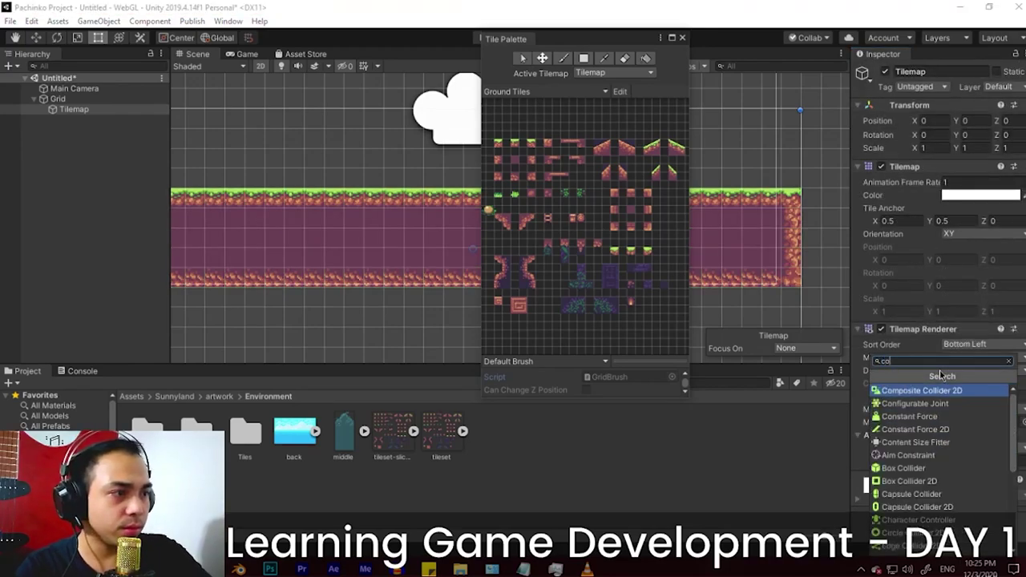
pyautogui.press('BackSpace')
pyautogui.press('BackSpace')
pyautogui.write('collisio')
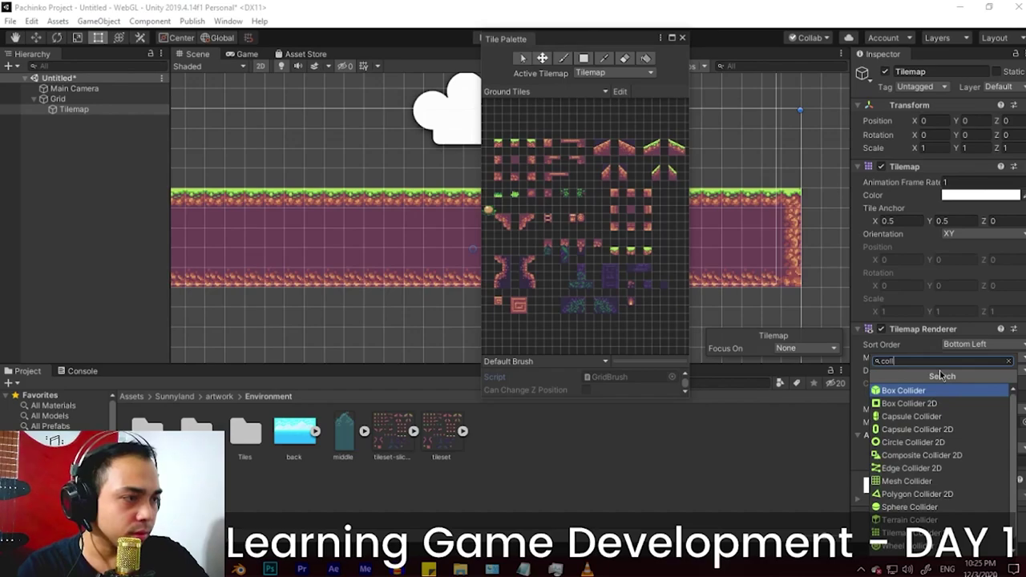
pyautogui.press('BackSpace')
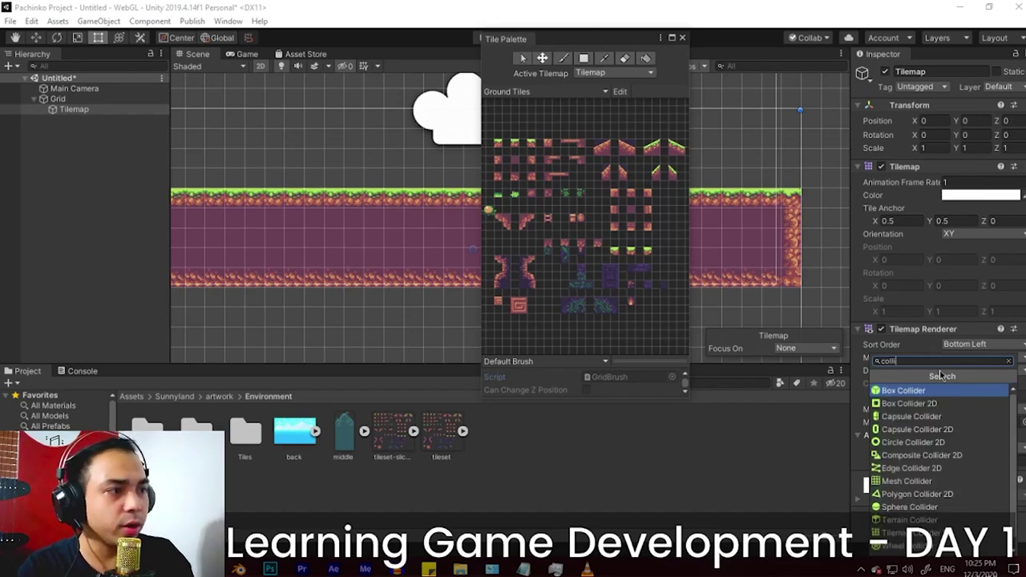
pyautogui.click(902, 404)
# Step: Fit the Tilemap's Box Collider 2D to the painted ground by moving its upper edge to the grass and its lower edge to the bottom tiles
pyautogui.scroll(-4, 267, 316)
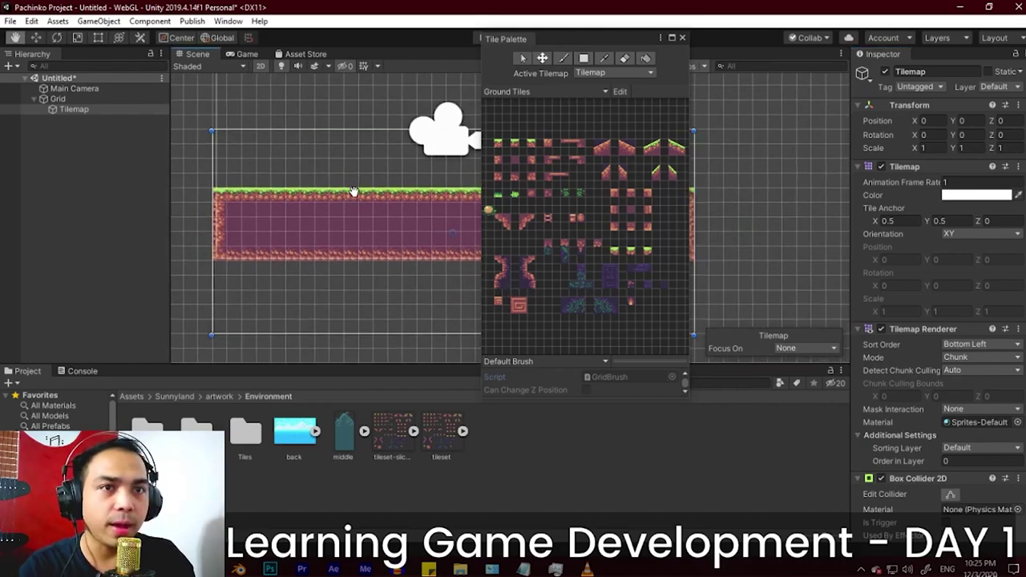
pyautogui.scroll(-4, 964, 449)
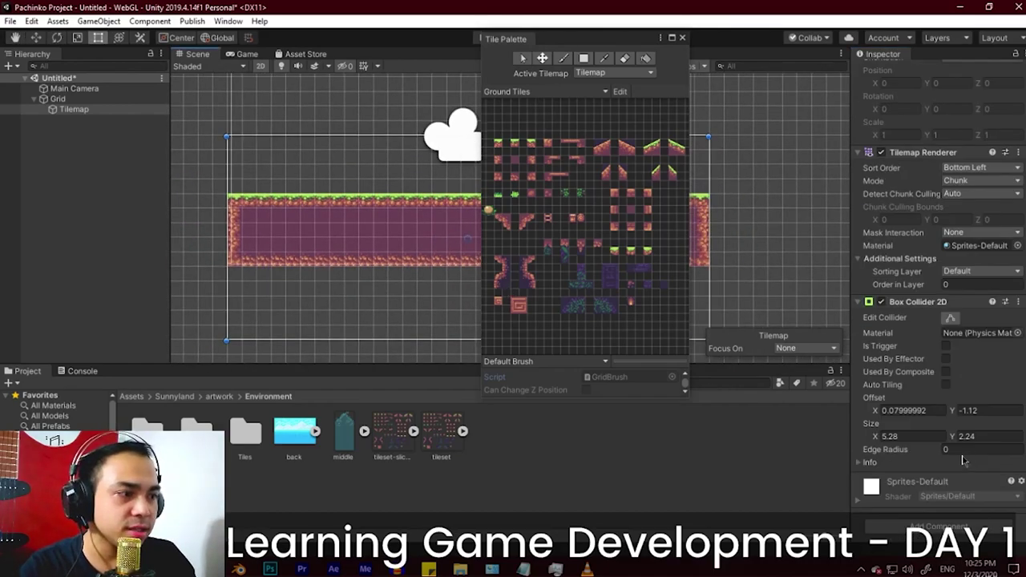
pyautogui.click(948, 321)
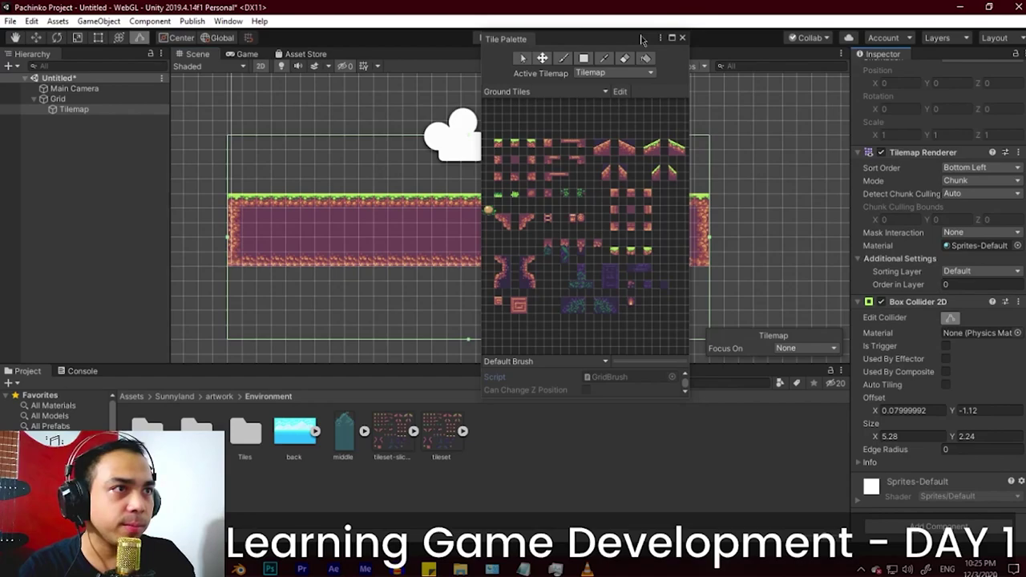
pyautogui.moveTo(641, 39); pyautogui.dragTo(819, 29)
pyautogui.moveTo(466, 178); pyautogui.dragTo(435, 173, button='middle')
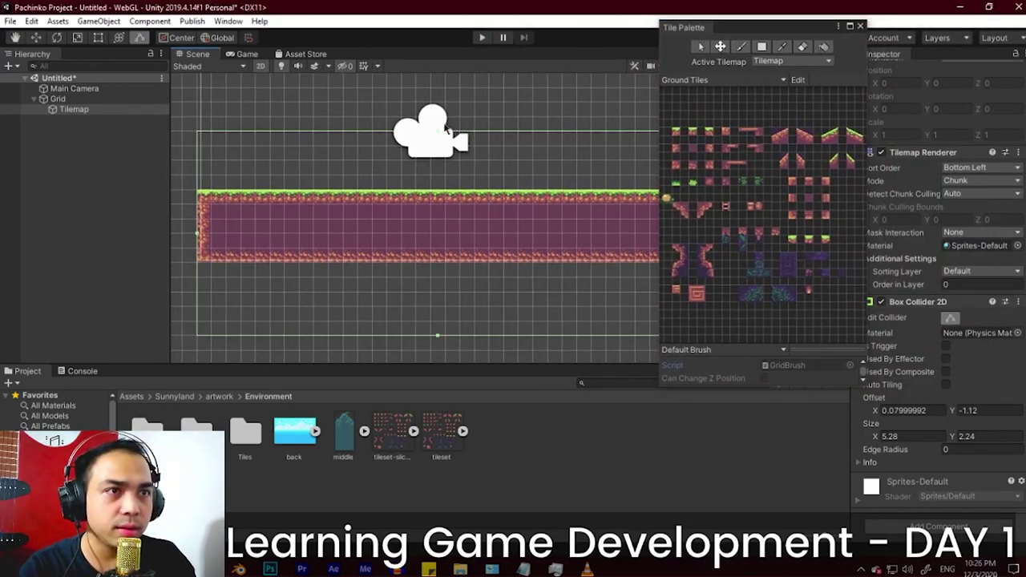
pyautogui.moveTo(445, 128); pyautogui.dragTo(444, 193)
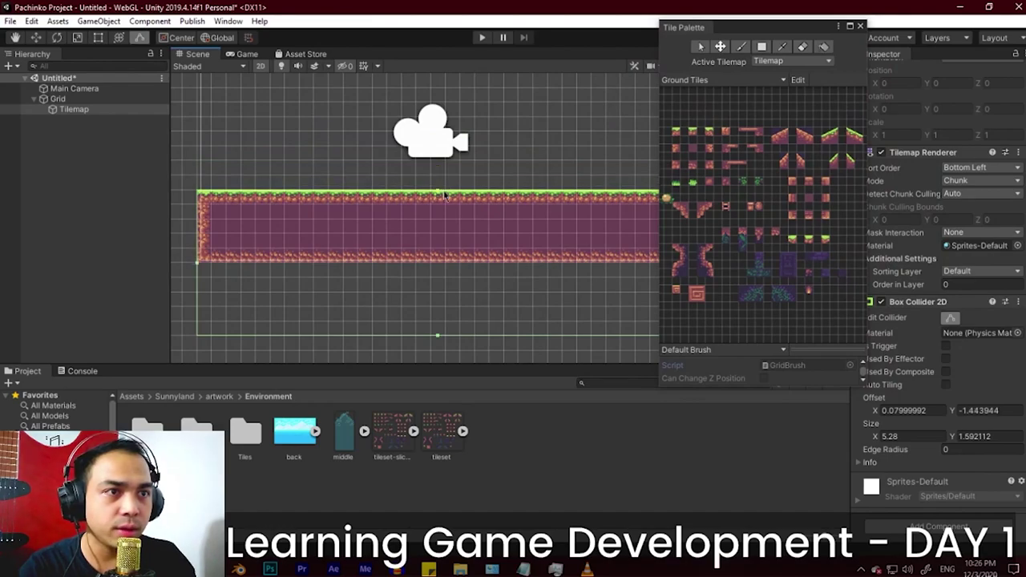
pyautogui.moveTo(436, 341); pyautogui.dragTo(441, 265)
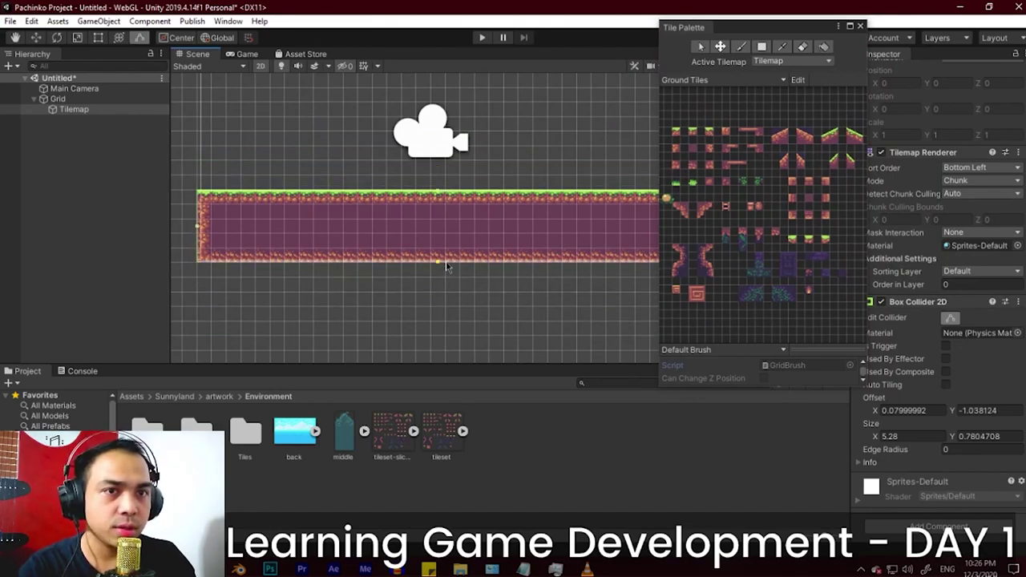
pyautogui.scroll(1, 440, 240)
pyautogui.scroll(3, 440, 240)
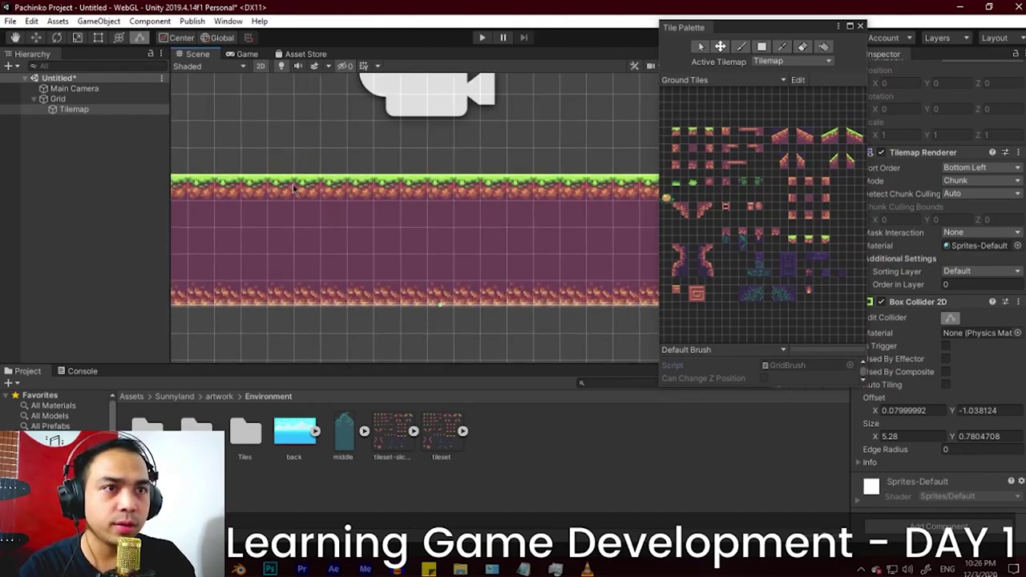
pyautogui.click(370, 150)
pyautogui.scroll(-5, 393, 188)
pyautogui.moveTo(376, 191); pyautogui.dragTo(386, 267, button='middle')
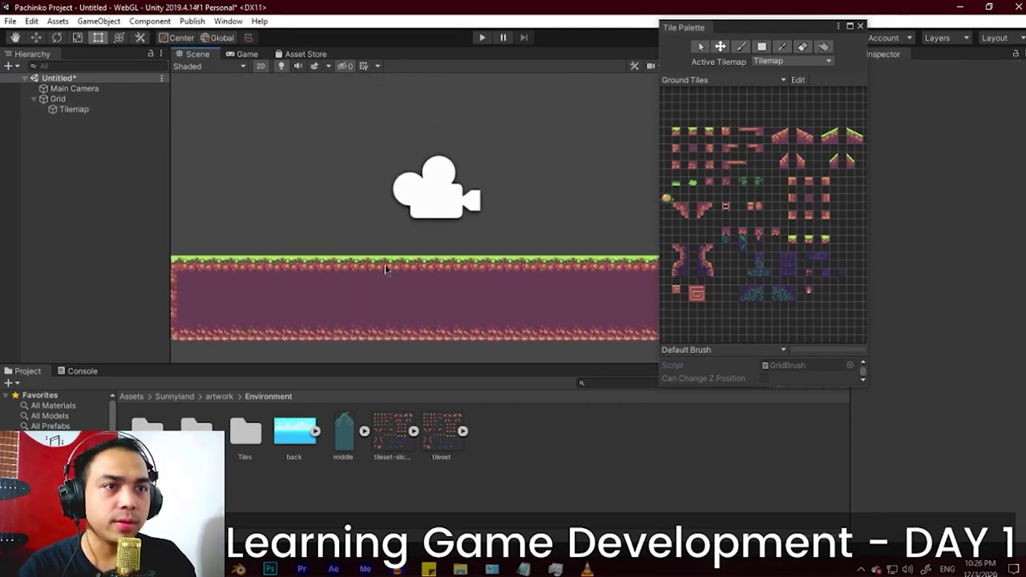
# Step: Rename the Tilemap object as Ground
pyautogui.click(71, 109)
pyautogui.rightClick(66, 111)
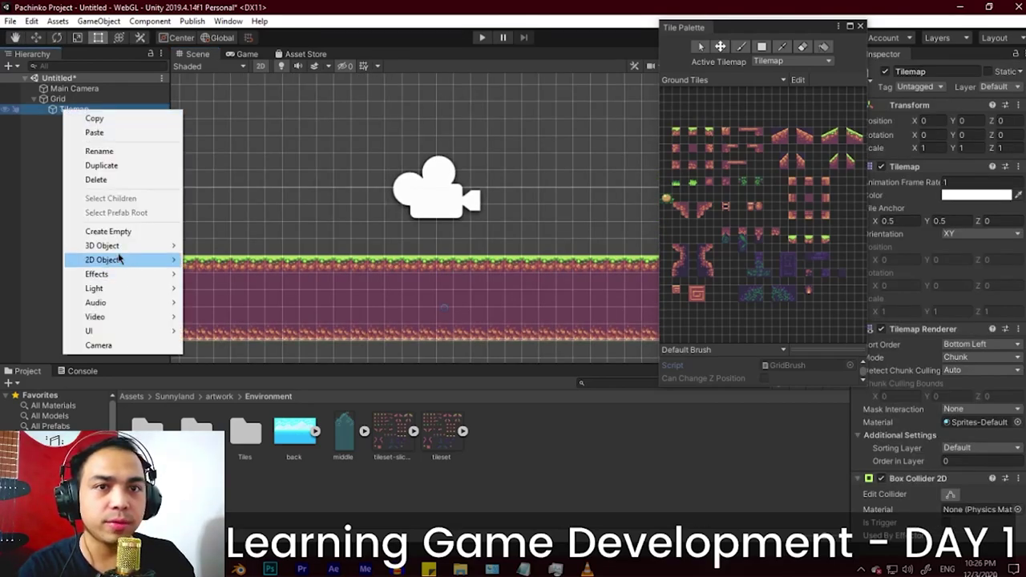
pyautogui.click(104, 151)
pyautogui.write('Ground')
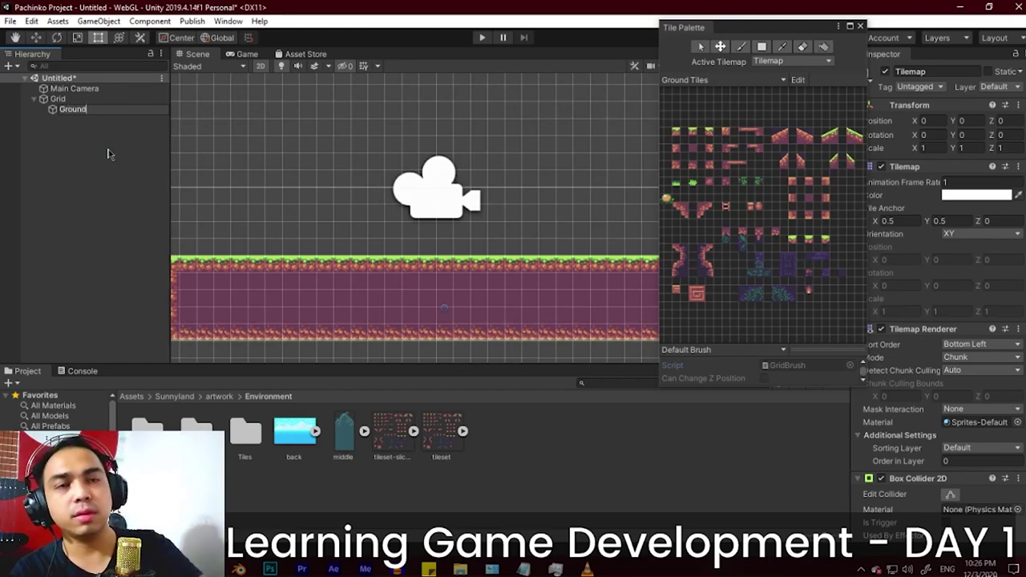
pyautogui.press('Return')
# Step: Create a new 2D Sprite object under Grid and place it above Ground in the hierarchy
pyautogui.click(58, 99)
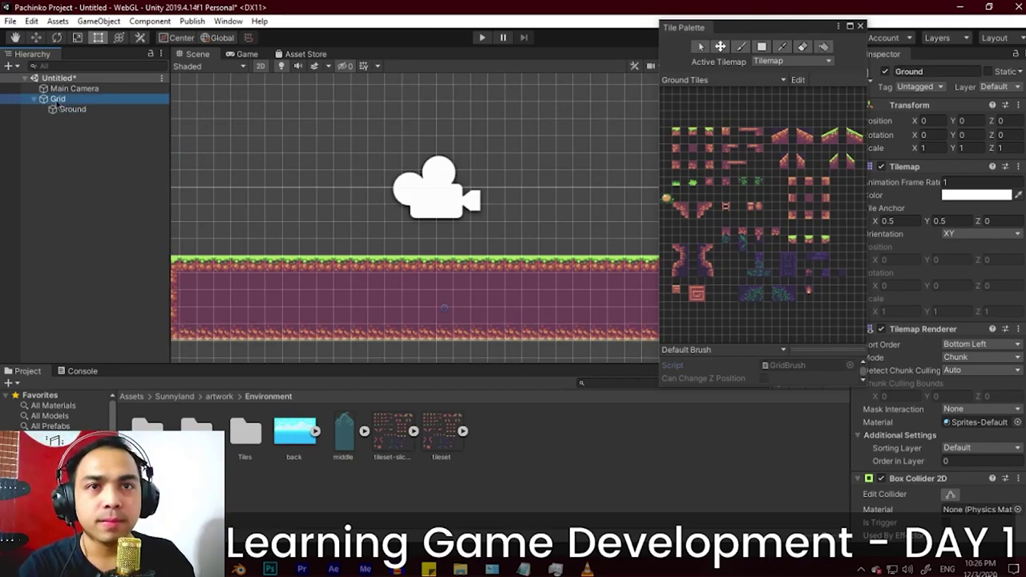
pyautogui.rightClick(61, 100)
pyautogui.moveTo(112, 250)
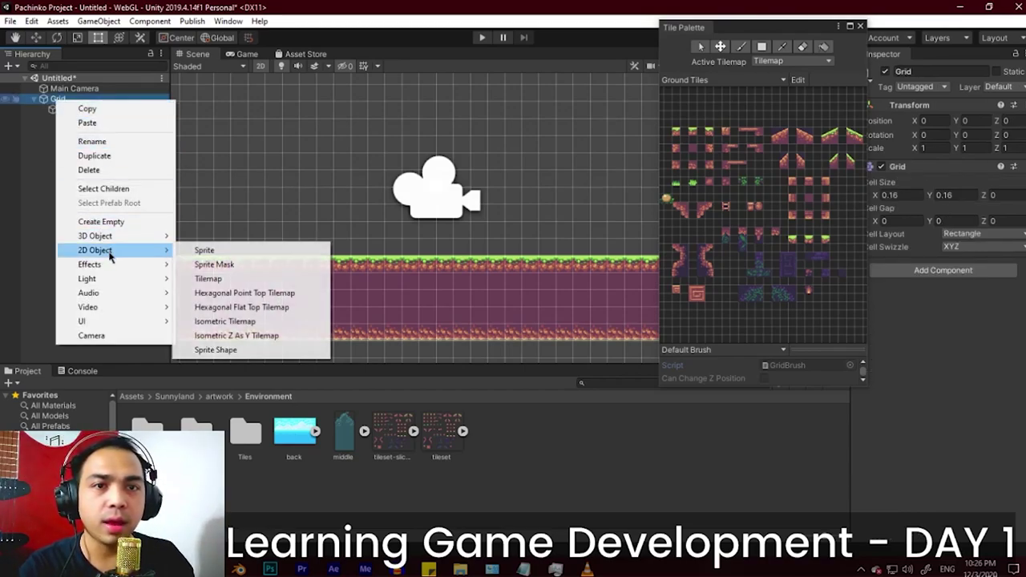
pyautogui.click(228, 253)
pyautogui.click(91, 126)
pyautogui.moveTo(88, 121); pyautogui.dragTo(82, 109)
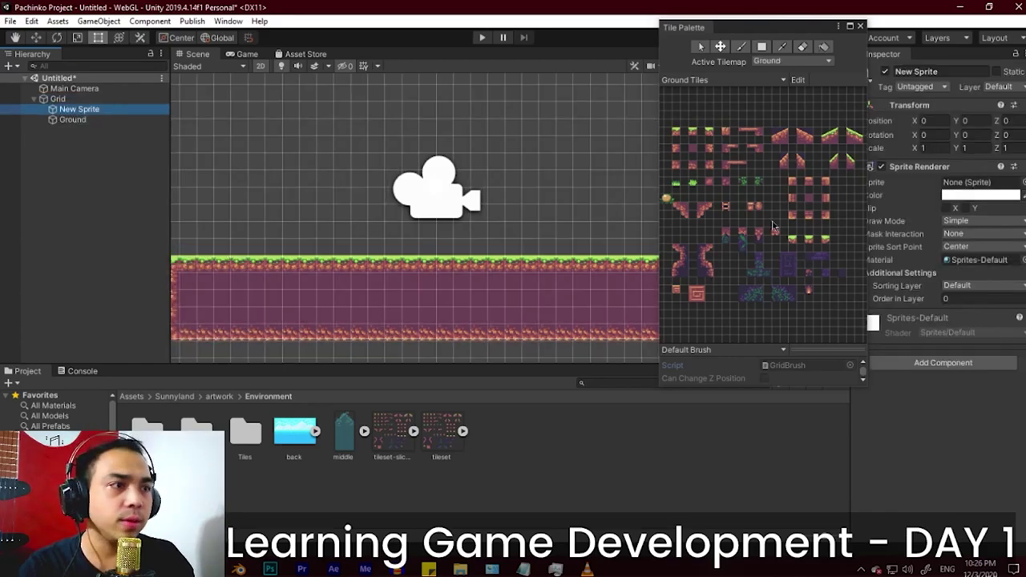
pyautogui.moveTo(403, 200); pyautogui.dragTo(465, 176, button='middle')
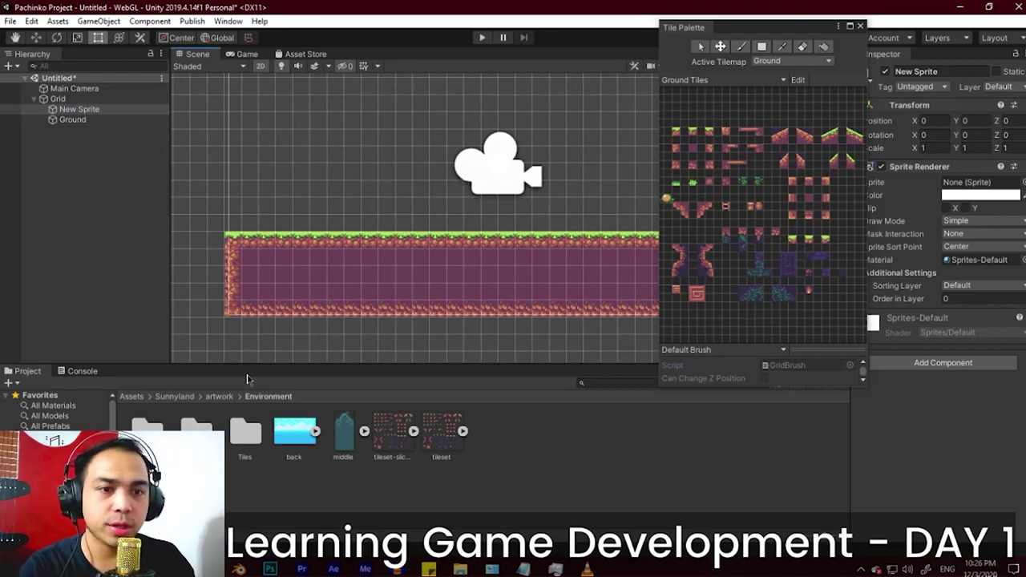
# Step: Look through Sunnyland's props, eagle, Fx and Tiles artwork folders for a suitable sprite image
pyautogui.doubleClick(196, 425)
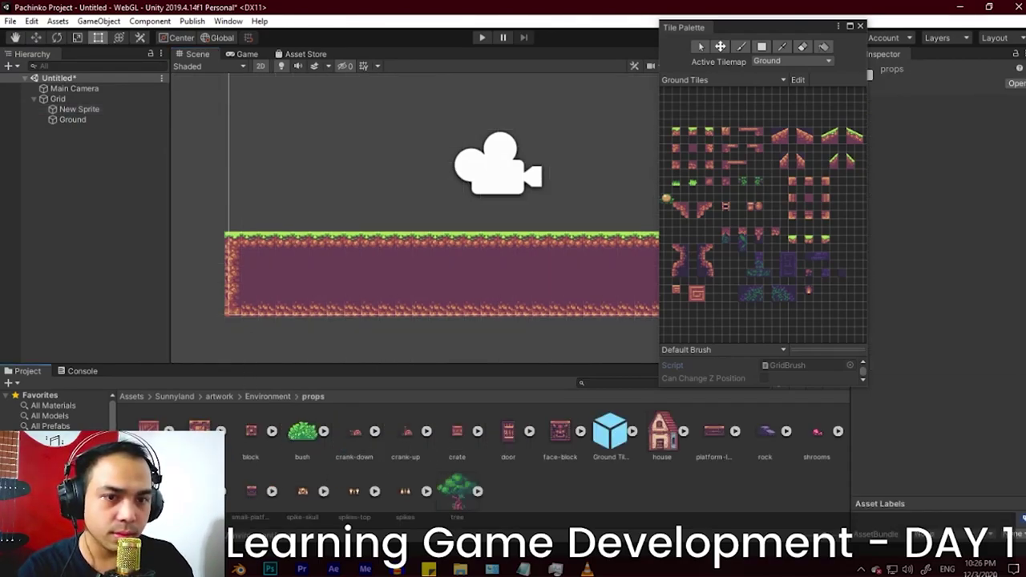
pyautogui.scroll(-2, 60, 449)
pyautogui.click(71, 462)
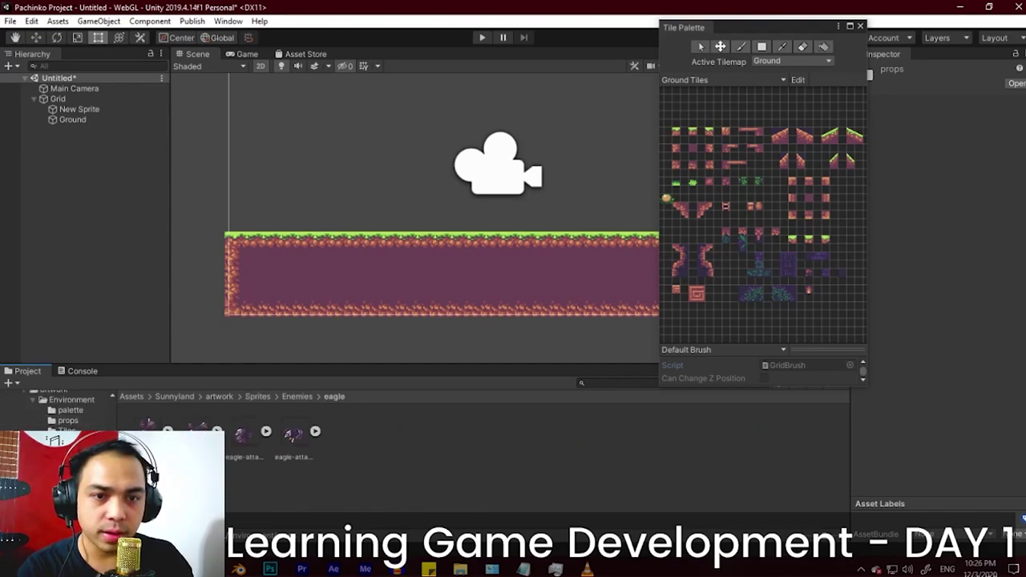
pyautogui.click(71, 472)
pyautogui.click(70, 482)
pyautogui.click(66, 493)
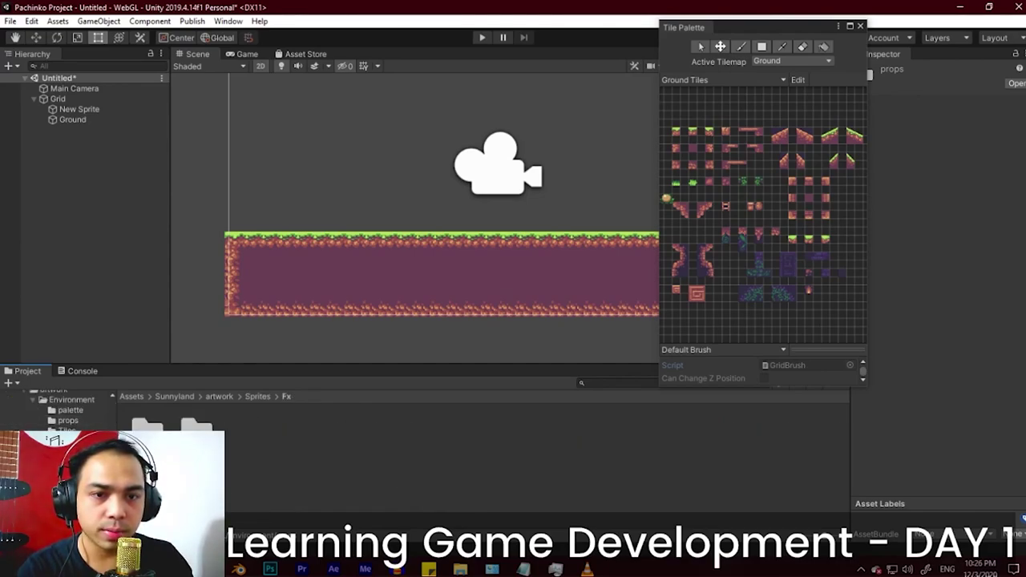
pyautogui.click(71, 514)
pyautogui.click(71, 461)
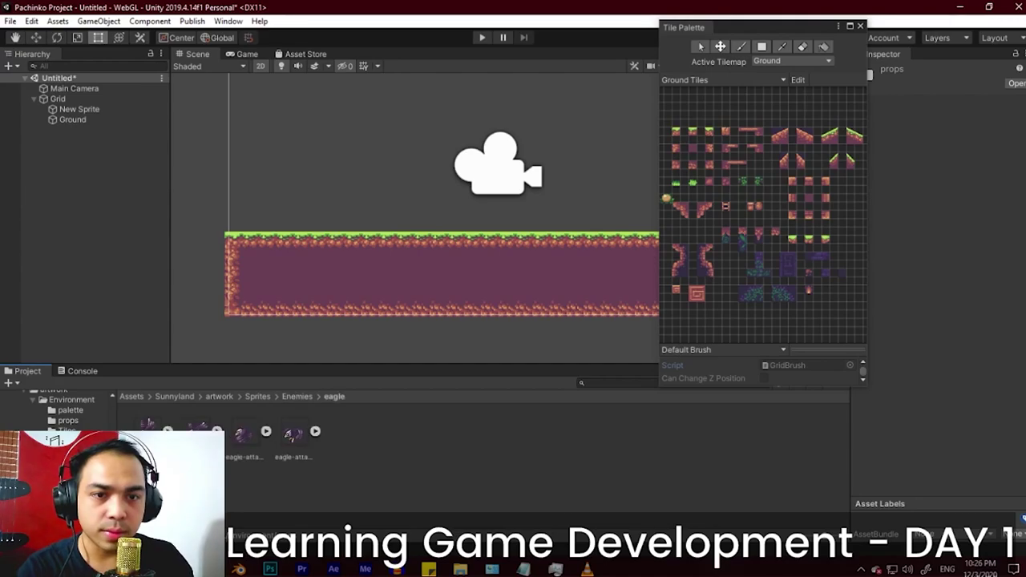
pyautogui.click(64, 440)
pyautogui.click(75, 430)
pyautogui.scroll(-7, 501, 469)
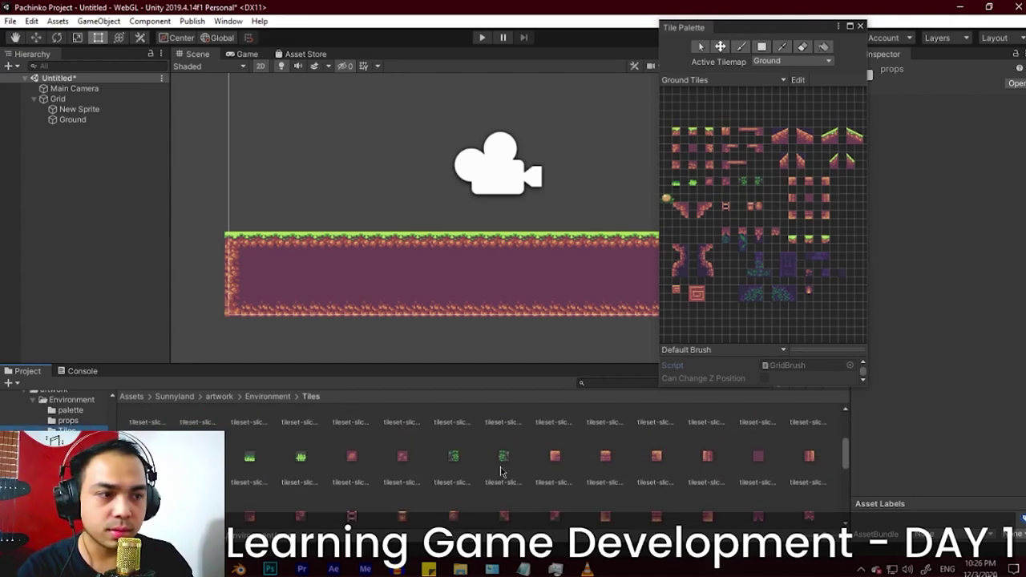
pyautogui.scroll(1, 521, 472)
pyautogui.scroll(4, 802, 205)
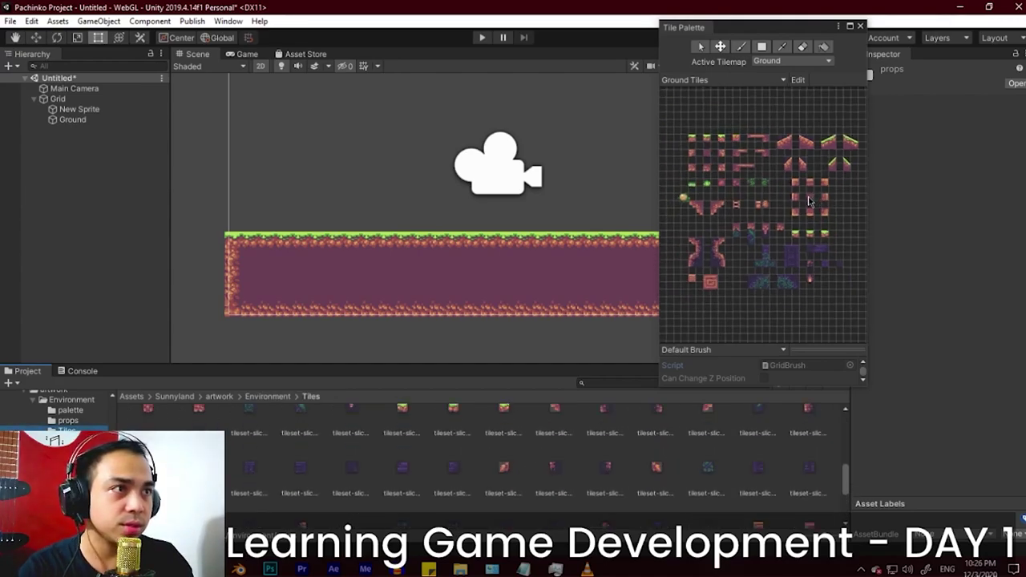
# Step: Close the Tile Palette and check the palette, props and Tiles folders again for a sprite image
pyautogui.click(860, 27)
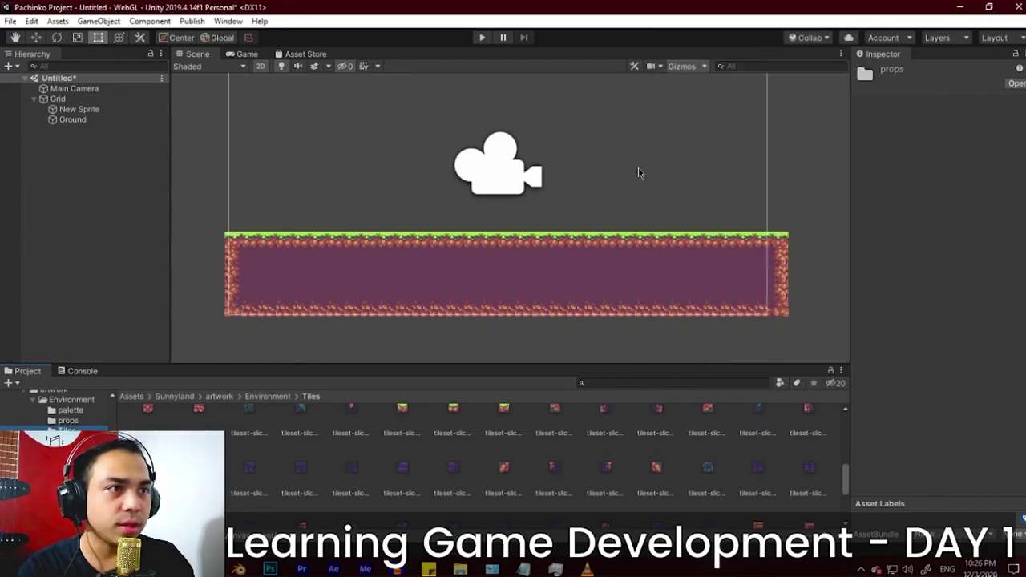
pyautogui.click(67, 419)
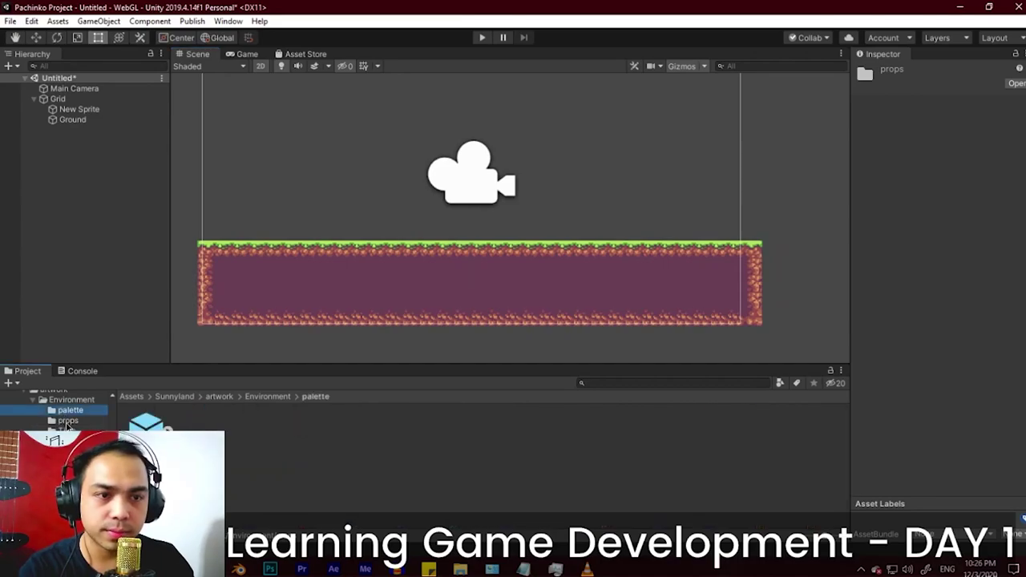
pyautogui.click(70, 409)
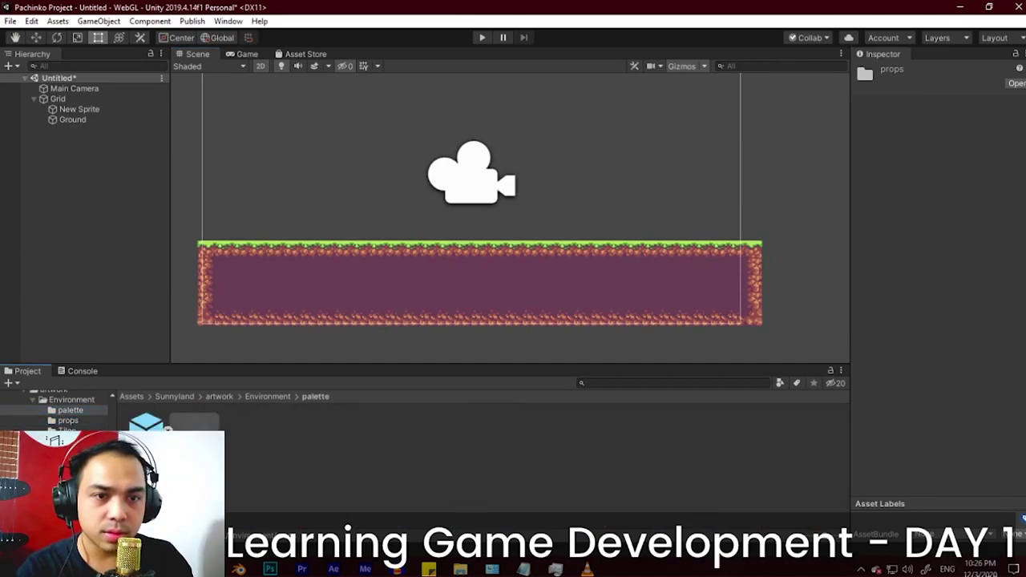
pyautogui.click(67, 421)
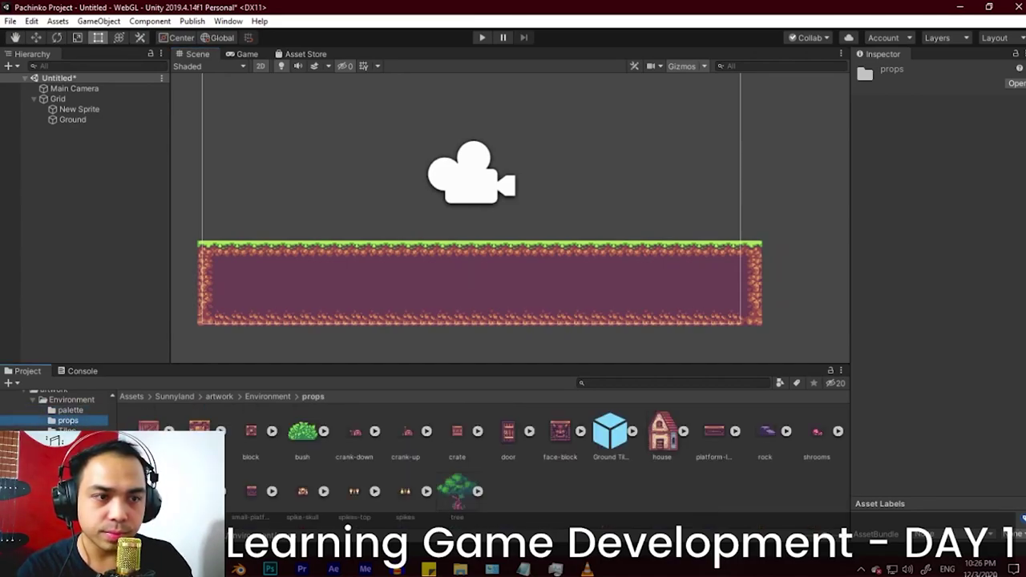
pyautogui.click(87, 430)
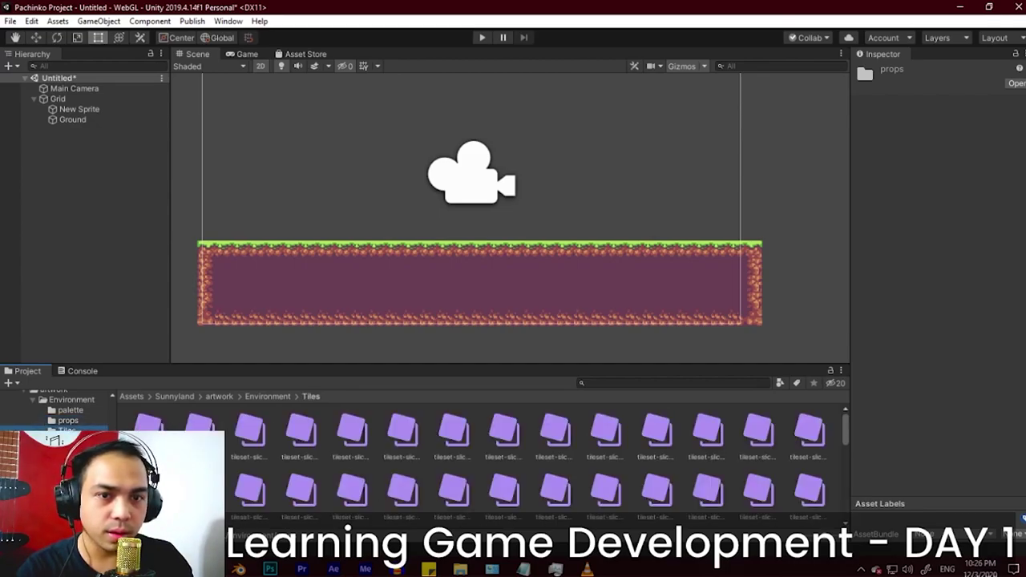
pyautogui.scroll(-5, 437, 460)
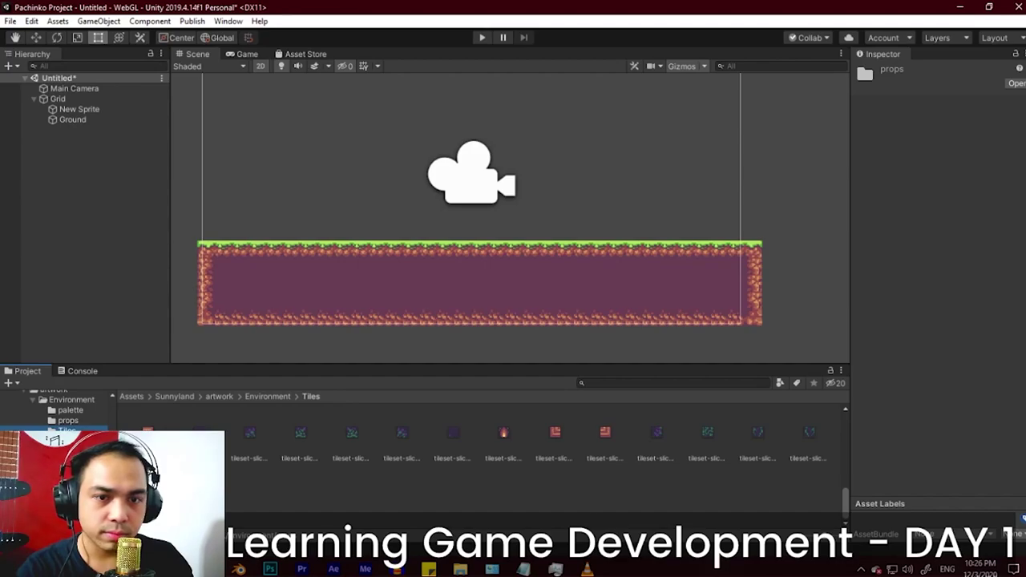
# Step: Examine the eagle, enemy-death and item-feedback sprites in the Sprites folder, ending with item-feedback-1 selected
pyautogui.click(81, 482)
pyautogui.click(80, 472)
pyautogui.click(80, 462)
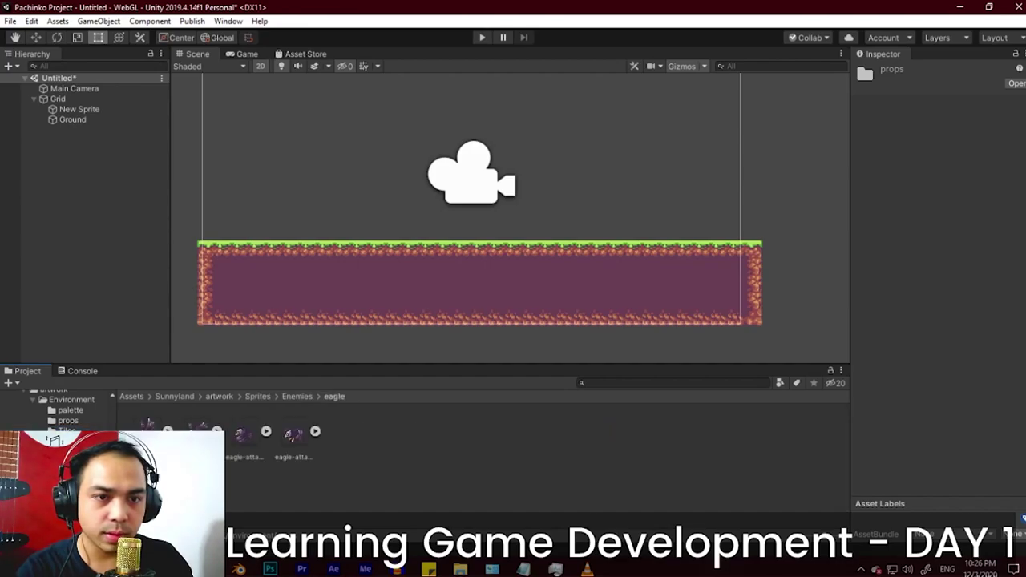
pyautogui.click(72, 492)
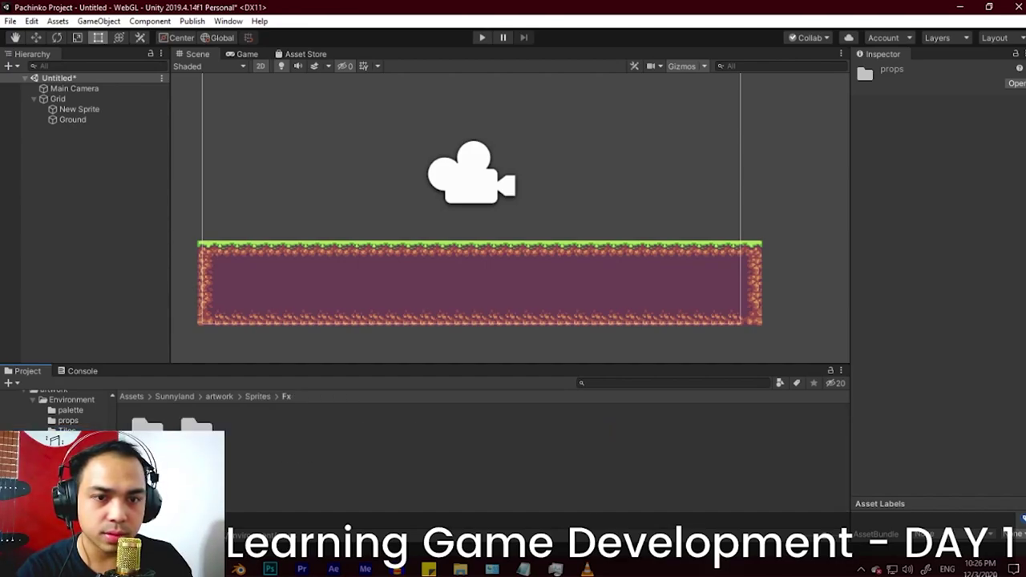
pyautogui.doubleClick(147, 439)
pyautogui.click(196, 430)
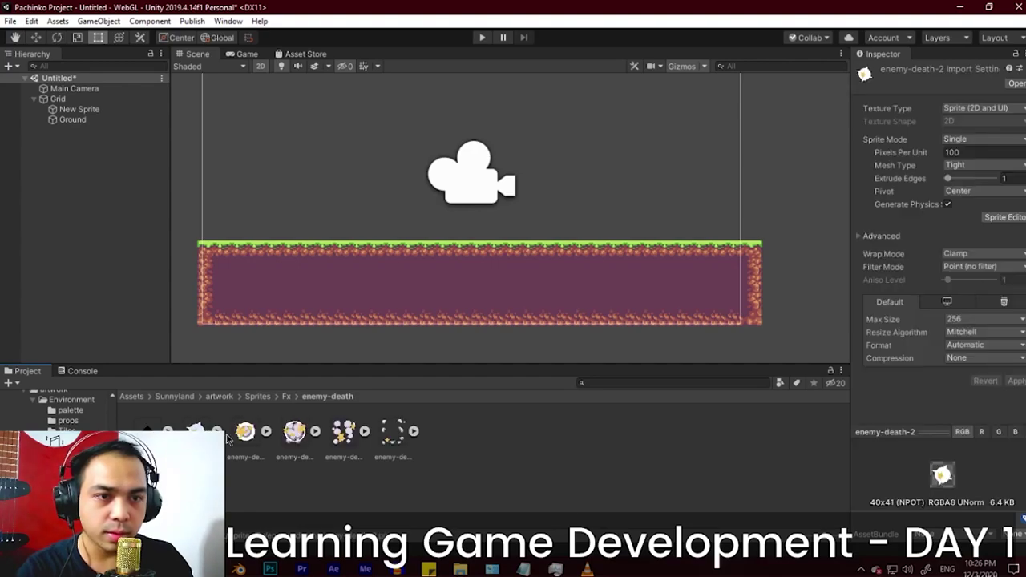
pyautogui.click(80, 513)
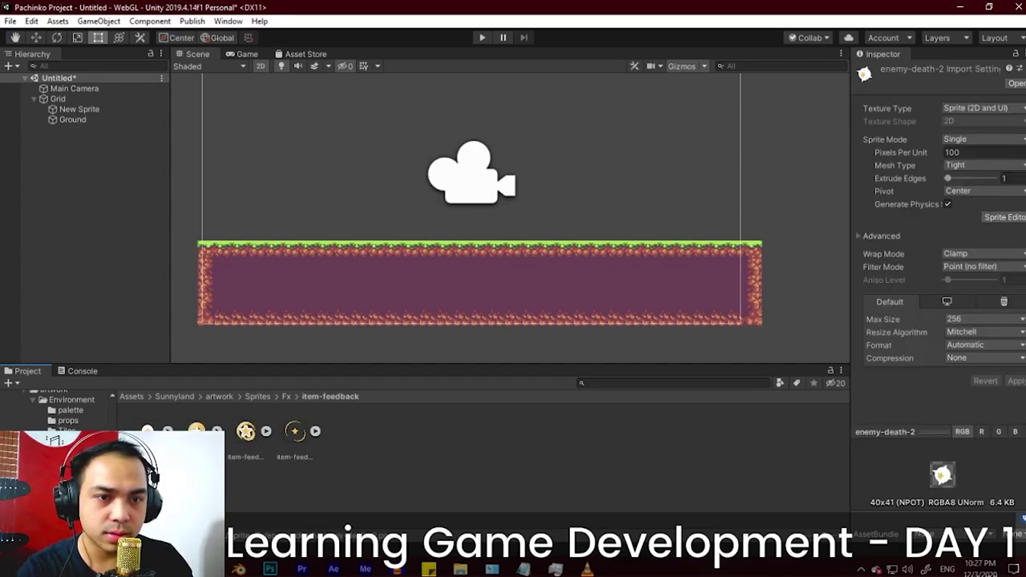
pyautogui.moveTo(245, 431); pyautogui.dragTo(185, 445)
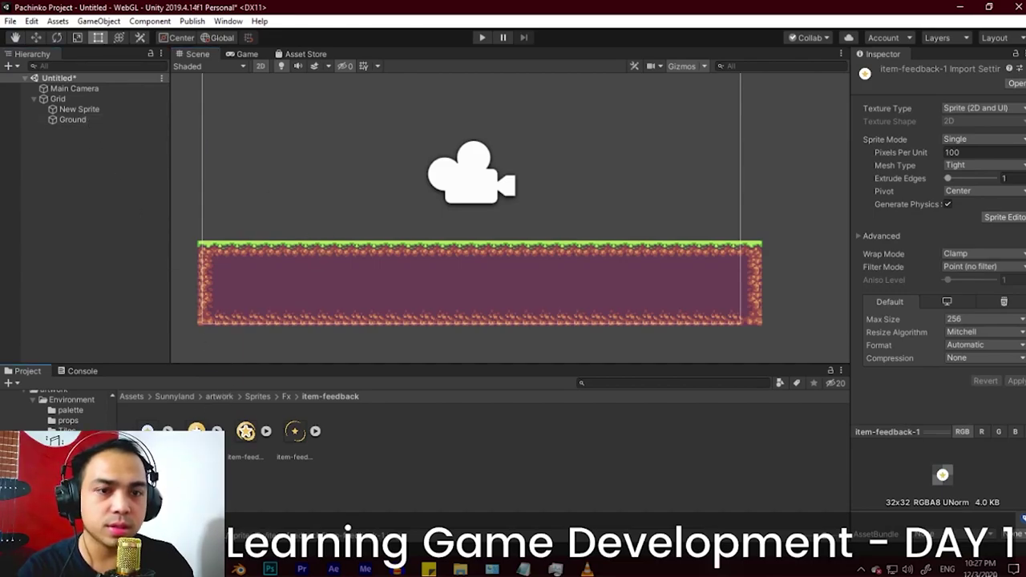
# Step: Assign the item-feedback-1 image to New Sprite's Sprite Renderer, searching the available sprites for "item-fee"
pyautogui.click(79, 109)
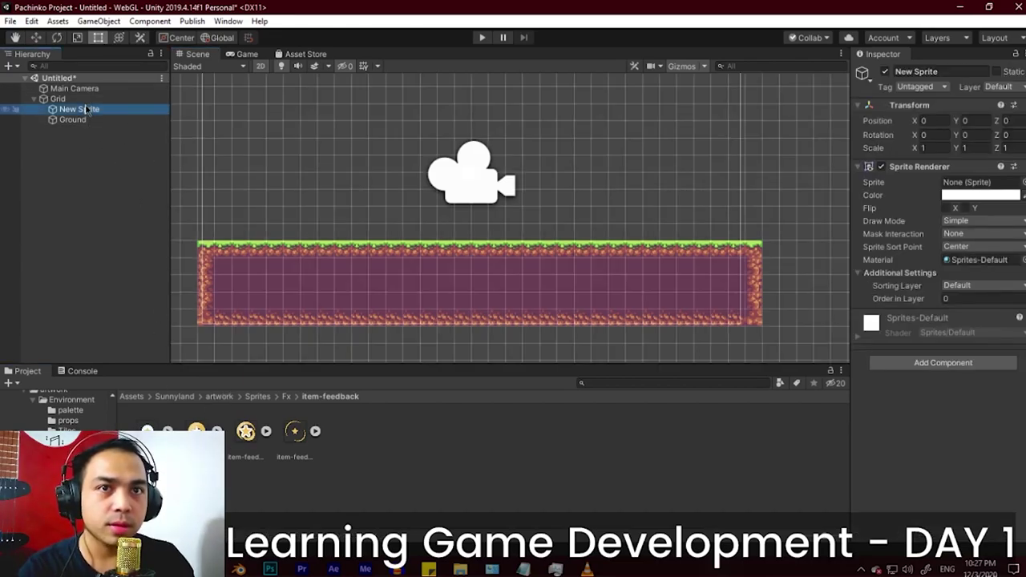
pyautogui.click(1023, 182)
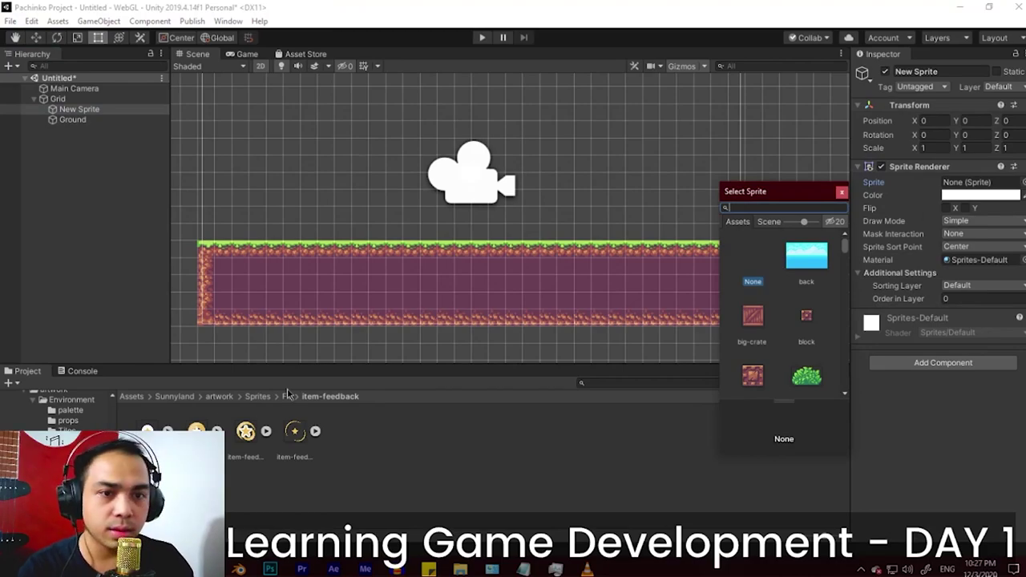
pyautogui.write('item-')
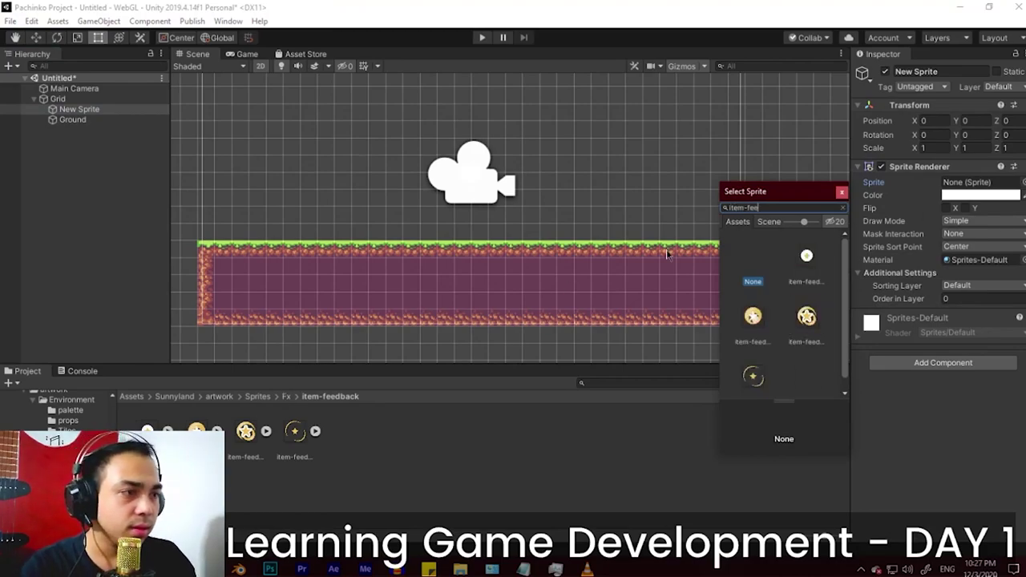
pyautogui.write('fee')
pyautogui.doubleClick(806, 256)
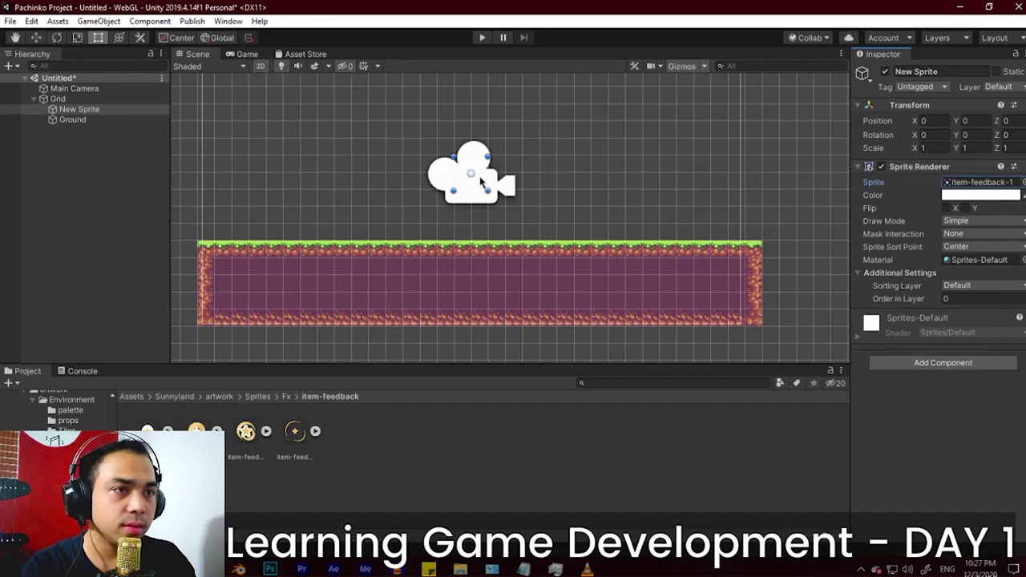
# Step: Move New Sprite above the camera icon to about X -0.08, Y 1.2
pyautogui.moveTo(481, 182); pyautogui.dragTo(480, 116)
pyautogui.moveTo(480, 117); pyautogui.dragTo(481, 233, button='middle')
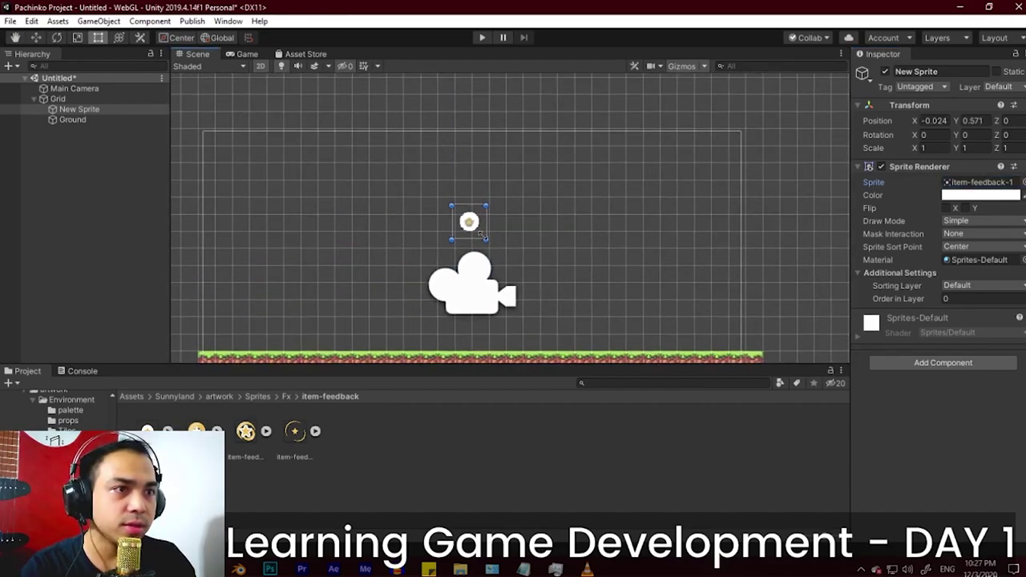
pyautogui.moveTo(480, 233); pyautogui.dragTo(454, 194)
pyautogui.scroll(3, 477, 144)
pyautogui.scroll(2, 477, 140)
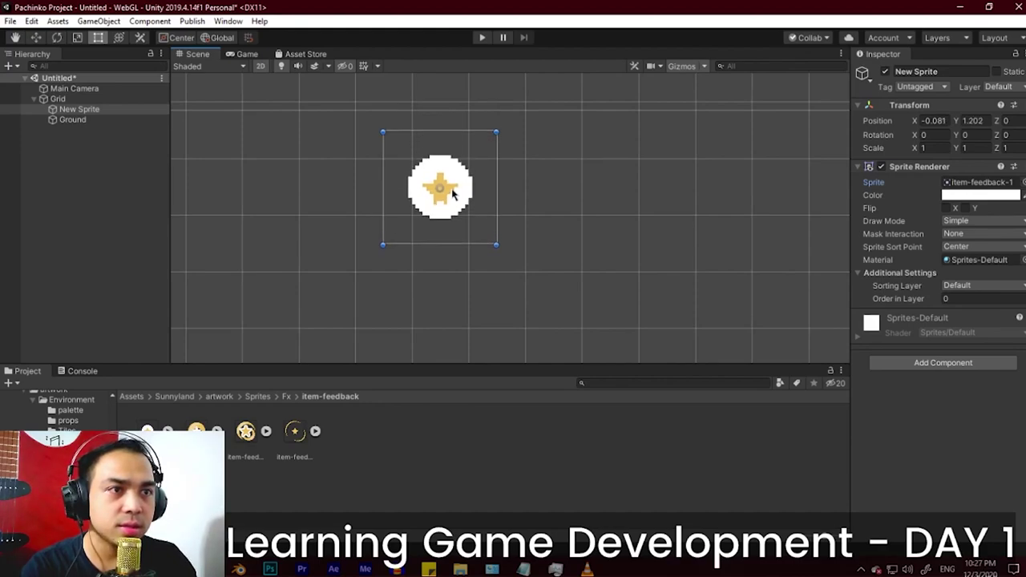
# Step: Shrink New Sprite uniformly to a scale of about 0.88, keeping it at about X -0.08, Y 1.2
pyautogui.moveTo(498, 244); pyautogui.dragTo(449, 191)
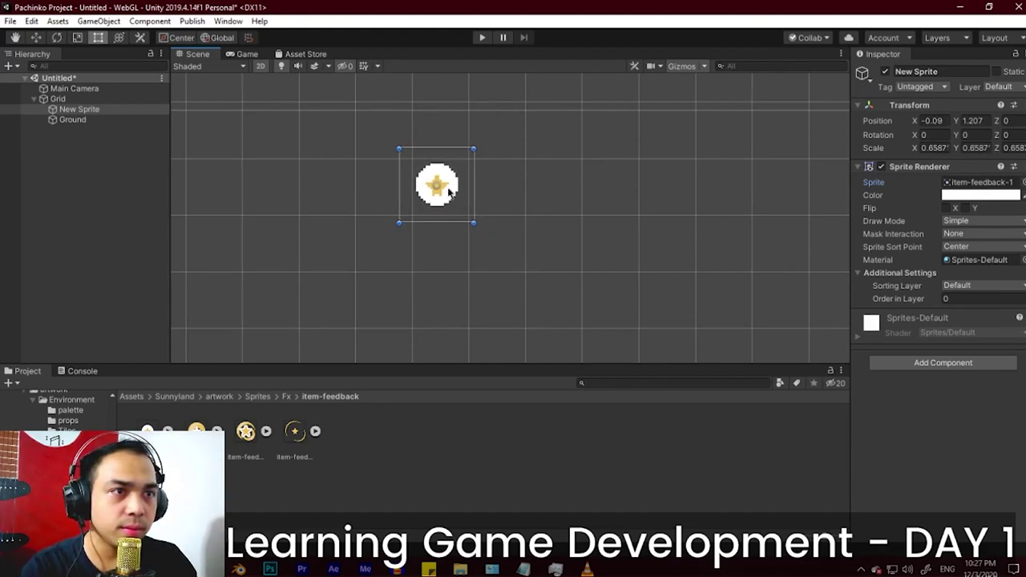
pyautogui.moveTo(474, 225); pyautogui.dragTo(490, 243)
pyautogui.moveTo(464, 193); pyautogui.dragTo(459, 187)
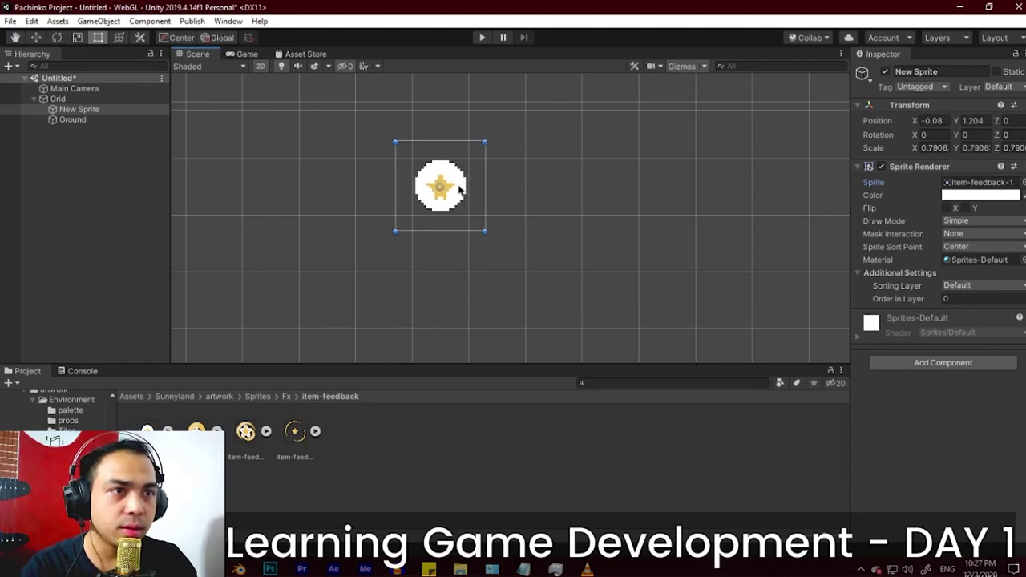
pyautogui.moveTo(484, 232); pyautogui.dragTo(460, 199)
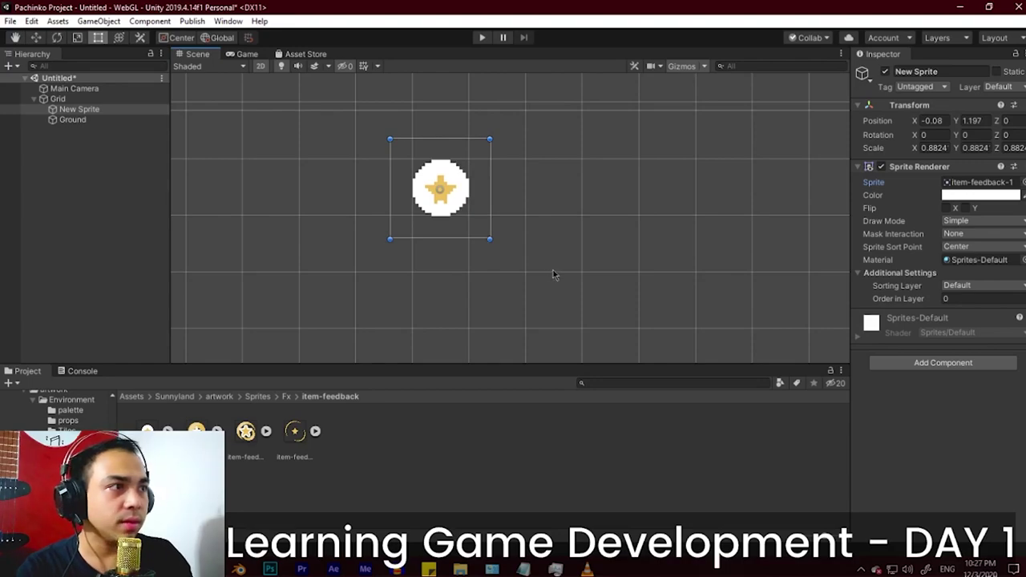
pyautogui.scroll(-3, 552, 275)
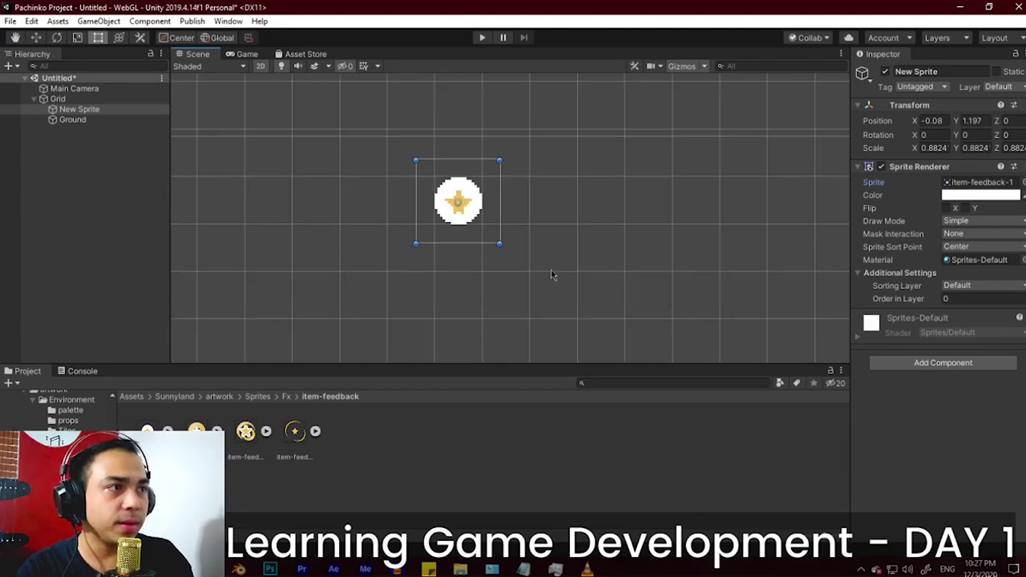
pyautogui.click(135, 215)
pyautogui.click(476, 215)
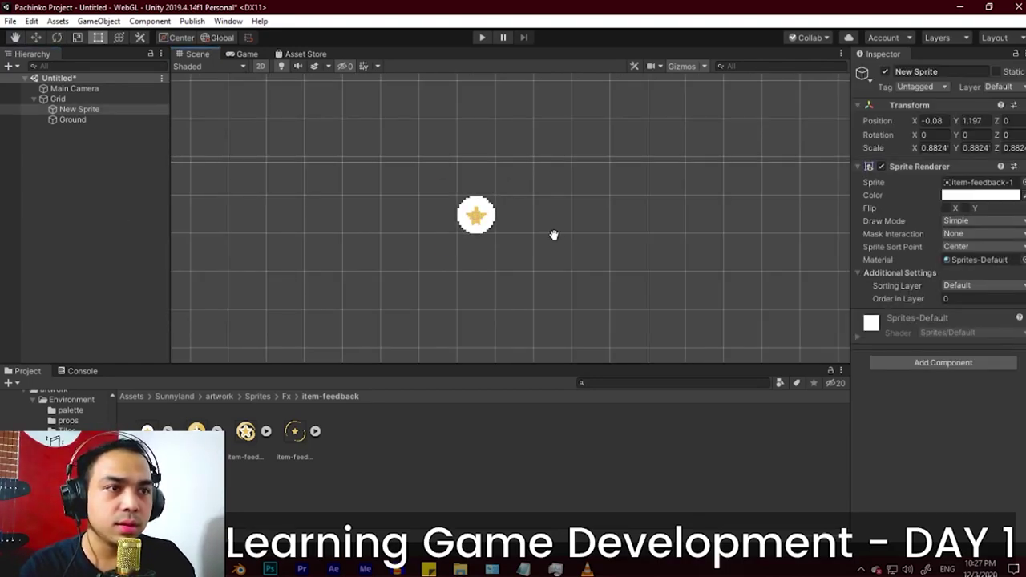
# Step: Add a Circle Collider 2D component to New Sprite, searching the components for "collider"
pyautogui.press('q')
pyautogui.scroll(-1, 559, 235)
pyautogui.scroll(-1, 559, 235)
pyautogui.click(930, 365)
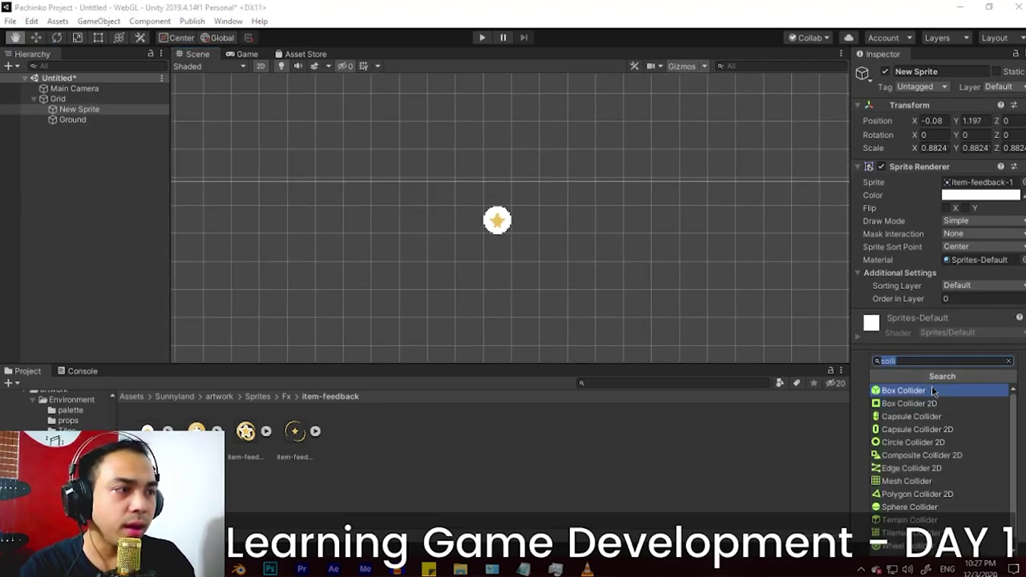
pyautogui.write('collider')
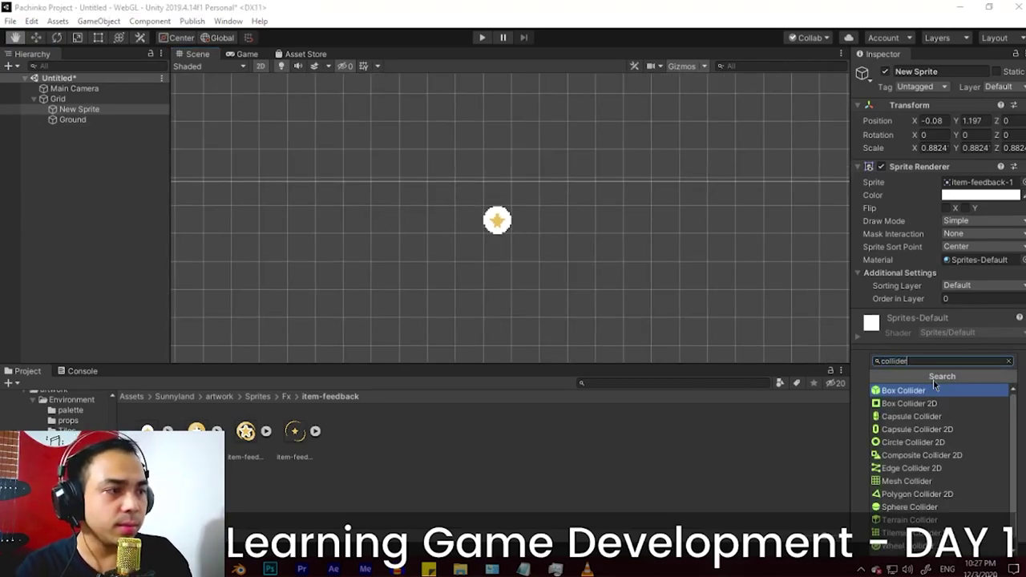
pyautogui.click(918, 443)
# Step: Fit the circle collider to the white disc of New Sprite, with a radius of about 0.091 and X offset about -0.001
pyautogui.scroll(3, 536, 224)
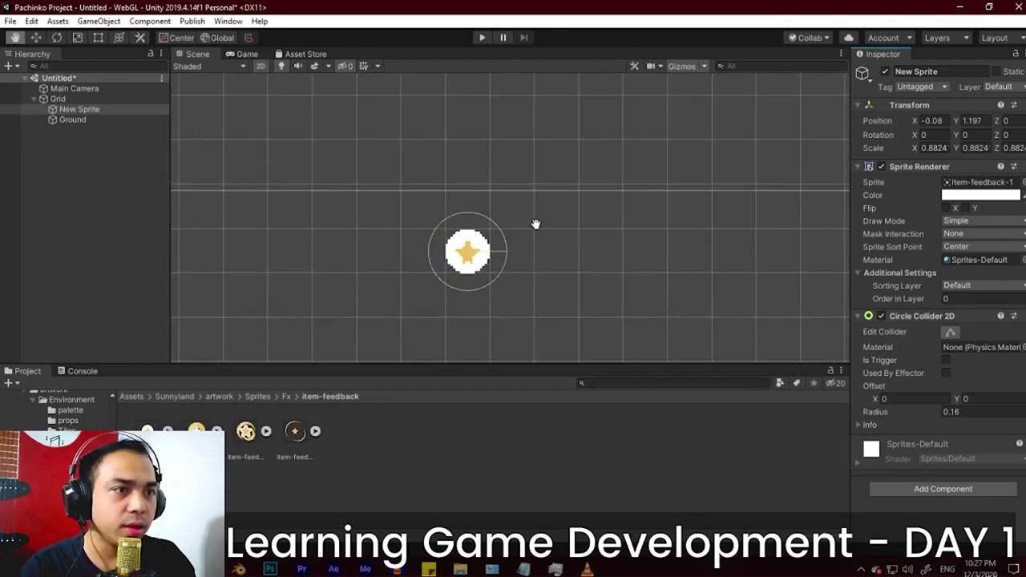
pyautogui.scroll(3, 550, 259)
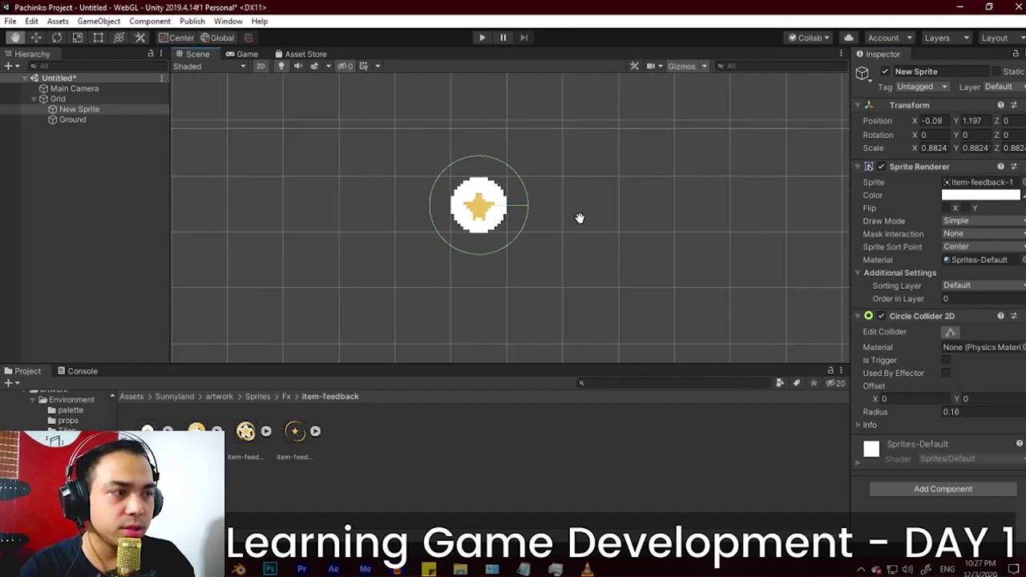
pyautogui.click(948, 332)
pyautogui.moveTo(504, 200); pyautogui.dragTo(475, 206)
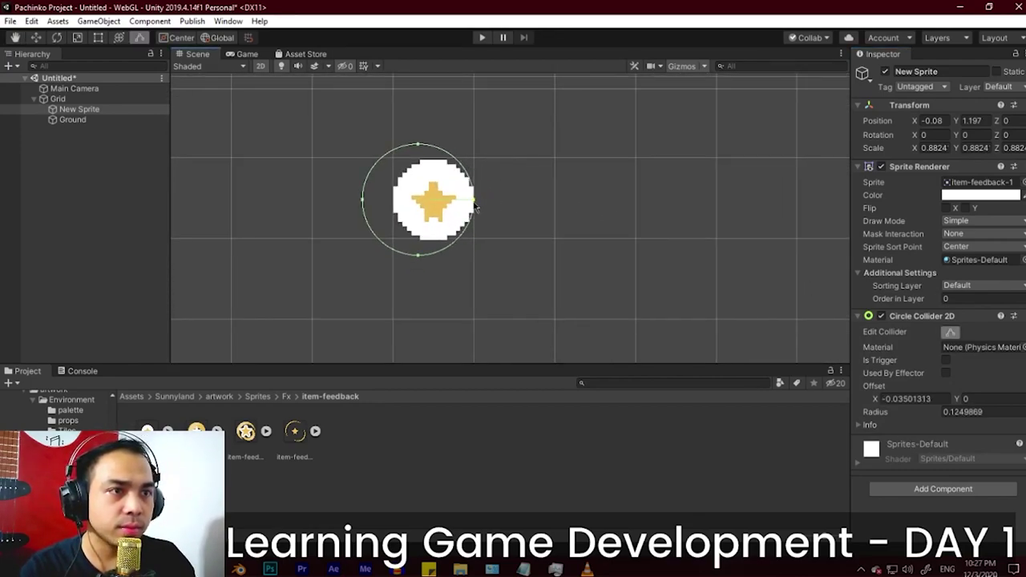
pyautogui.moveTo(361, 204); pyautogui.dragTo(391, 204)
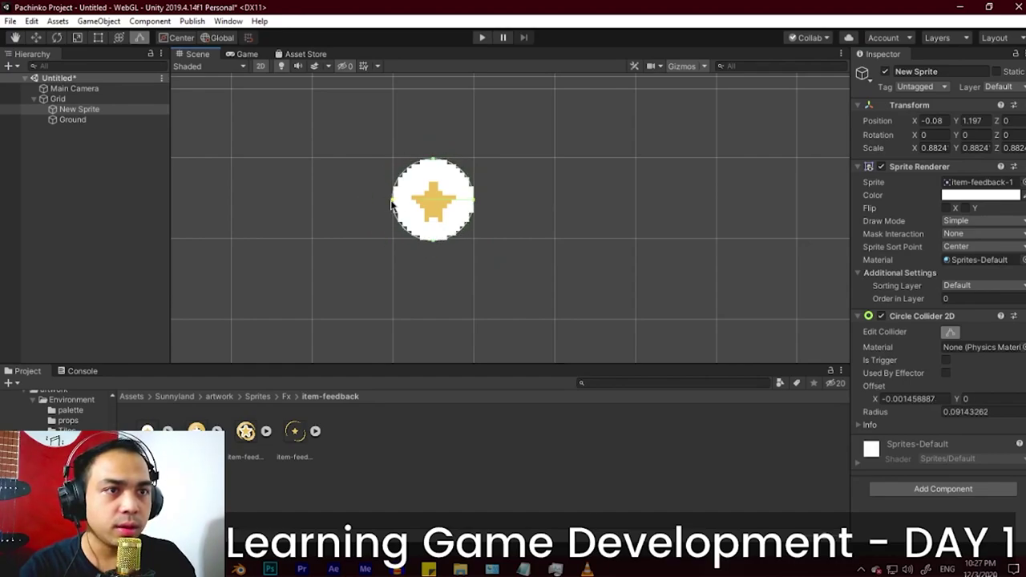
# Step: Run the scene in play mode to check how the ball sprite behaves, and stop it
pyautogui.scroll(-10, 370, 212)
pyautogui.moveTo(394, 230); pyautogui.dragTo(451, 195, button='middle')
pyautogui.click(484, 39)
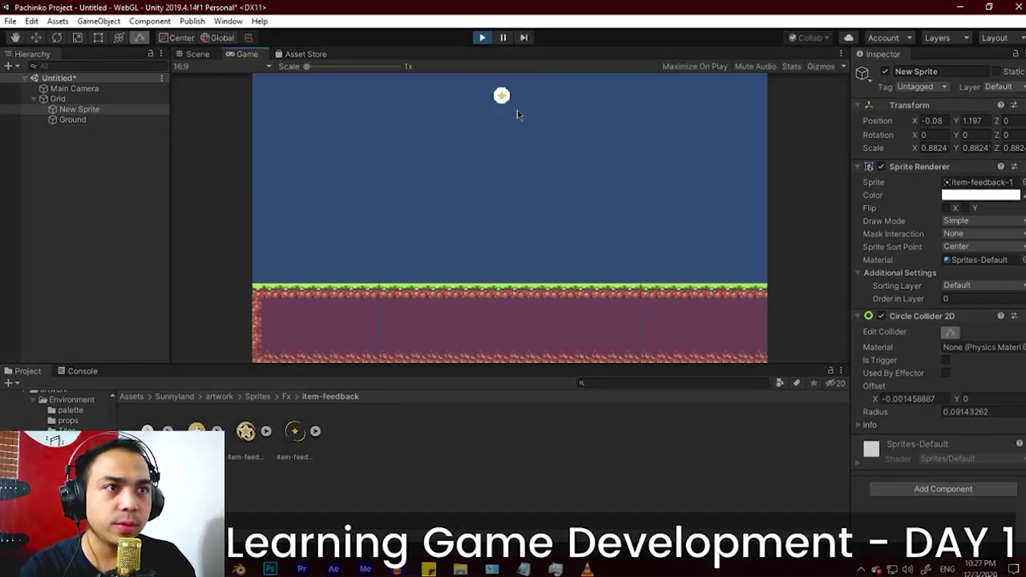
pyautogui.click(481, 38)
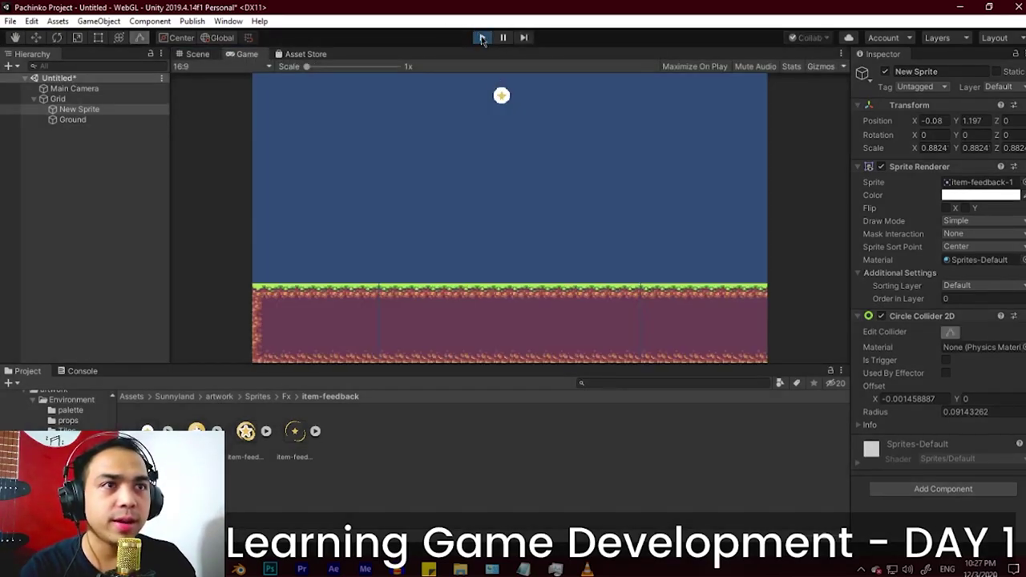
# Step: Add a Rigidbody 2D component to New Sprite, searching for "rigidbody", and check its Body Type options, keeping Dynamic
pyautogui.click(84, 109)
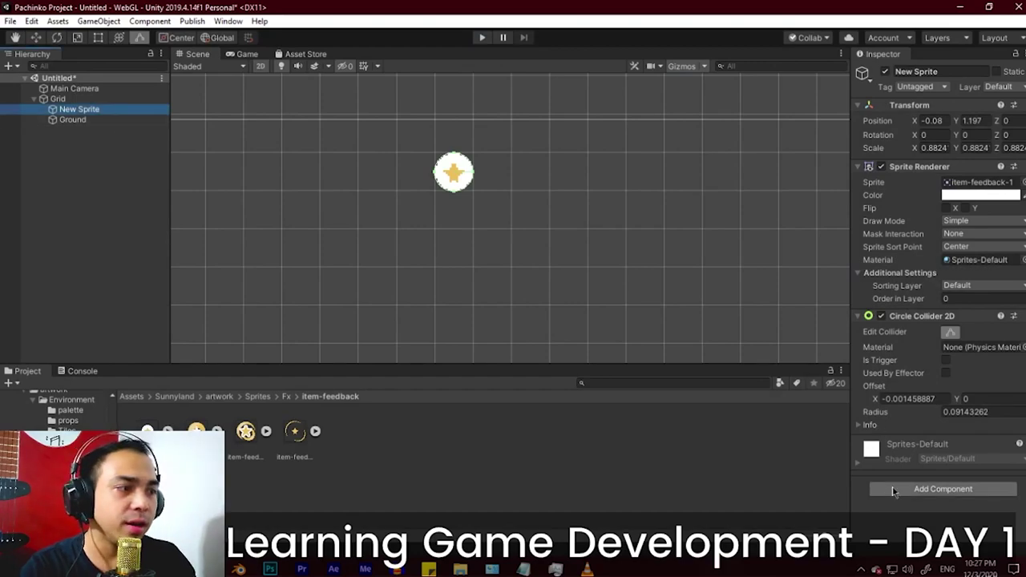
pyautogui.click(942, 488)
pyautogui.write('kine')
pyautogui.press('BackSpace')
pyautogui.press('BackSpace')
pyautogui.press('BackSpace')
pyautogui.press('BackSpace')
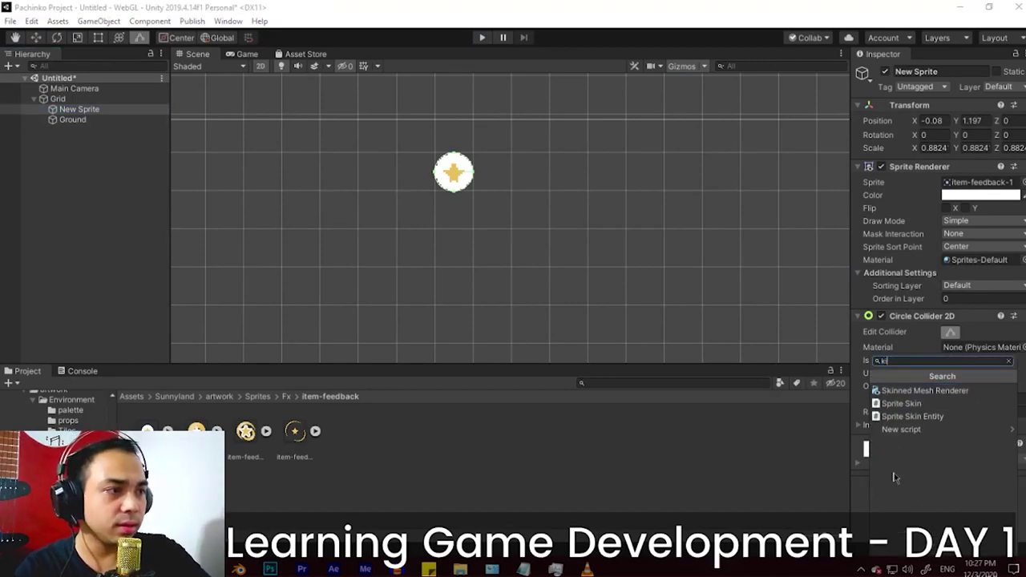
pyautogui.write('bod')
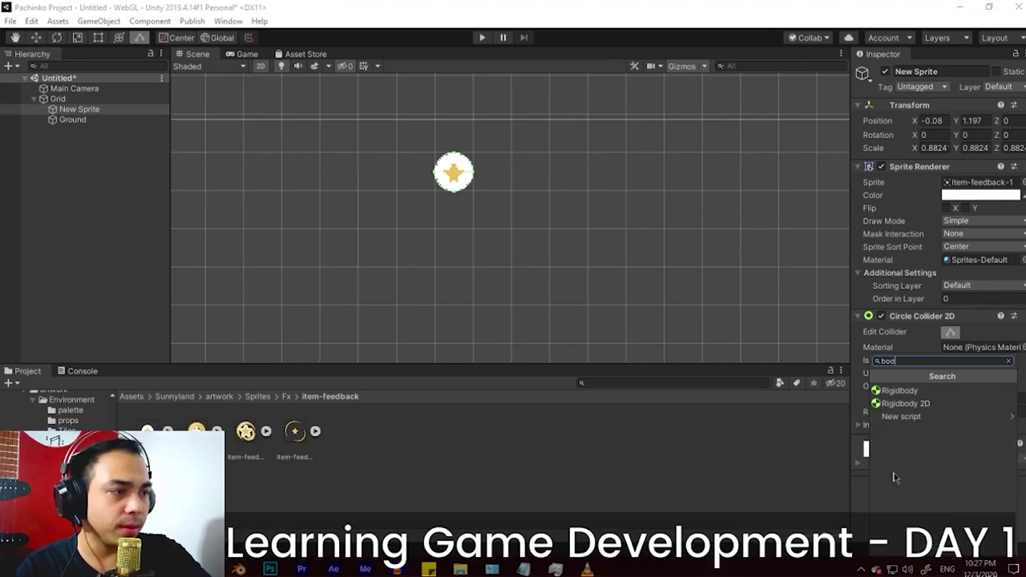
pyautogui.press('BackSpace')
pyautogui.press('BackSpace')
pyautogui.press('BackSpace')
pyautogui.write('rigidbody')
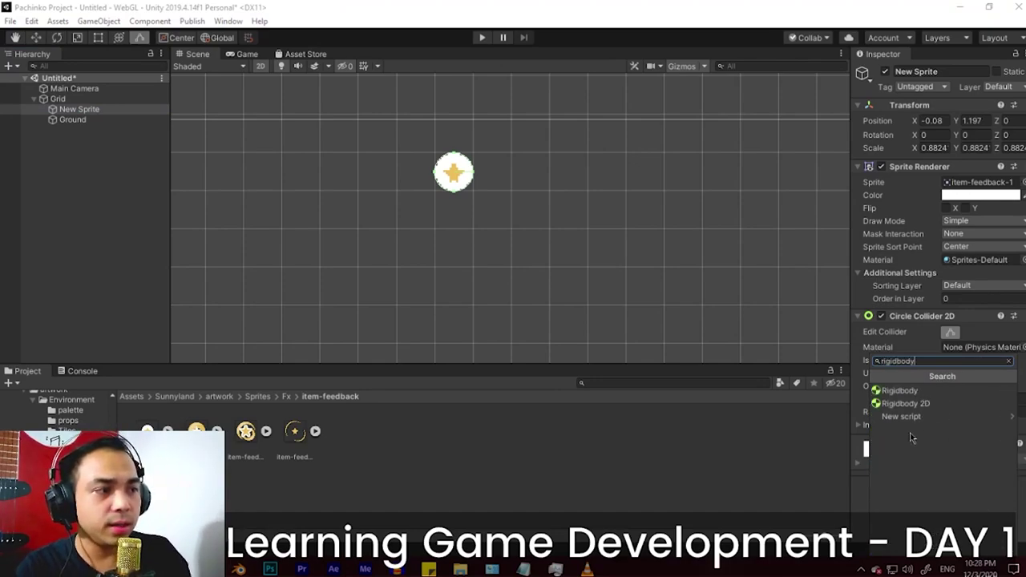
pyautogui.click(941, 403)
pyautogui.scroll(-5, 945, 377)
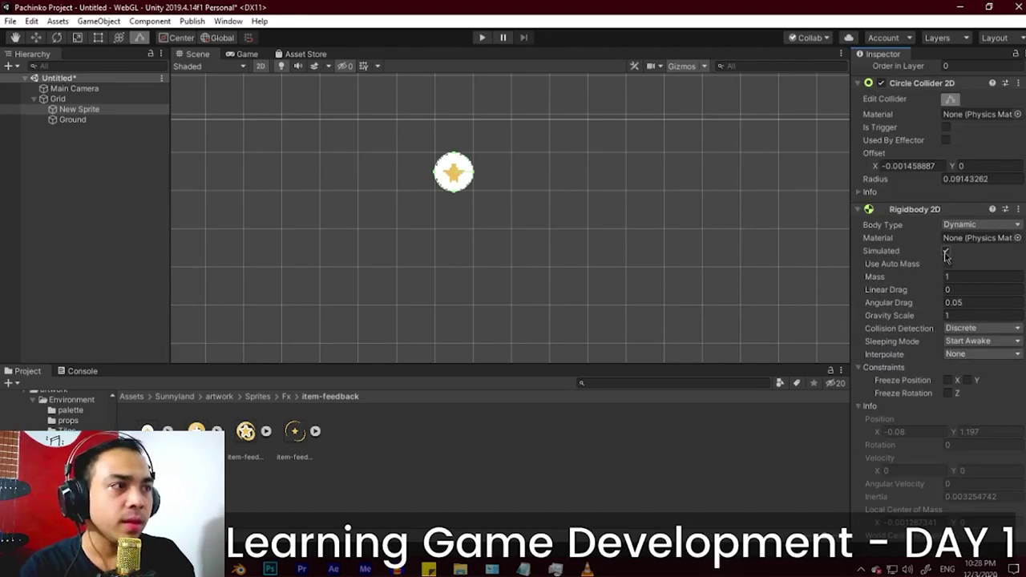
pyautogui.click(974, 224)
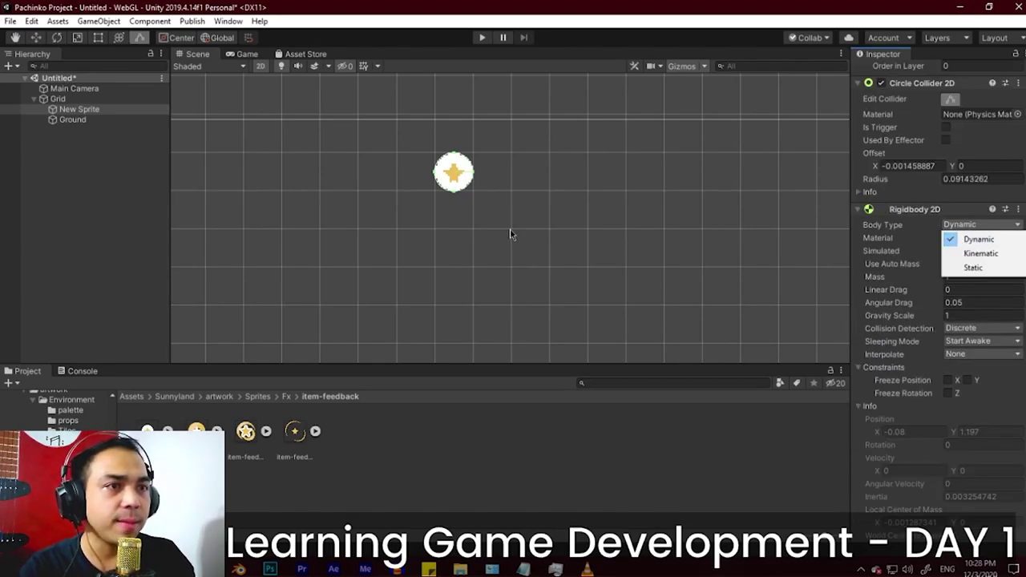
pyautogui.click(553, 210)
# Step: Add a Rigidbody 2D component to the Ground object
pyautogui.click(72, 119)
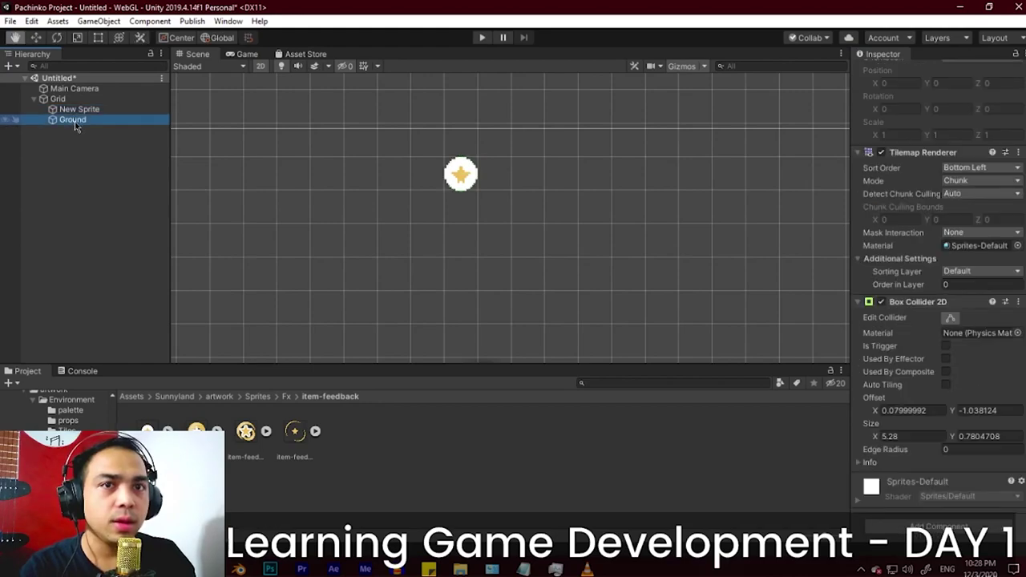
pyautogui.click(977, 525)
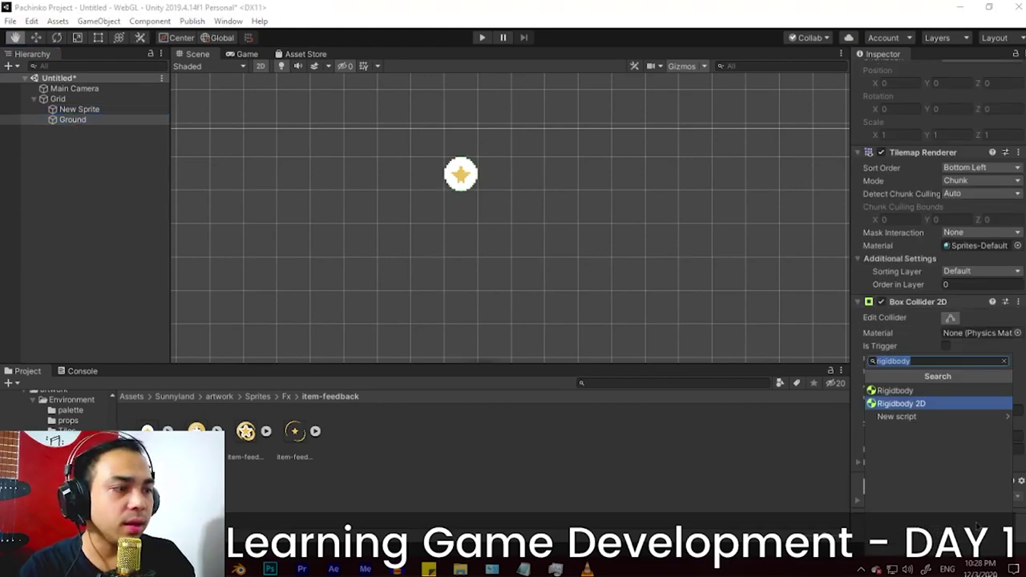
pyautogui.click(906, 391)
pyautogui.click(633, 239)
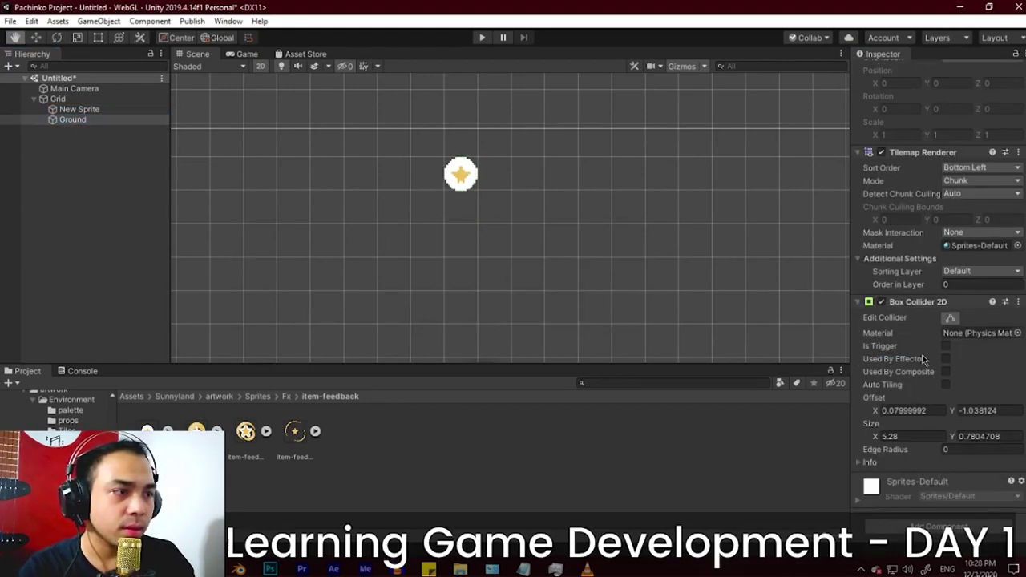
pyautogui.click(918, 524)
pyautogui.click(932, 406)
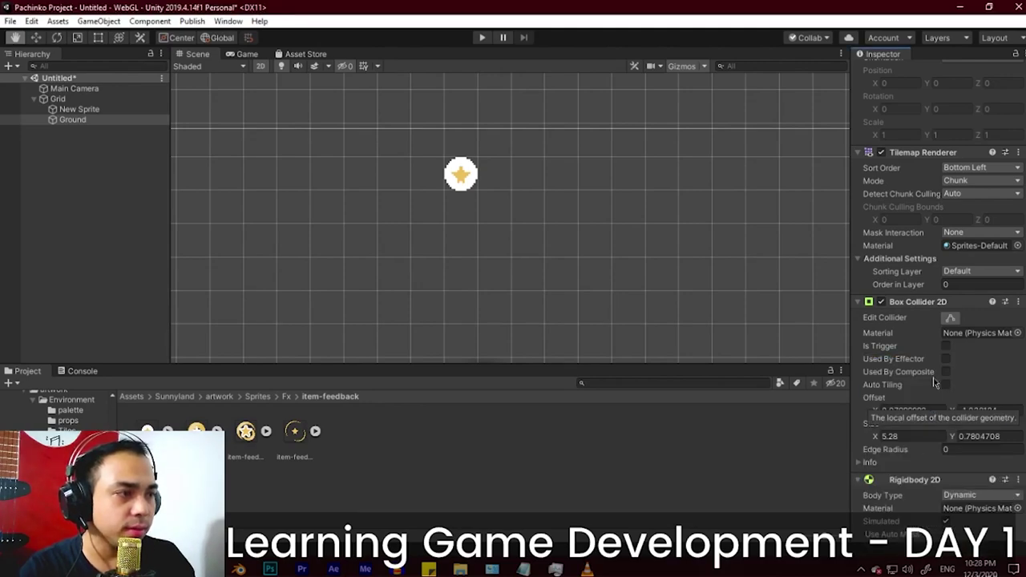
# Step: Set the Body Type of Ground's Rigidbody 2D to Static and test the ball's fall in play mode
pyautogui.scroll(-5, 967, 405)
pyautogui.click(981, 112)
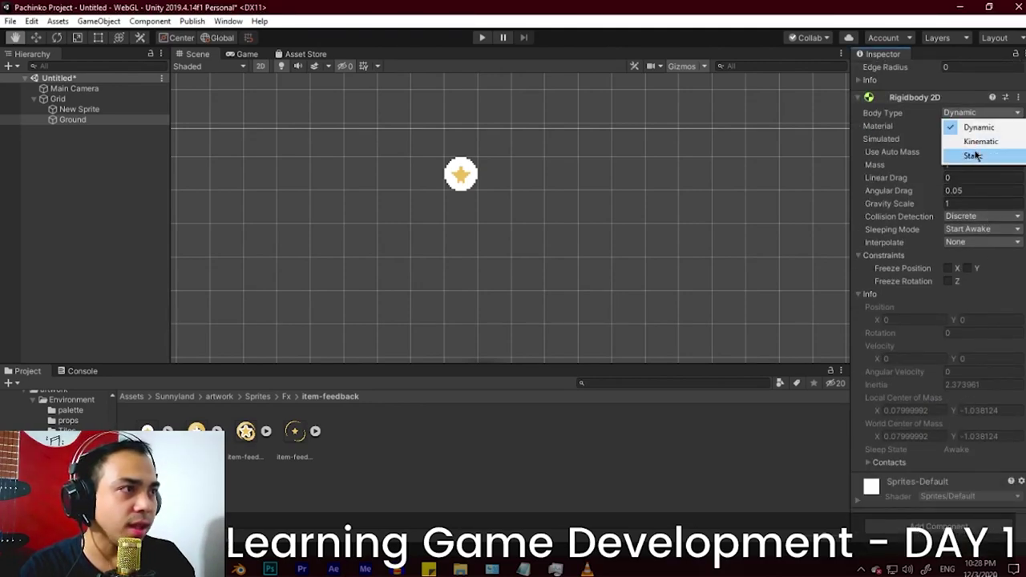
pyautogui.click(972, 152)
pyautogui.click(482, 38)
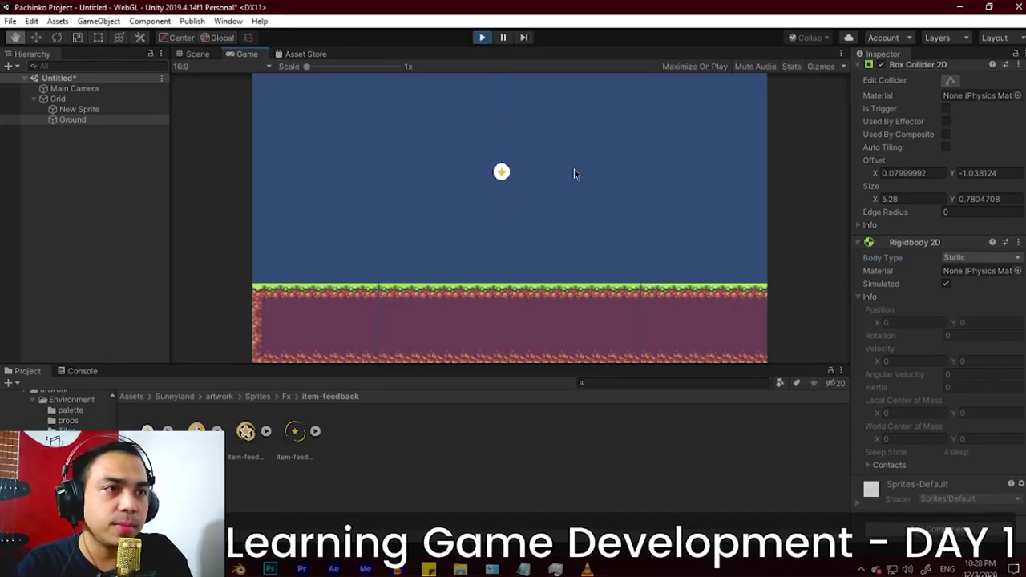
pyautogui.click(482, 37)
# Step: Rename New Sprite as Pachinko Ball
pyautogui.click(89, 109)
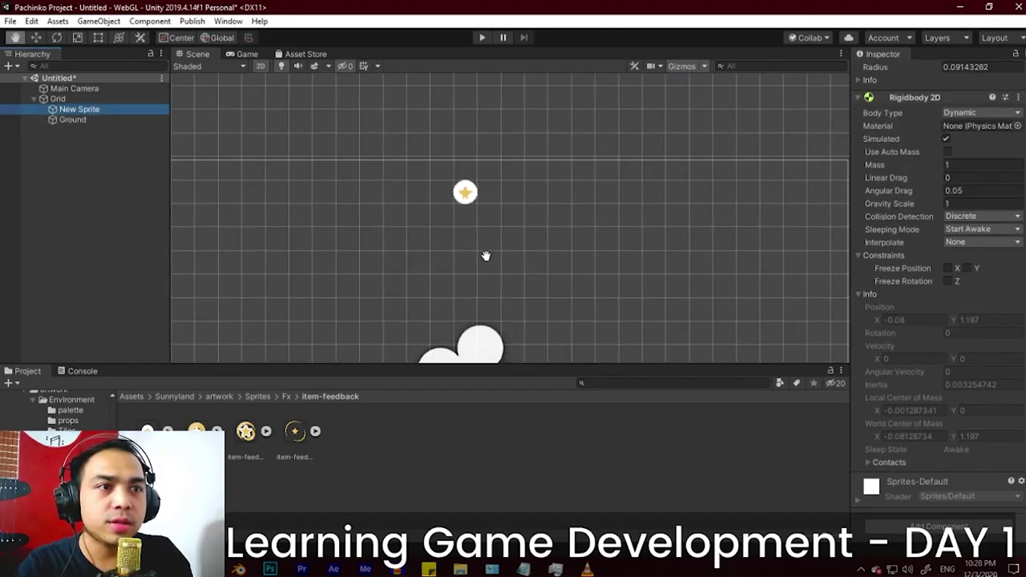
pyautogui.moveTo(485, 256); pyautogui.dragTo(490, 182)
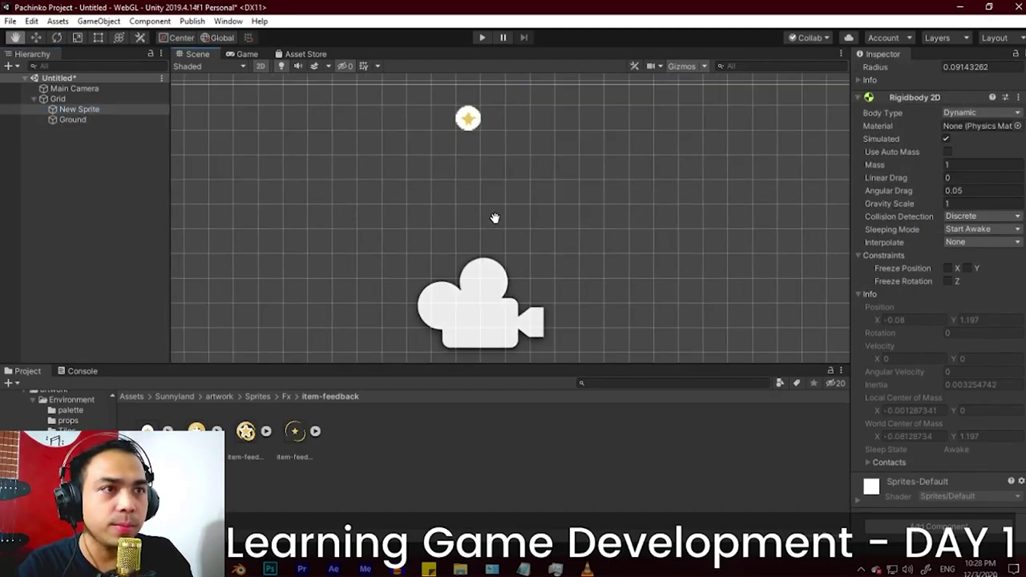
pyautogui.moveTo(494, 220); pyautogui.dragTo(494, 256)
pyautogui.rightClick(71, 110)
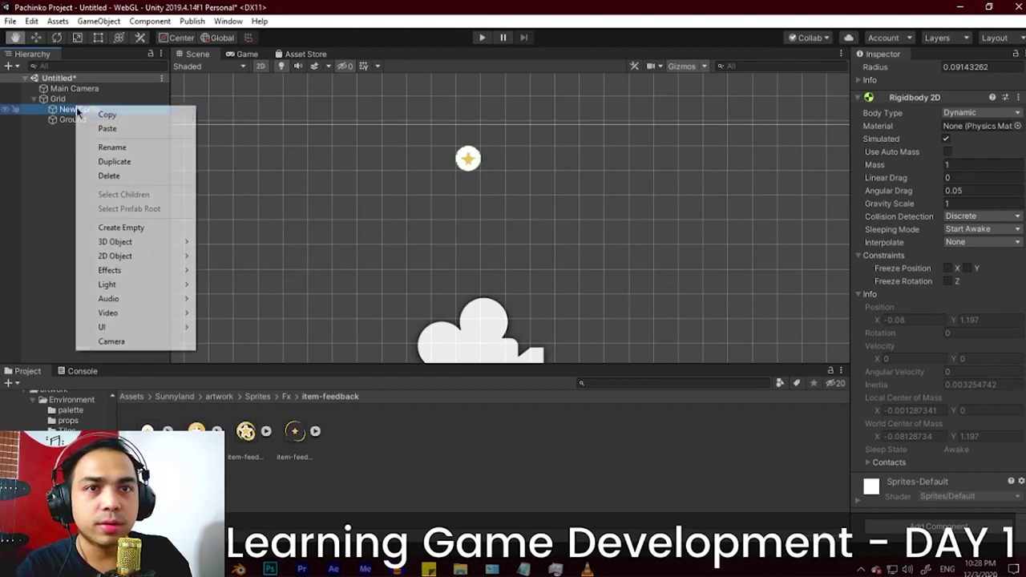
pyautogui.click(107, 148)
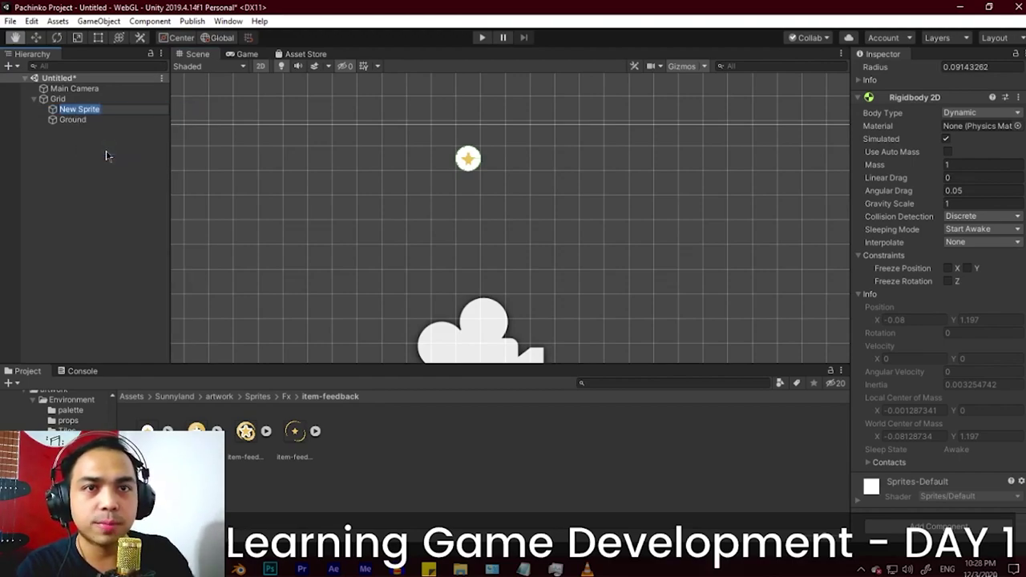
pyautogui.write('Pachinko')
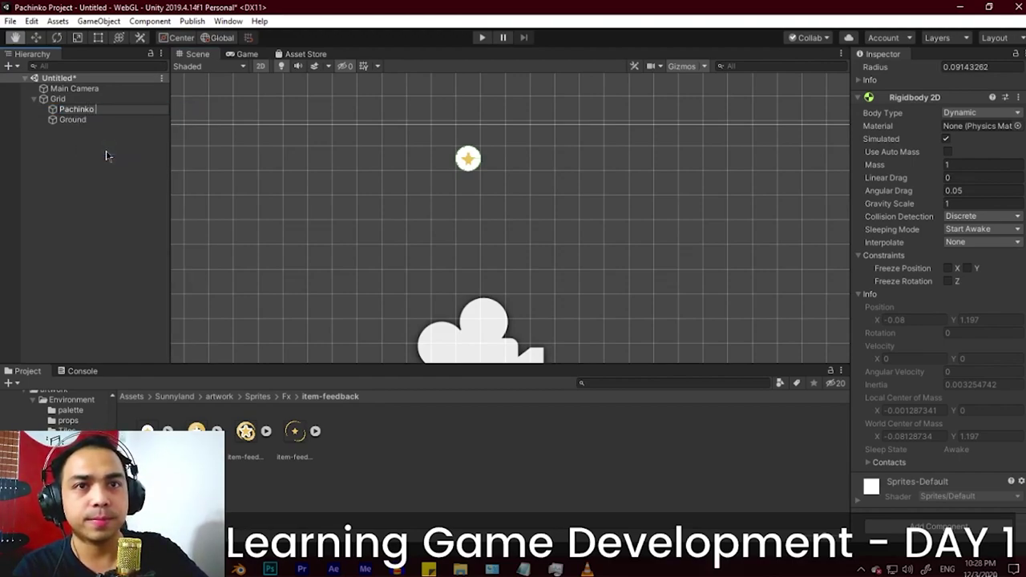
pyautogui.write(' Ball')
pyautogui.press('Return')
pyautogui.click(71, 152)
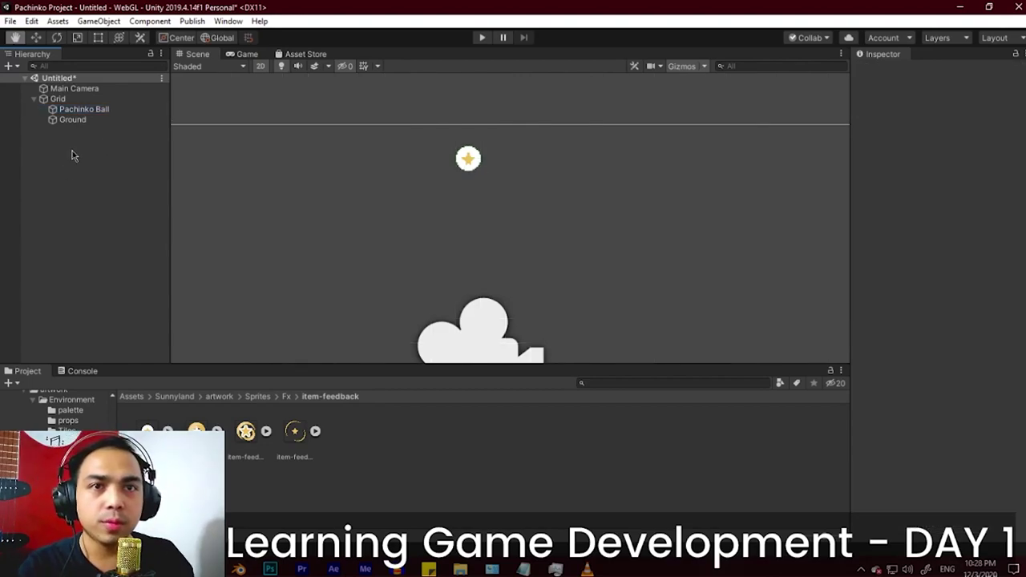
# Step: Create a new 2D sprite object under Grid
pyautogui.rightClick(63, 101)
pyautogui.moveTo(135, 251)
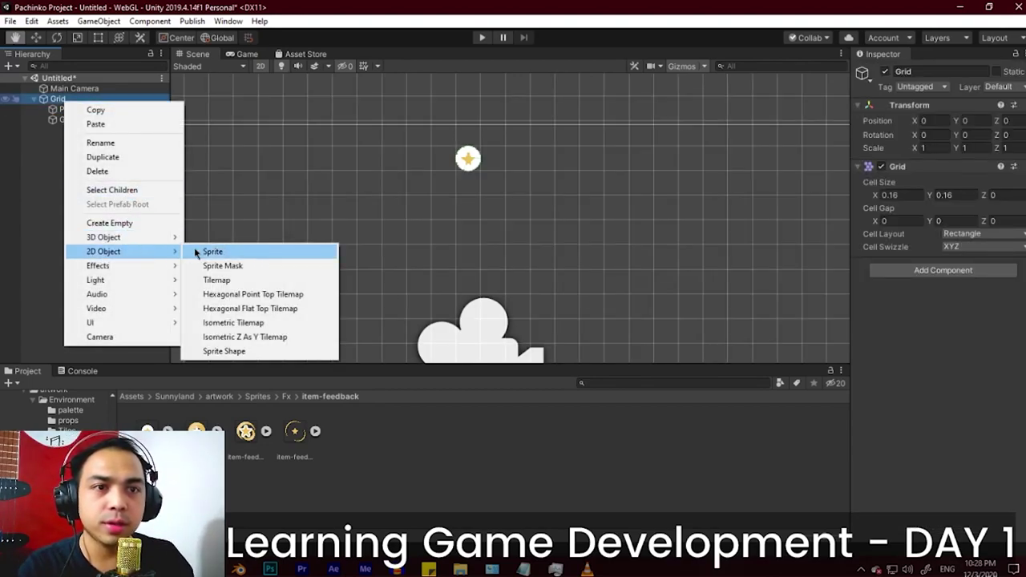
pyautogui.click(214, 252)
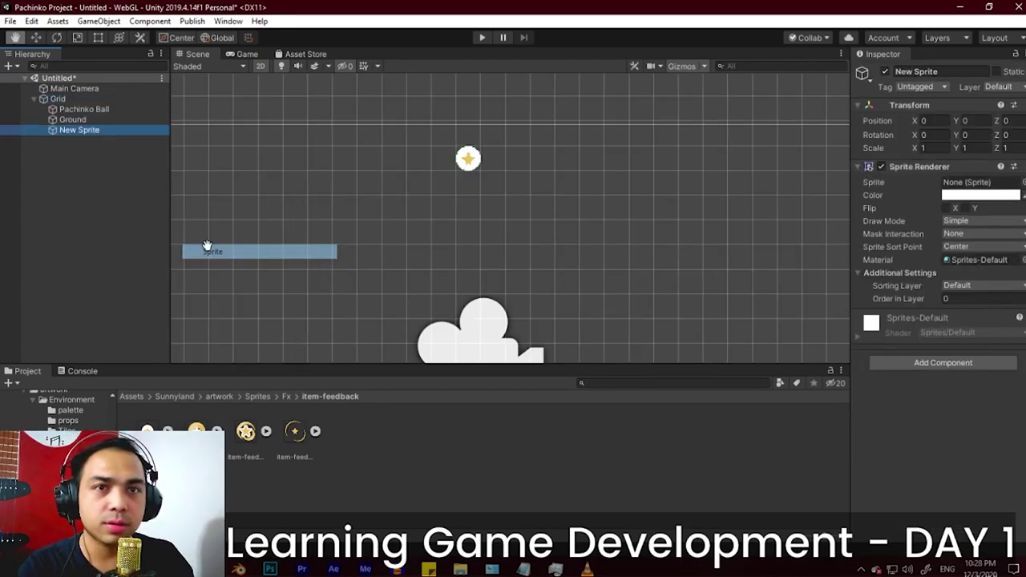
# Step: Rename the New Sprite object as Obstacles
pyautogui.rightClick(77, 137)
pyautogui.click(112, 177)
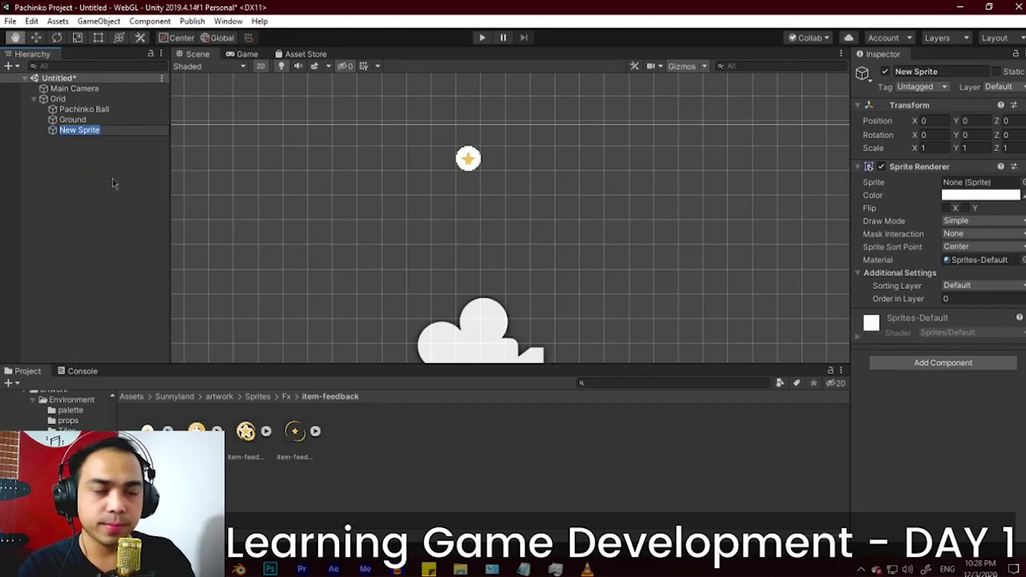
pyautogui.write('Obstacles')
pyautogui.press('Return')
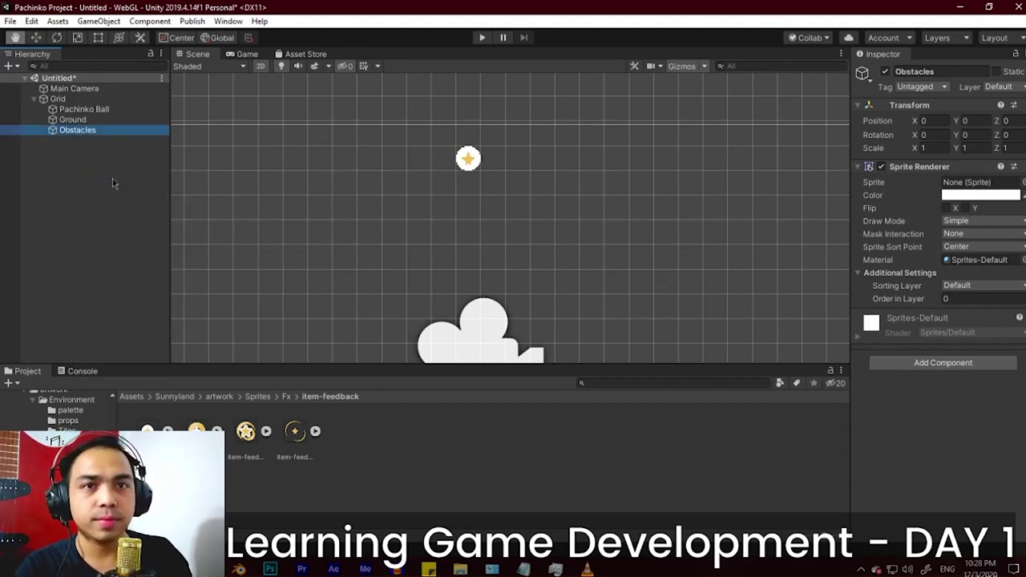
# Step: Create an empty game object under Grid and nest the Obstacles sprite inside it
pyautogui.rightClick(65, 101)
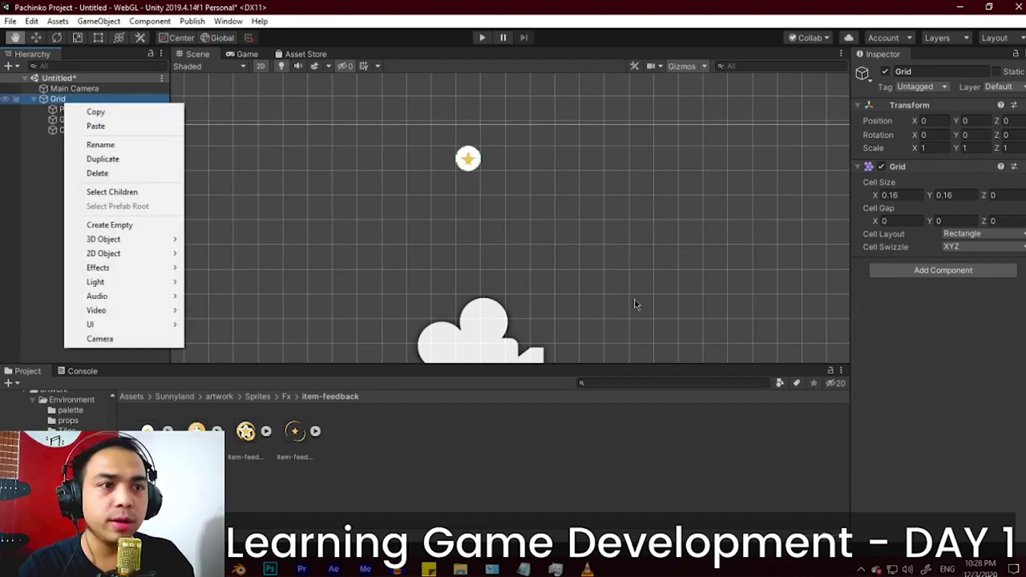
pyautogui.click(129, 225)
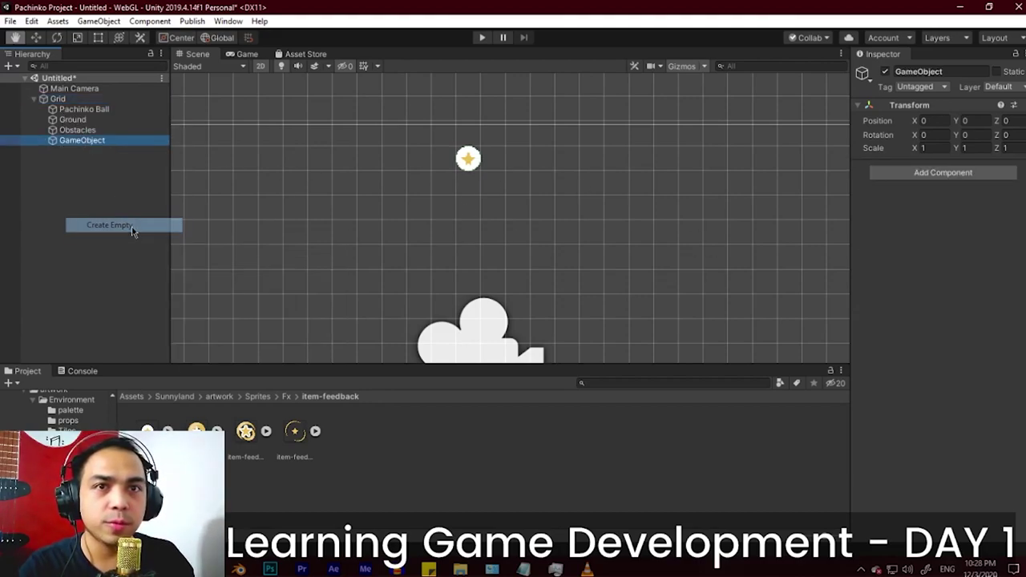
pyautogui.moveTo(79, 145); pyautogui.dragTo(84, 143)
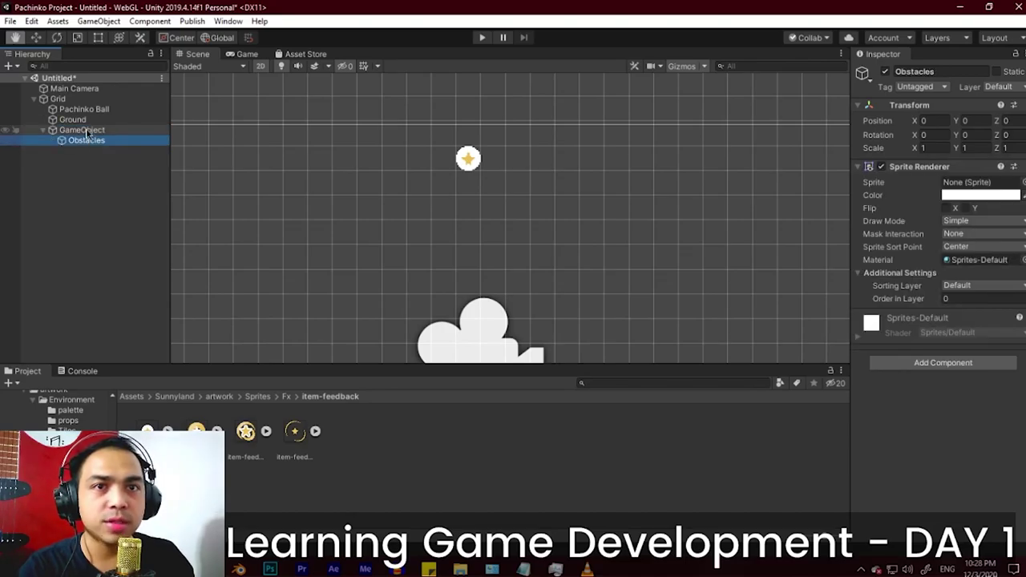
# Step: Assign the item-feedback-2 sprite to the Sprite Renderer of Obstacles
pyautogui.doubleClick(87, 131)
pyautogui.scroll(15, 486, 238)
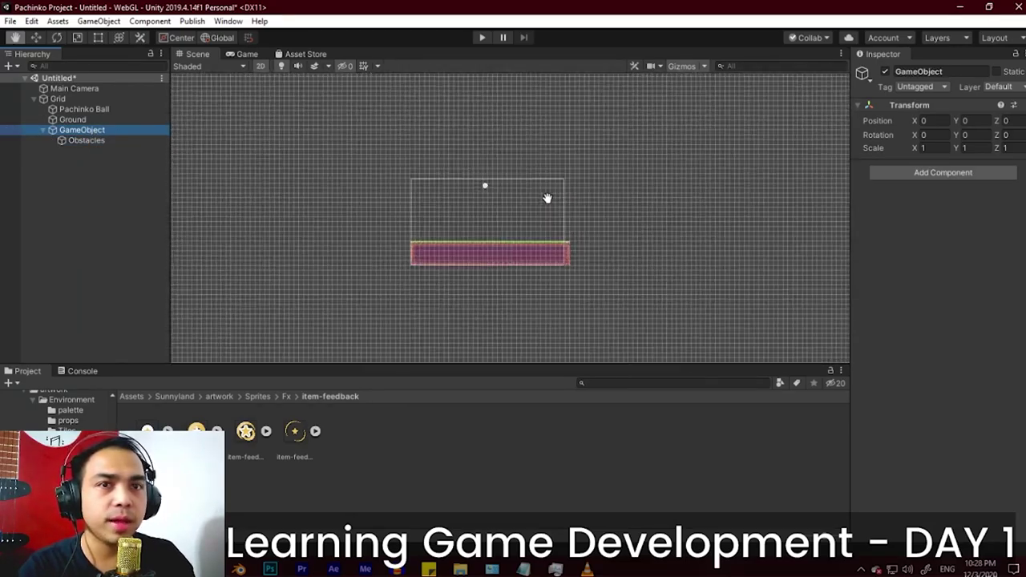
pyautogui.scroll(4, 456, 211)
pyautogui.moveTo(312, 229); pyautogui.dragTo(307, 175)
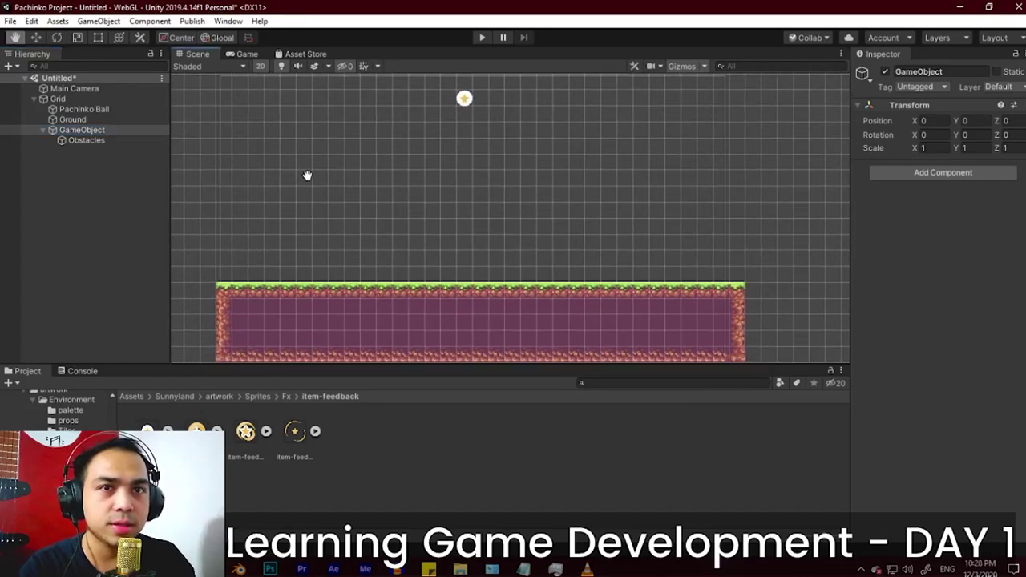
pyautogui.click(85, 141)
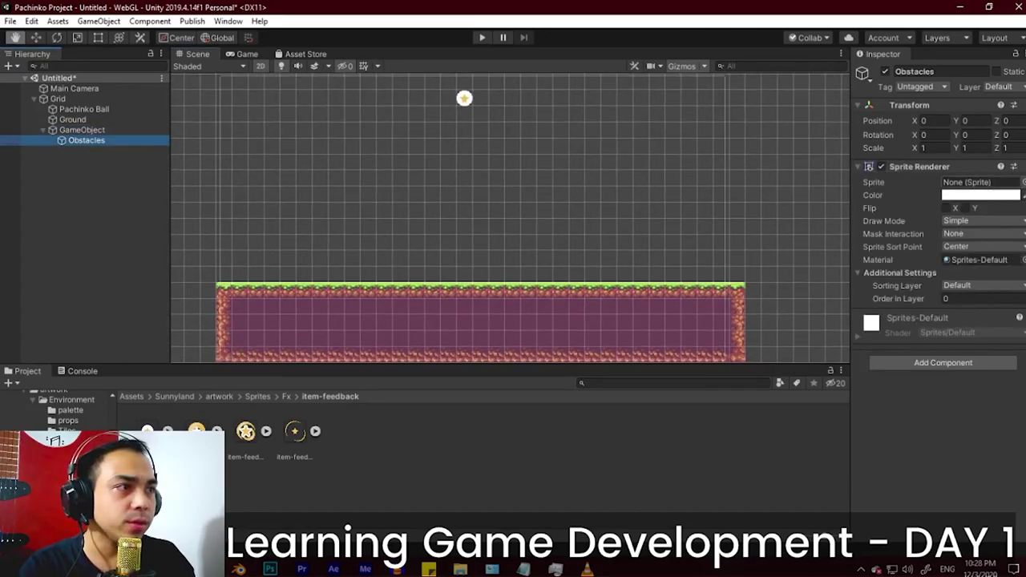
pyautogui.click(1023, 182)
pyautogui.write('ite')
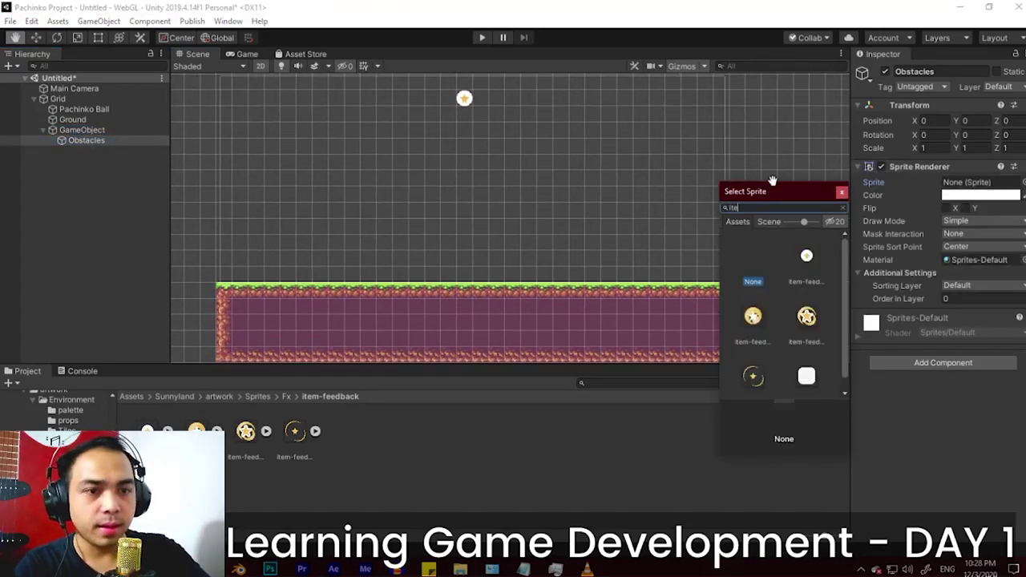
pyautogui.write('m-fee')
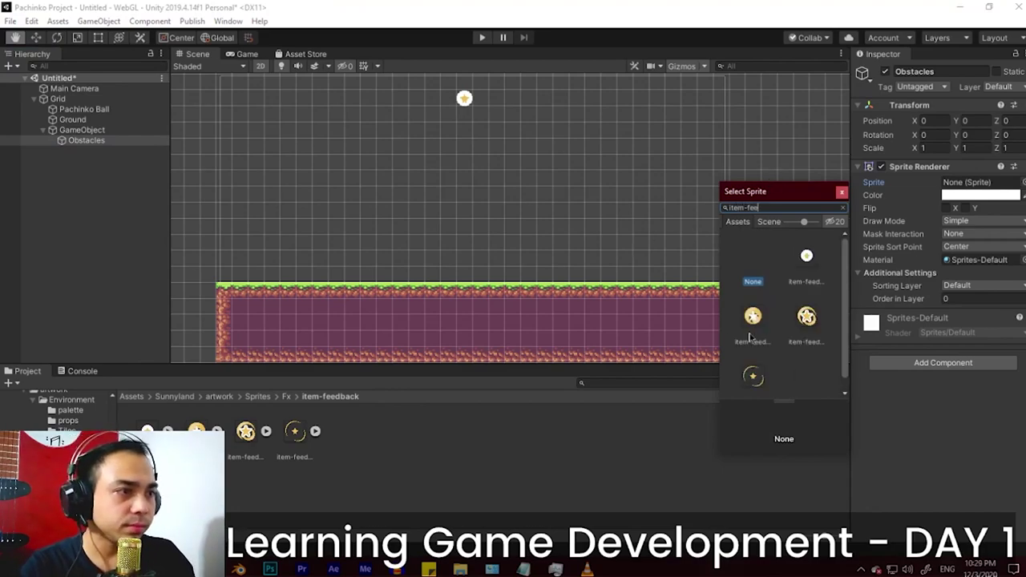
pyautogui.click(751, 330)
pyautogui.scroll(3, 472, 220)
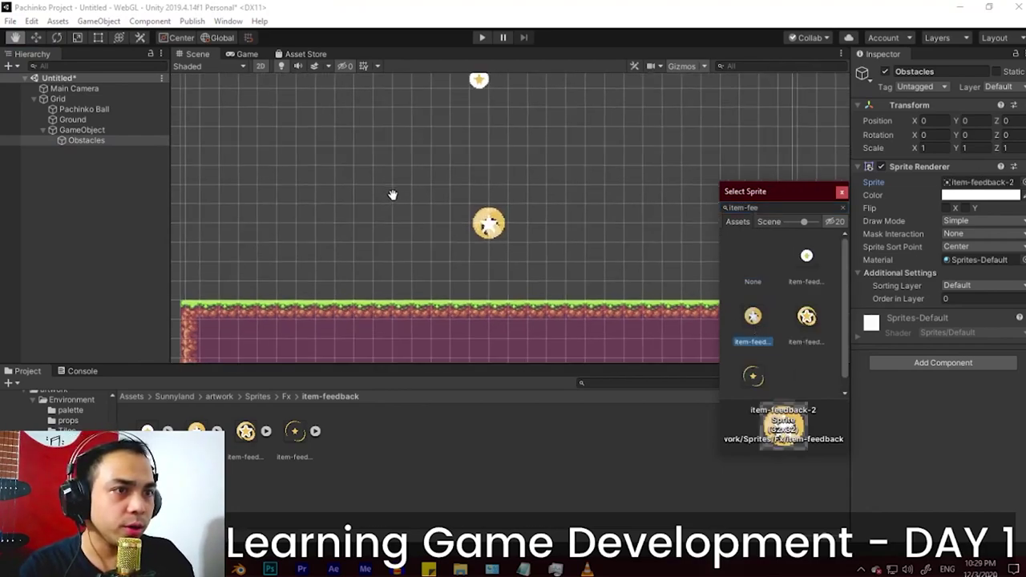
pyautogui.click(479, 227)
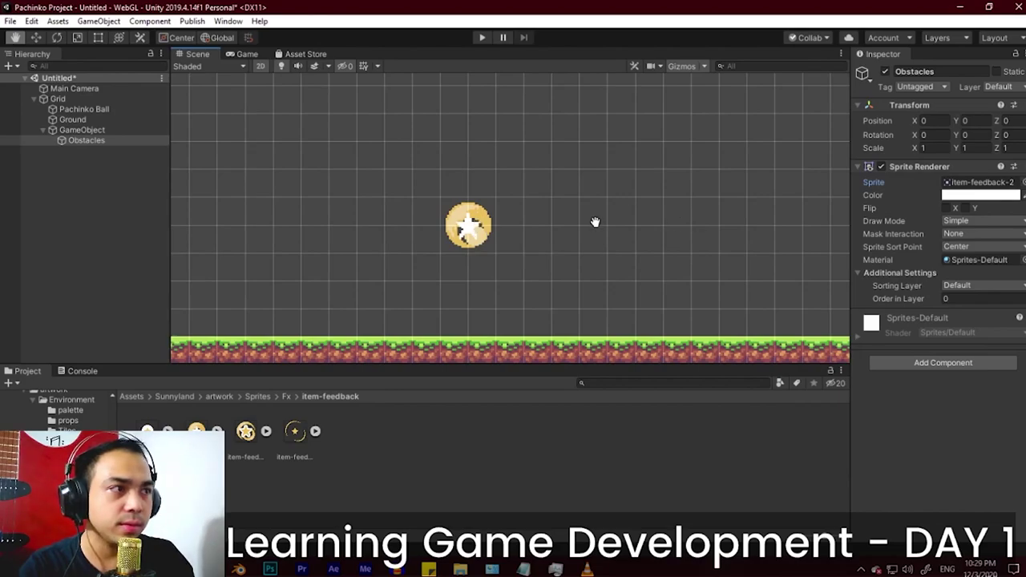
# Step: Shrink the Obstacles sprite to a scale of about 0.60 and place it below the ball at about X -0.228, Y 0.696
pyautogui.press('r')
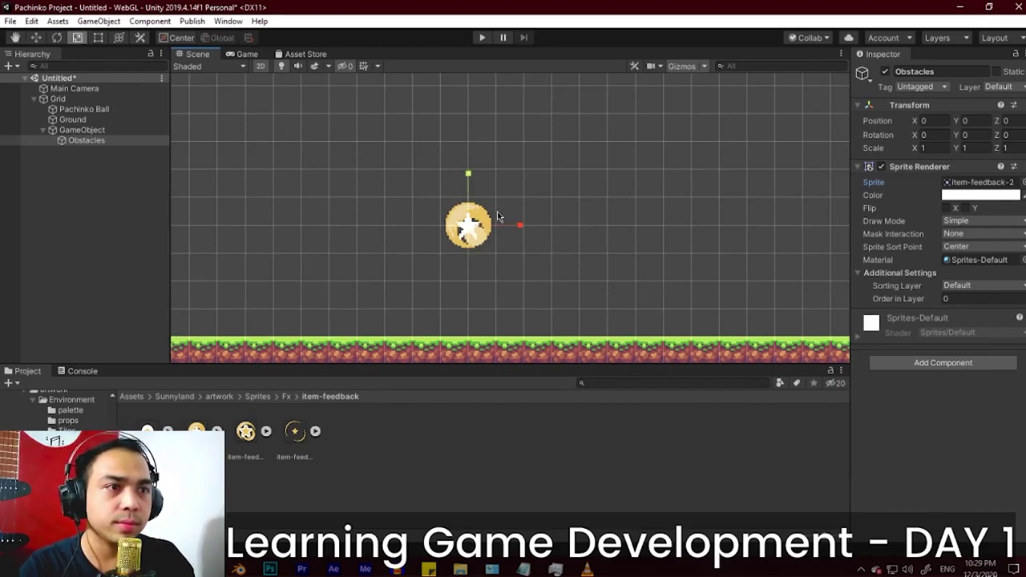
pyautogui.press('t')
pyautogui.moveTo(476, 233); pyautogui.dragTo(478, 144)
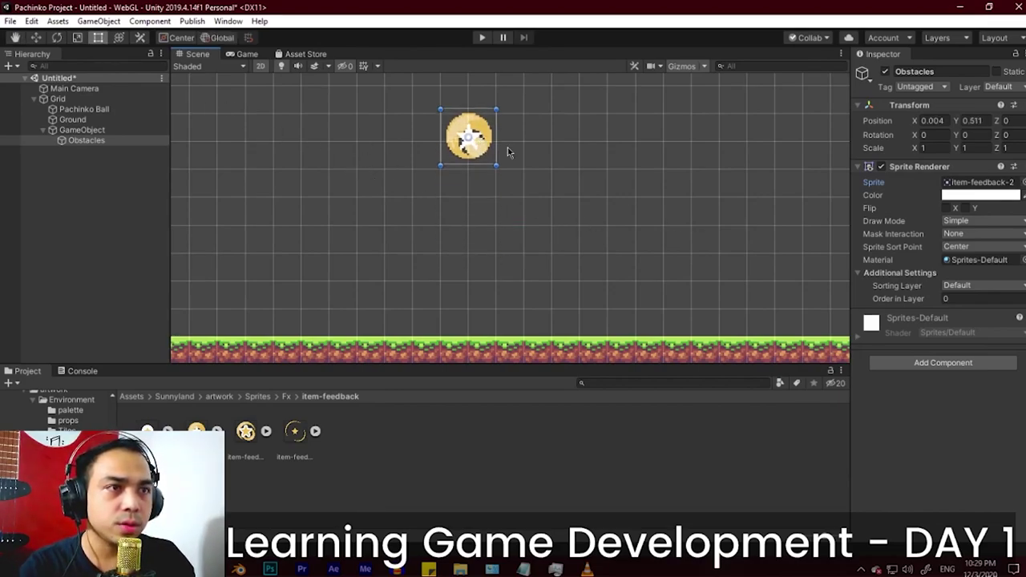
pyautogui.moveTo(508, 151); pyautogui.dragTo(508, 294, button='middle')
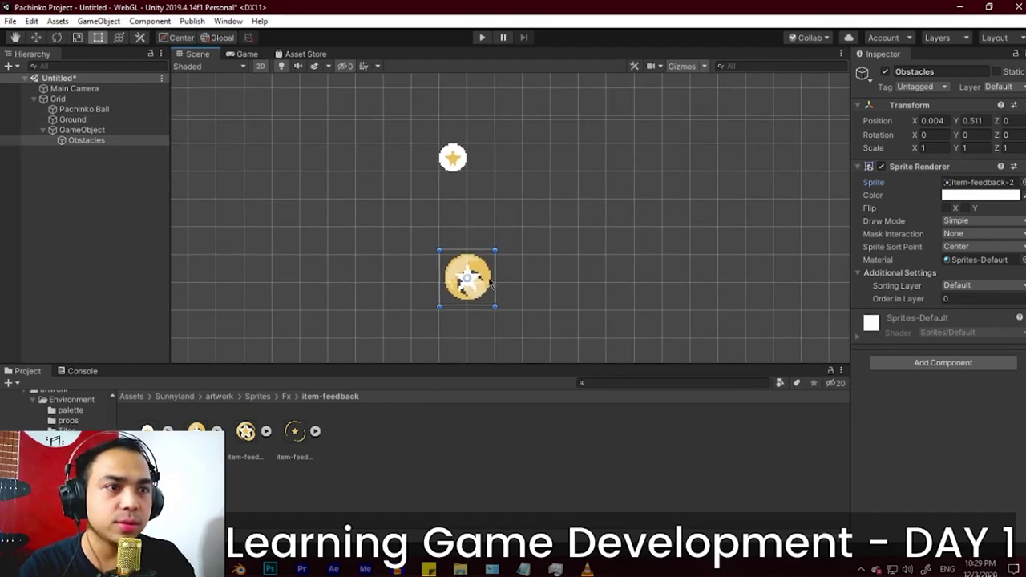
pyautogui.moveTo(491, 283); pyautogui.dragTo(485, 220)
pyautogui.scroll(5, 457, 202)
pyautogui.moveTo(459, 178); pyautogui.dragTo(456, 172)
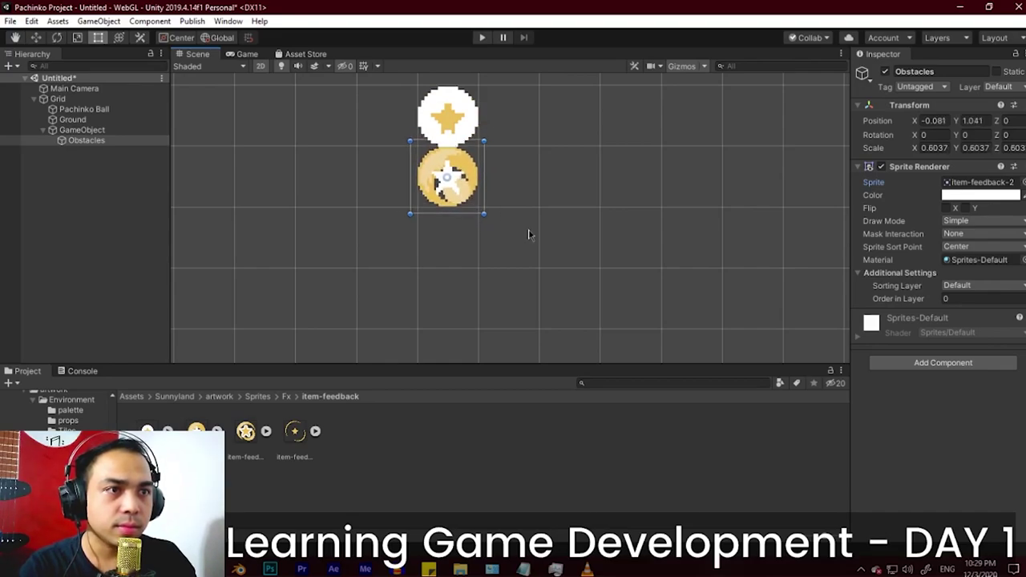
pyautogui.scroll(-8, 528, 234)
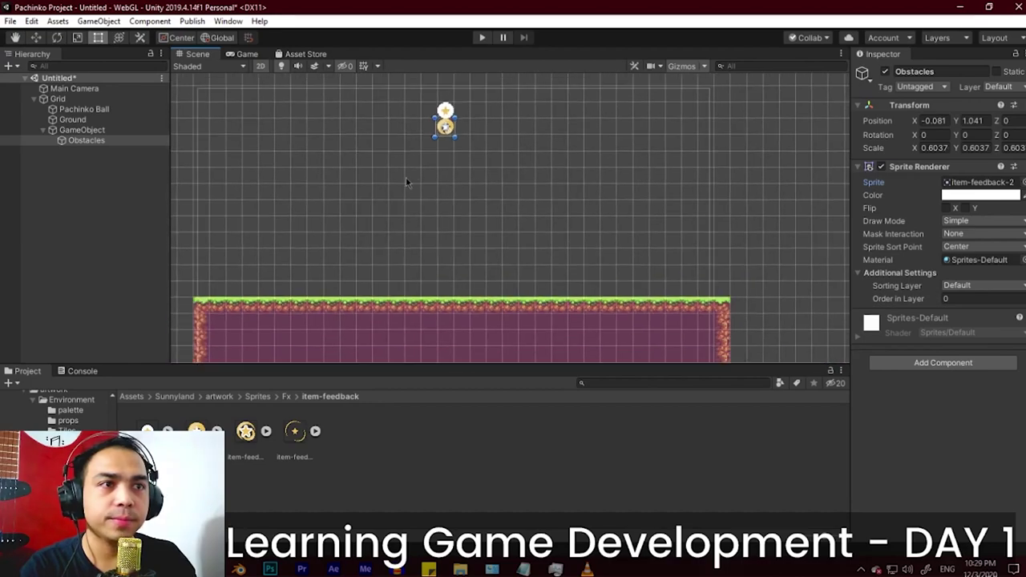
pyautogui.click(95, 141)
pyautogui.moveTo(447, 134); pyautogui.dragTo(430, 162)
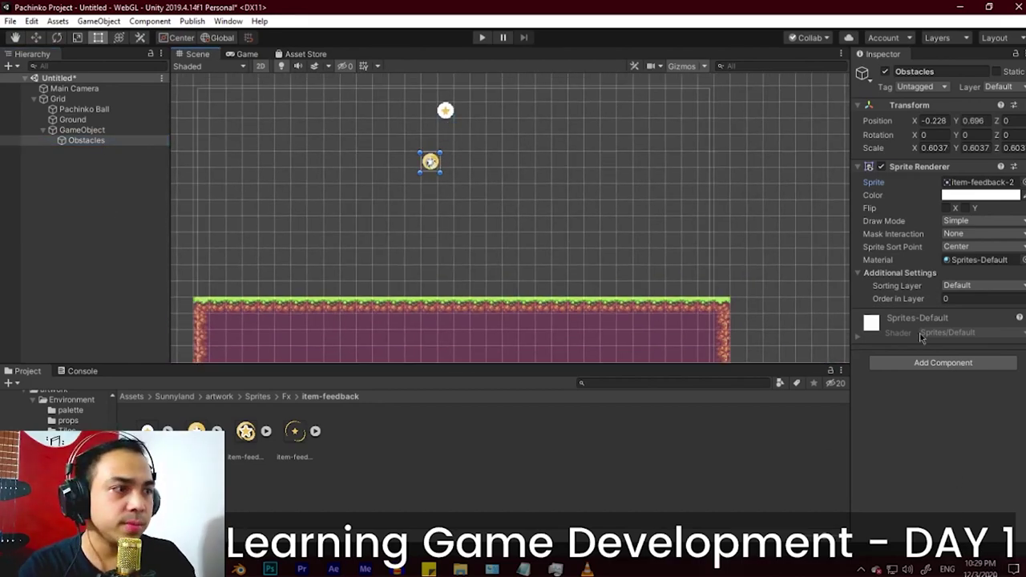
# Step: Add a Circle Collider 2D component to the Obstacles object
pyautogui.click(937, 362)
pyautogui.write('ci')
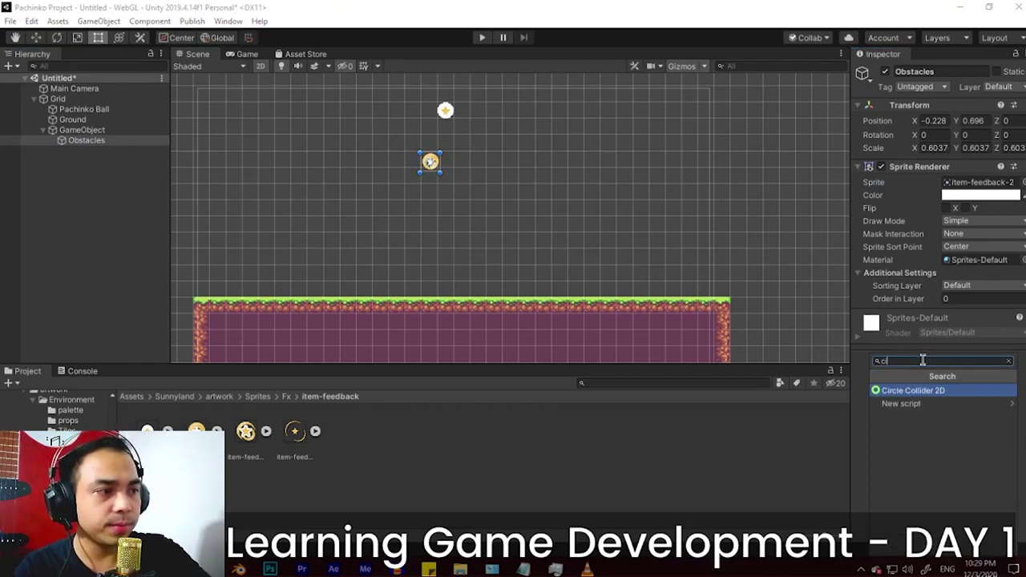
pyautogui.press('BackSpace')
pyautogui.write('ik')
pyautogui.press('BackSpace')
pyautogui.press('BackSpace')
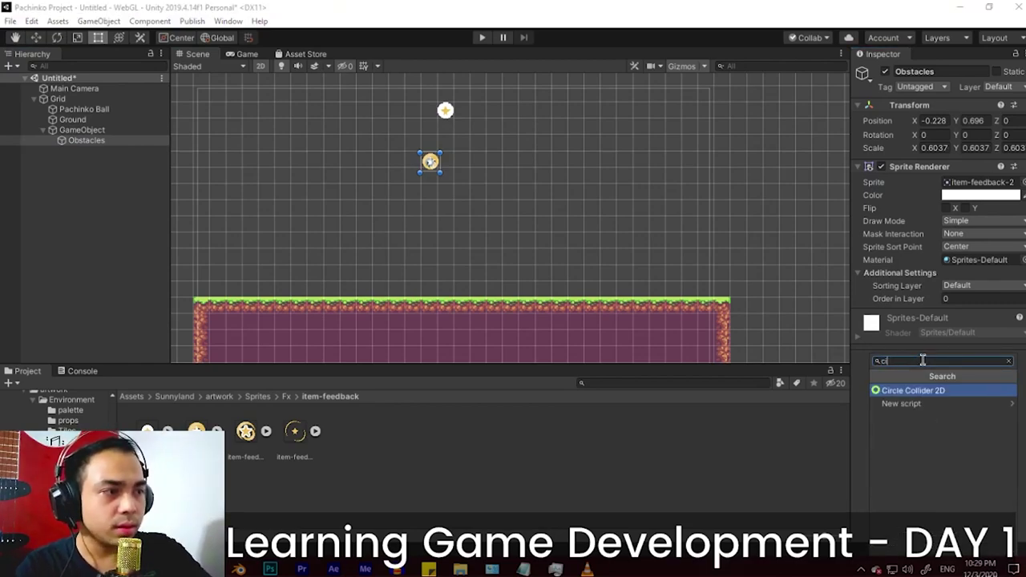
pyautogui.write('oll')
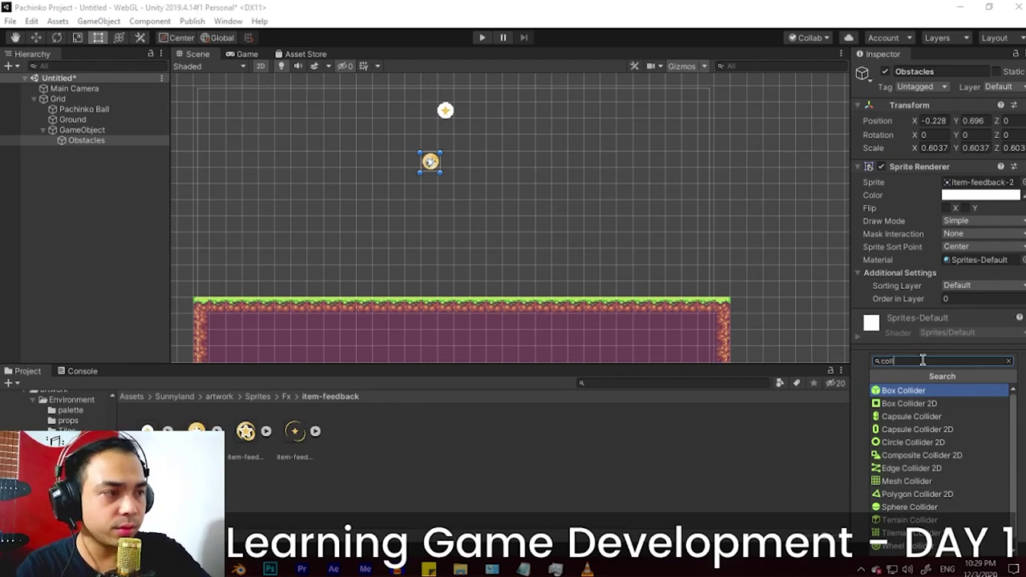
pyautogui.write('ider')
pyautogui.click(913, 442)
pyautogui.scroll(3, 511, 204)
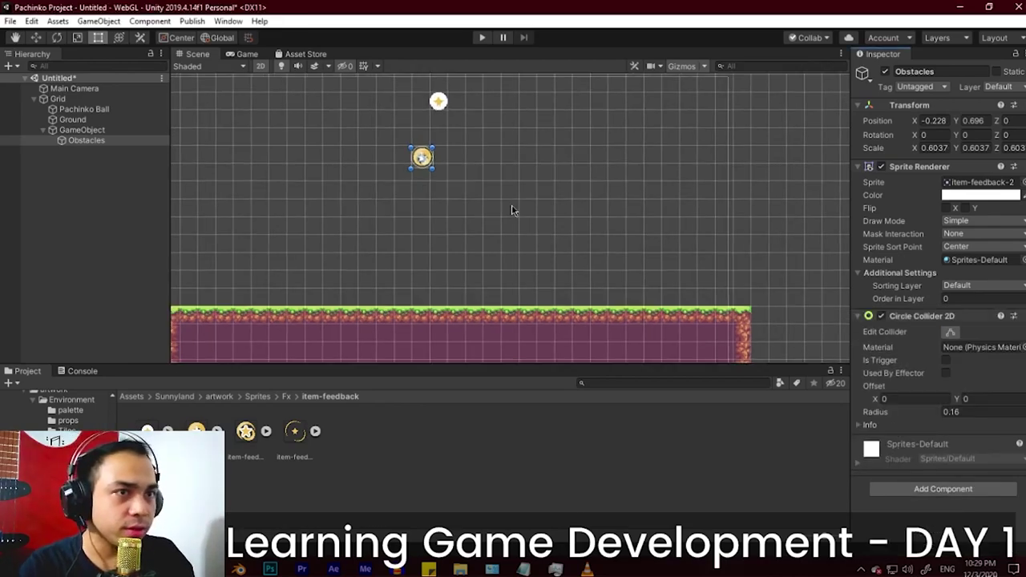
# Step: Edit the circle collider of Obstacles to fit the coin's outline, with a radius of about 0.133
pyautogui.scroll(4, 425, 137)
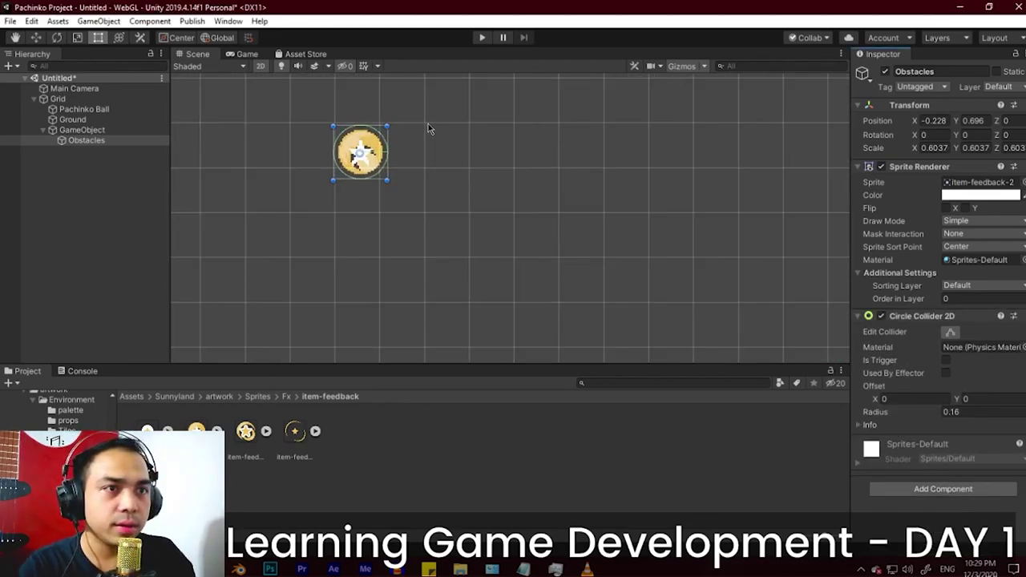
pyautogui.click(950, 332)
pyautogui.moveTo(366, 171); pyautogui.dragTo(359, 171)
pyautogui.moveTo(276, 164); pyautogui.dragTo(283, 165)
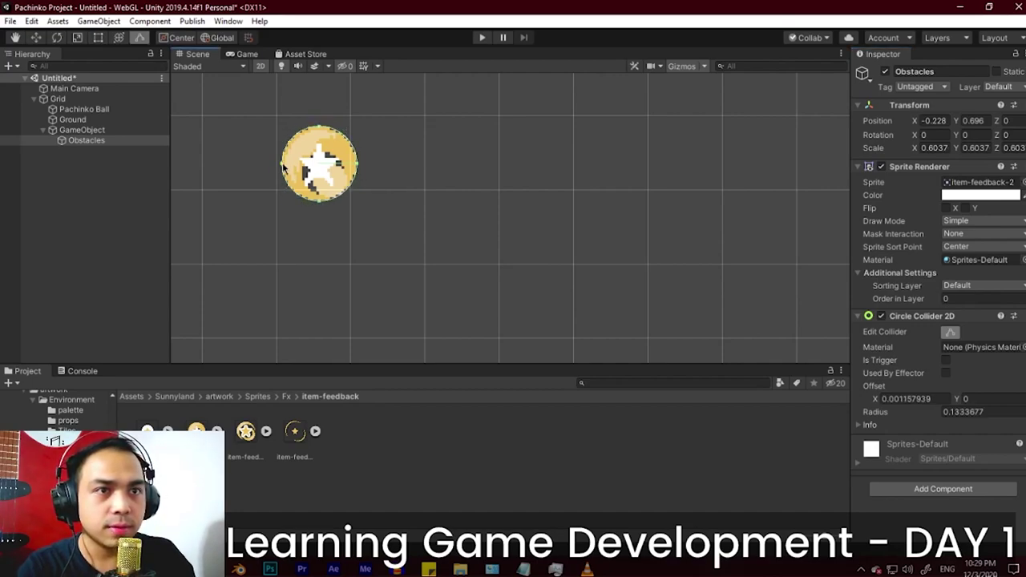
pyautogui.scroll(-5, 762, 316)
# Step: Add a Rigidbody 2D component to the Obstacles object
pyautogui.click(947, 492)
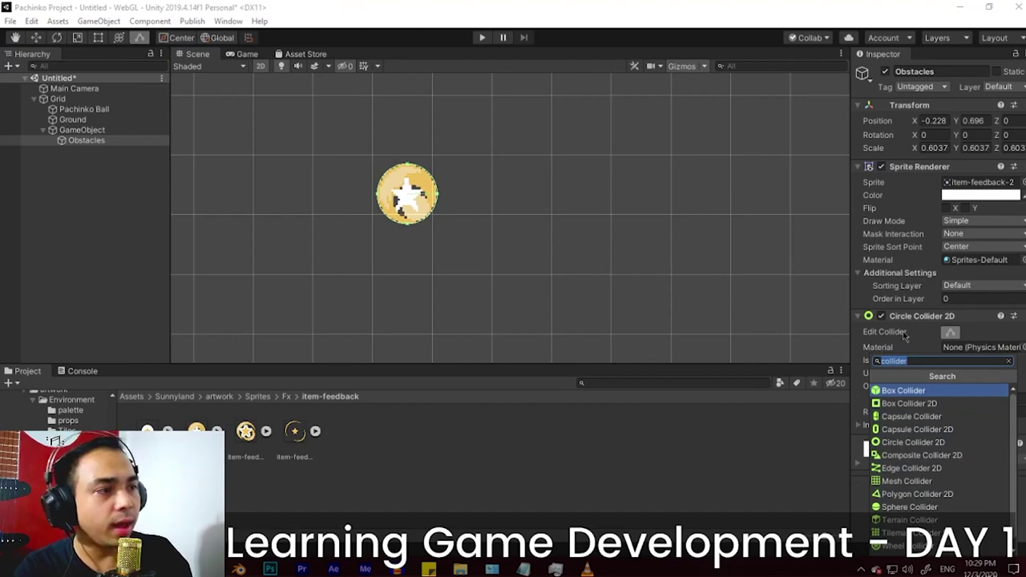
pyautogui.press('BackSpace')
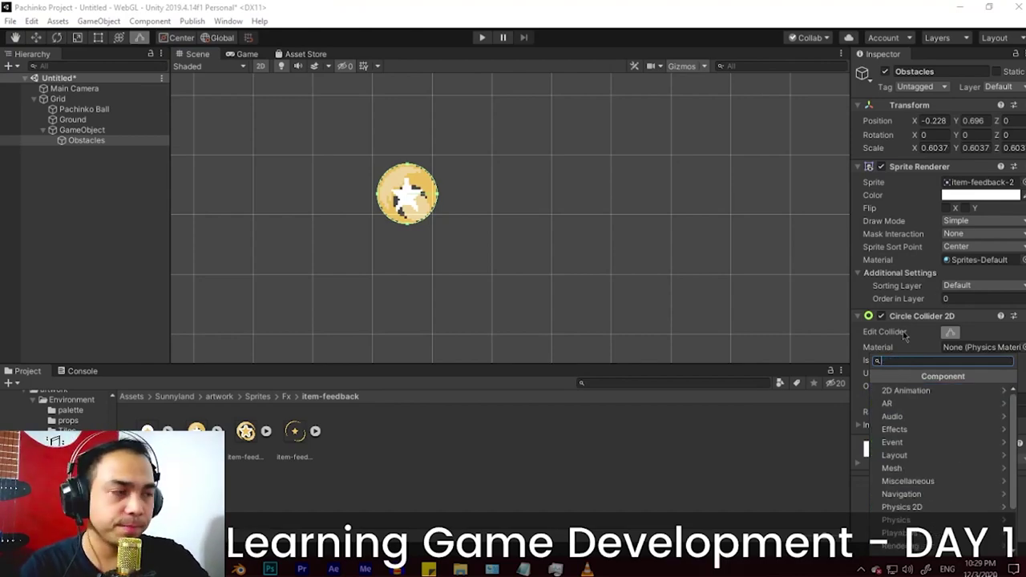
pyautogui.write('rigidbody')
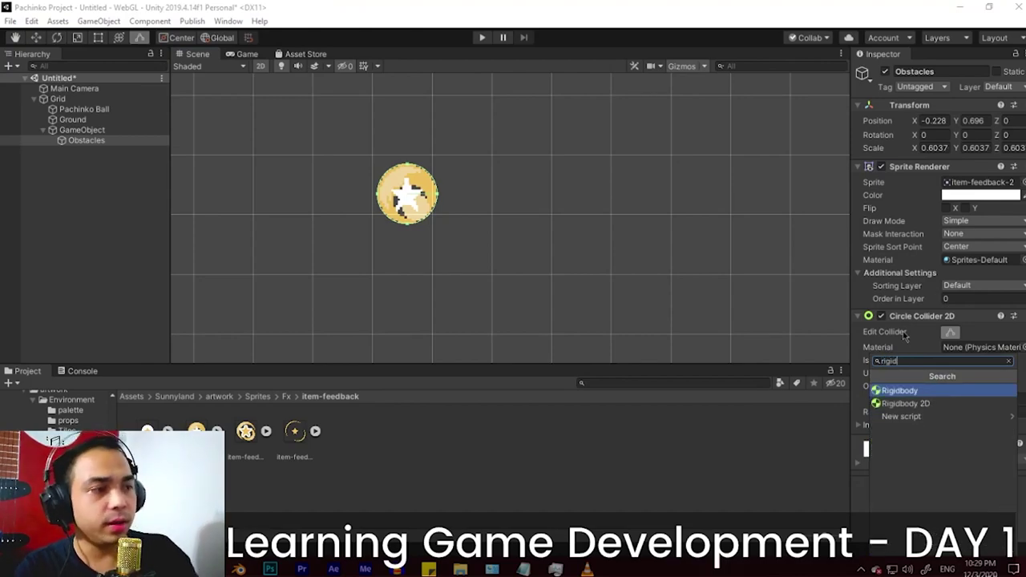
pyautogui.click(943, 403)
# Step: Set the Body Type of the Obstacles object's Rigidbody 2D to Static
pyautogui.scroll(-5, 943, 408)
pyautogui.scroll(2, 969, 400)
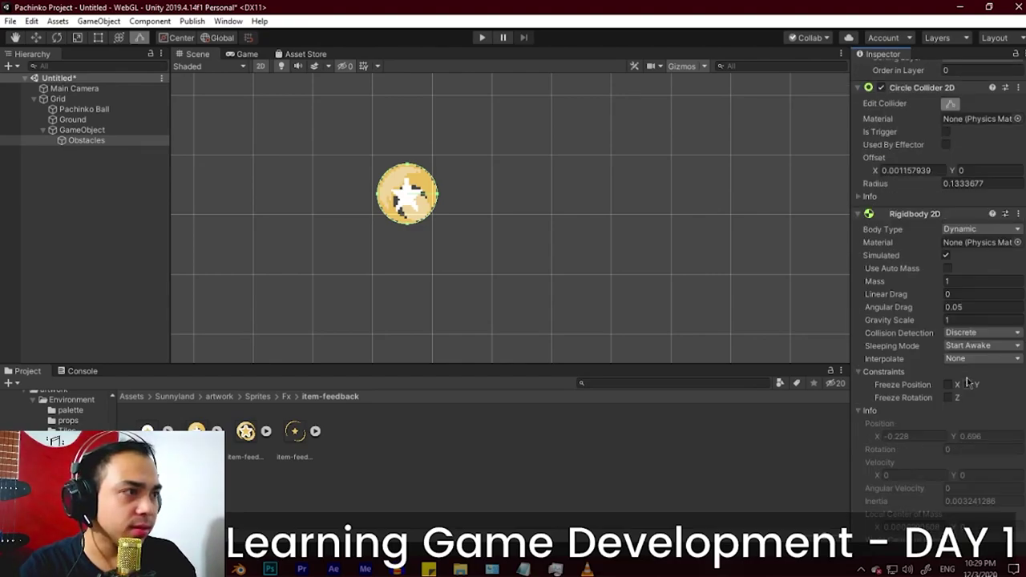
pyautogui.click(958, 231)
pyautogui.click(955, 271)
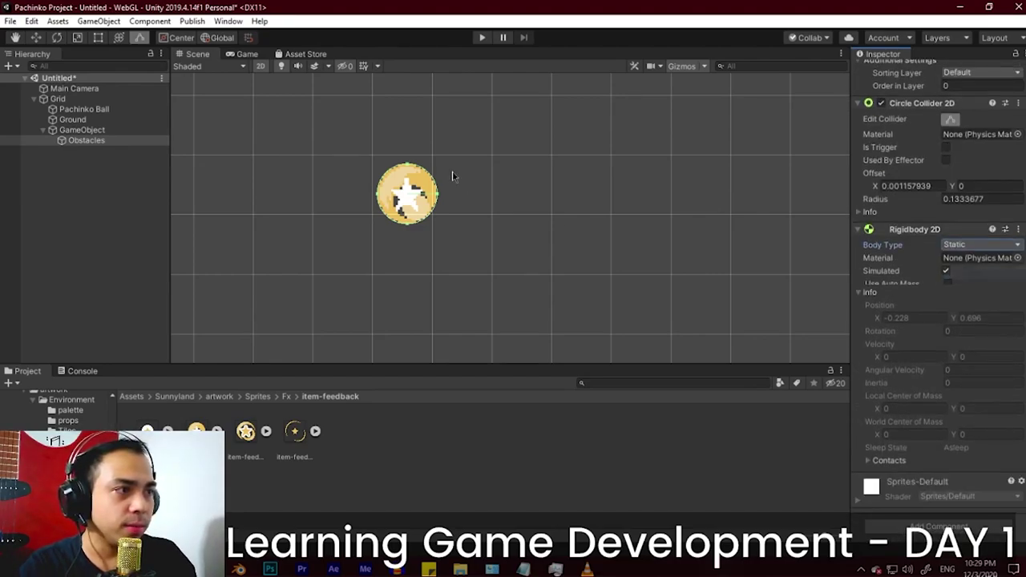
# Step: Move the Obstacles sprite farther left of the ball to about X -0.558, Y 0.652
pyautogui.scroll(-5, 473, 189)
pyautogui.scroll(3, 501, 205)
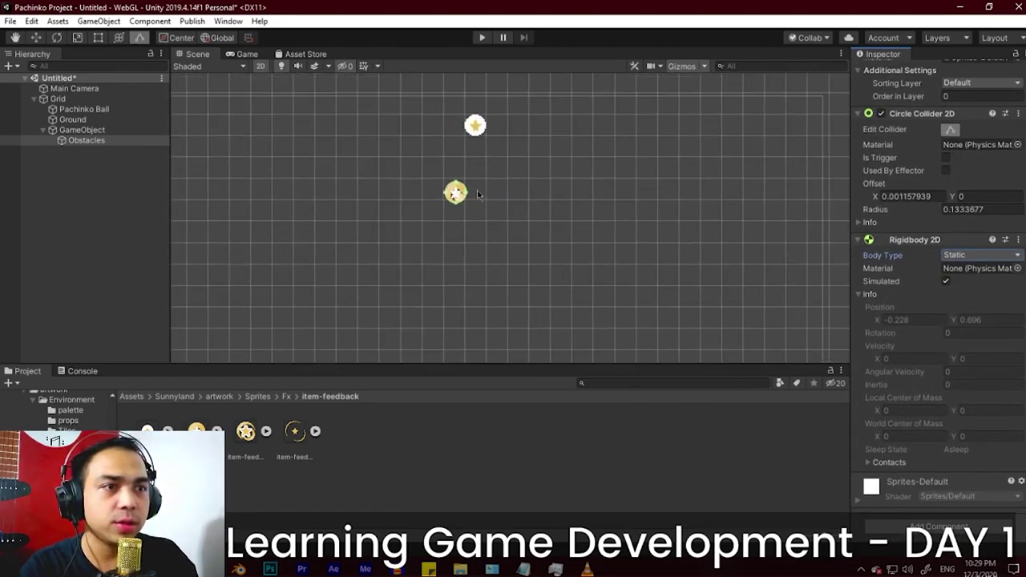
pyautogui.click(438, 203)
pyautogui.click(454, 194)
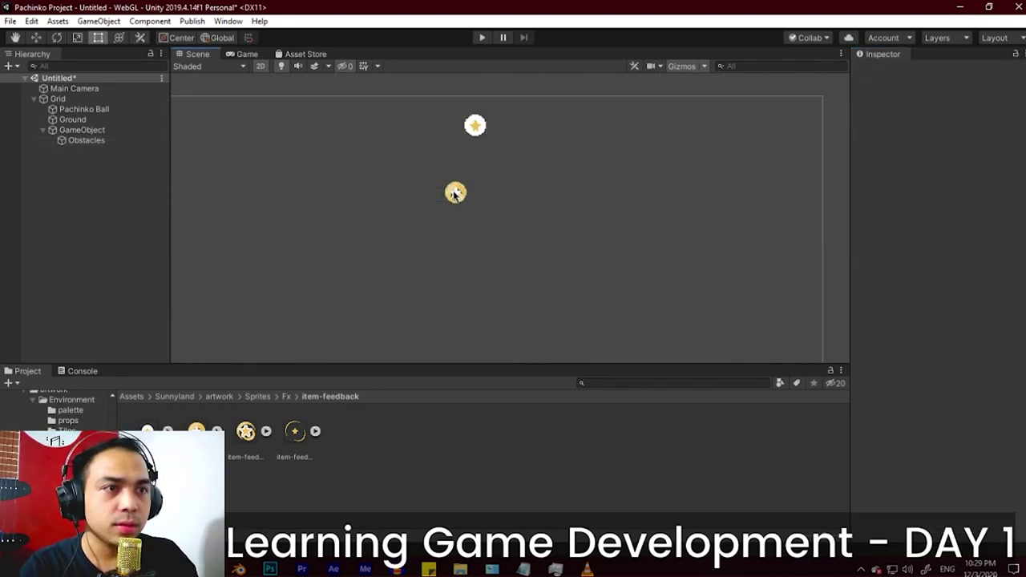
pyautogui.moveTo(454, 193); pyautogui.dragTo(410, 198)
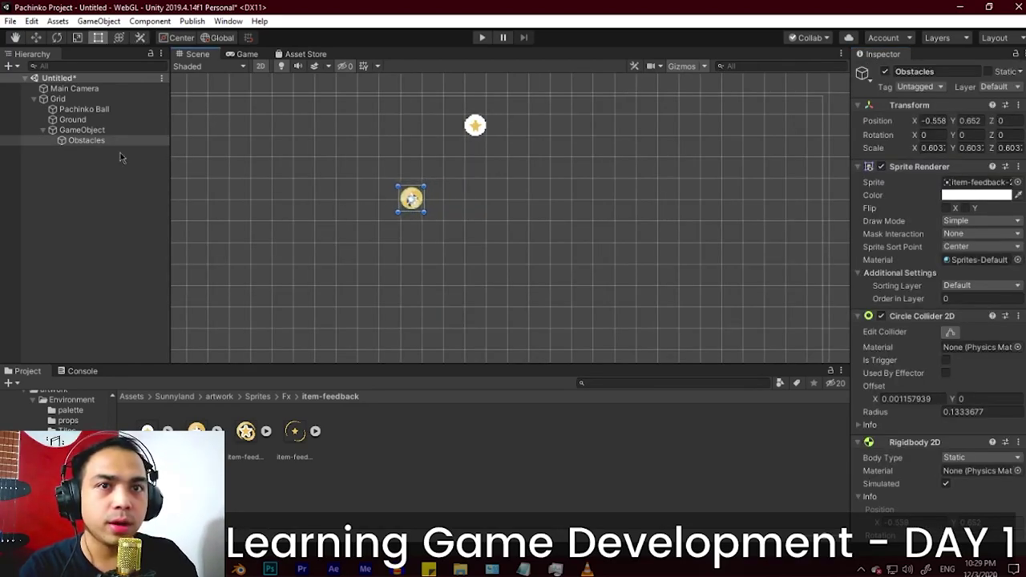
# Step: Switch to the Move tool and duplicate the Obstacles sprite to make eleven copies within its parent object
pyautogui.click(15, 37)
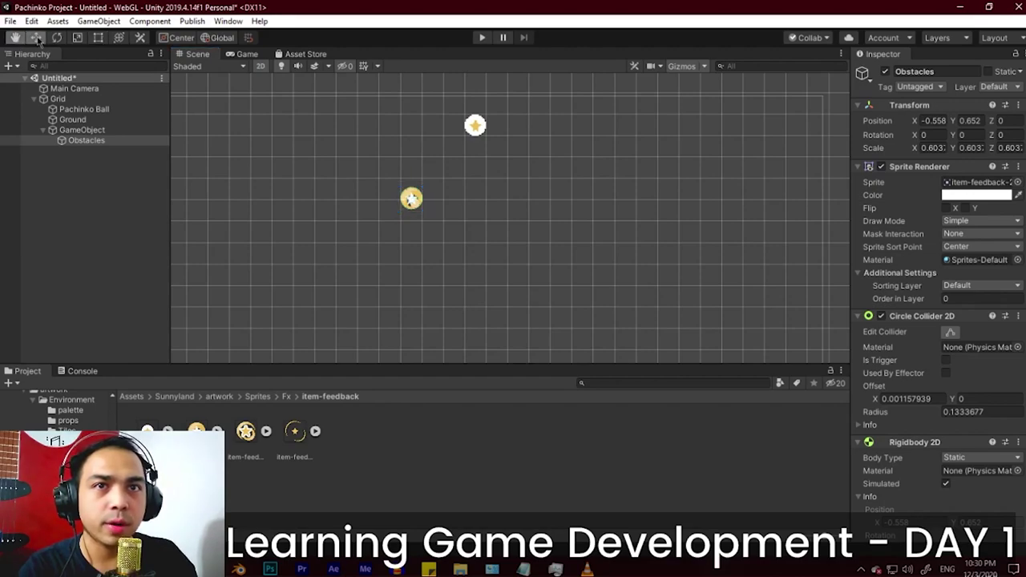
pyautogui.click(36, 37)
pyautogui.hotkey('ctrl', 'd')
pyautogui.hotkey('ctrl', 'd')
pyautogui.hotkey('ctrl', 'd')
pyautogui.hotkey('ctrl', 'd')
pyautogui.hotkey('ctrl', 'd')
pyautogui.hotkey('ctrl', 'd')
pyautogui.hotkey('ctrl', 'd')
pyautogui.hotkey('ctrl', 'd')
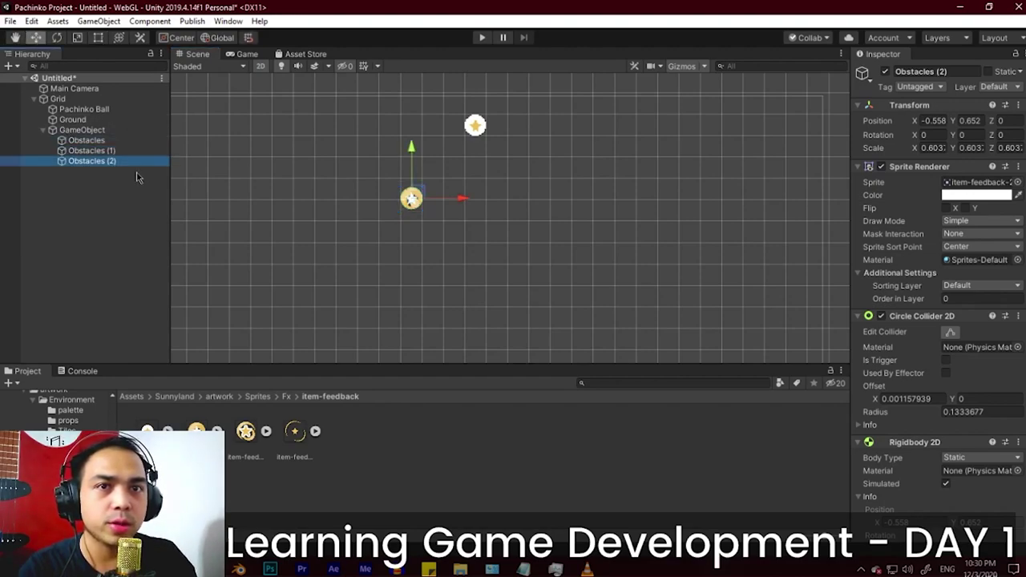
pyautogui.hotkey('ctrl', 'd')
pyautogui.hotkey('ctrl', 'd')
pyautogui.hotkey('ctrl', 'd')
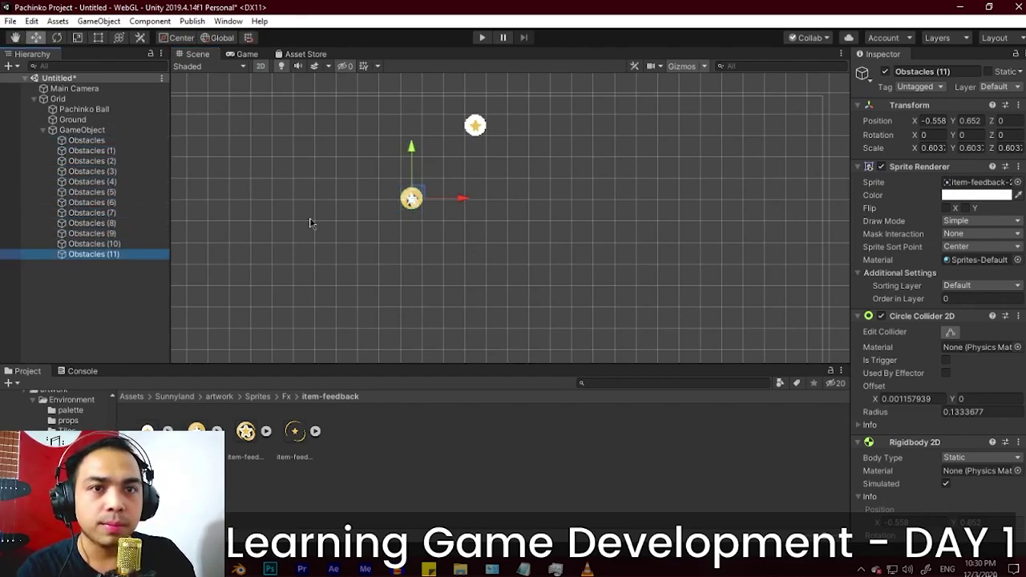
# Step: Arrange four Obstacles copies in a diamond below the ball, its upper coin about X -0.081, Y 0.885 and lower coin about Y 0.403
pyautogui.scroll(-2, 309, 223)
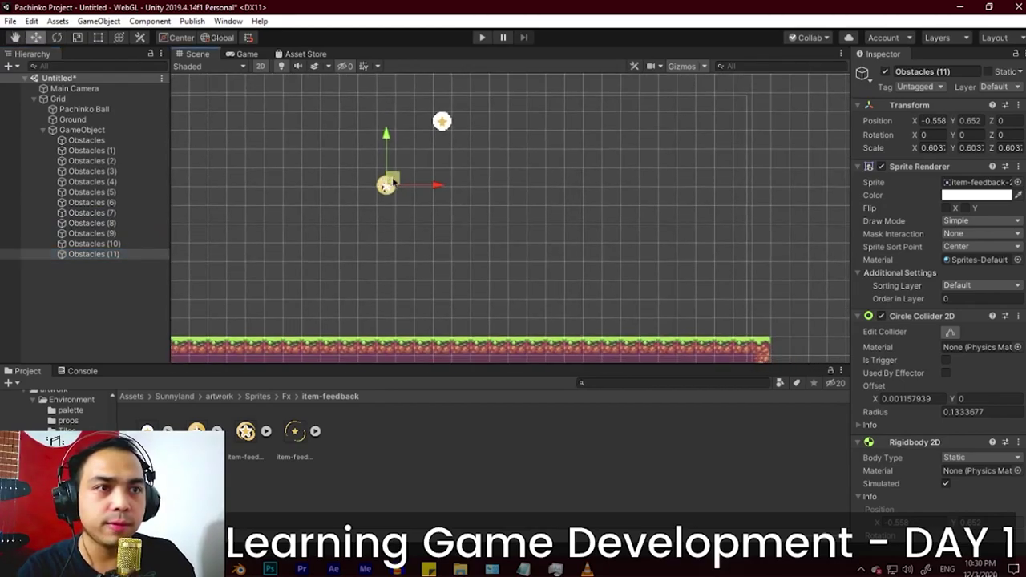
pyautogui.moveTo(393, 182); pyautogui.dragTo(449, 155)
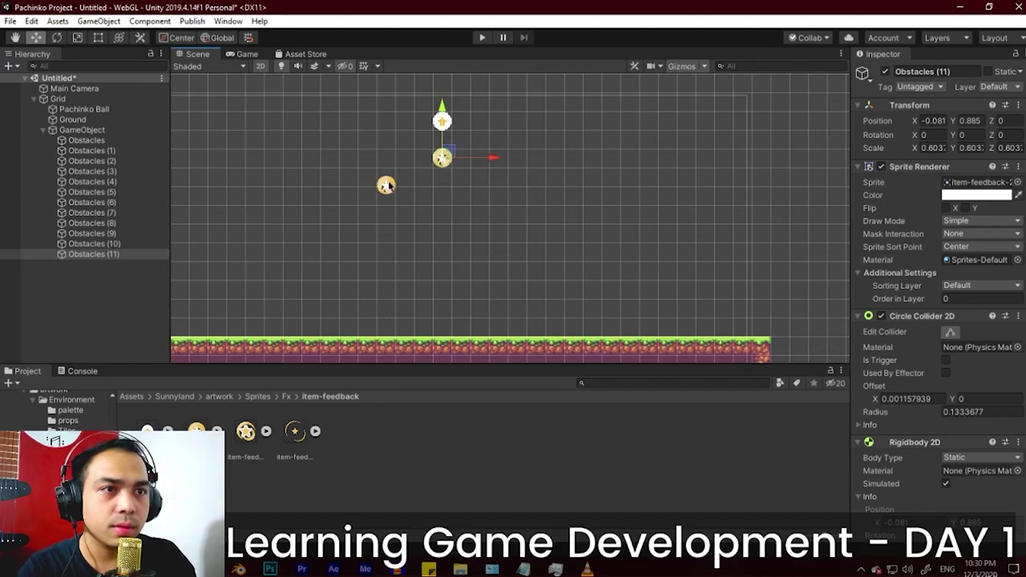
pyautogui.click(385, 185)
pyautogui.moveTo(386, 184); pyautogui.dragTo(478, 188)
pyautogui.click(386, 185)
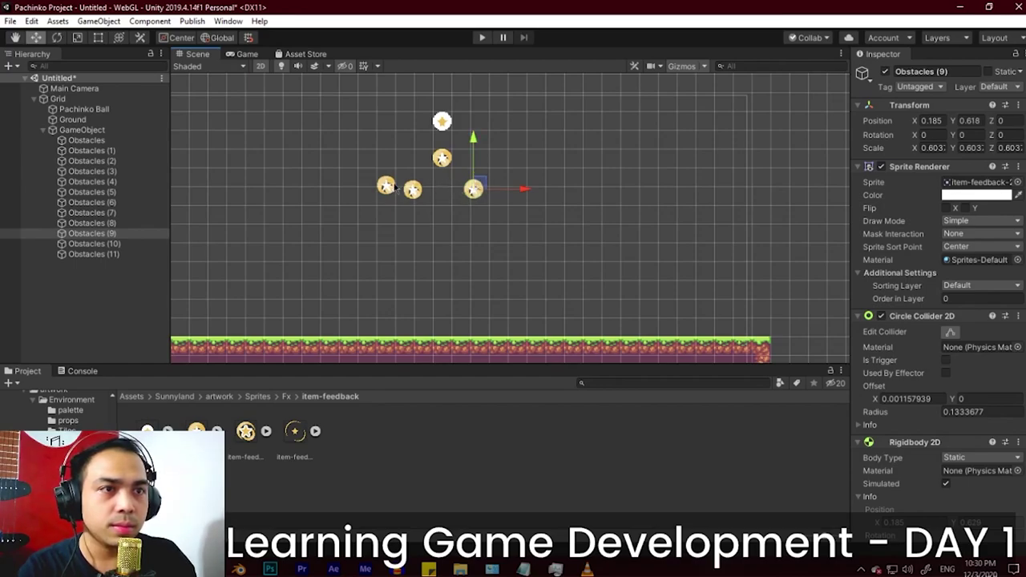
pyautogui.click(385, 186)
pyautogui.moveTo(389, 184); pyautogui.dragTo(451, 210)
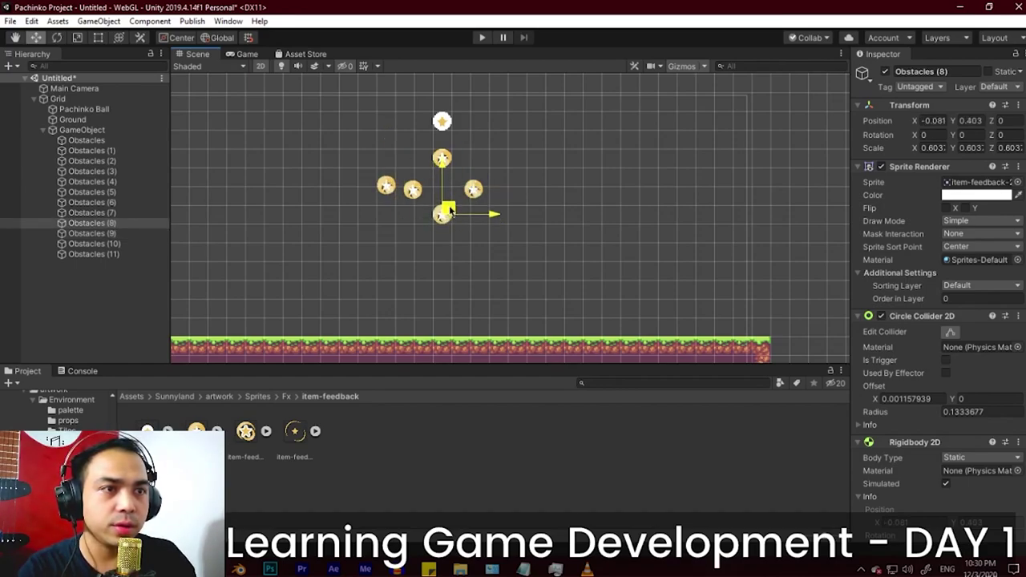
# Step: Place four more stacked Obstacles copies below the diamond as a wide outer pair and a lower, narrower pair
pyautogui.moveTo(385, 186); pyautogui.dragTo(377, 225)
pyautogui.click(388, 185)
pyautogui.moveTo(388, 185); pyautogui.dragTo(513, 226)
pyautogui.click(387, 186)
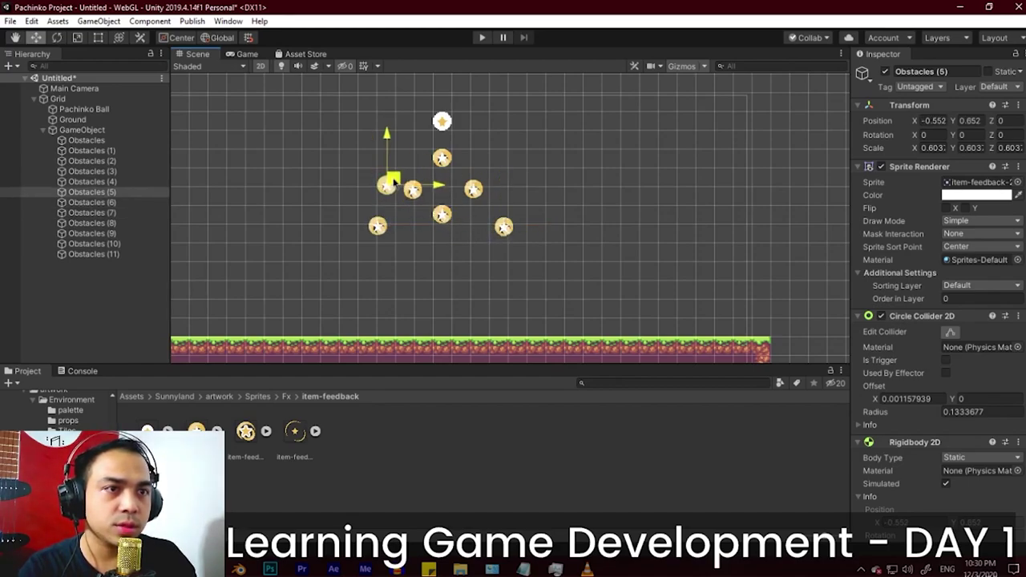
pyautogui.moveTo(387, 186); pyautogui.dragTo(418, 263)
pyautogui.click(386, 186)
pyautogui.moveTo(386, 185); pyautogui.dragTo(487, 260)
# Step: Move Obstacles (3) to the coin pattern's lower-left edge and Obstacles (2) below it to about X -0.613, Y -0.257
pyautogui.click(386, 185)
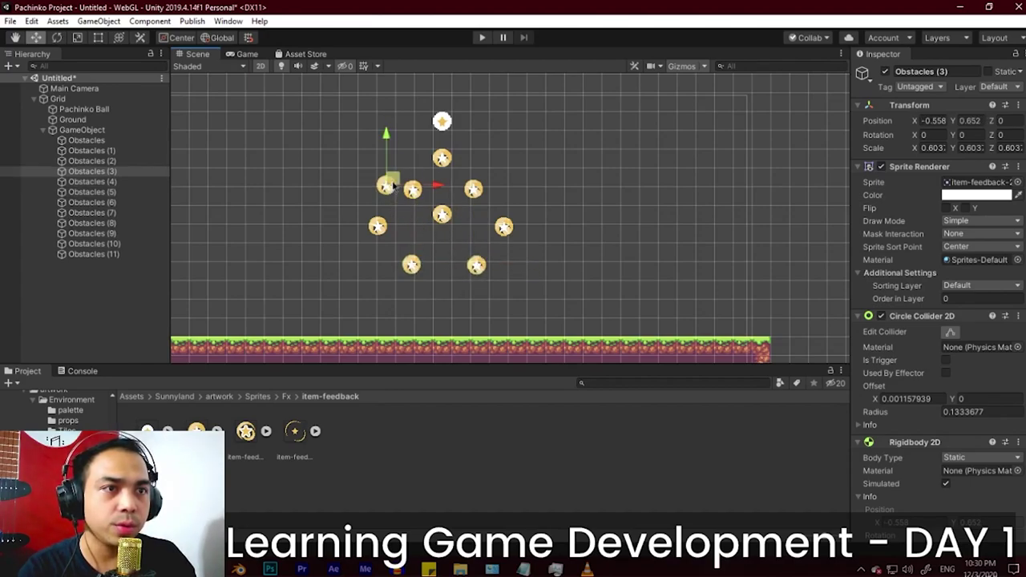
pyautogui.moveTo(385, 185); pyautogui.dragTo(362, 255)
pyautogui.click(386, 186)
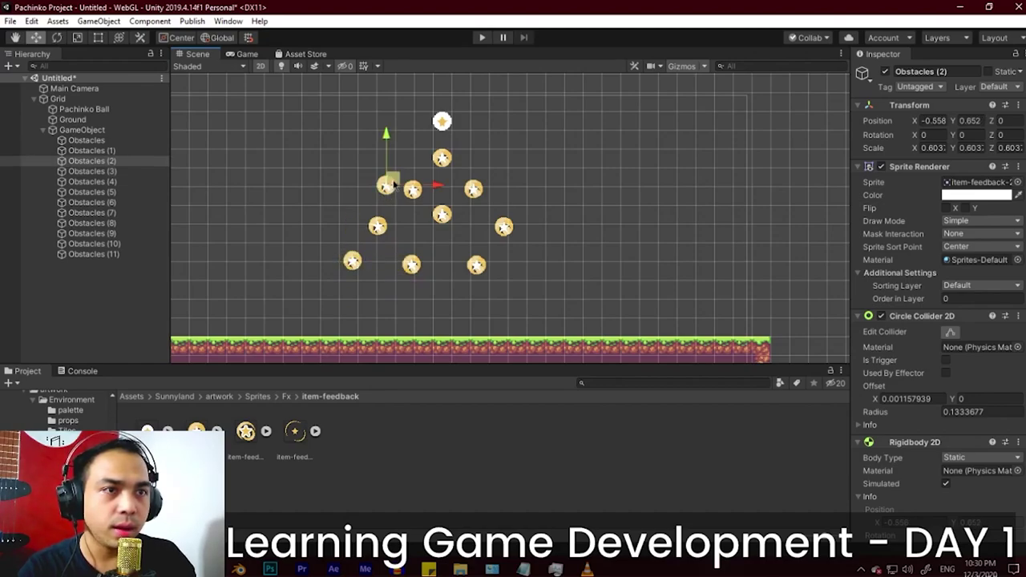
pyautogui.moveTo(394, 185); pyautogui.dragTo(388, 291)
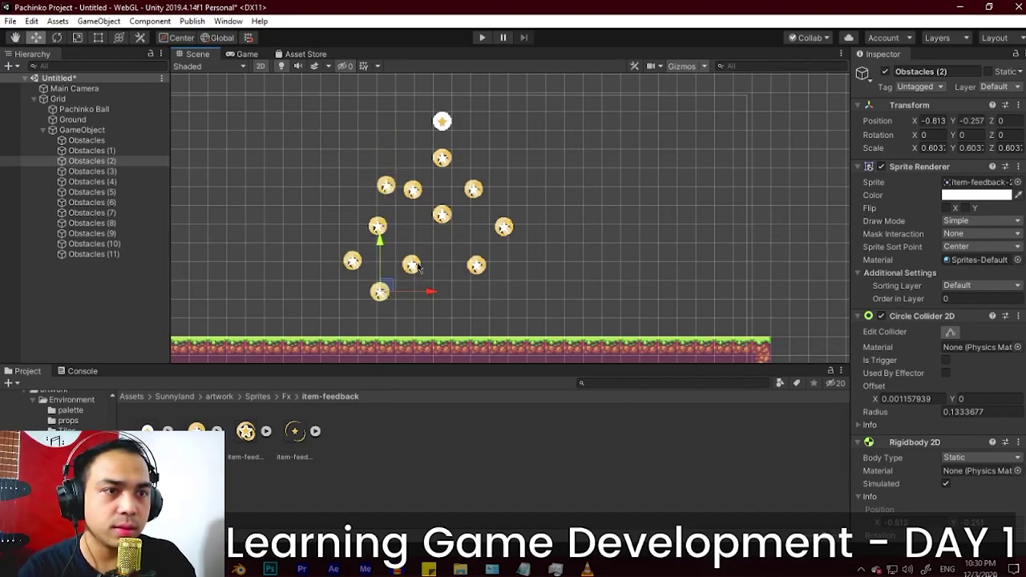
# Step: Nudge Obstacles (5) and Obstacles (2) slightly and place the last two coins at the pattern's lower right, the original about X 0.777, Y -0.007
pyautogui.click(417, 264)
pyautogui.moveTo(419, 260); pyautogui.dragTo(423, 255)
pyautogui.click(382, 293)
pyautogui.moveTo(390, 288); pyautogui.dragTo(395, 292)
pyautogui.moveTo(385, 186); pyautogui.dragTo(551, 258)
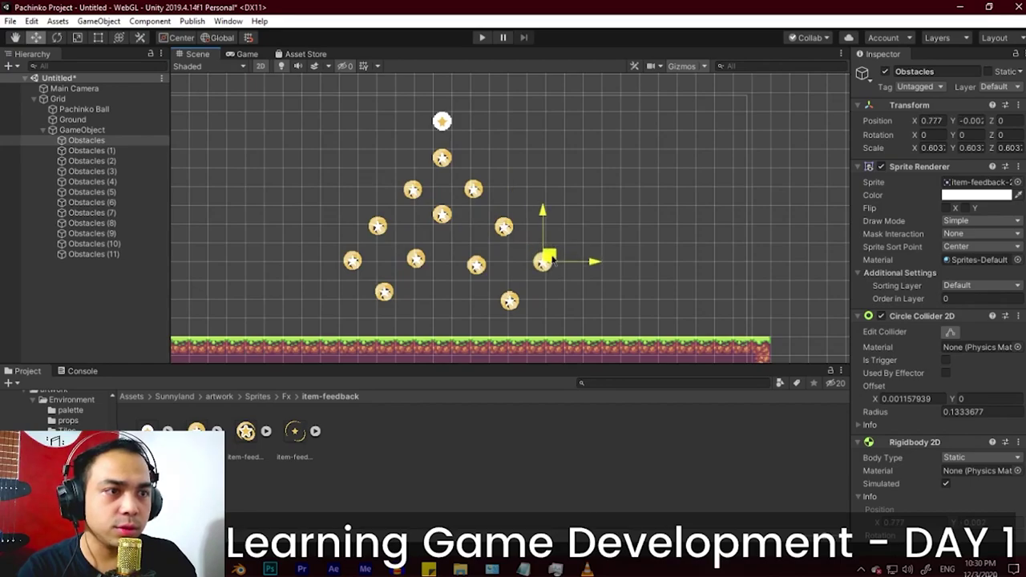
# Step: Play-test the scene, stop it, and run it again to check how the ball falls through the coin obstacles
pyautogui.click(483, 38)
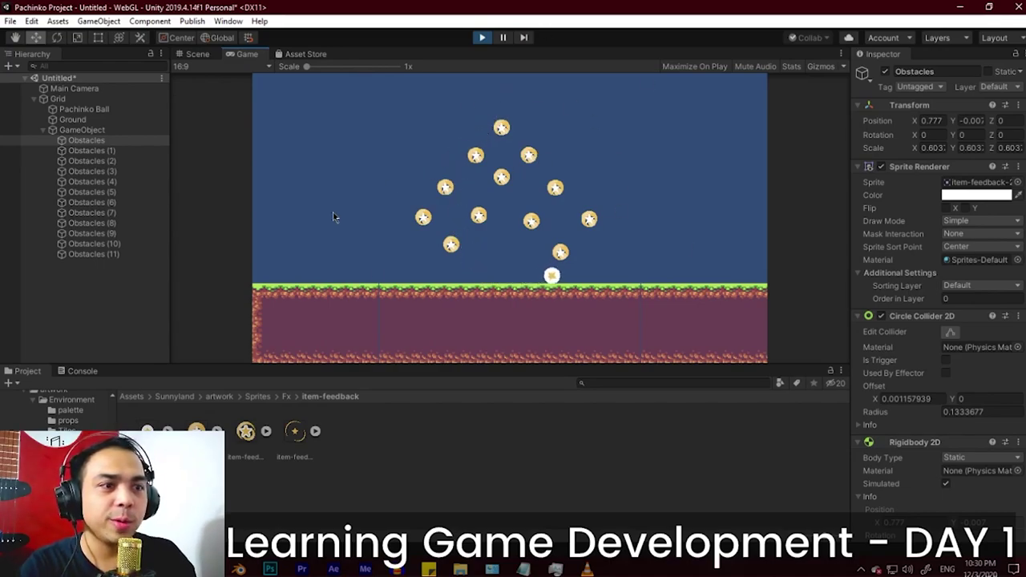
pyautogui.click(482, 38)
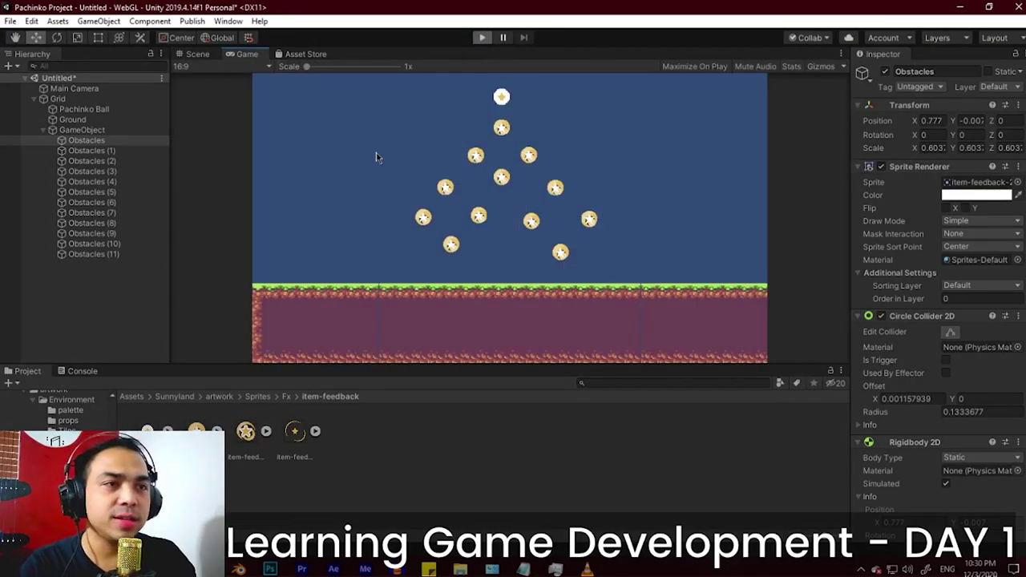
pyautogui.hotkey('ctrl', 'p')
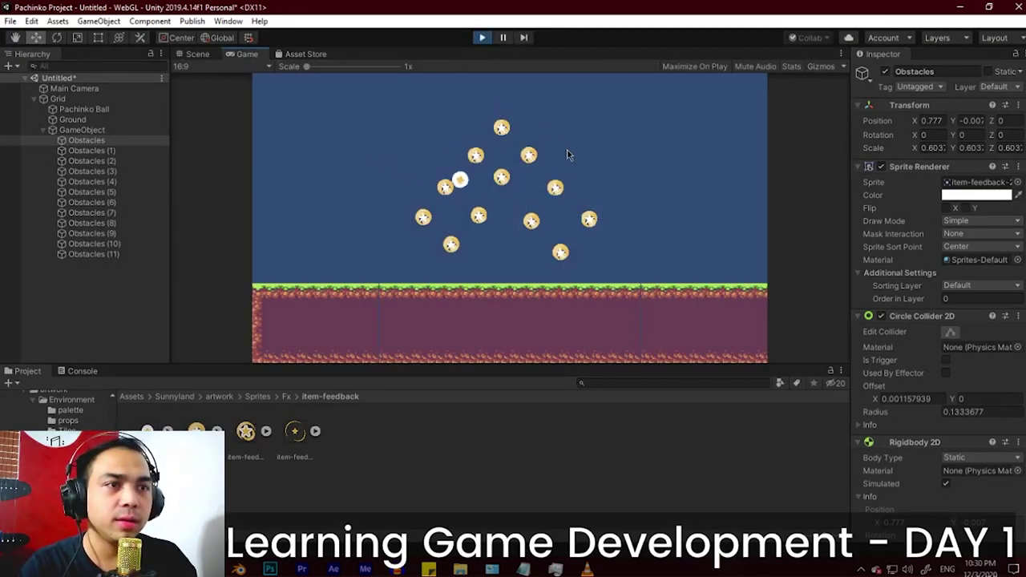